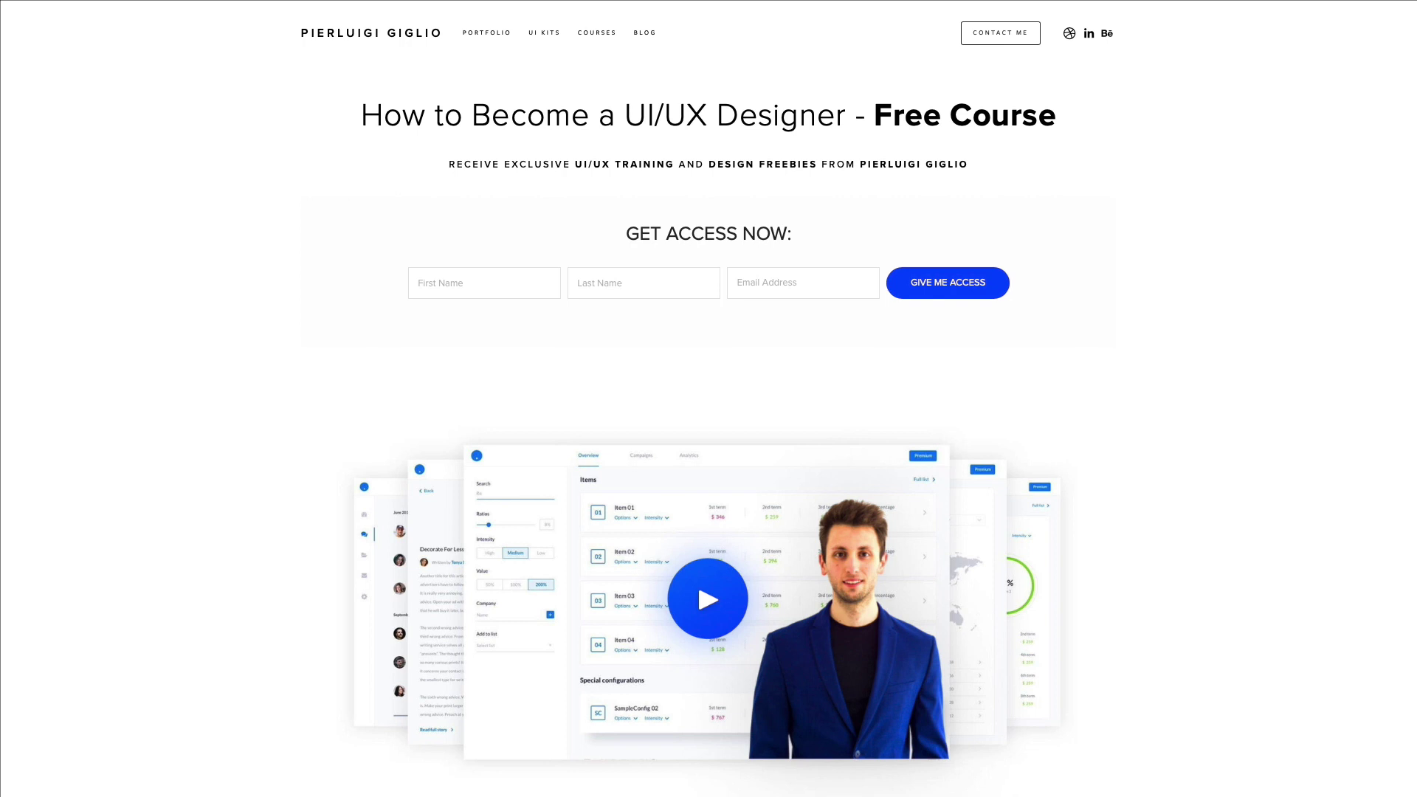
Look through the free UI/UX design course page down to the free source file examples
scroll(709, 399, "down", 7)
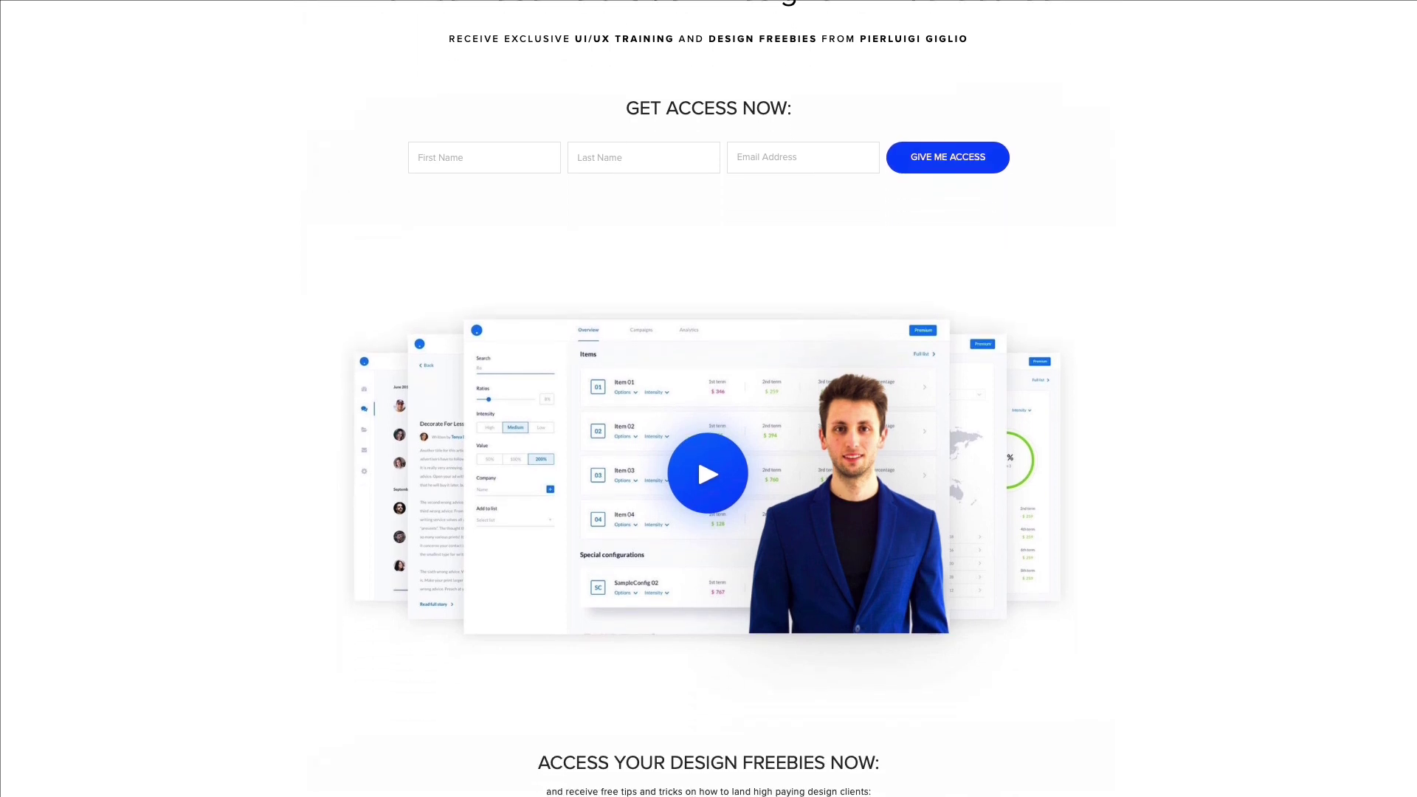
scroll(708, 399, "down", 7)
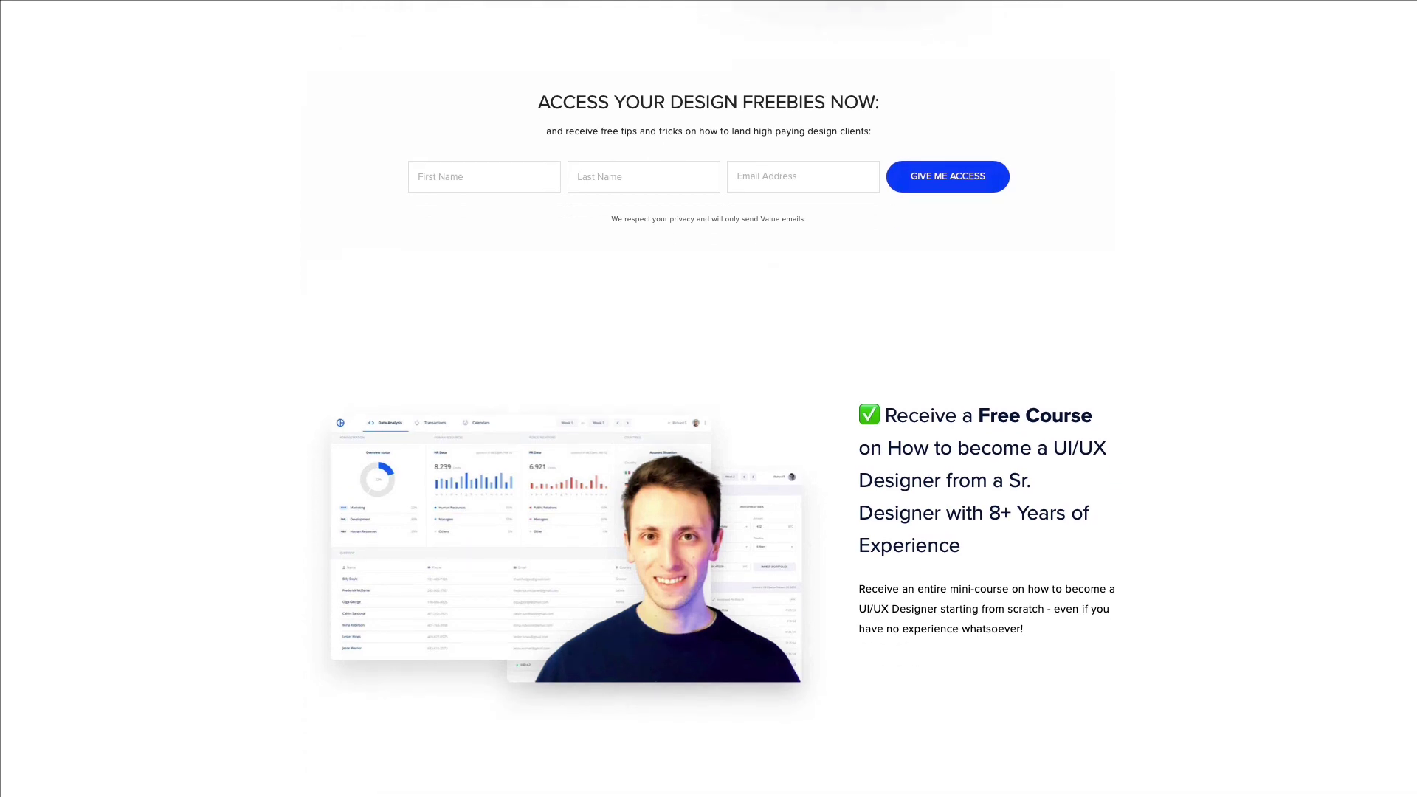
scroll(709, 398, "down", 10)
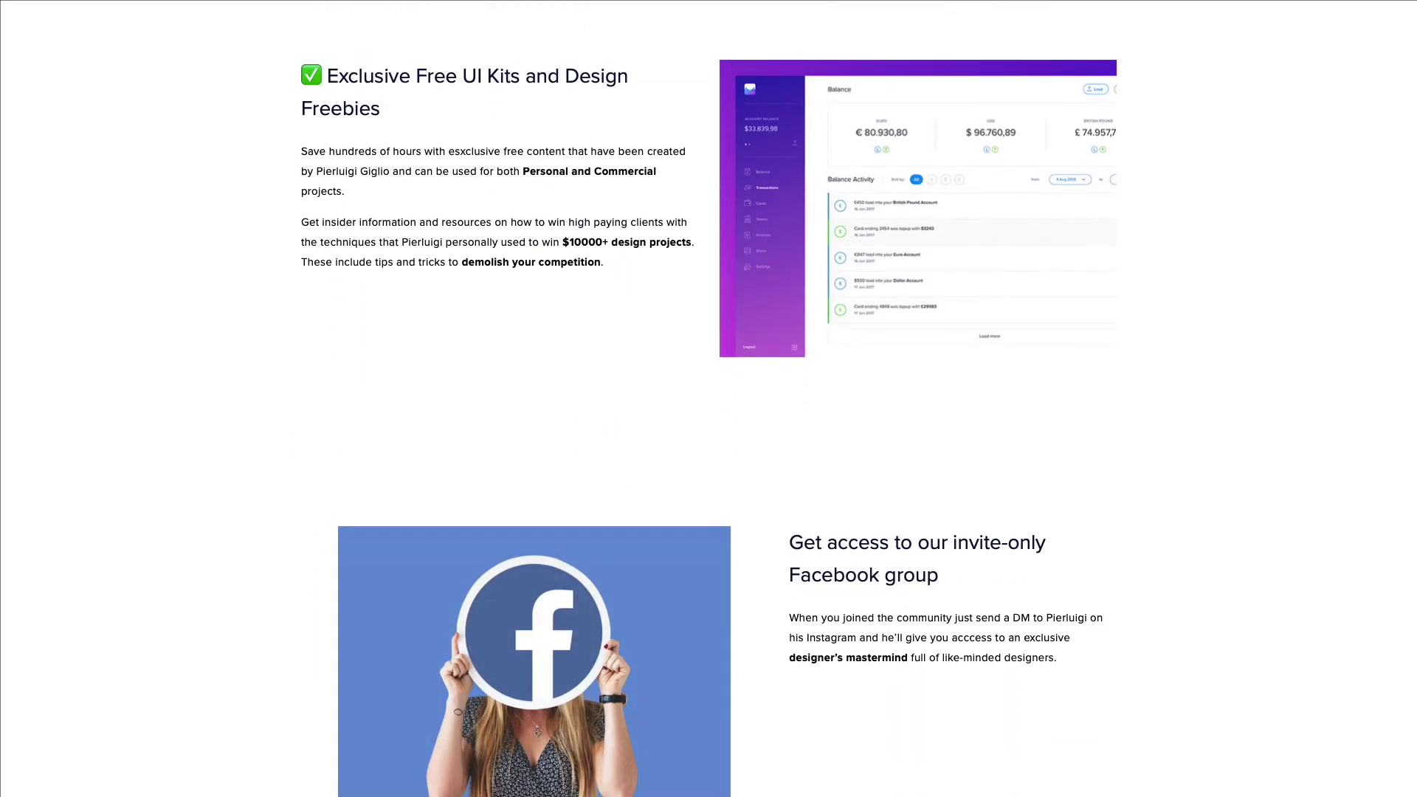
scroll(709, 399, "down", 7)
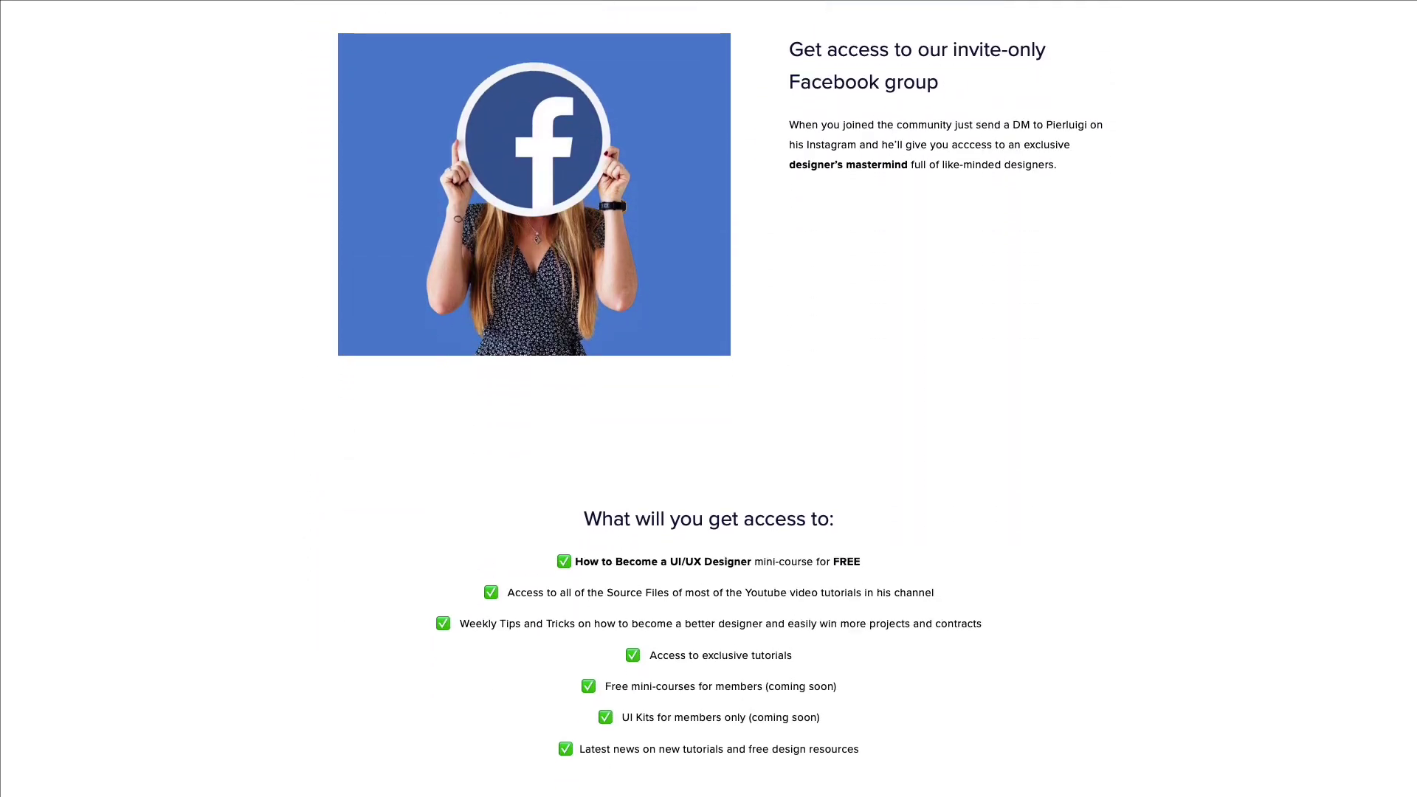
scroll(708, 398, "down", 8)
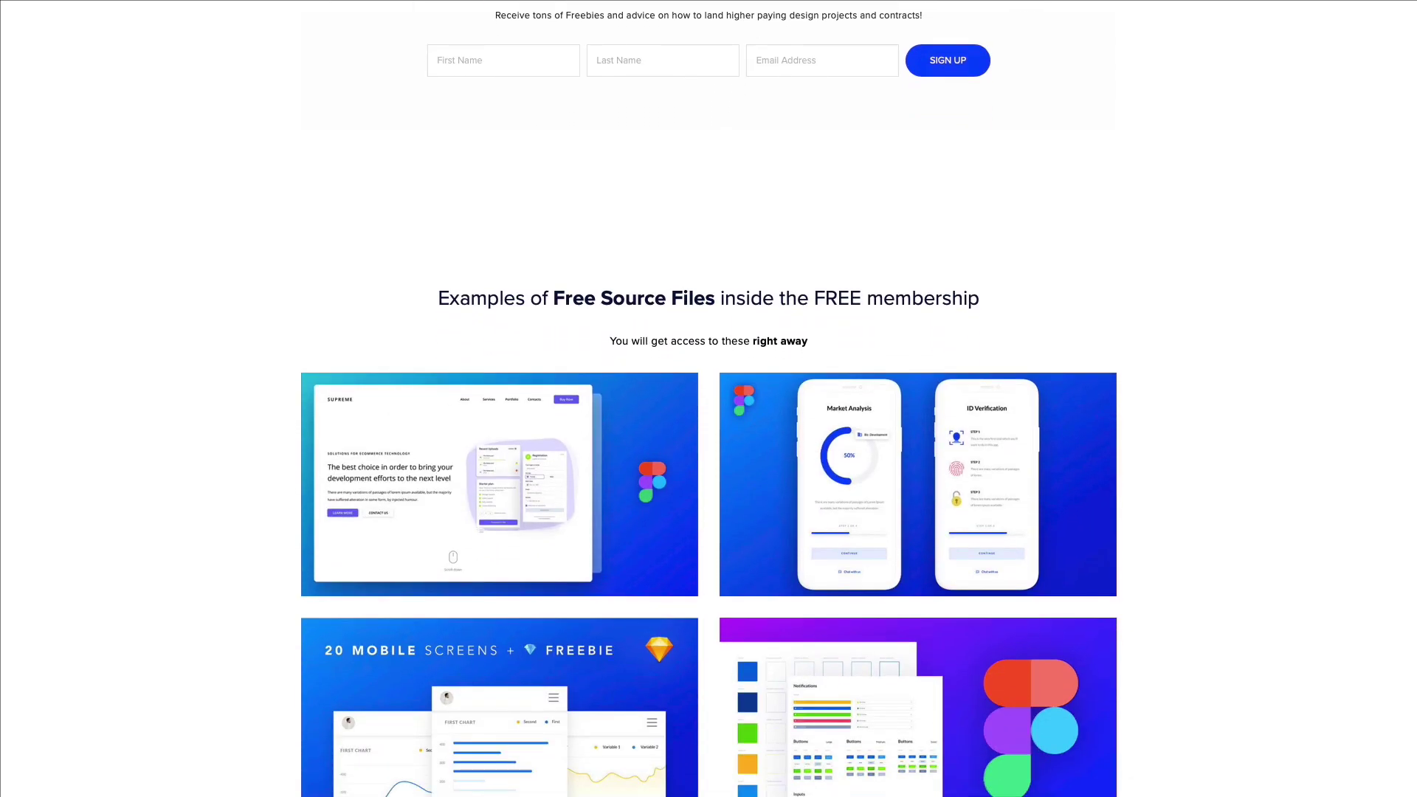
scroll(708, 398, "down", 5)
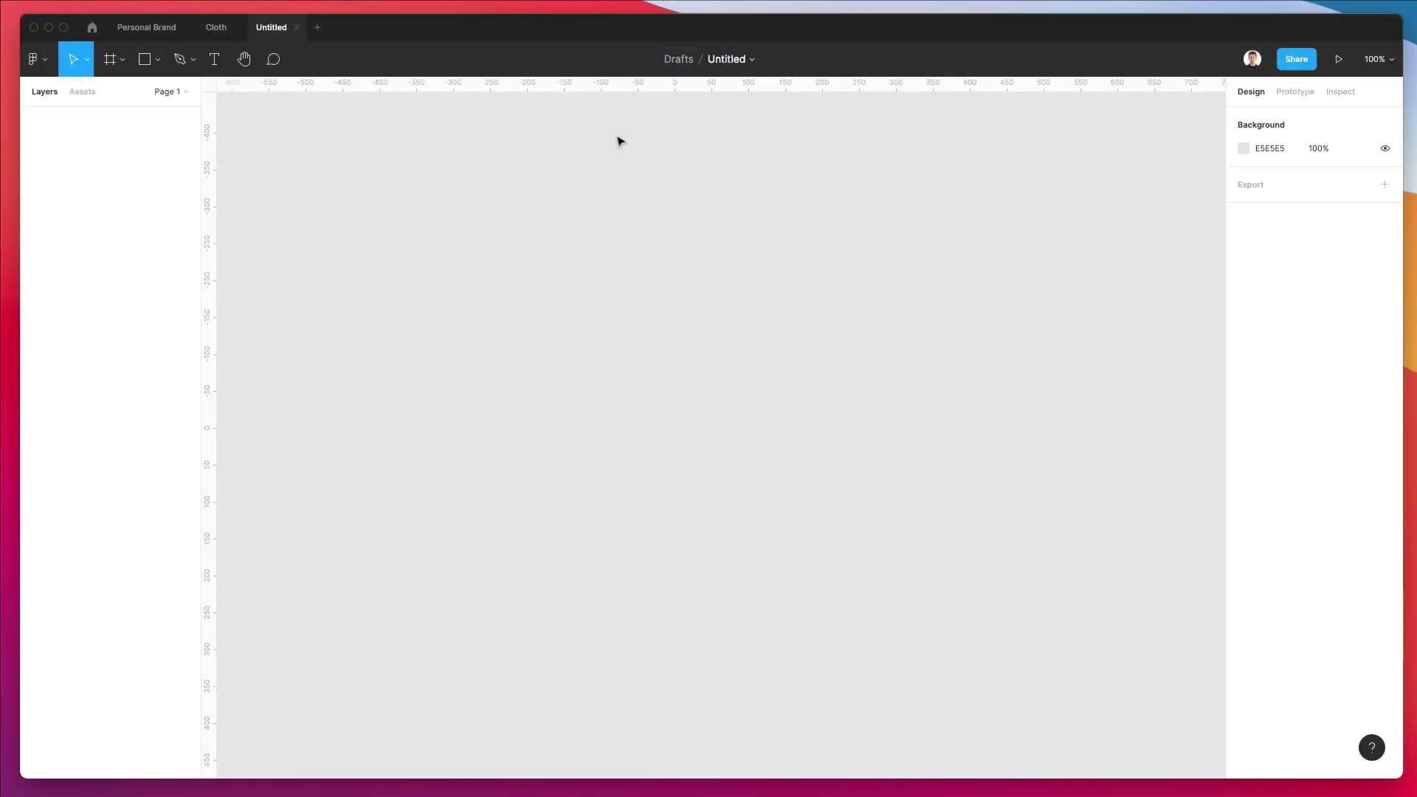
Create an iPhone 11 Pro Max frame and rename it 1
left_click(111, 61)
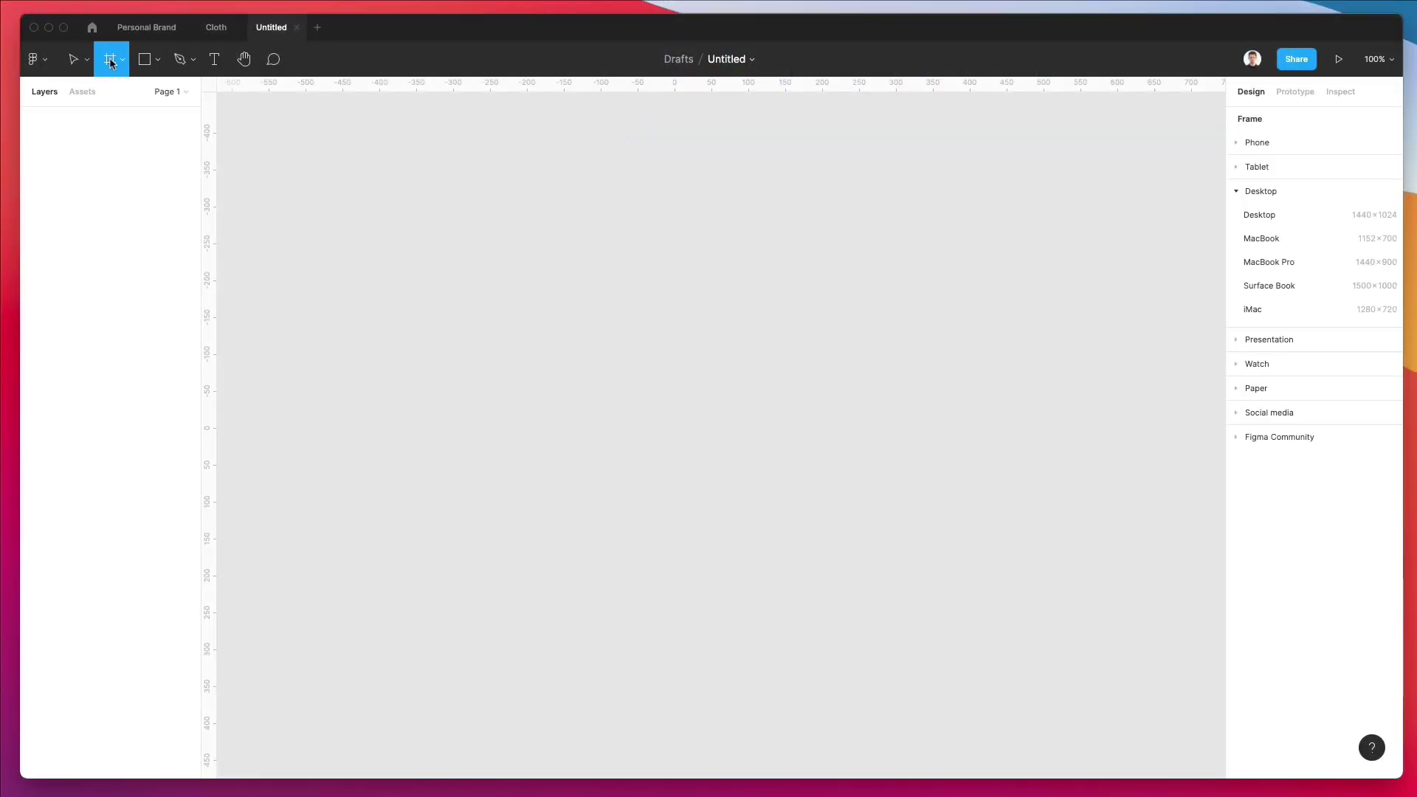
left_click(1268, 143)
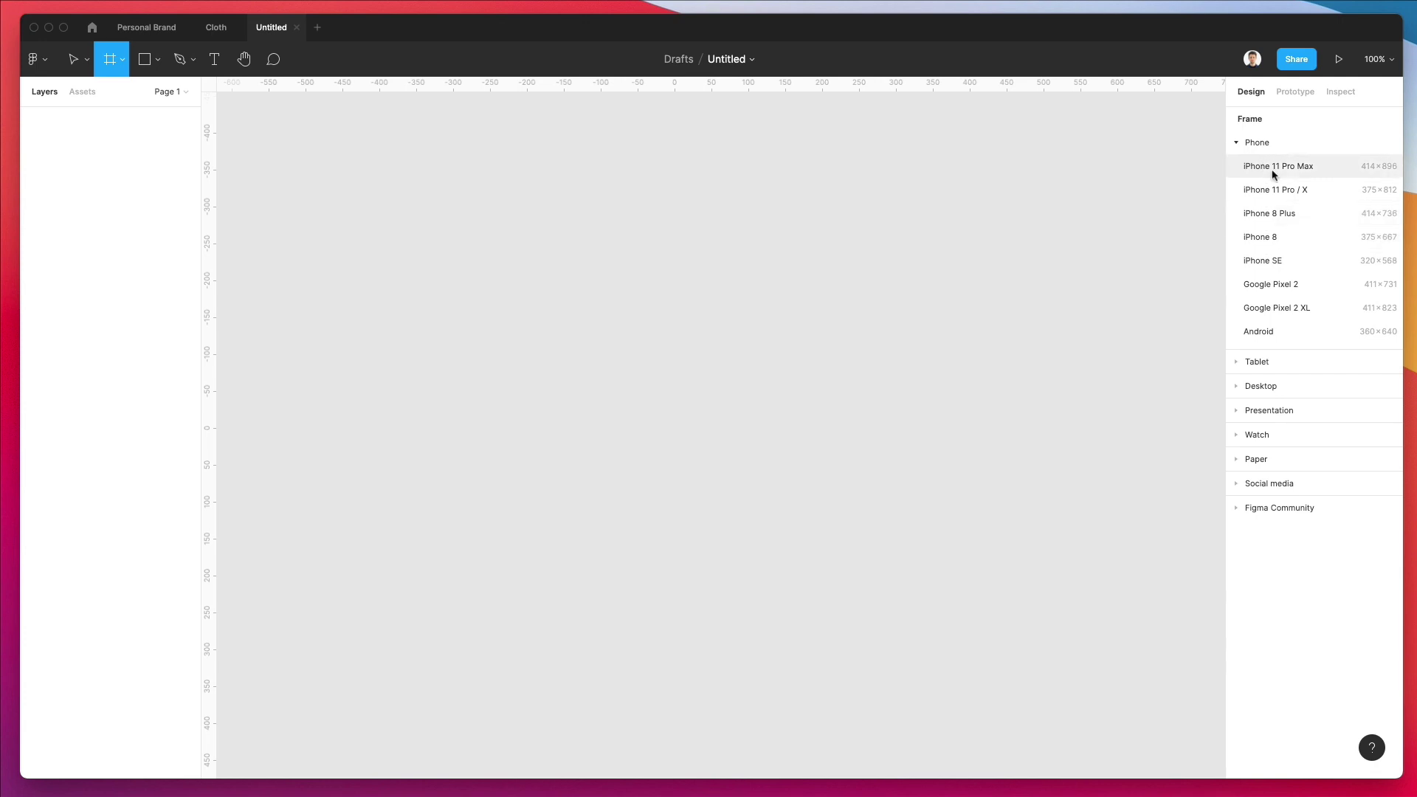
left_click(1272, 170)
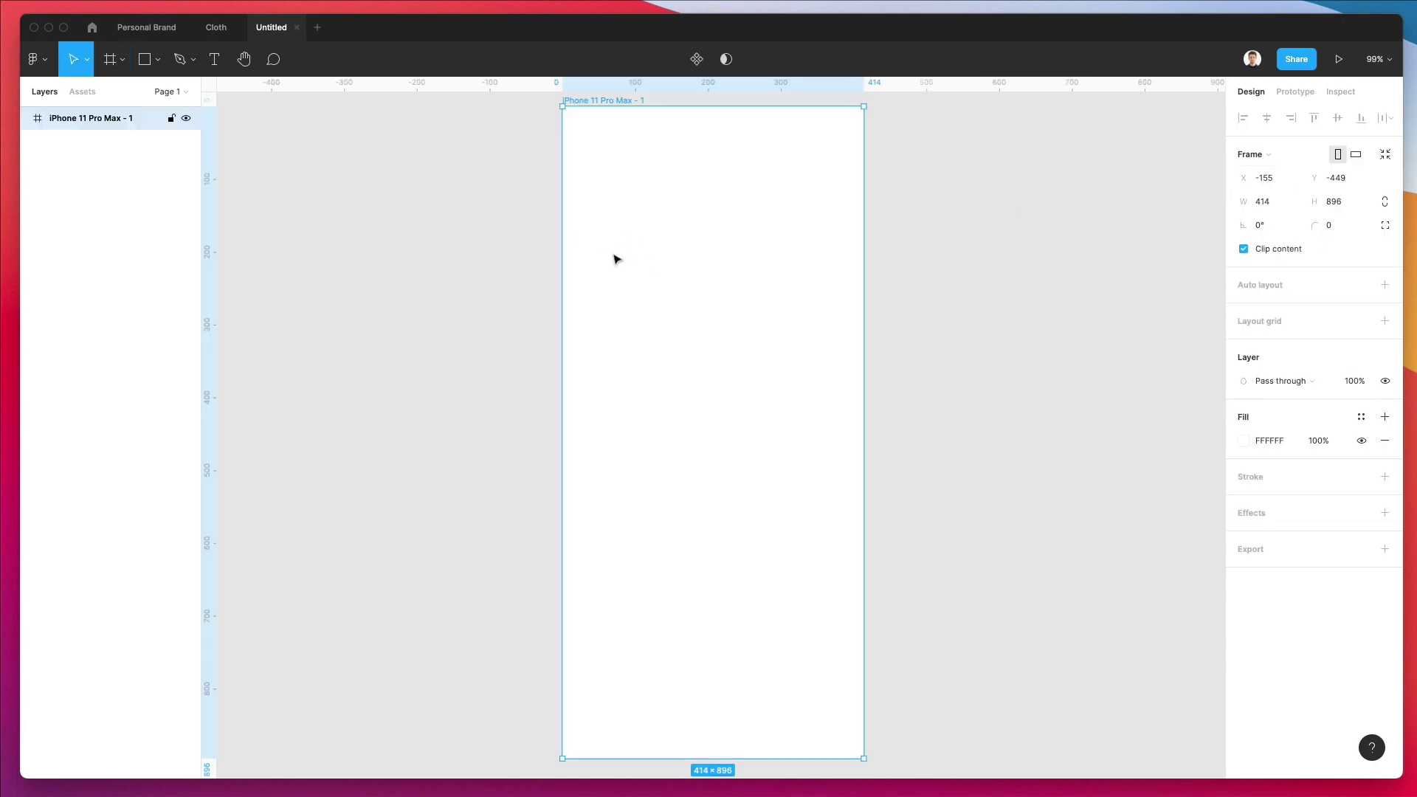
double_click(81, 119)
type("1")
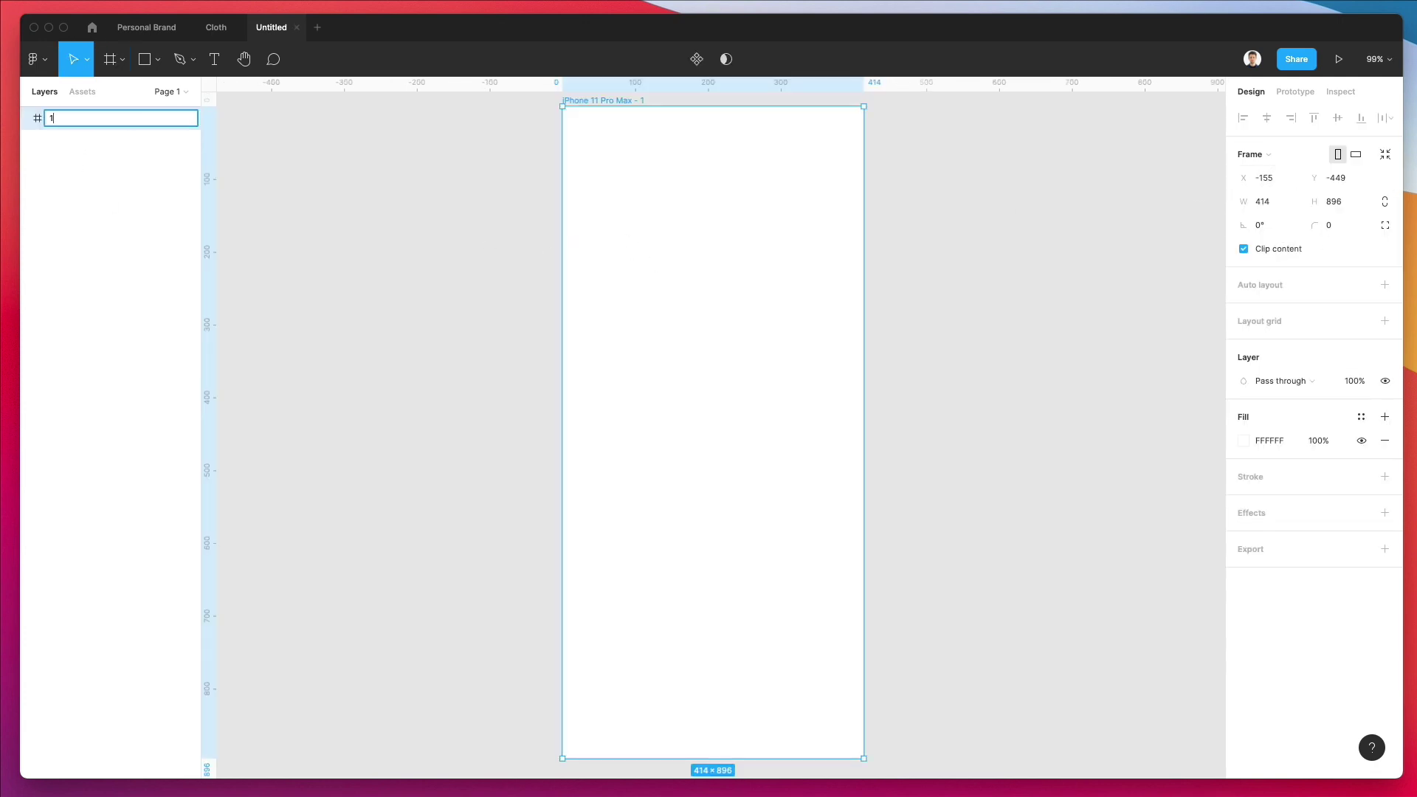
key("Return")
Add a text layer reading "Supreme" near the top of frame 1
scroll(462, 206, "right", 3)
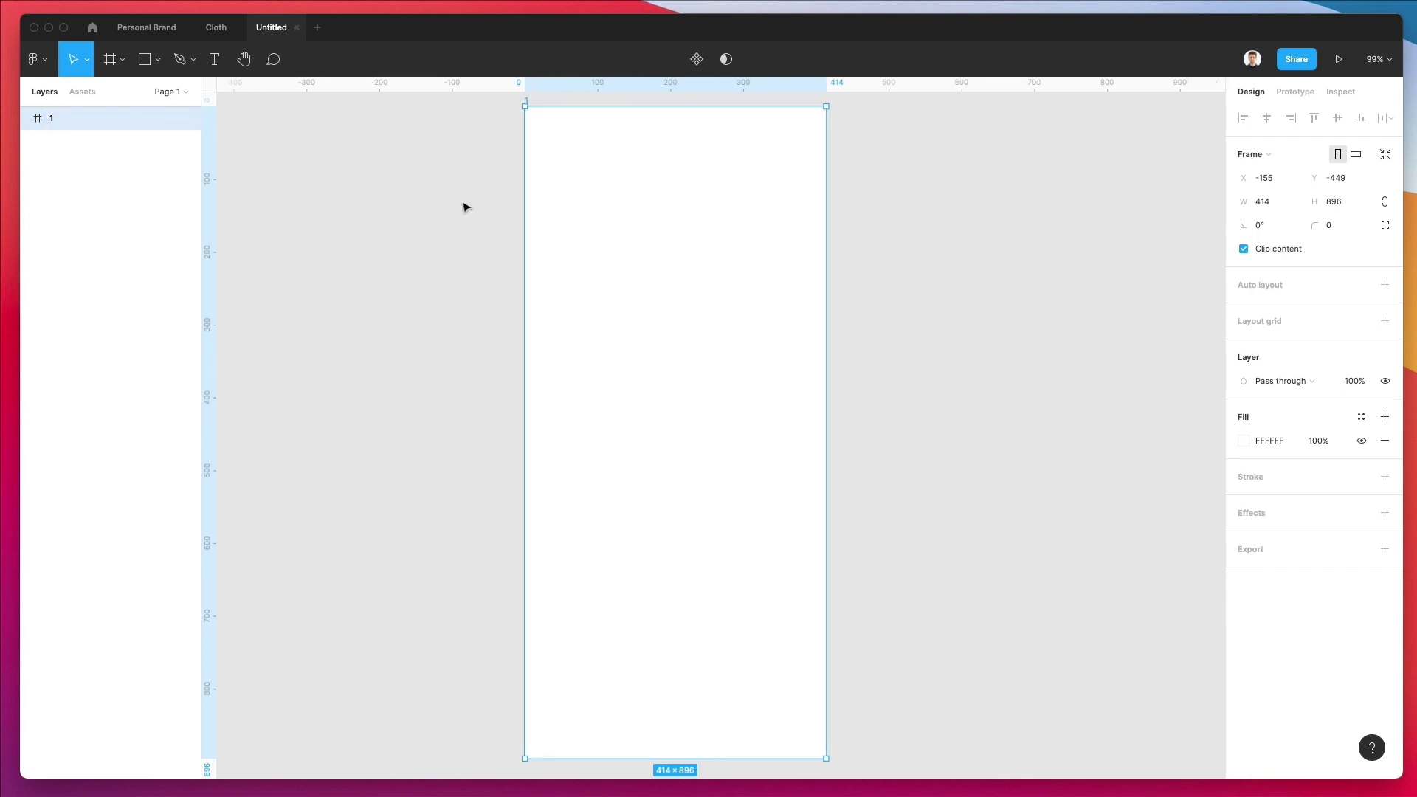
scroll(444, 255, "right", 2)
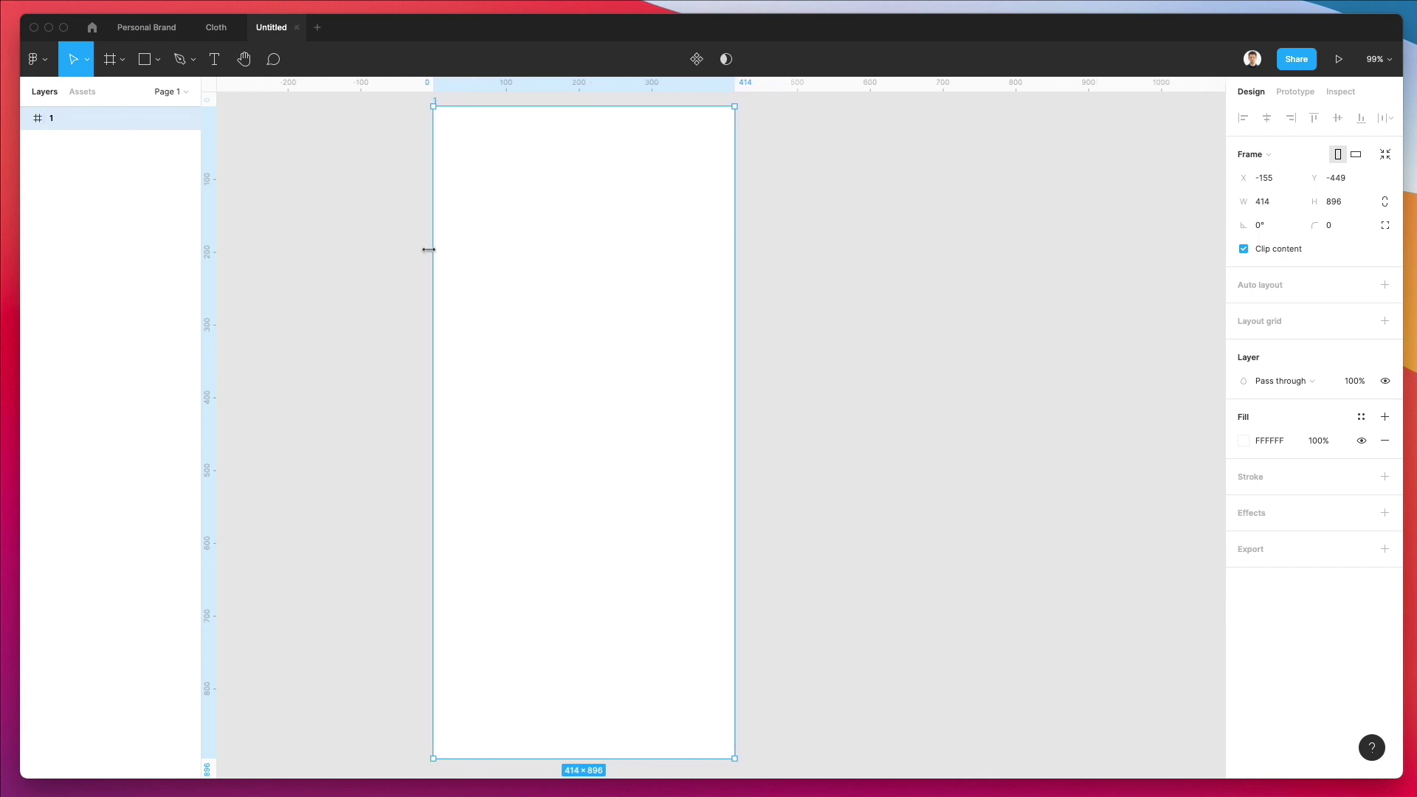
key("t")
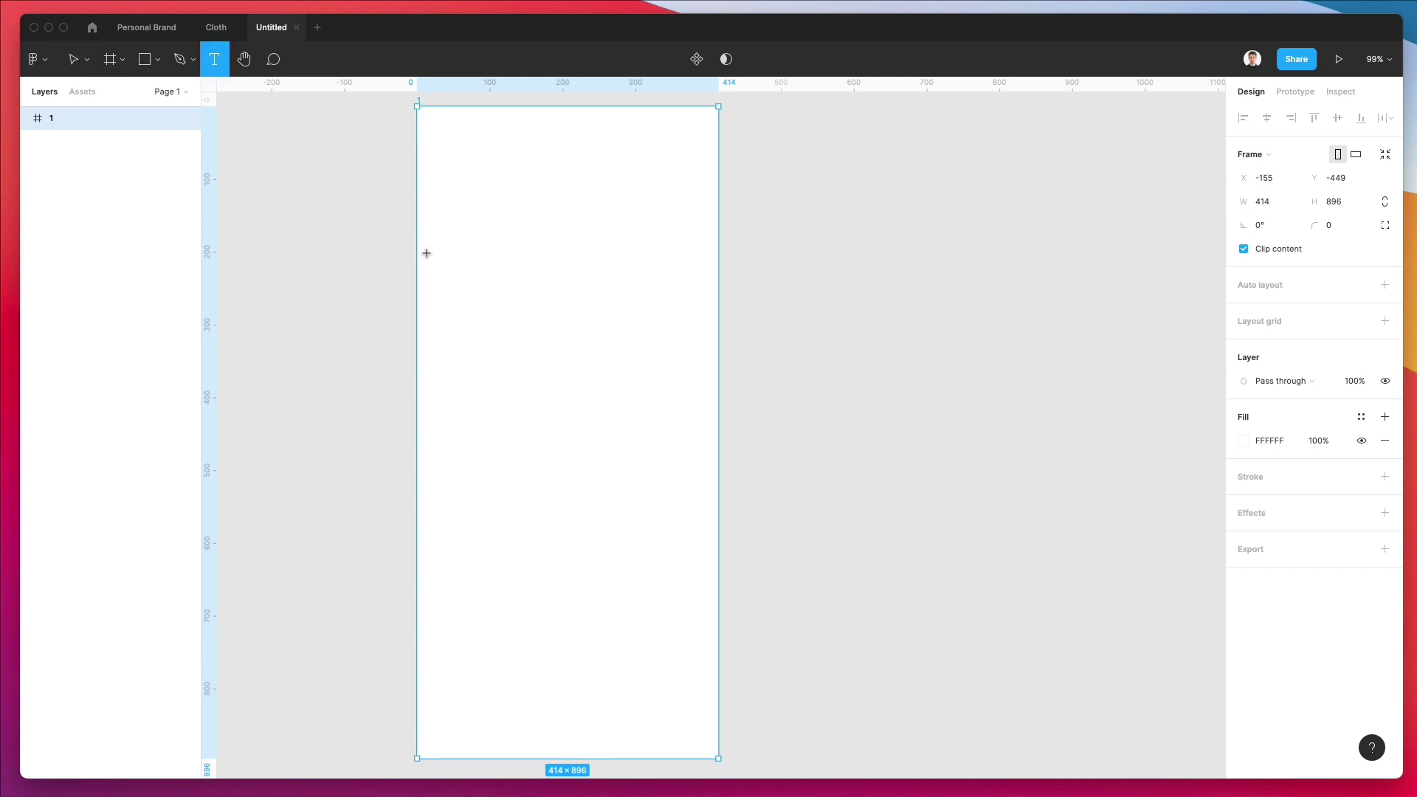
left_click(477, 151)
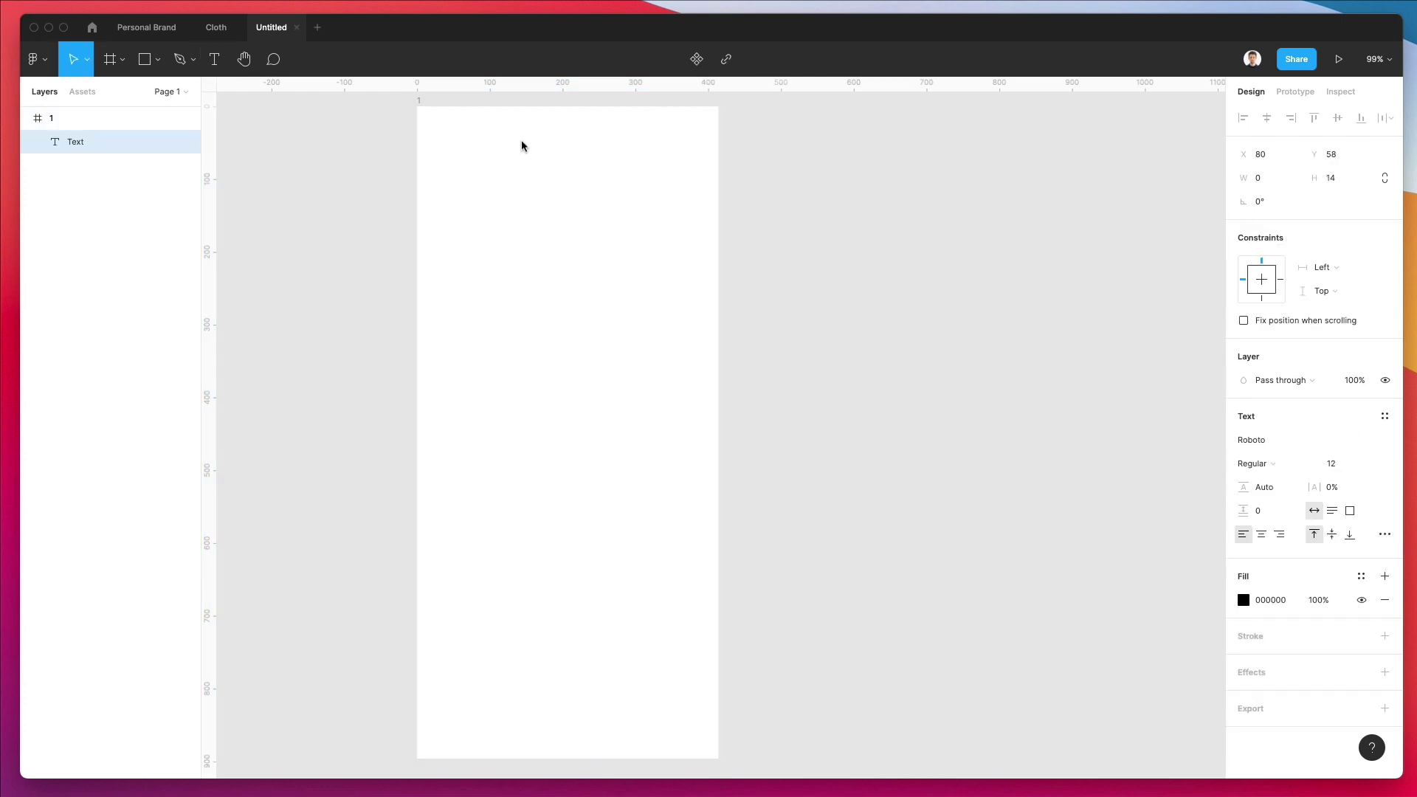
type("Supreme")
key("Escape")
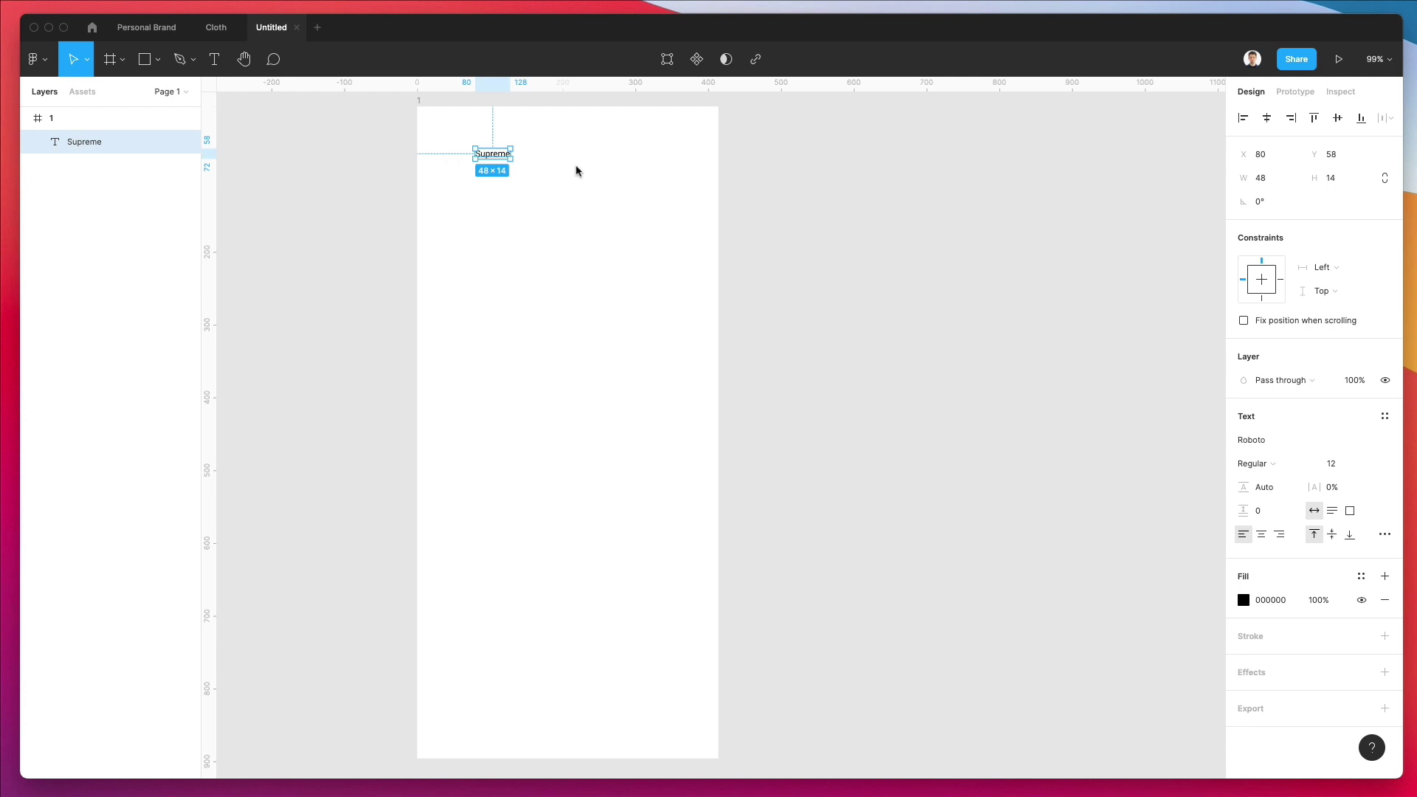
Set the Supreme text to font size 22 and the Montserrat font
left_click(1347, 468)
type("22")
key("Return")
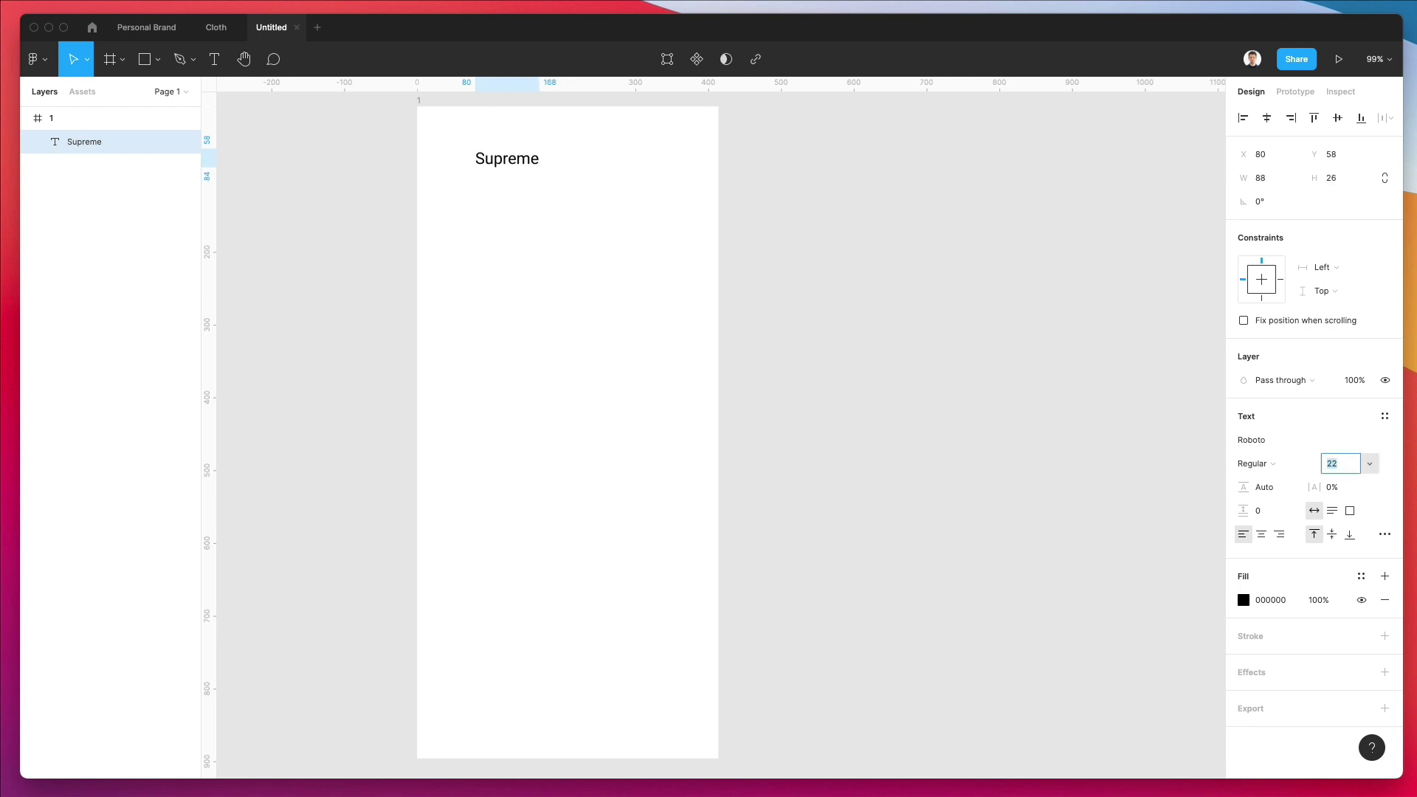
left_click(1284, 446)
type("Mont")
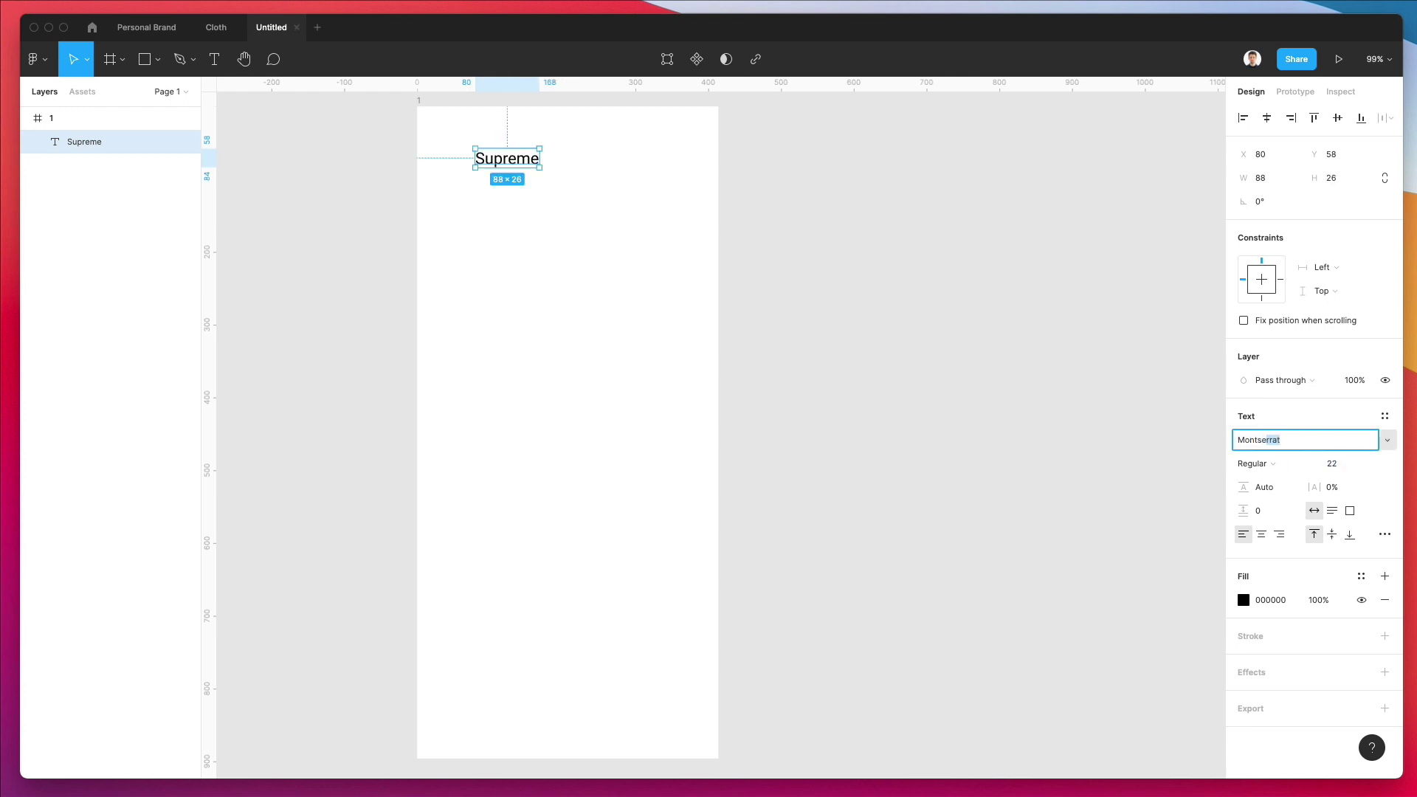
type("se")
key("Return")
left_click(749, 186)
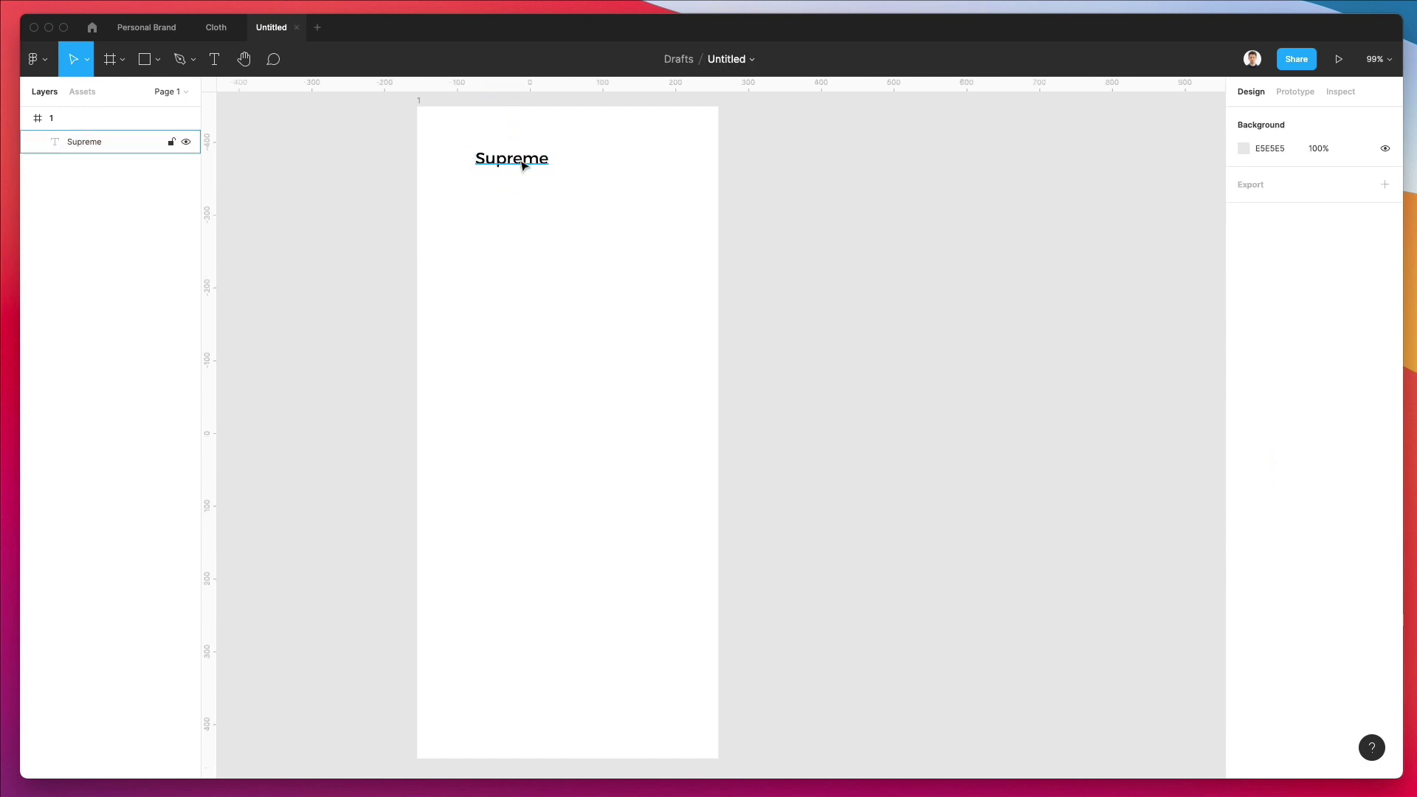
Centre the Supreme title horizontally and duplicate it into the frame's lower part as a centred "Welcome" heading
left_click_drag(520, 162, 588, 605)
double_click(585, 601)
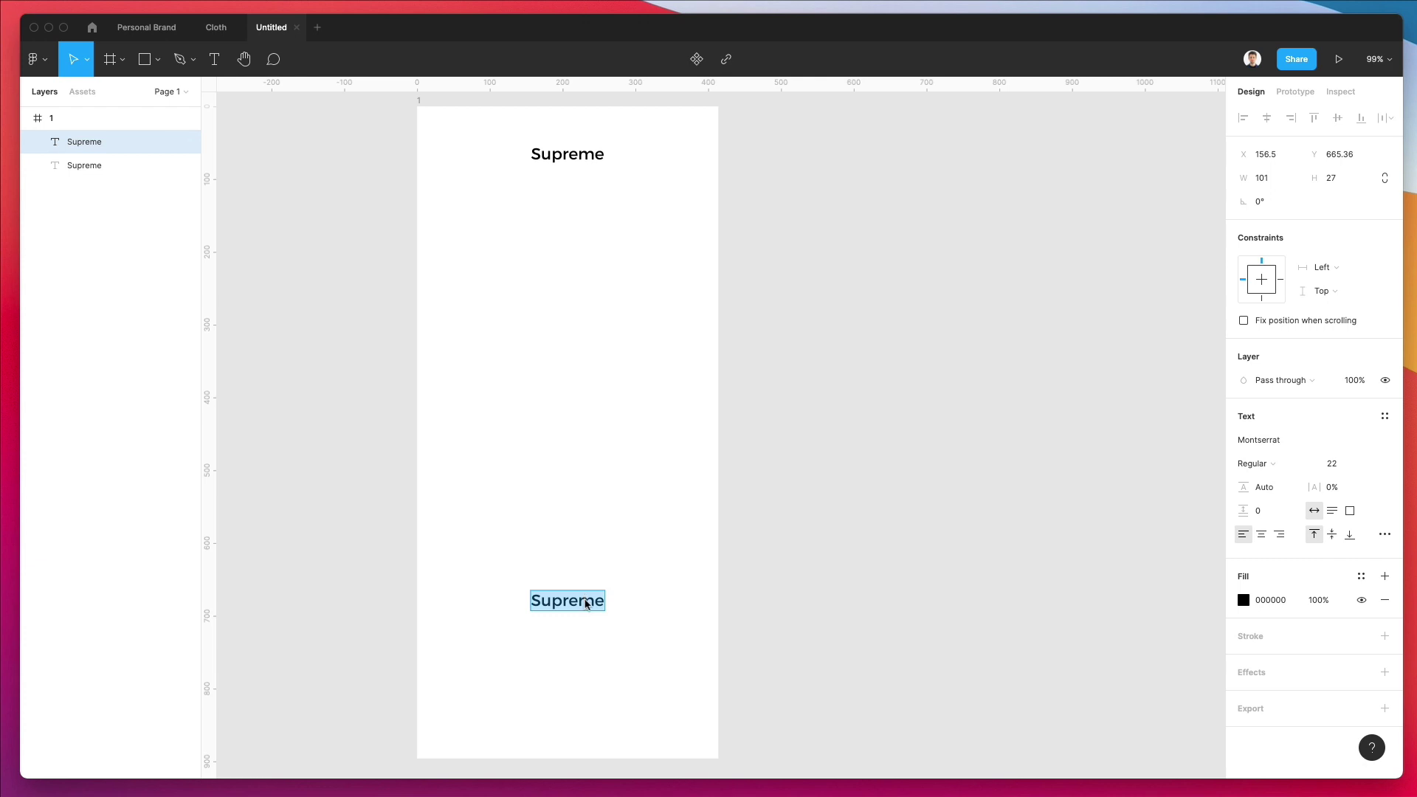
type("Hi")
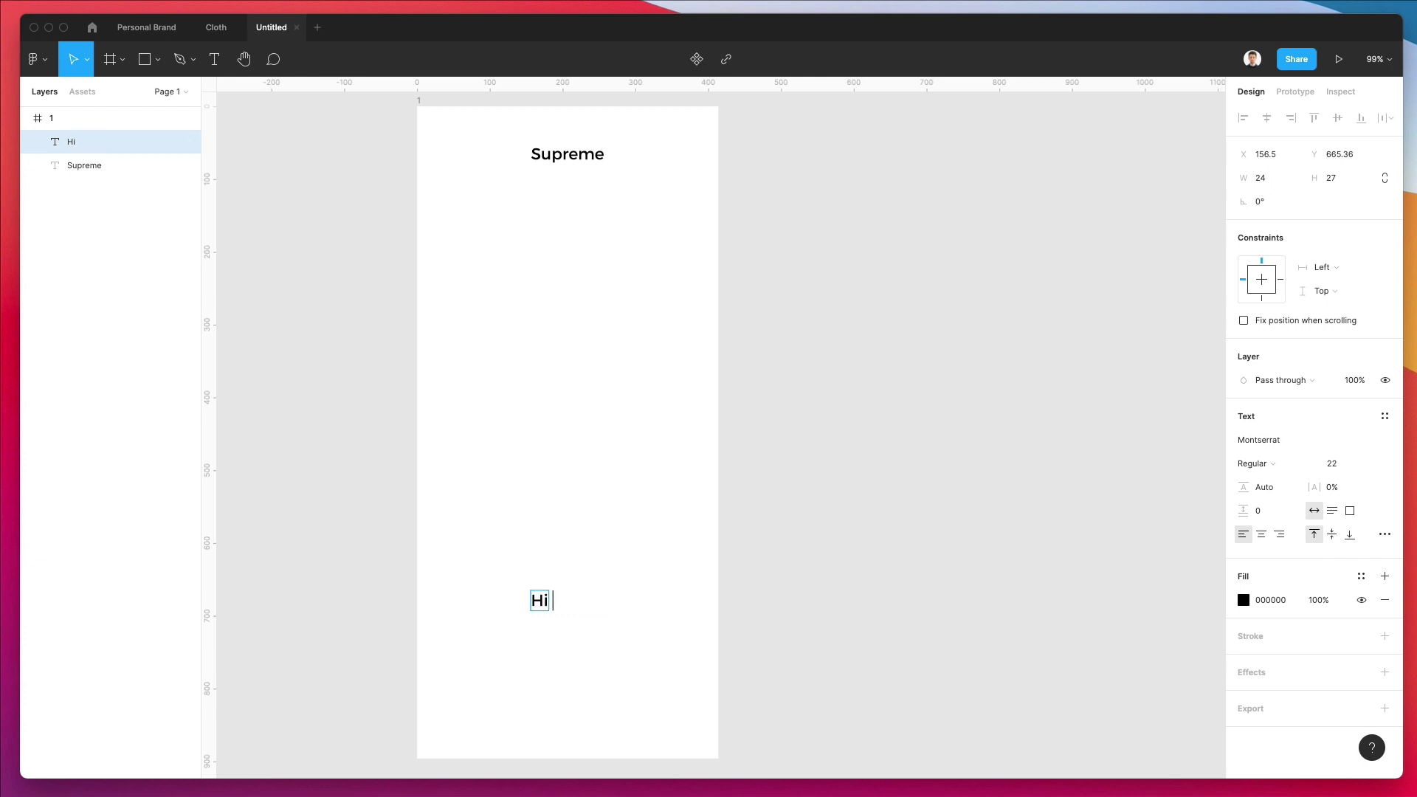
type(" Matt")
double_click(562, 600)
type("Welcome")
key("Escape")
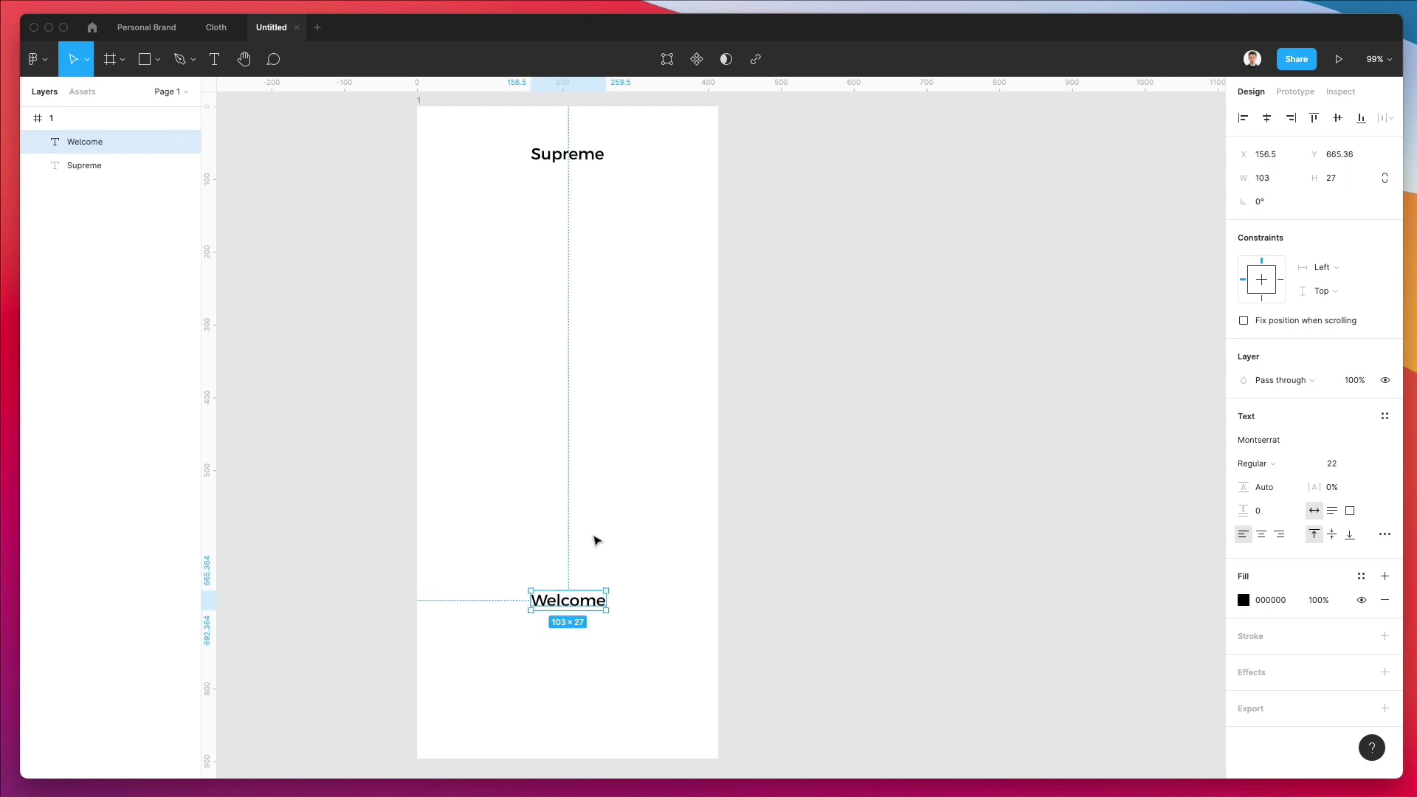
left_click(1269, 120)
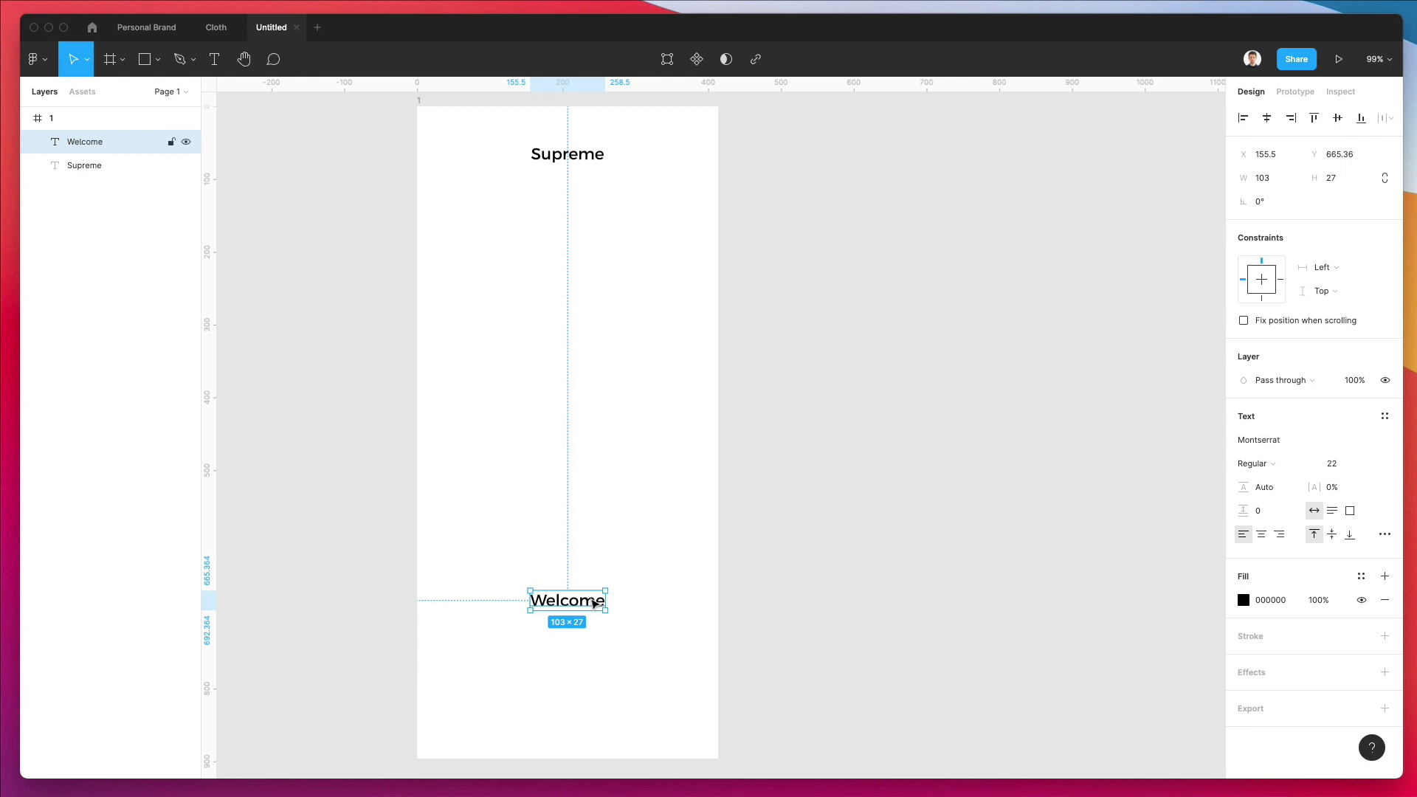
Duplicate the Welcome heading just below itself and set the copy's font size to 15
left_click_drag(594, 603, 581, 636)
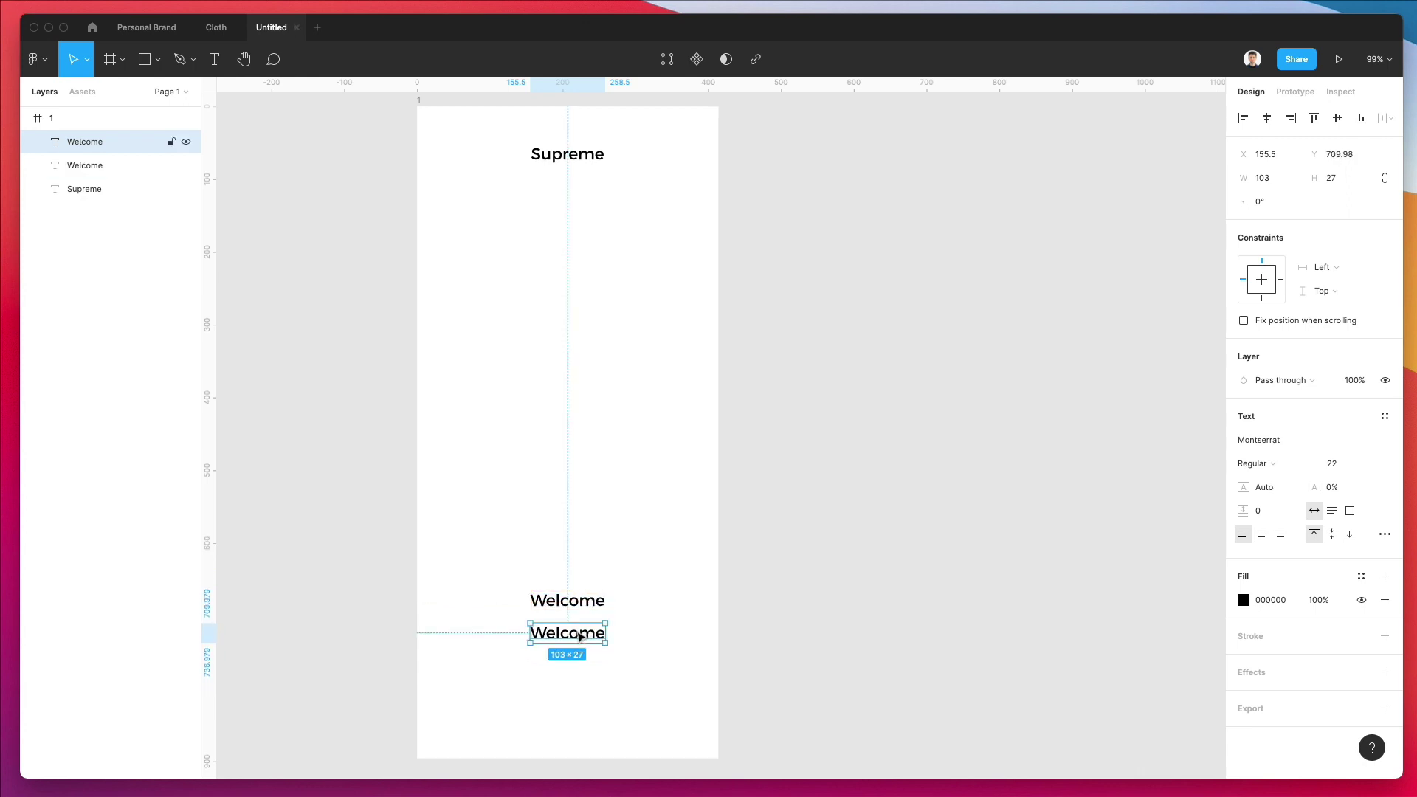
left_click(1331, 463)
type("19")
key("Return")
key("Down")
key("Down")
key("Down")
key("Down")
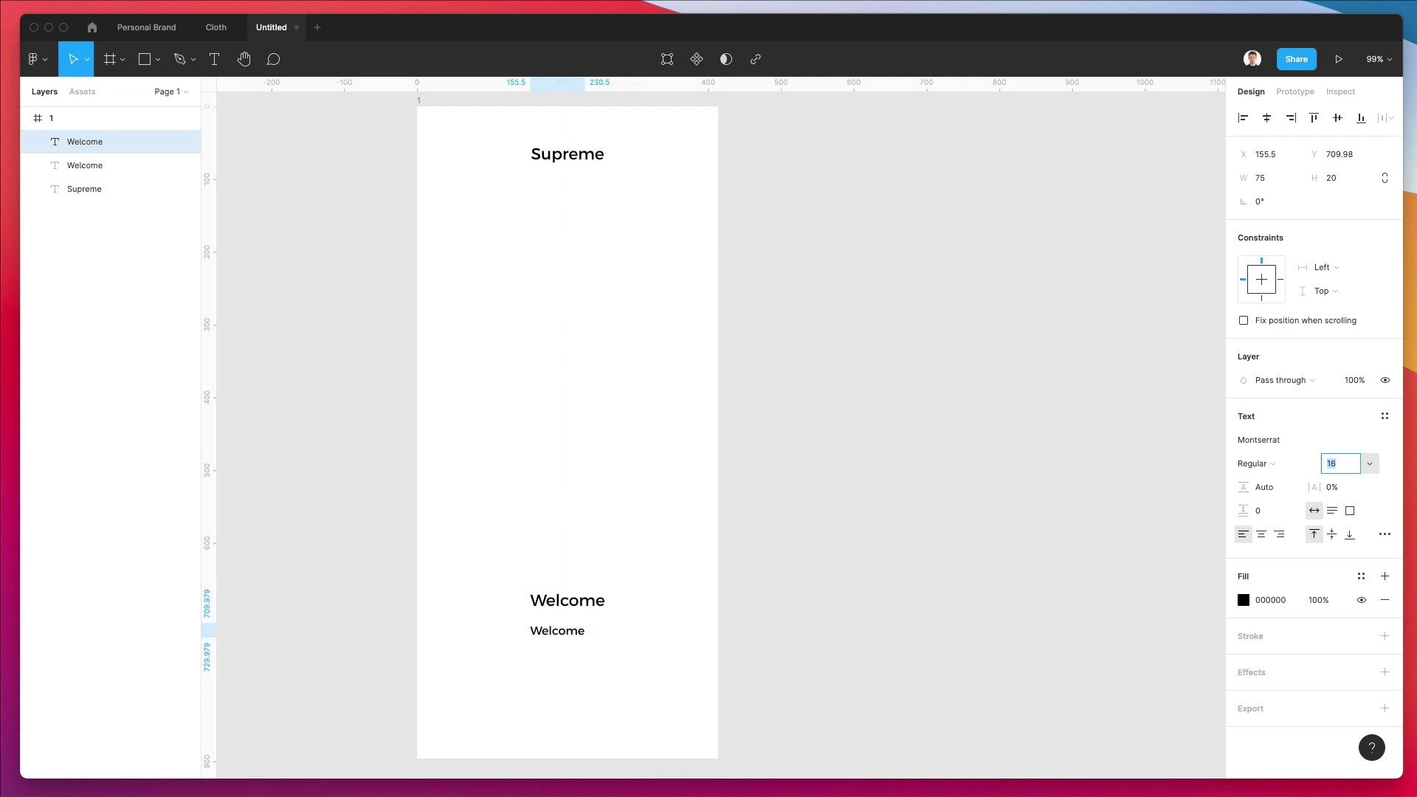
key("Escape")
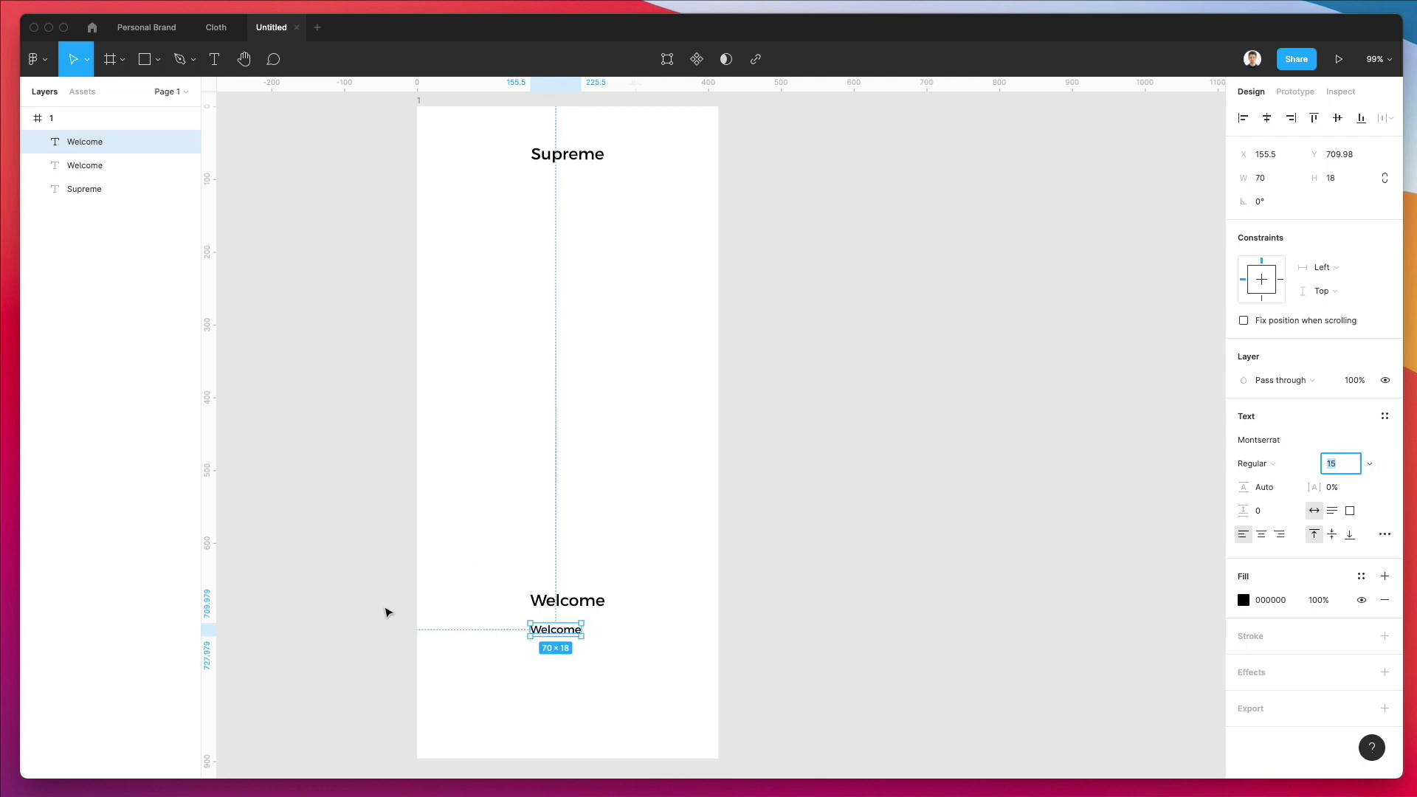
Replace the smaller copy's text with "You are now ready to experience our amazing features"
double_click(550, 627)
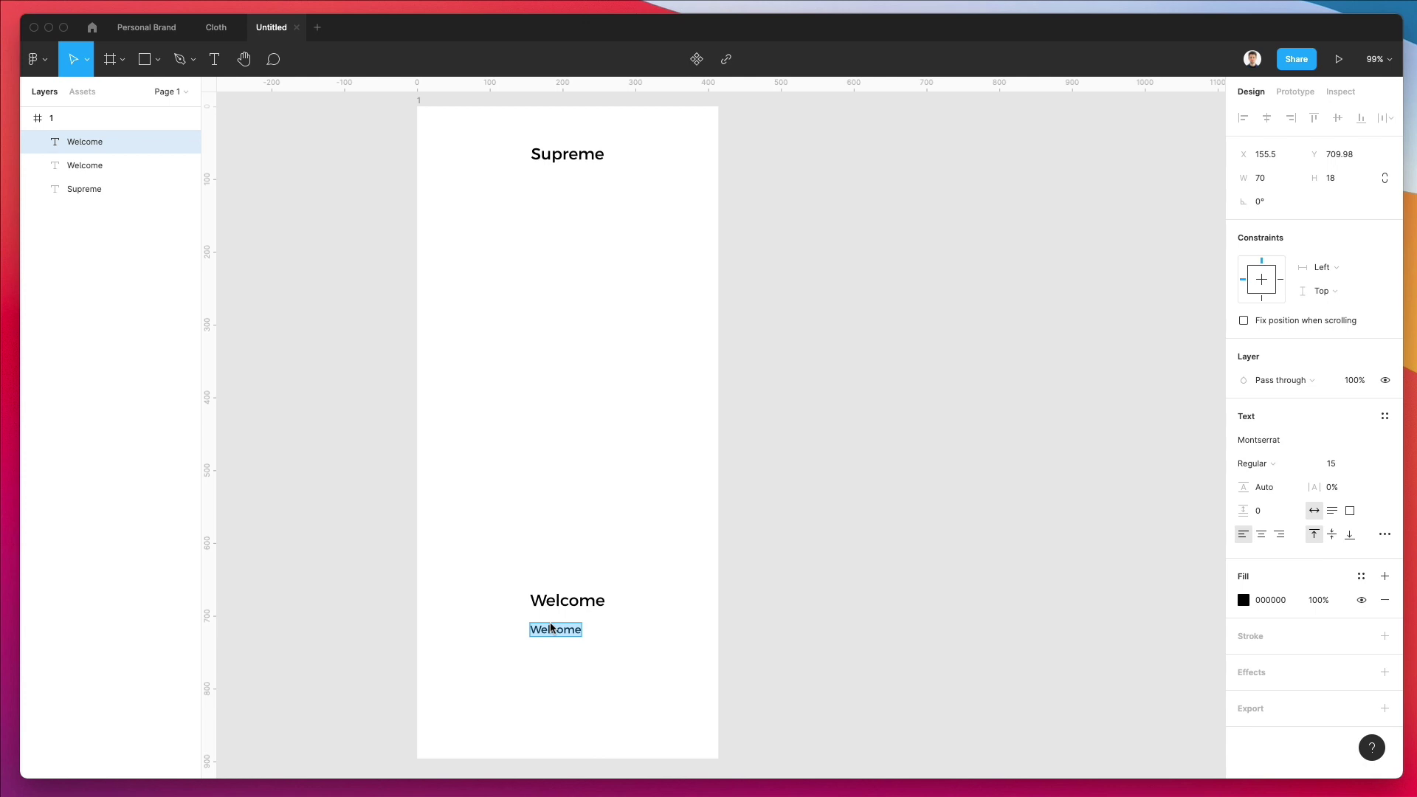
type("W")
key("BackSpace")
type("You are now ready to e")
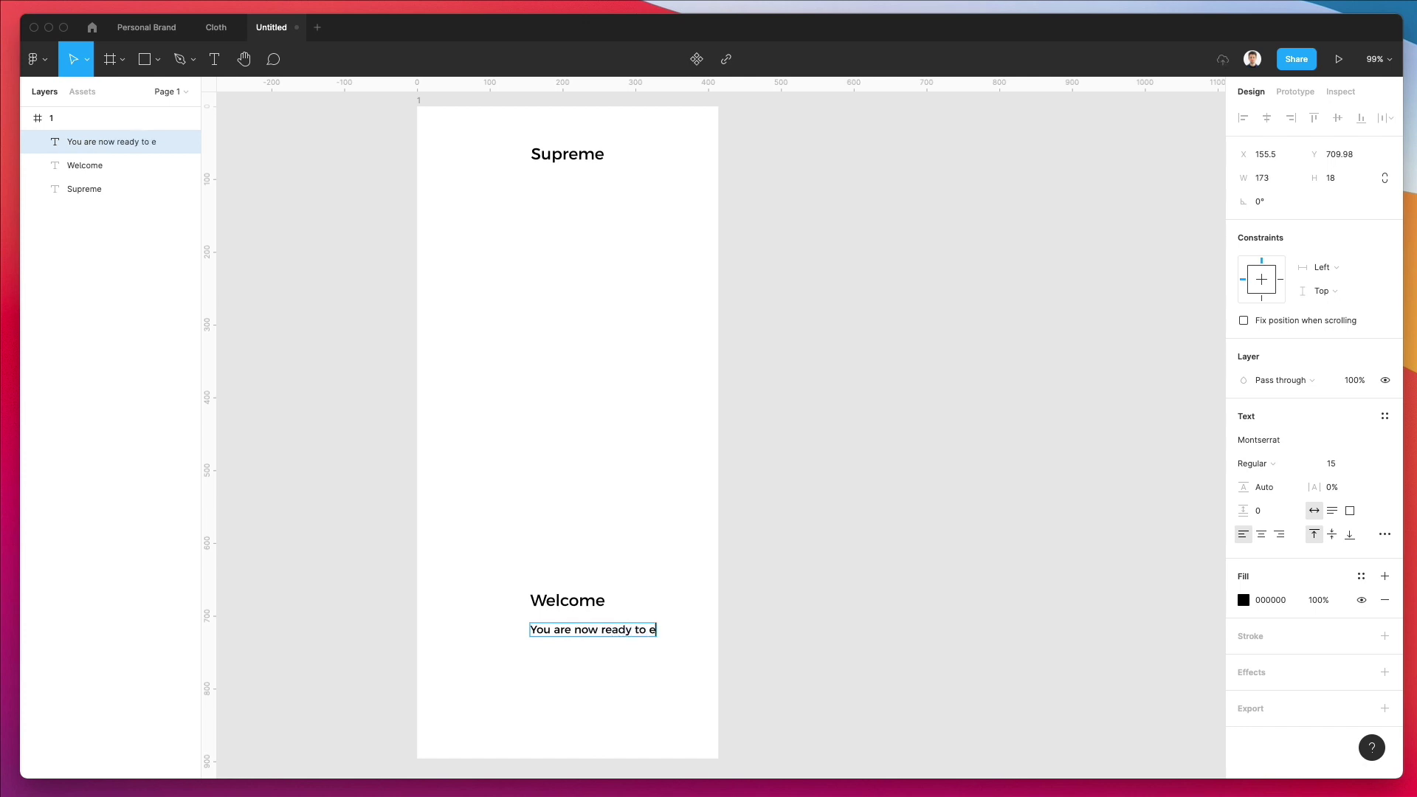
type("xperience o")
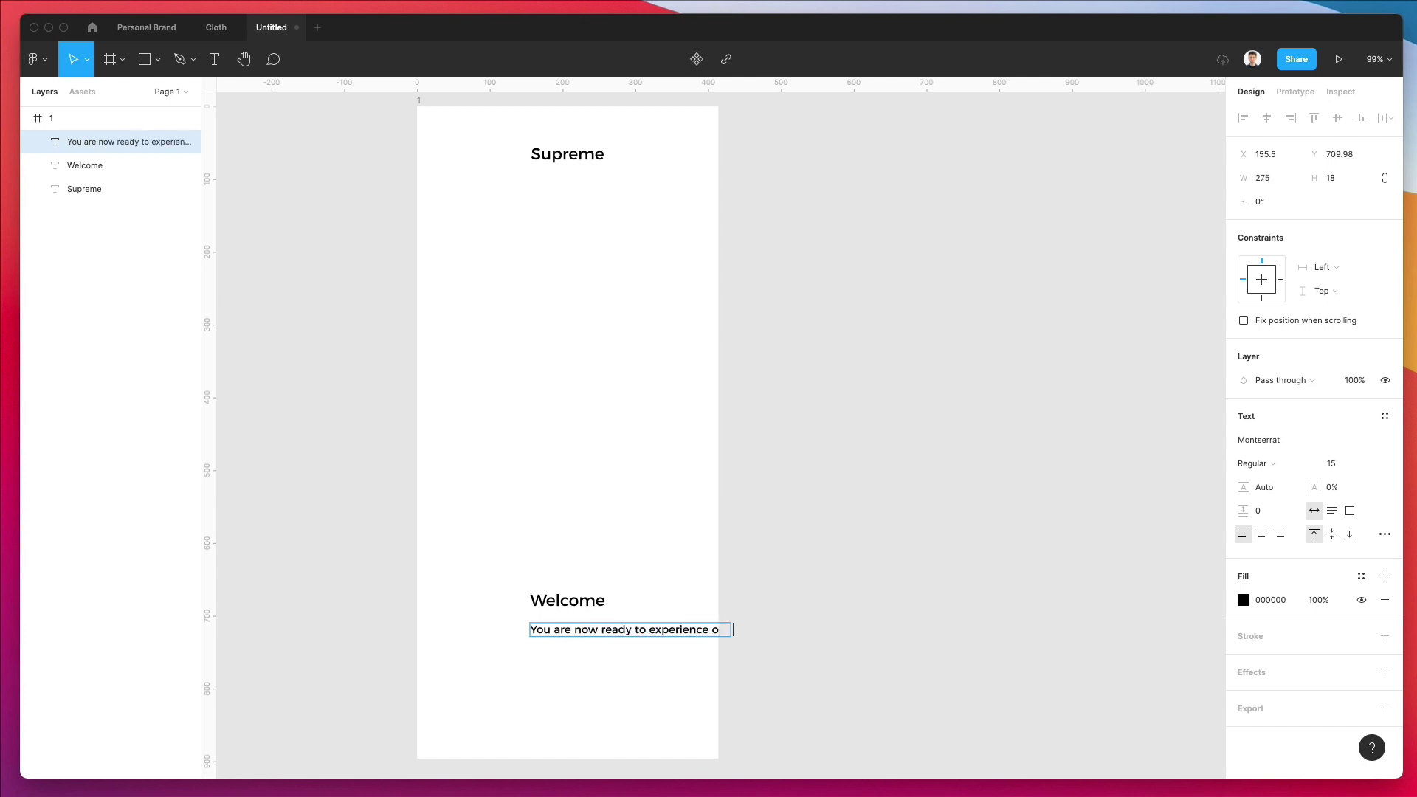
type(" worshion")
key("Escape")
Narrow the description's text box to about 289 px, centre it horizontally in the frame and centre-align its text
left_click_drag(685, 630, 572, 619)
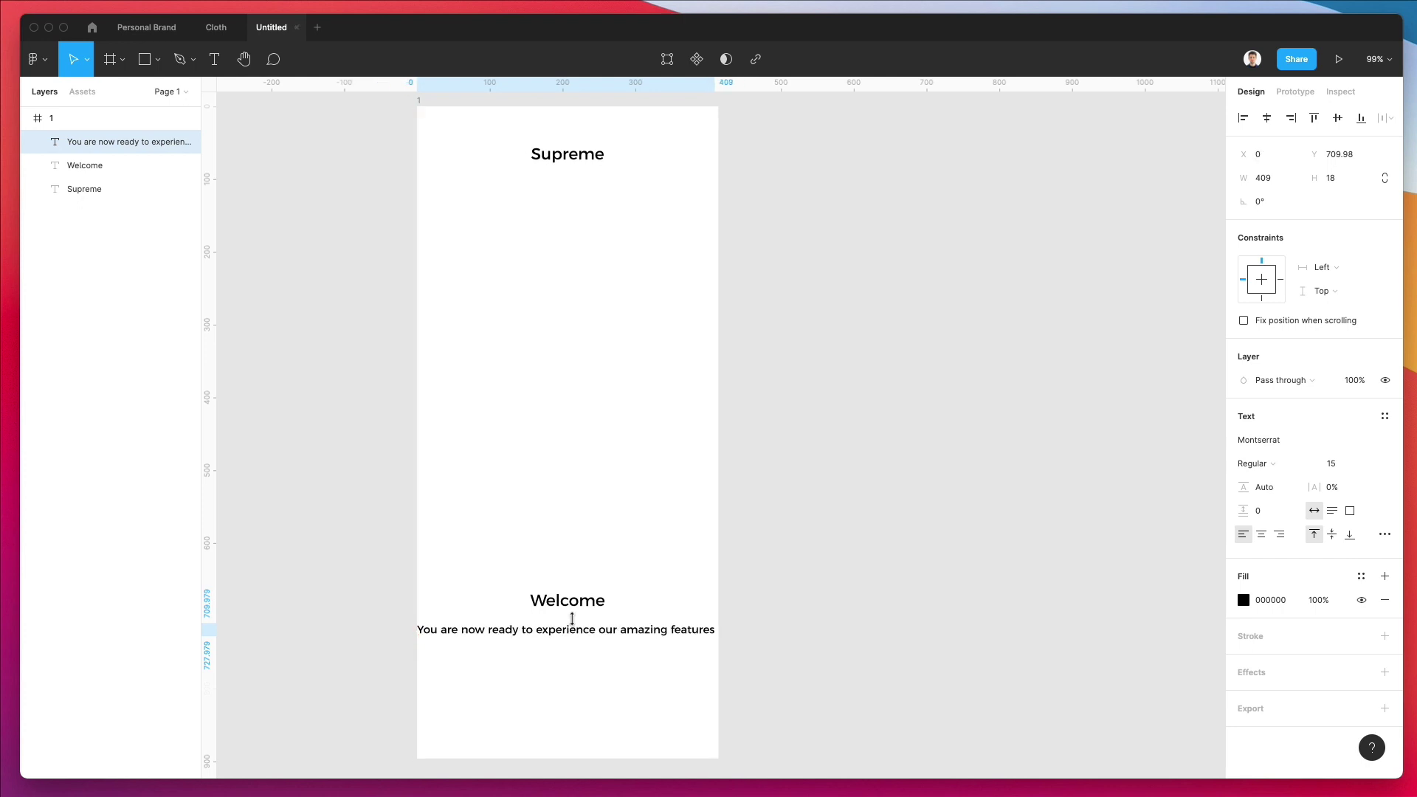
left_click(1266, 119)
left_click_drag(717, 629, 673, 629)
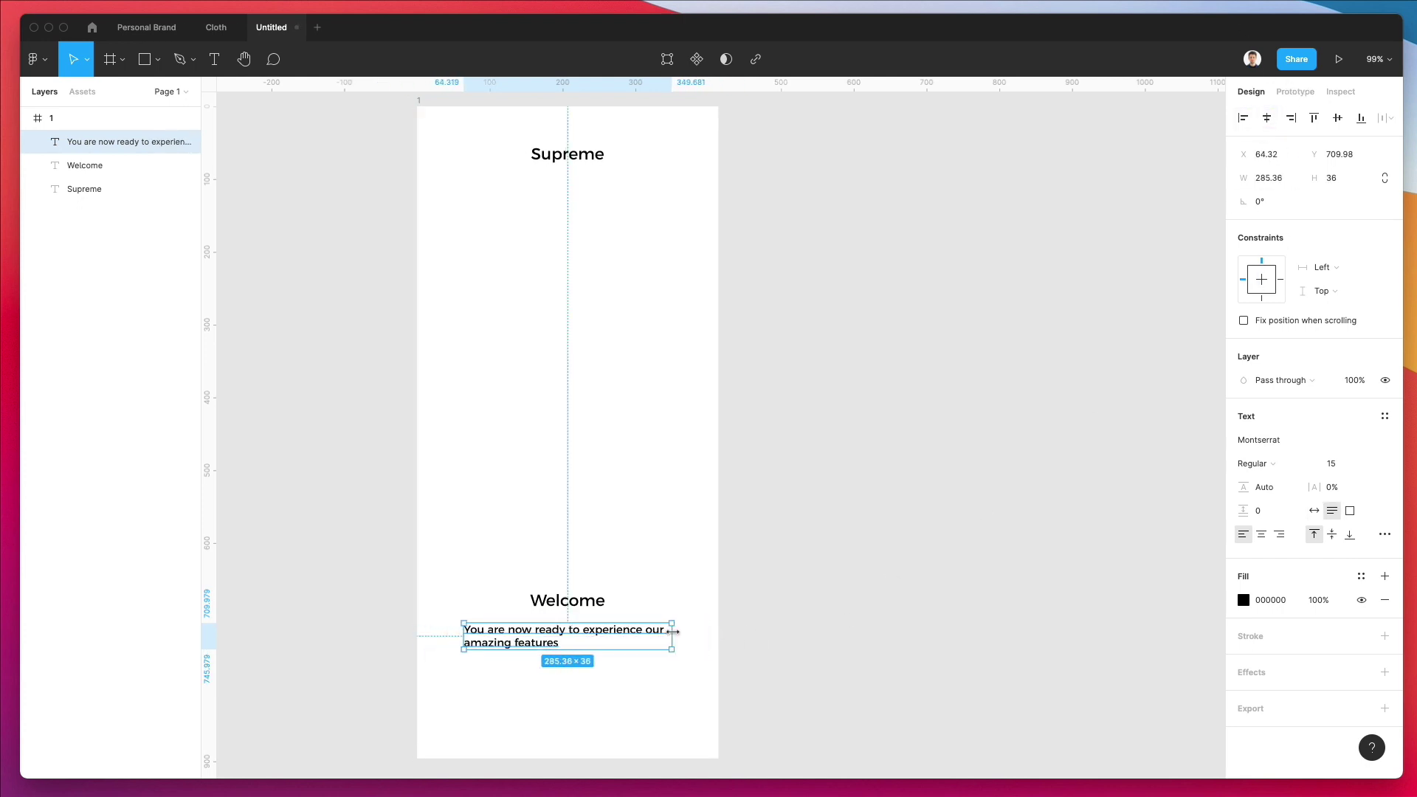
left_click(1261, 535)
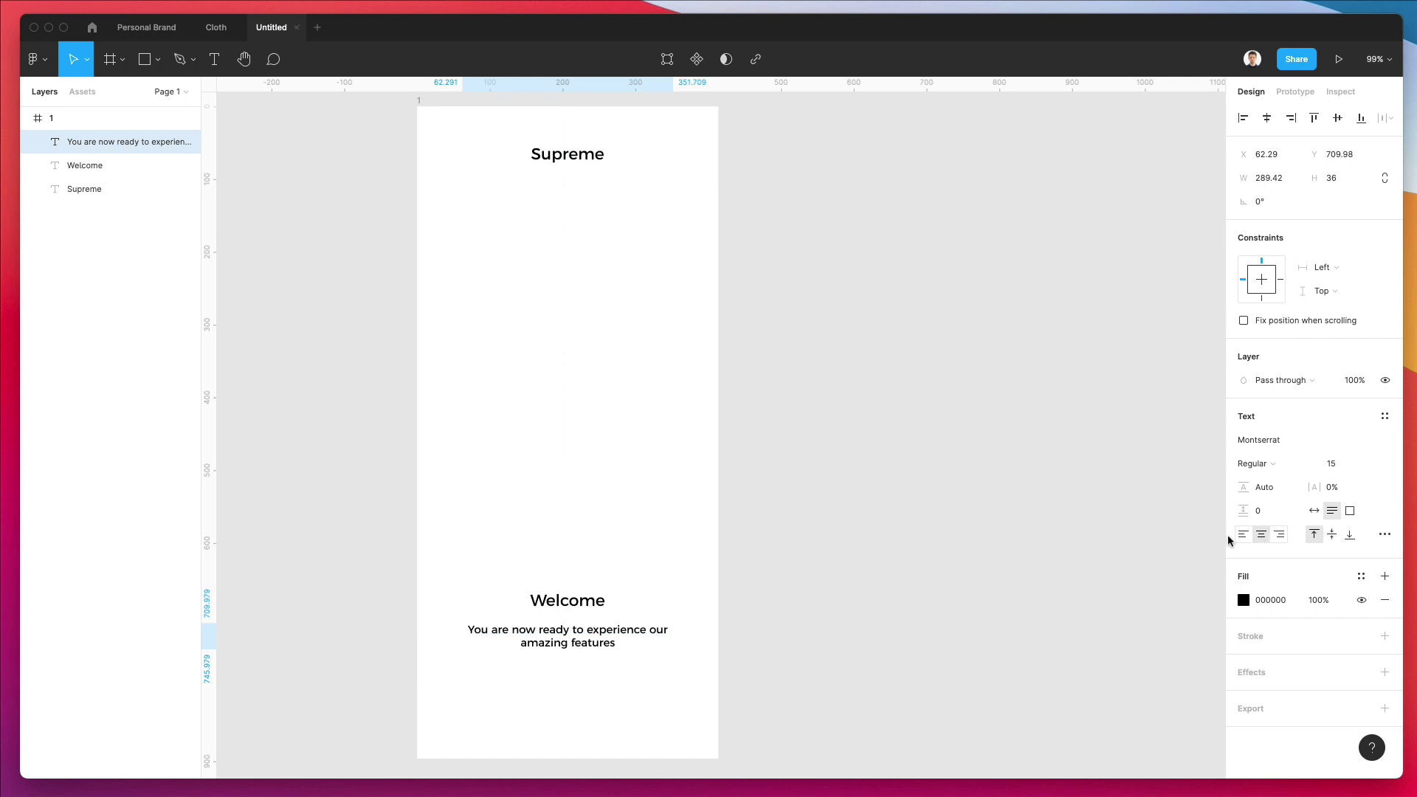
Set the description's line height to 171.9% and its font weight to Light
left_click_drag(1239, 489, 1315, 486)
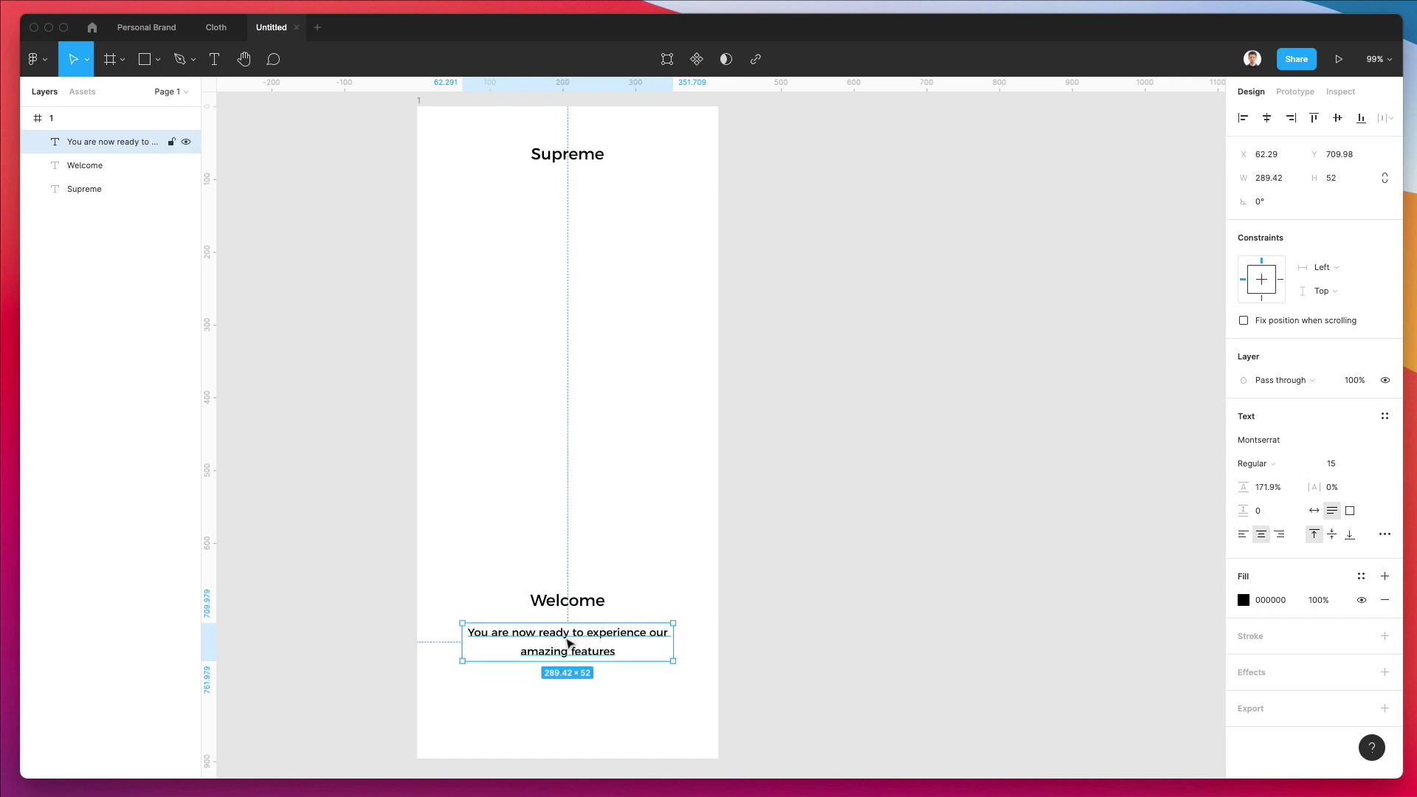
left_click(1268, 463)
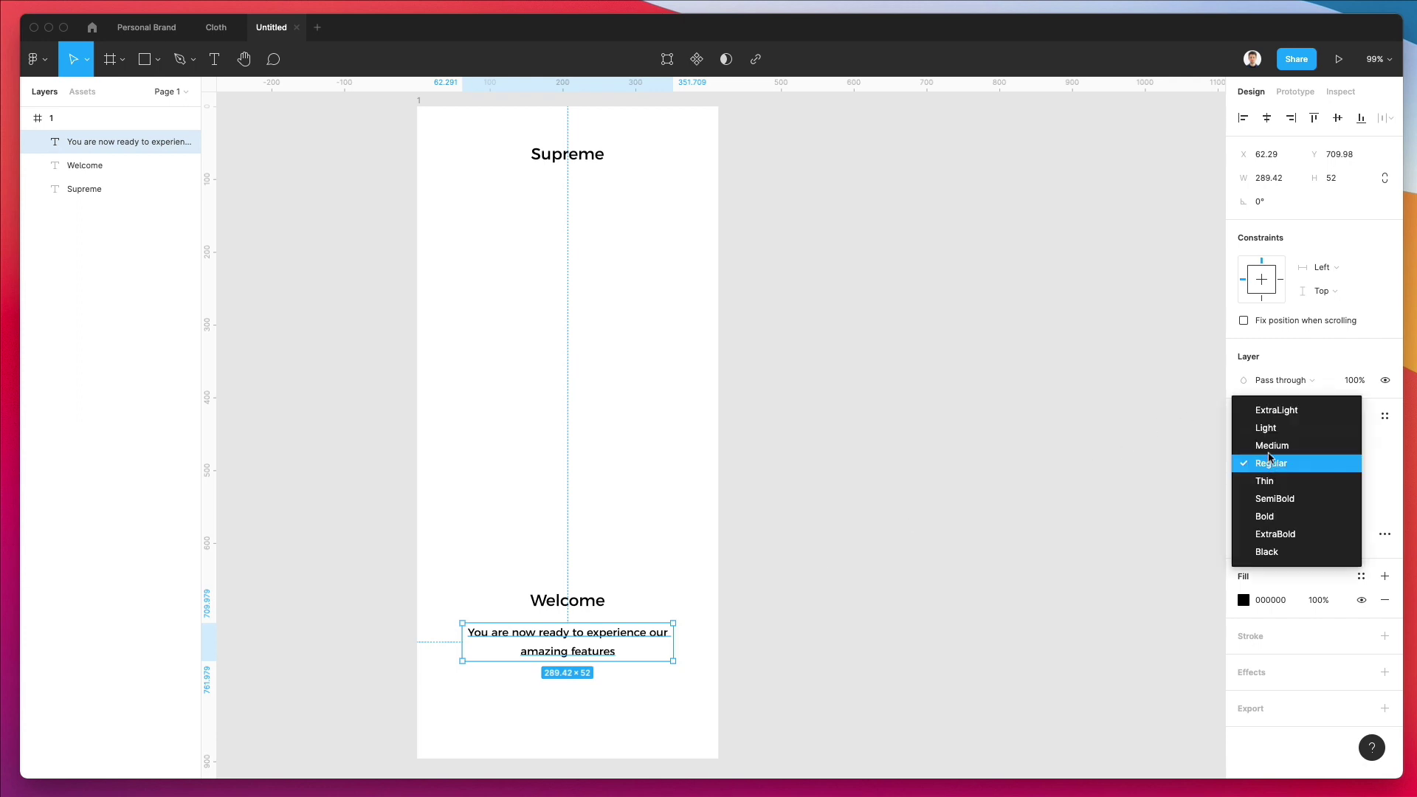
left_click(1267, 446)
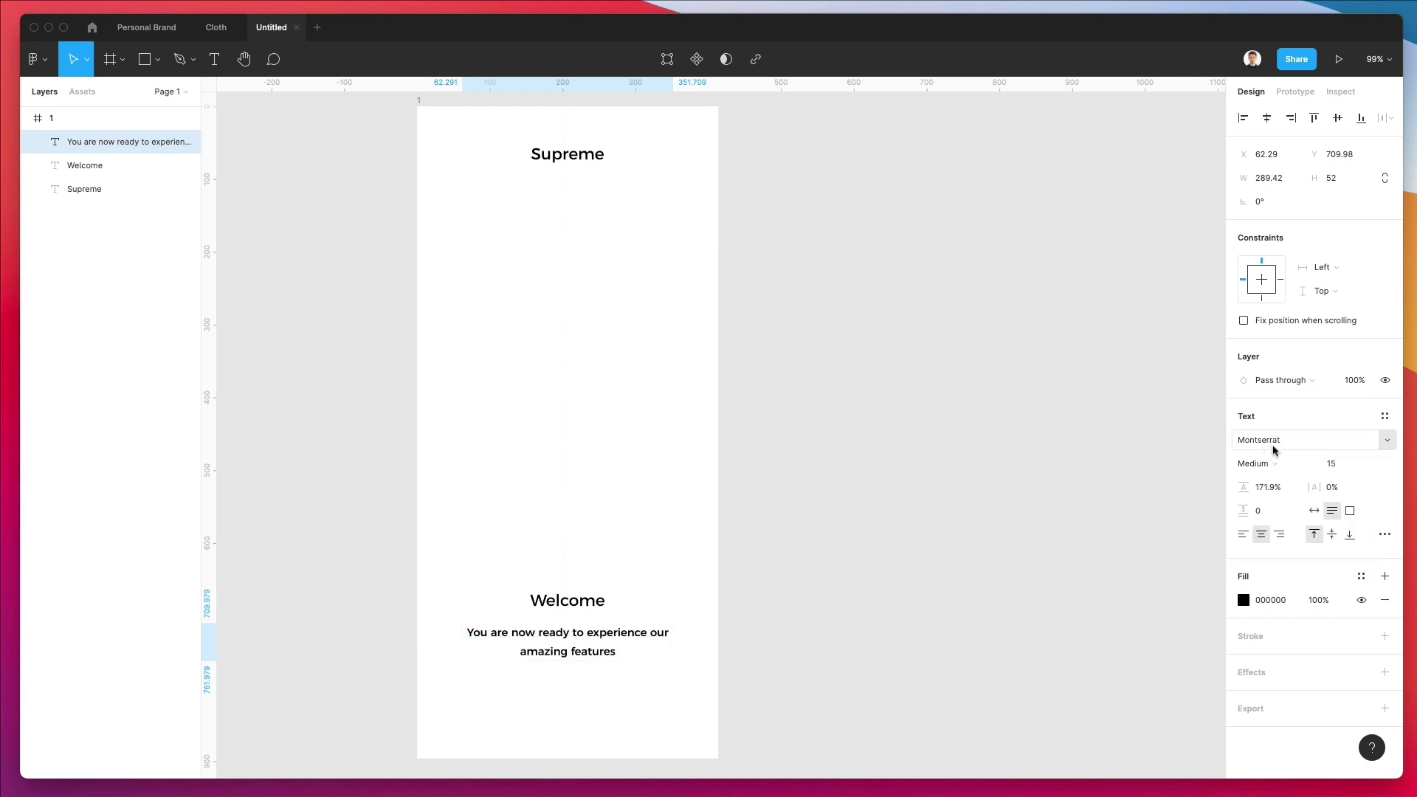
left_click(1267, 463)
left_click(1265, 443)
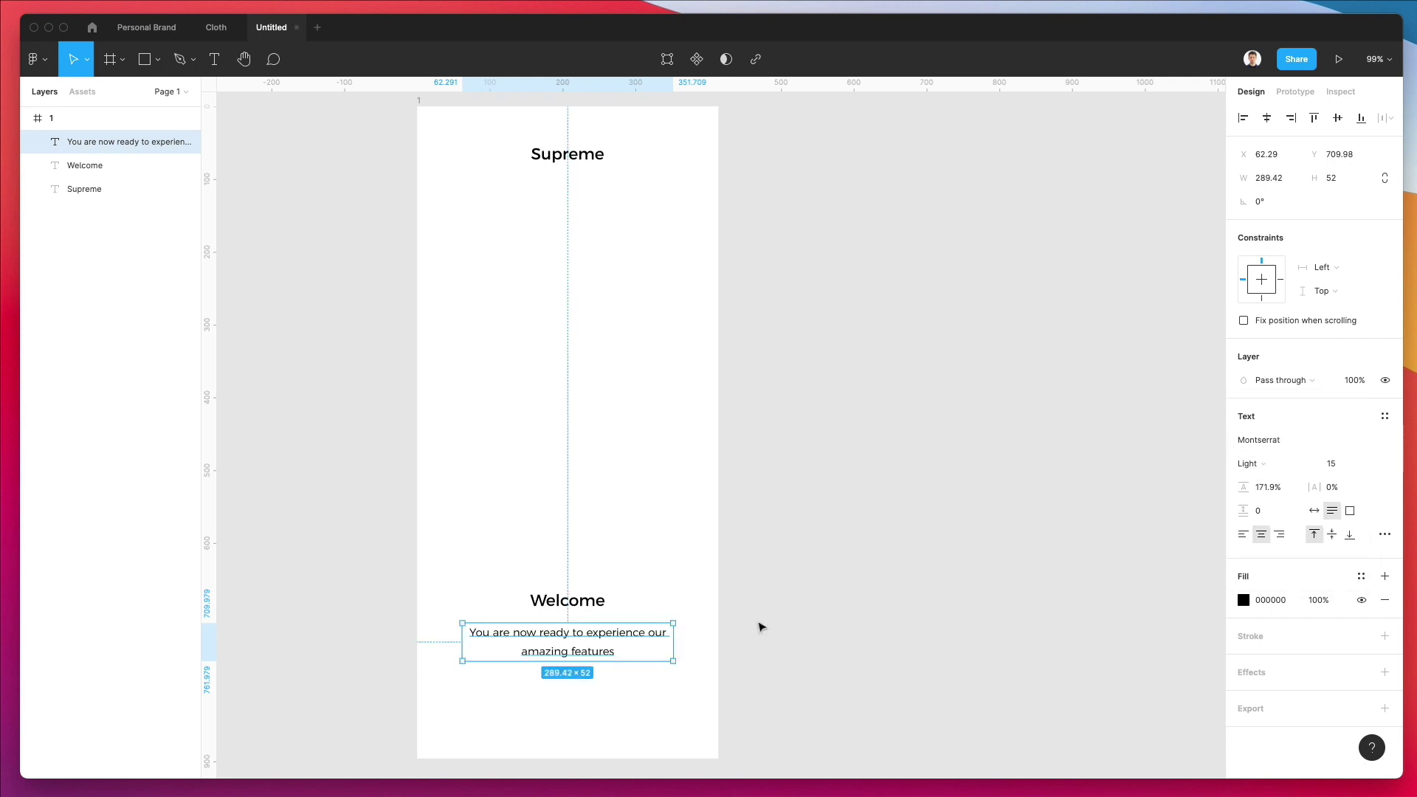
Move the Welcome heading and the description together up by 10 px
left_click(632, 577)
left_click_drag(563, 544, 614, 640)
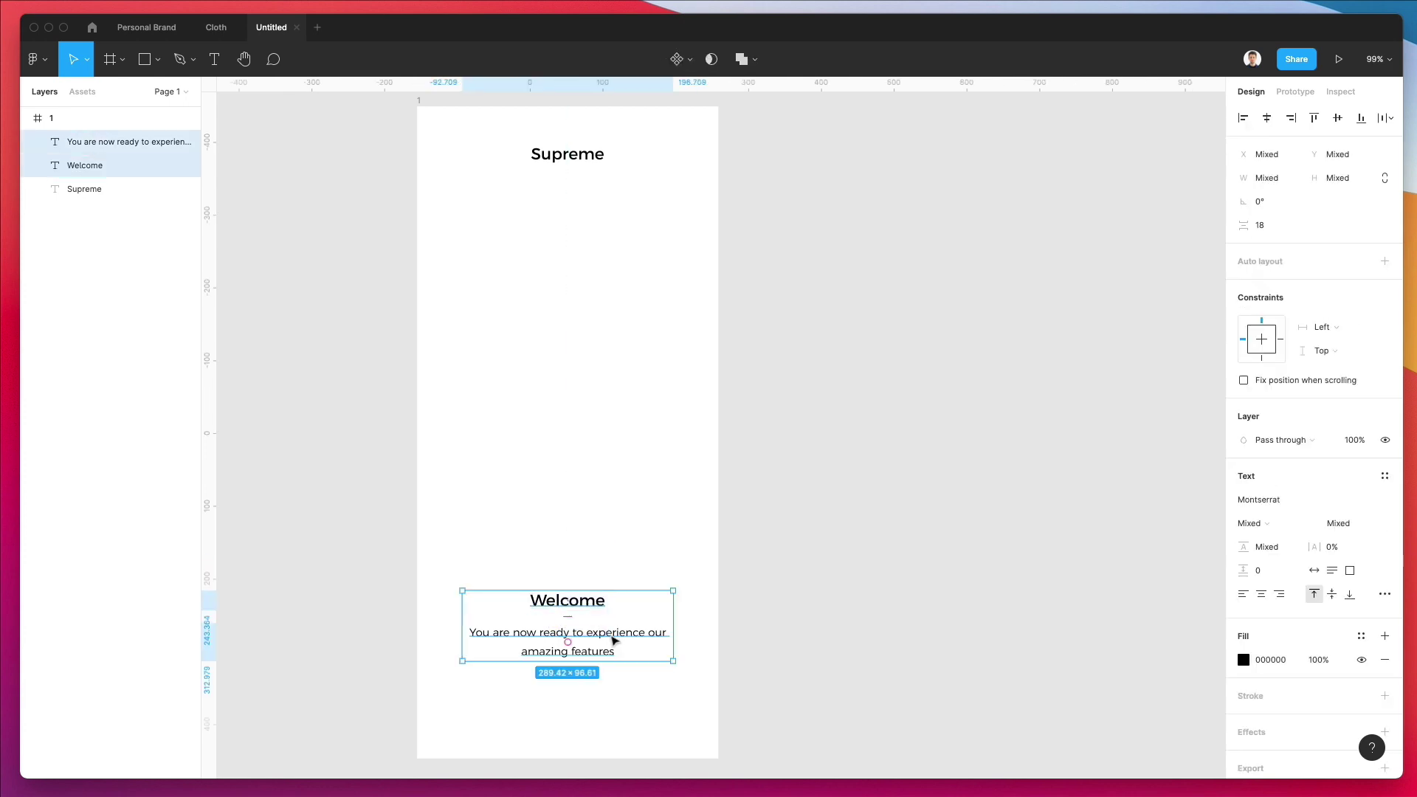
key("shift+Up")
key("shift+Up")
key("shift+Up")
key("shift+Down")
key("shift+Down")
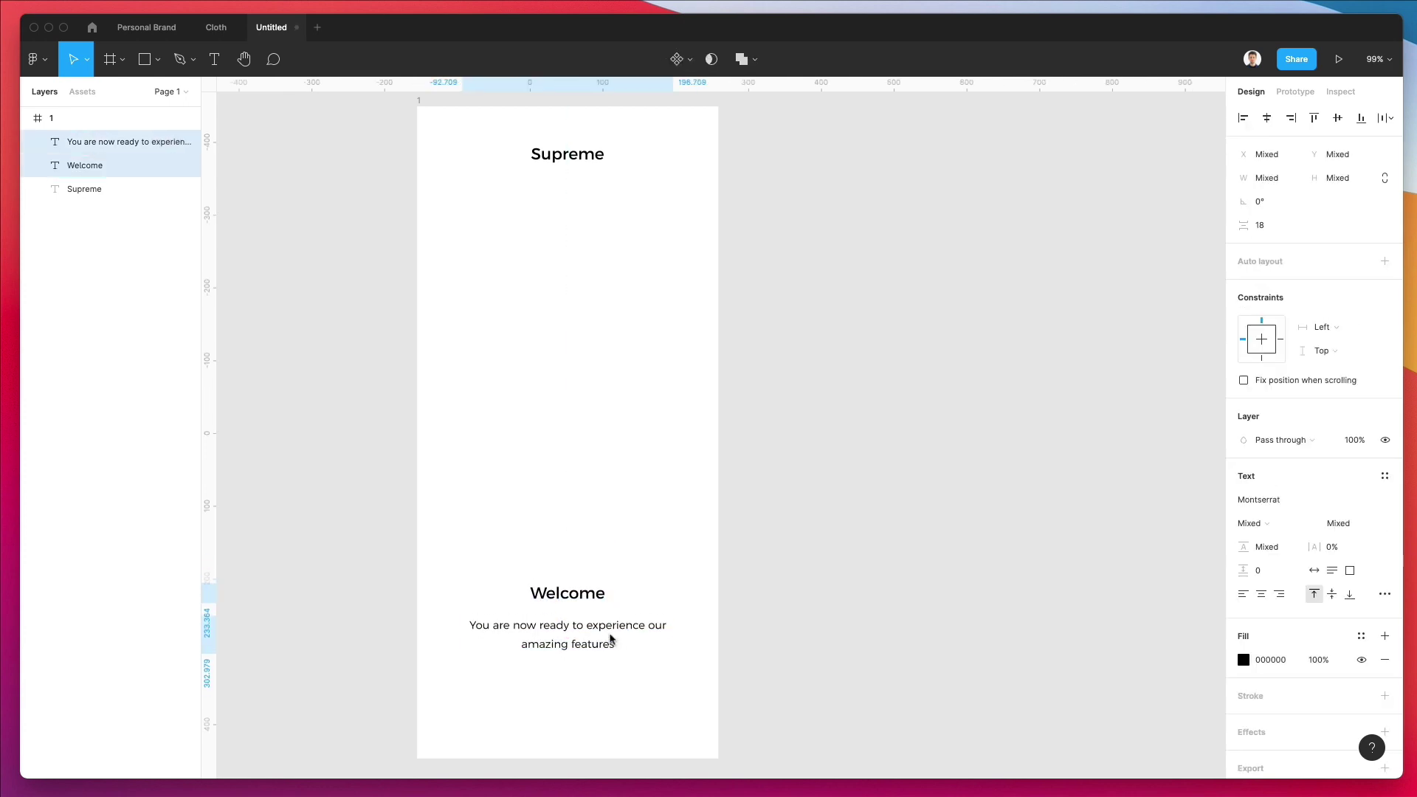
left_click(680, 565)
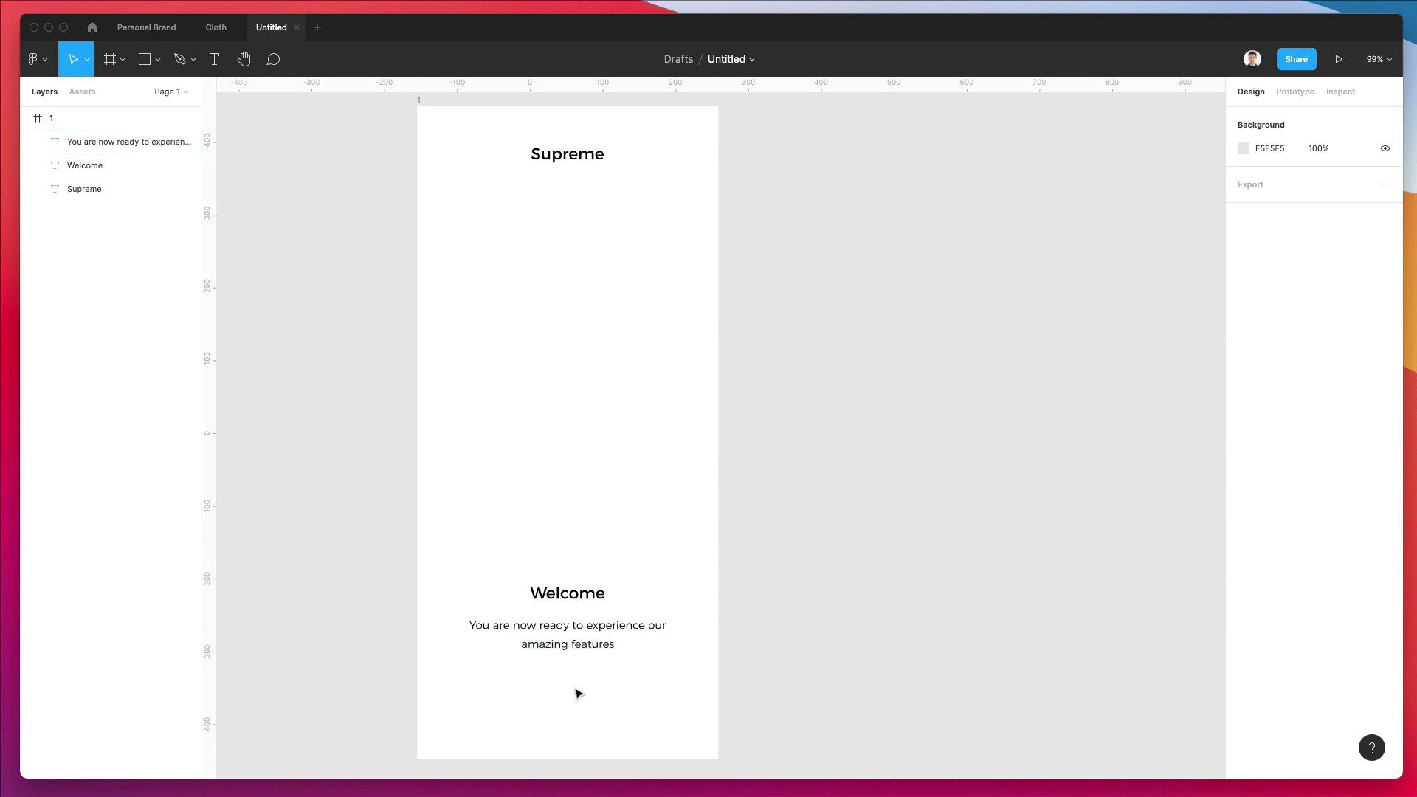
key("o")
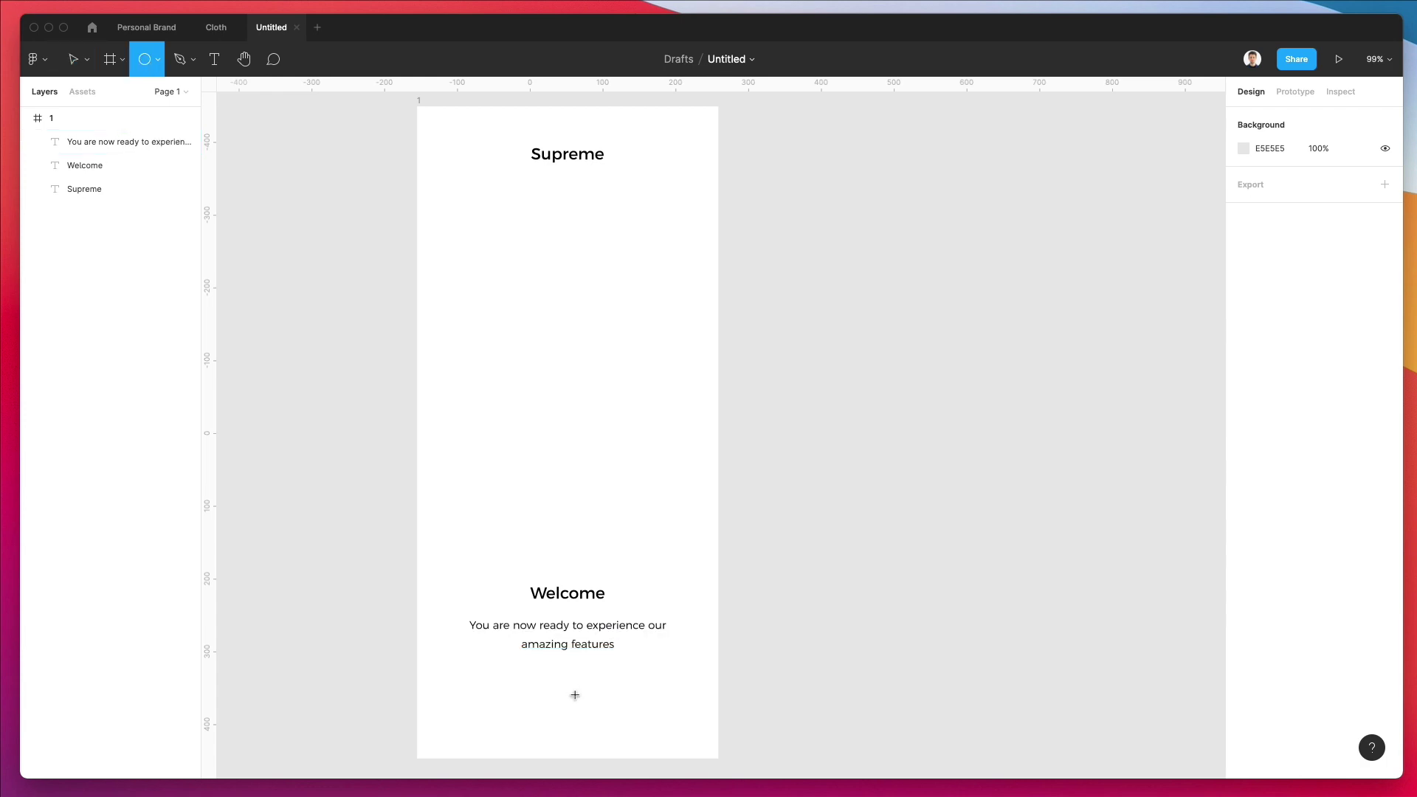
left_click_drag(536, 679, 590, 732)
key("BackSpace")
Draw a button rectangle about 320 × 57 px below the description and centre it horizontally in the frame
key("r")
left_click_drag(456, 688, 688, 730)
left_click(1266, 118)
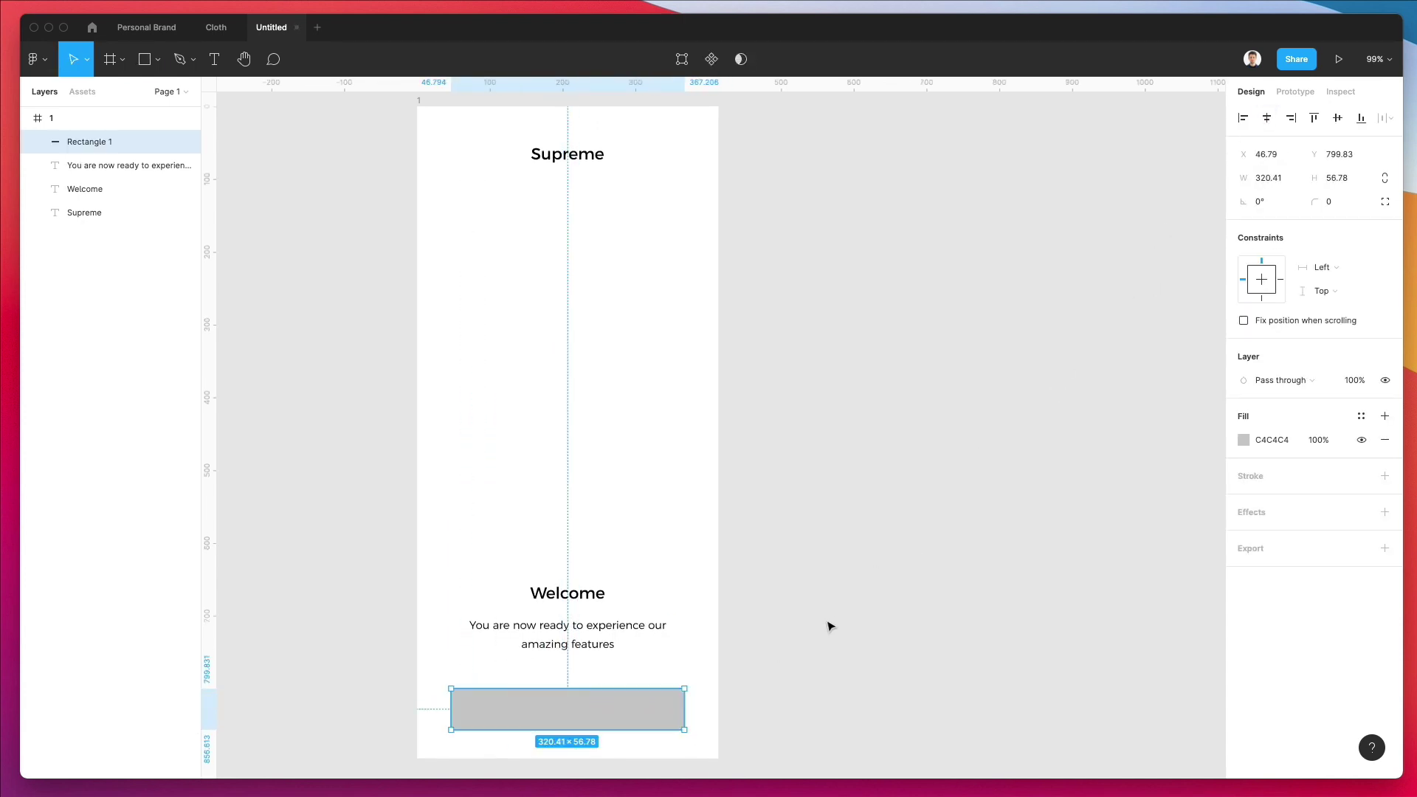
Place a copy of the description in the middle of the rectangle, reading "Next" in white (FFFFFF)
left_click(600, 641)
left_click_drag(601, 640, 601, 709)
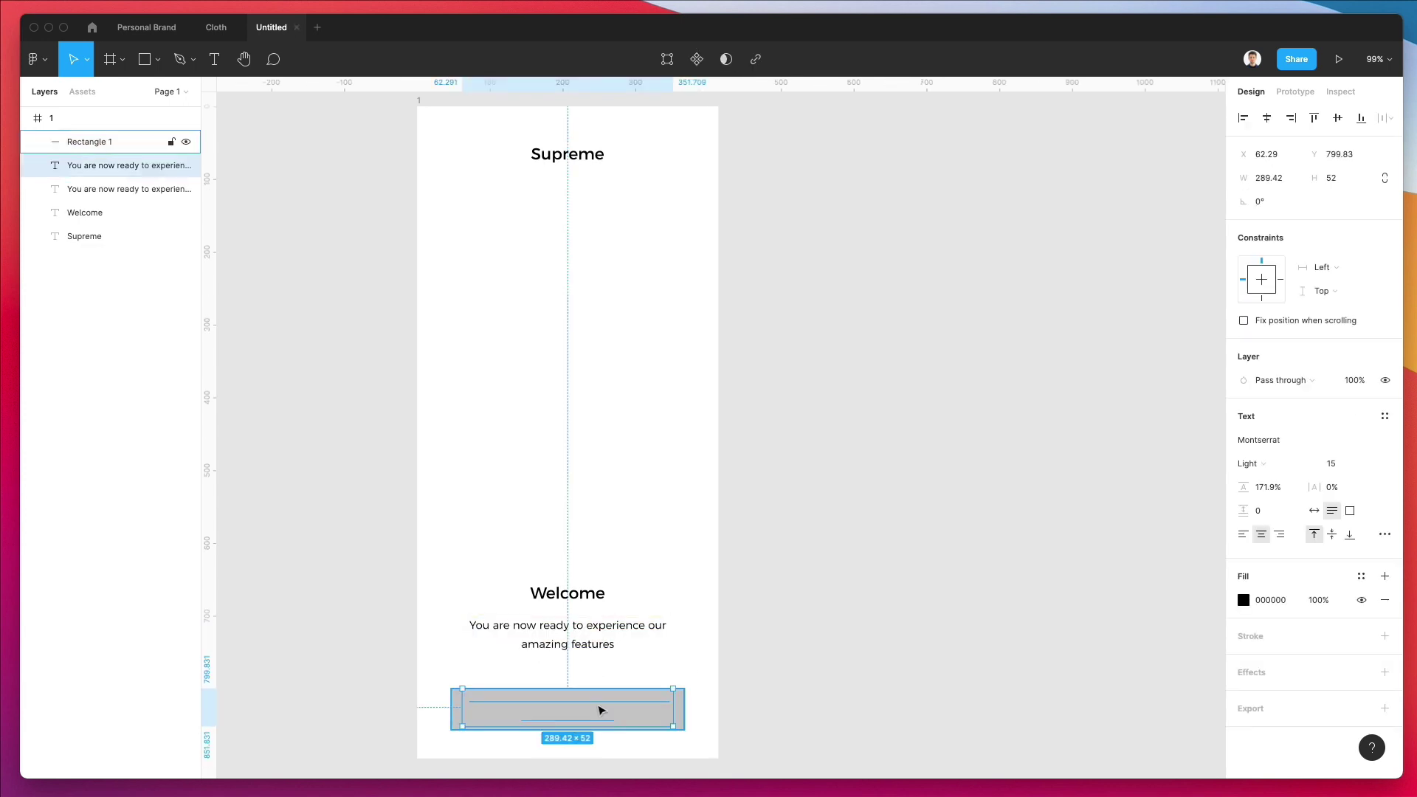
double_click(602, 710)
key("BackSpace")
key("super+z")
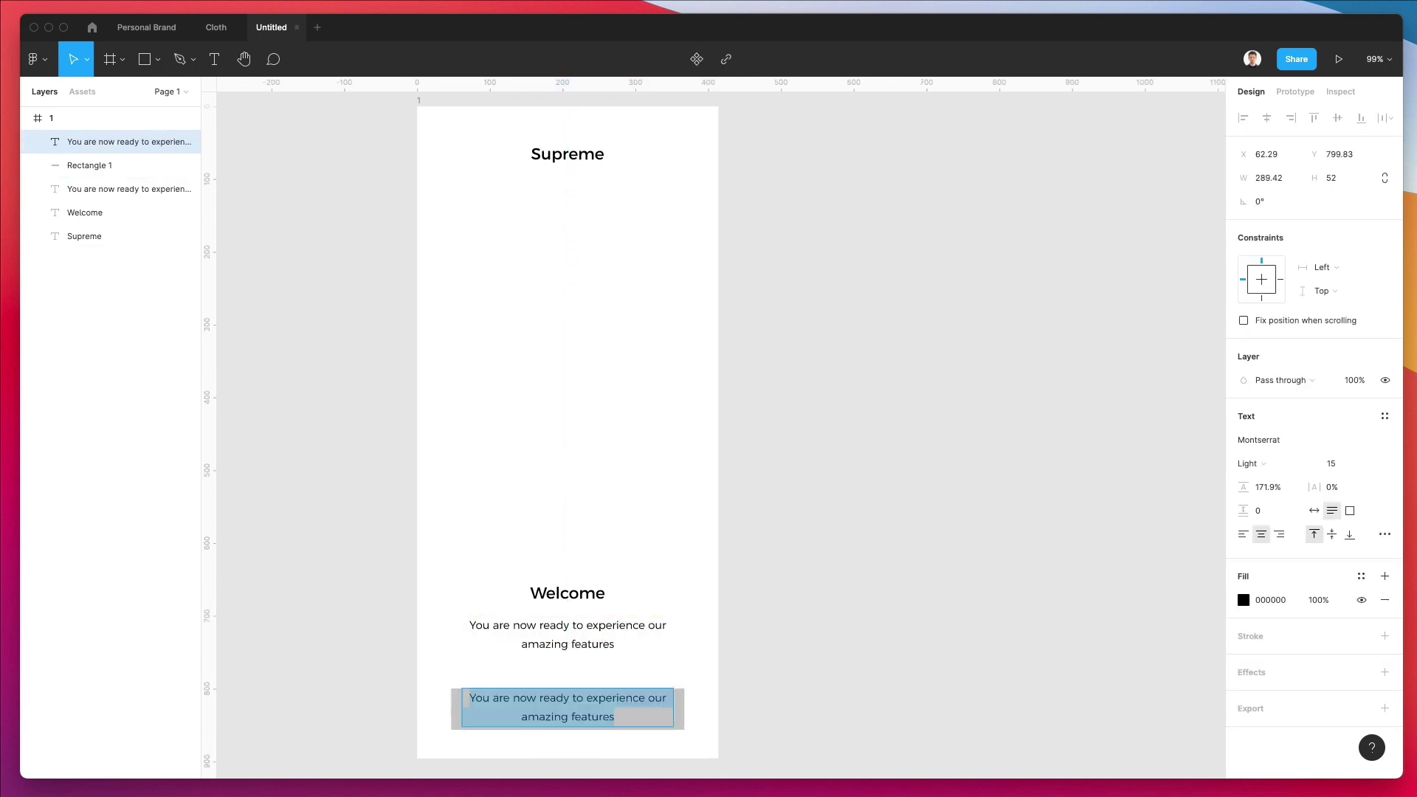
type("Next")
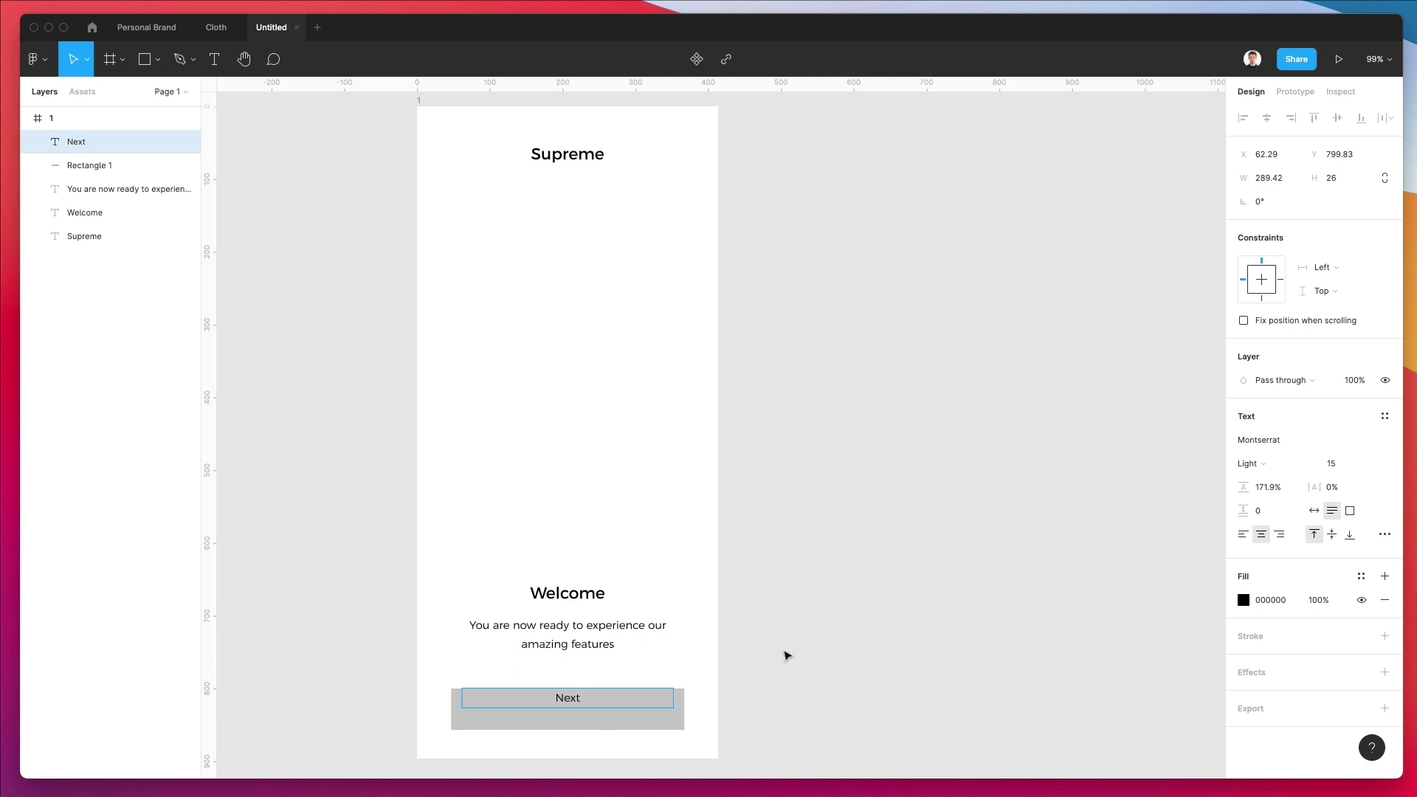
key("Escape")
left_click_drag(559, 699, 562, 718)
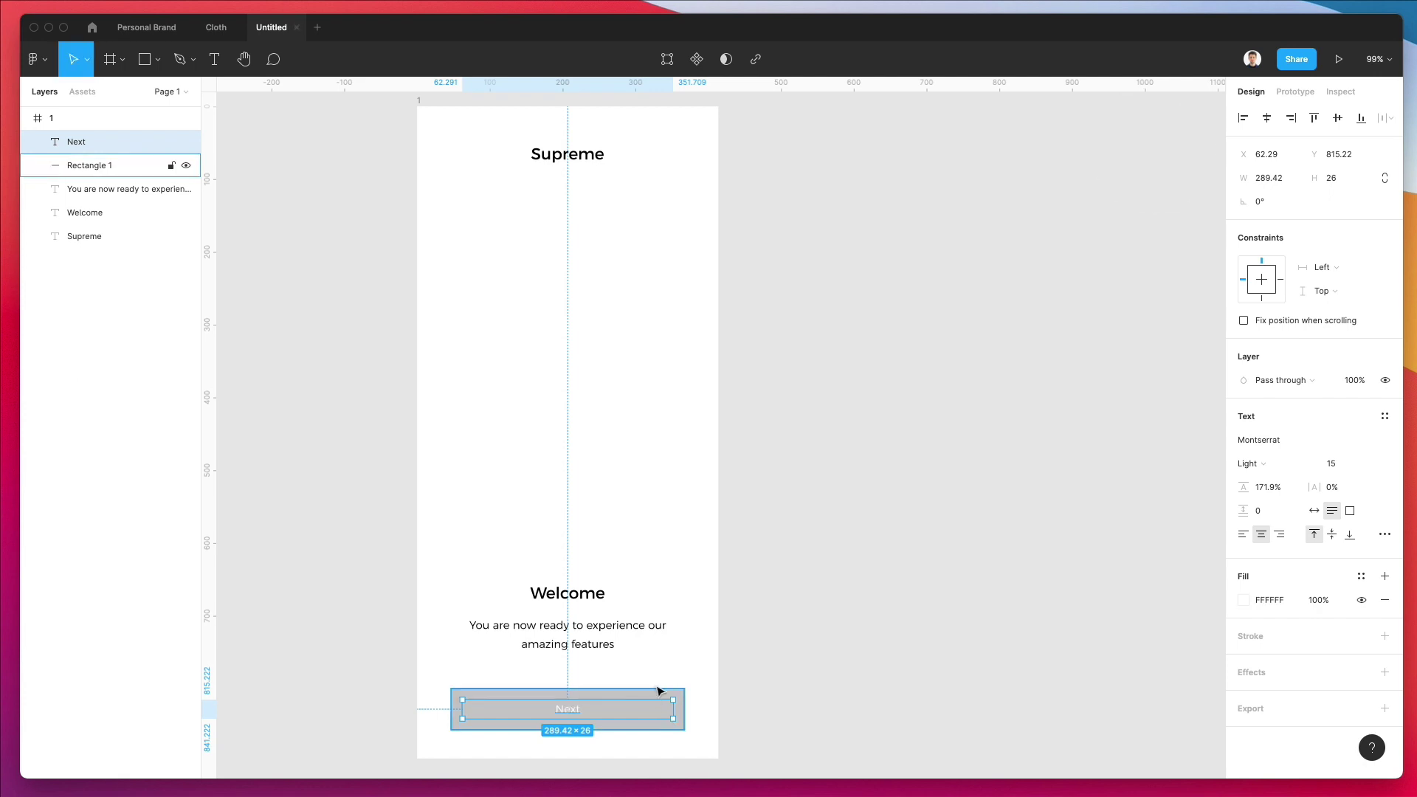
Fill the button rectangle with the black sampled from the Welcome heading
left_click(656, 692)
key("i")
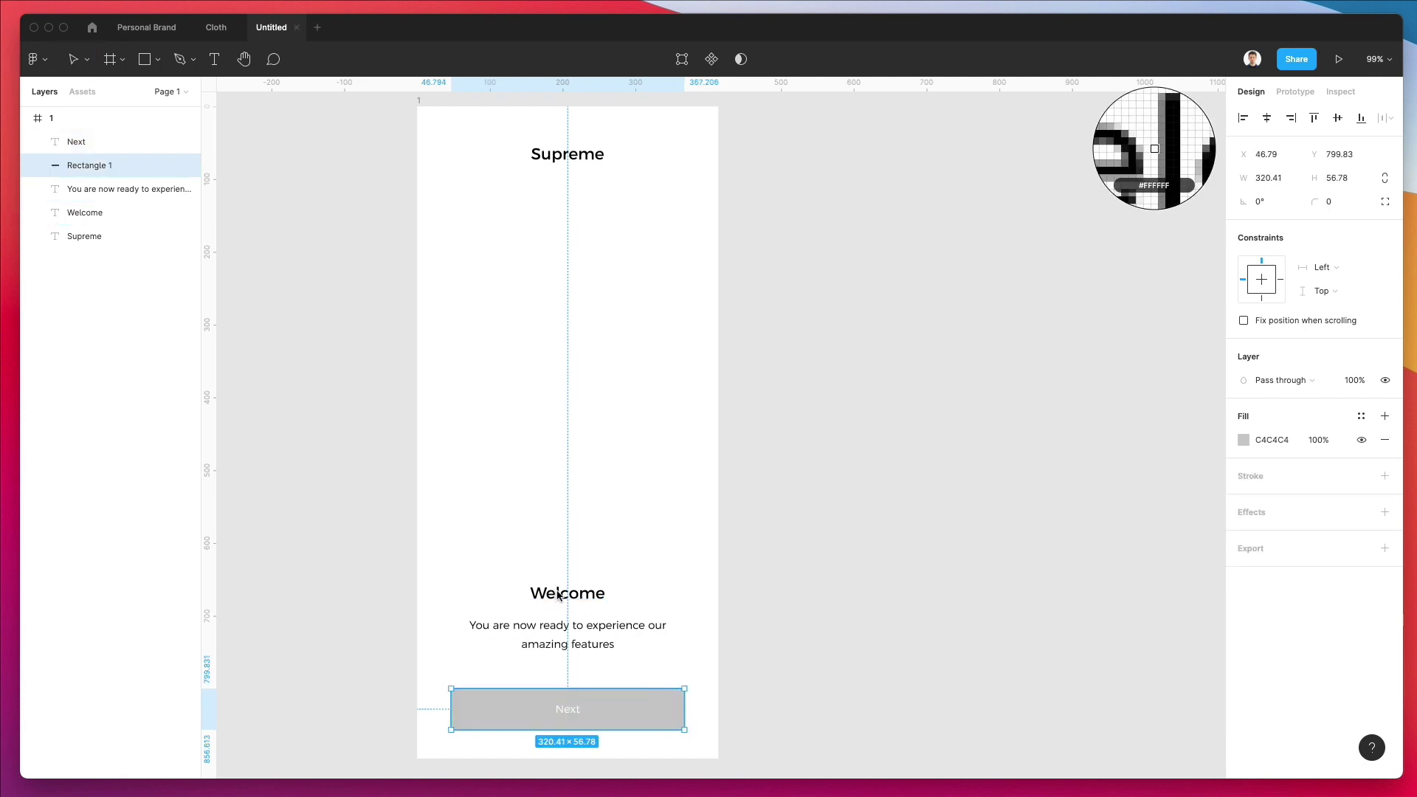
left_click(560, 594)
key("Escape")
Set the Next label's font weight to SemiBold and its font size to 17
left_click(564, 707)
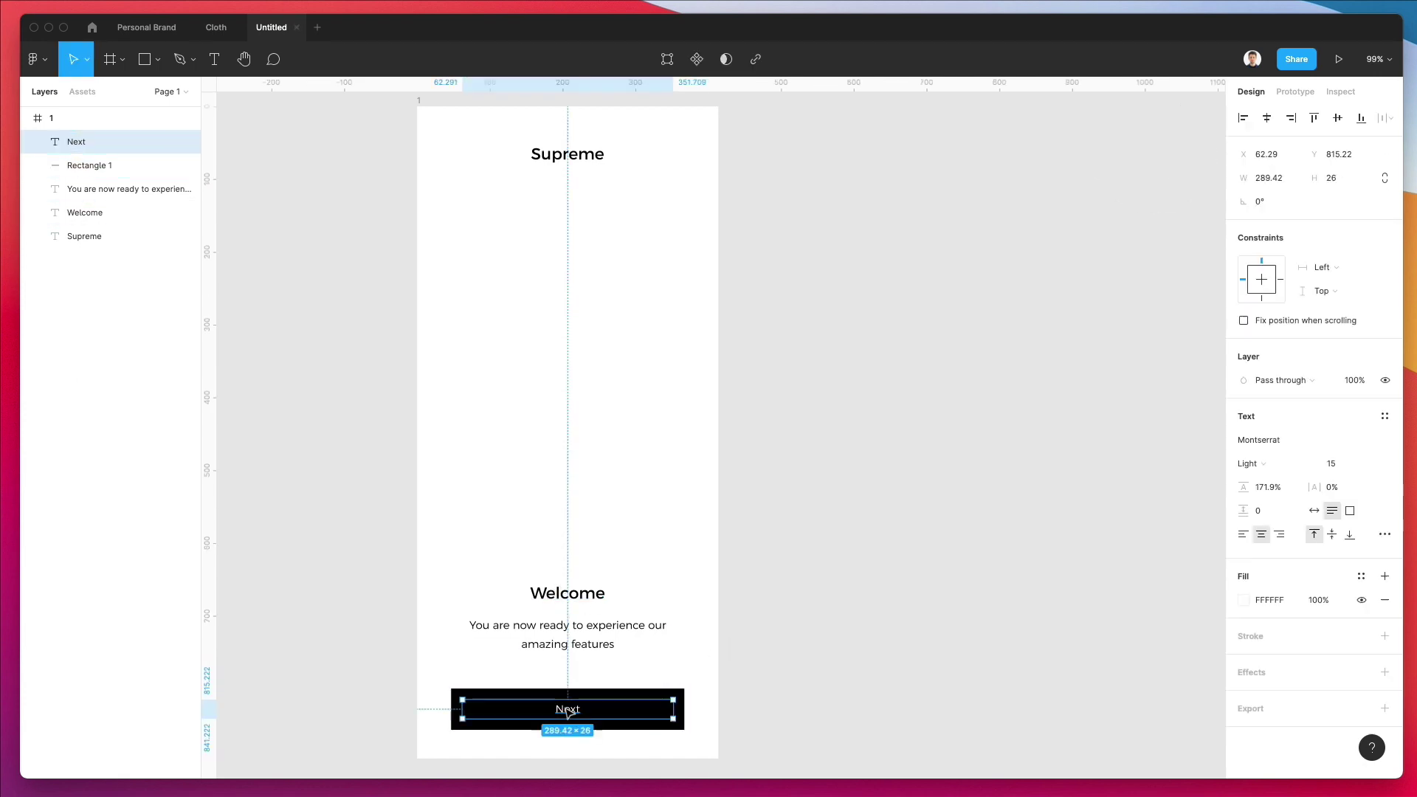
left_click(1264, 469)
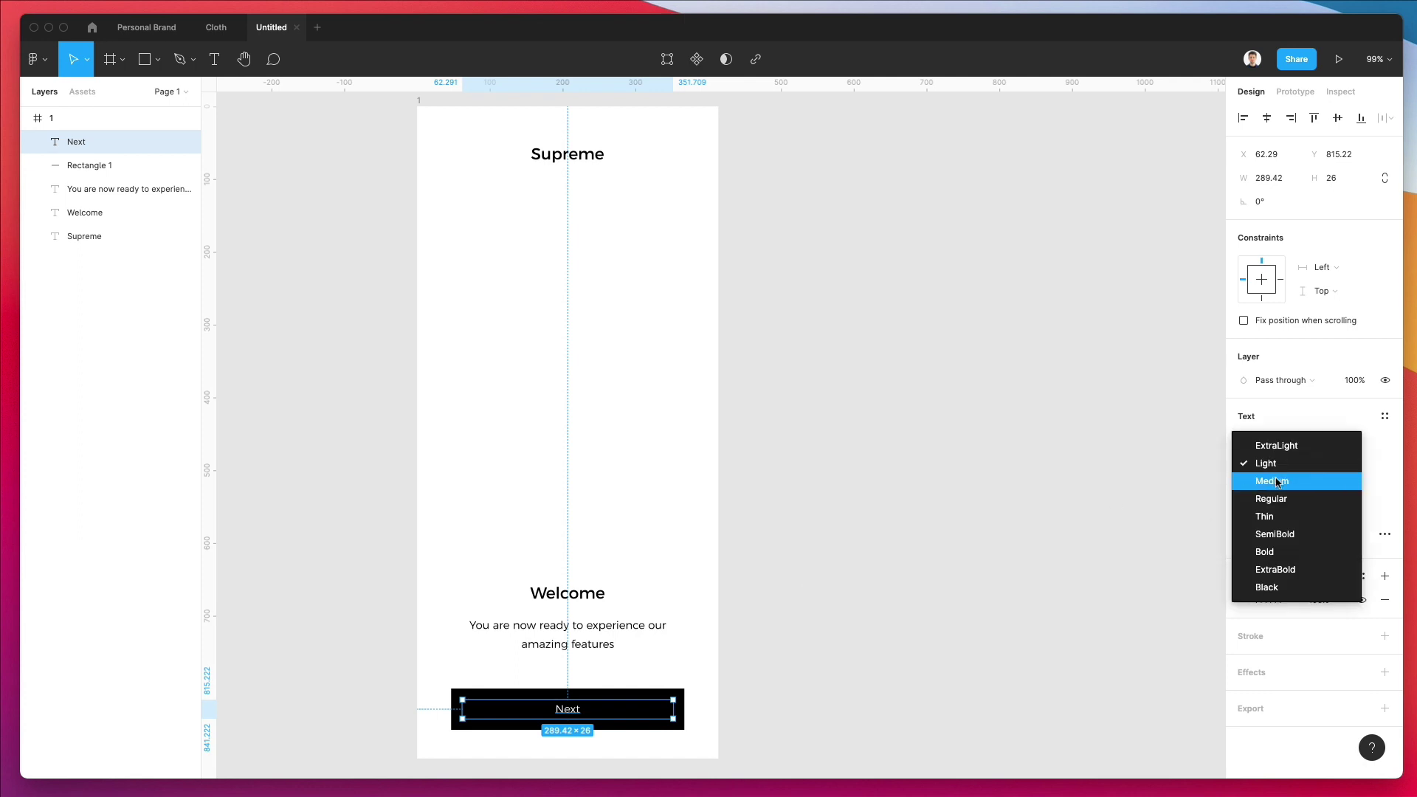
left_click(1281, 534)
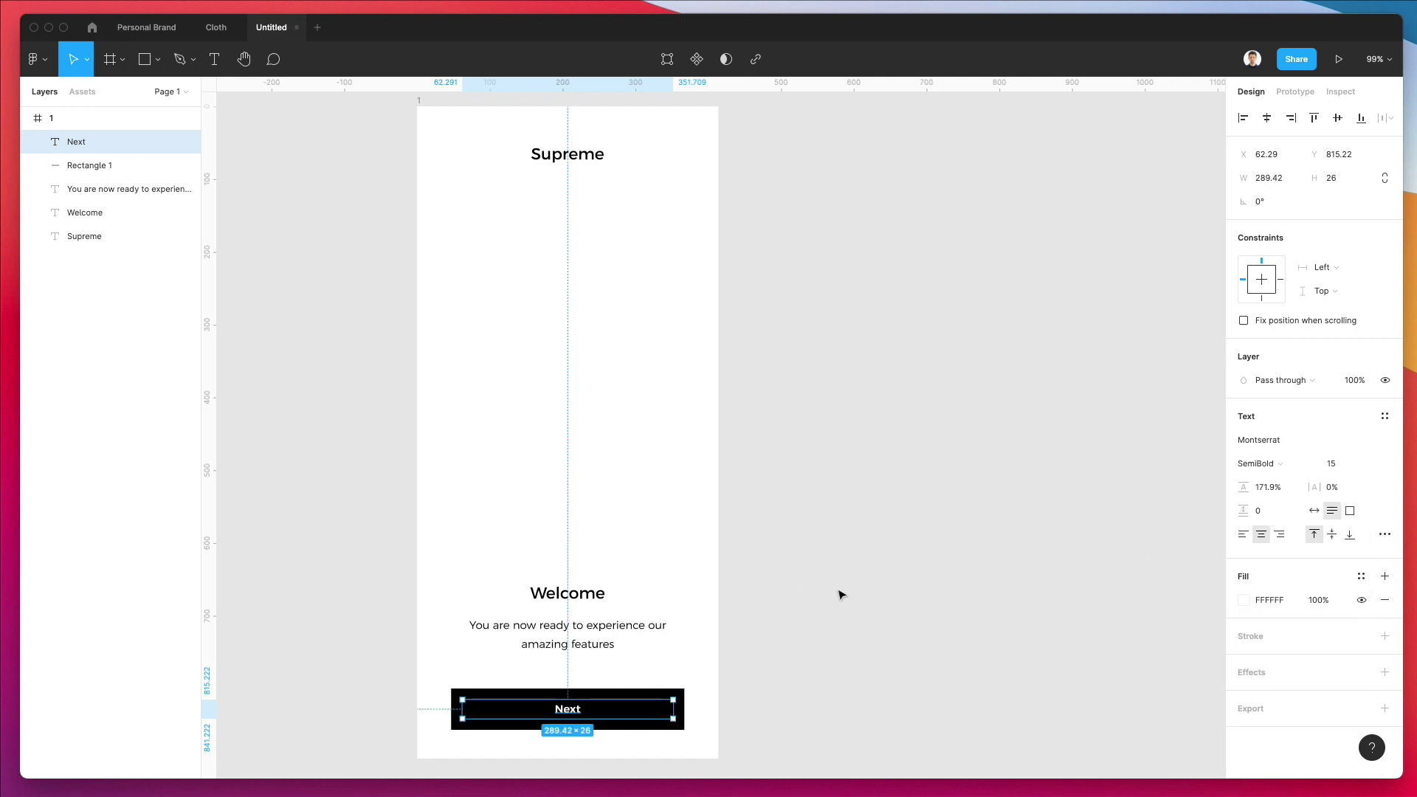
left_click(1332, 463)
type("17")
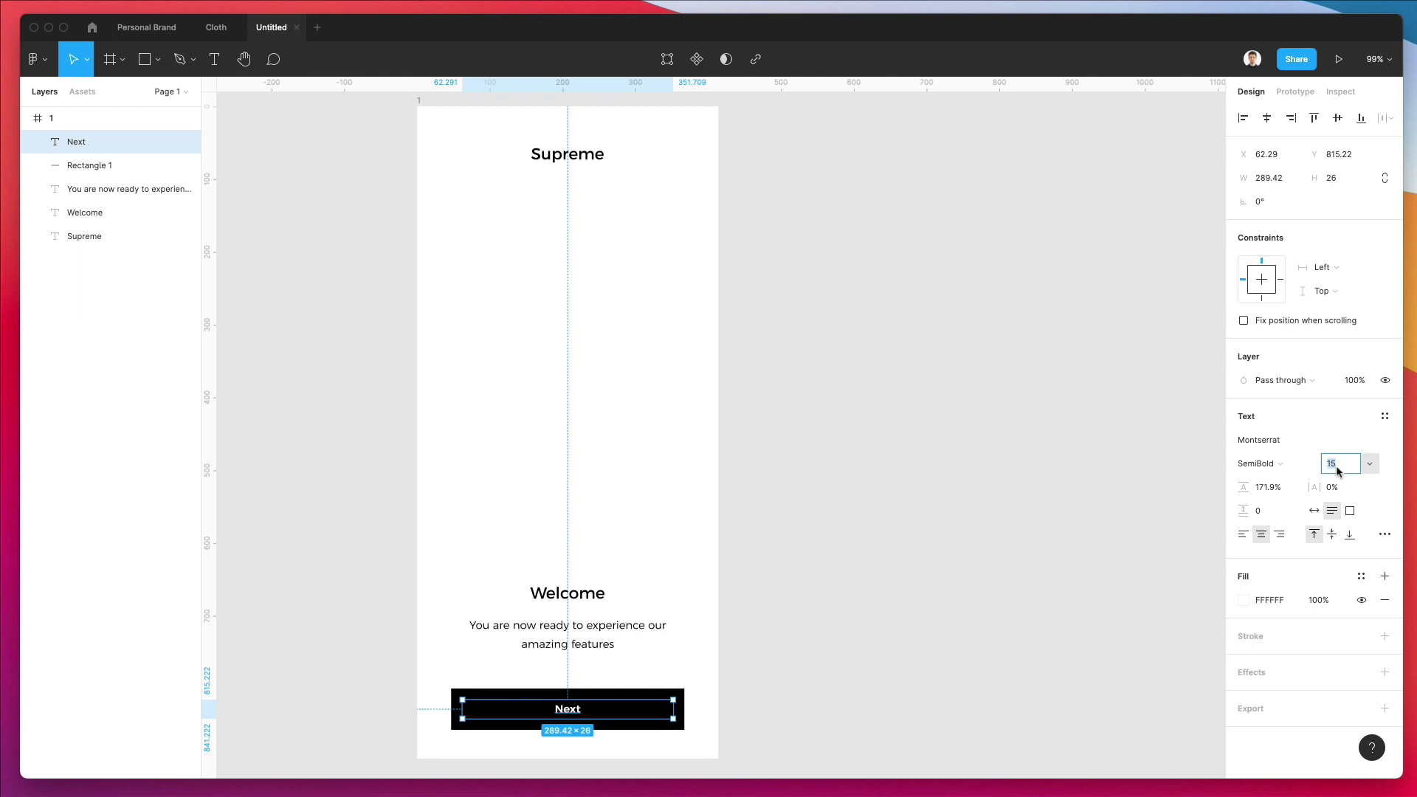
key("Return")
left_click(845, 655)
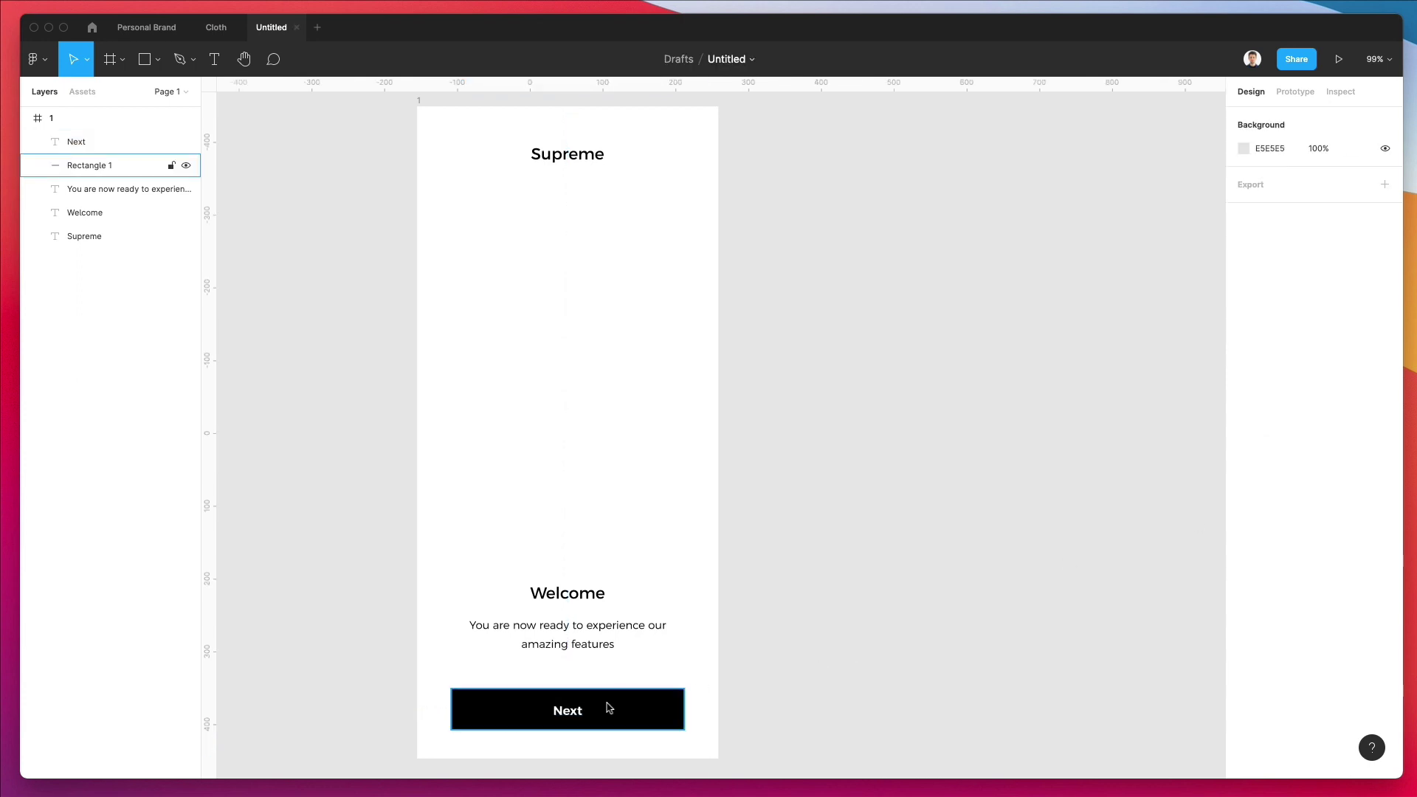
Recentre the Next label vertically on the button and move the button and label together up by 10 px
left_click_drag(611, 708, 573, 721)
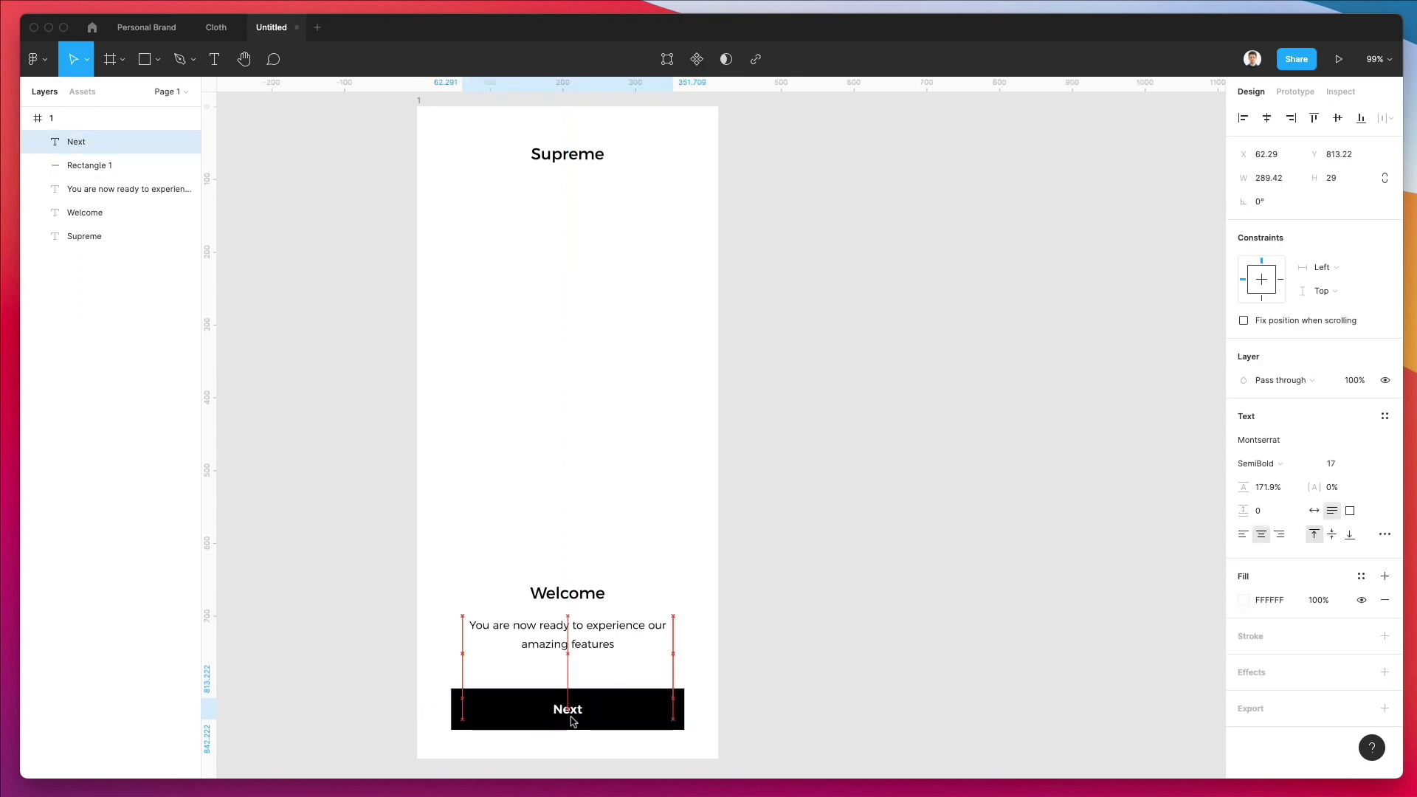
left_click(709, 716)
left_click_drag(708, 716, 557, 729)
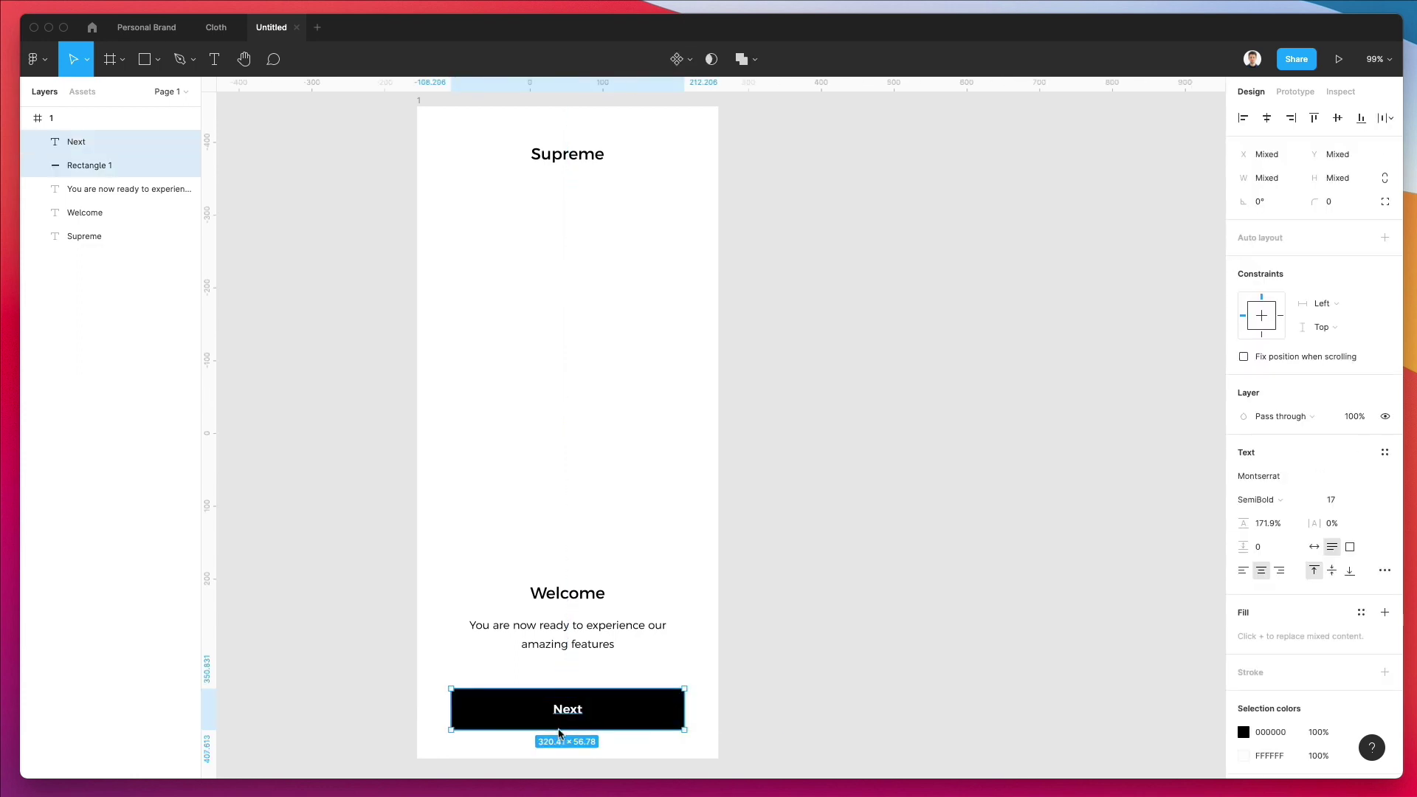
key("shift+Up")
Move the Welcome heading and the description together up by 40 px, away from the Next button
left_click_drag(522, 532, 634, 635)
key("shift+Up")
key("shift+Up")
key("shift+Up")
key("shift+Up")
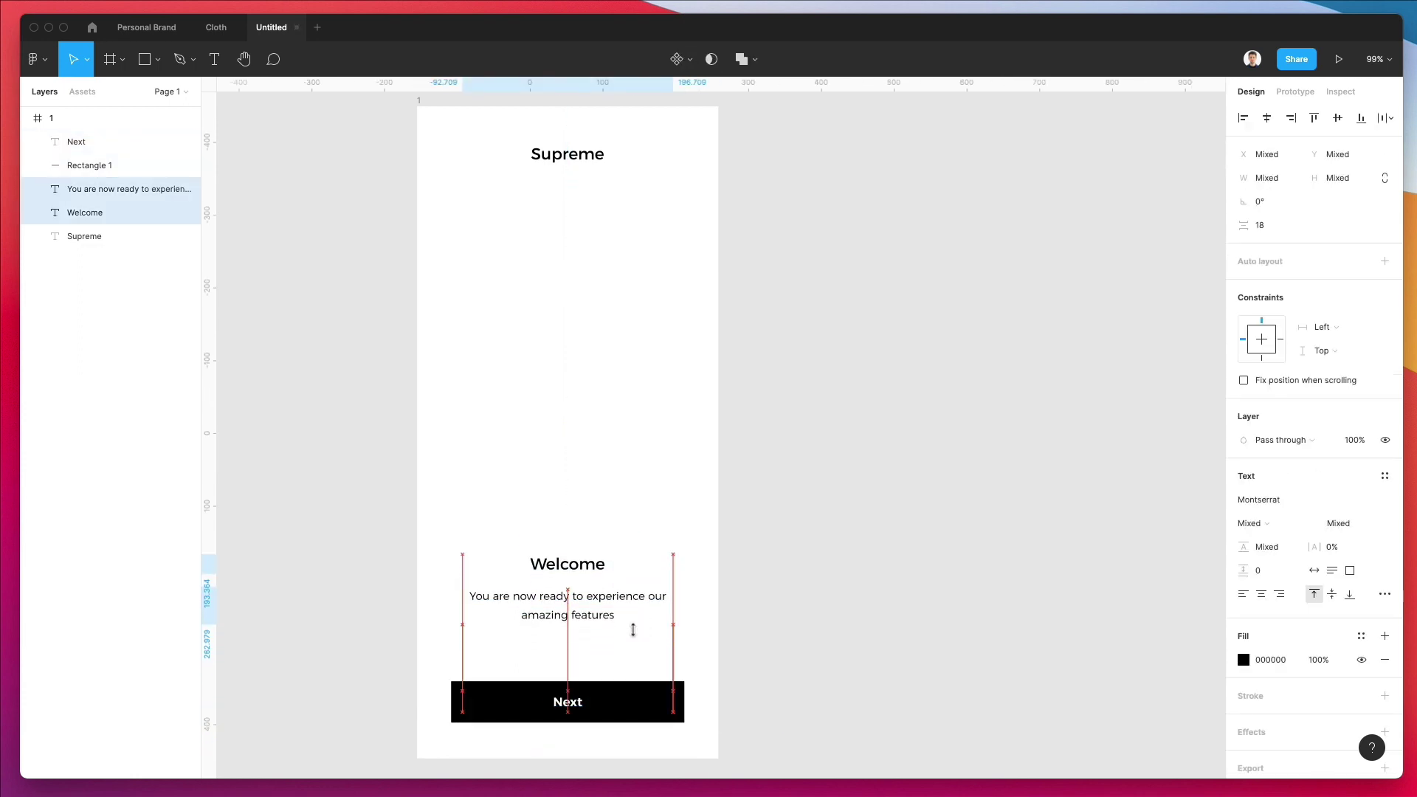
left_click(709, 484)
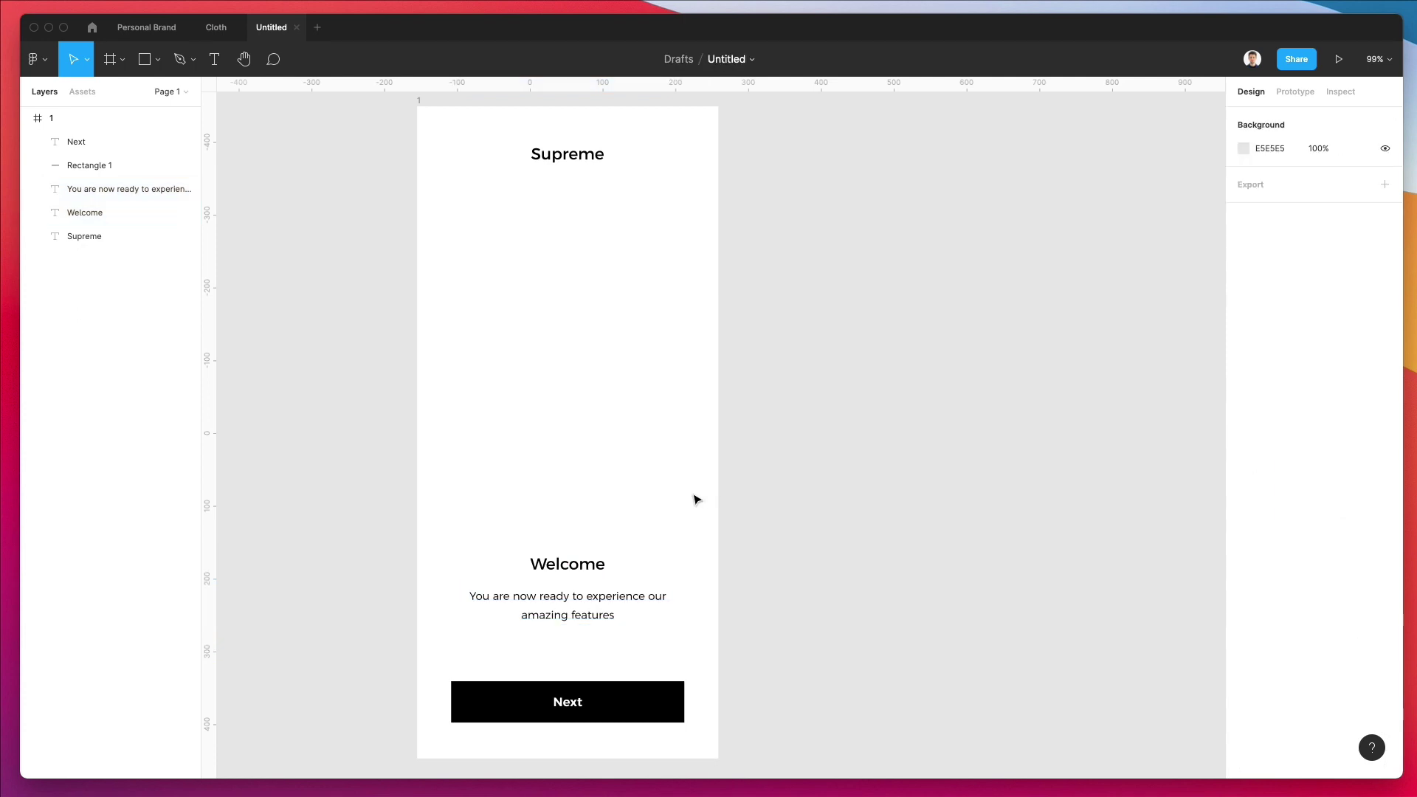
Add a full-width rectangle about 414 × 572 px over the frame's upper part, behind all other layers, with 10% opacity
key("r")
mouse_move(418, 522)
left_mouse_down()
mouse_move(645, 134)
mouse_move(719, 112)
left_mouse_up()
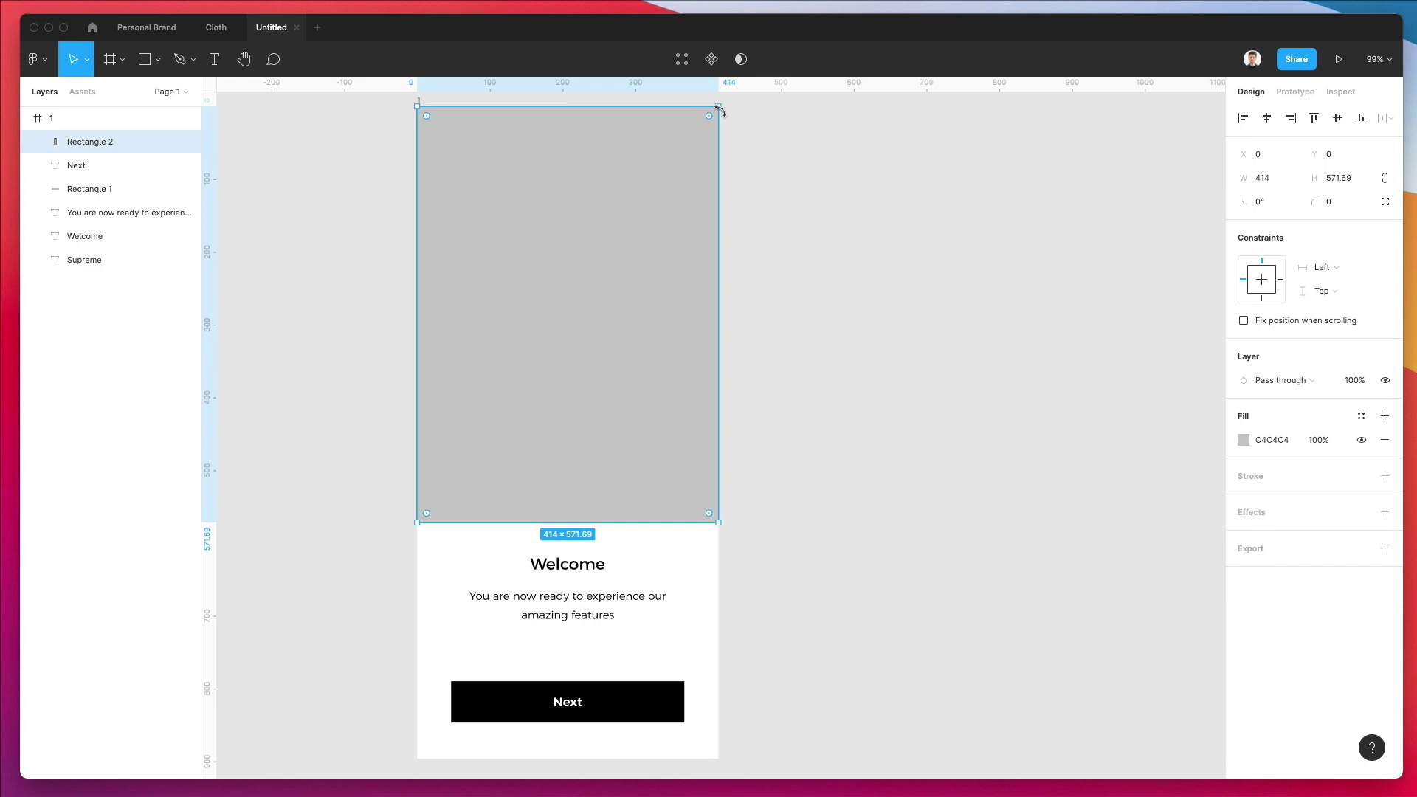
key("super+bracketleft")
key("super+bracketleft")
key("super+bracketleft")
key("super+bracketleft")
key("super+bracketleft")
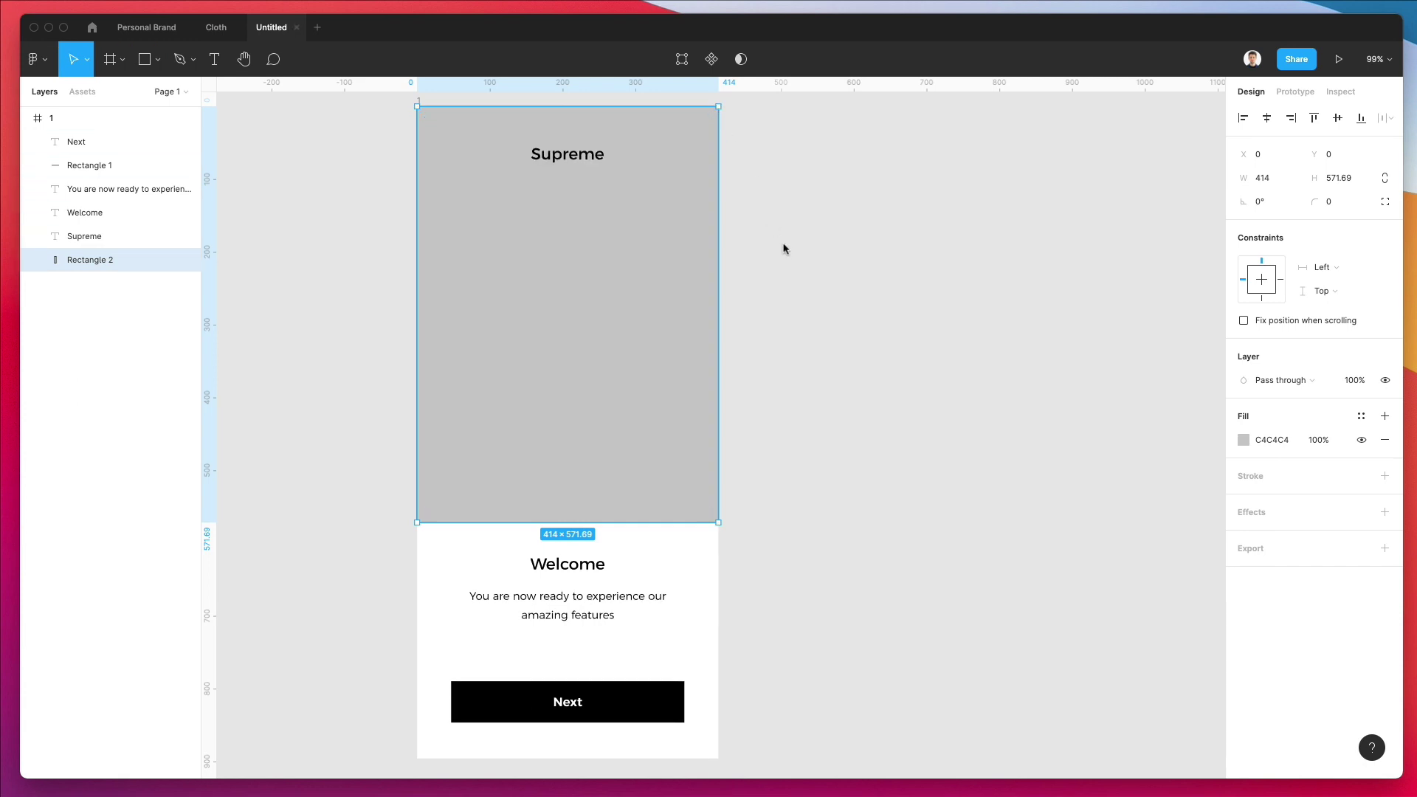
key("1")
left_click(777, 338)
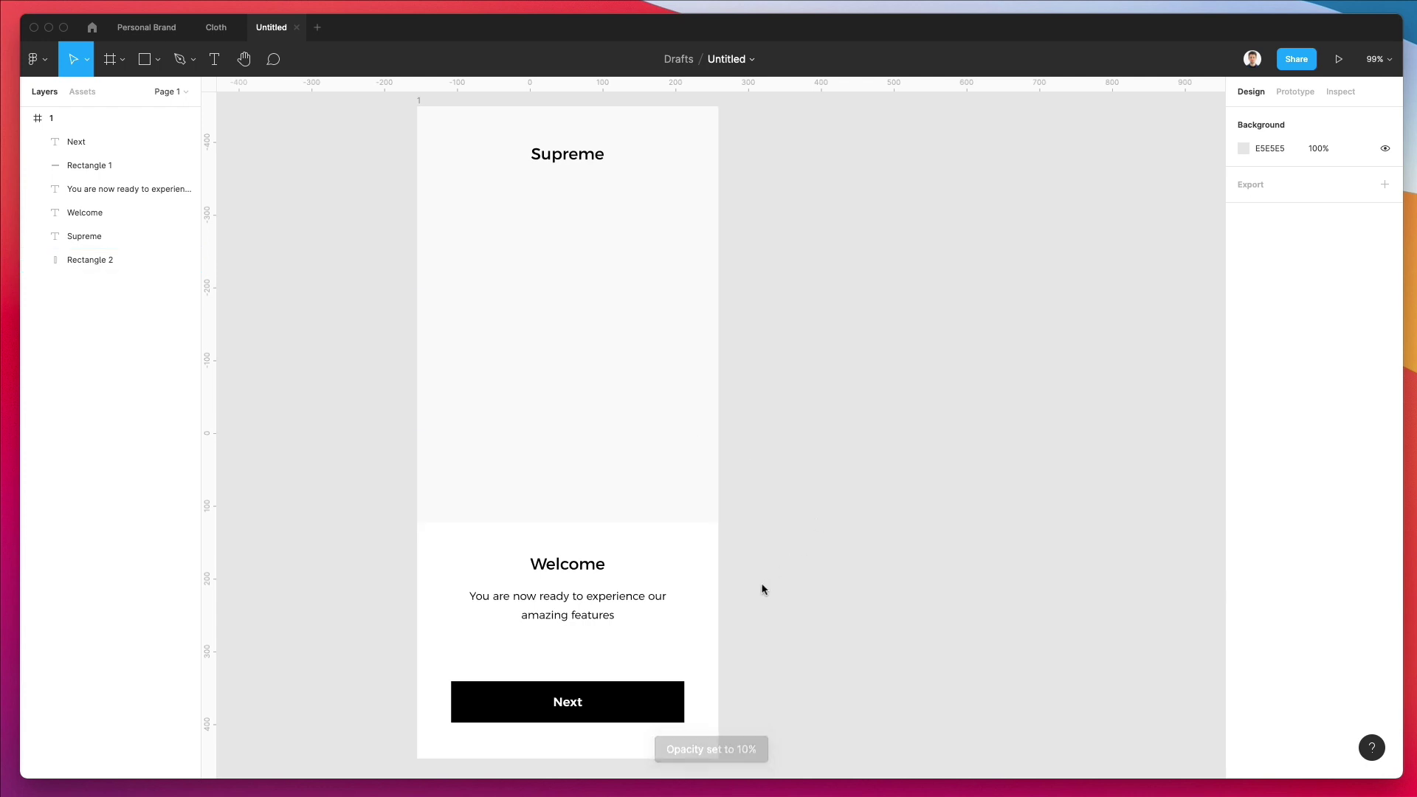
Create a row of three circles about 9 px wide, spaced 16 px apart, between the description and the Next button
key("o")
mouse_move(522, 654)
left_mouse_down()
mouse_move(544, 653)
mouse_move(480, 673)
left_mouse_up()
key("super+d")
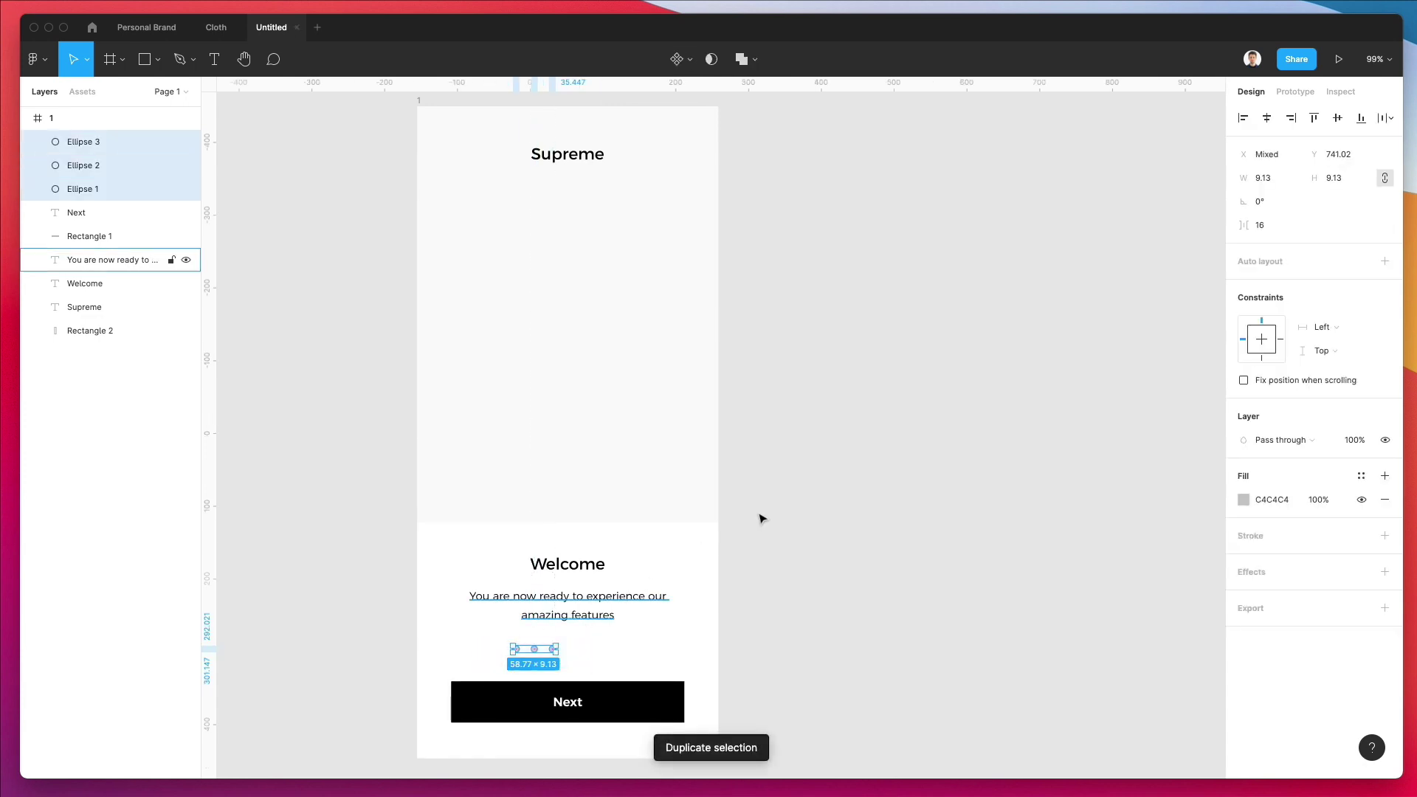
Group the three circles and centre the group horizontally in the frame
key("super+g")
left_click(1266, 121)
left_click(789, 653)
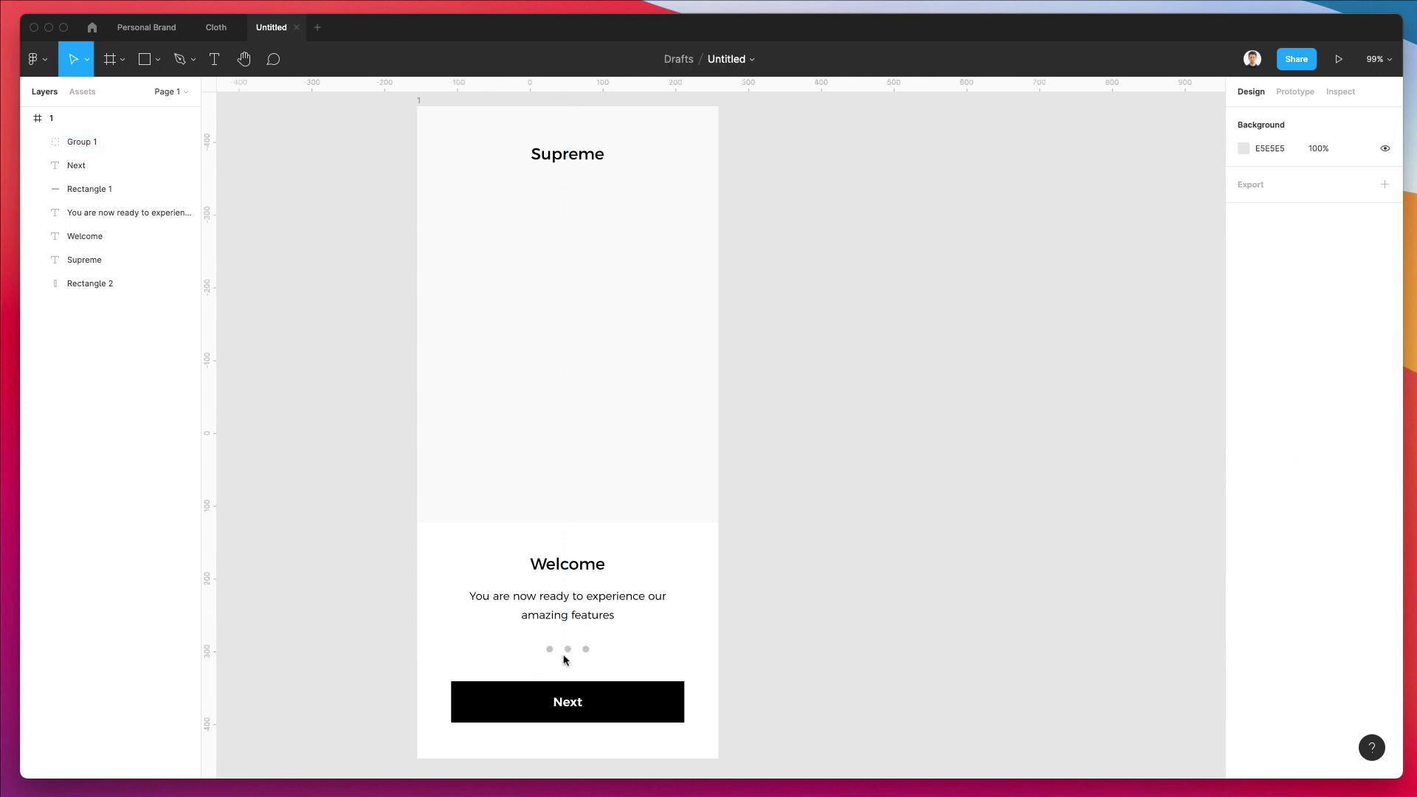
Set the first pagination dot's fill to blue 0075FF
double_click(552, 650)
left_click(1237, 420)
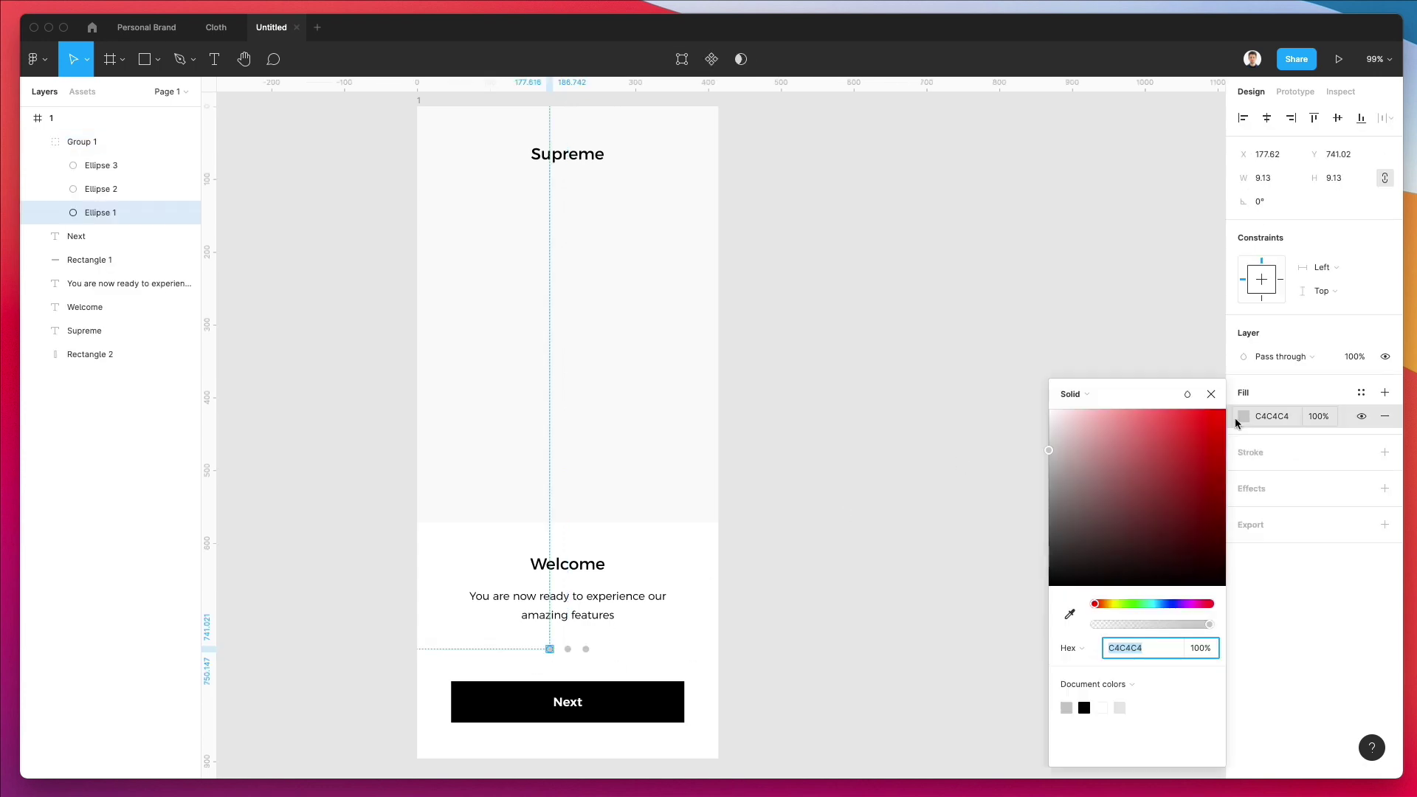
type("0085FF")
key("Return")
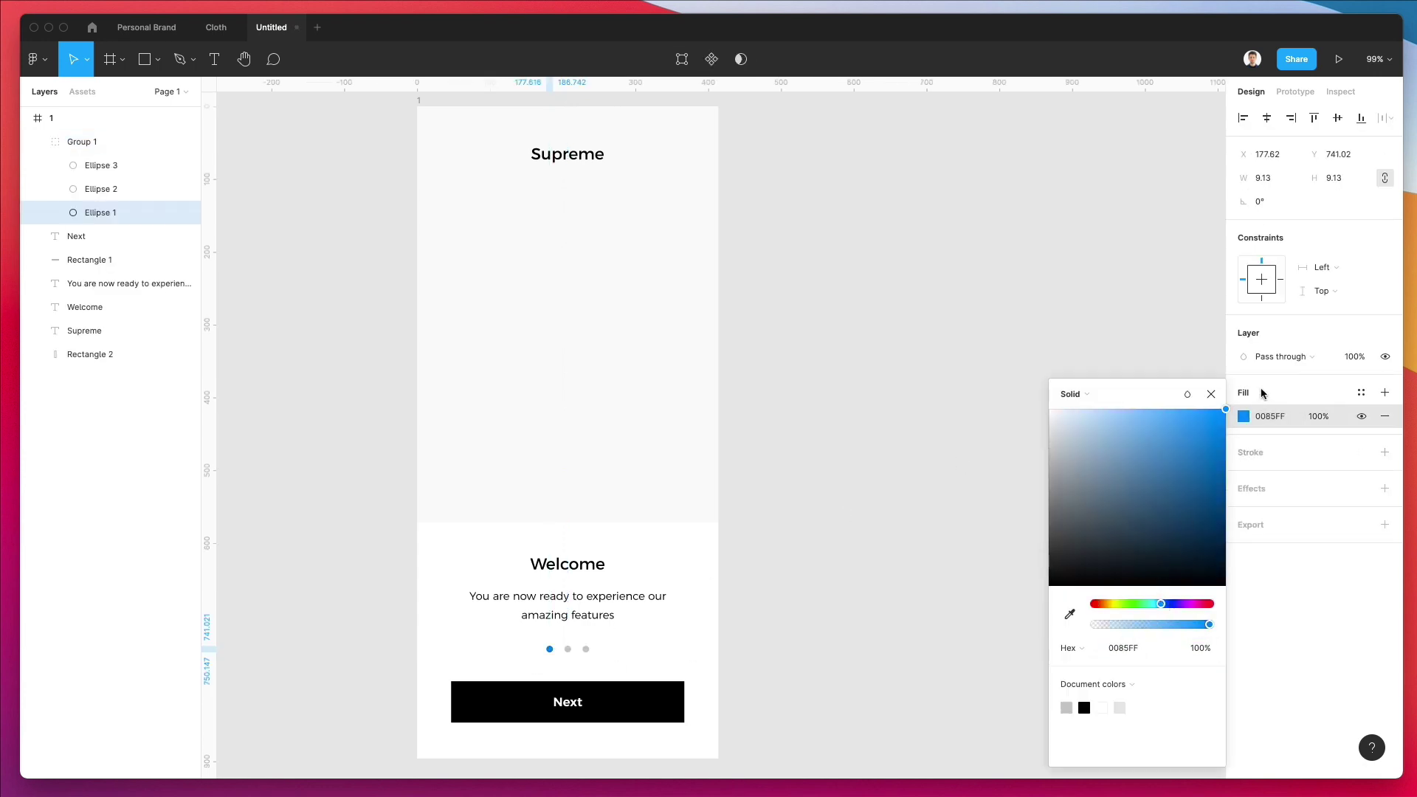
left_click(1164, 604)
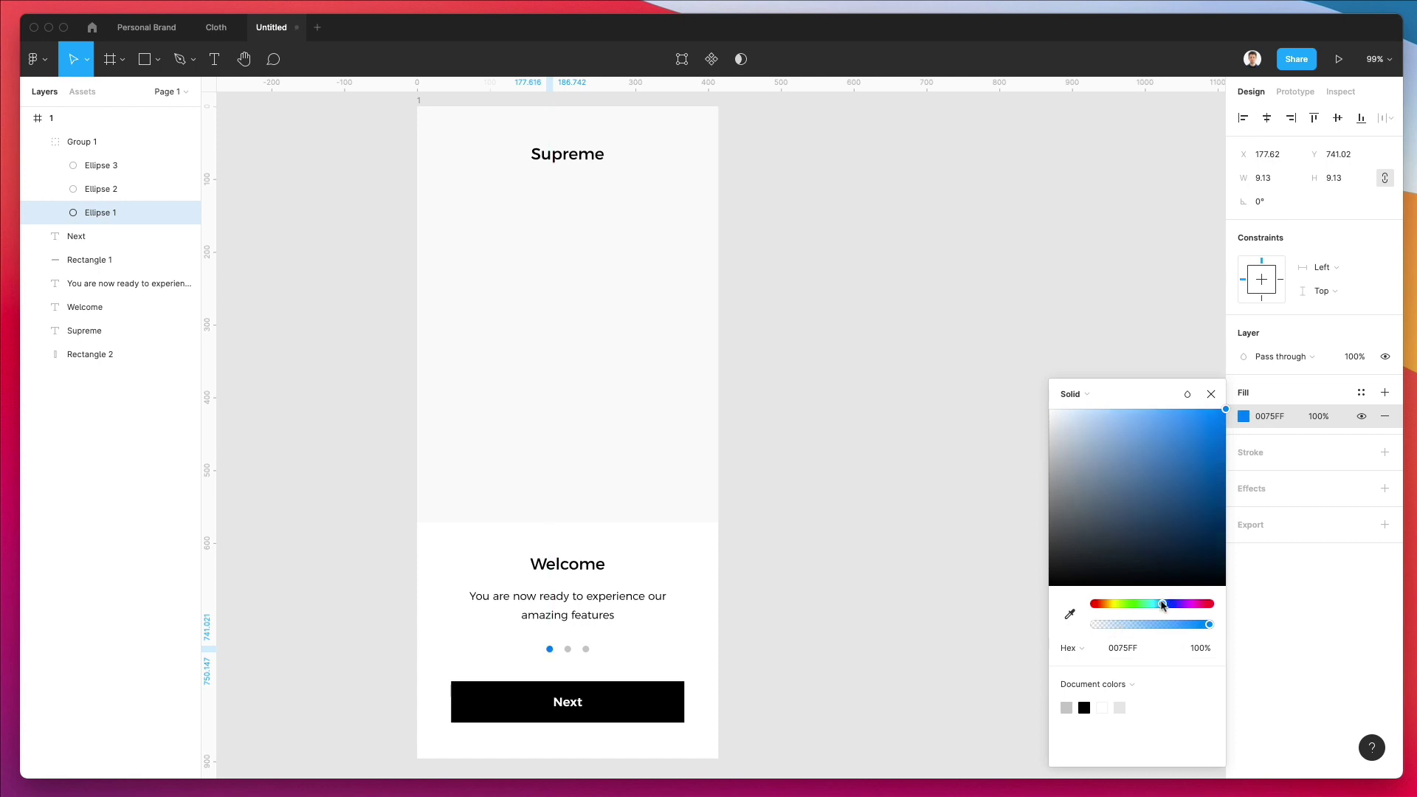
left_click(755, 572)
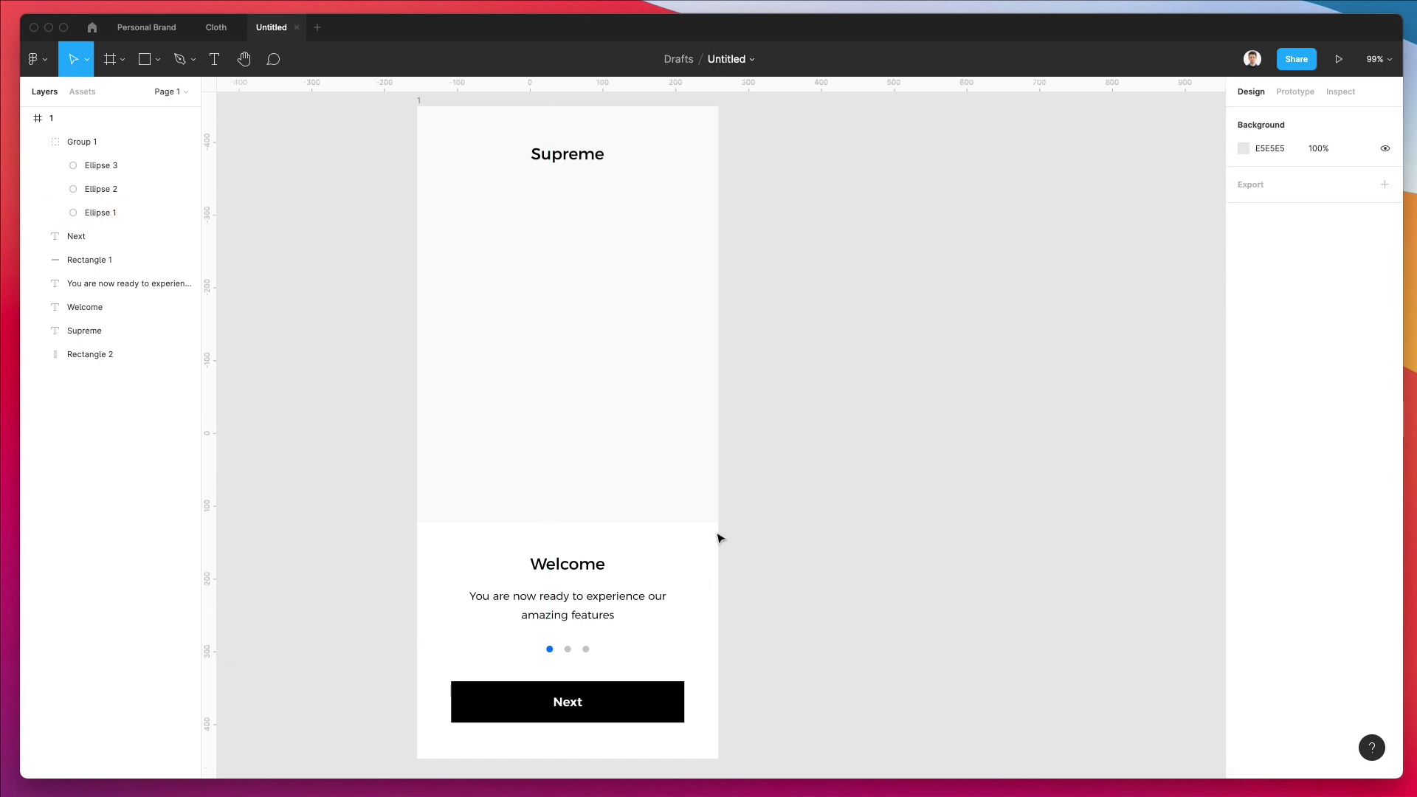
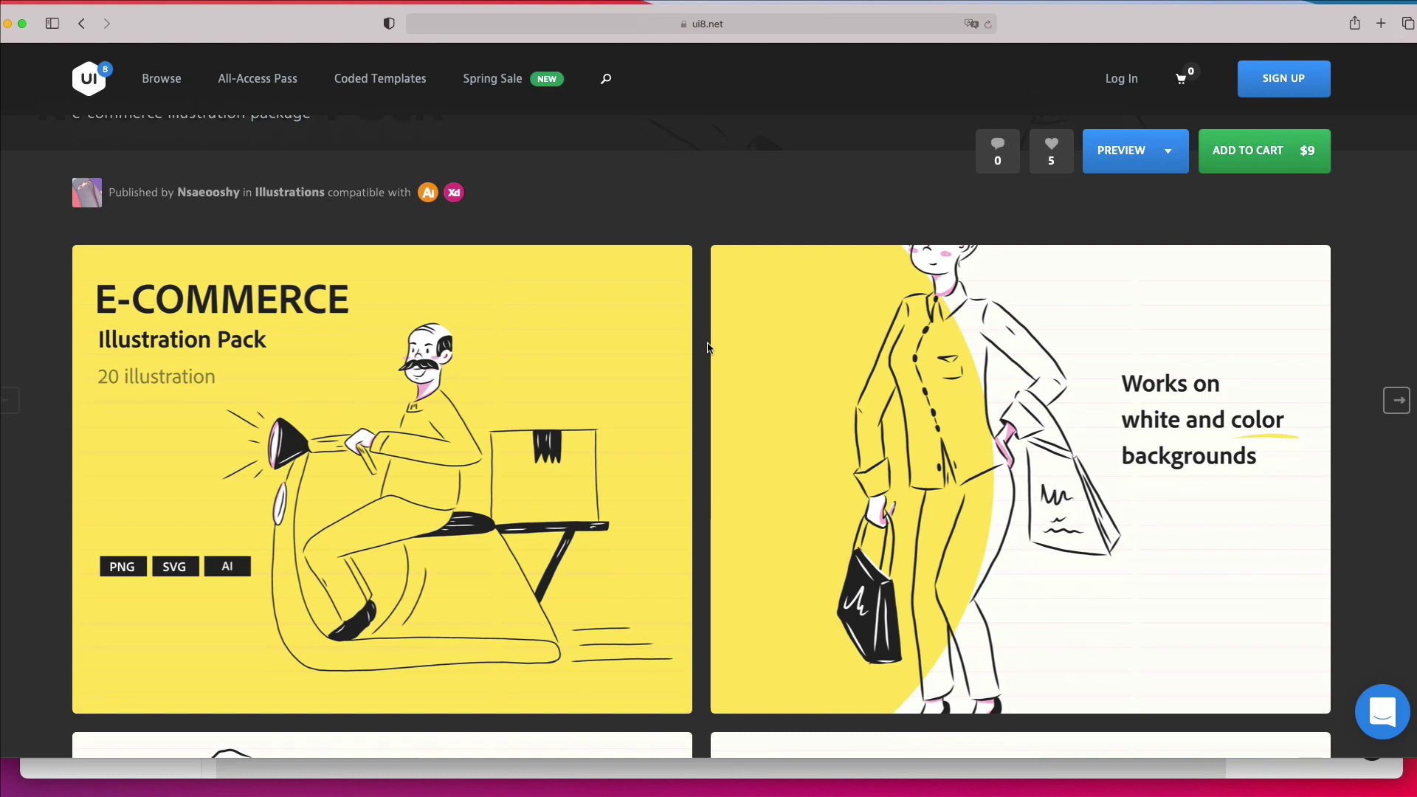
Look through the preview images of the E-commerce Illustration Pack on ui8.net in the browser
scroll(707, 347, "up", 1)
scroll(707, 347, "down", 5)
scroll(707, 347, "down", 7)
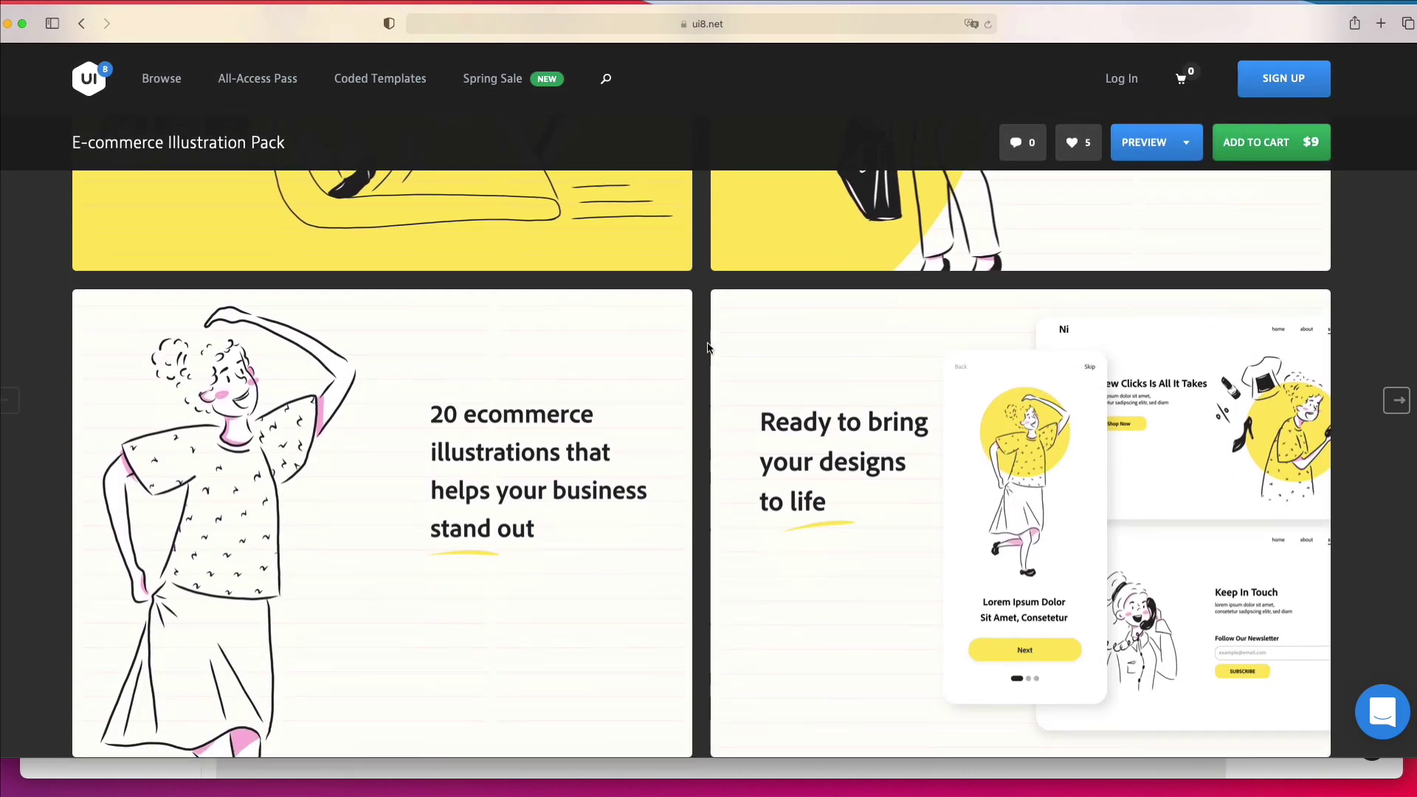
scroll(707, 347, "down", 5)
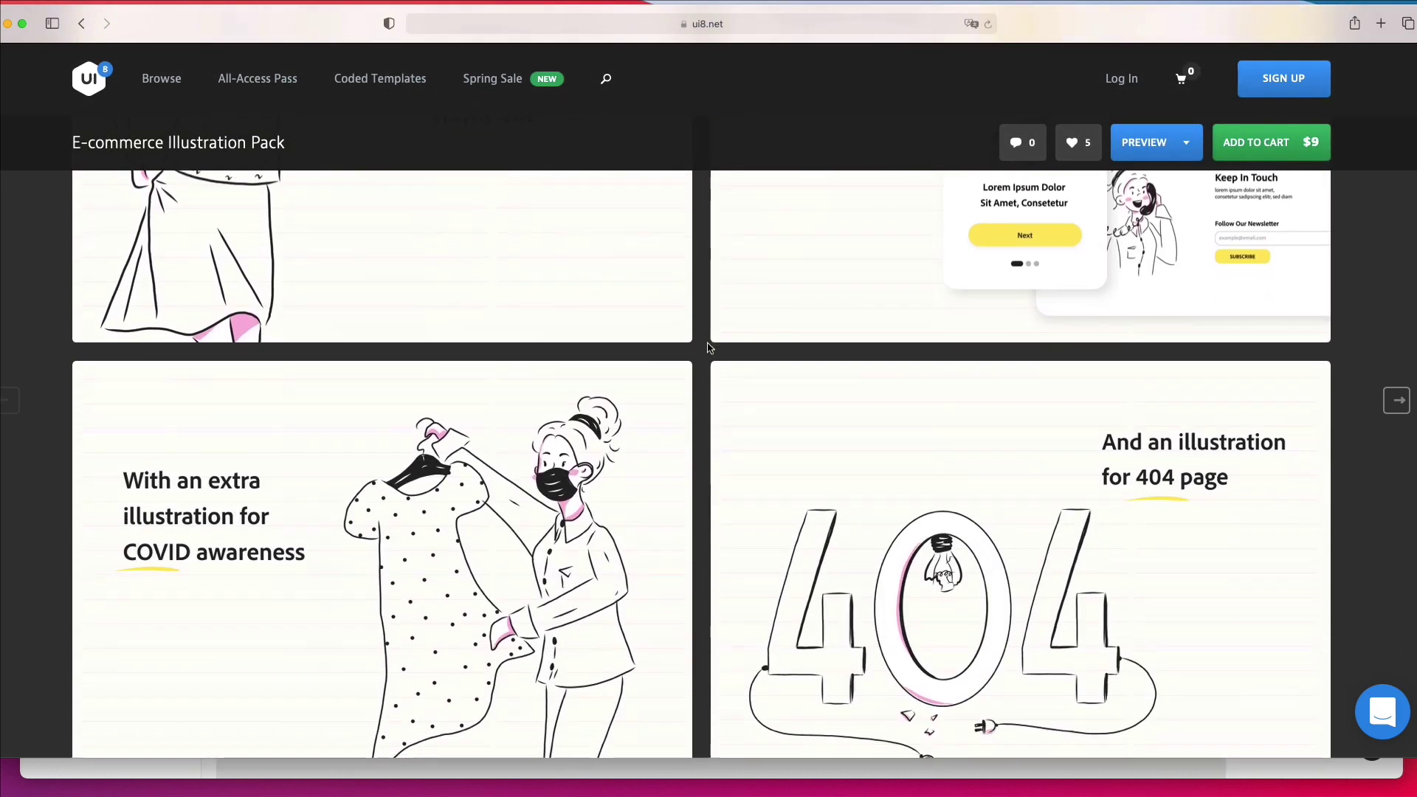
scroll(707, 349, "down", 9)
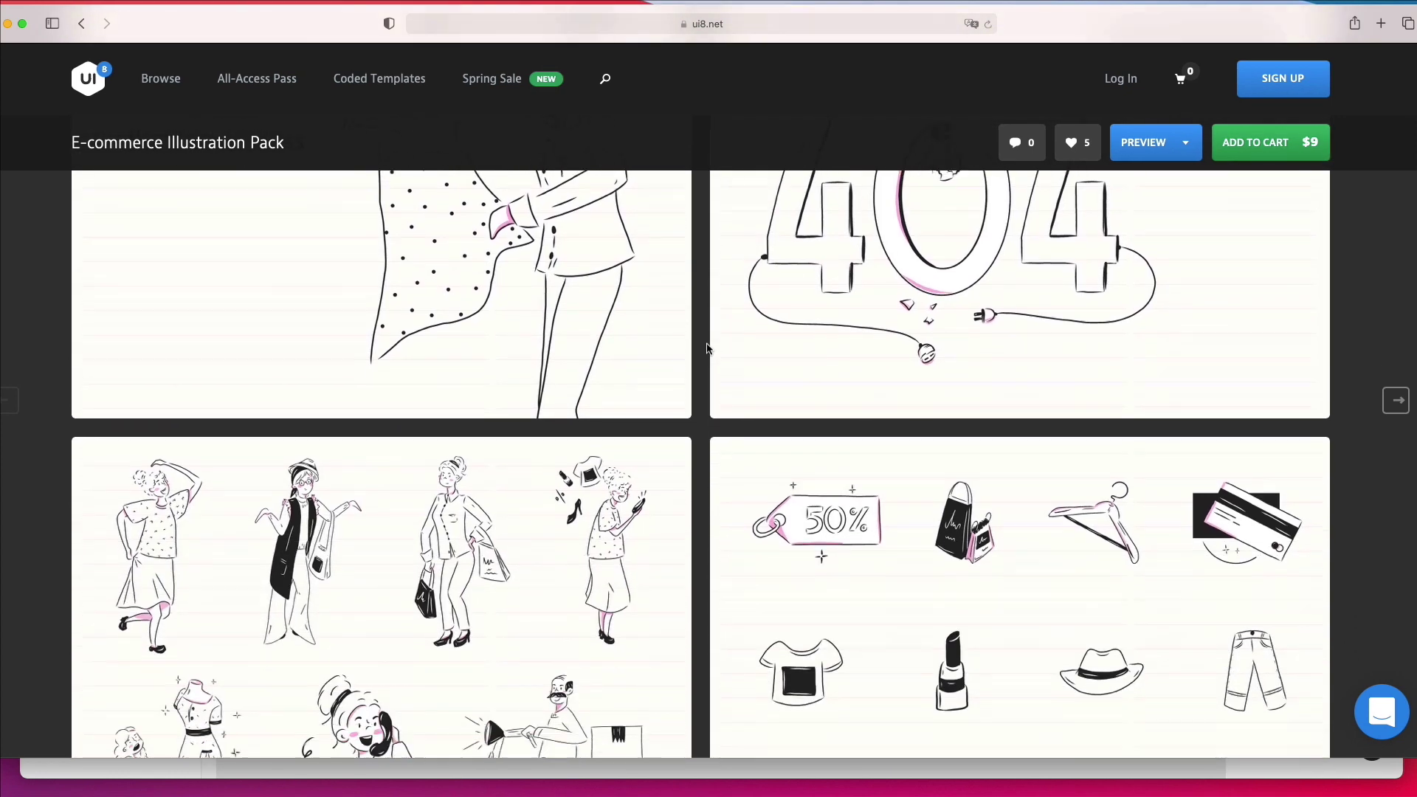
scroll(710, 343, "down", 4)
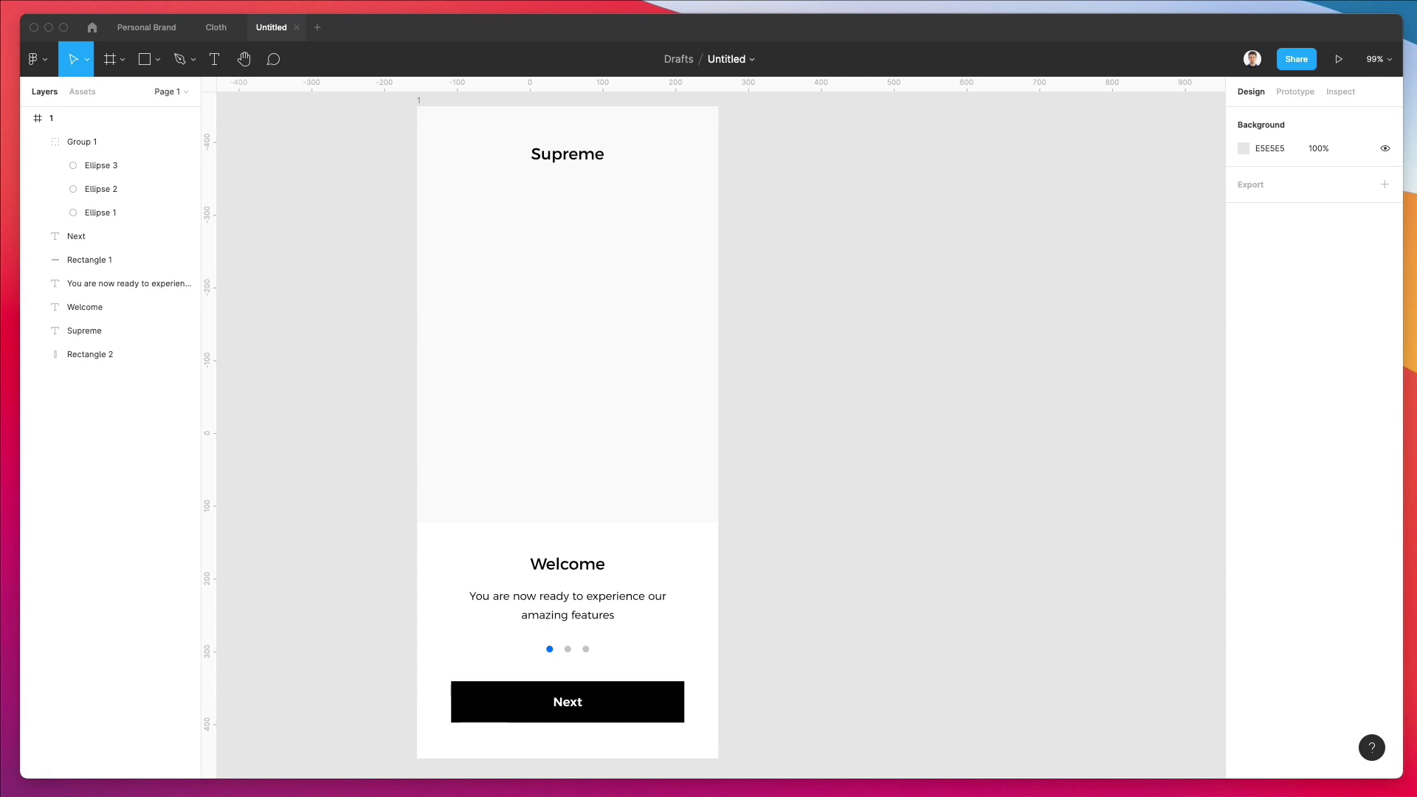
Switch to the Illustrations folder in Finder, show it as a gallery and enlarge its window
key("super+Tab")
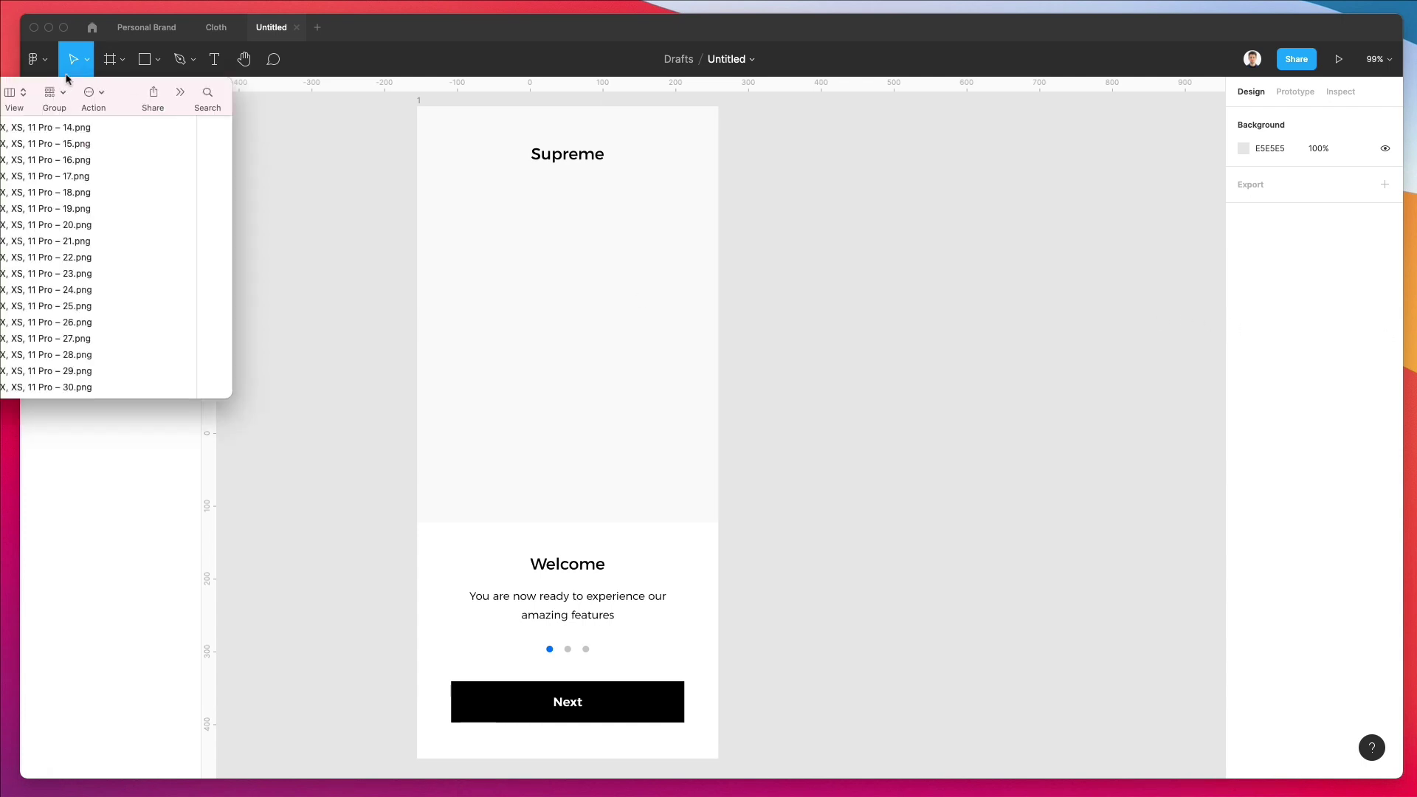
left_click_drag(65, 78, 796, 258)
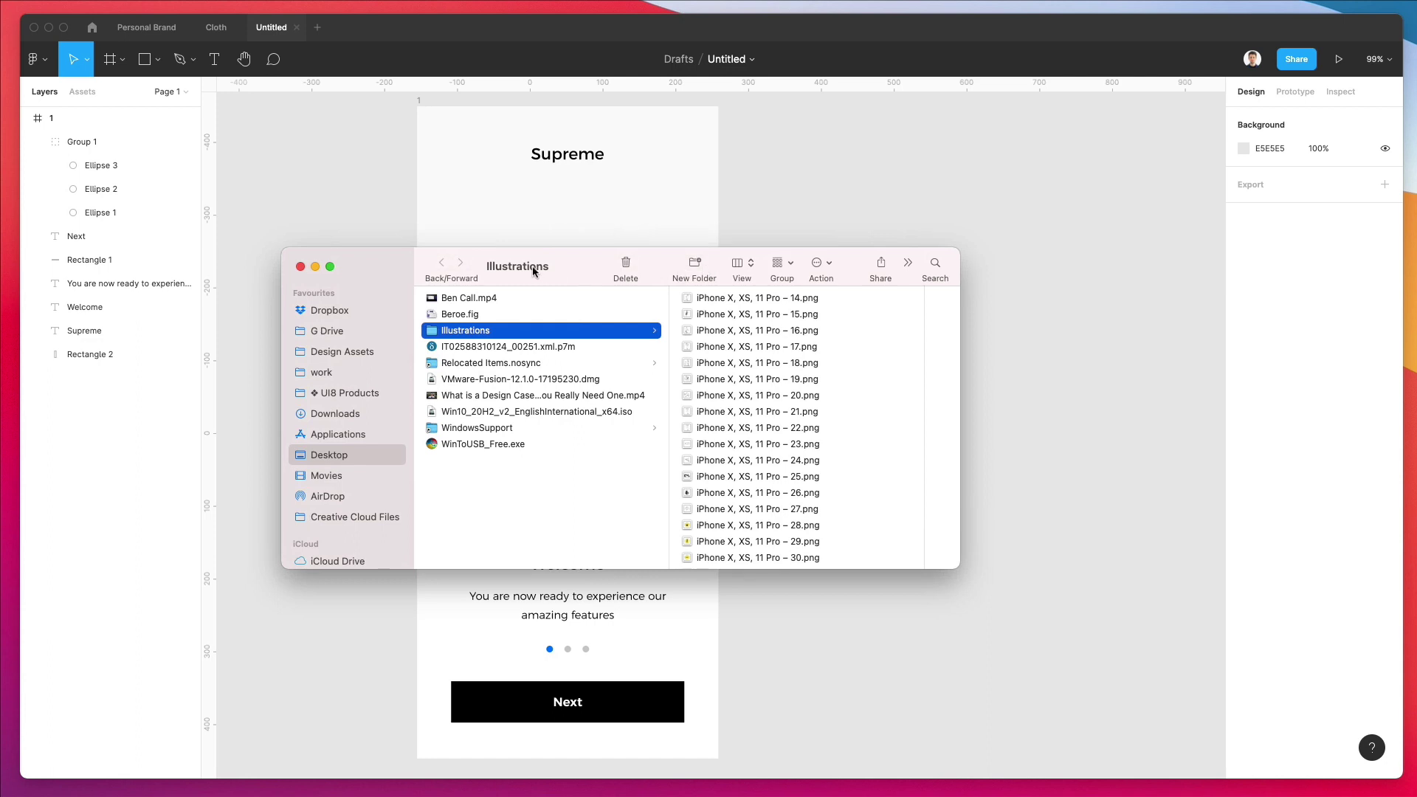
left_click(738, 265)
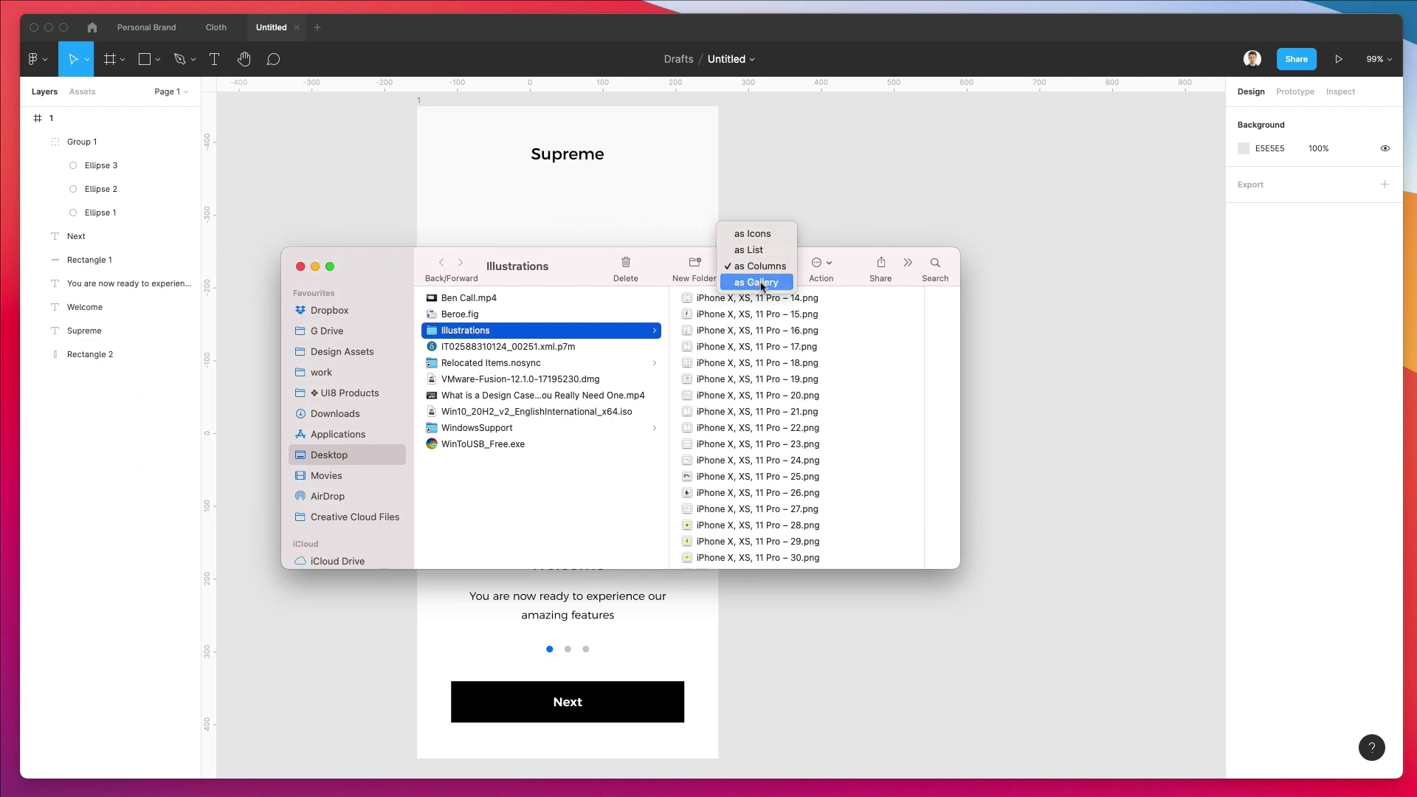
left_click(761, 283)
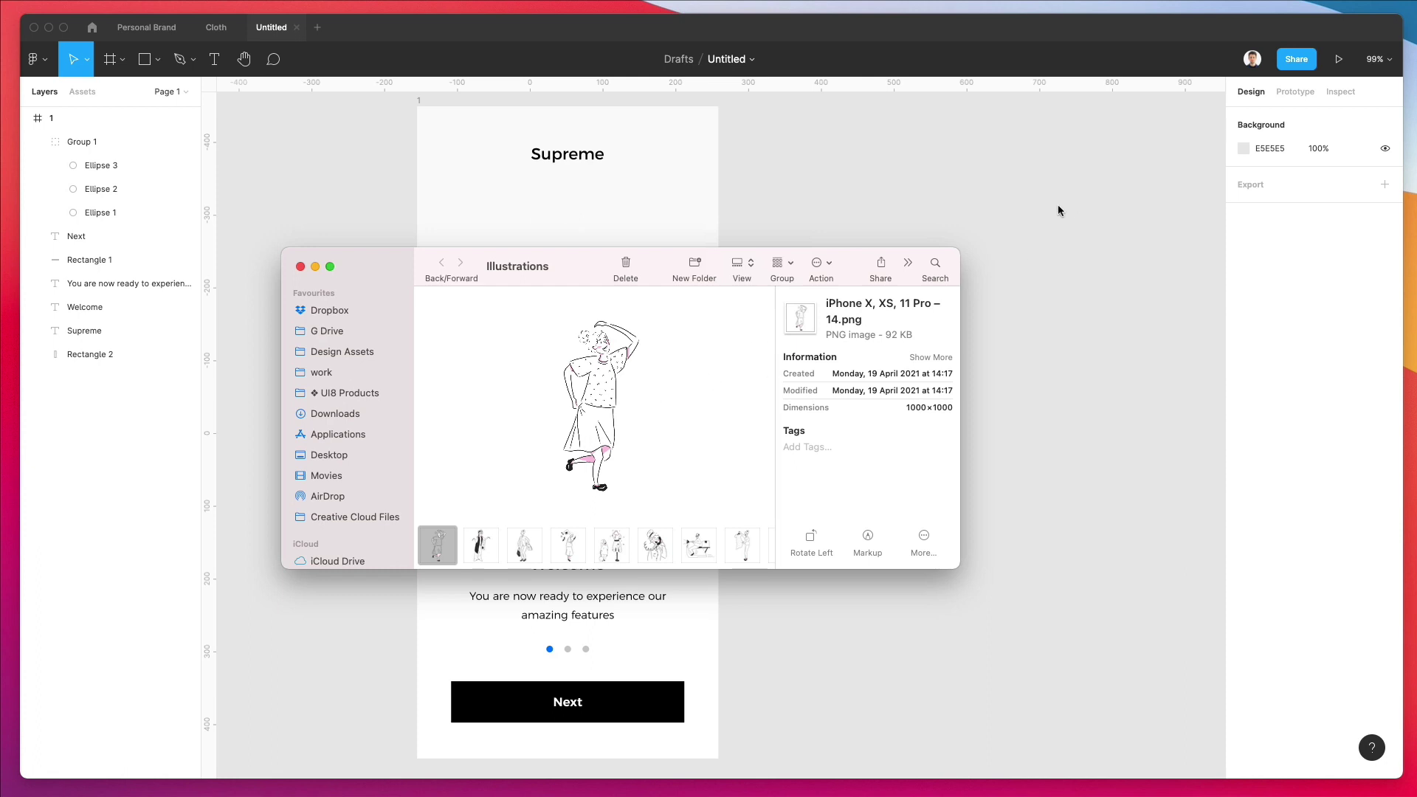
left_click_drag(959, 253, 1148, 60)
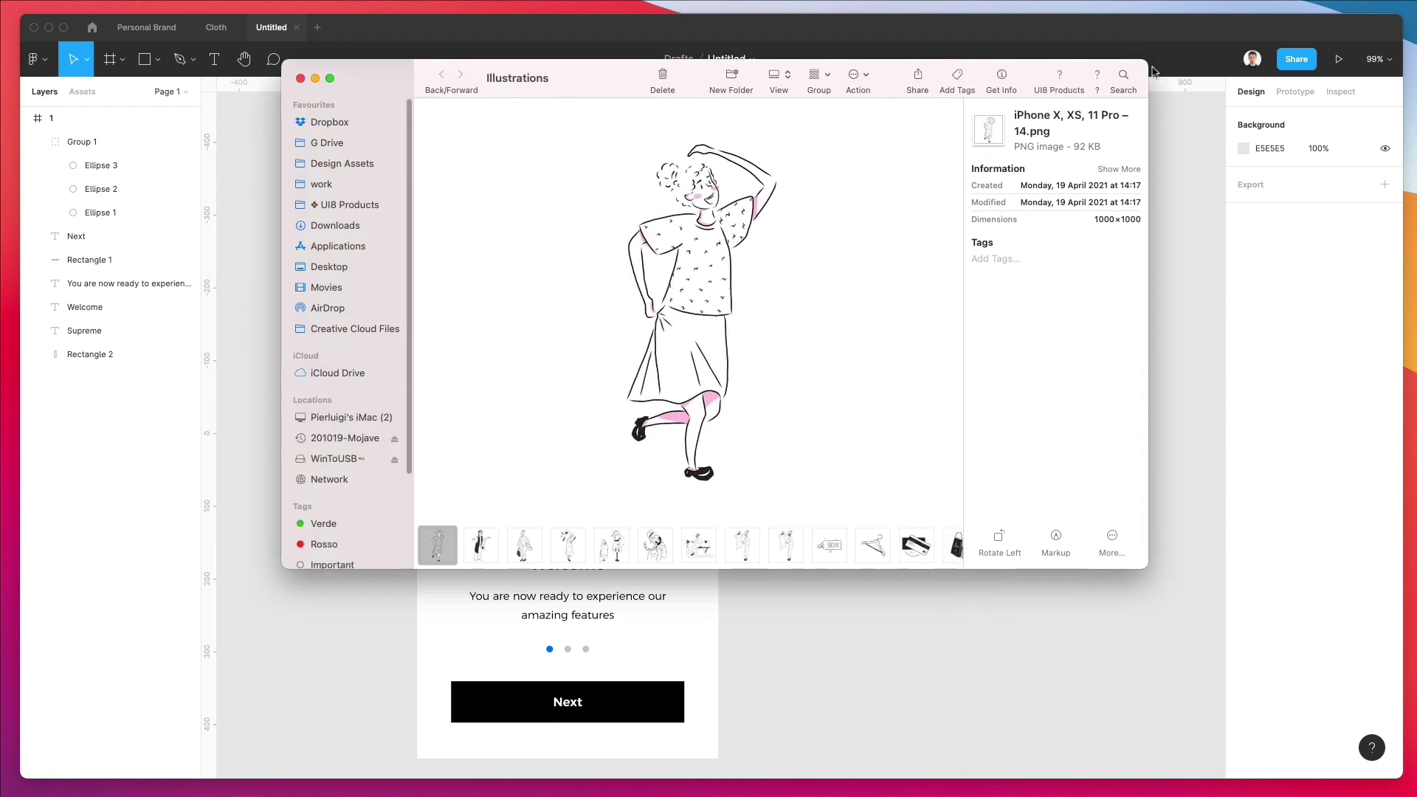
Browse the PNG previews in the Illustrations folder to choose an illustration for the welcome screen
key("Right")
key("Right")
key("Right")
key("Right")
key("Right")
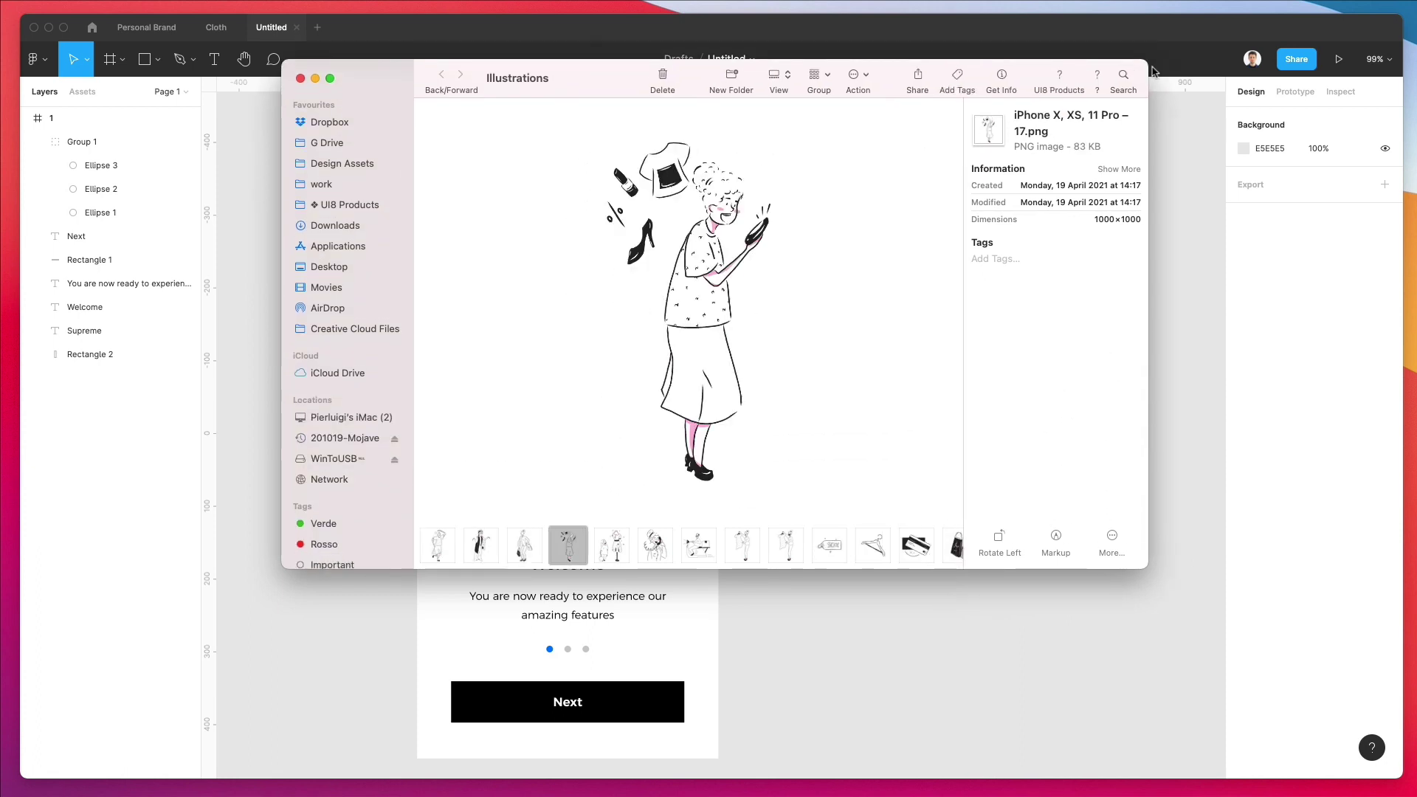
key("Right")
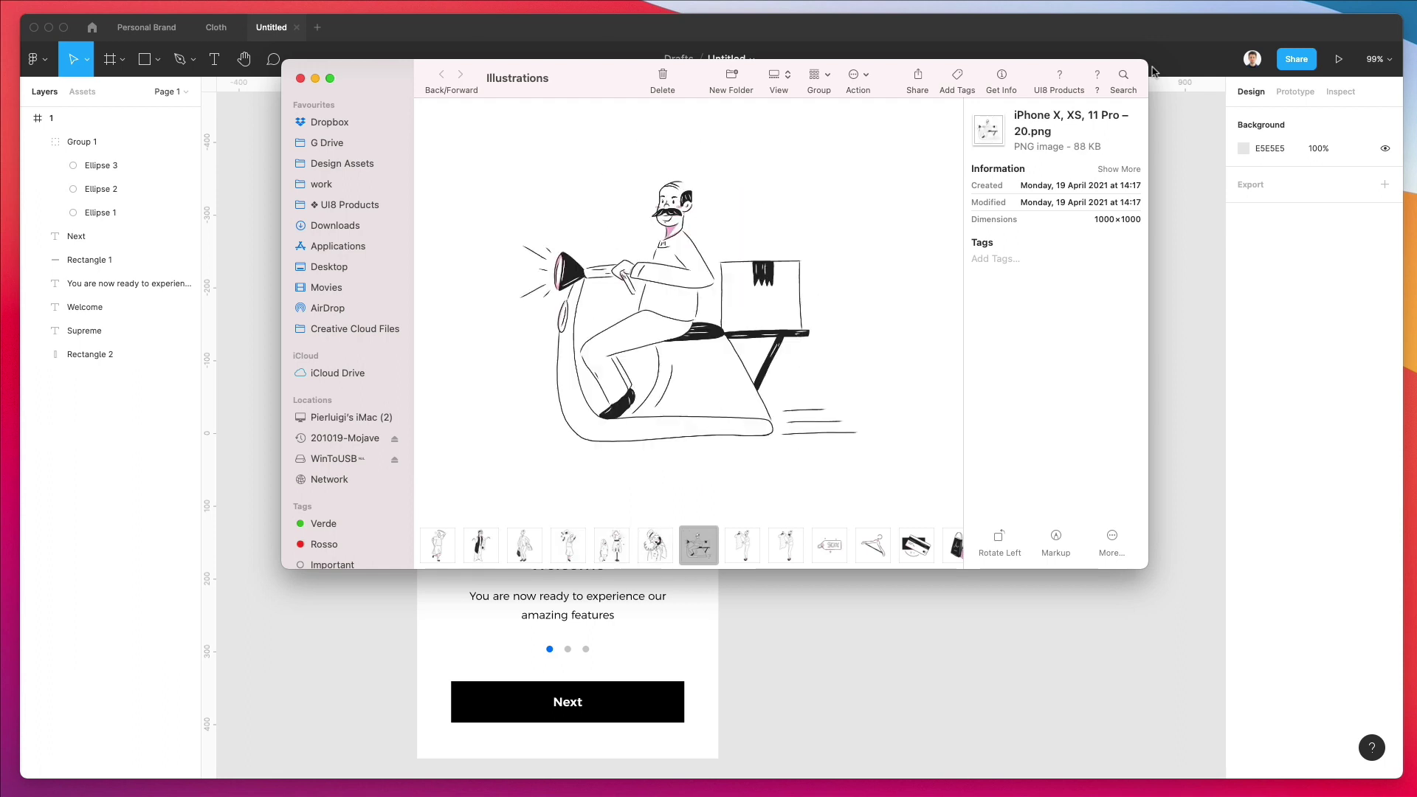
key("Left")
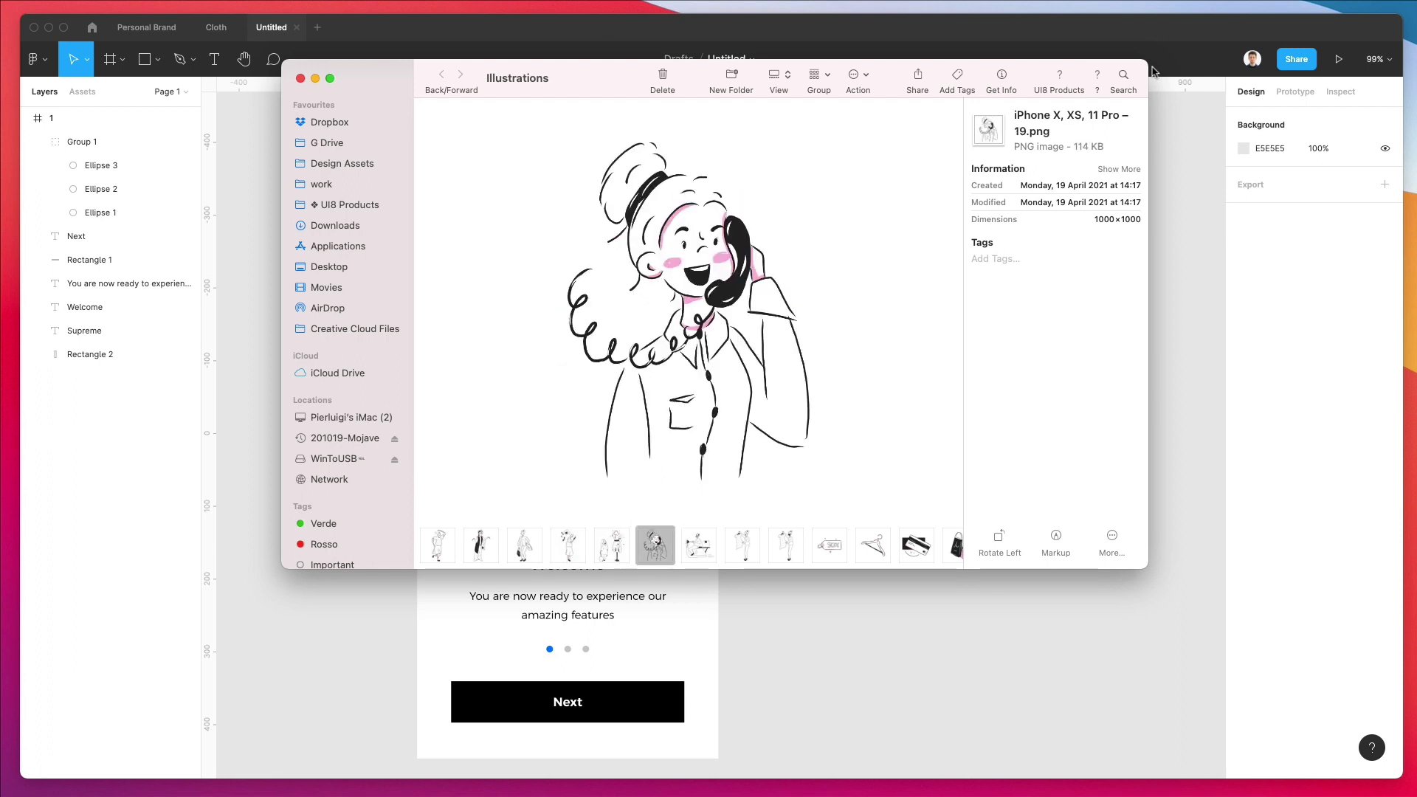
key("Right")
key("Right")
key("Right")
key("Right")
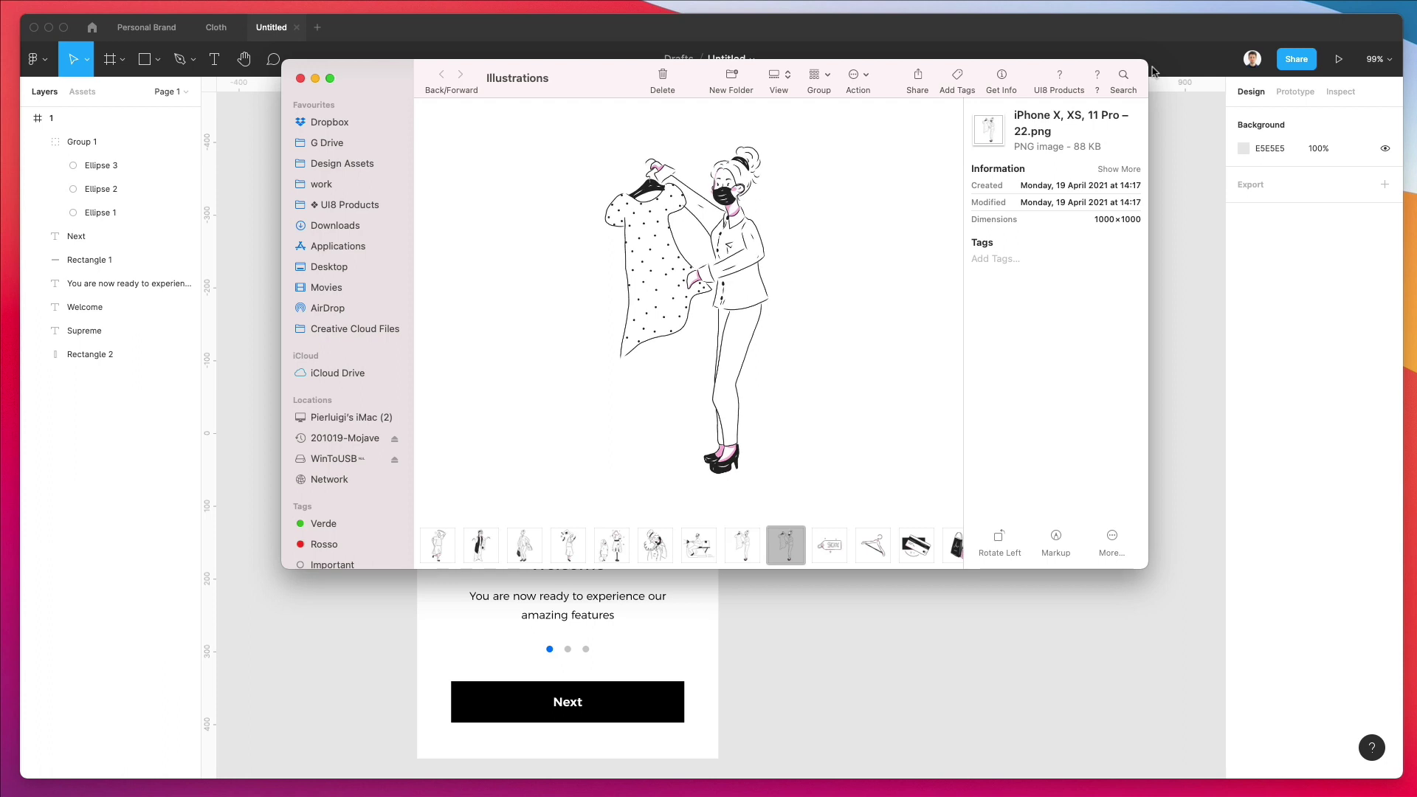
key("Right")
key("Right")
key("Right")
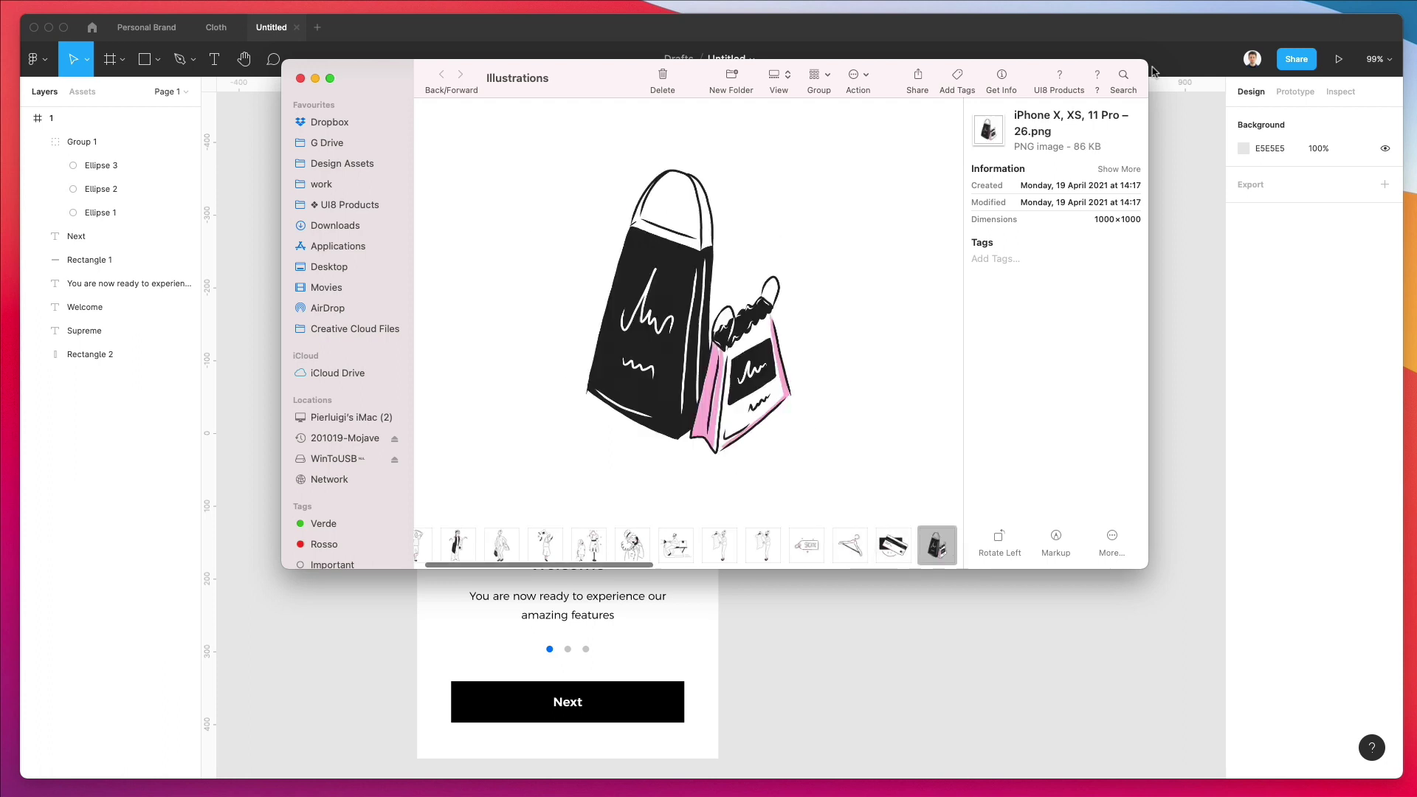
key("Left")
key("Left")
key("Left")
key("Left")
key("Left")
key("Left")
key("Left")
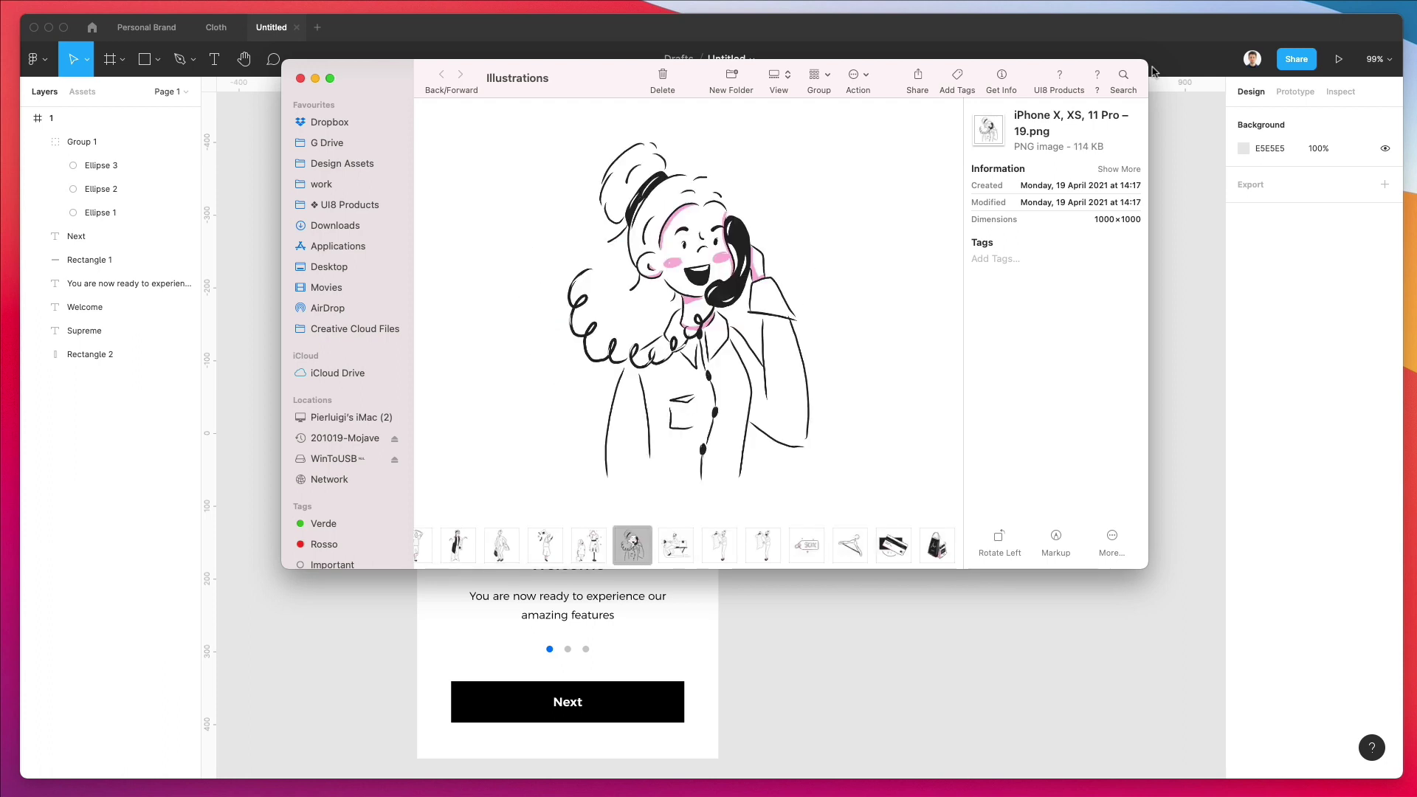
Place iPhone X, XS, 11 Pro – 19.png in the Figma frame and scale it to about 404 px square below the Supreme title
left_click_drag(1050, 74, 1410, 97)
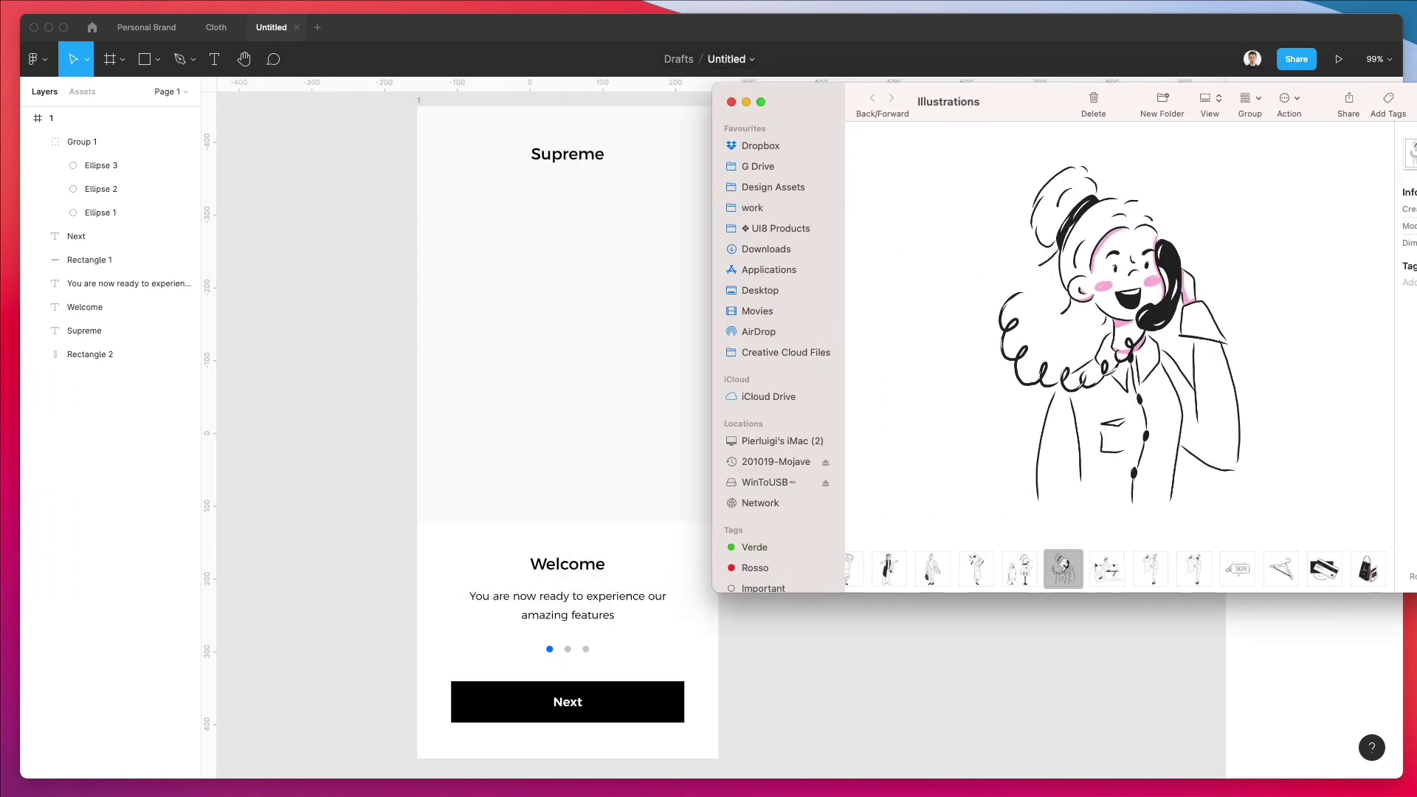
left_click_drag(1063, 568, 597, 354)
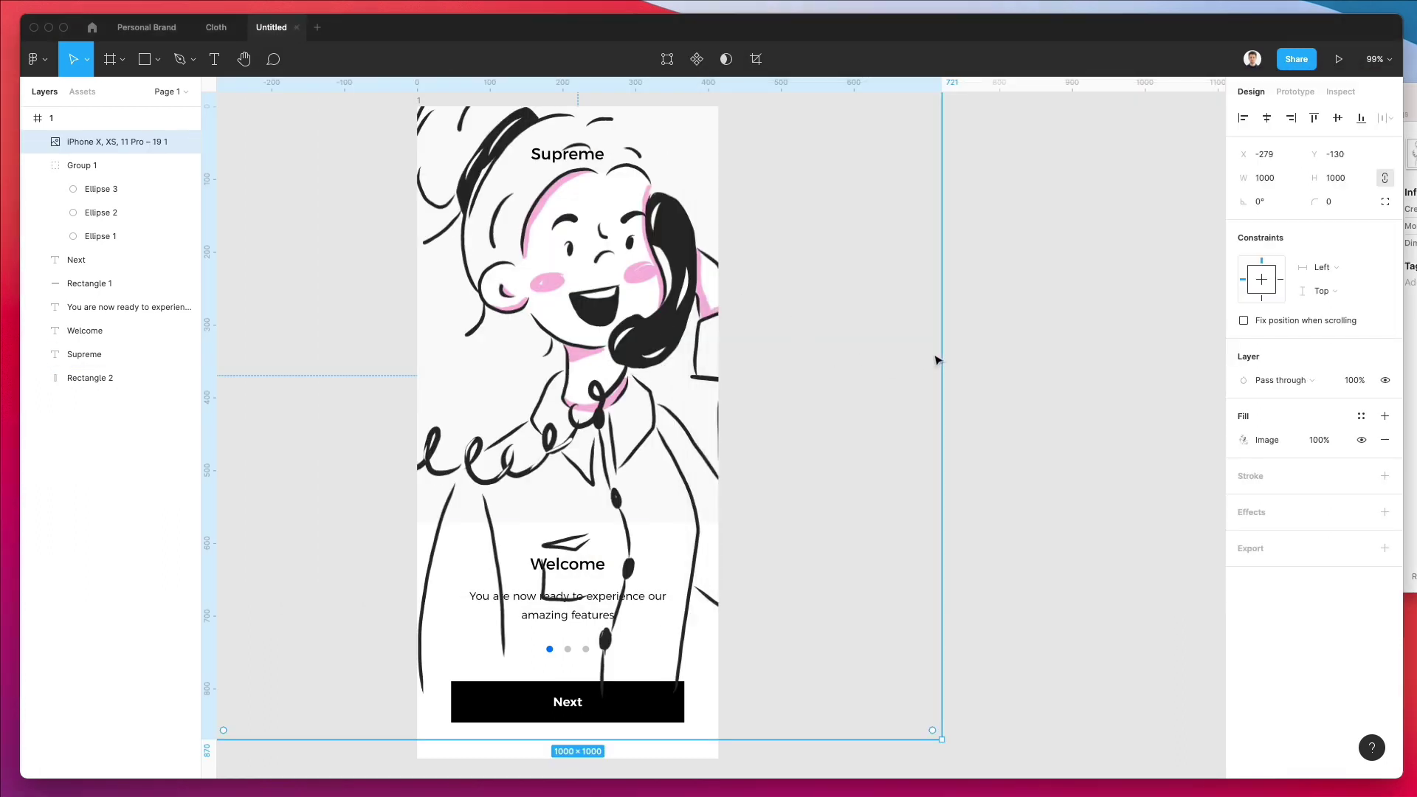
left_click_drag(937, 360, 639, 335)
left_click_drag(575, 215, 598, 249)
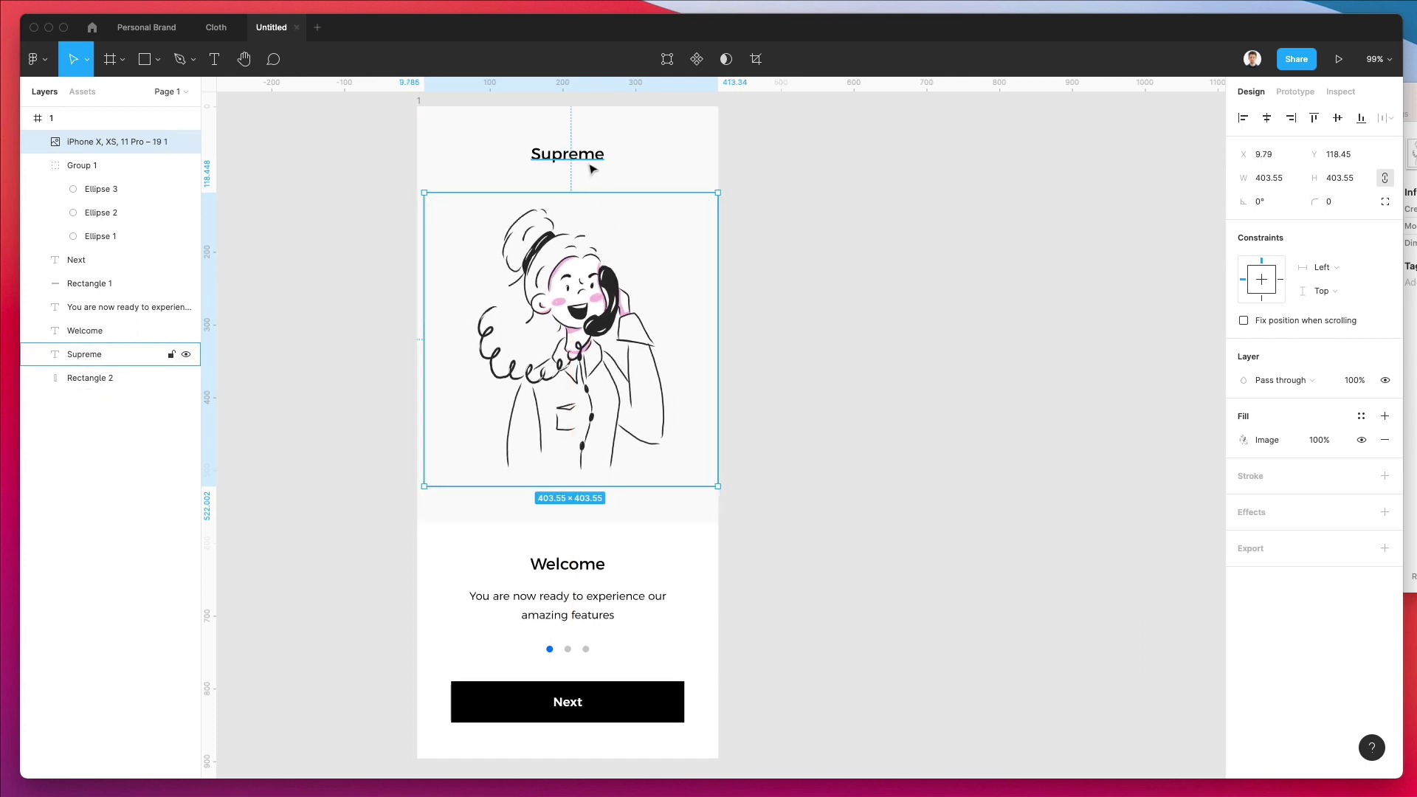
Scale the Supreme title up proportionally to about 119 × 32 px
left_click(587, 161)
key("k")
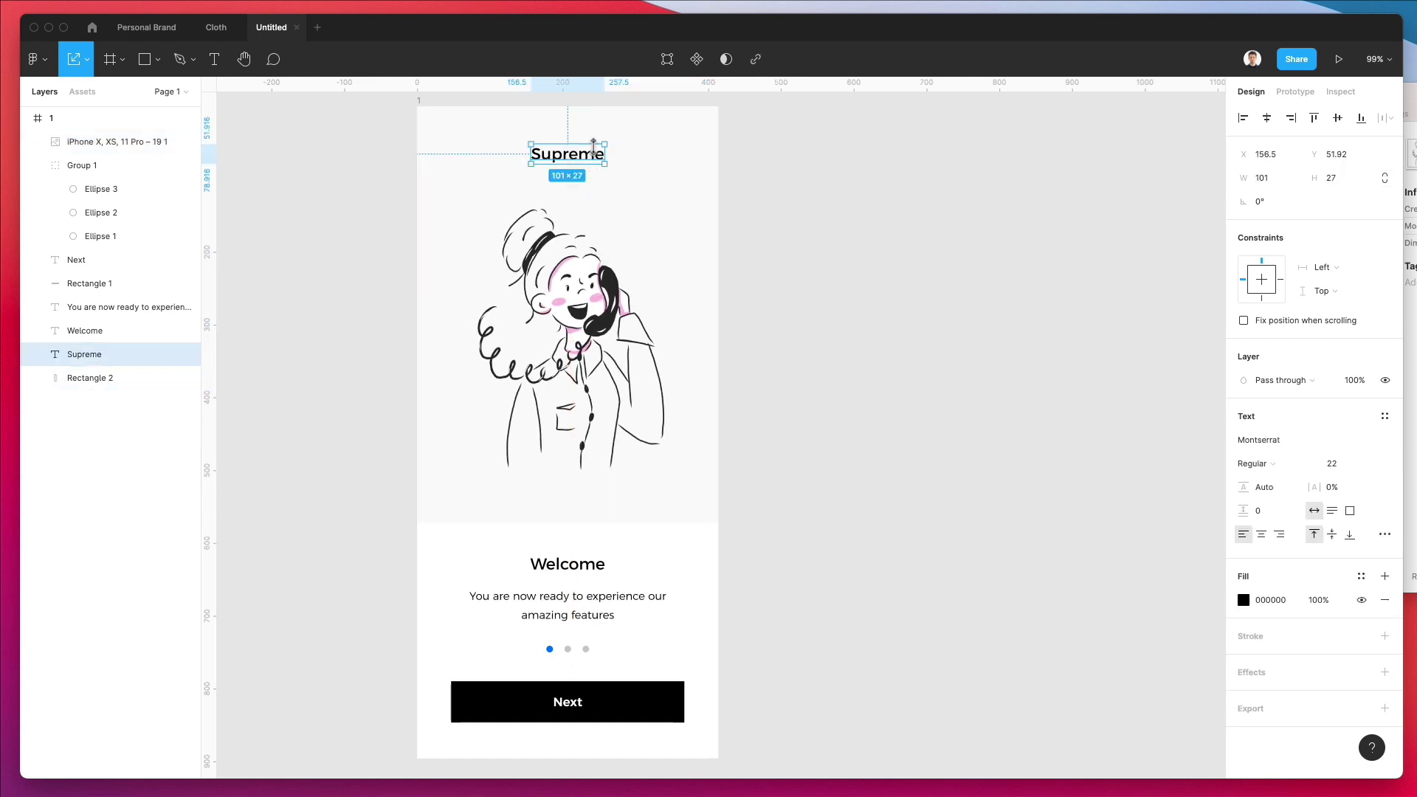
left_click_drag(604, 144, 594, 147)
left_click(674, 228)
Fill the background rectangle behind the illustration with yellow FFF500 and set its layer opacity to 100%
left_click(699, 165)
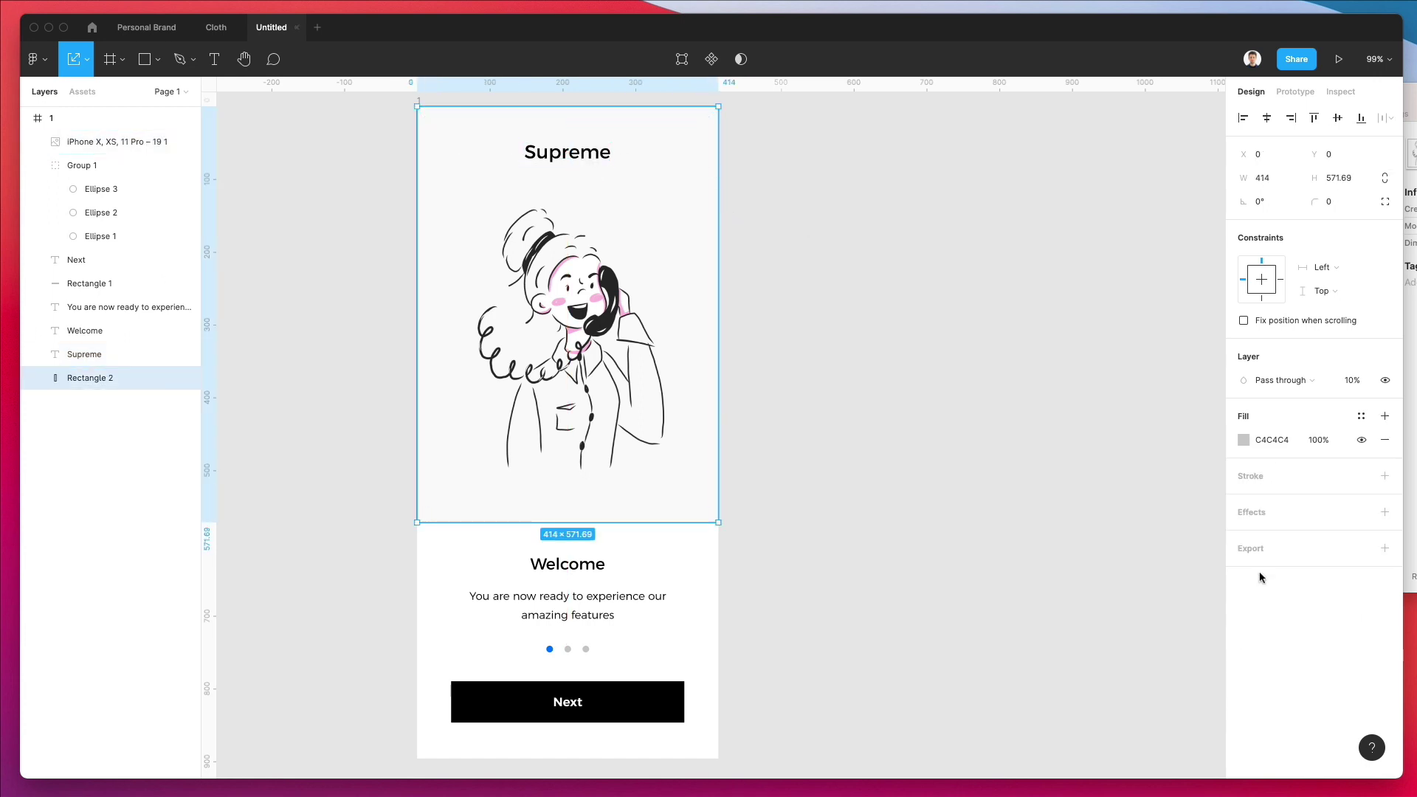
left_click(1238, 441)
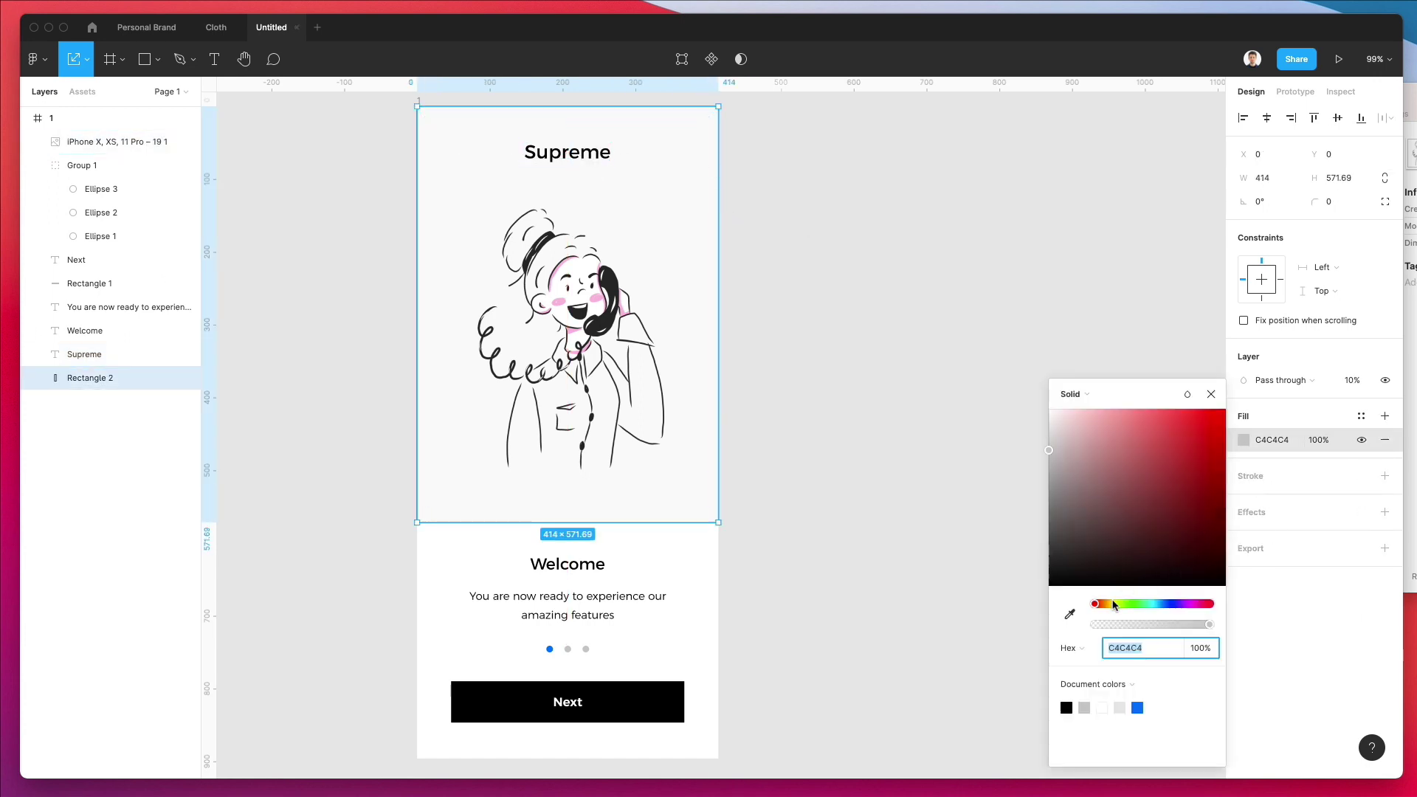
left_click(1114, 603)
left_click(1225, 410)
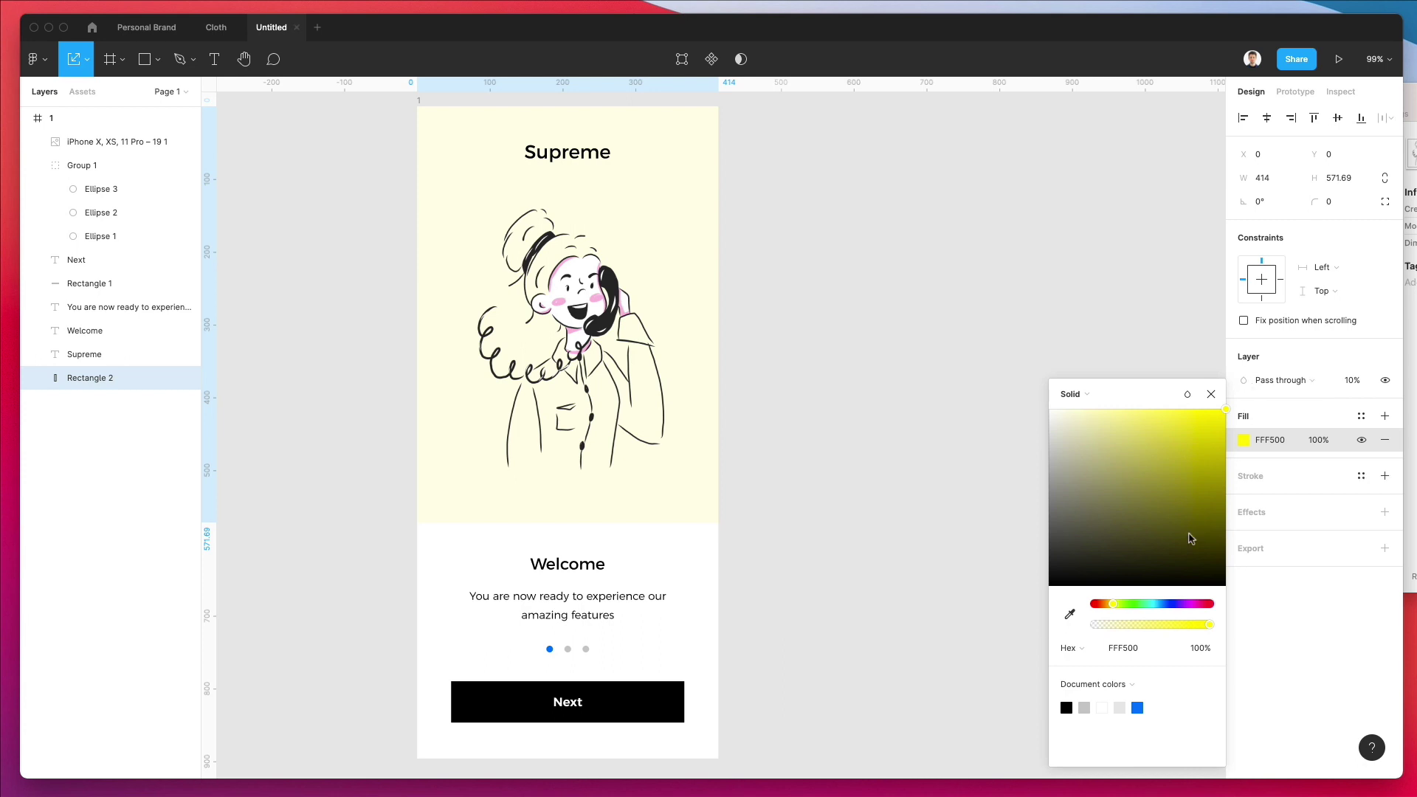
left_click(1350, 380)
type("100")
key("Return")
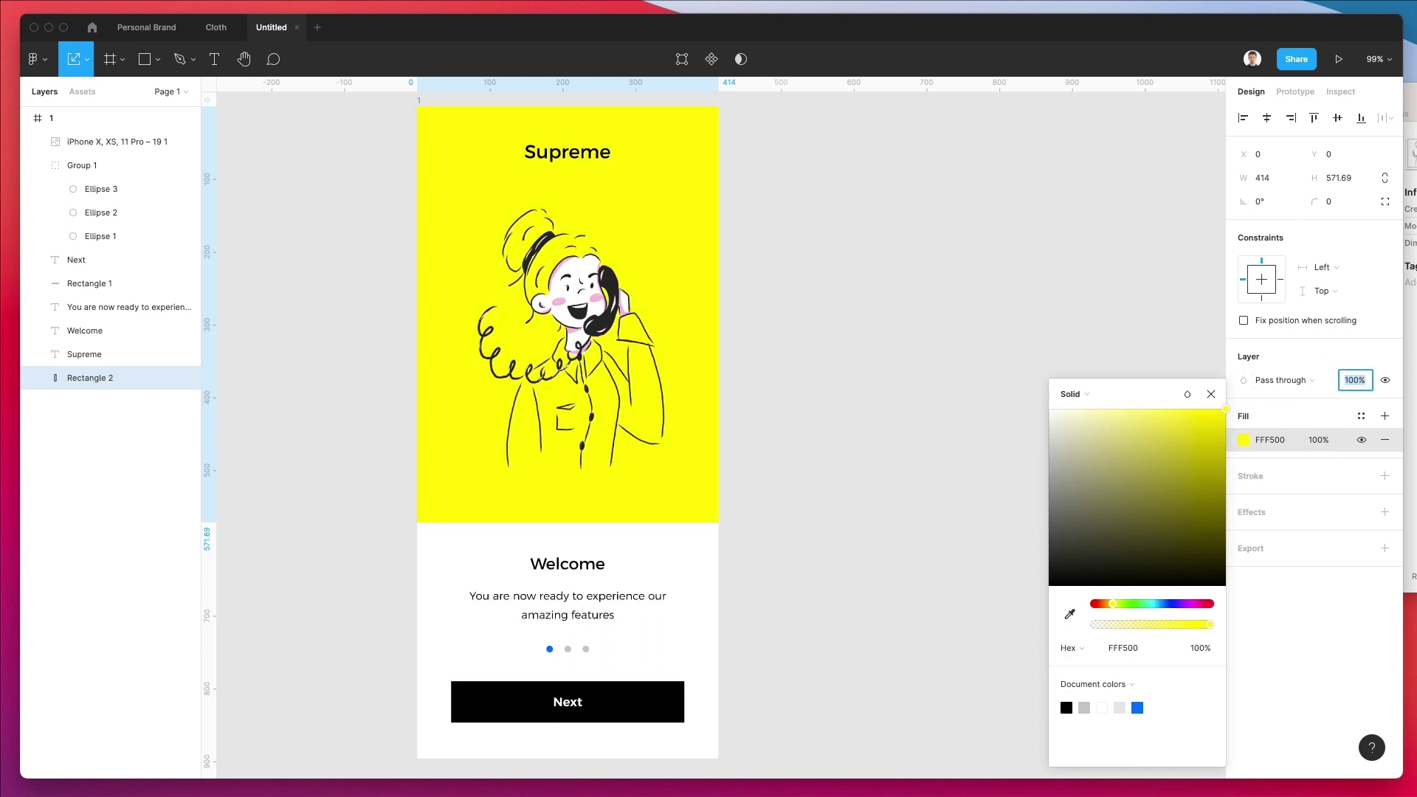
Shift the background rectangle's fill to a warmer, fully saturated golden yellow close to FFD914
left_click(1219, 411)
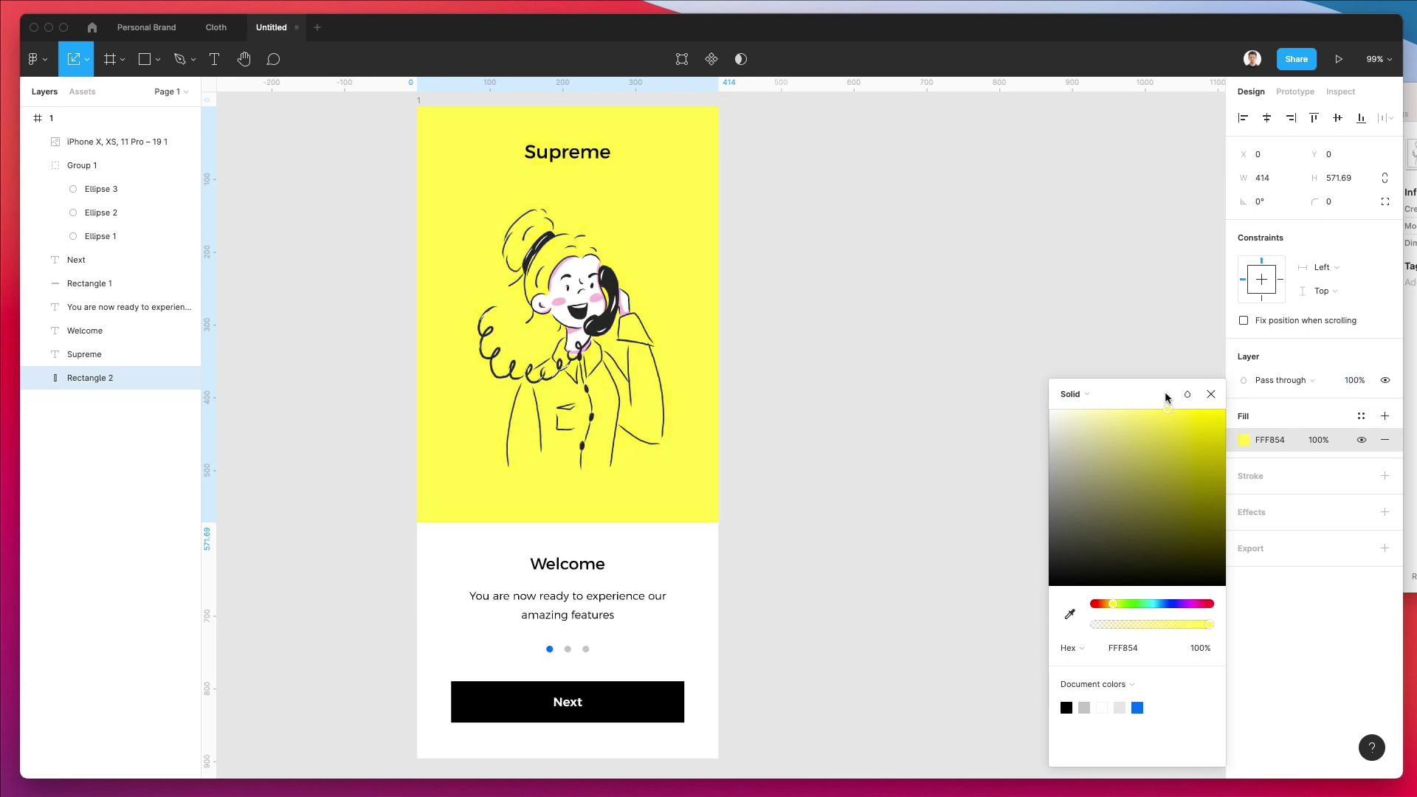
left_click(1212, 409)
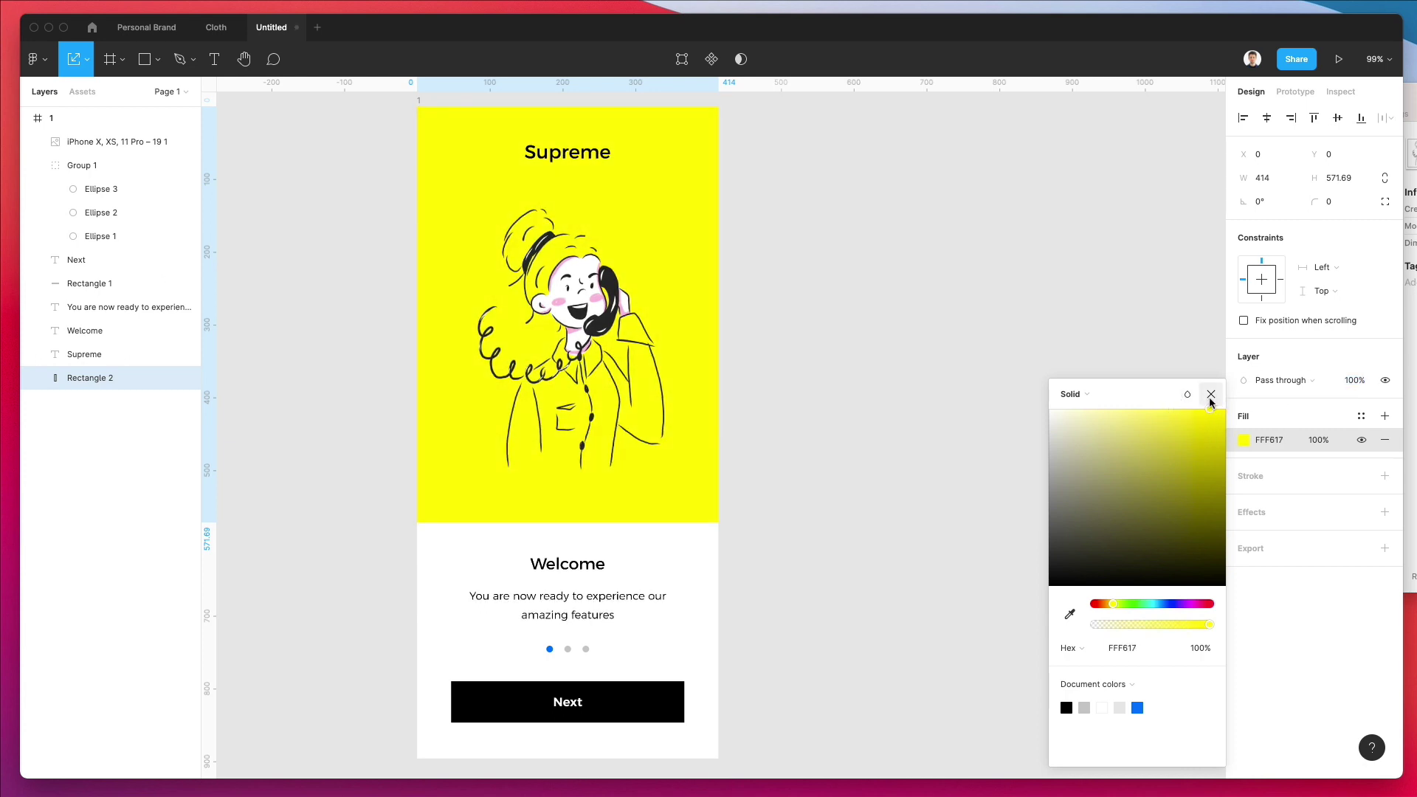
left_click(1112, 605)
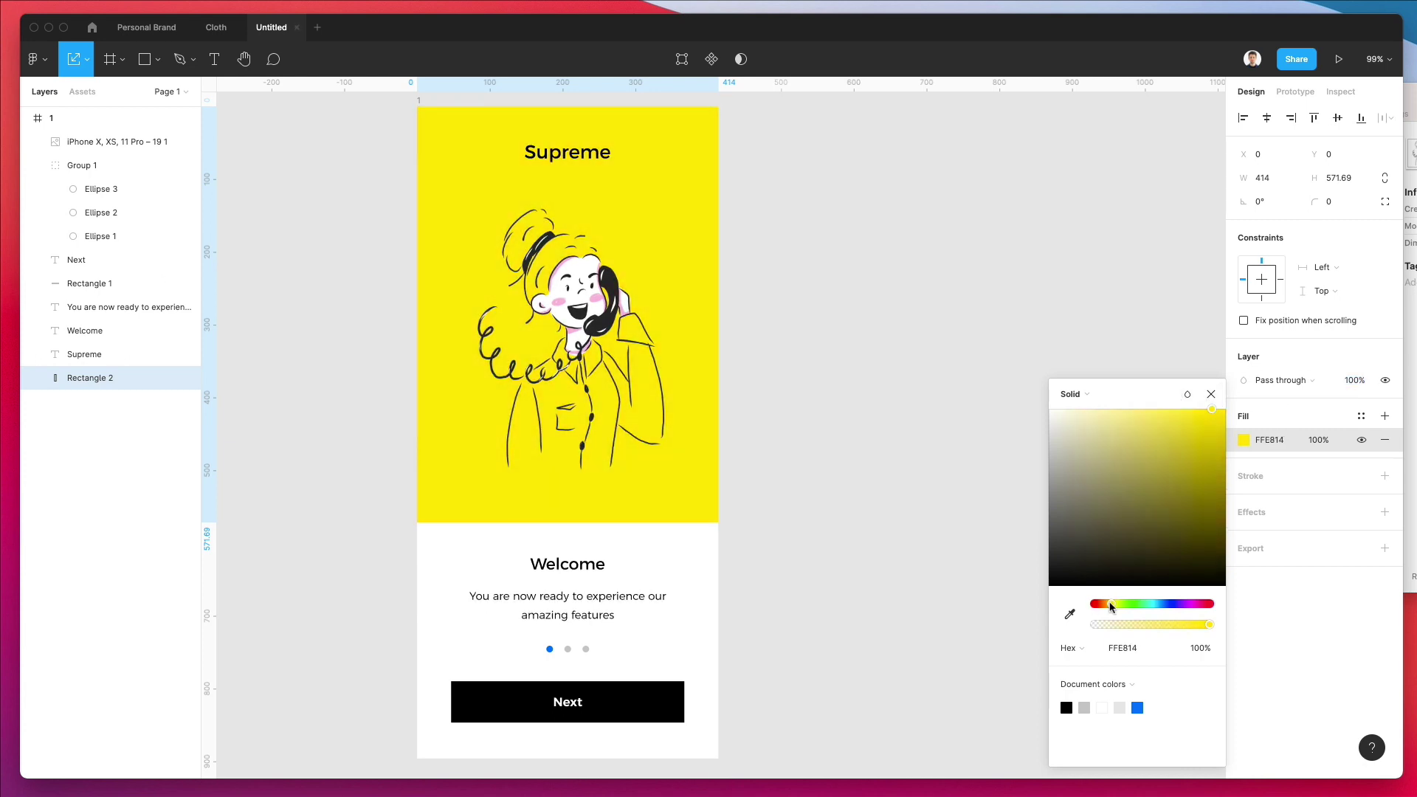
left_click_drag(1111, 607, 1110, 606)
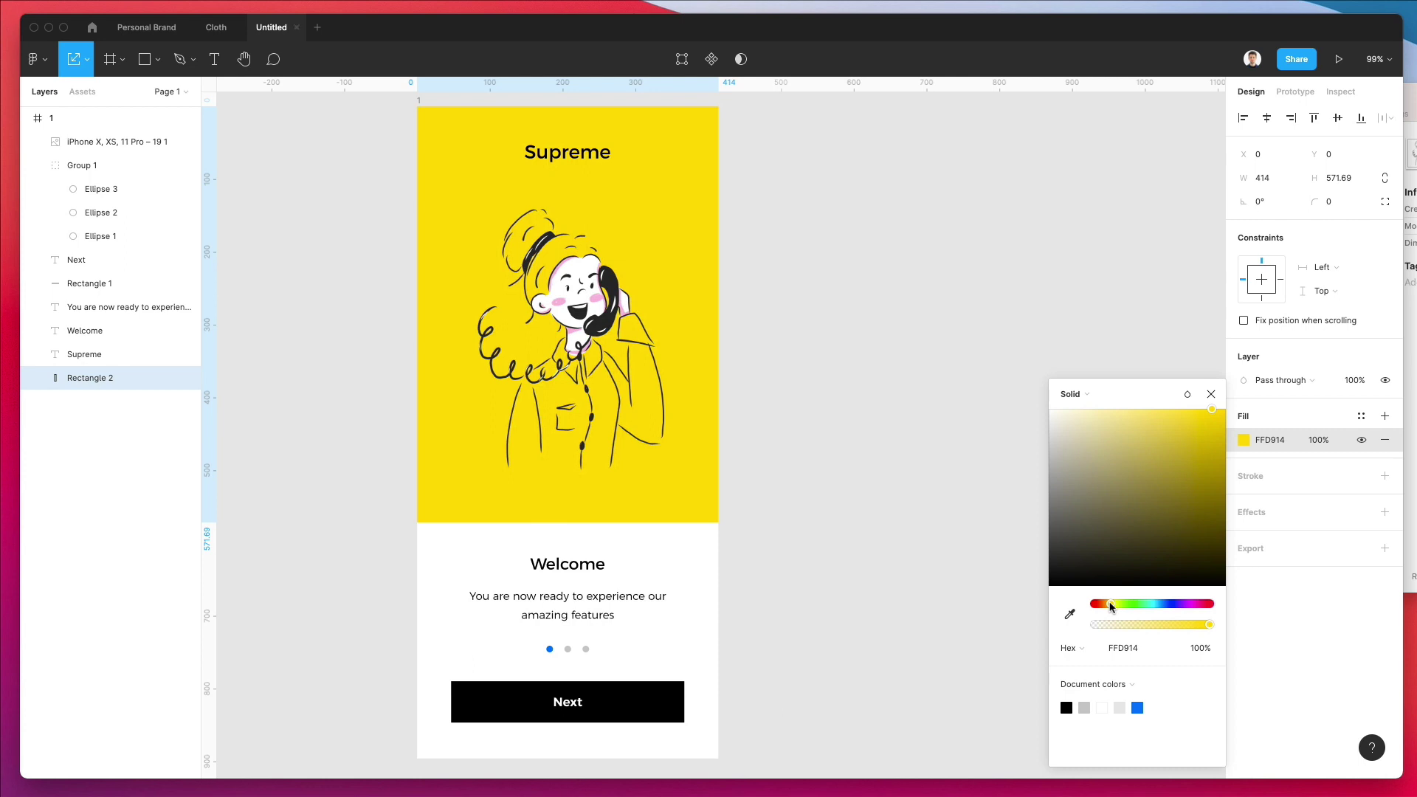
left_click(1224, 410)
left_click(1054, 269)
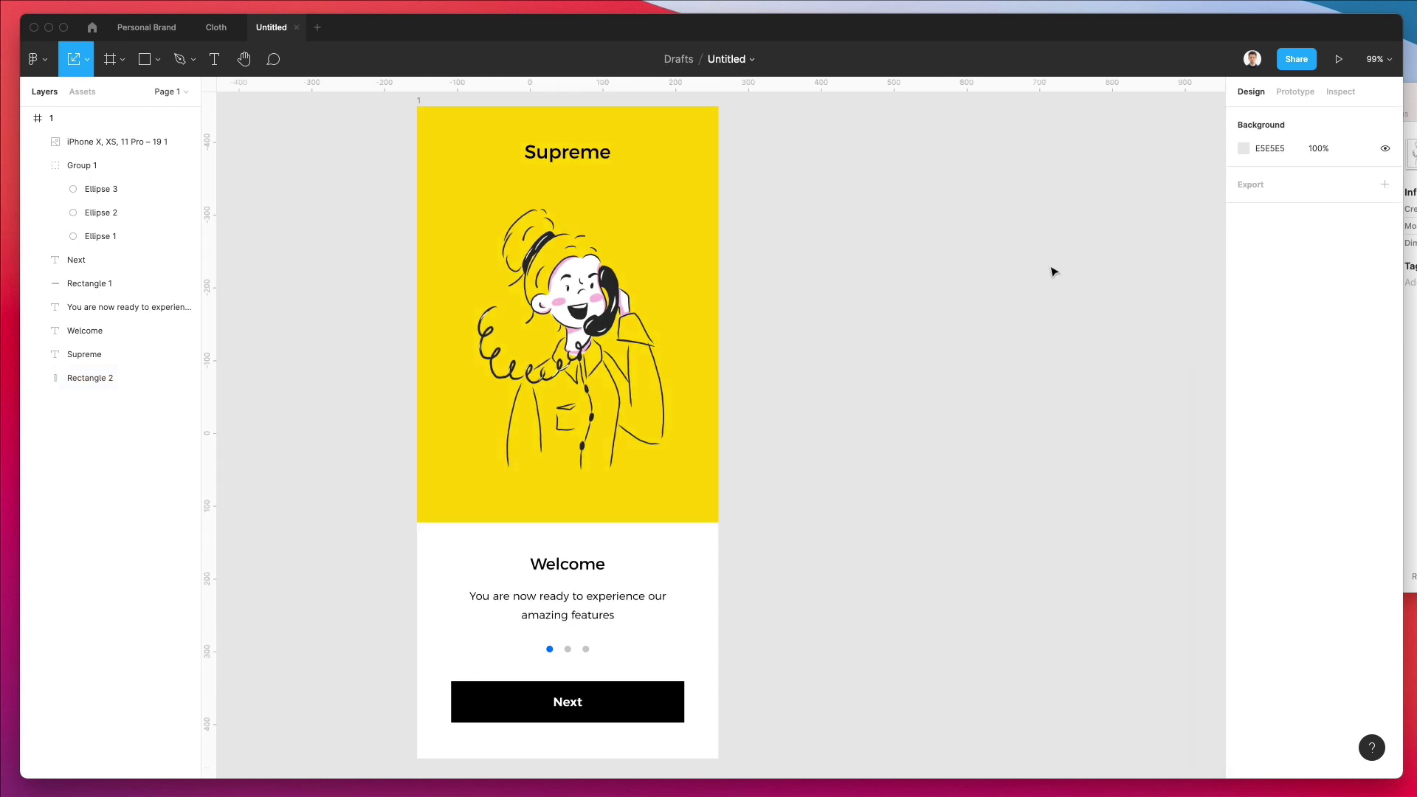
Set the Supreme title's fill to white FFFFFF and slightly enlarge the illustration toward the frame's left edge
left_click(587, 162)
left_click(841, 410)
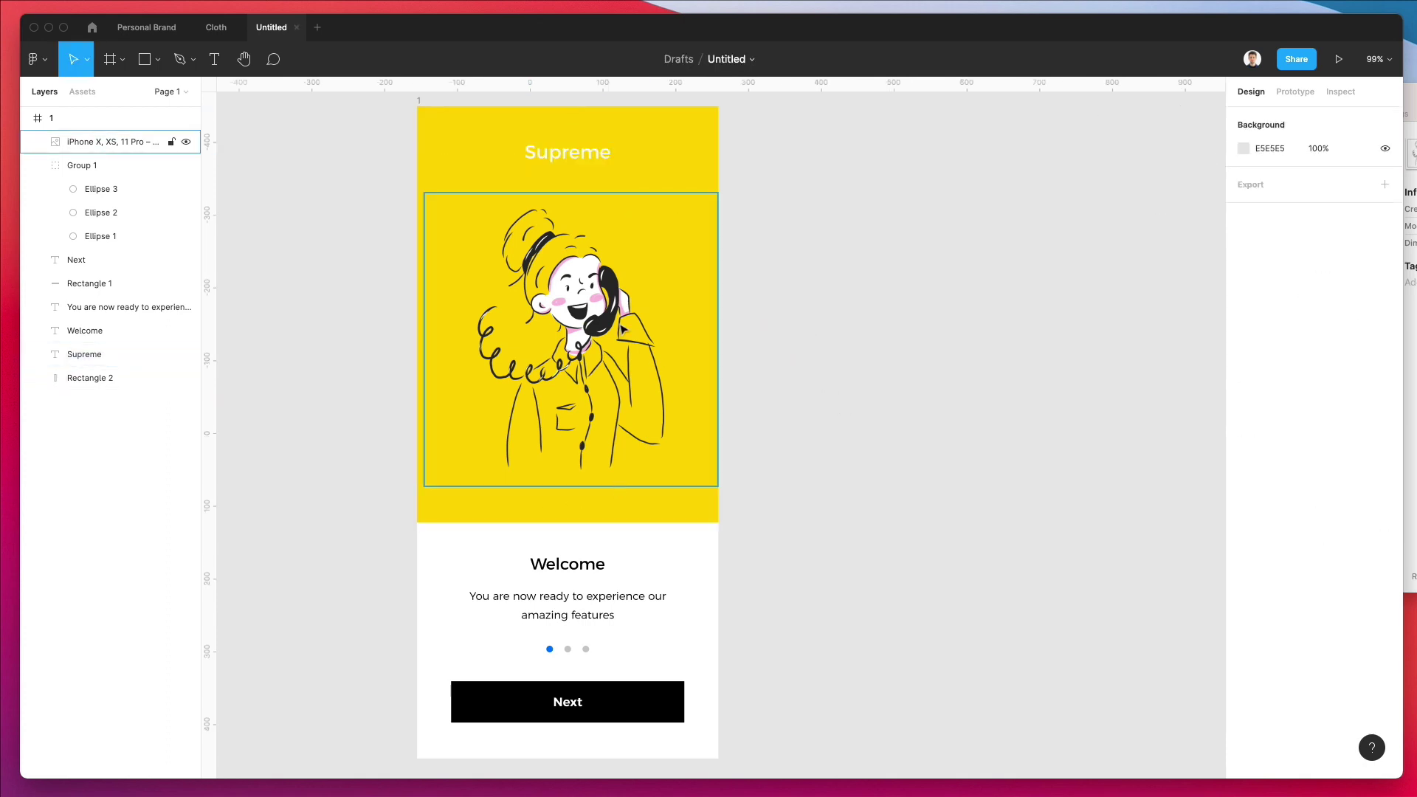
left_click(445, 342)
left_click_drag(428, 347, 385, 332)
left_click(362, 317)
Change the canvas background to a very light blue, F4F7FA
left_click(1247, 154)
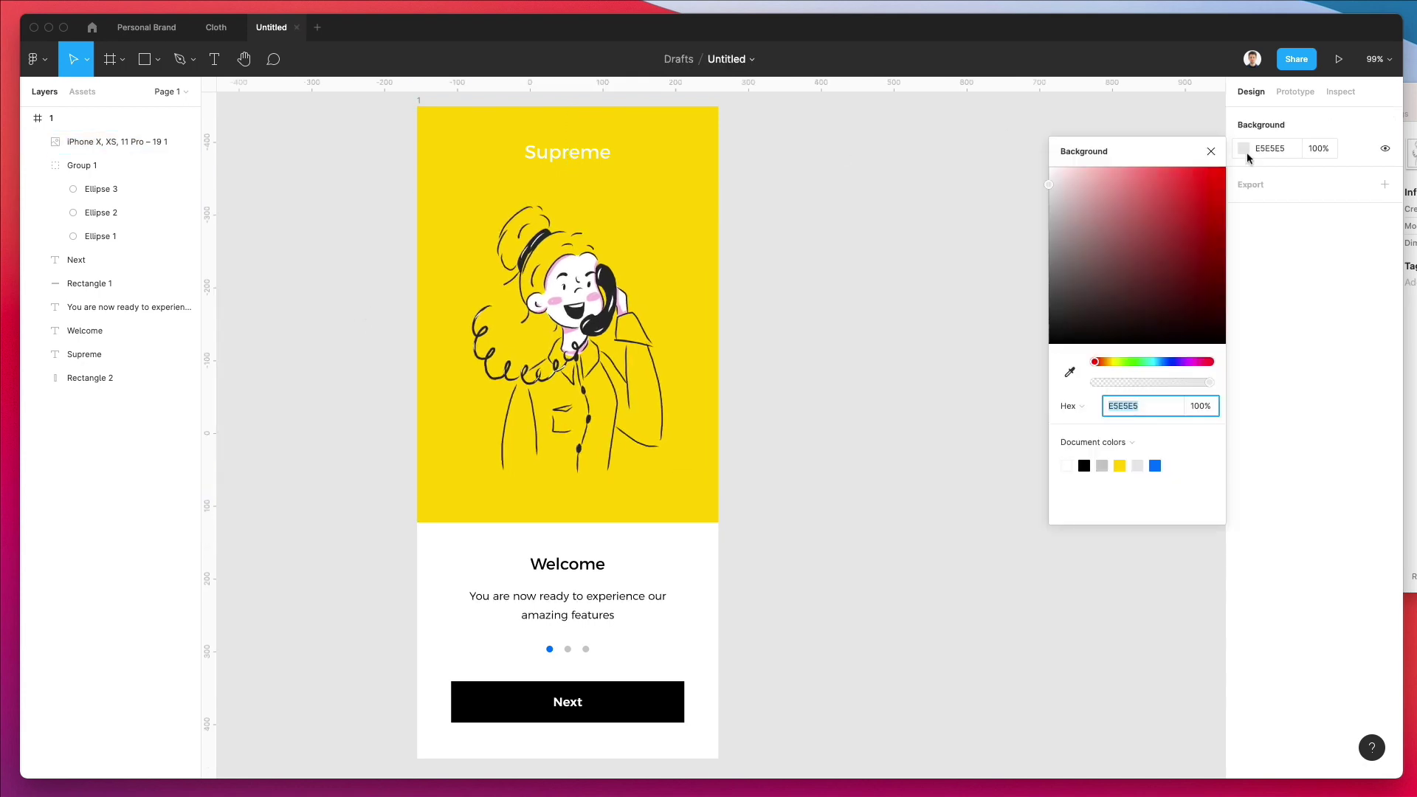
left_click(1050, 172)
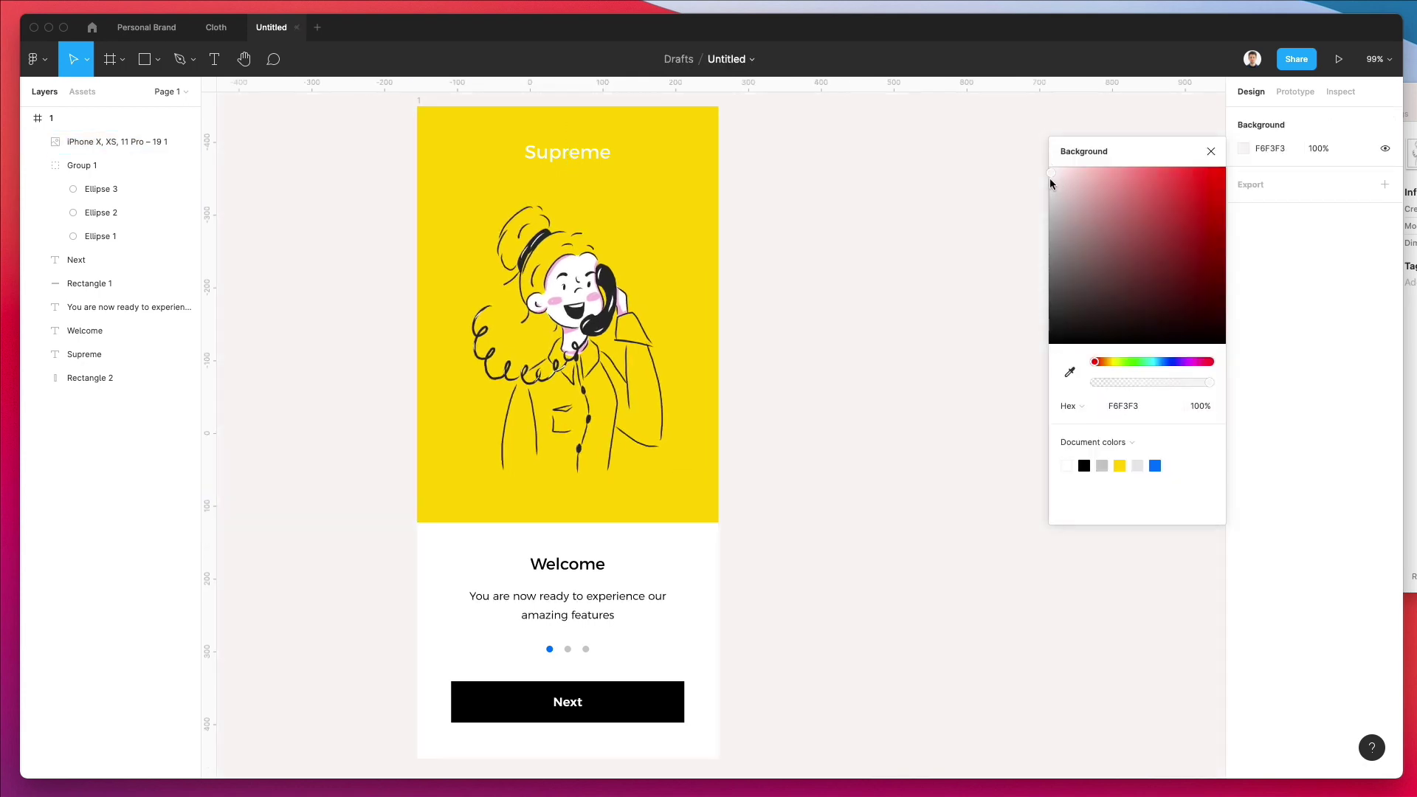
left_click(1160, 364)
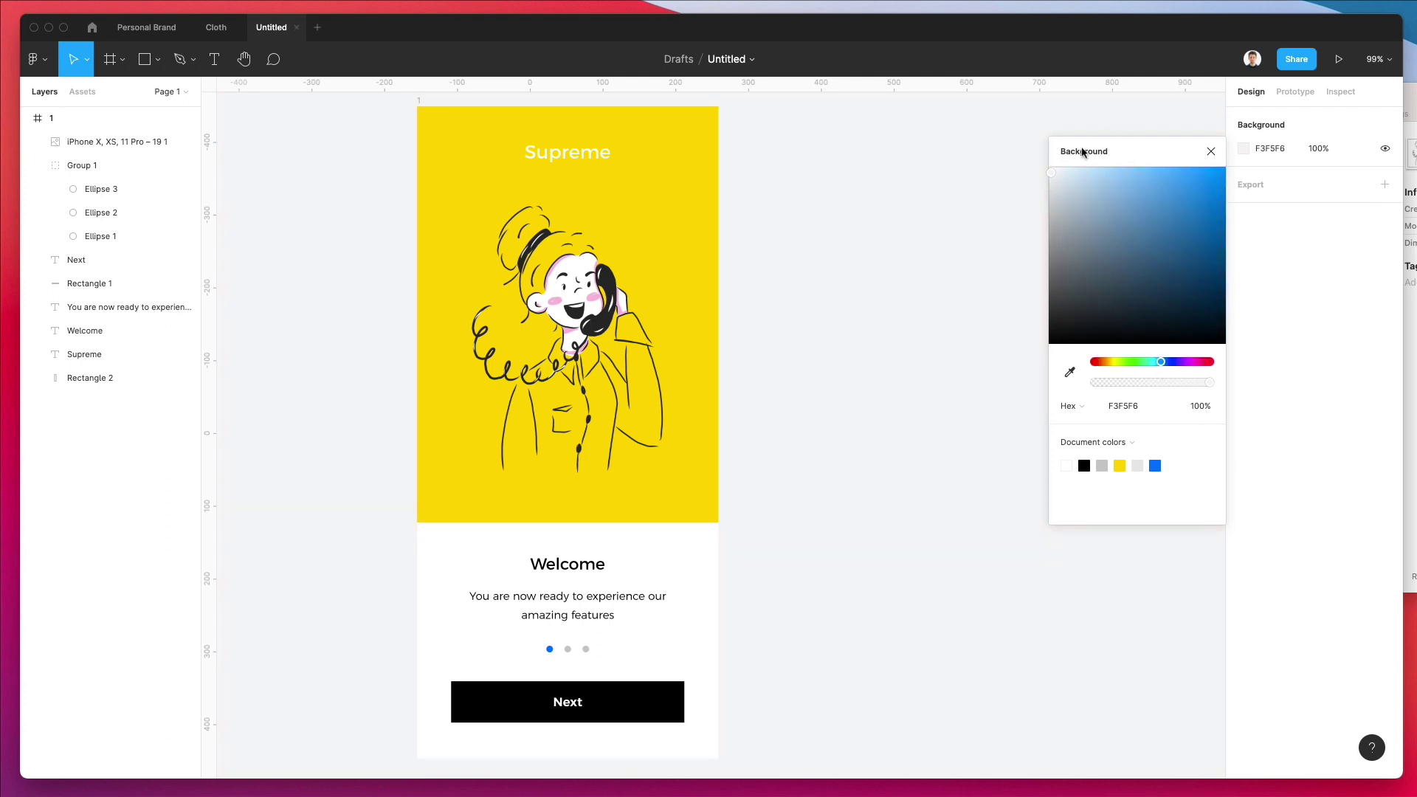
left_click_drag(1051, 175, 1052, 178)
left_click(849, 281)
Scale the white Supreme title up proportionally to about 138 × 37 px
scroll(816, 418, "down", 3)
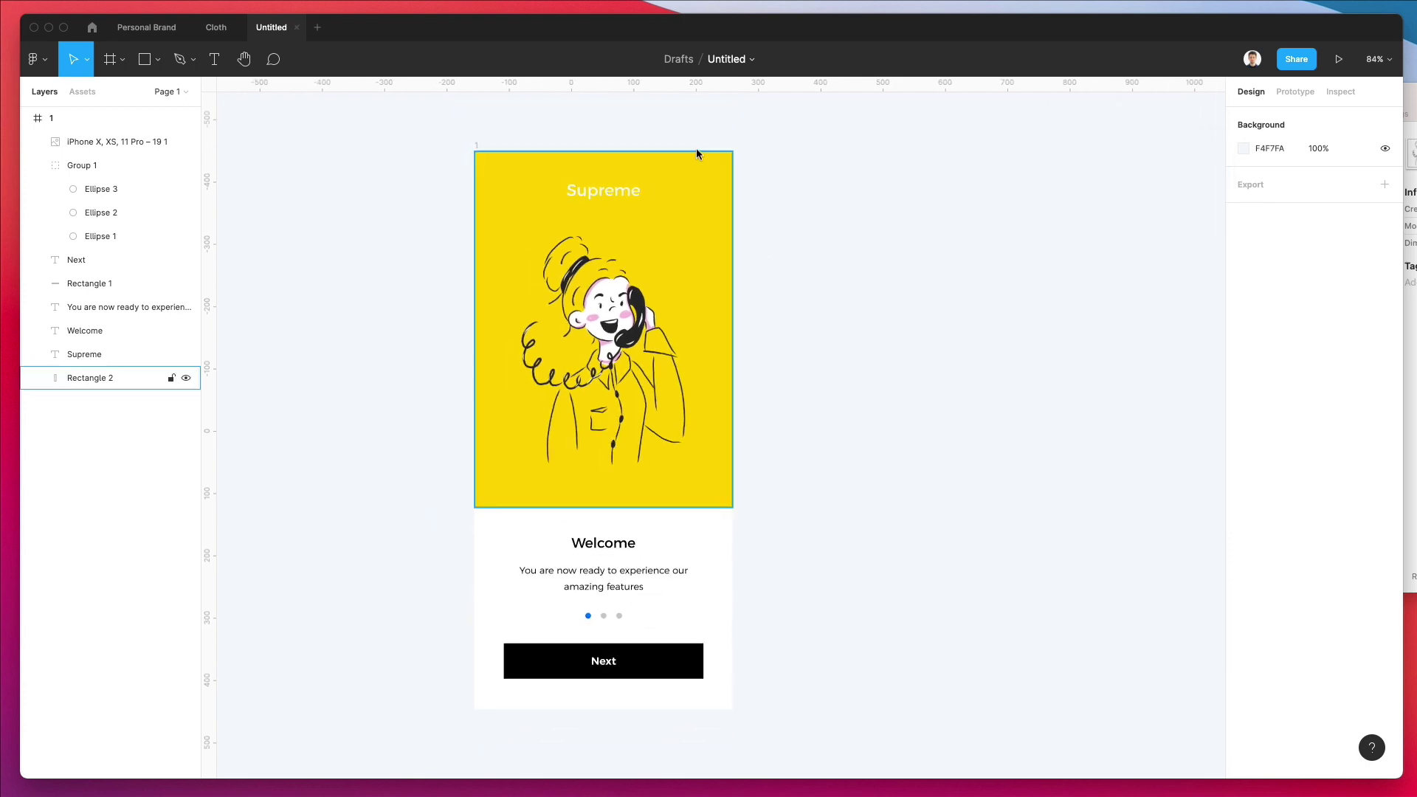
left_click(630, 188)
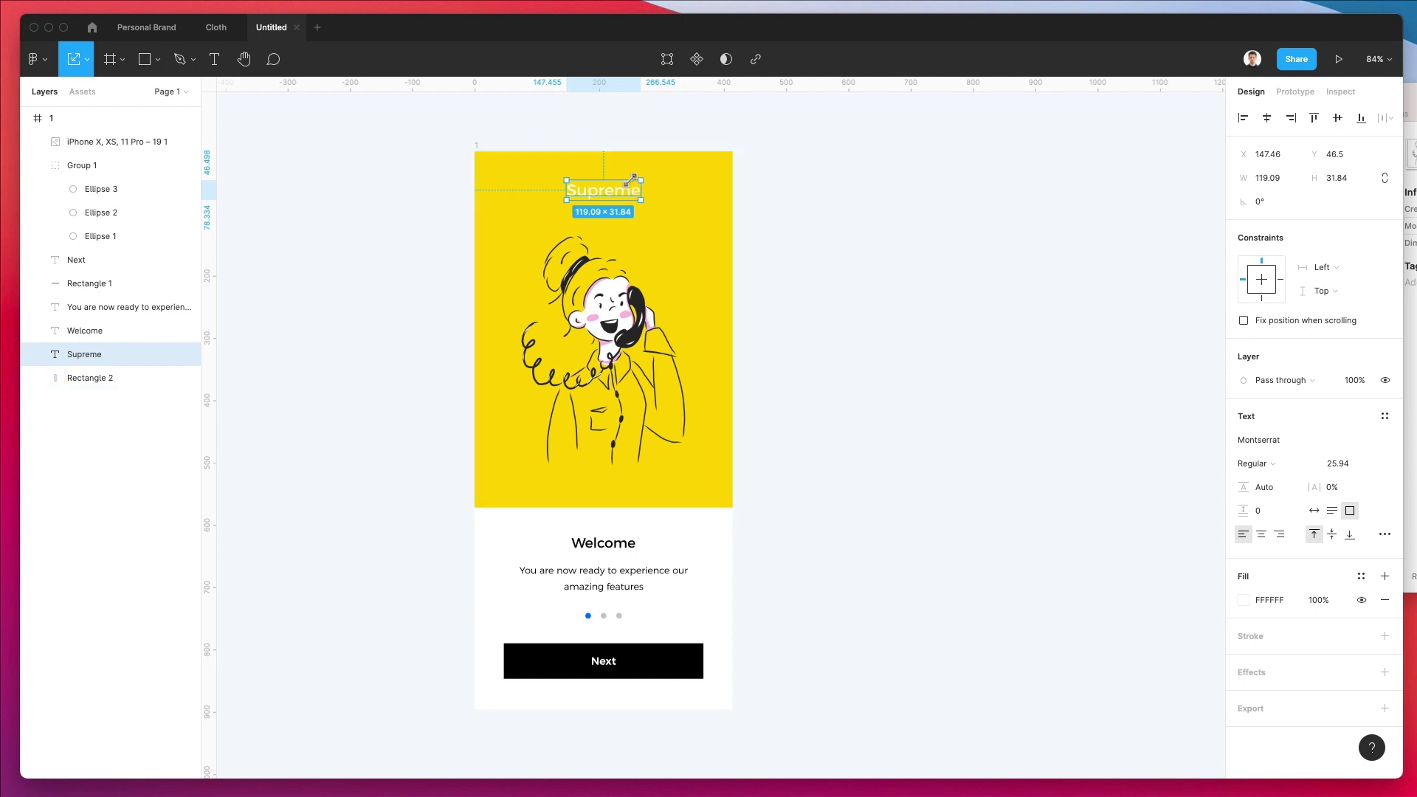
left_click_drag(628, 180, 628, 178)
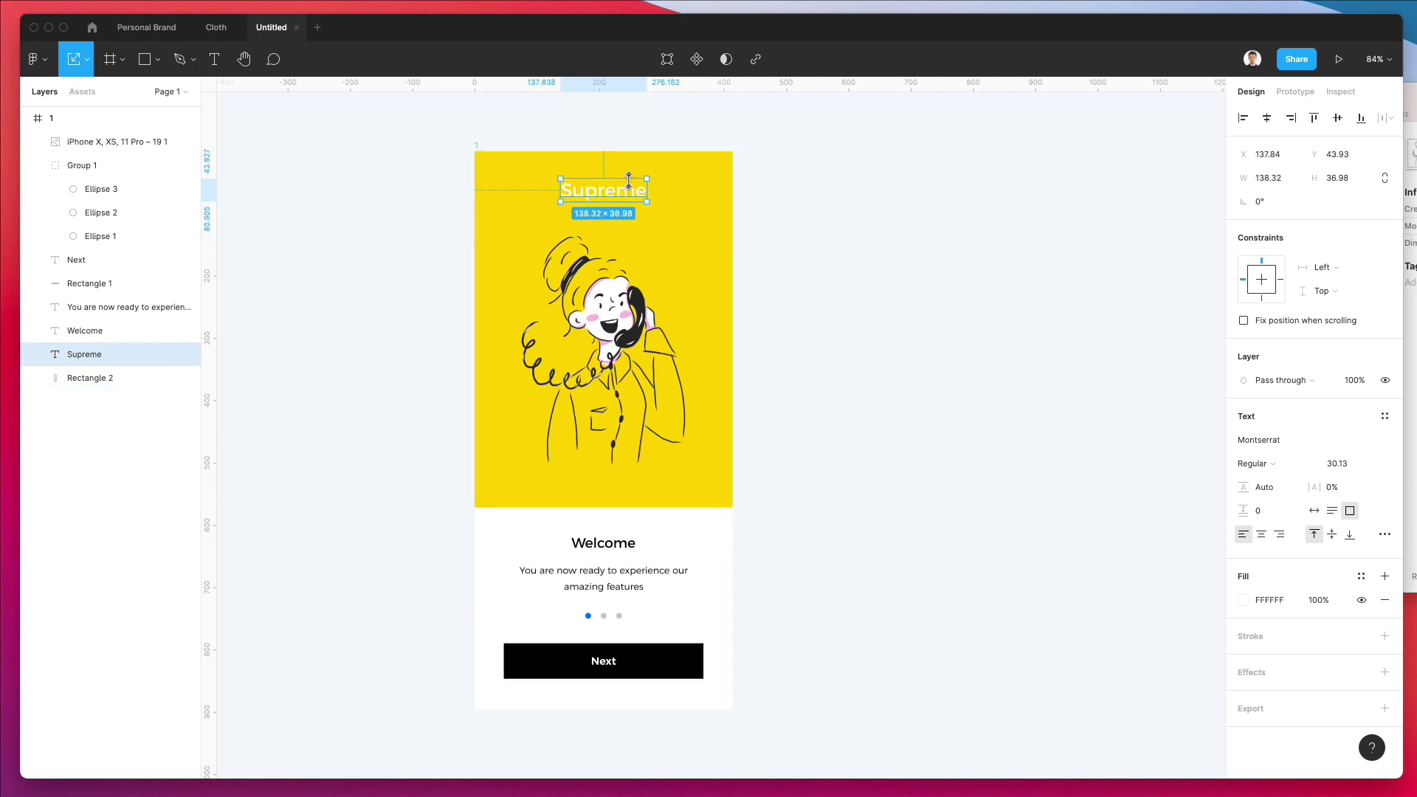
Set the Supreme title to SemiBold with auto width and centre it horizontally in the frame
left_click(1258, 463)
left_click(1265, 496)
left_click(1313, 510)
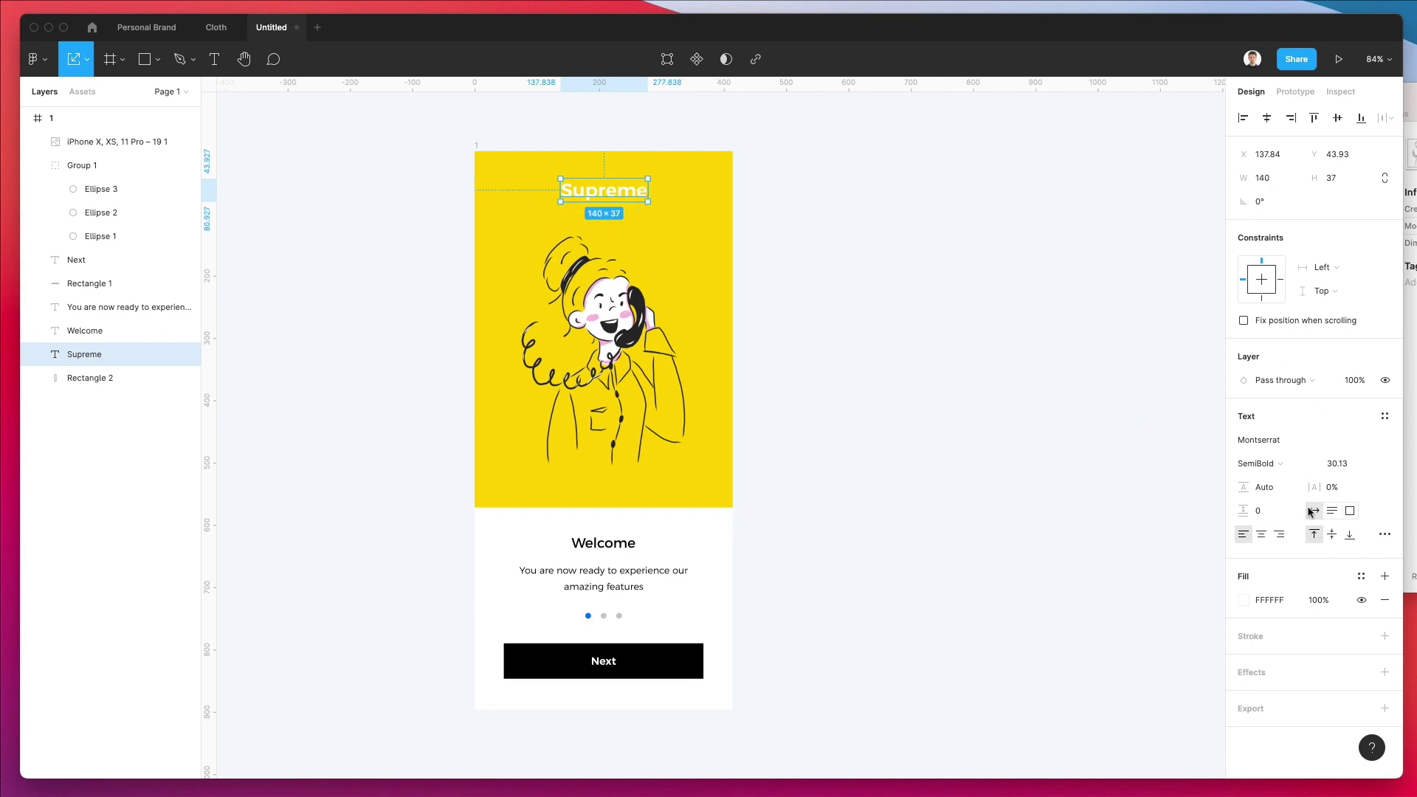
left_click(1266, 118)
left_click(954, 164)
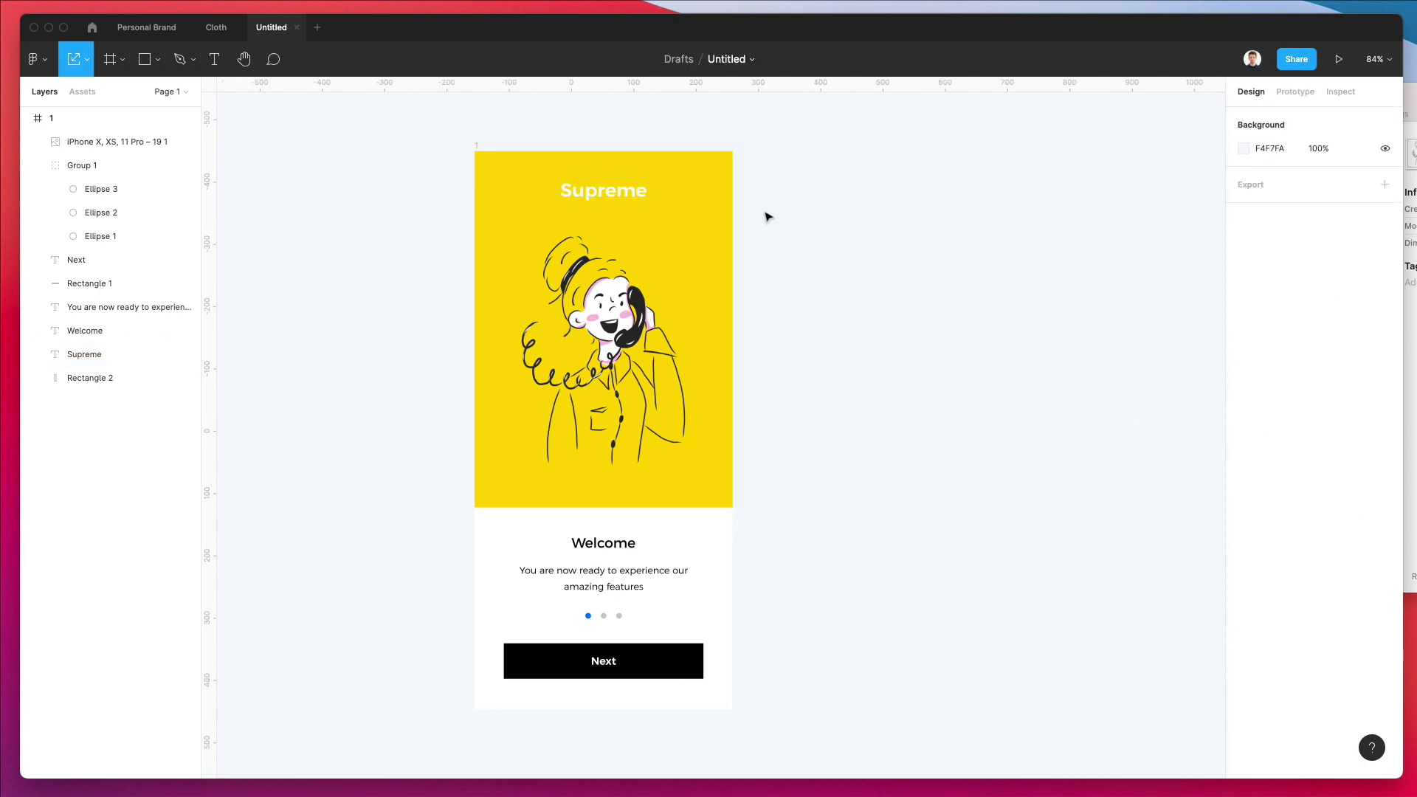
Recolour the two inactive pagination dots with the active dot's blue, lightened to a pale tint, CCDAEF
scroll(768, 216, "right", 3)
scroll(742, 311, "down", 1)
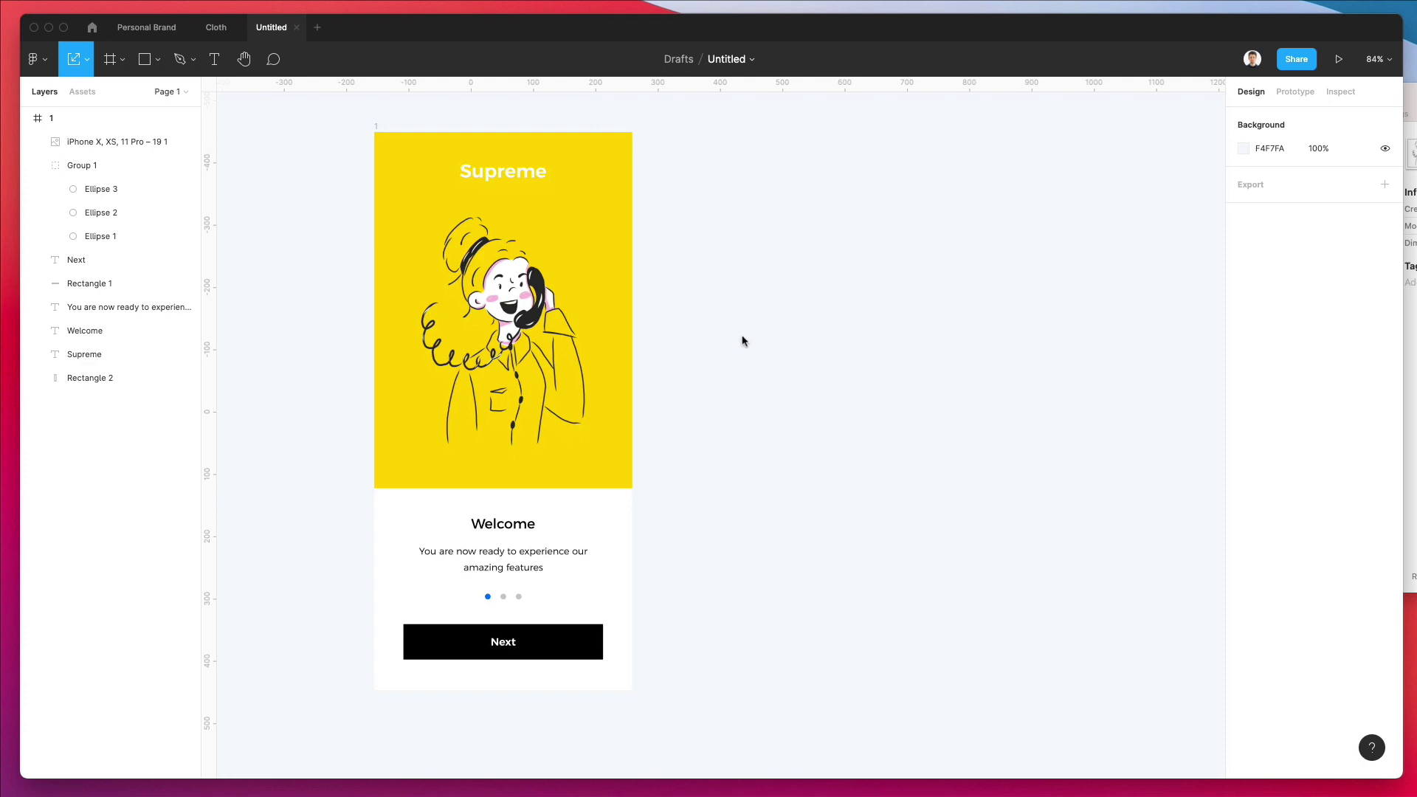
left_click(518, 596)
left_click(502, 596, "shift")
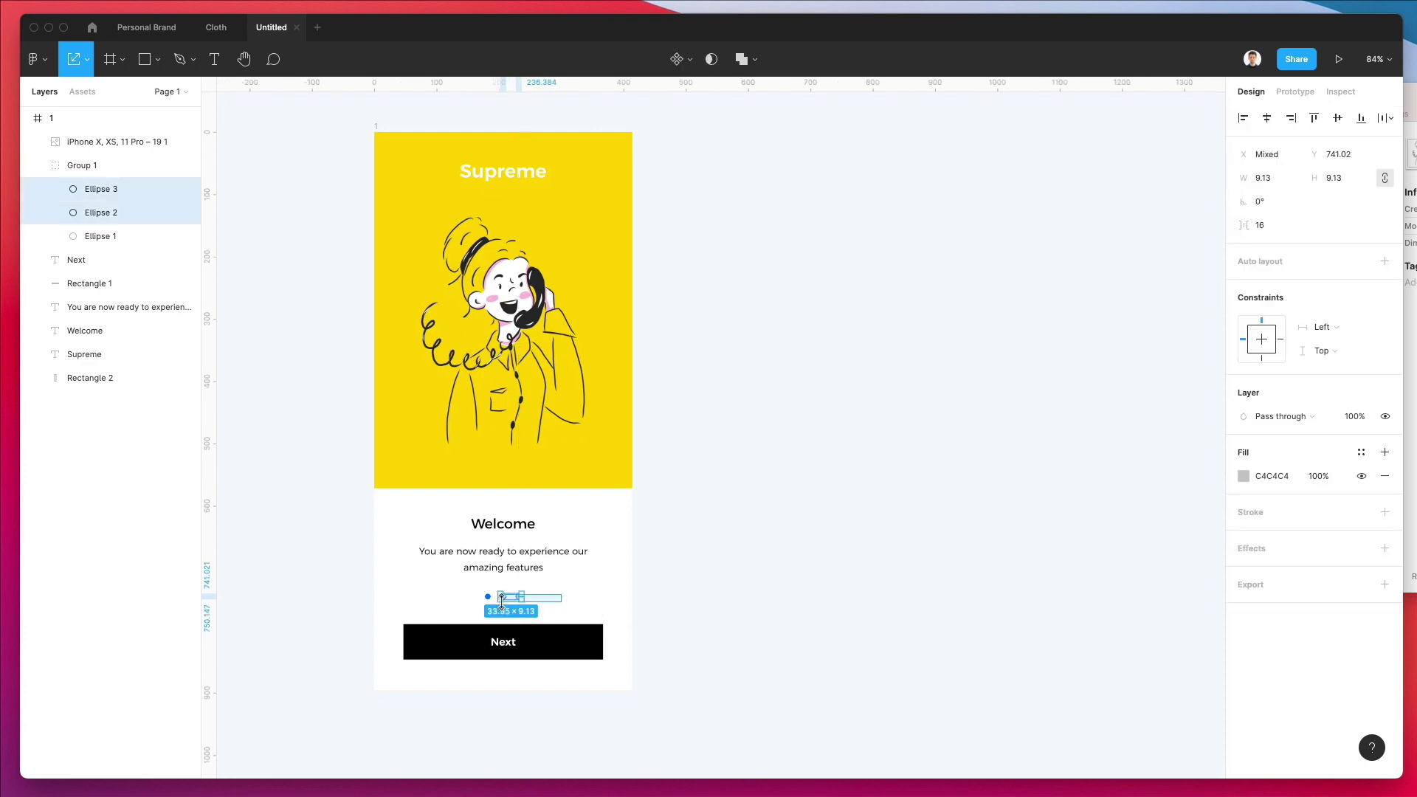
key("i")
left_click(492, 598)
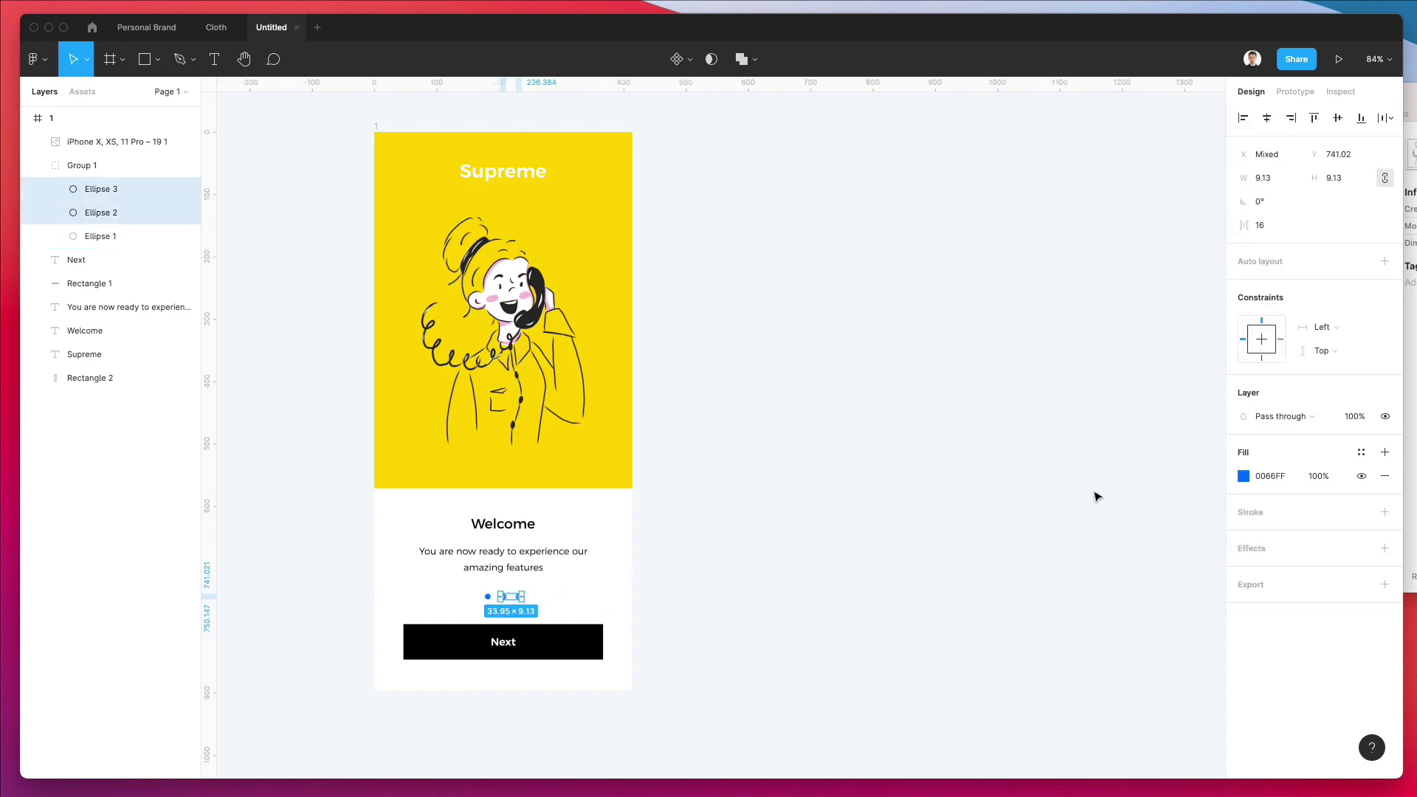
left_click(1242, 476)
mouse_move(1087, 427)
left_mouse_down()
mouse_move(1051, 417)
mouse_move(1072, 422)
left_mouse_up()
left_click(694, 546)
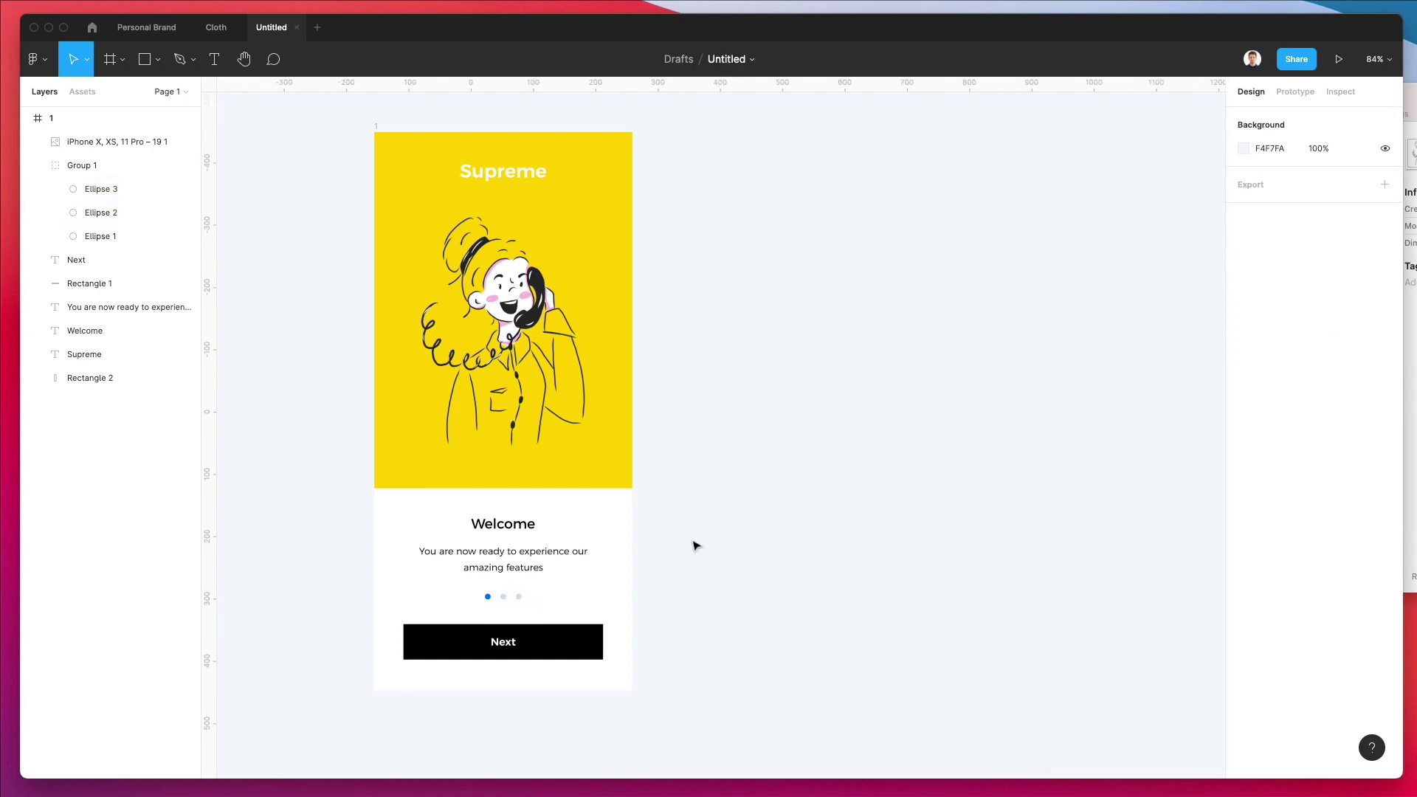
Duplicate the welcome screen frame and place the copy beside the original on its right, at X 350, Y -449
scroll(392, 594, "up", 5, "ctrl")
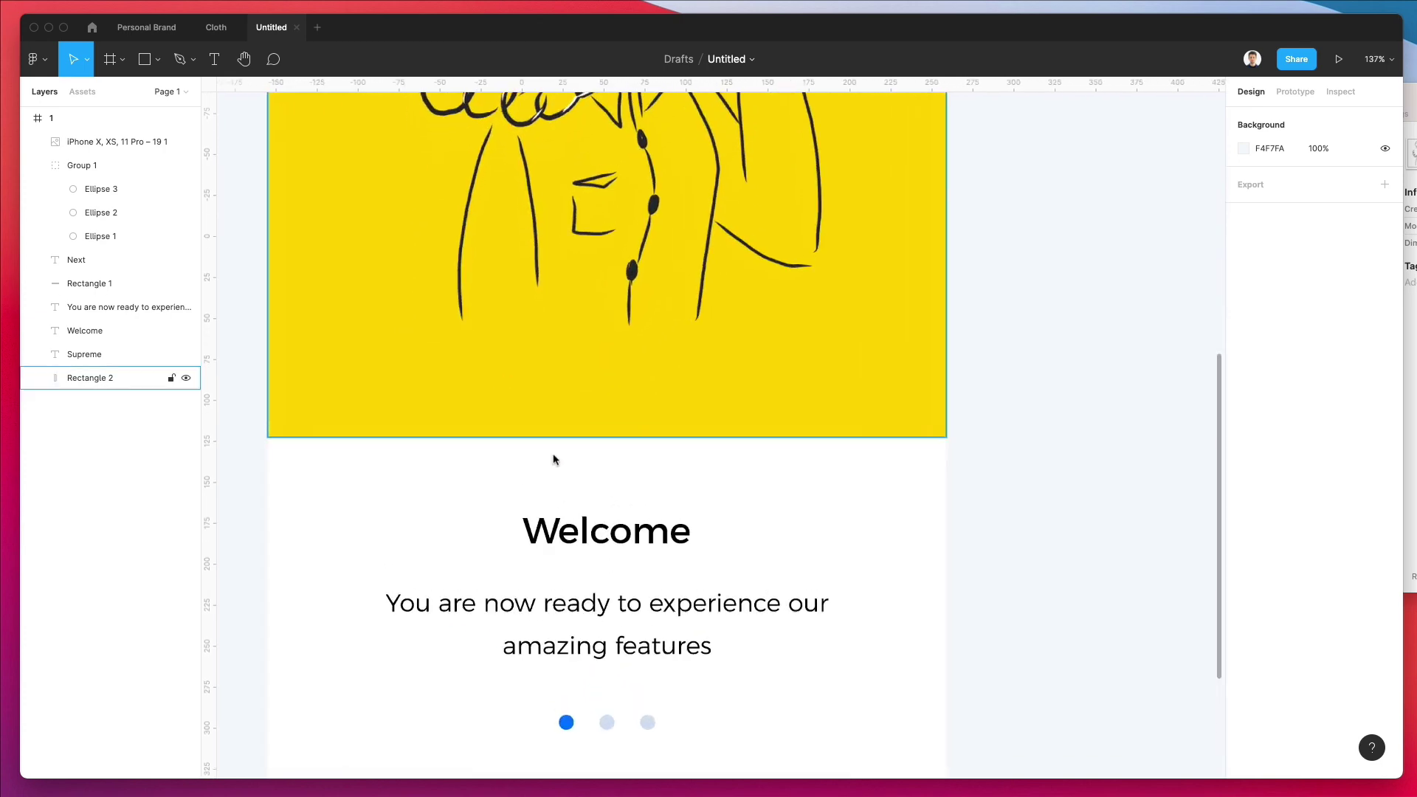
scroll(567, 722, "down", 5, "ctrl")
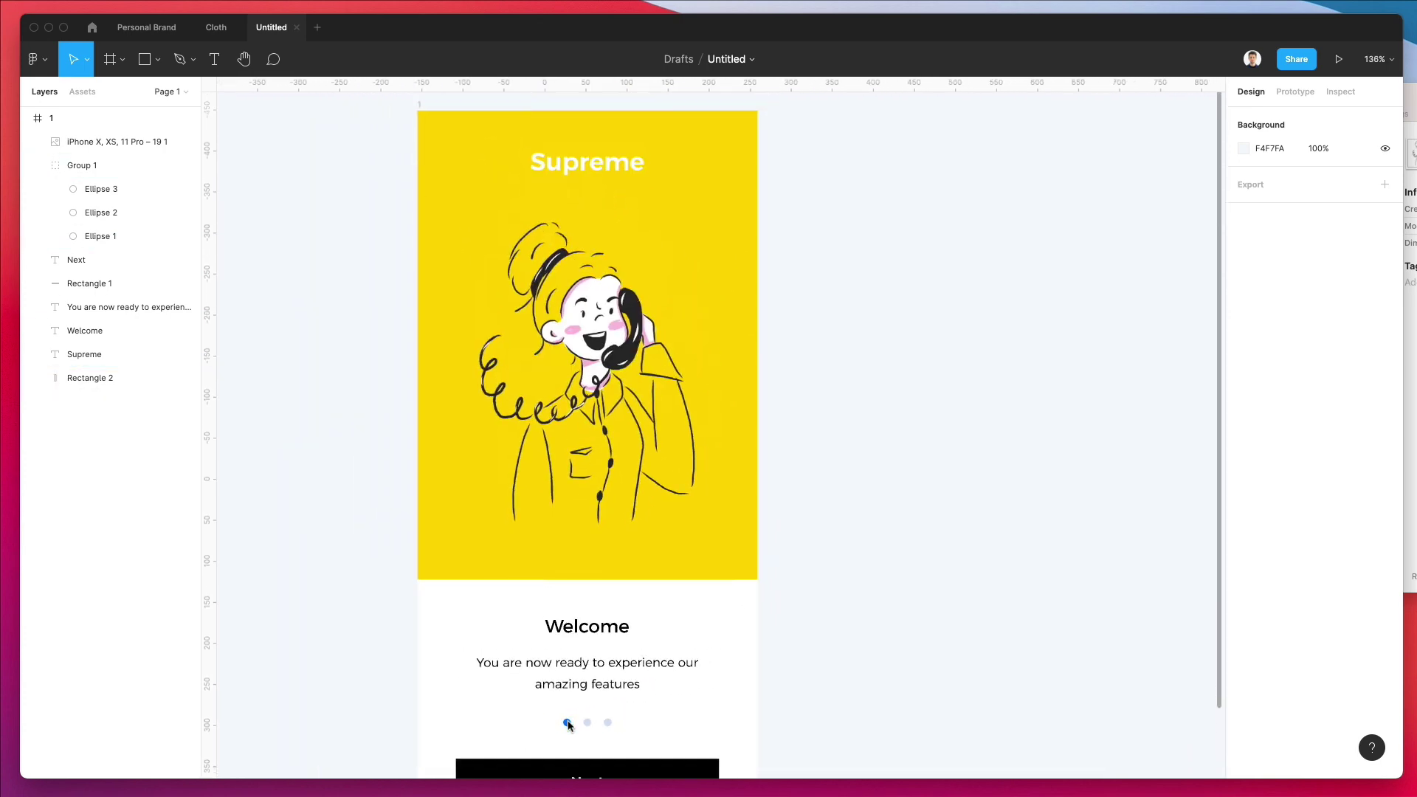
scroll(567, 725, "down", 3, "ctrl")
scroll(571, 380, "down", 2)
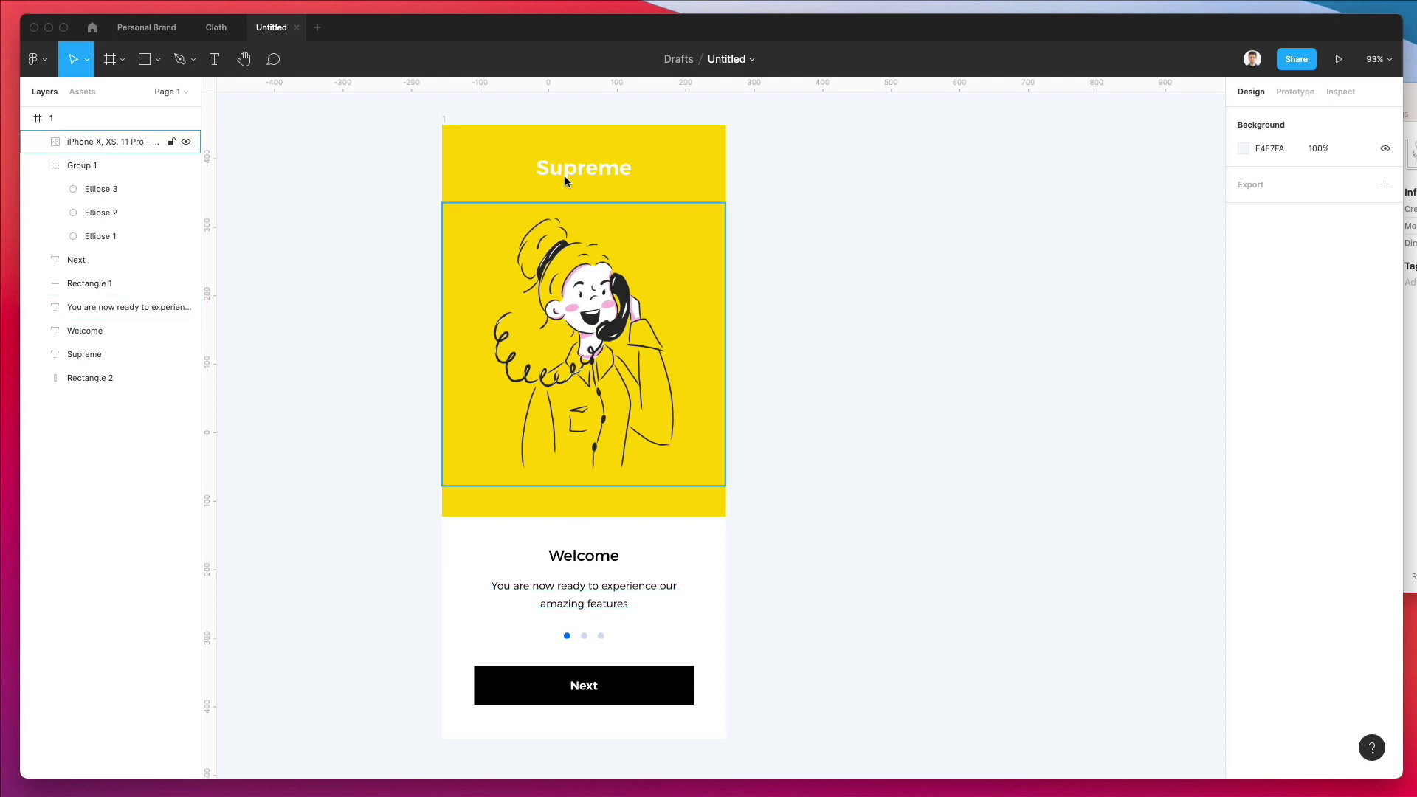
left_click(444, 120)
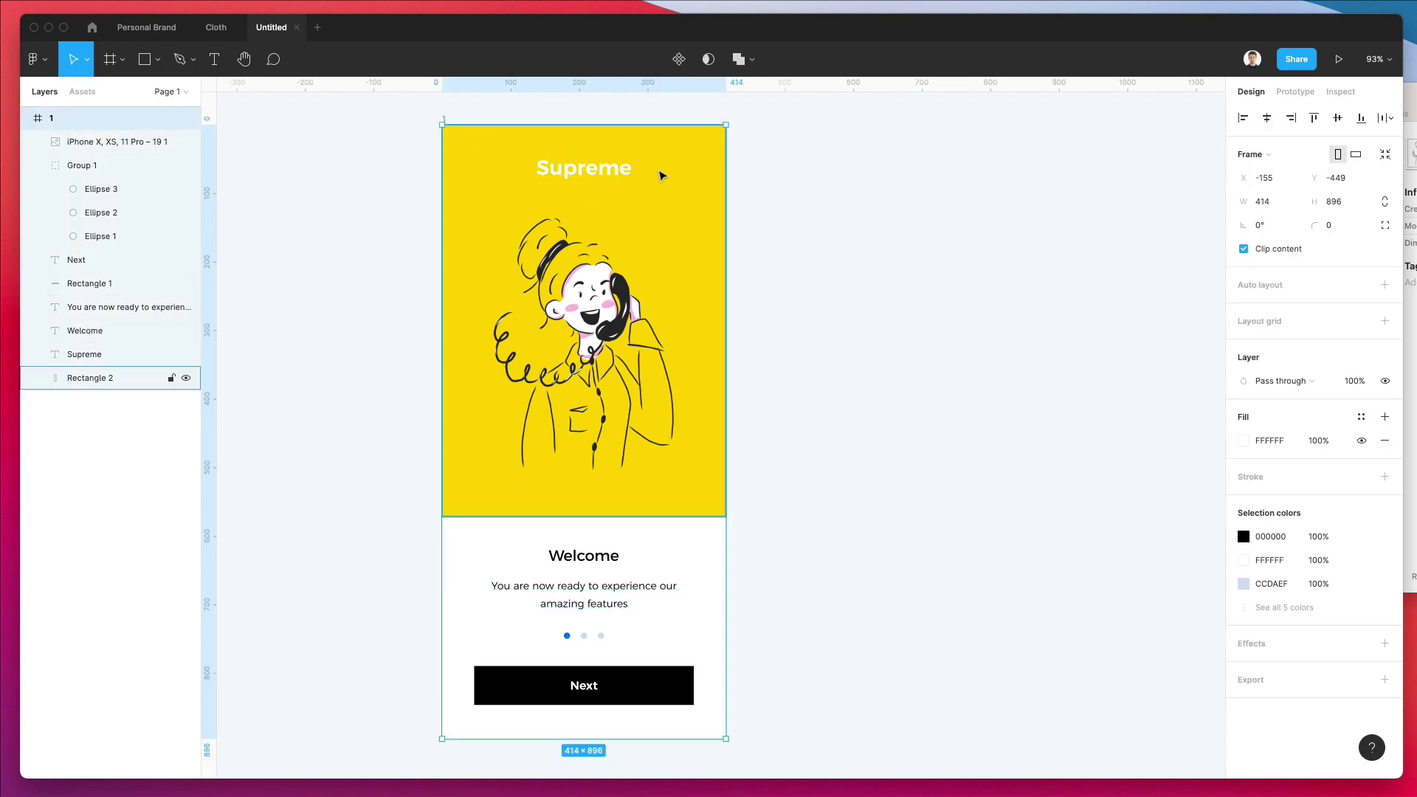
left_click_drag(661, 174, 969, 211, "alt")
scroll(965, 212, "right", 3)
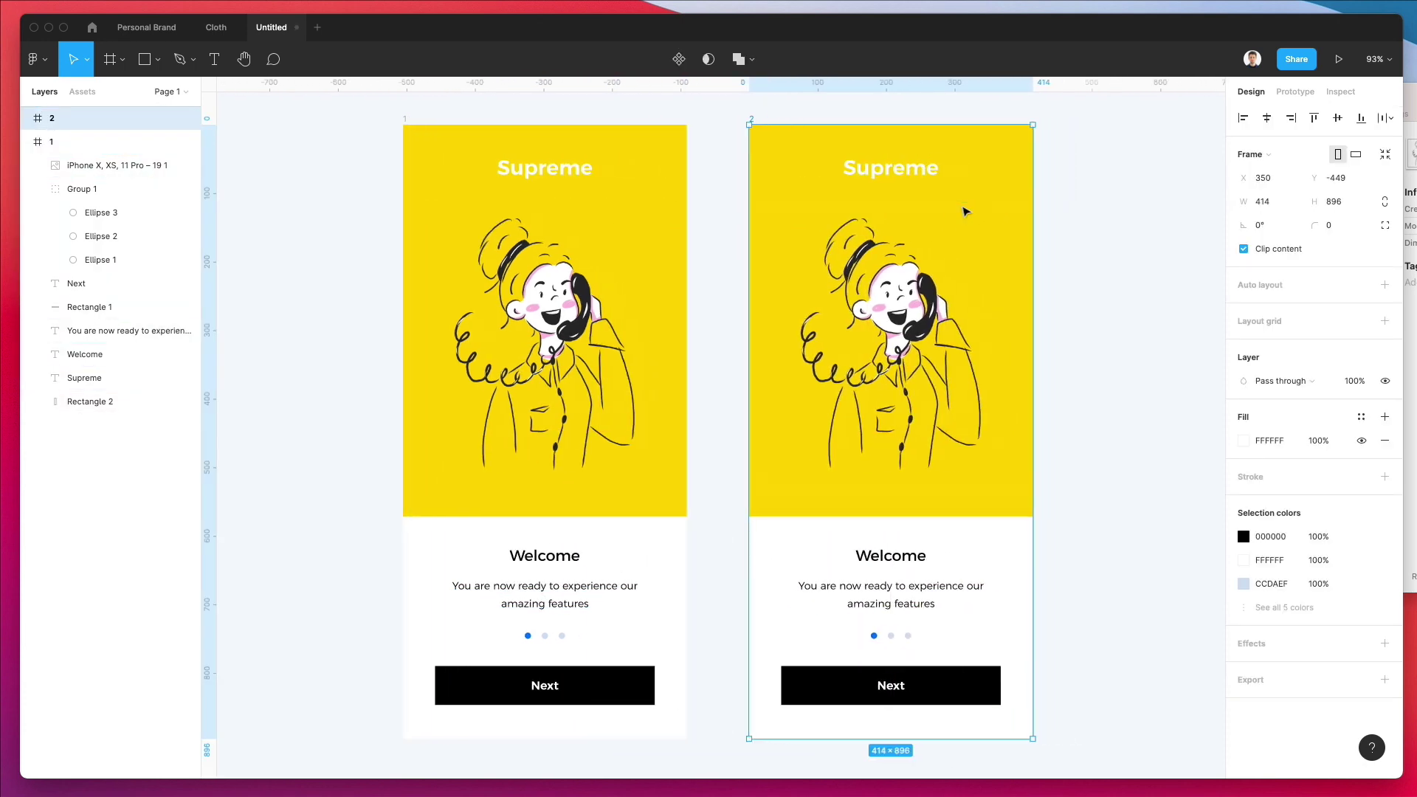
left_click(1090, 264)
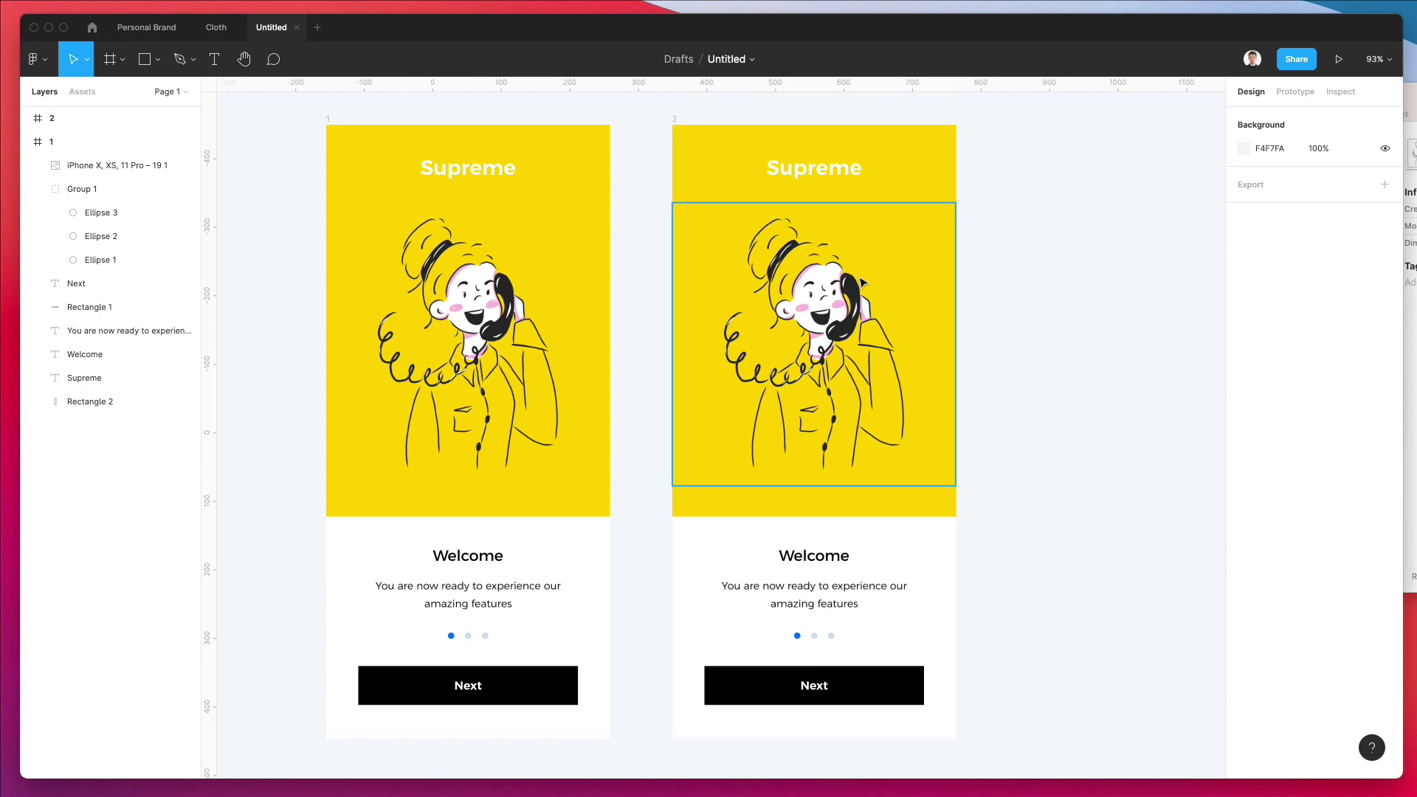
Delete the illustration from frame 2 and shorten its yellow rectangle to about 414 × 373 px
left_click(860, 280)
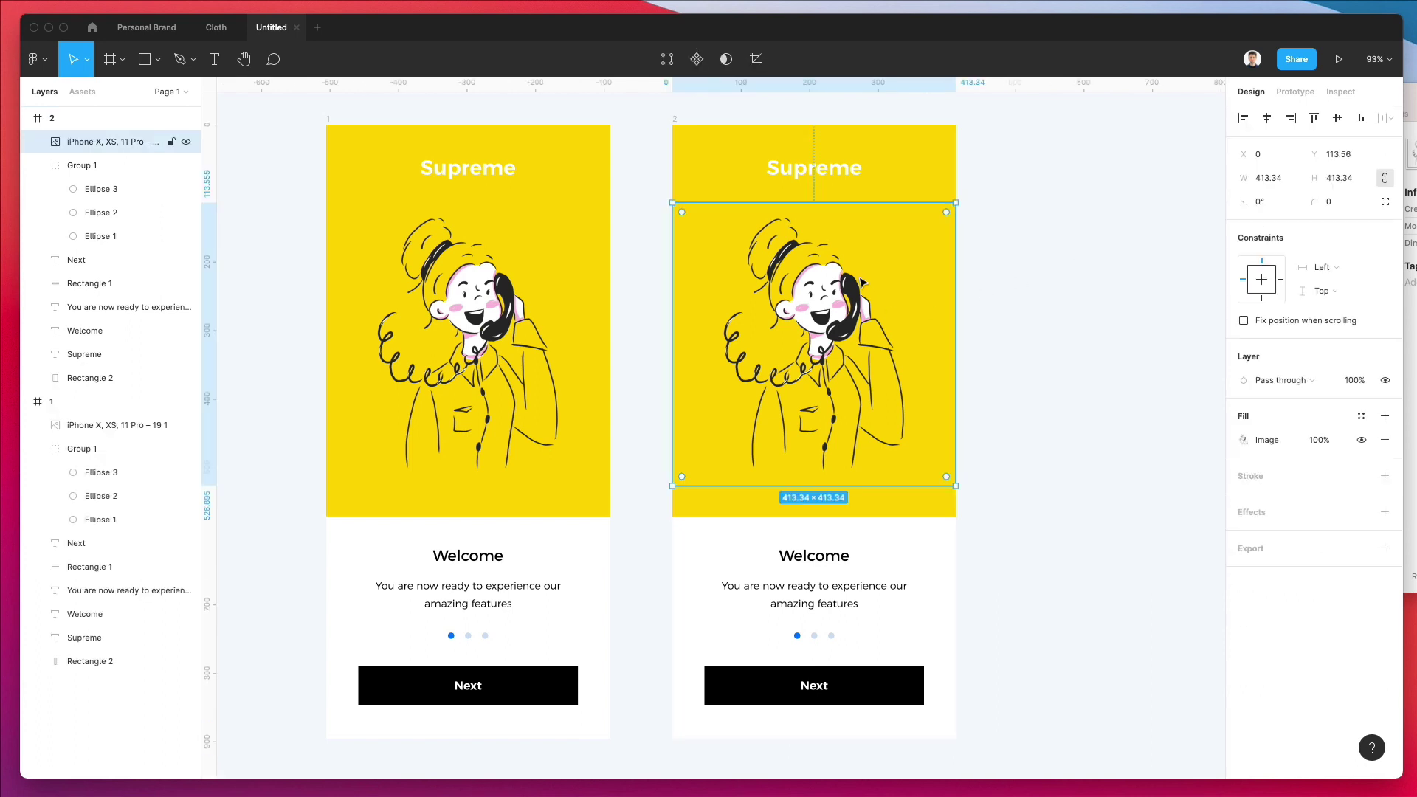
key("Delete")
left_click(829, 363)
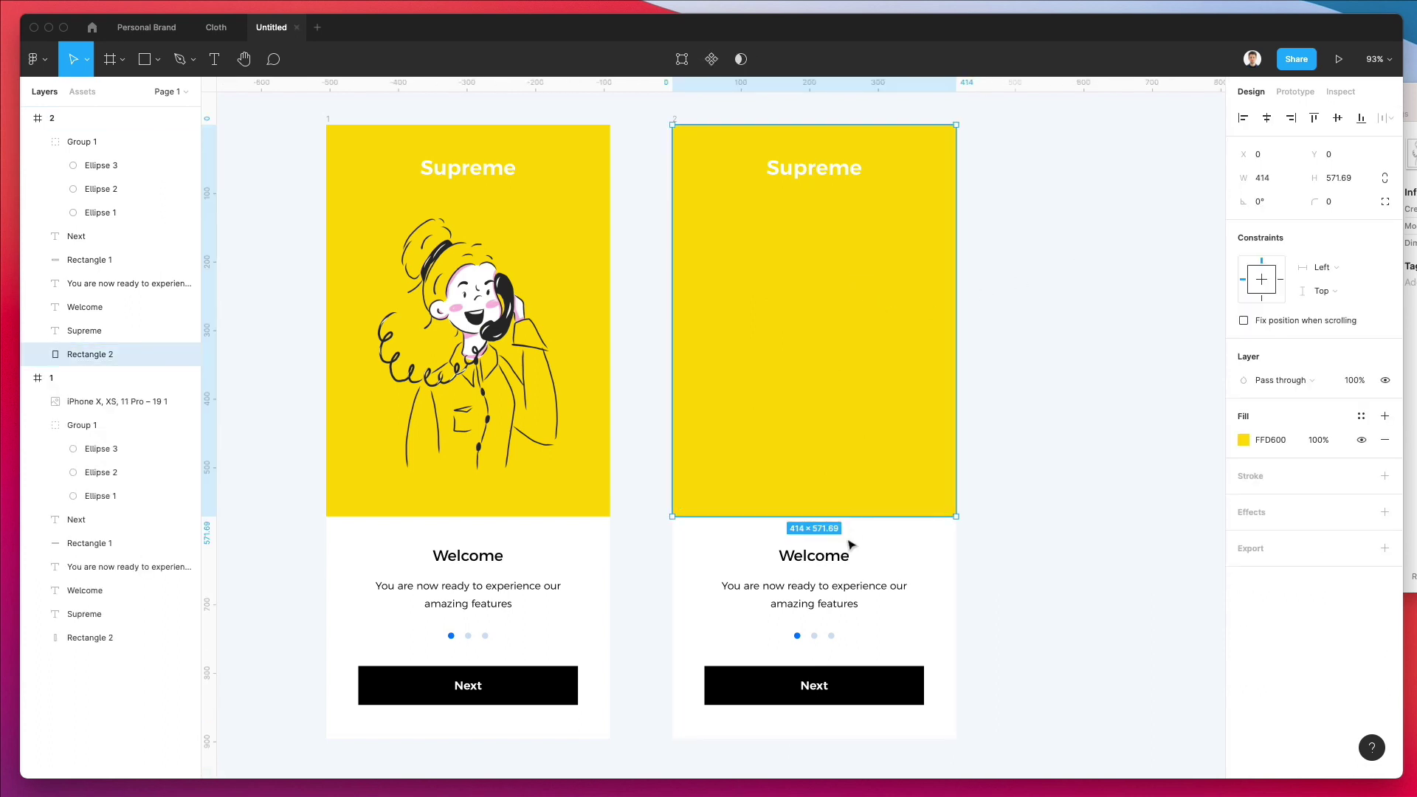
left_click_drag(828, 516, 828, 380)
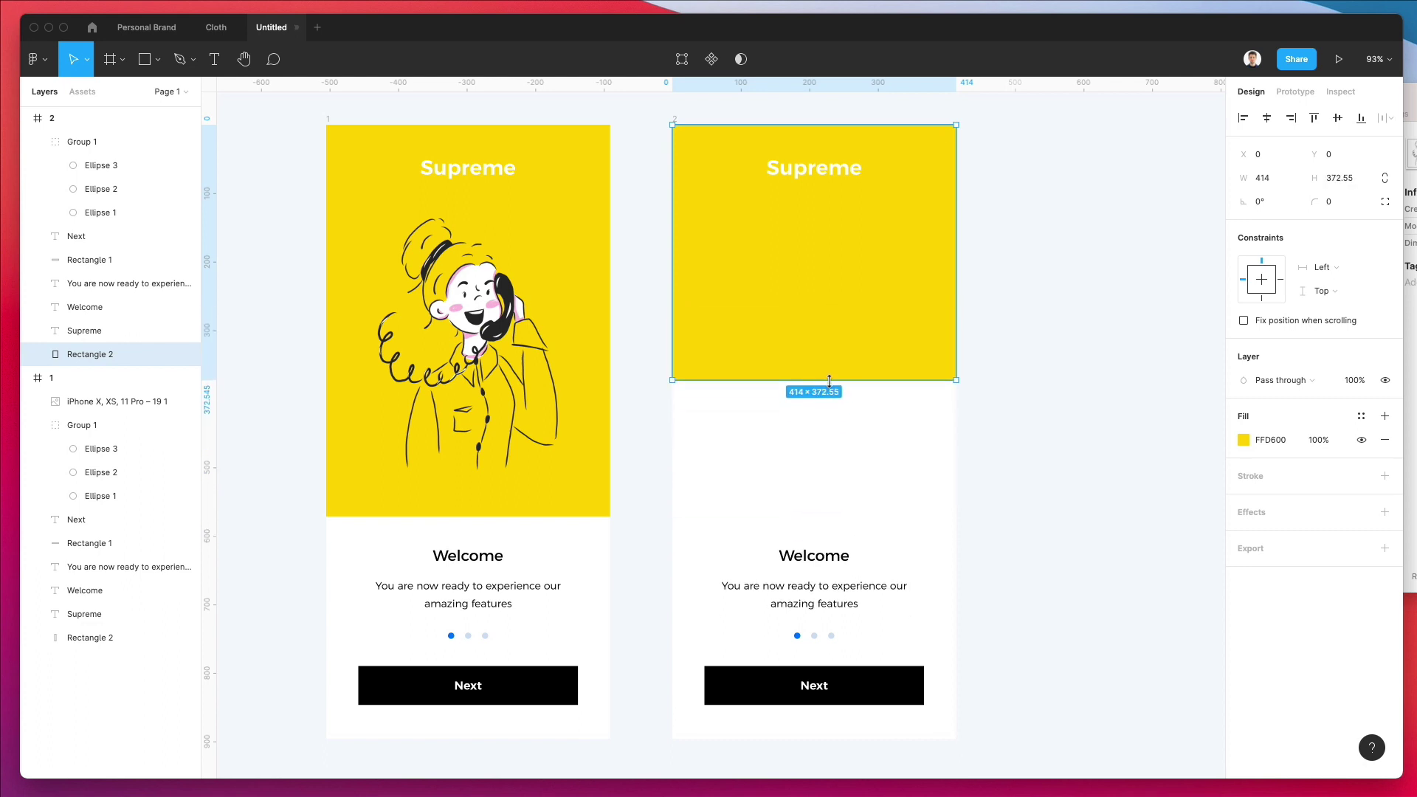
Recolour frame 1's Supreme title to the dark 242424 sampled from the illustration's phone handset
left_click(473, 169)
key("i")
left_click(500, 288)
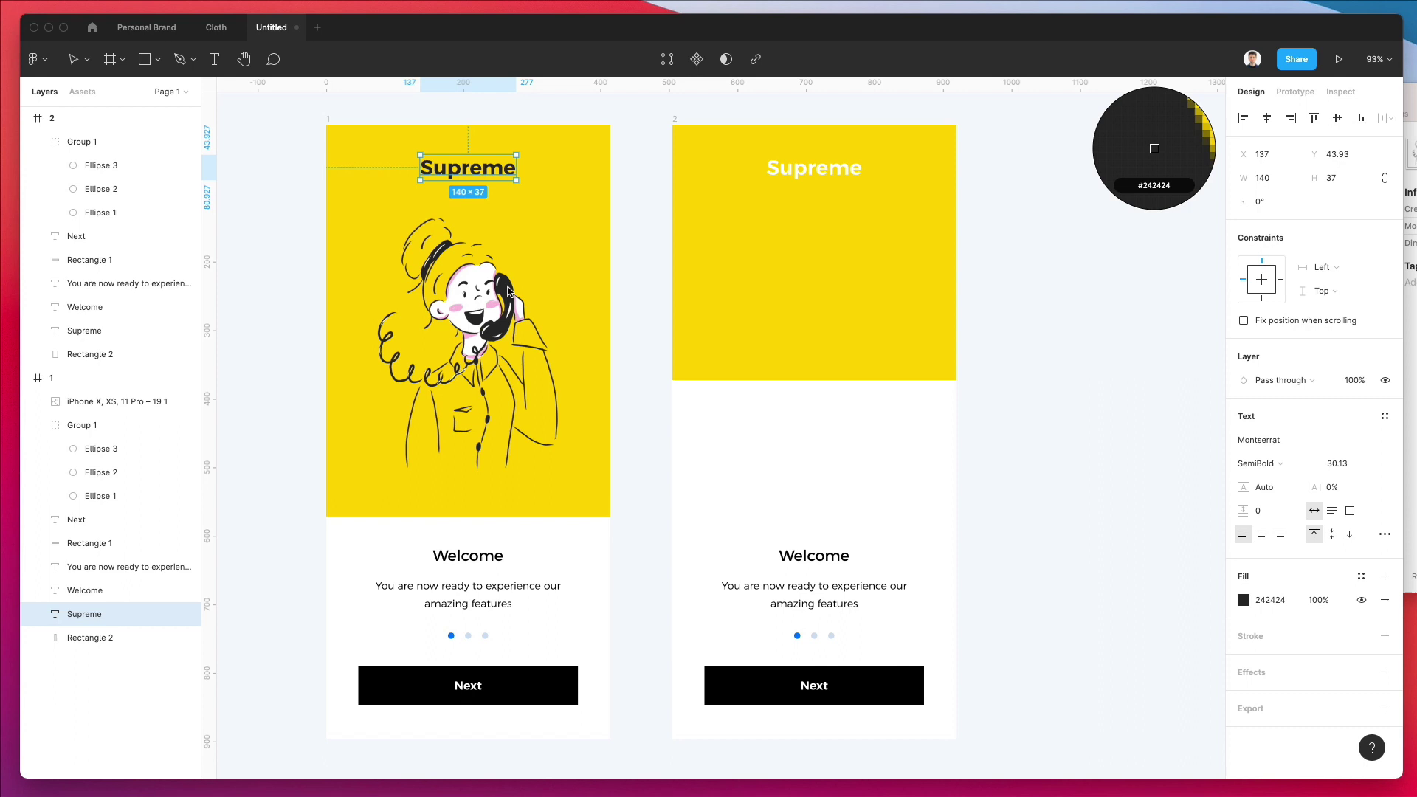
left_click(646, 131)
Replace frame 2's Supreme title with "Day 2 of 23" at font size 22
left_click(821, 175)
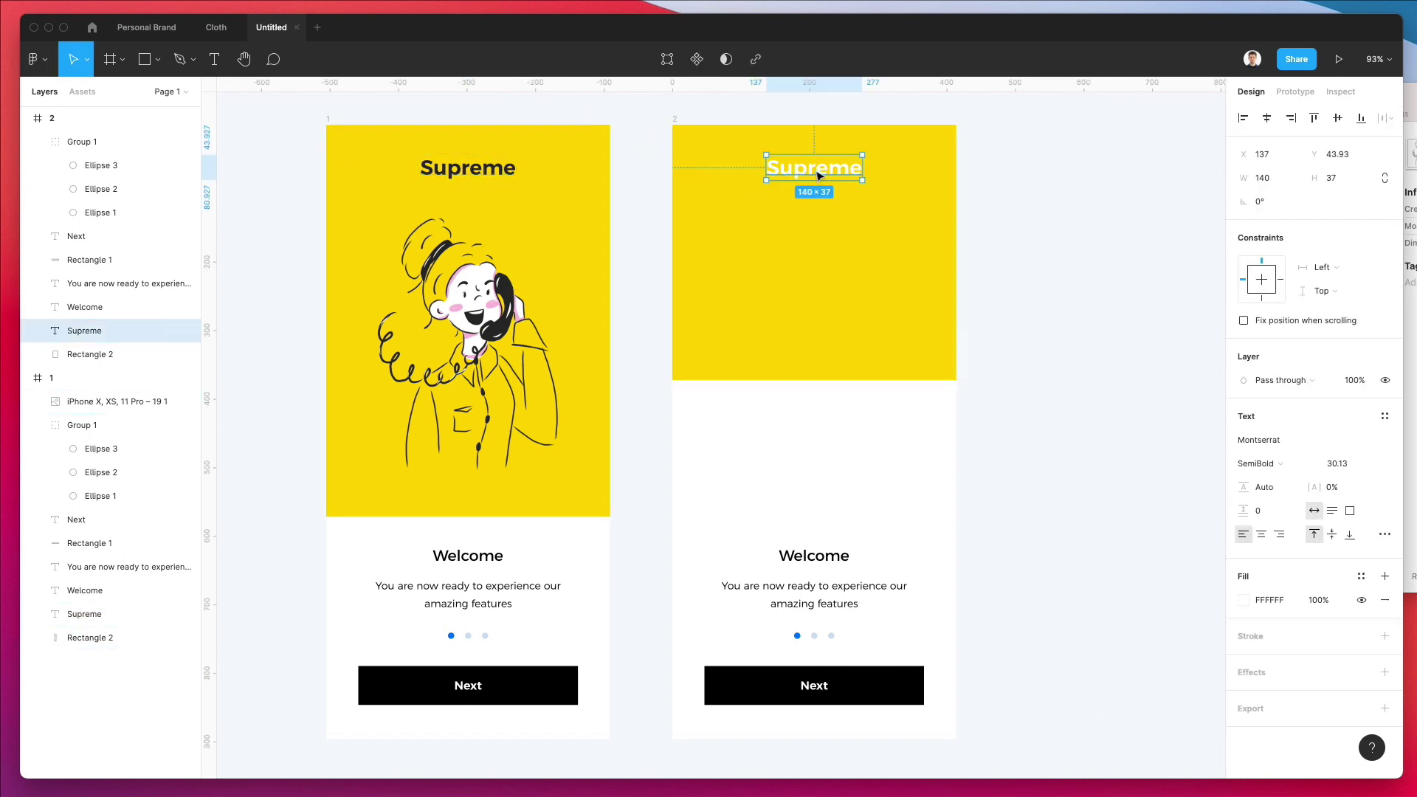
double_click(816, 170)
type("Day 2")
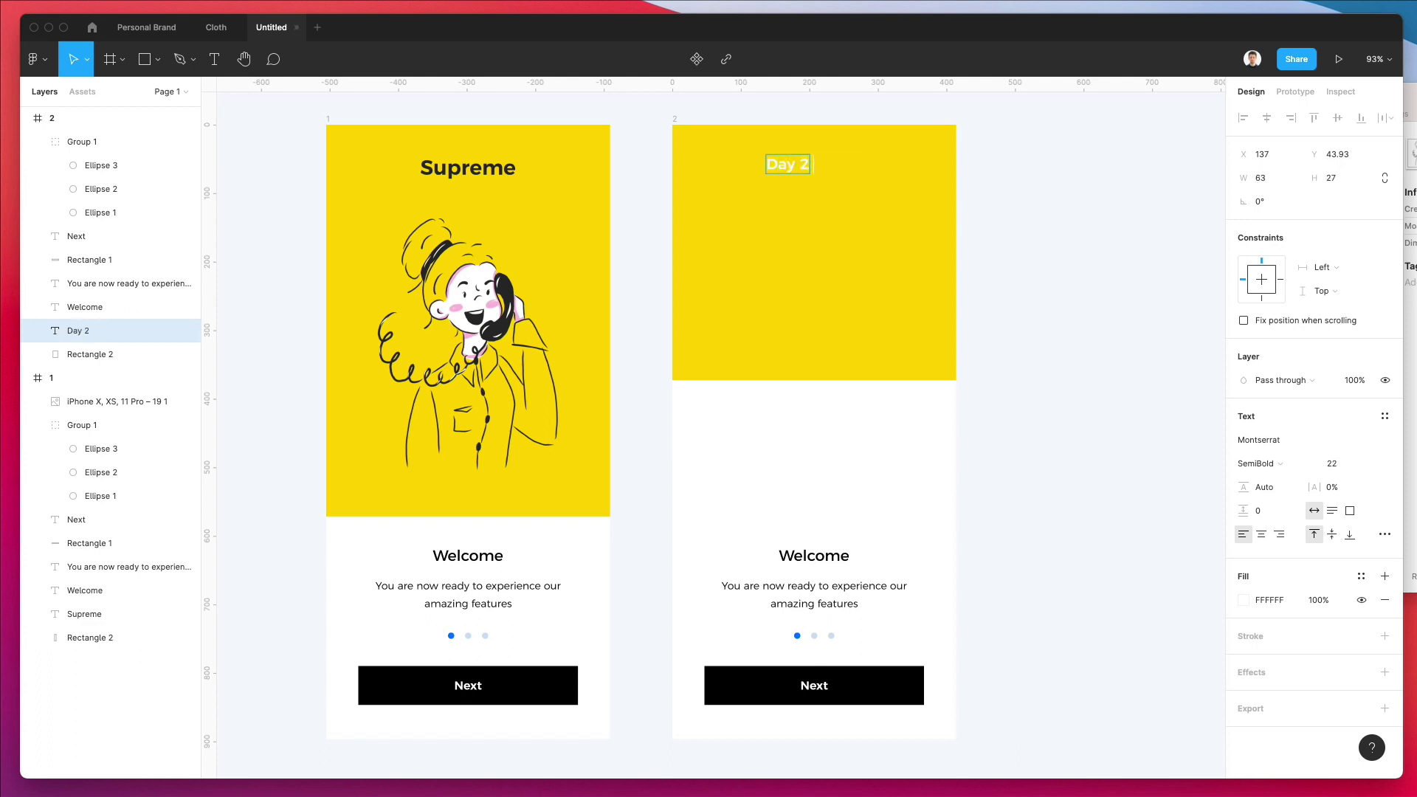
type(" of 23")
key("Escape")
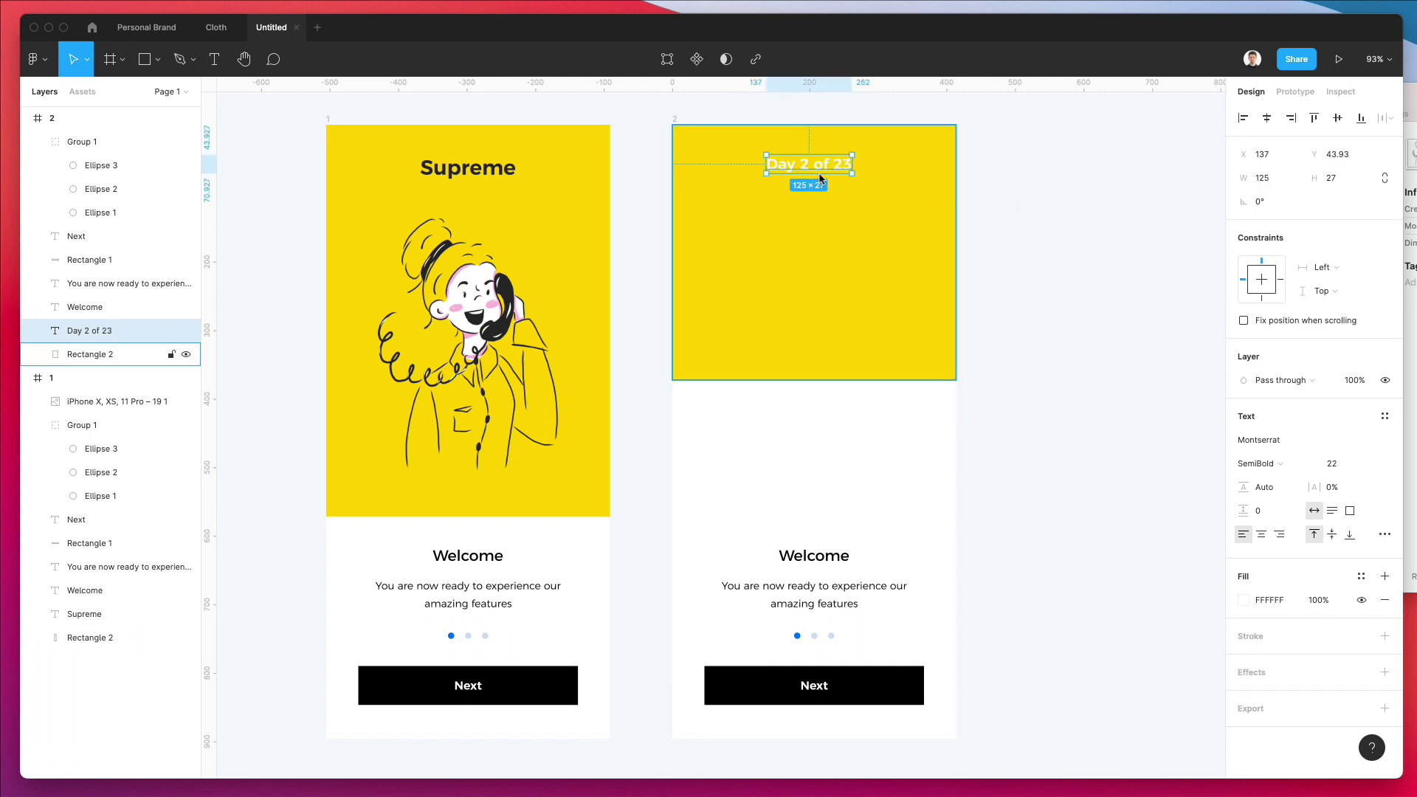
Move the "Day 2 of 23" text to about X 47, Y 159 and fill it with the Next button's black, 000000
left_click_drag(811, 168, 749, 252)
key("i")
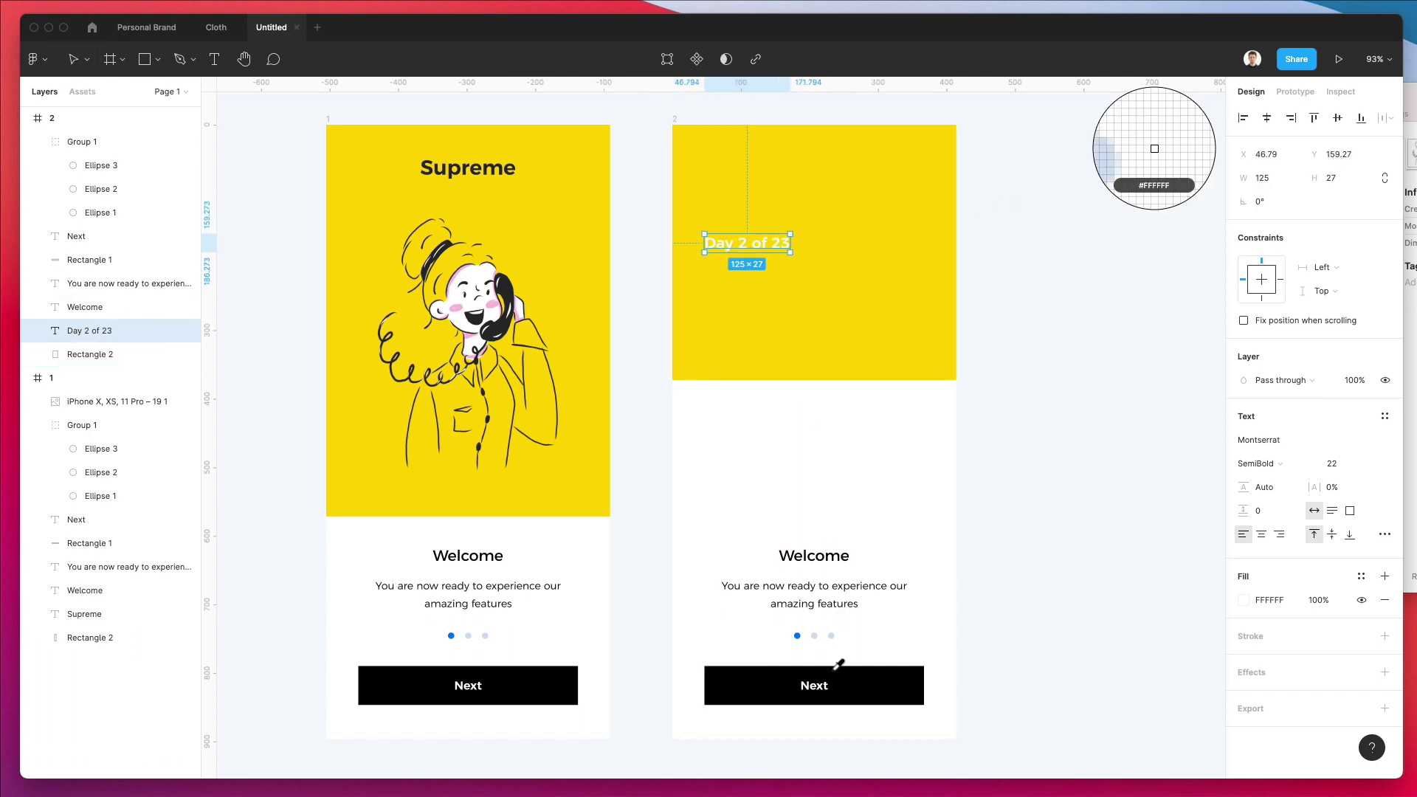
left_click(744, 688)
left_click(1060, 202)
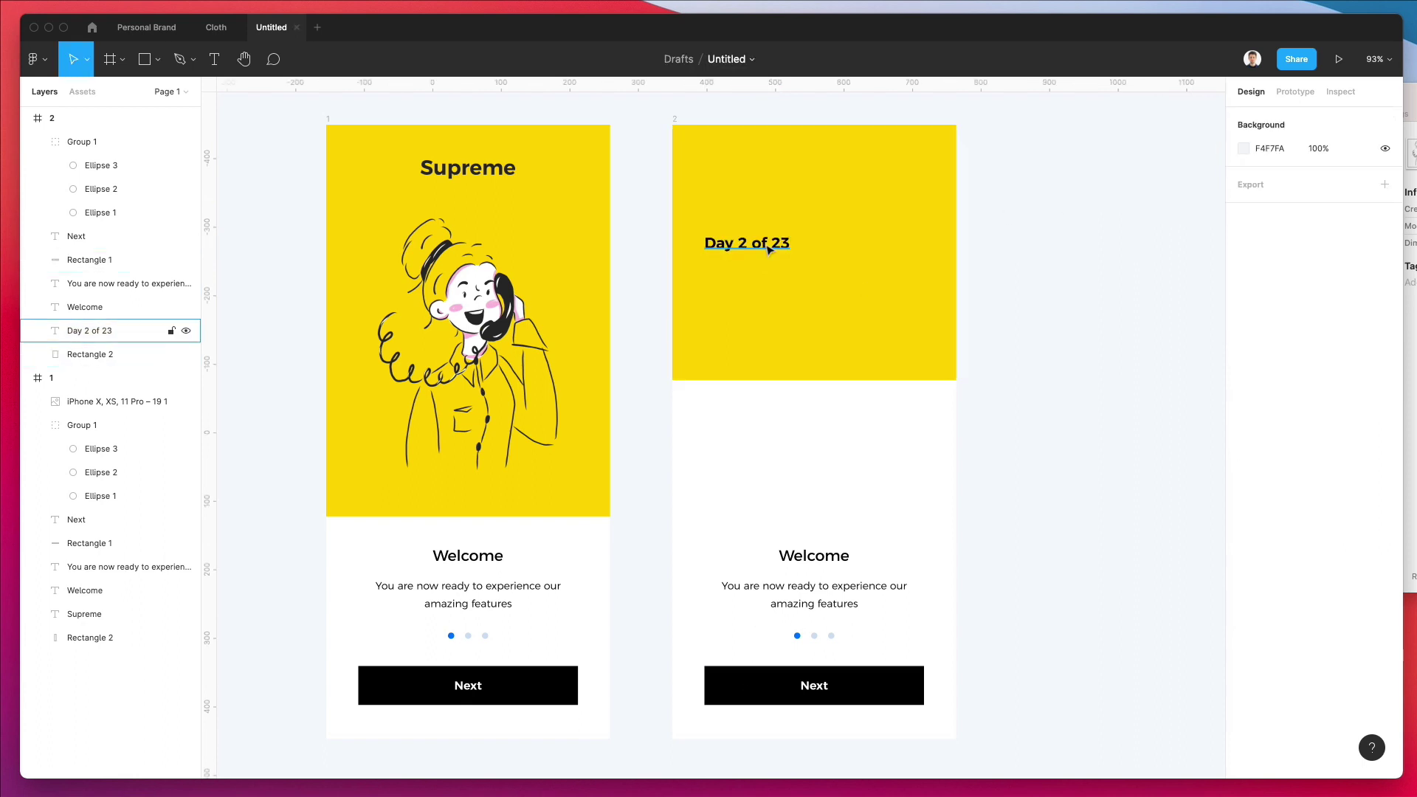
Duplicate the "Day 2 of 23" text just below itself and set the copy's font size to 52
left_click_drag(768, 249, 768, 284)
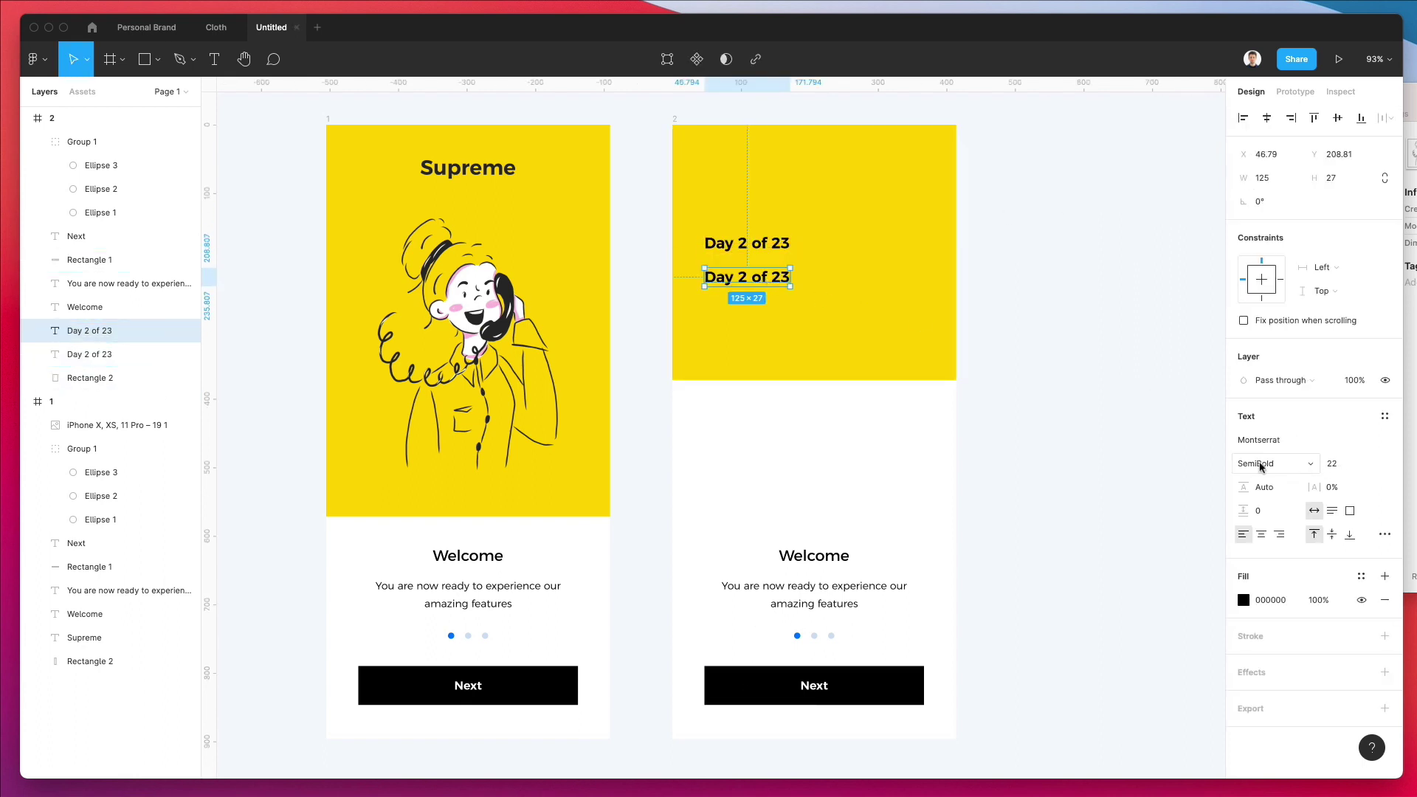
left_click(1332, 463)
key("shift+Up")
key("shift+Up")
key("shift+Up")
key("shift+Up")
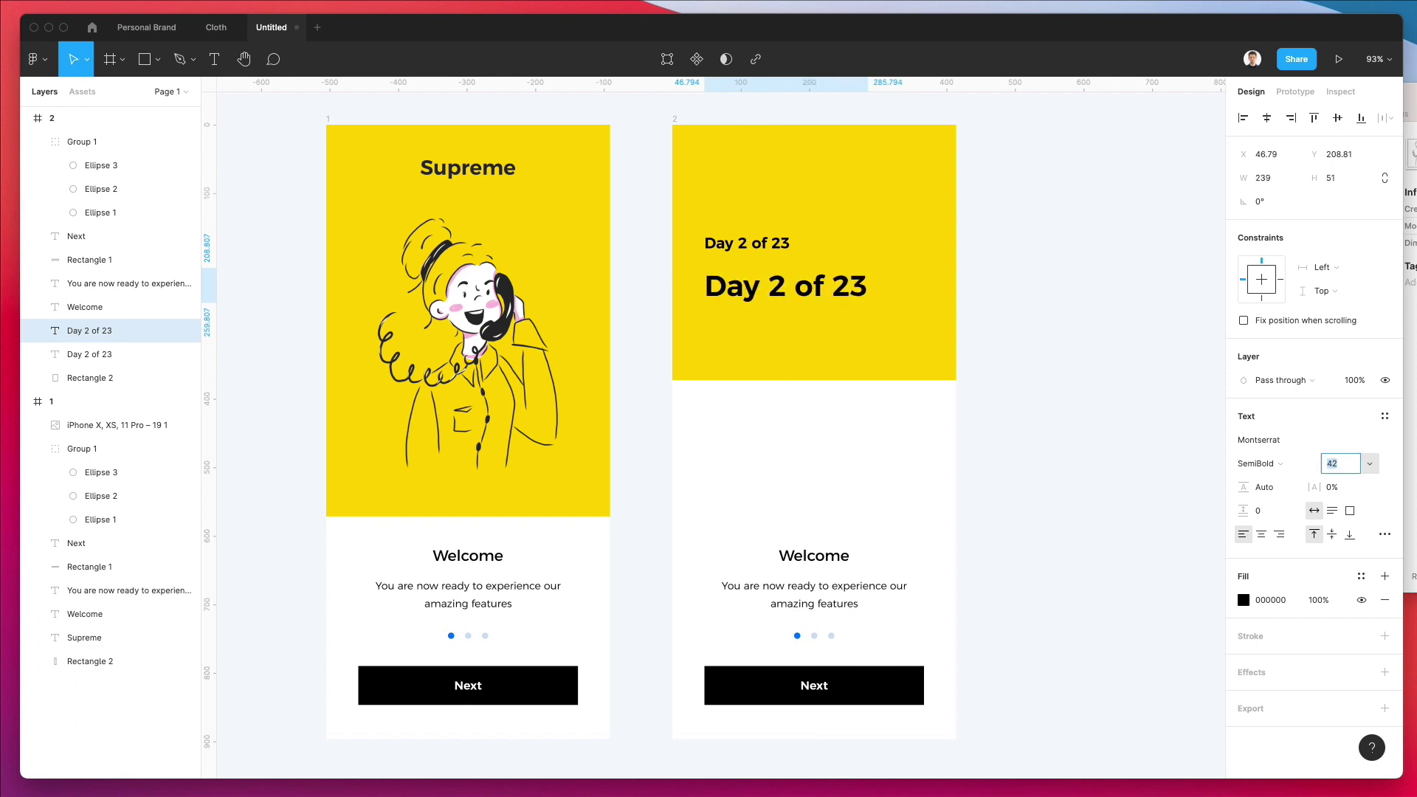
key("shift+Down")
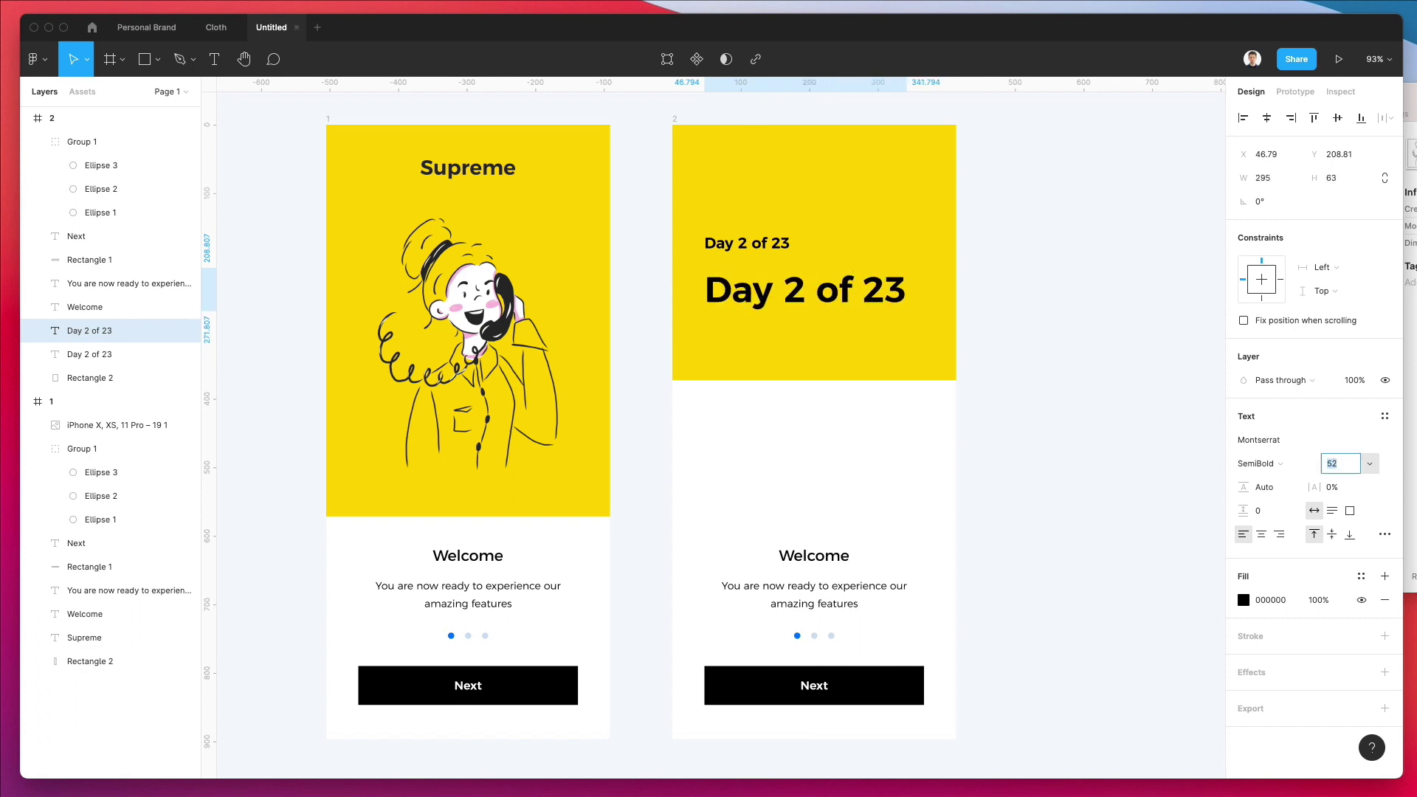
Change the large copied text to "Overview" and scale it up proportionally to about 305 × 78 px
double_click(769, 276)
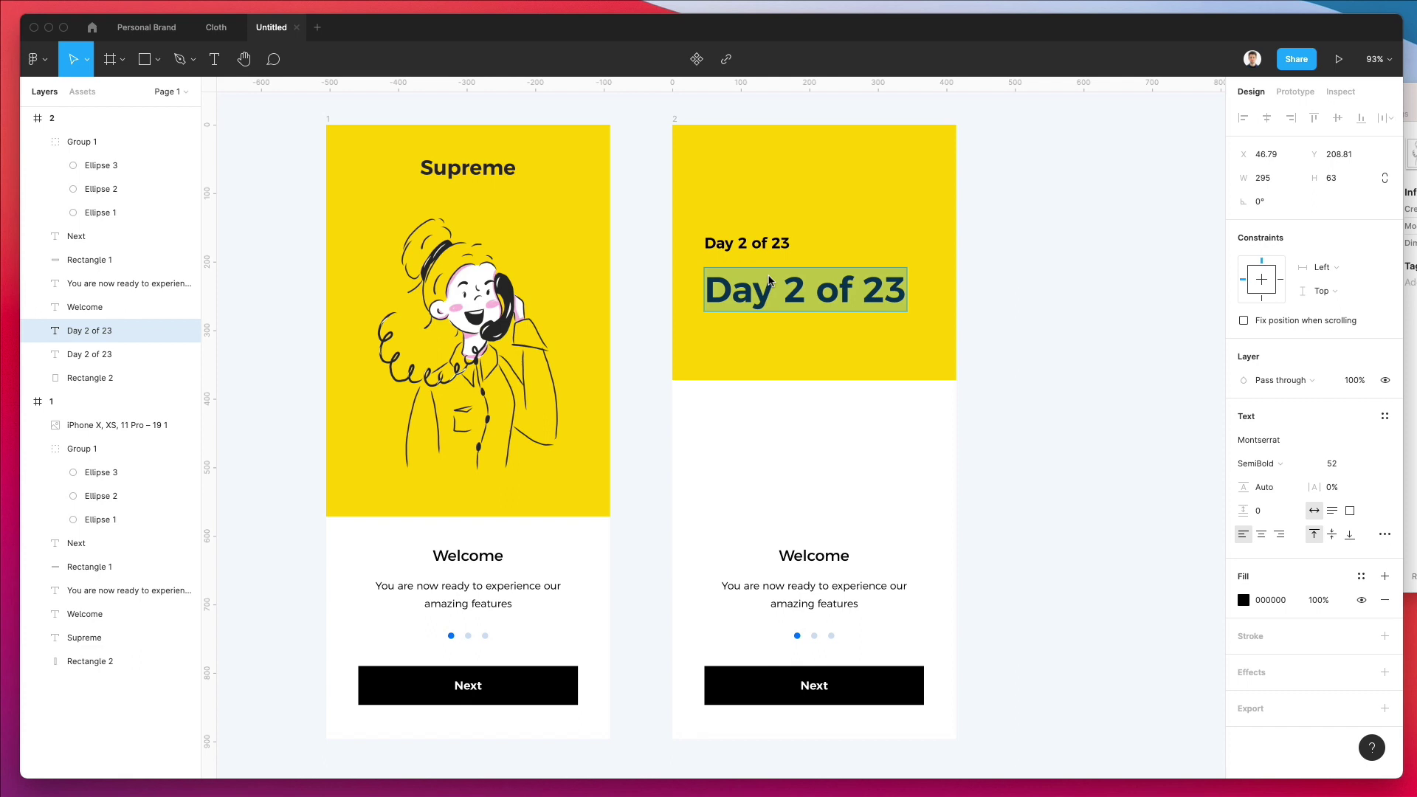
type("Overview")
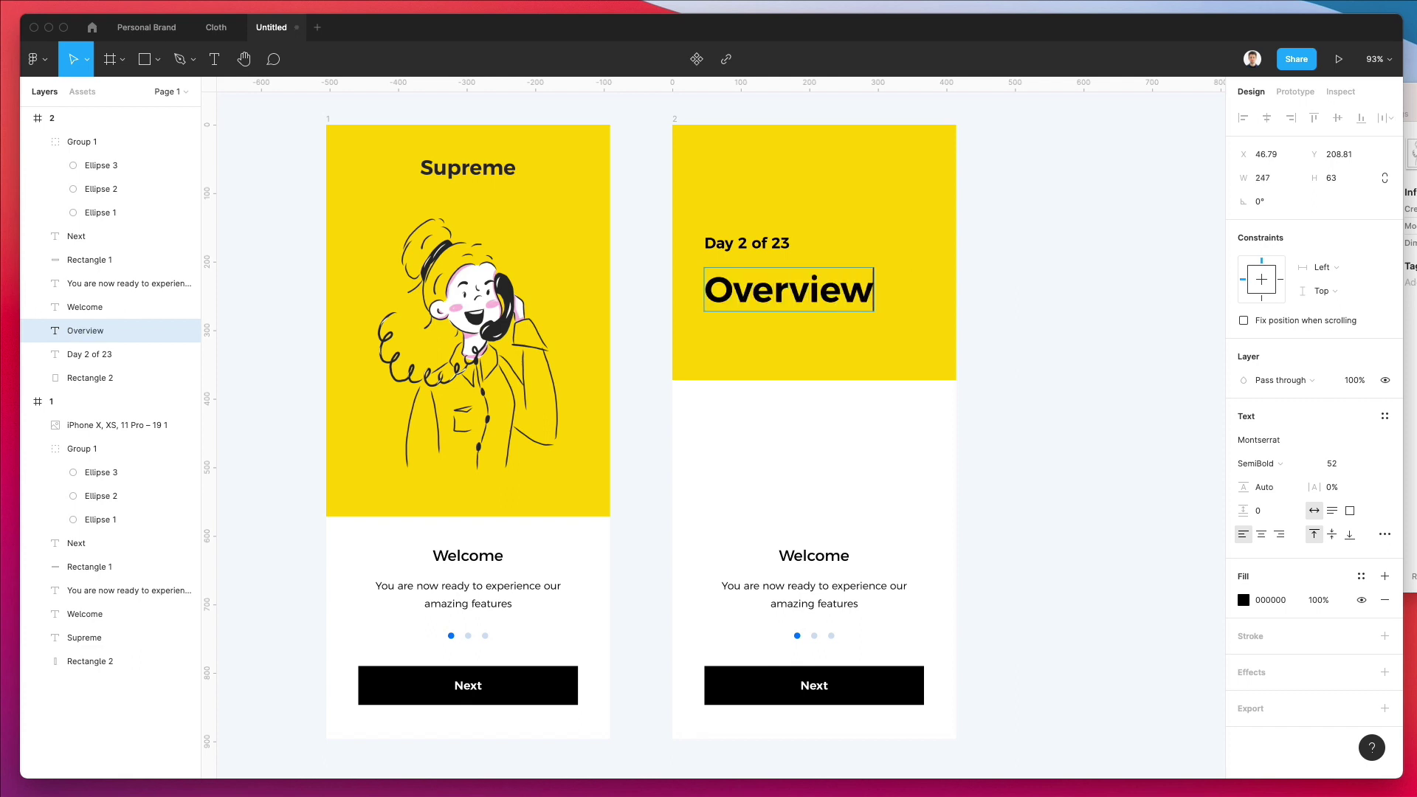
key("Escape")
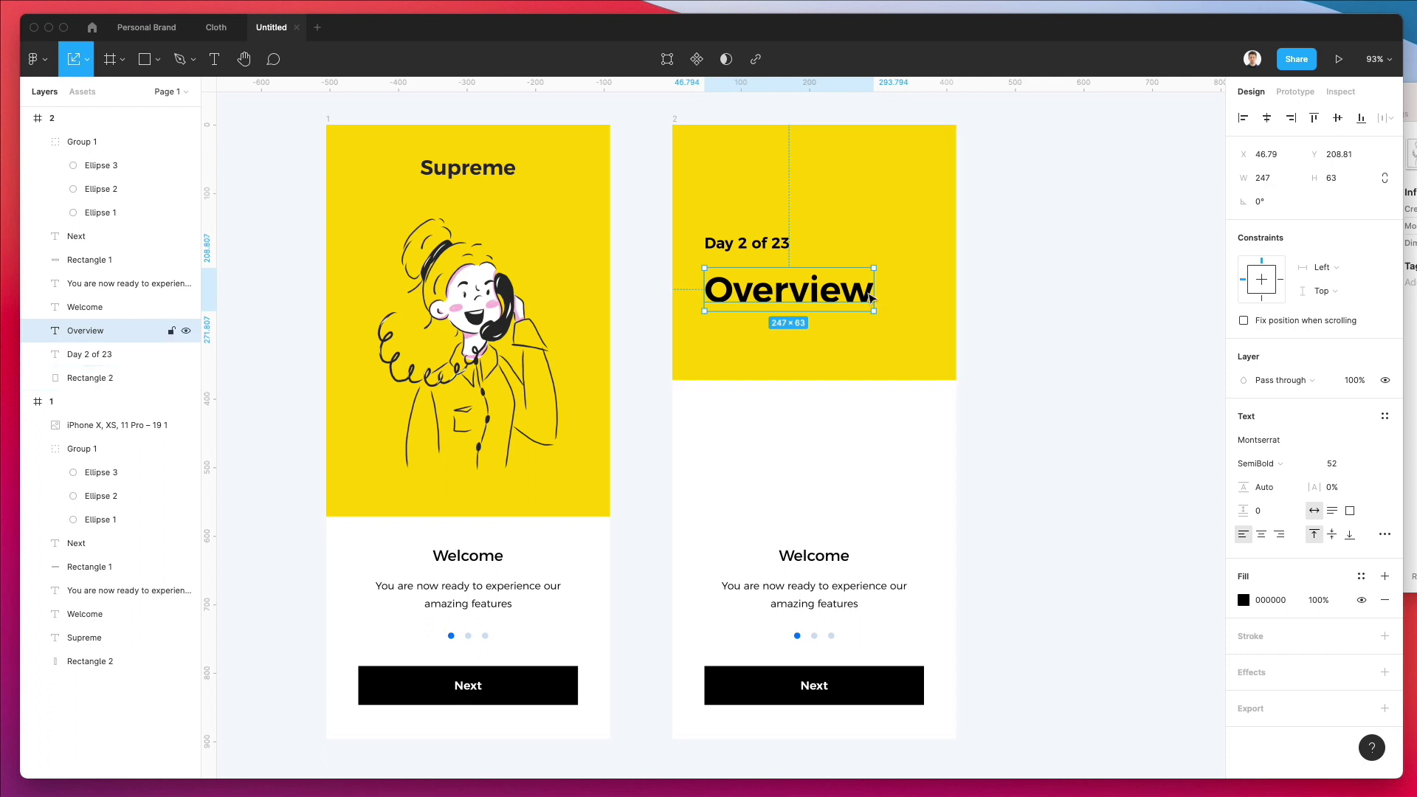
left_click_drag(874, 289, 913, 291)
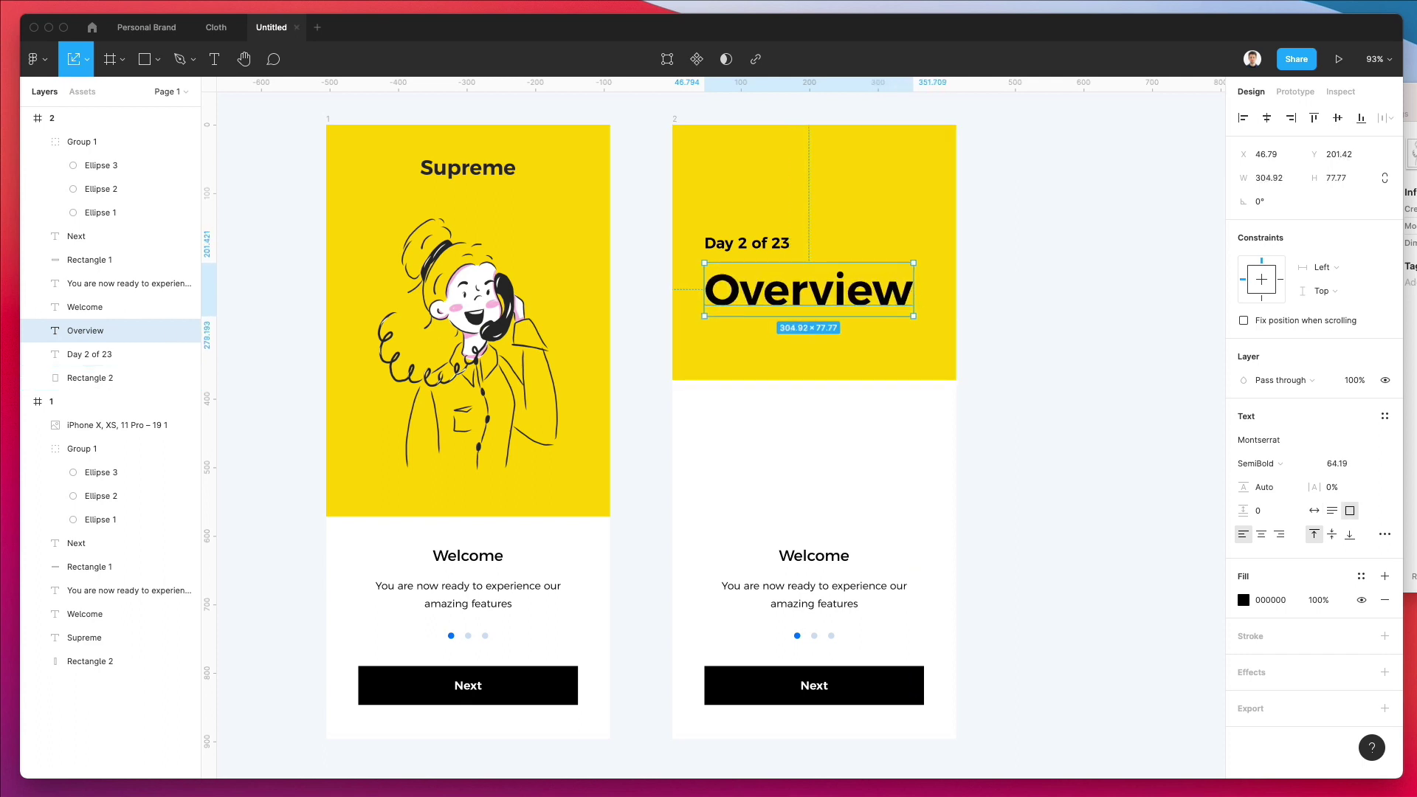
Try the Regular weight on the Overview heading and undo the change
left_click(1265, 464)
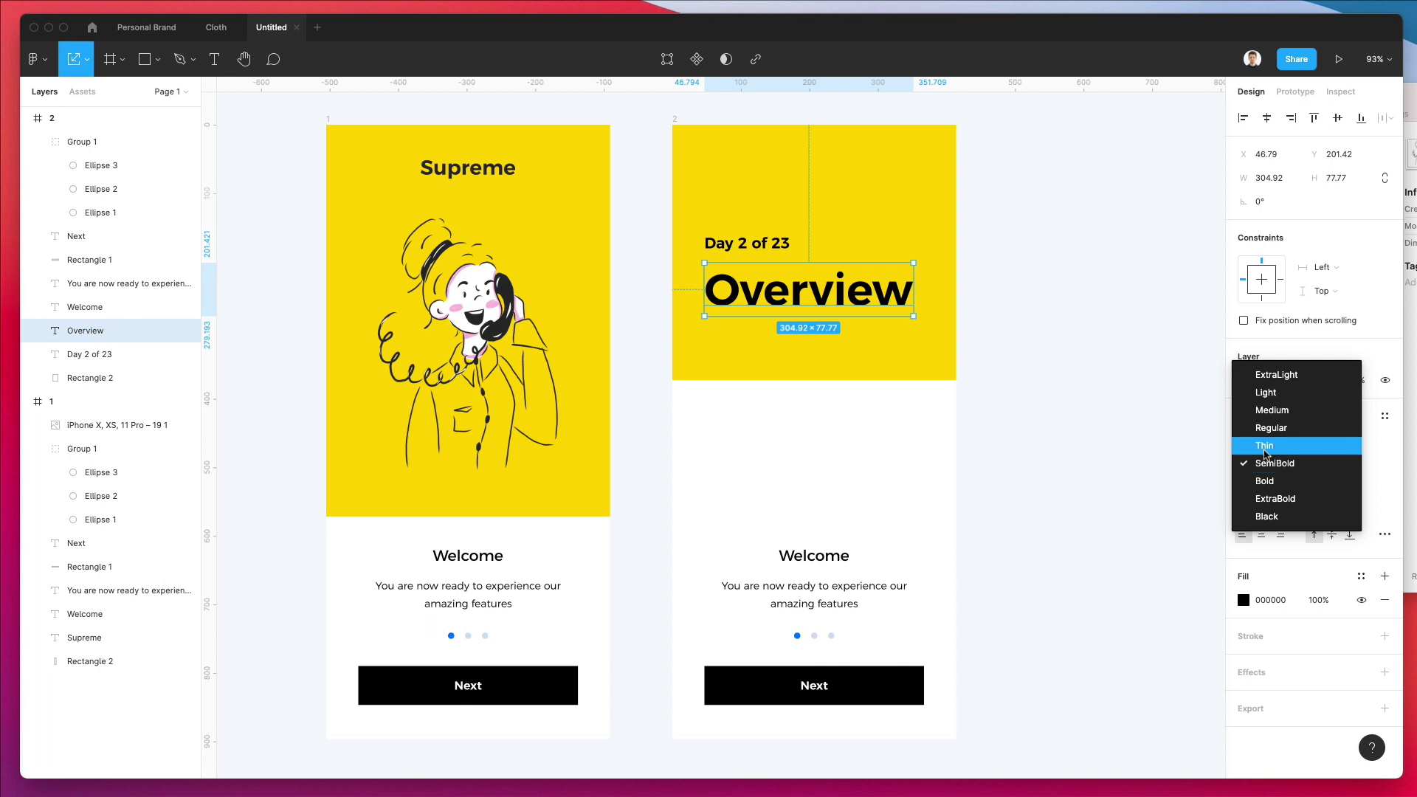
left_click(1269, 428)
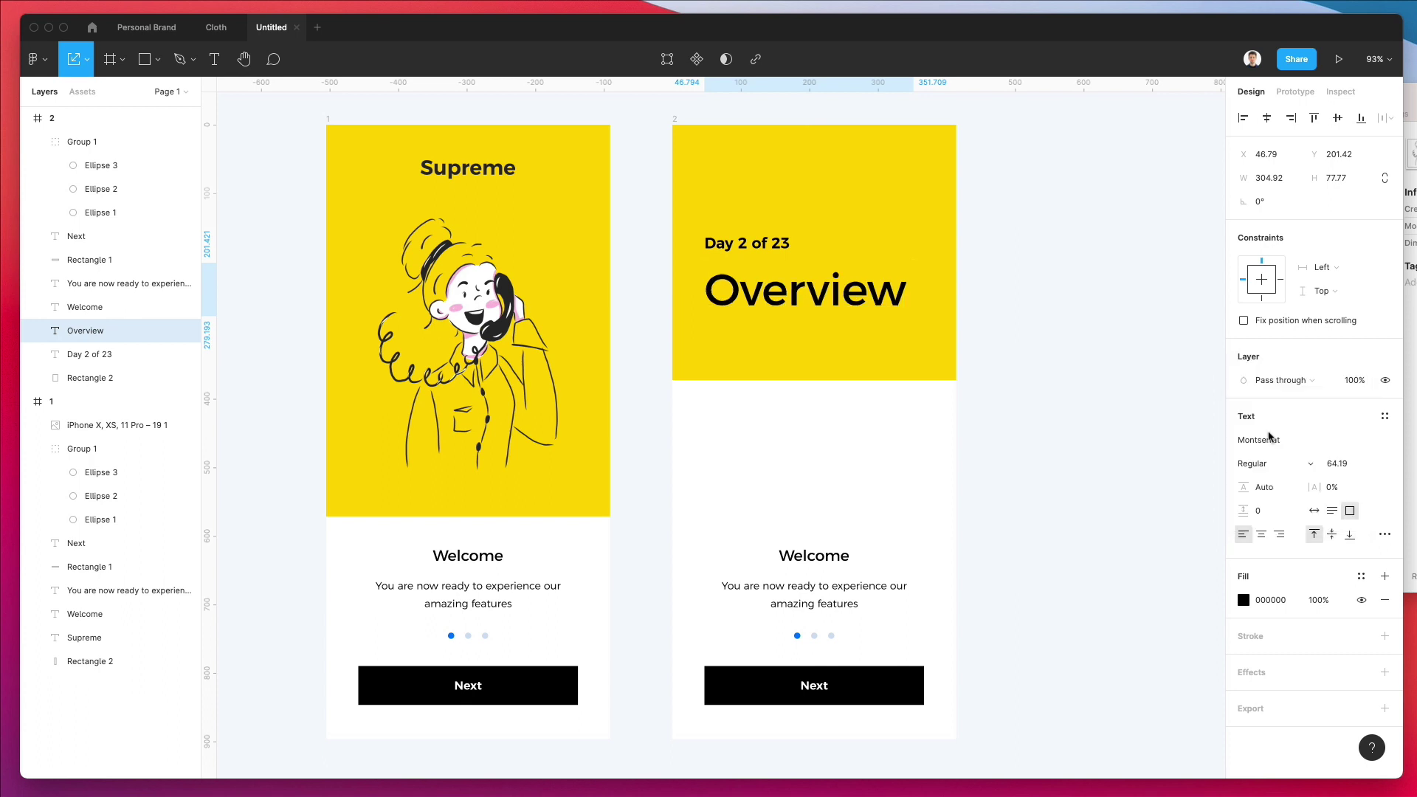
key("super+z")
left_click(1060, 272)
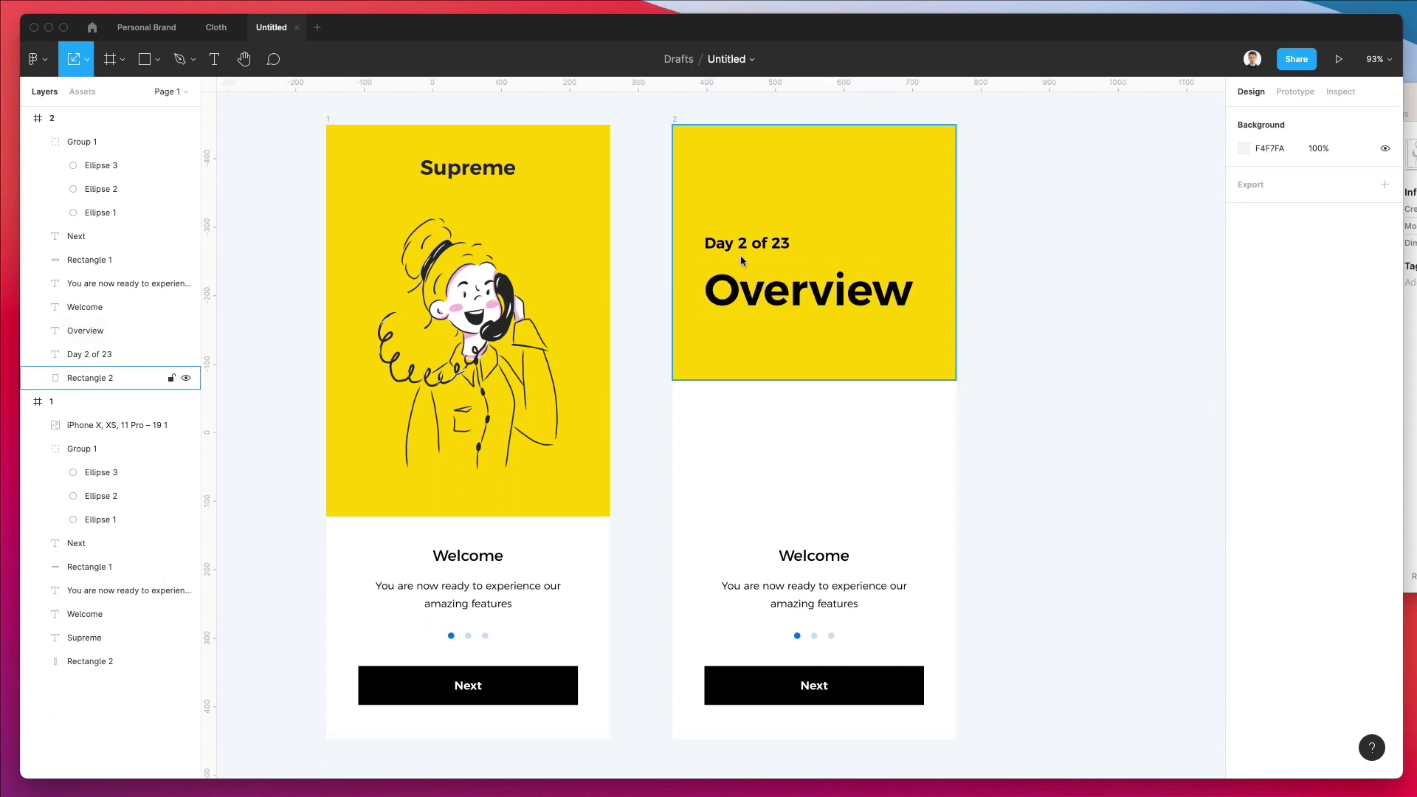
Set the "Day 2 of 23" text to the Light weight and move it down closer to the Overview heading
left_click(766, 247)
left_click(1282, 464)
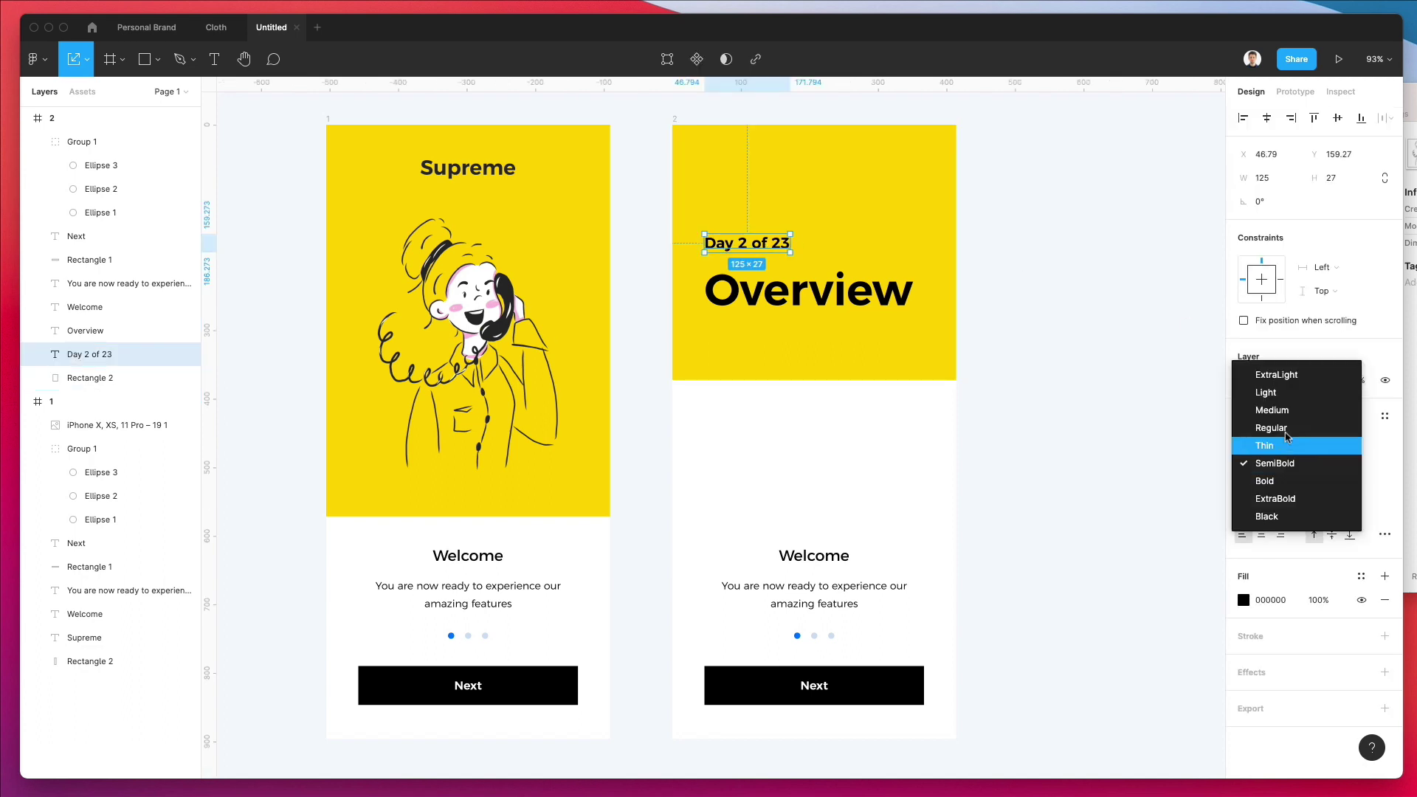
left_click(1272, 428)
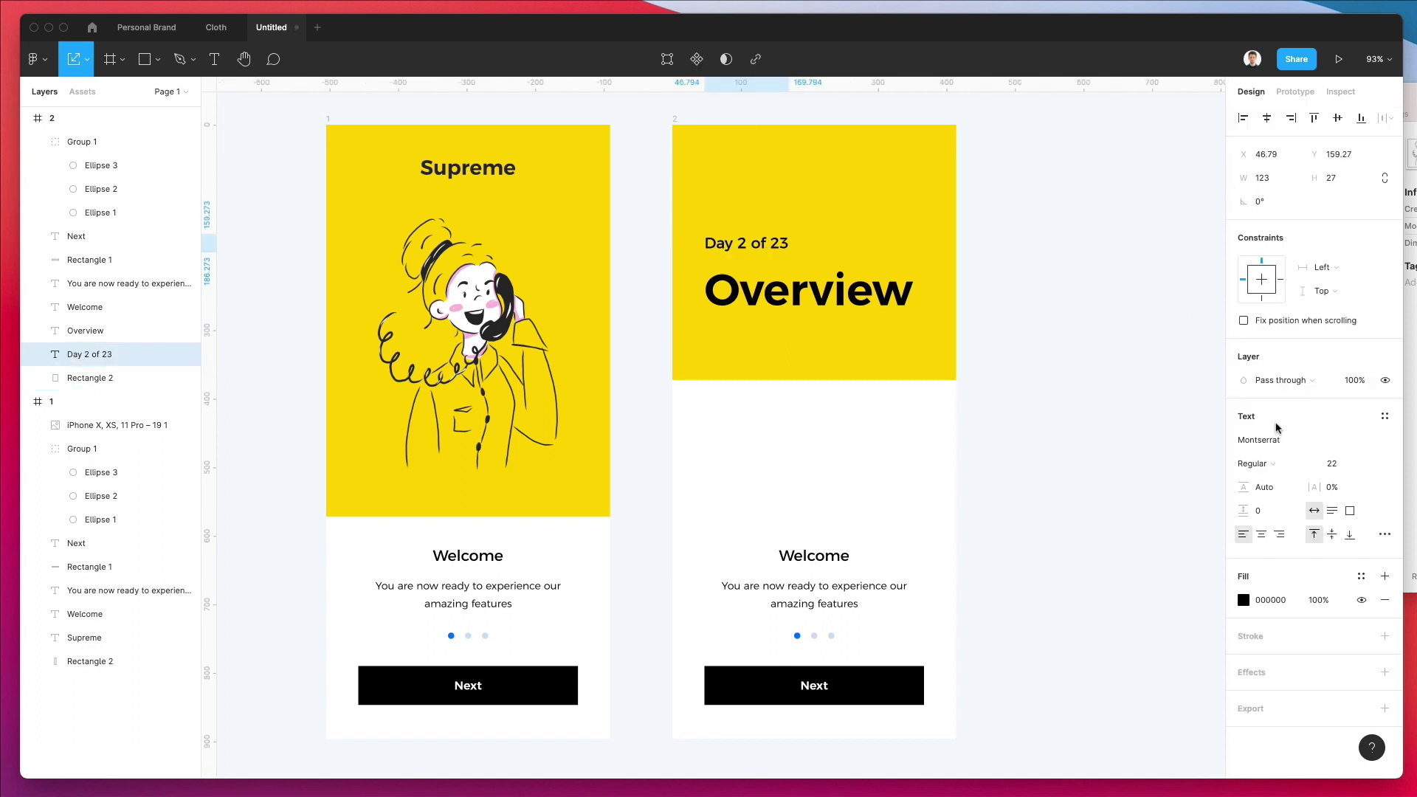
left_click(1253, 464)
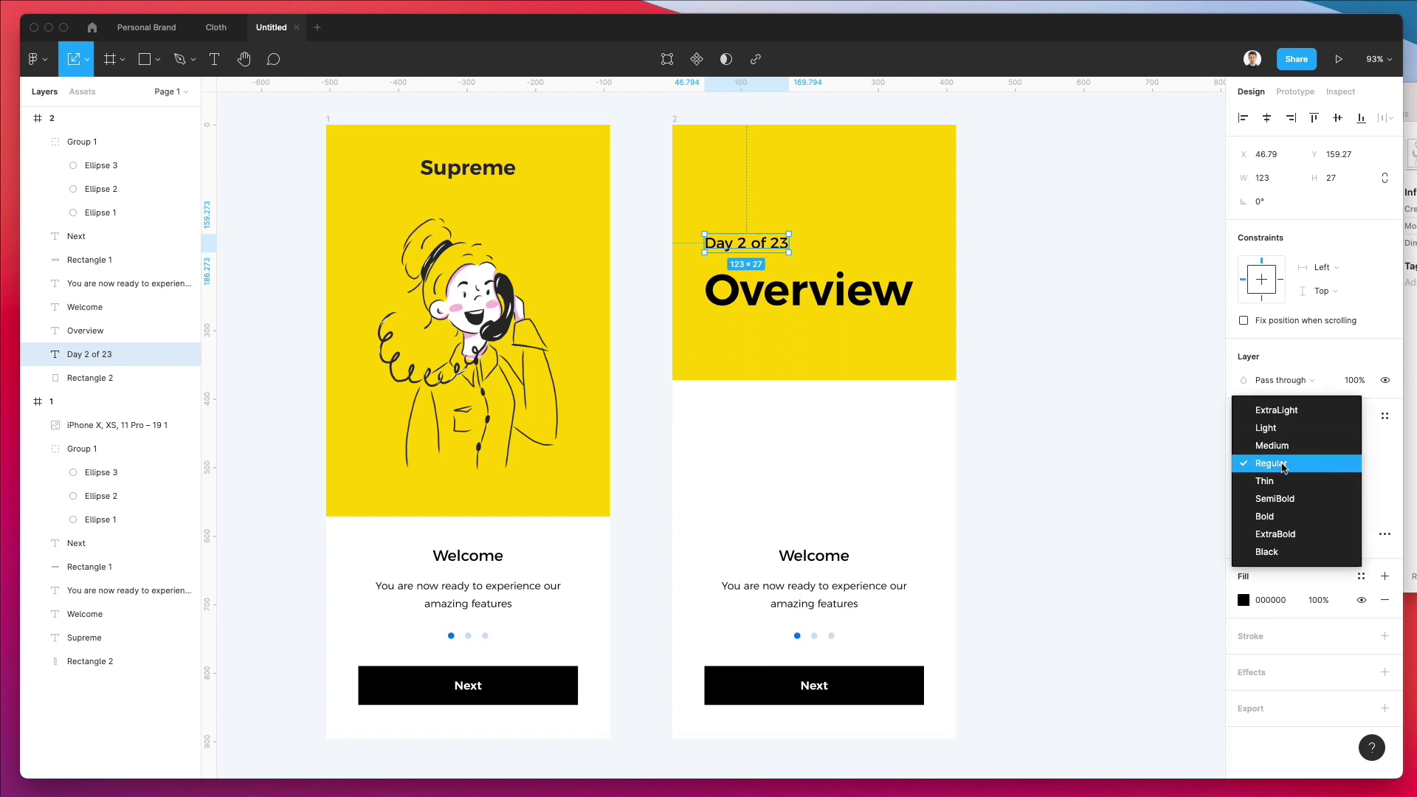
left_click(1264, 420)
left_click_drag(755, 247, 752, 256)
left_click(989, 296)
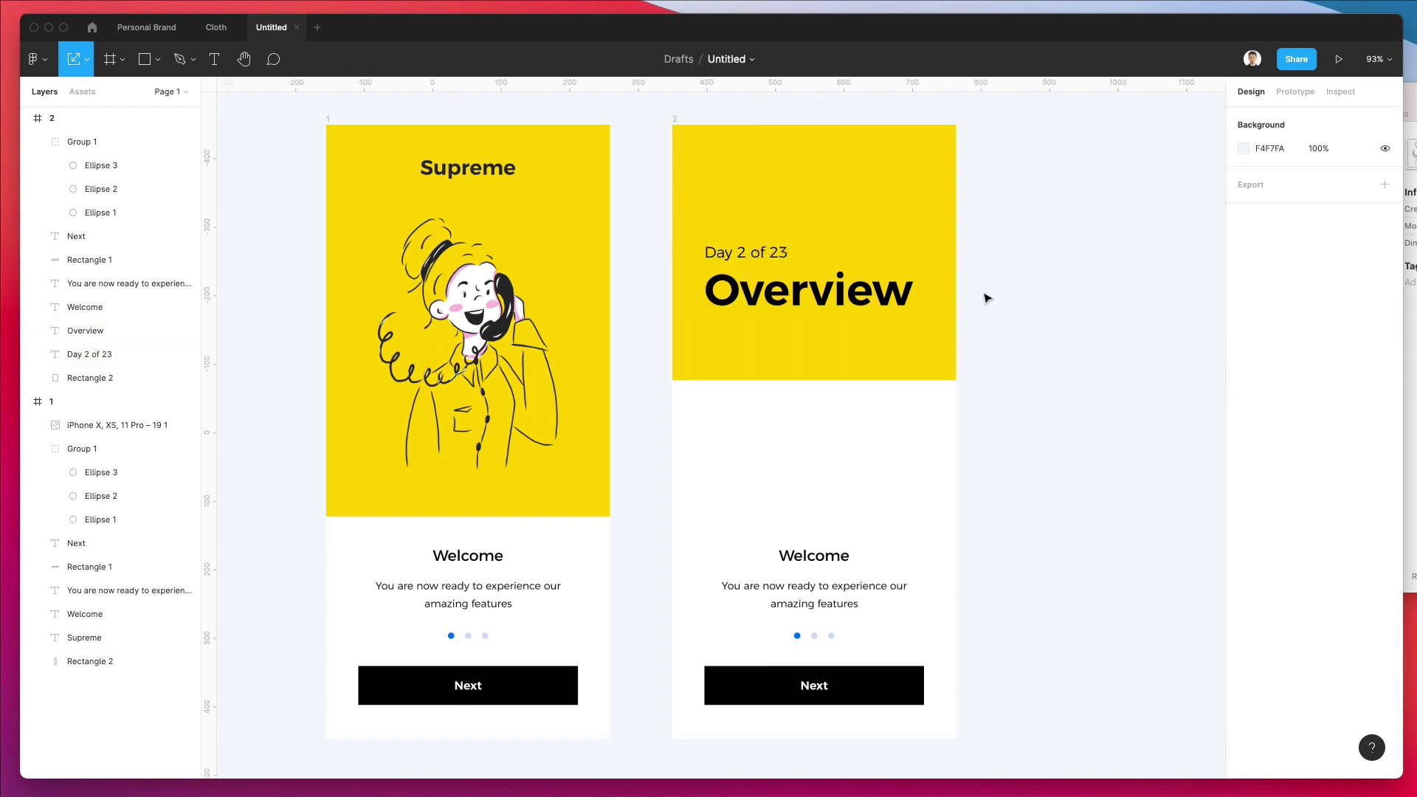
Duplicate frame 2's Next button with its label and place the copy just below the Overview heading
left_click(867, 673)
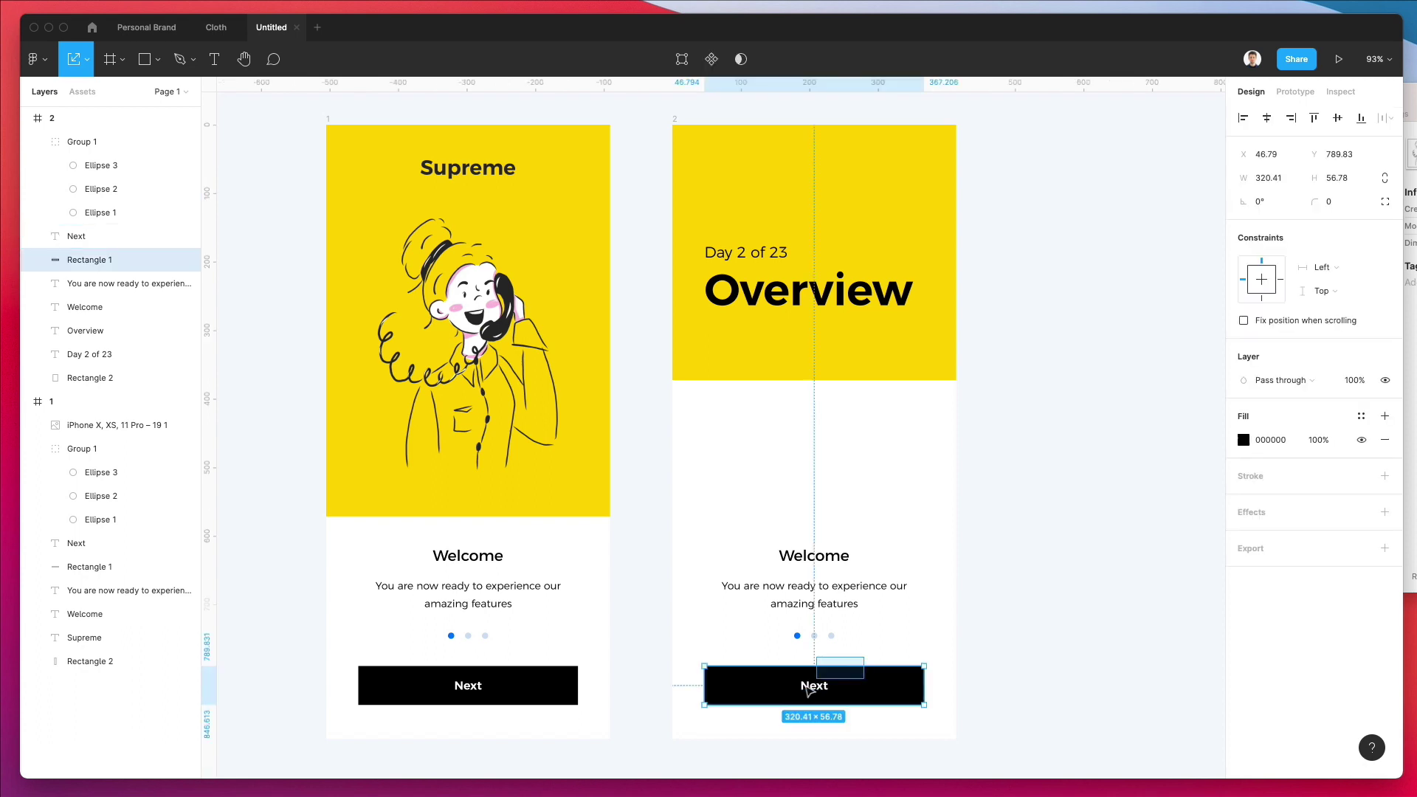
left_click(817, 682, "shift")
left_click_drag(816, 683, 808, 352)
left_click_drag(808, 355, 809, 349)
Nudge the Overview heading 1 px left so it lines up optically with the "Day 2 of 23" text
left_click(738, 291)
left_click(729, 258, "shift")
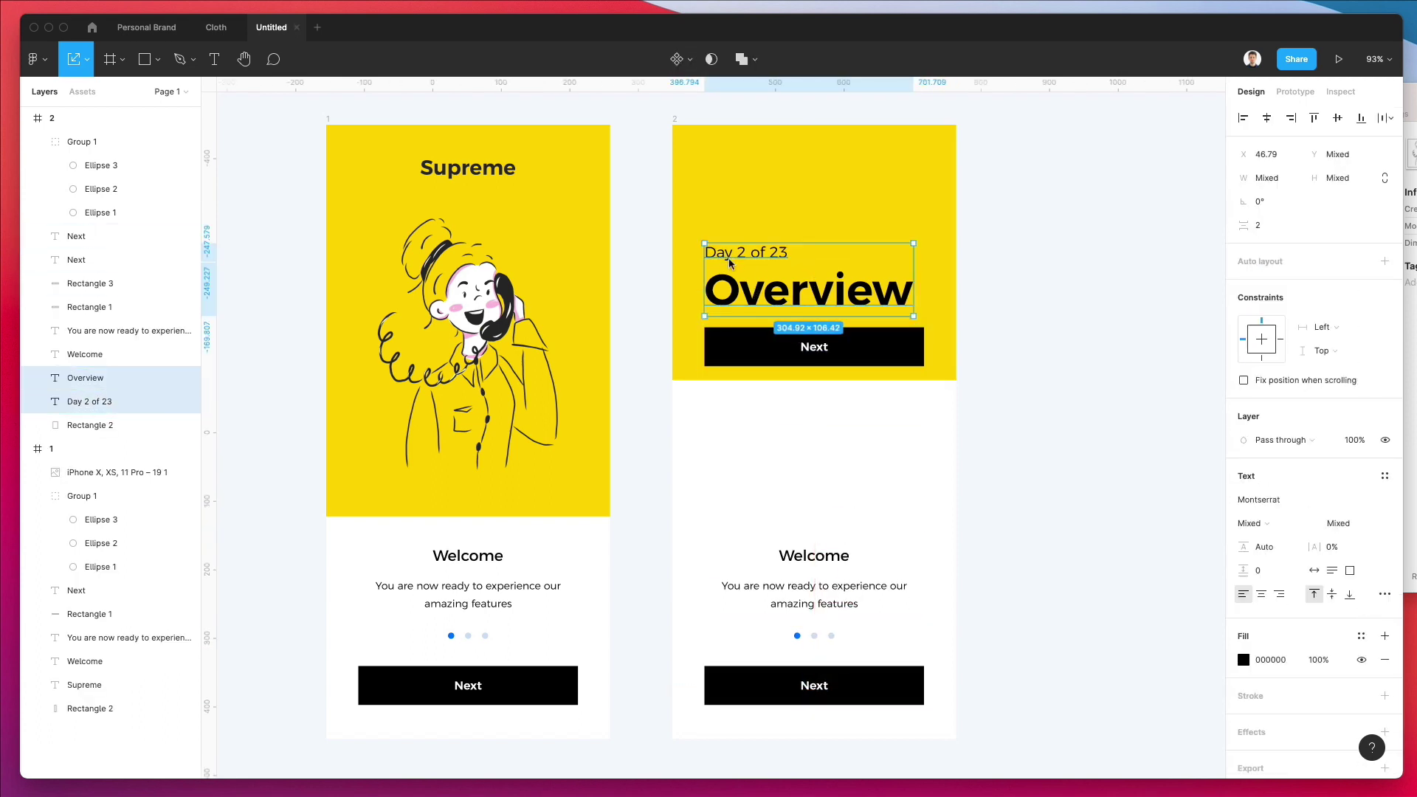
left_click(1170, 224)
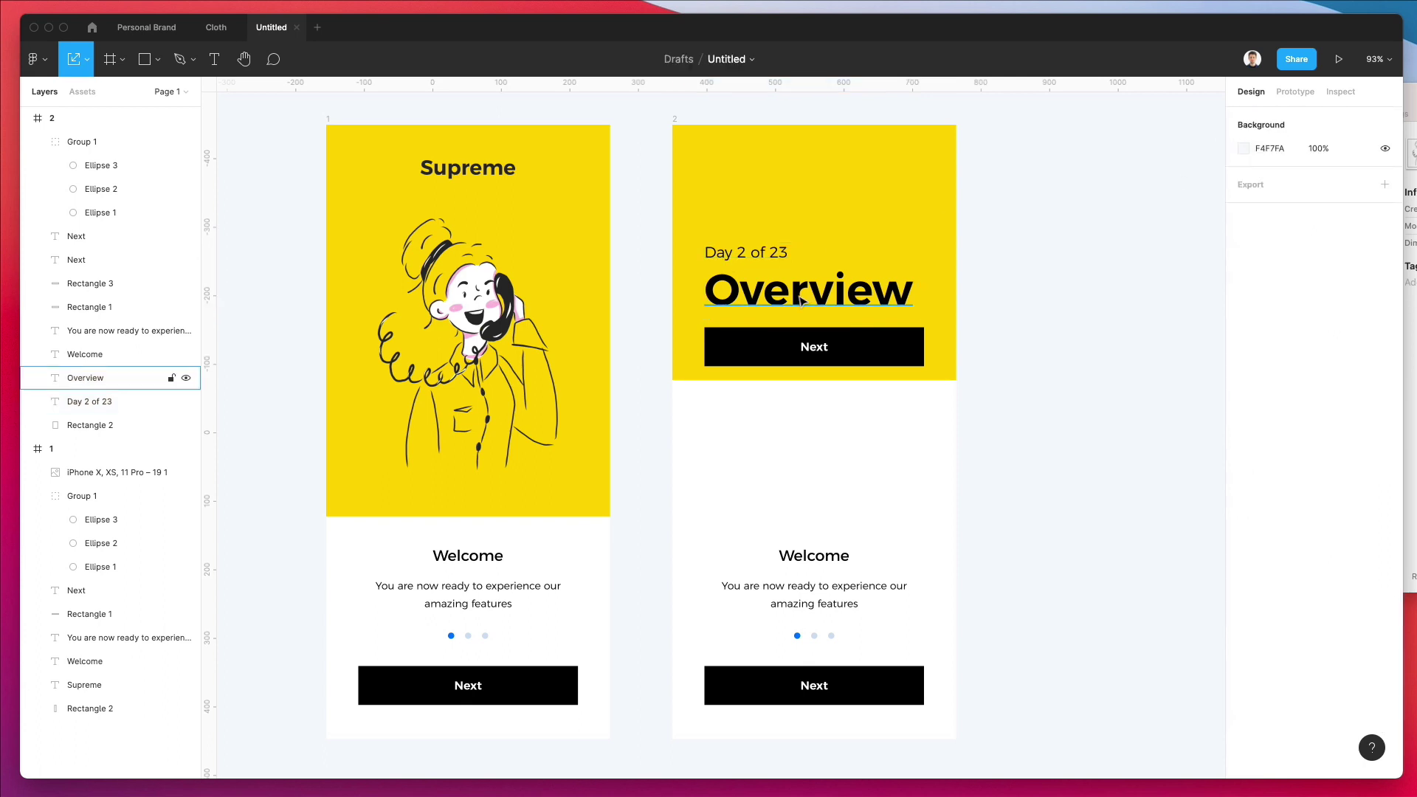
left_click(801, 299)
Change the label of the copied button below the Overview heading to "Start" and set its text box to auto width
left_click(817, 351)
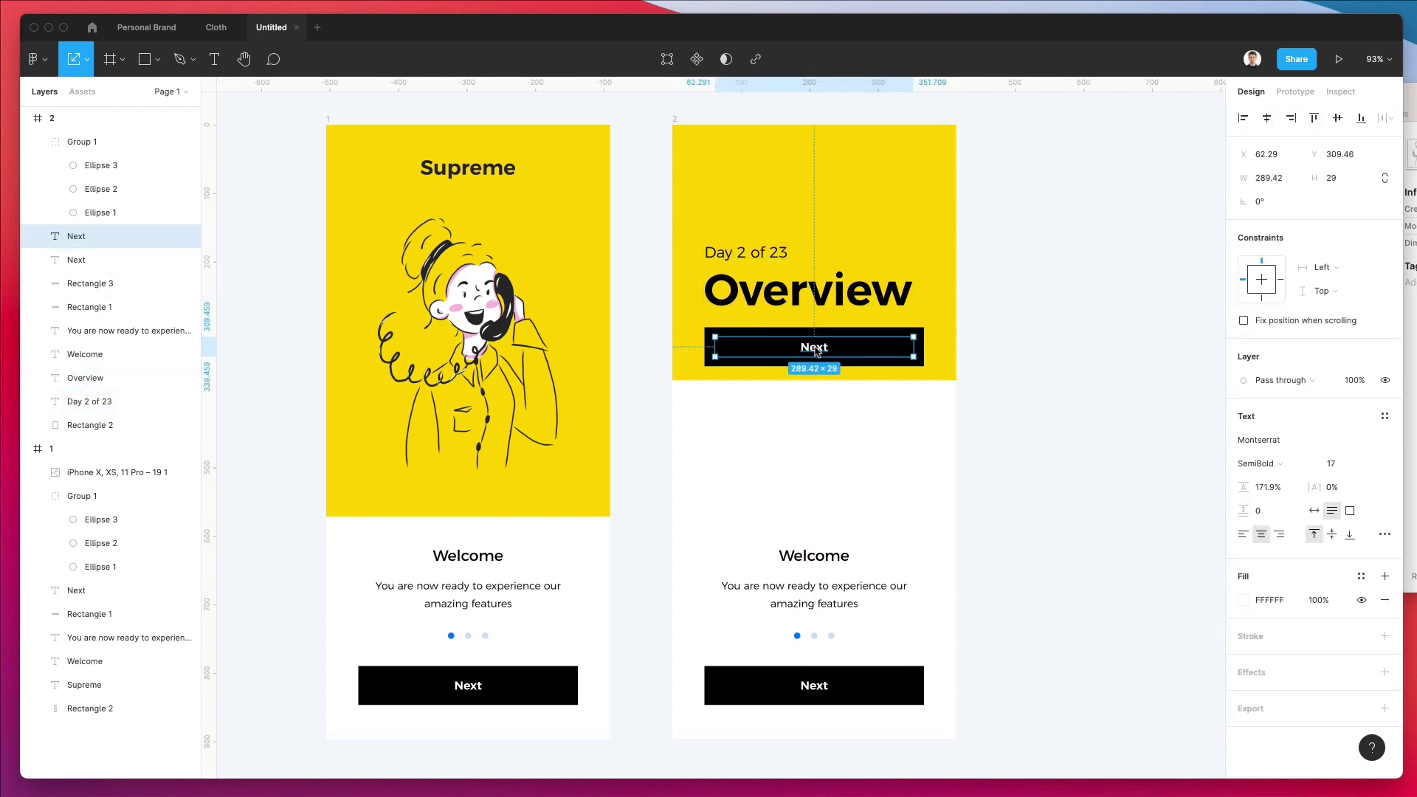
double_click(814, 349)
type("Start")
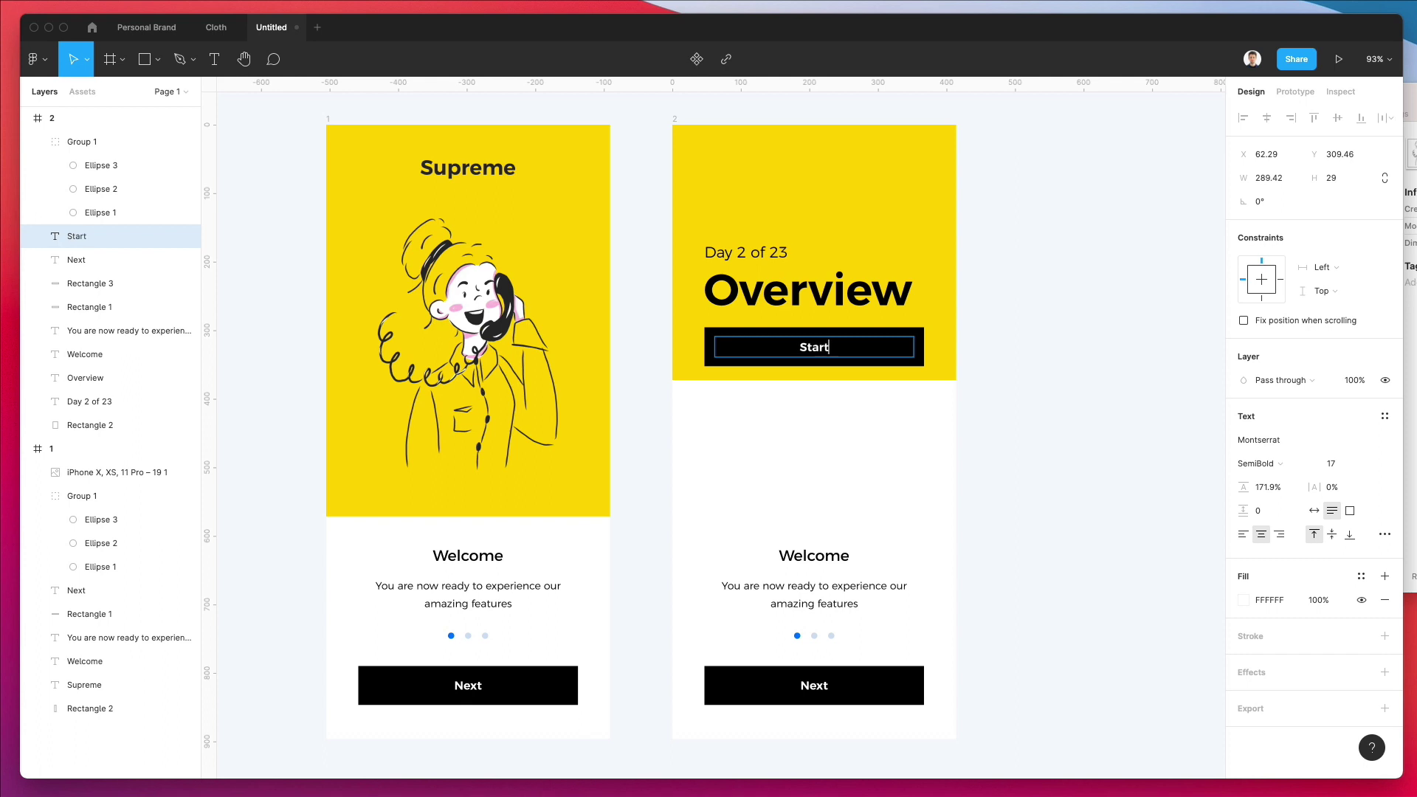
key("Escape")
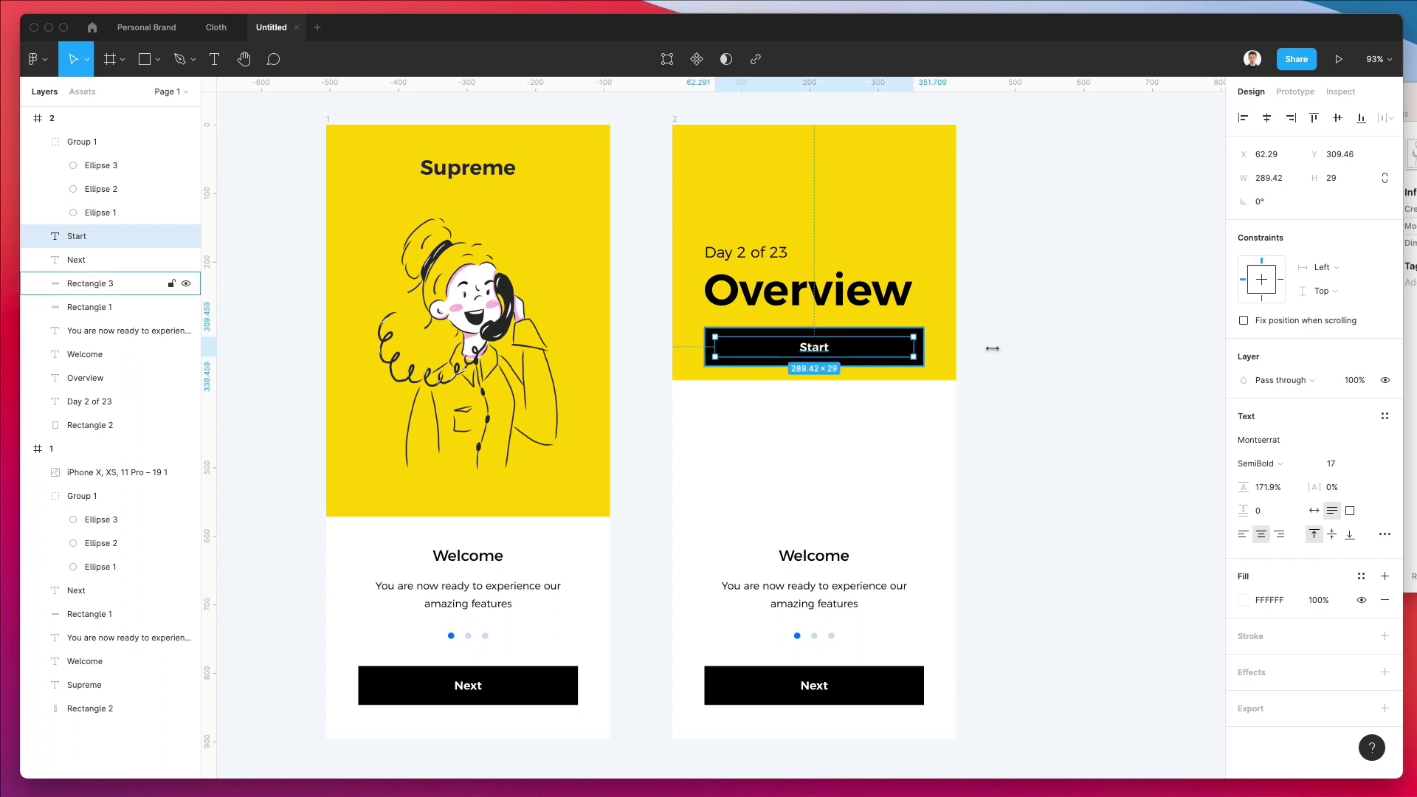
left_click(1315, 511)
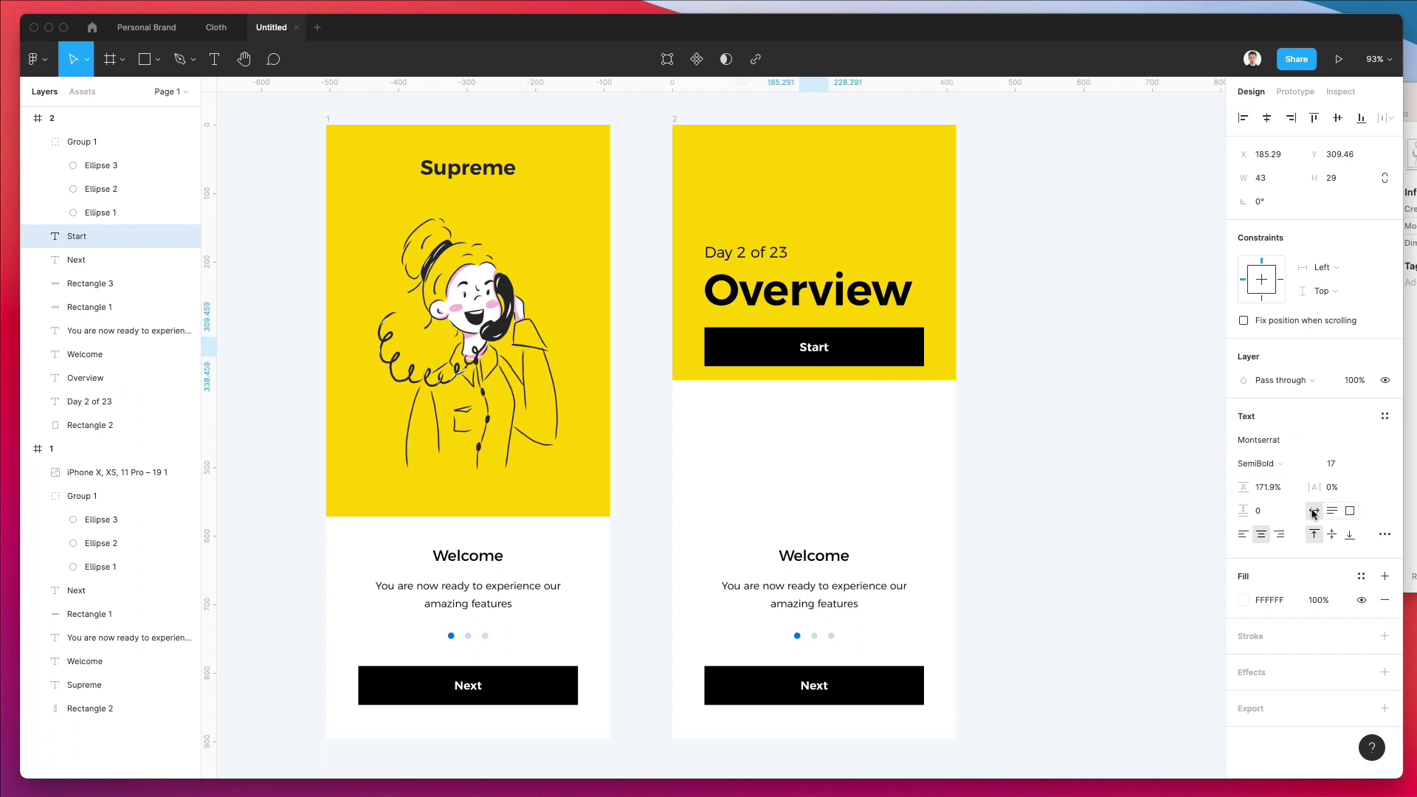
Narrow the Start button's rectangle to about 122 px wide and centre the Start label within it
left_click_drag(821, 356, 752, 356)
left_click(816, 349)
left_click_drag(924, 351, 787, 352)
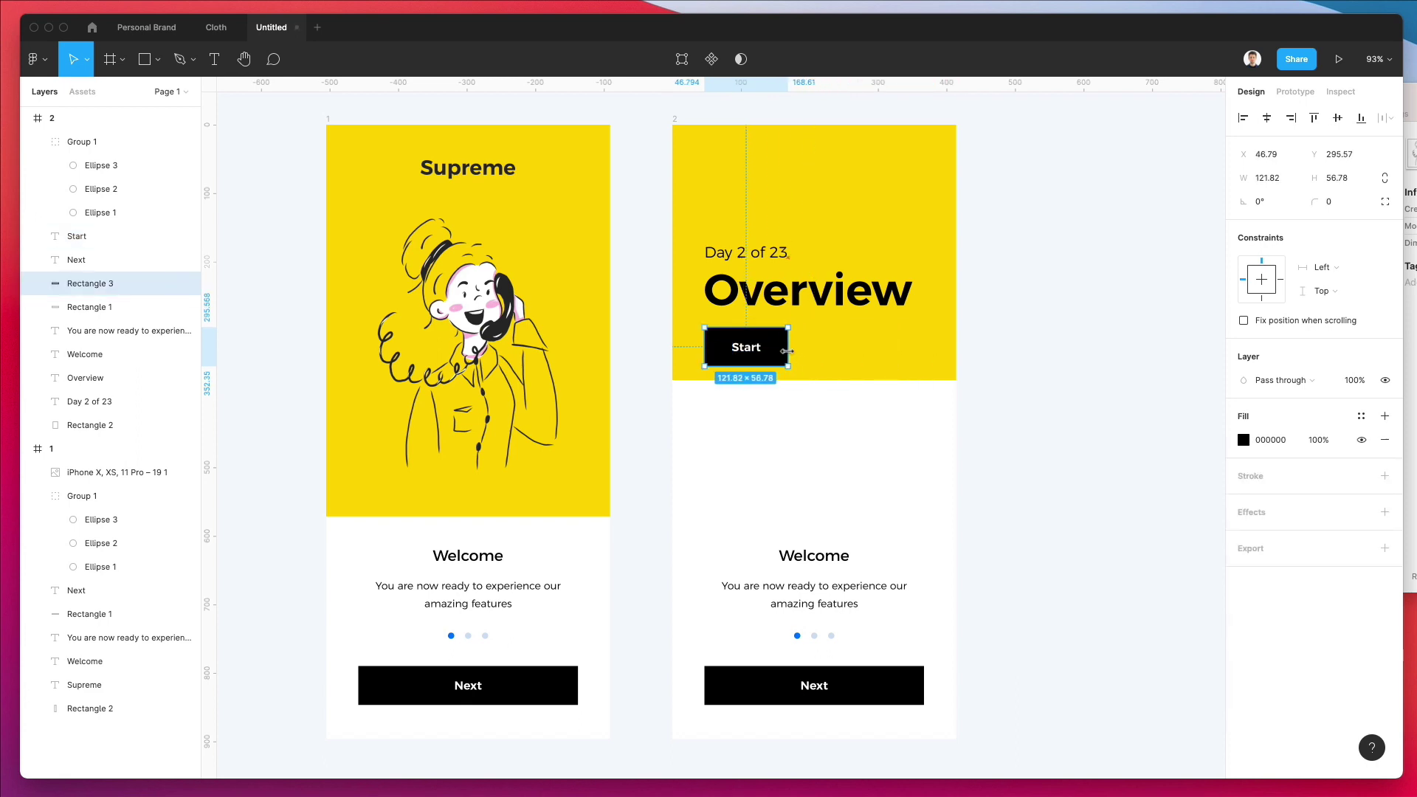
left_click(730, 352, "shift")
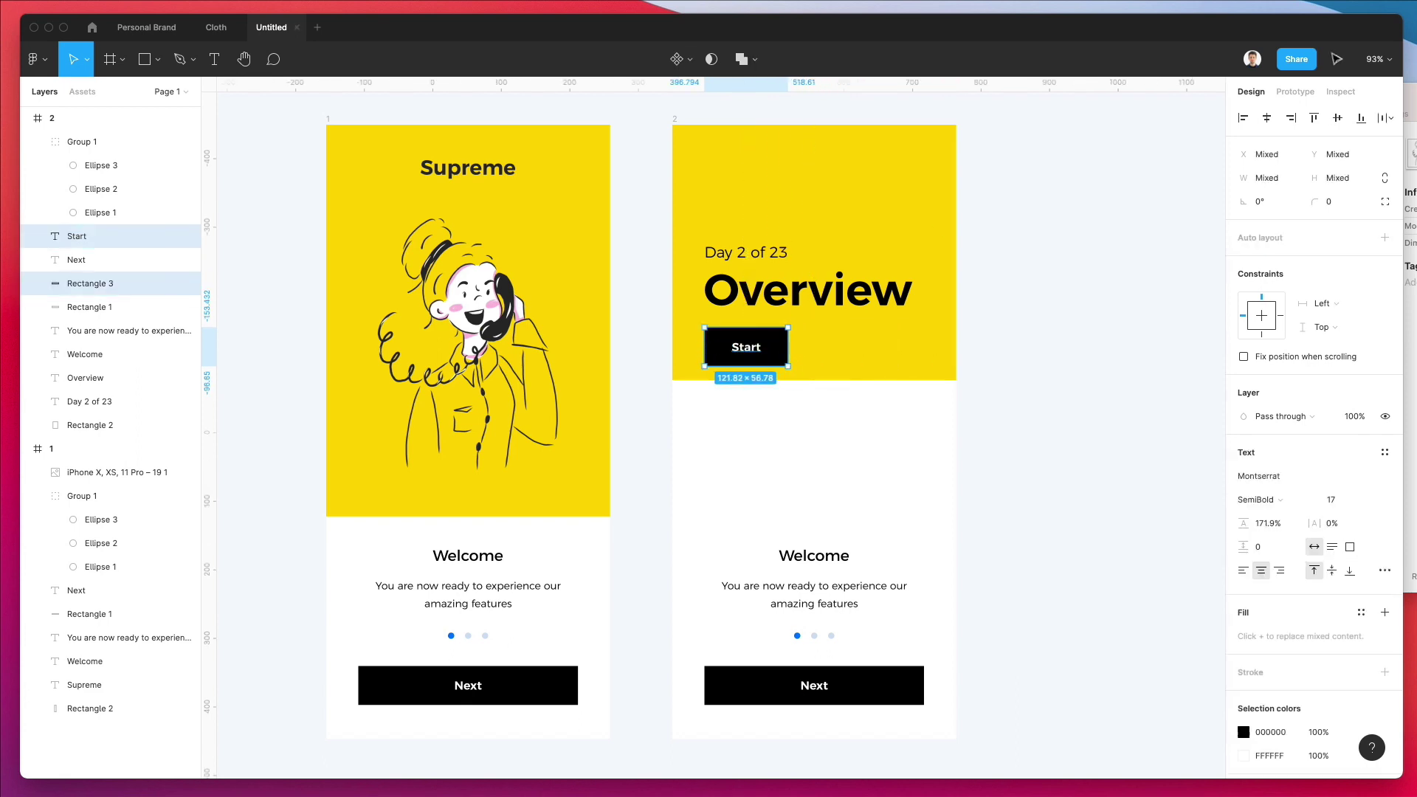
left_click(986, 378)
Duplicate the Start label to the right of its button and colour the copy with the Overview heading's black
left_click_drag(742, 347, 839, 355)
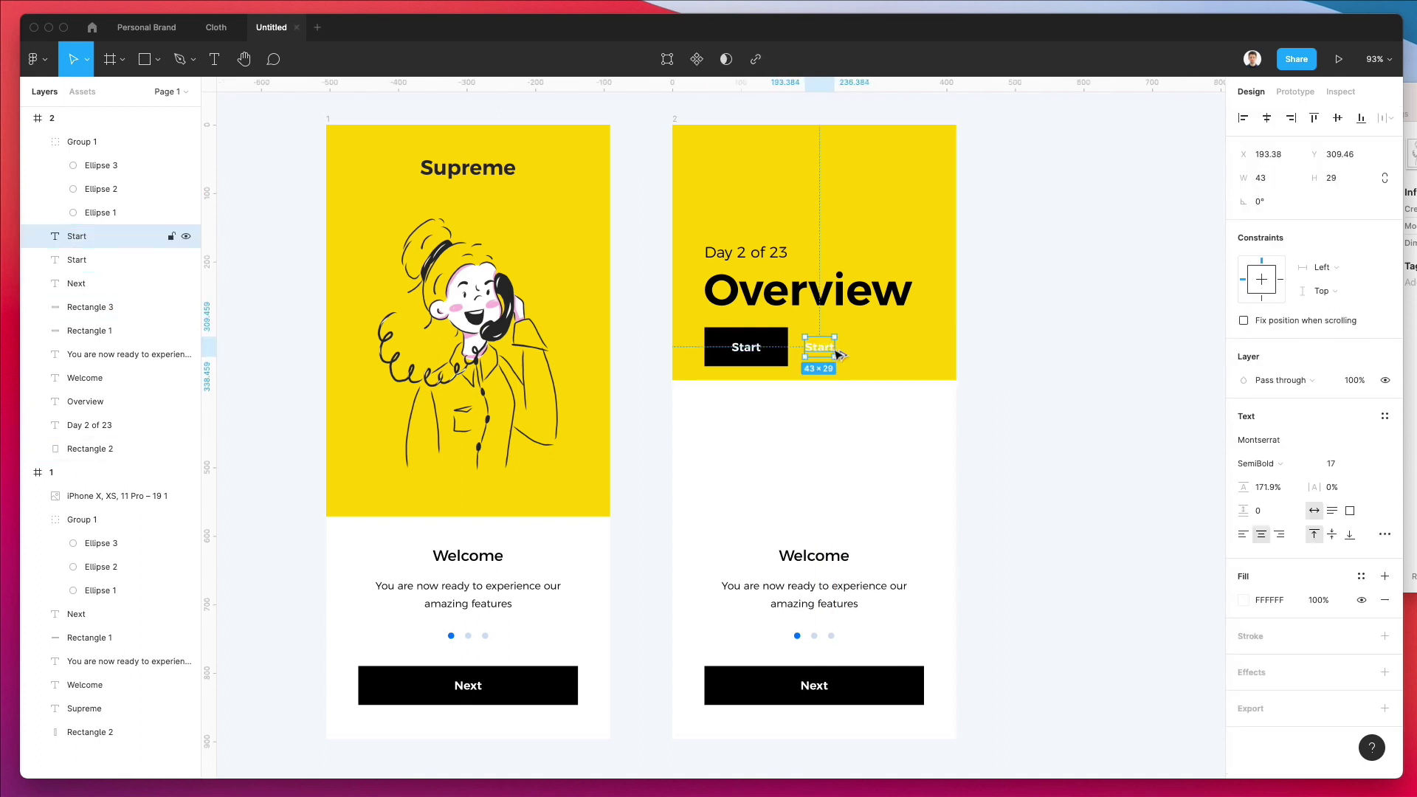
key("i")
left_click(804, 297)
Change the copied black label to "Play video" and move it right, clear of the Start button
double_click(825, 350)
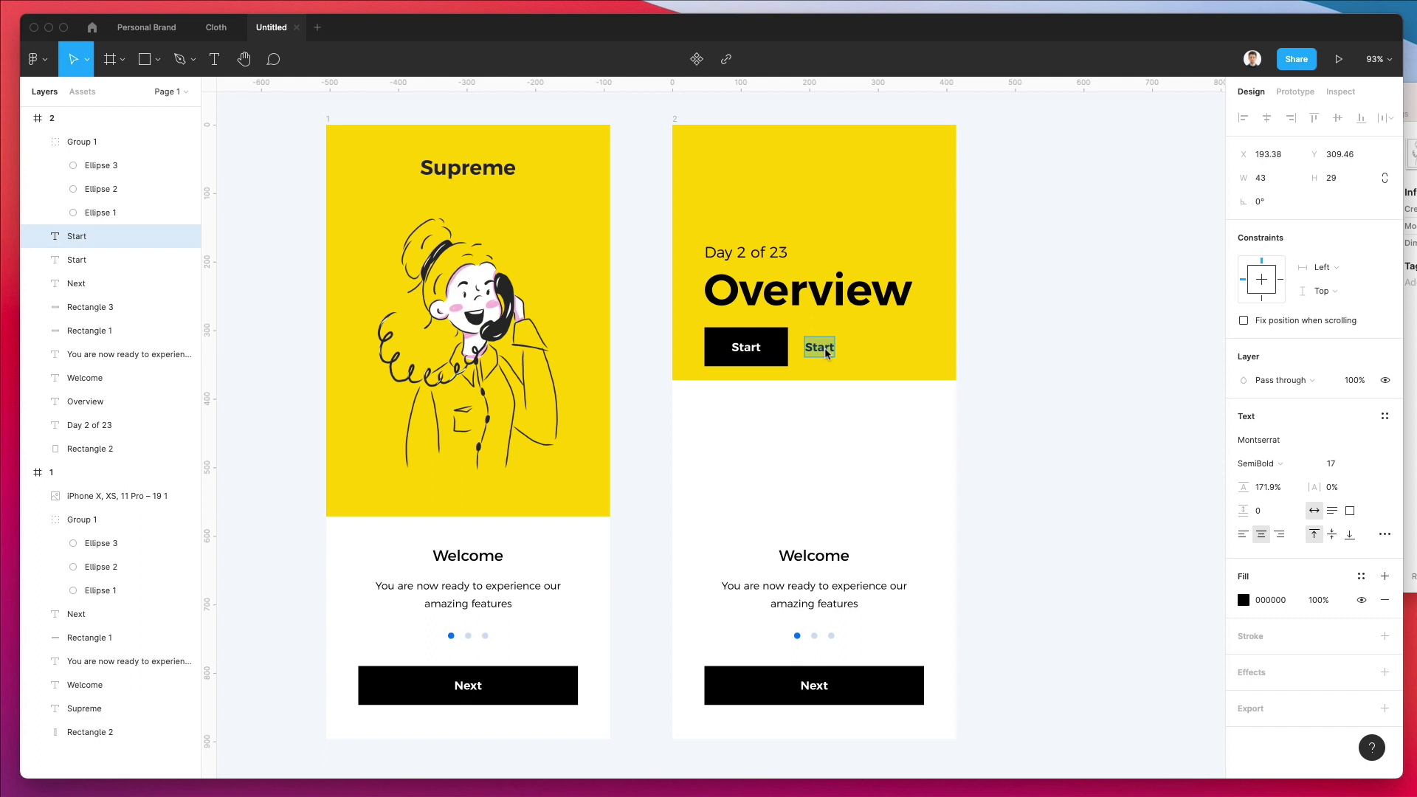
type("Watch")
key("super+a")
type("Play video")
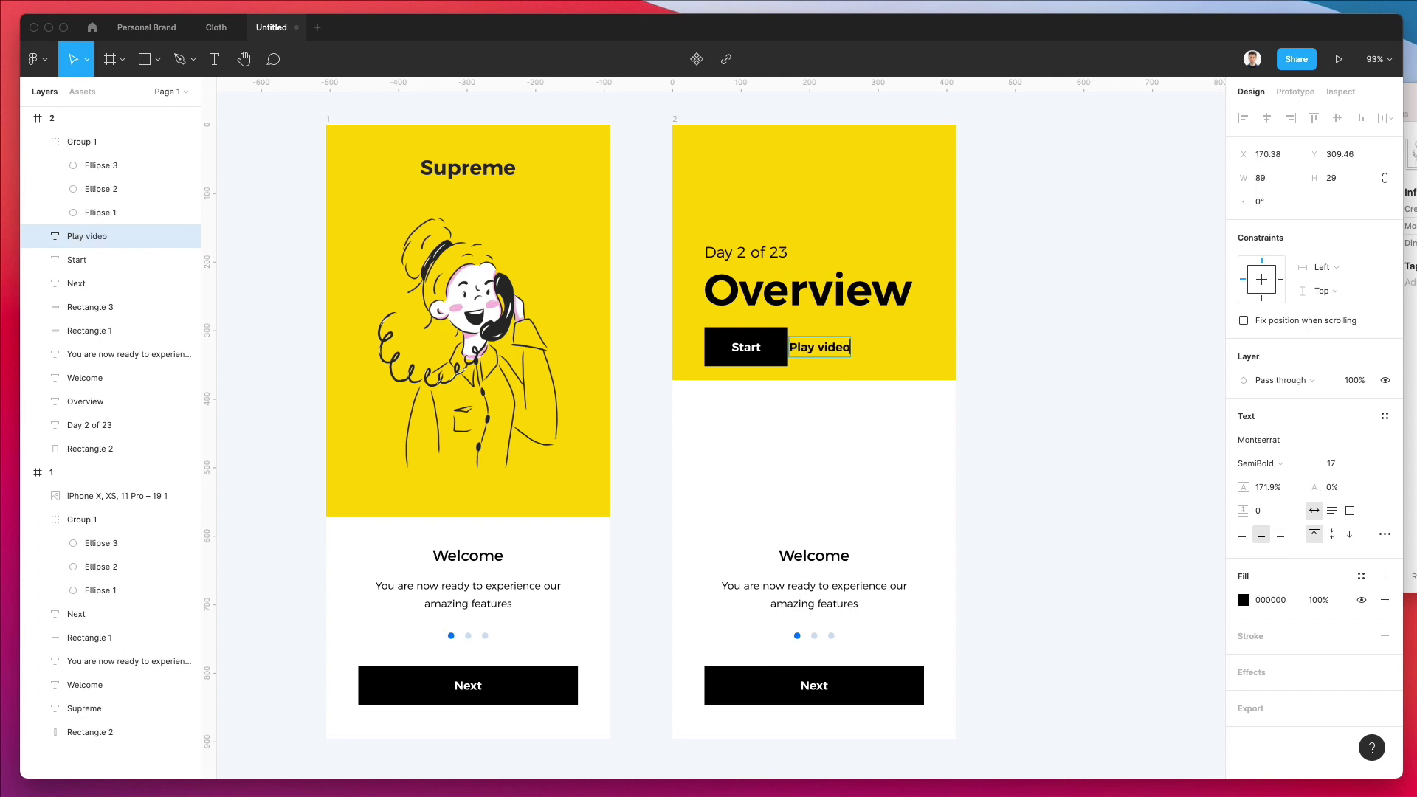
key("Escape")
left_click_drag(825, 352, 850, 353)
left_click(968, 339)
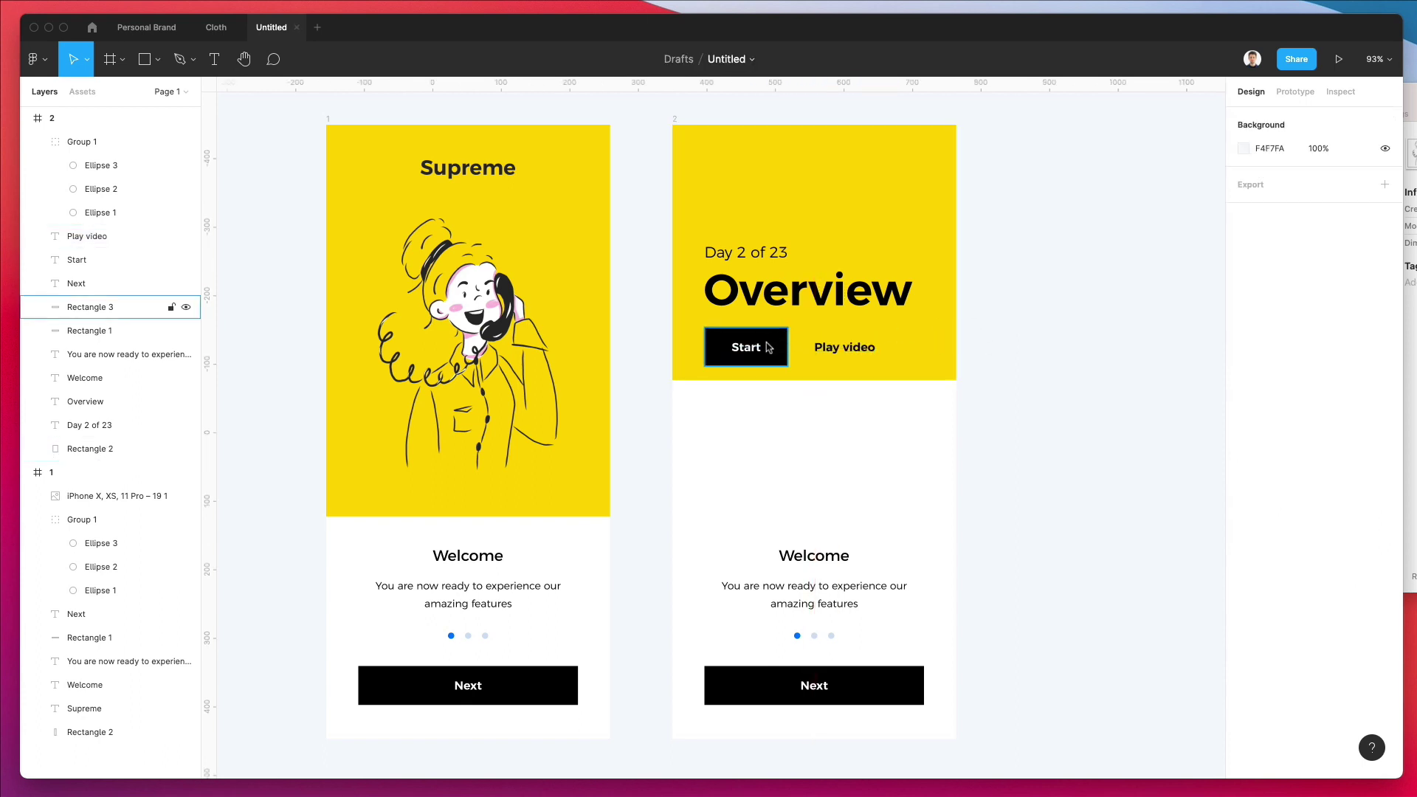
Reduce the height of the Start button's rectangle evenly from its upper and lower edges, keeping the label centred
left_click(768, 347)
scroll(743, 332, "up", 10)
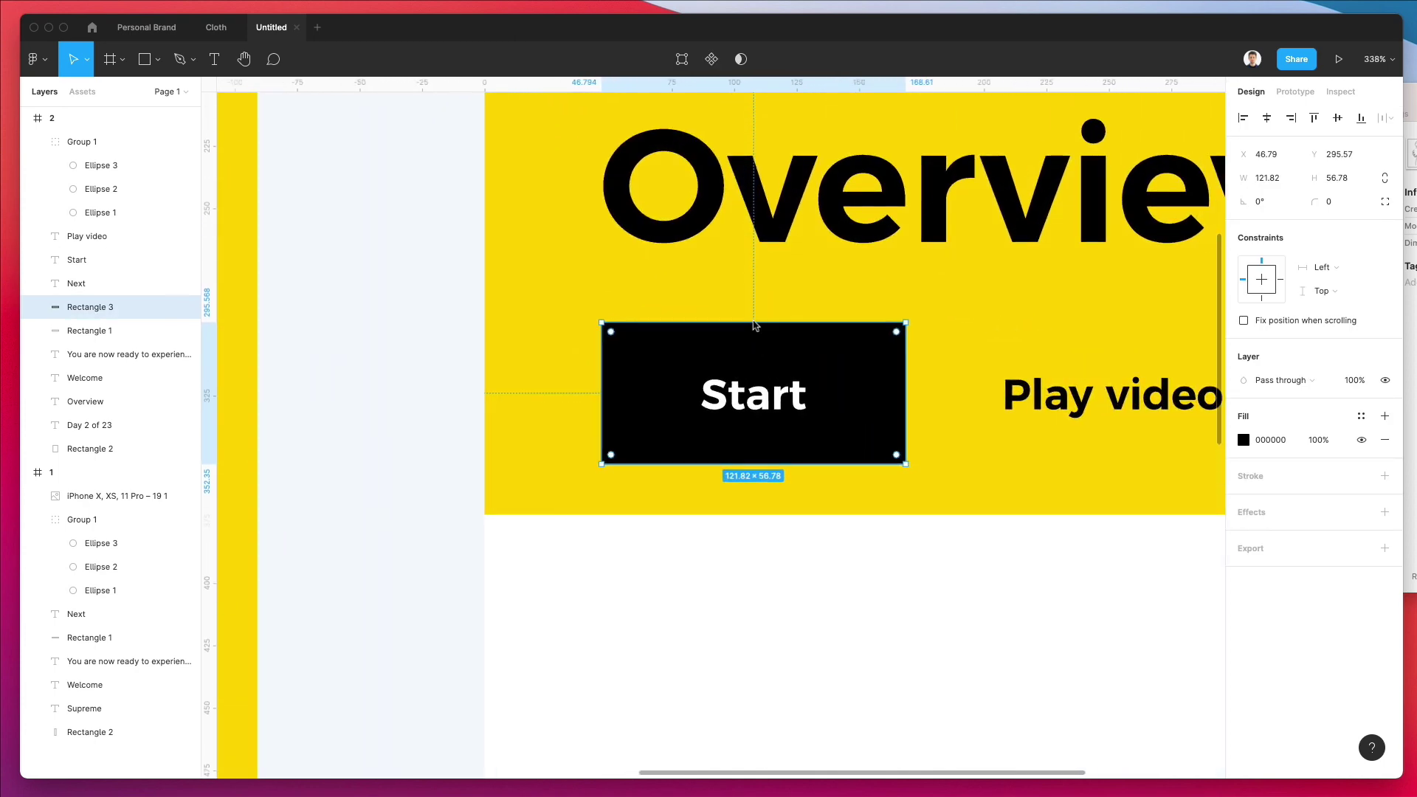
left_click_drag(754, 326, 760, 358)
Nudge the "Play video" text 1 px down and closer to the Start button, to X 200
left_click(1045, 394)
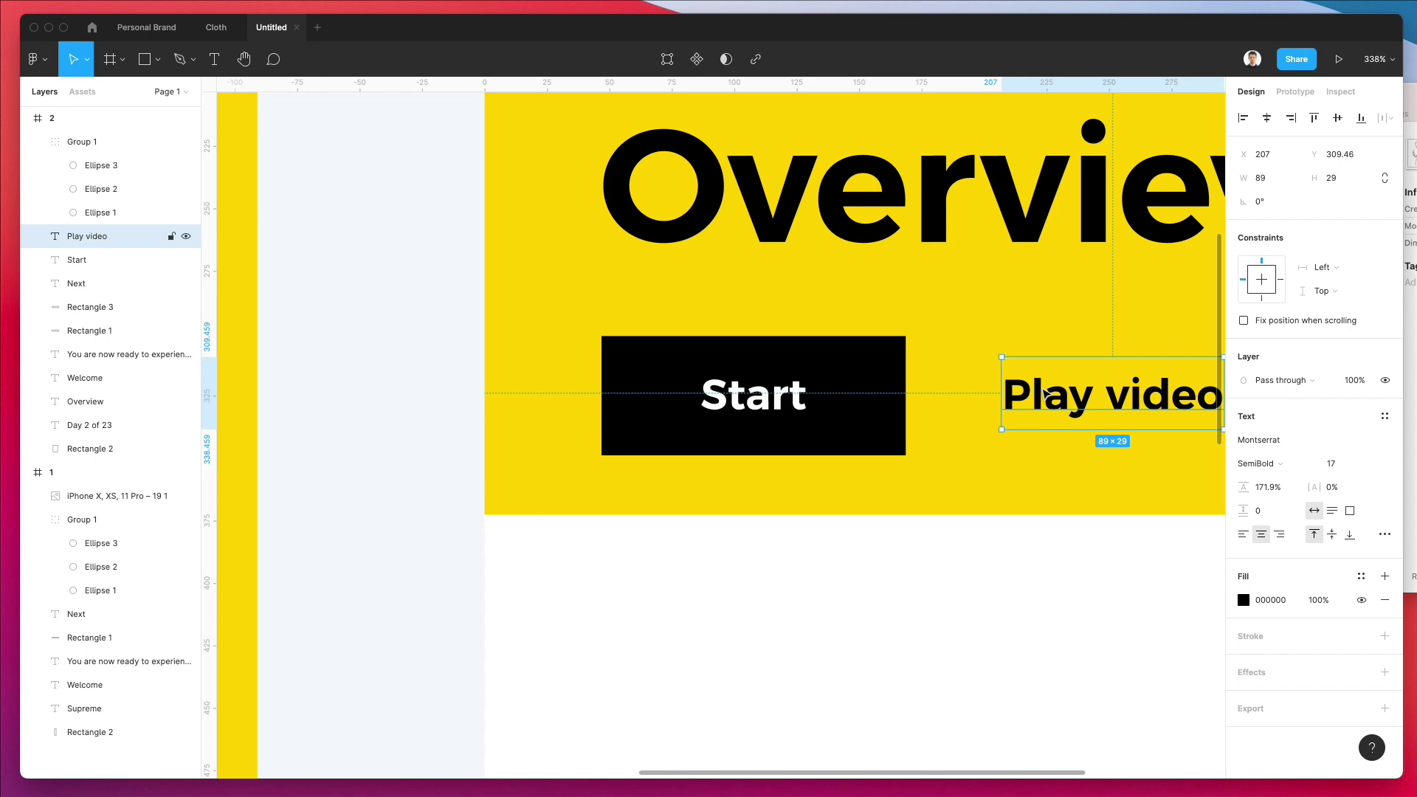
key("Down")
scroll(1046, 393, "down", 7)
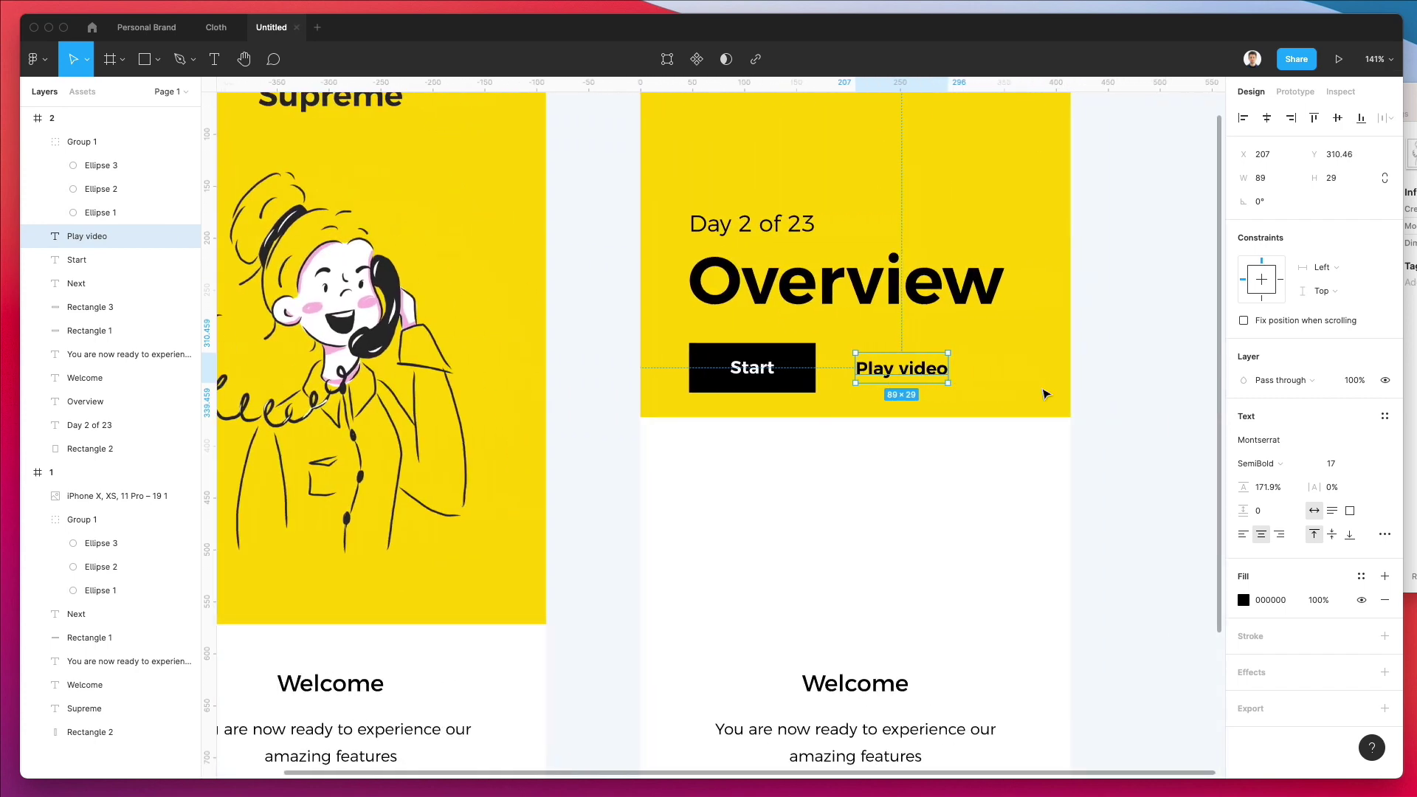
scroll(1046, 393, "down", 3)
key("Left")
key("Left")
key("Left")
key("Left")
key("Left")
key("Left")
key("Left")
key("Left")
key("Left")
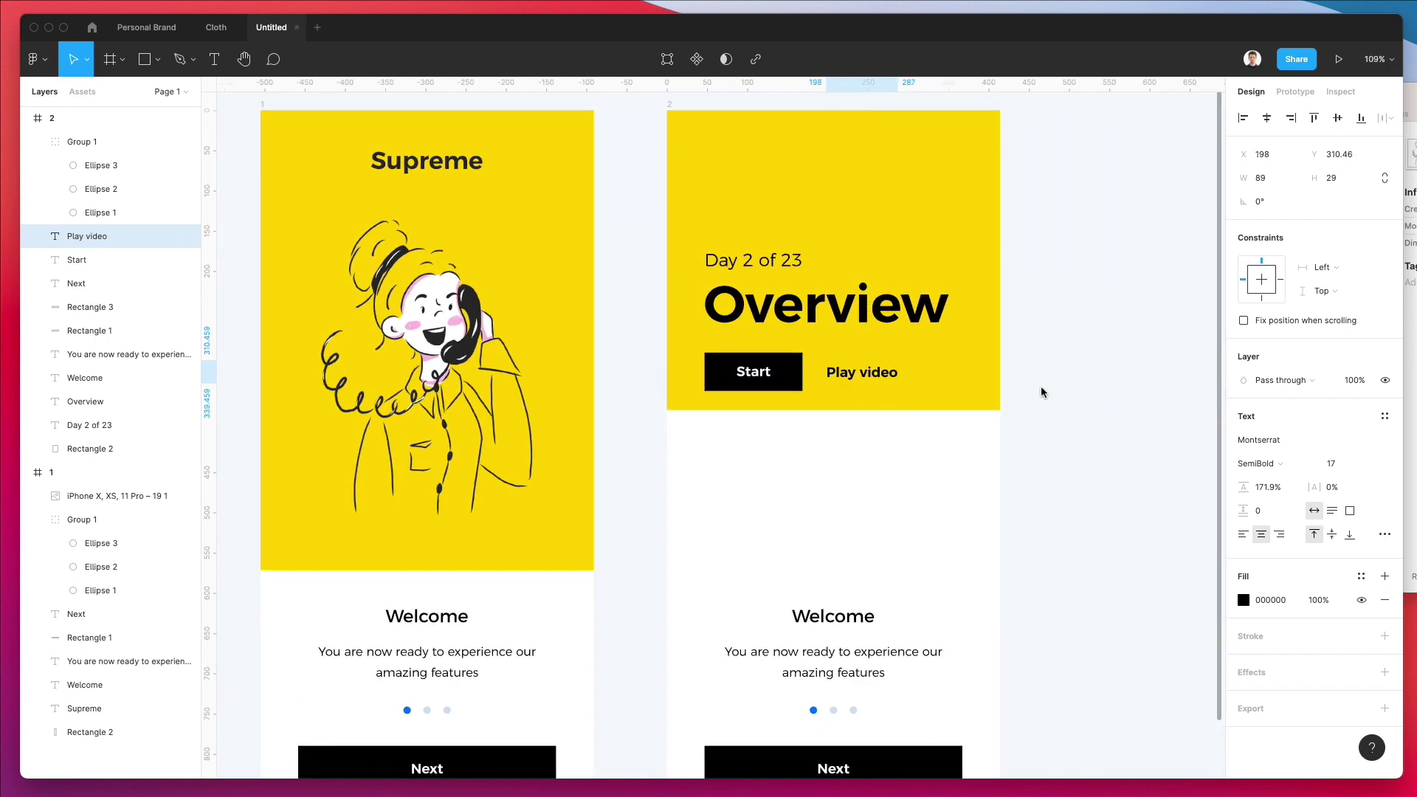
key("Right")
key("Right")
left_click(1011, 392)
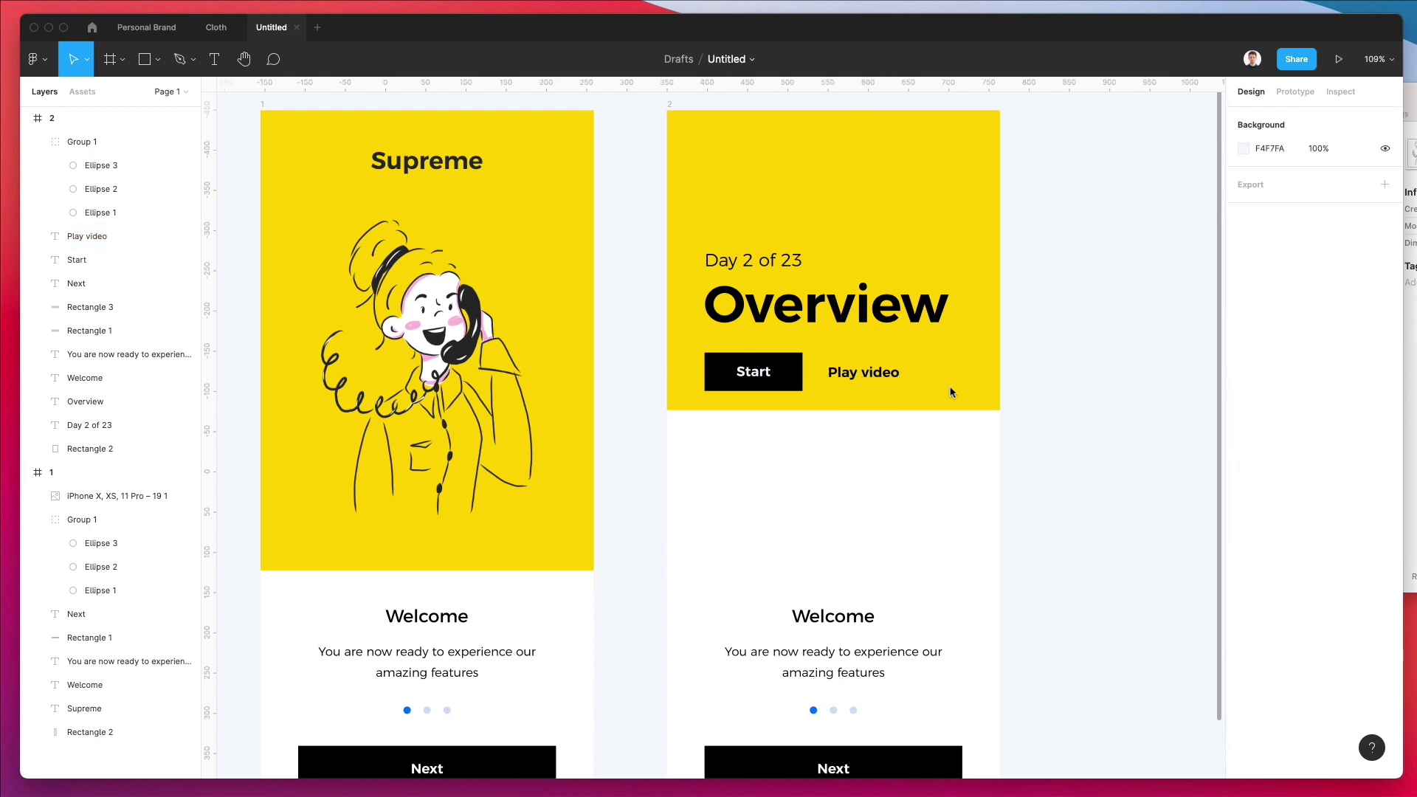
Set the "Play video" text's font size to 15 and nudge it 1 px down
left_click(751, 376)
left_click(864, 373)
left_click(1337, 465)
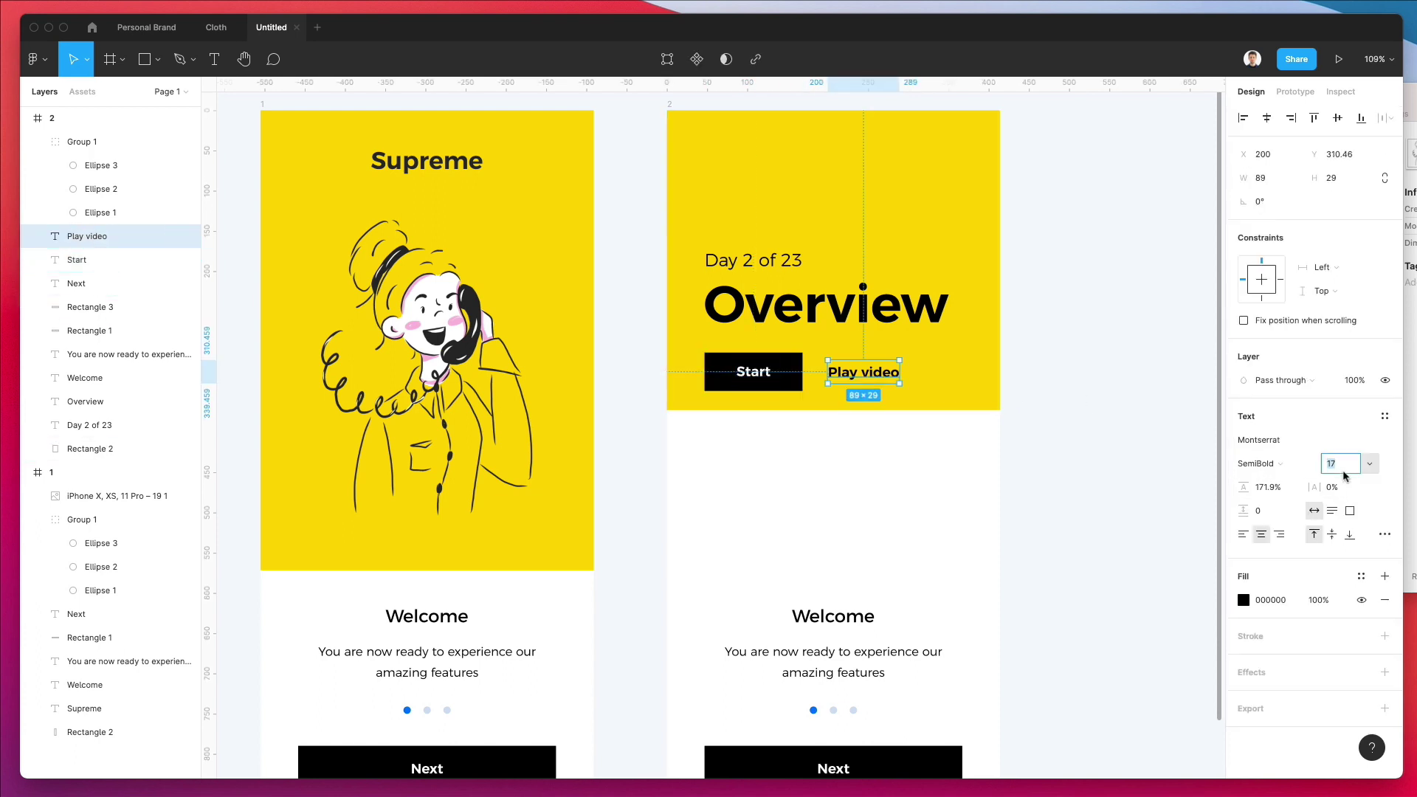
type("15")
key("Return")
key("Down")
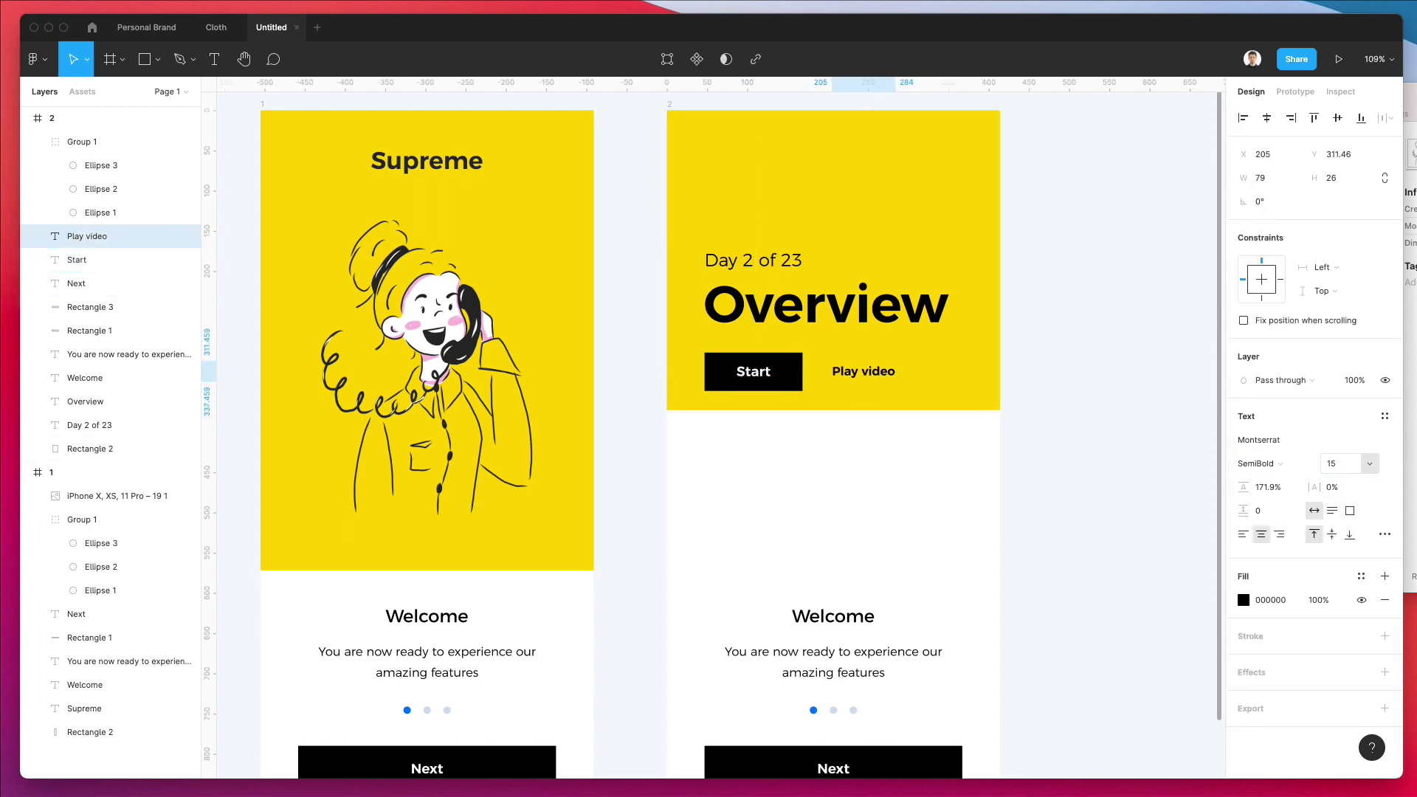
left_click(1029, 425)
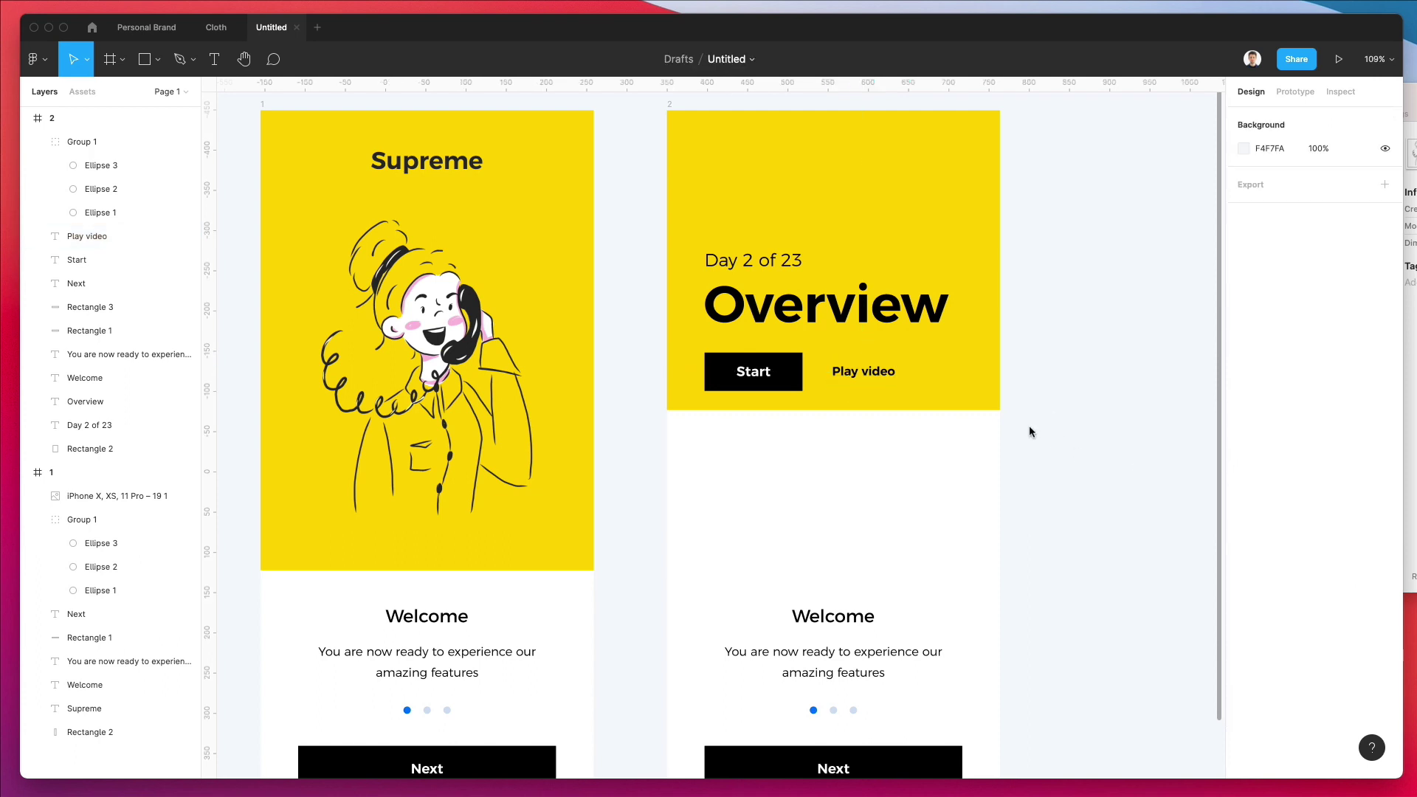
Extend frame 2's yellow rectangle downward below the buttons and move the "Day 2 of 23" text slightly up
scroll(1029, 425, "down", 3)
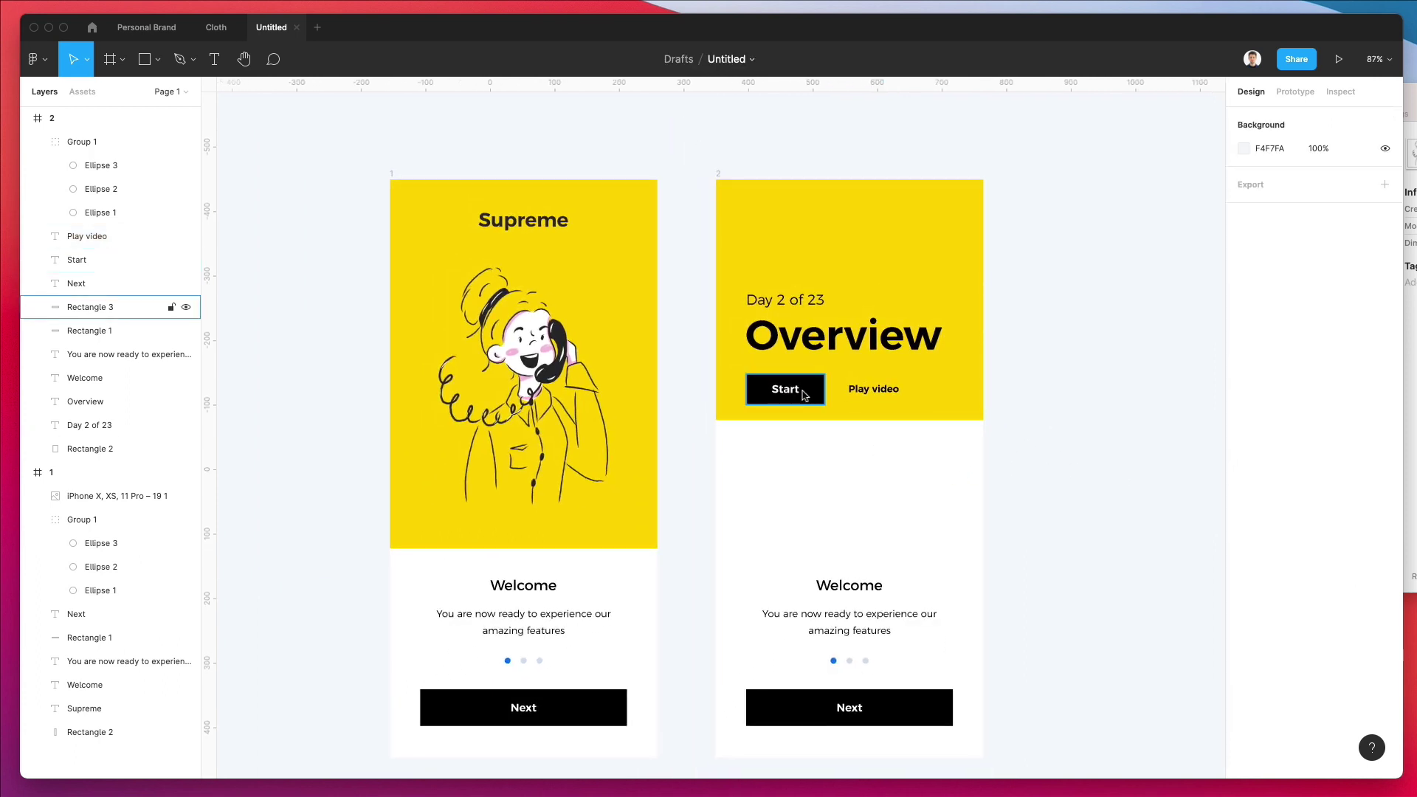
left_click(886, 418)
left_click_drag(870, 420, 869, 440)
left_click_drag(770, 302, 778, 299)
left_click(1032, 325)
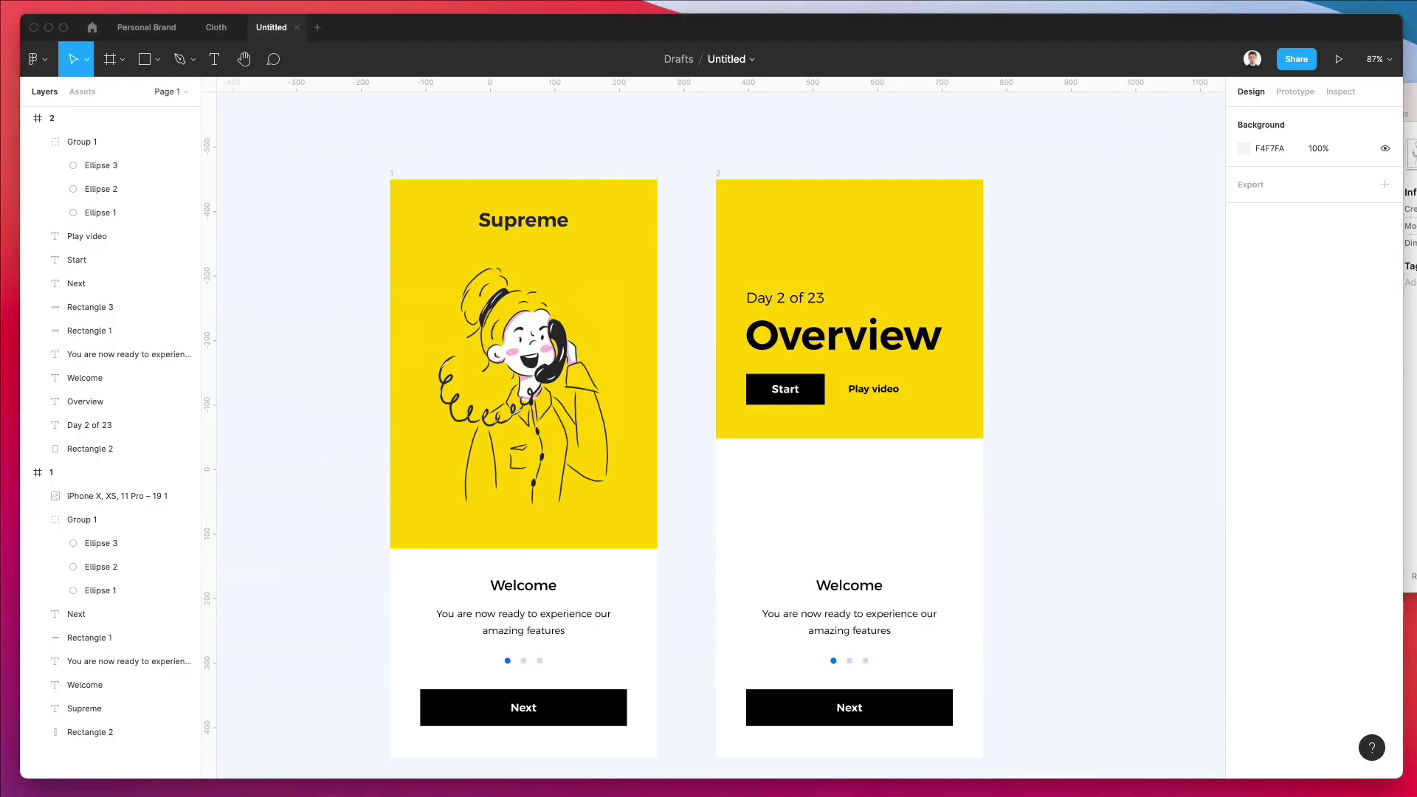
Switch to Nucleo, search for "arrow" and place the 16 px downward chevron glyph in frame 2's yellow area
key("super+shift+space")
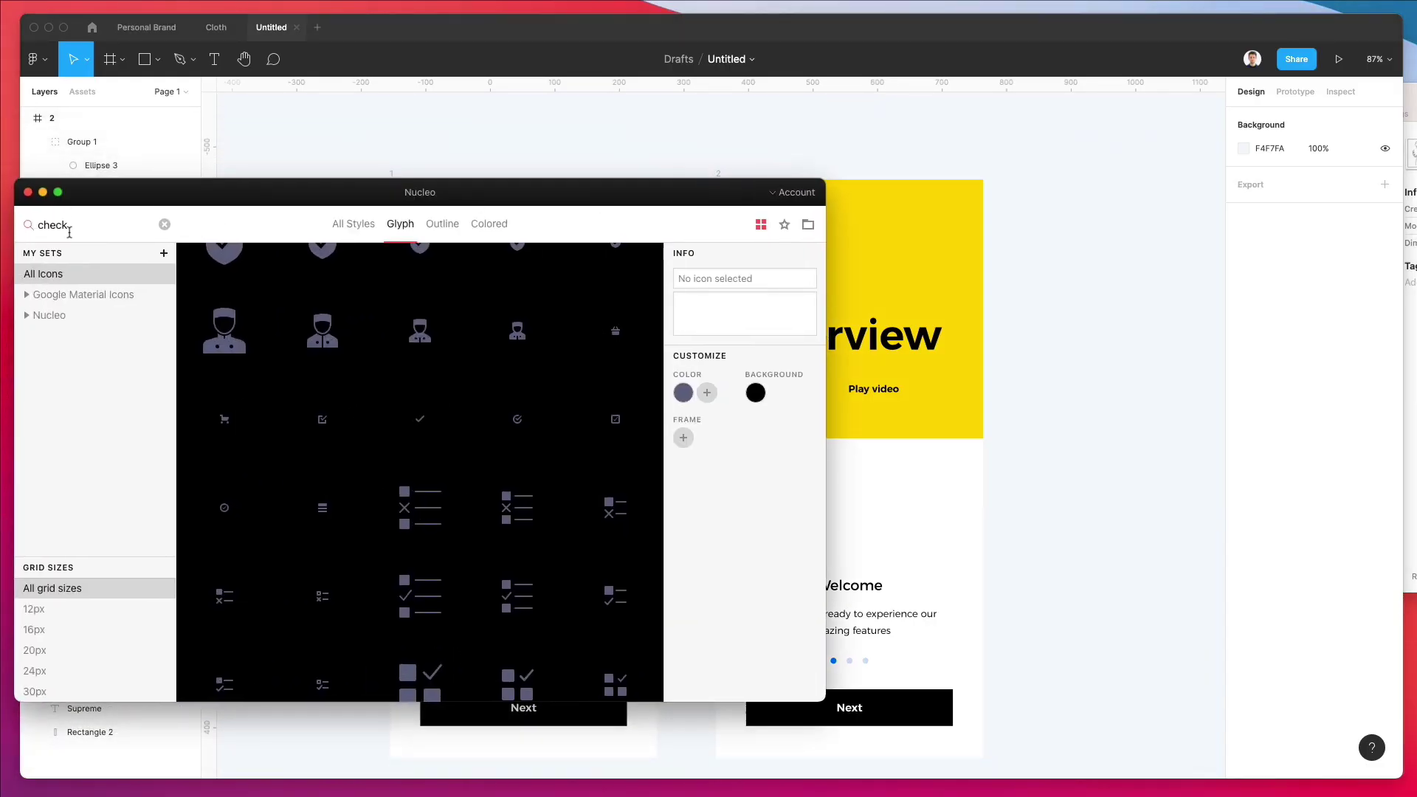
type("arrow")
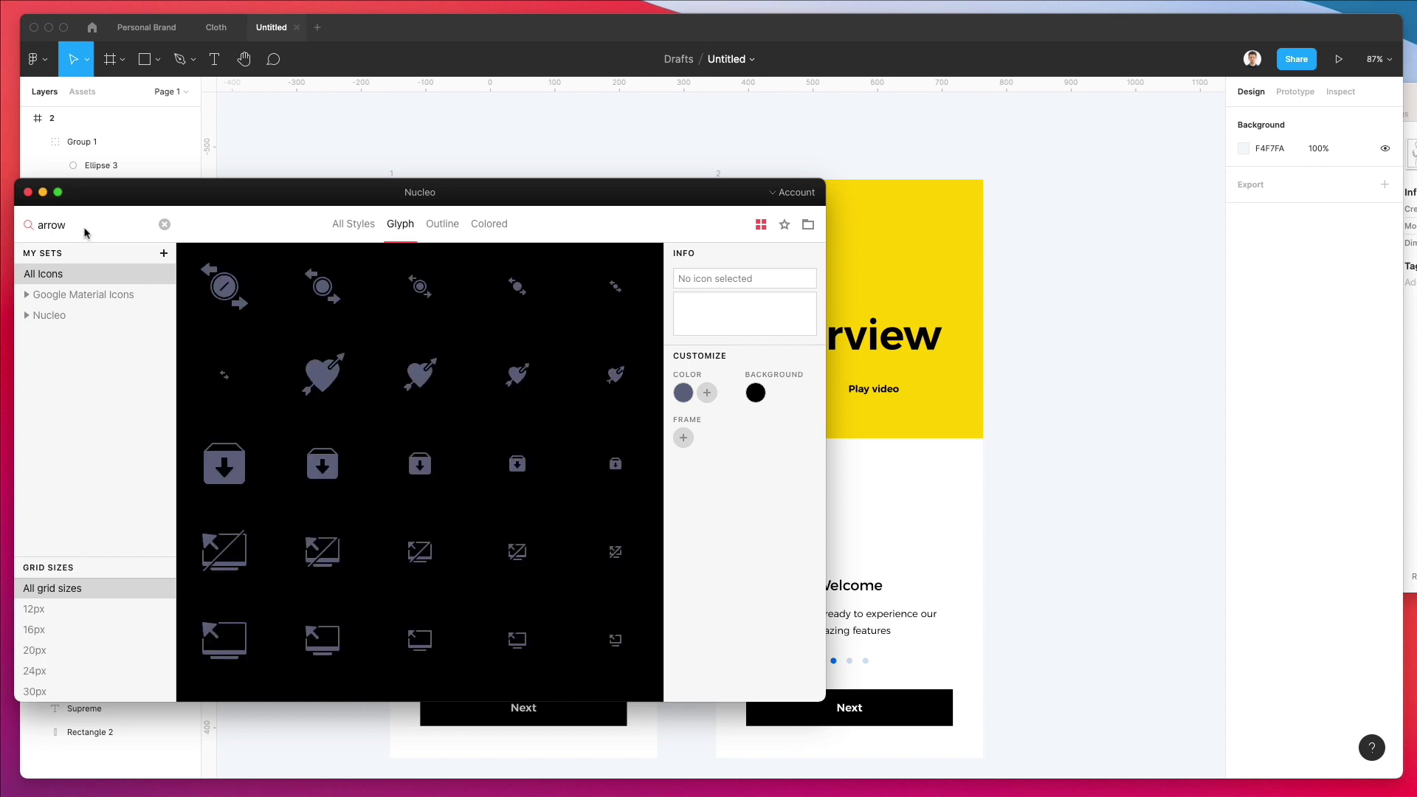
scroll(376, 341, "down", 10)
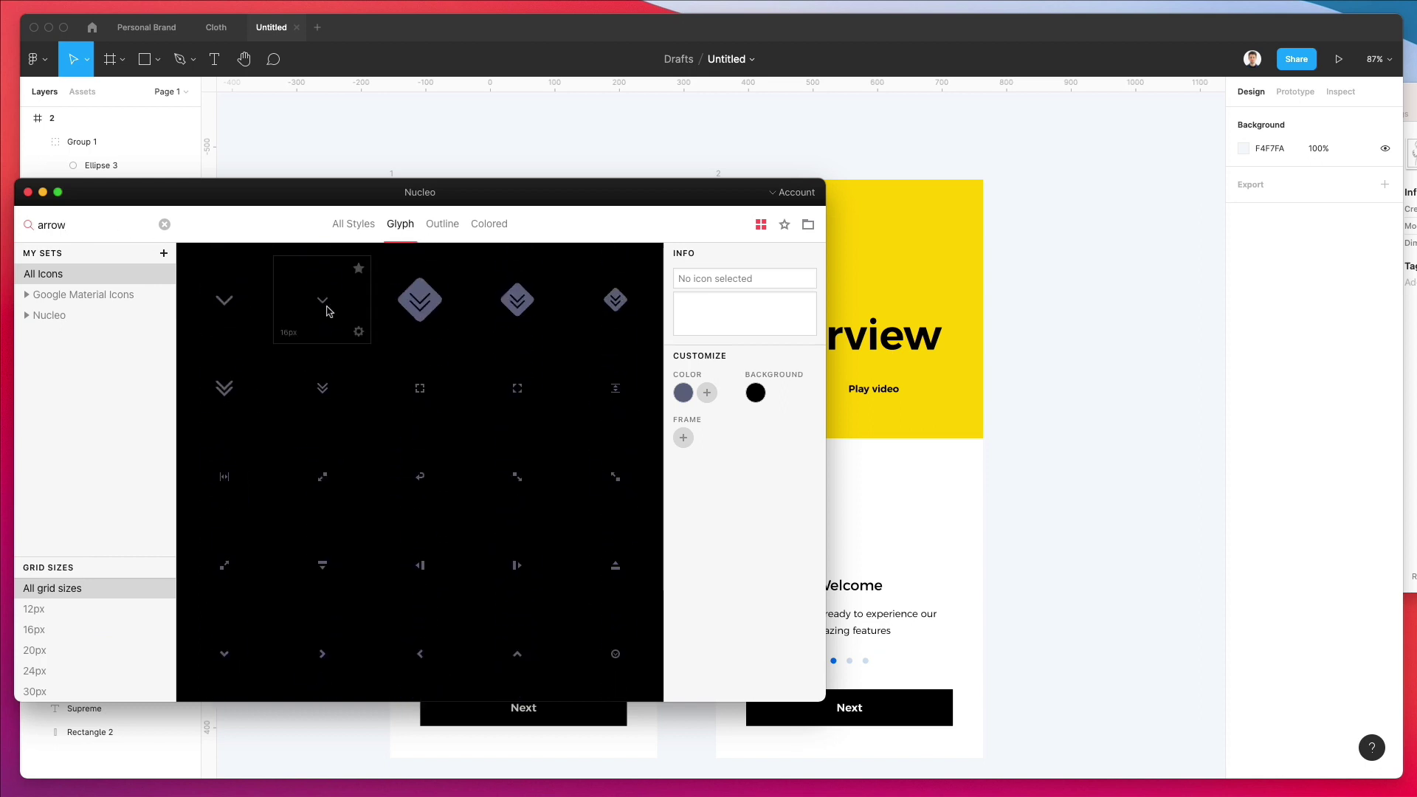
left_click_drag(327, 308, 865, 234)
Rotate the chevron icon to -90° so it points left, ungroup its frame and colour it black (000000)
scroll(865, 235, "up", 5)
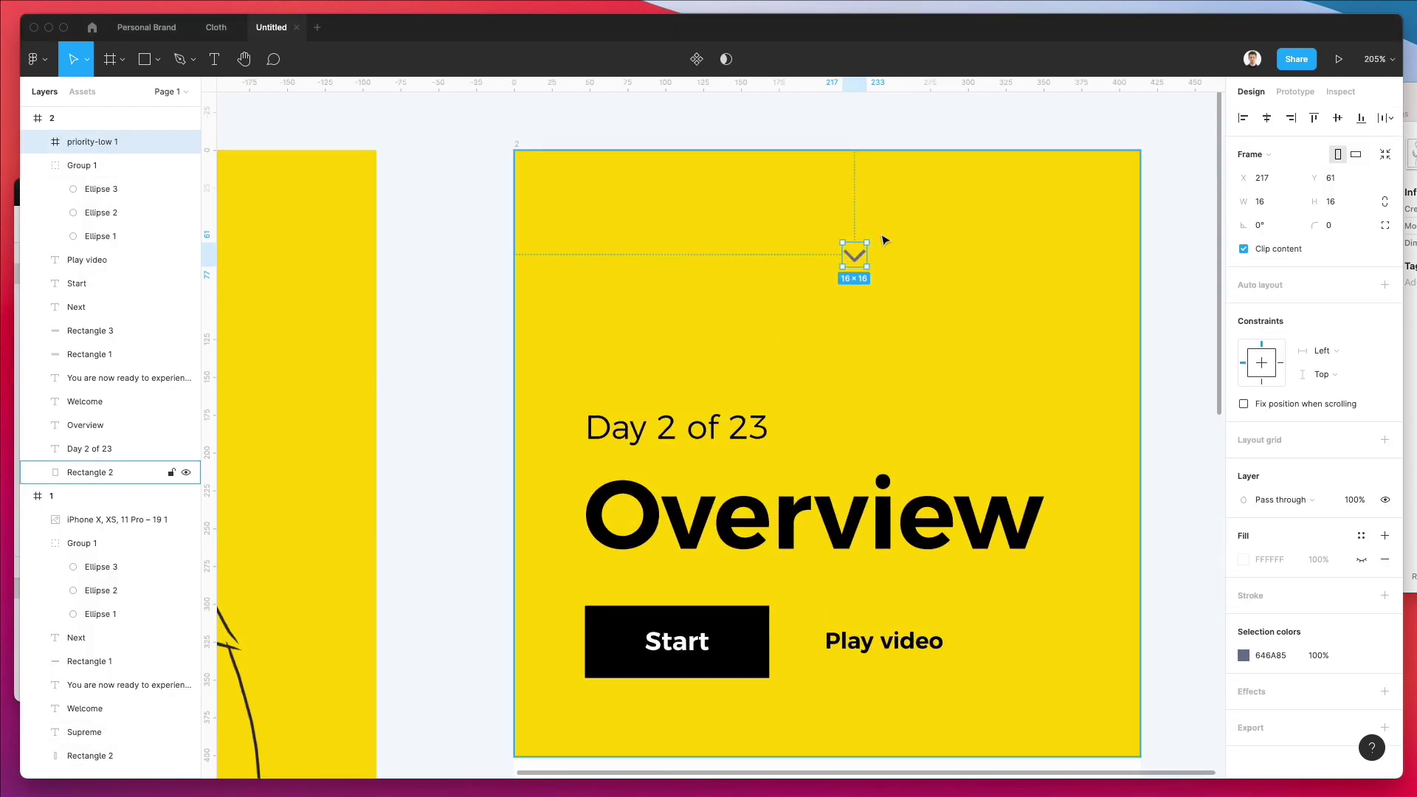
left_click_drag(876, 266, 824, 300)
key("shift+super+g")
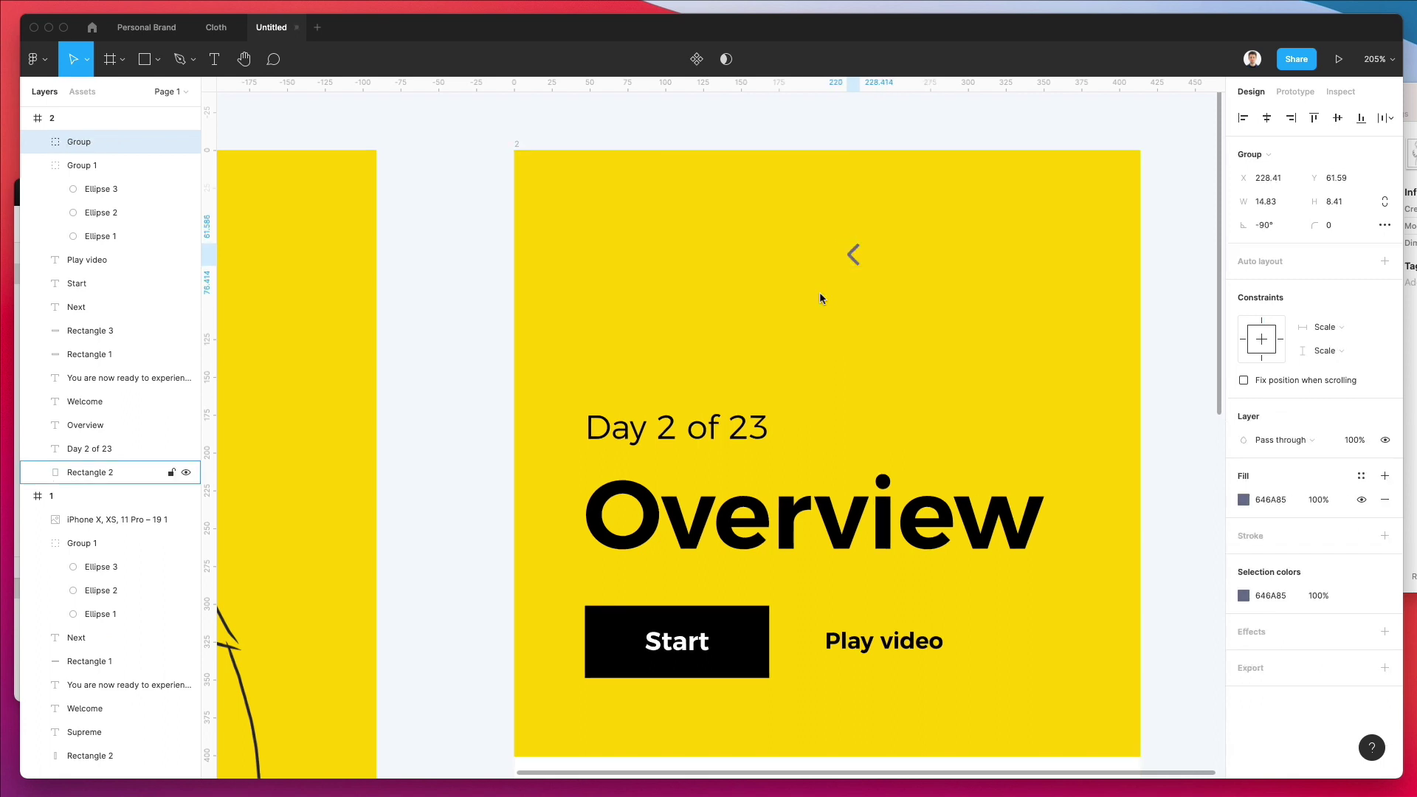
key("i")
left_click(742, 421)
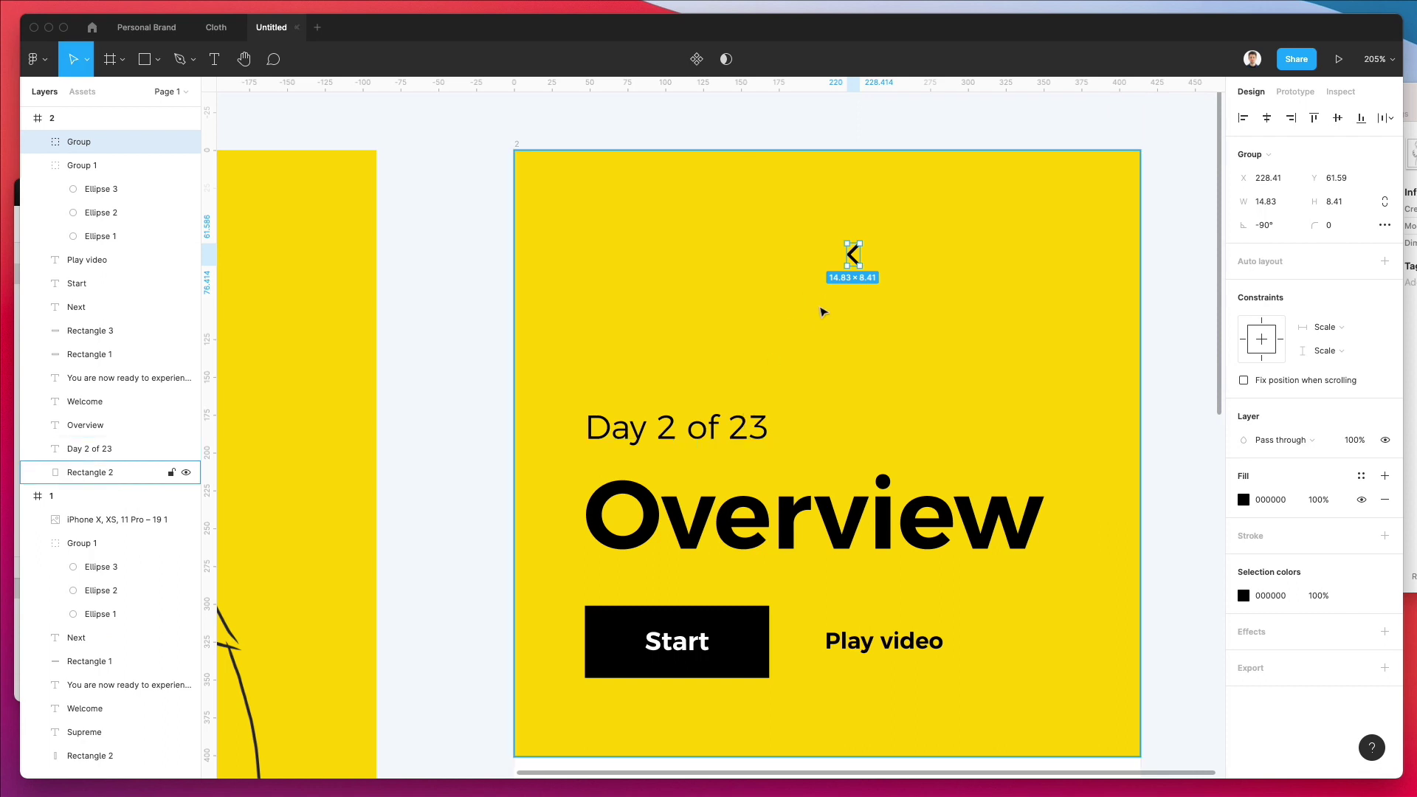
Move the back chevron to frame 2's upper-left corner, aligned with the text, and enlarge it to about 24 × 14 px
left_click_drag(860, 243, 602, 232)
scroll(602, 233, "down", 5)
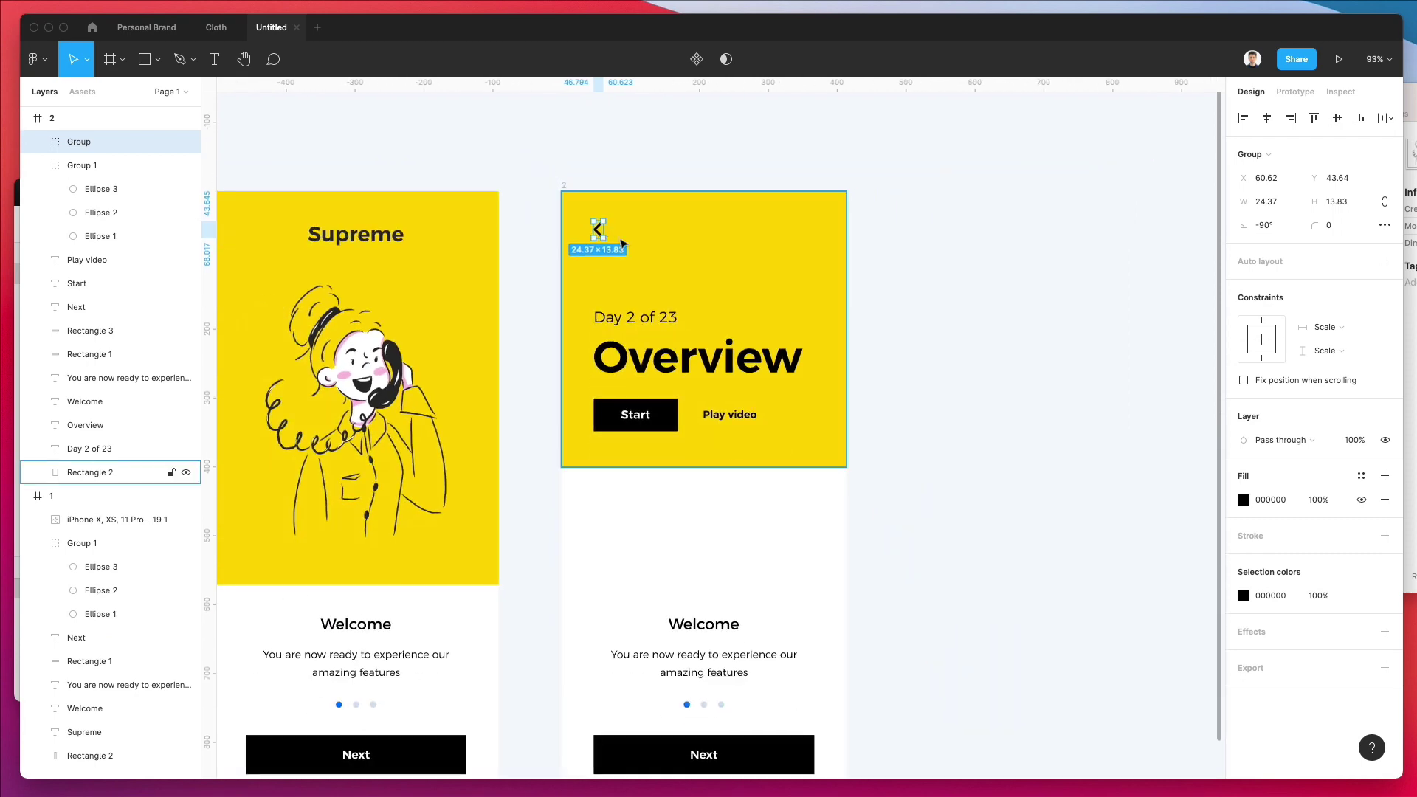
left_click(705, 147)
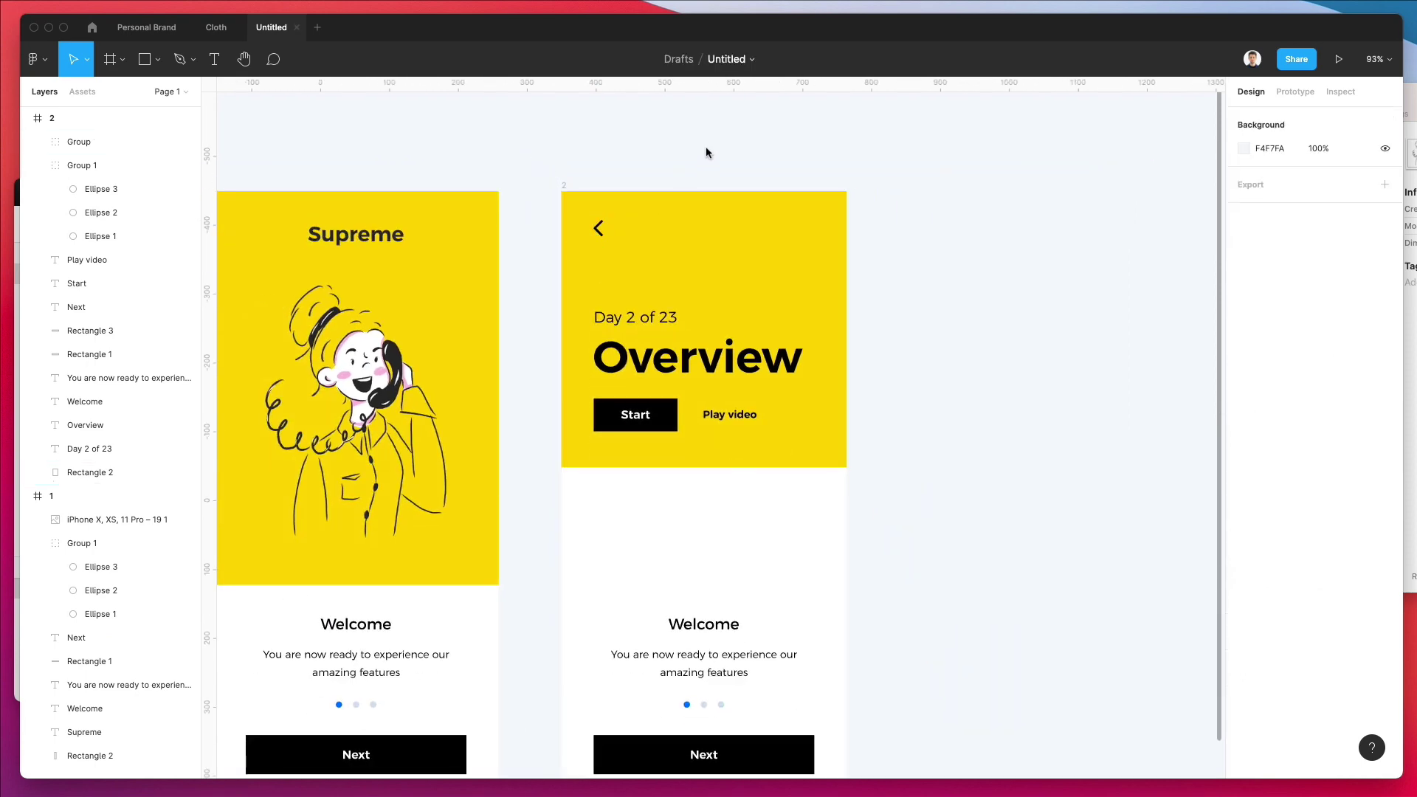
Set the Overview heading to the Medium weight
left_click(678, 357)
left_click(1270, 463)
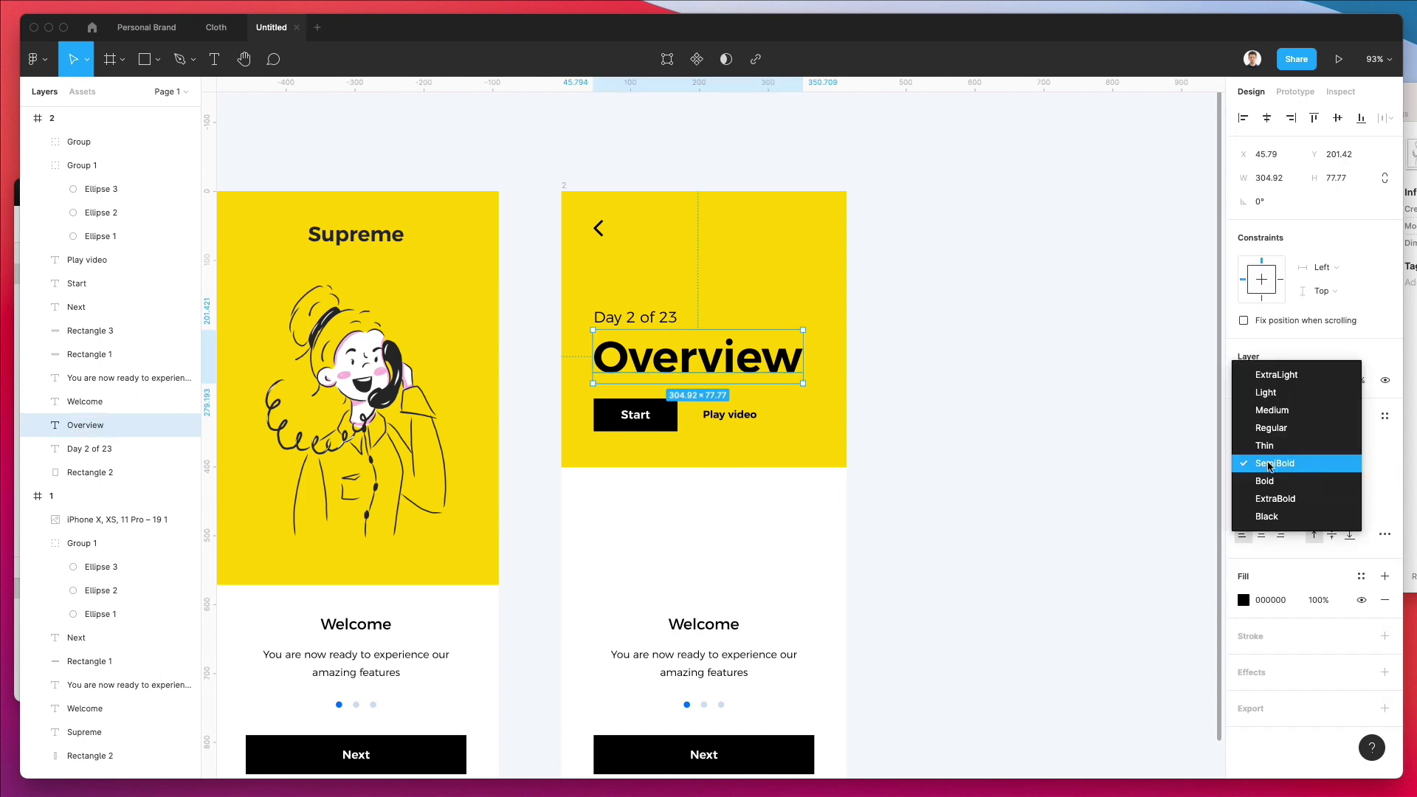
left_click(1265, 408)
left_click(1064, 466)
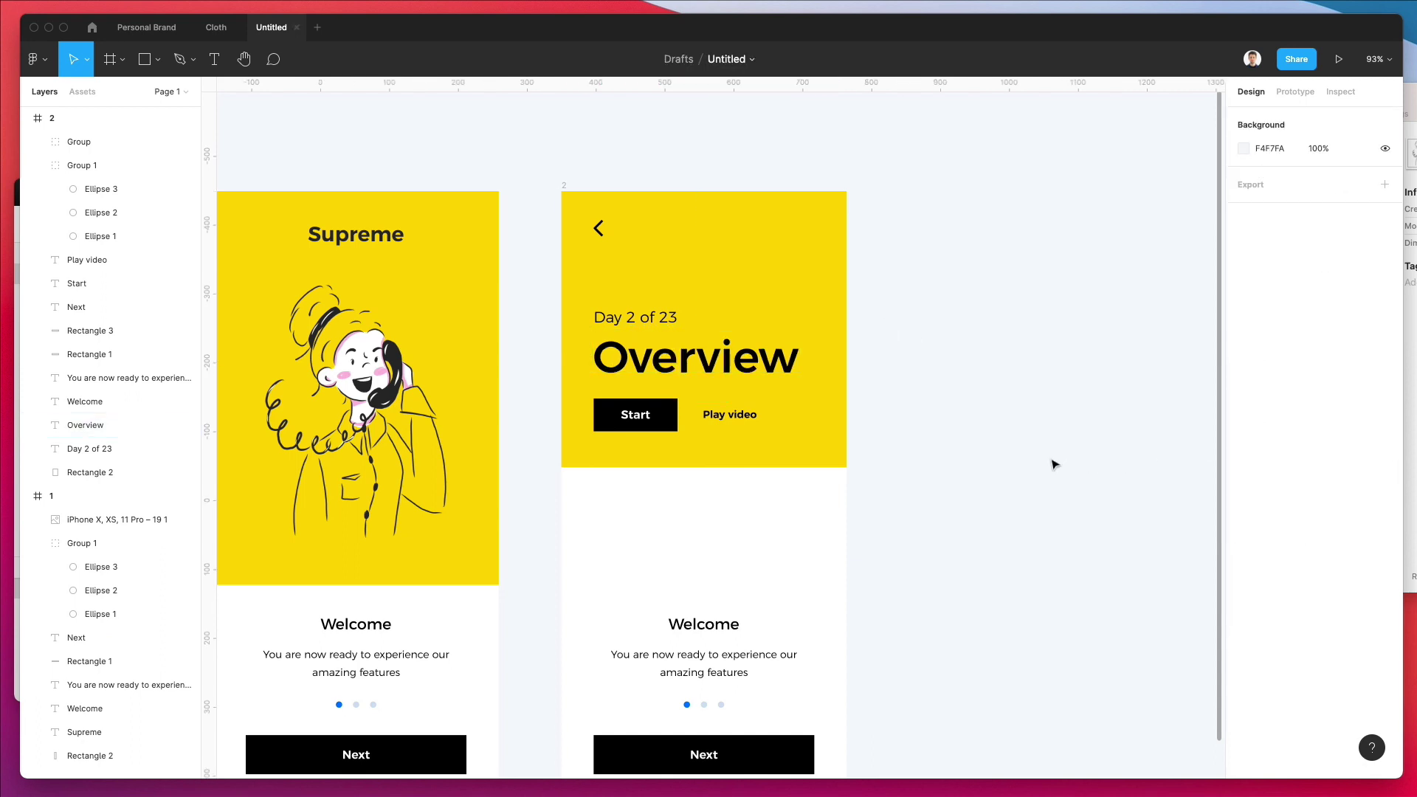
Switch to Finder and browse the Illustrations folder for an image that suits the Overview screen
key("super+Tab")
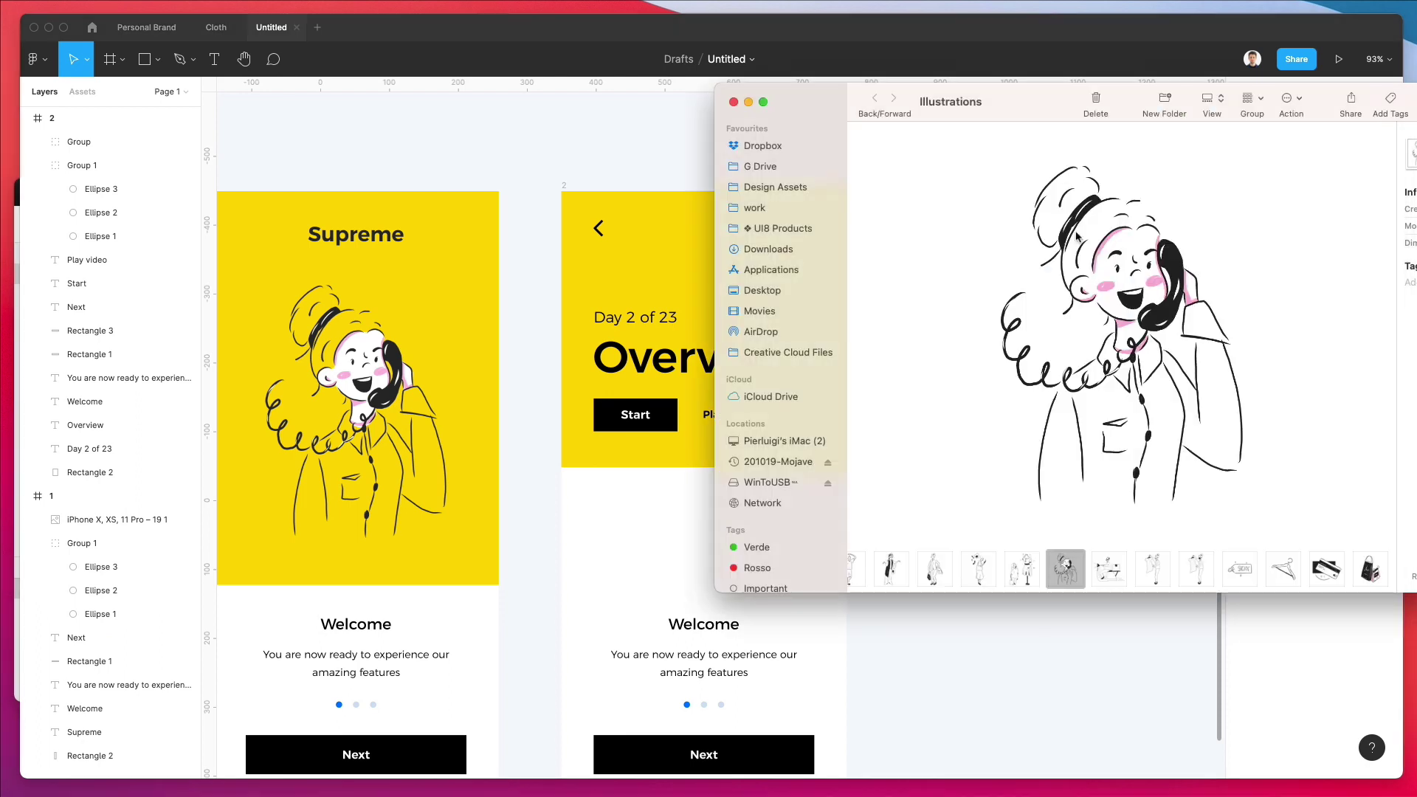
key("Right")
key("Right")
key("Right")
key("Right")
key("Right")
key("Right")
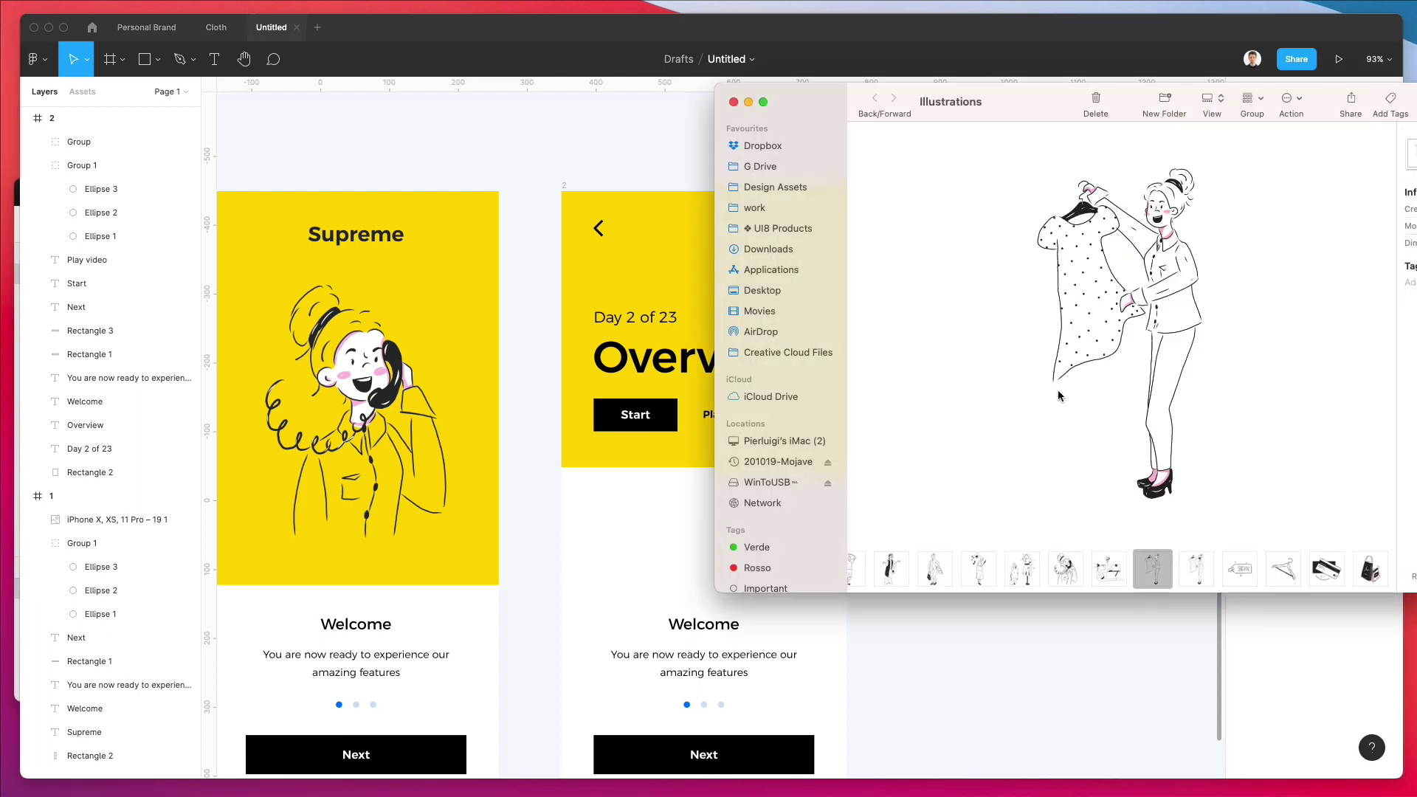
key("Right")
key("Right")
key("Right")
key("Right")
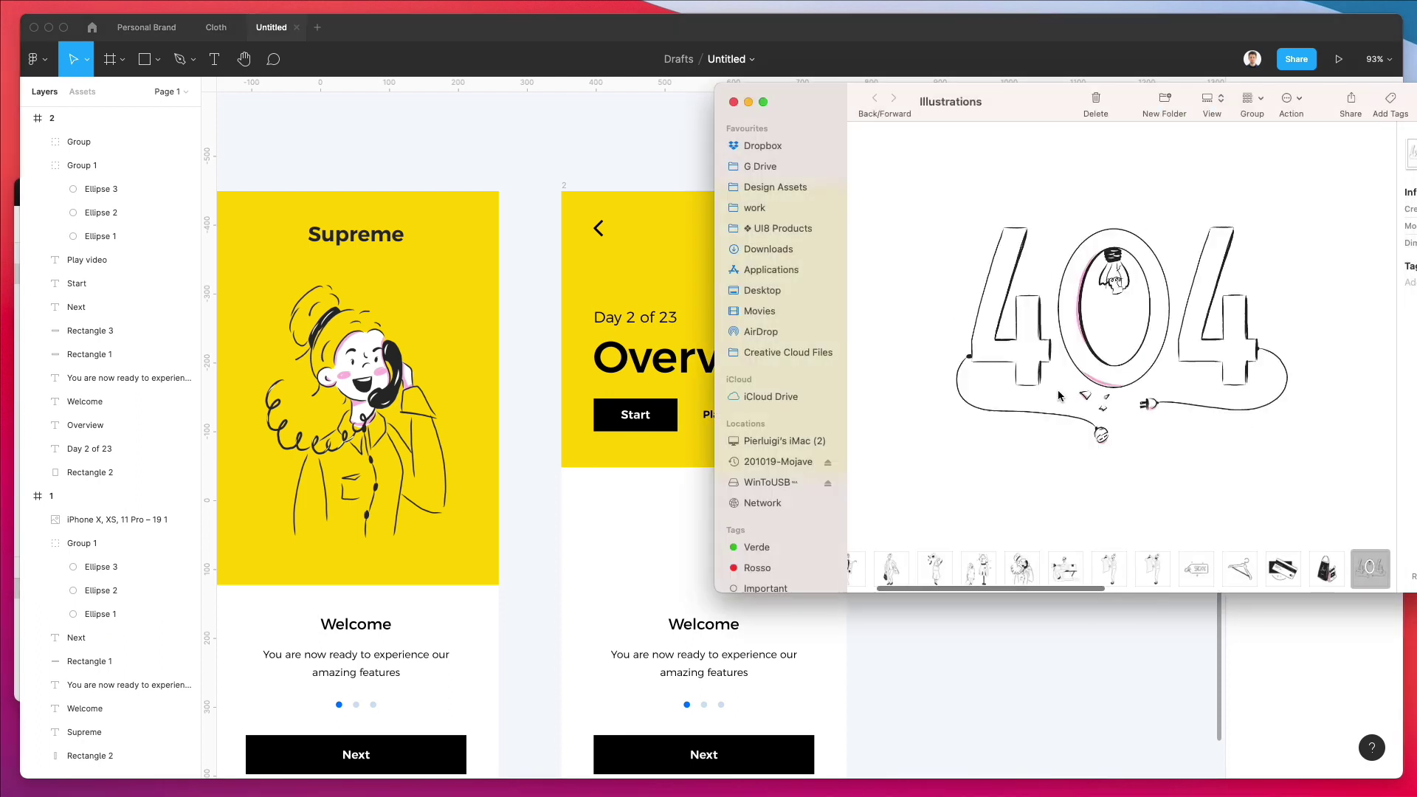
key("Right")
key("Right")
key("Right")
key("Right")
key("Right")
key("Right")
key("Right")
key("Right")
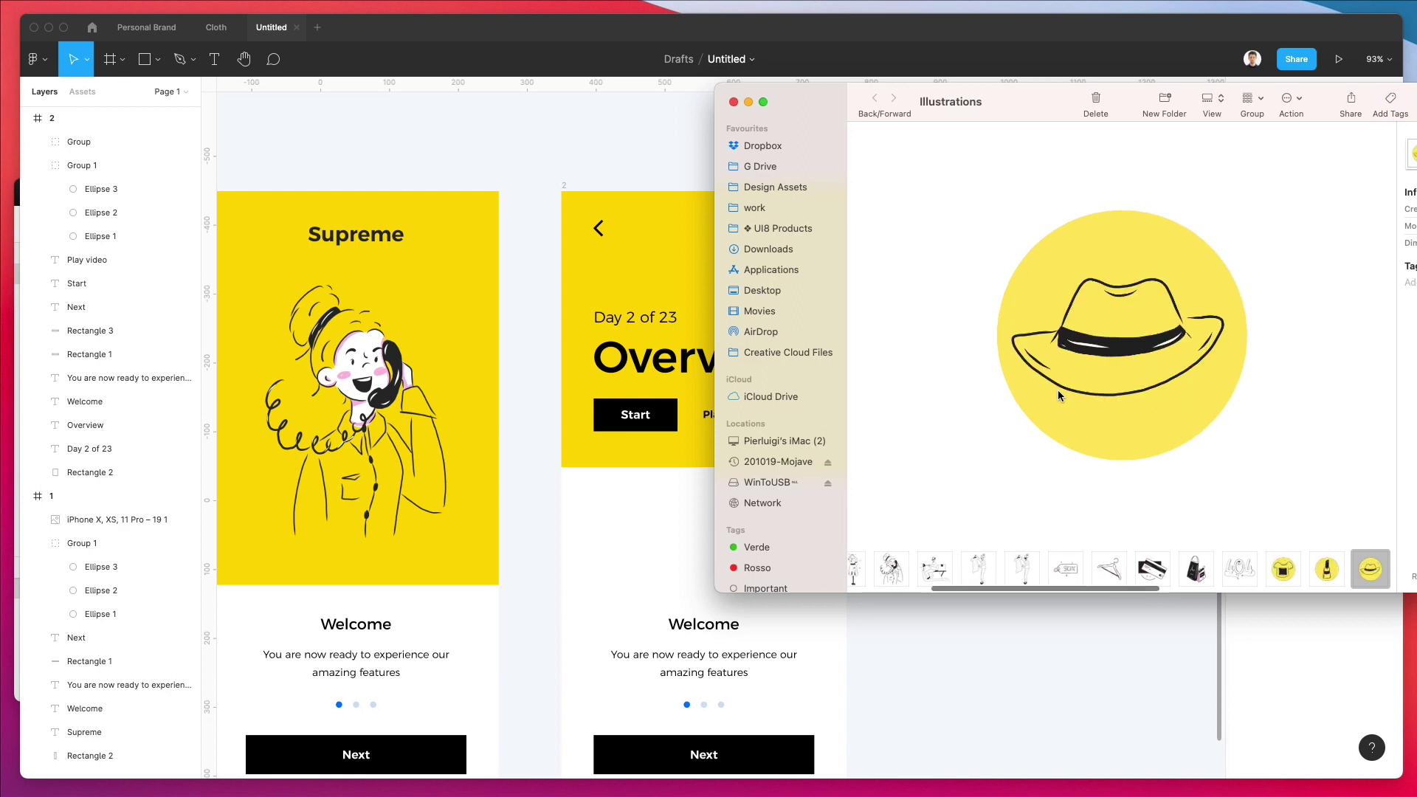
key("Right")
key("Right")
key("Right")
key("Right")
key("Right")
key("Right")
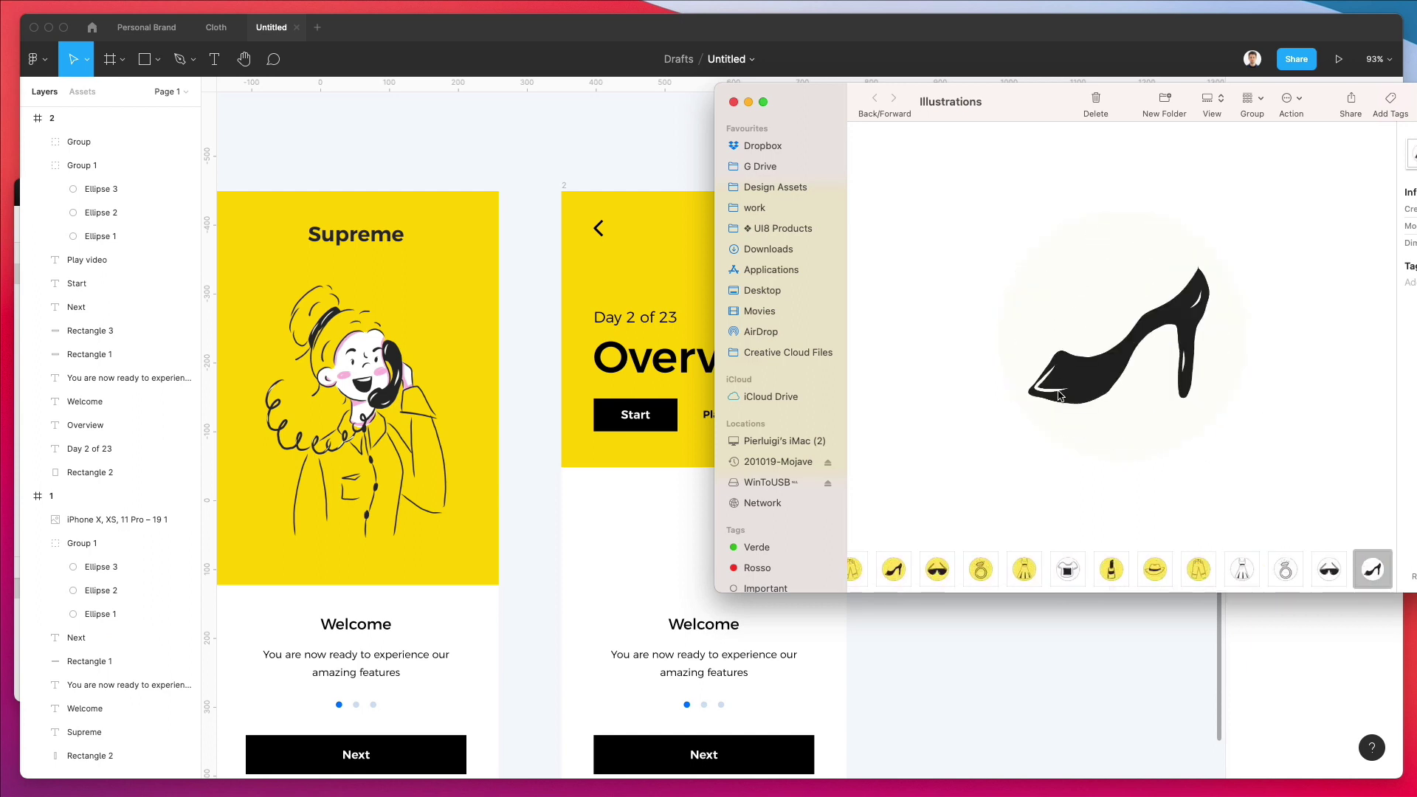
key("Left")
scroll(959, 665, "right", 5)
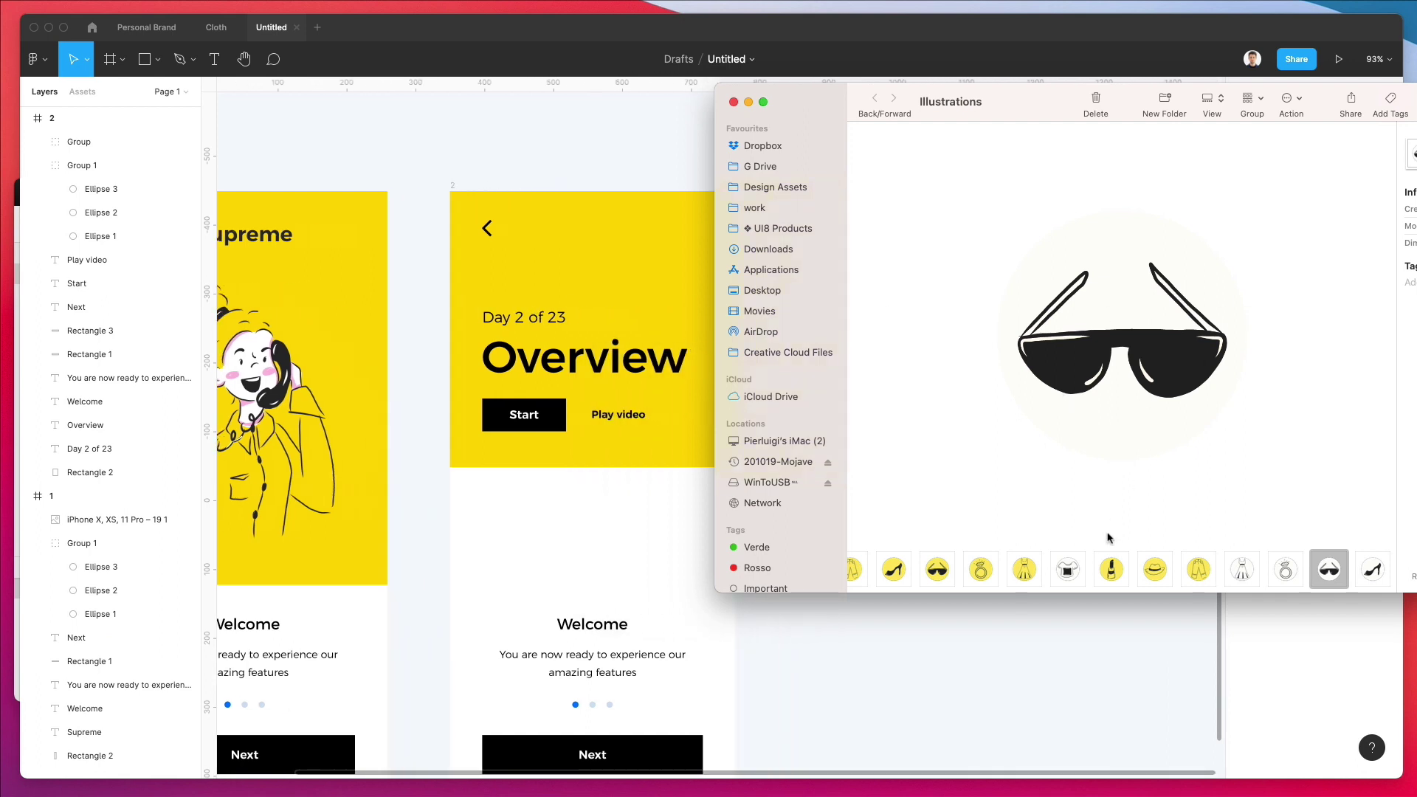
left_click_drag(1335, 572, 631, 277)
key("super+z")
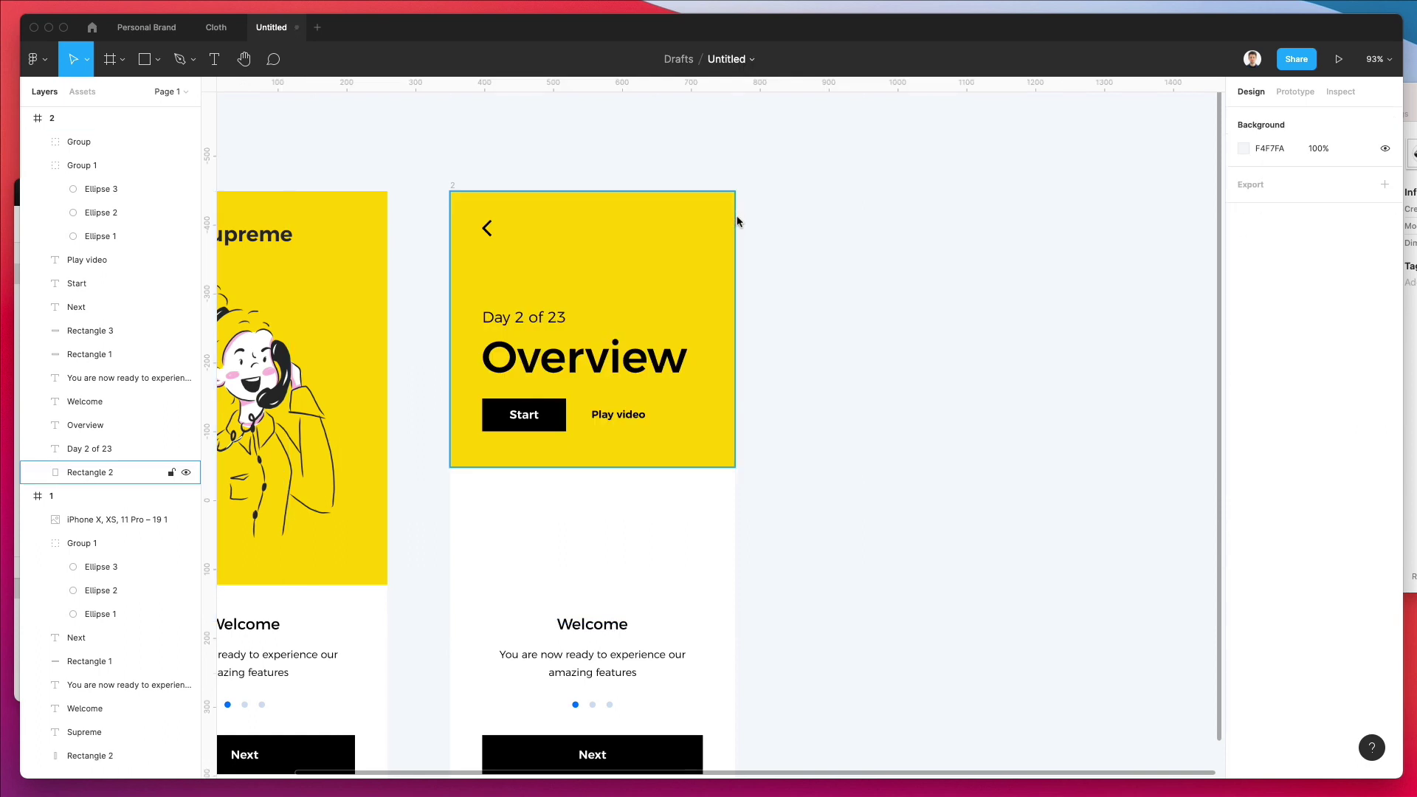
Bring Finder's Illustrations folder forward again and place the sunglasses illustration with the off-white circle in frame 2
key("super+Tab")
scroll(1112, 567, "right", 10)
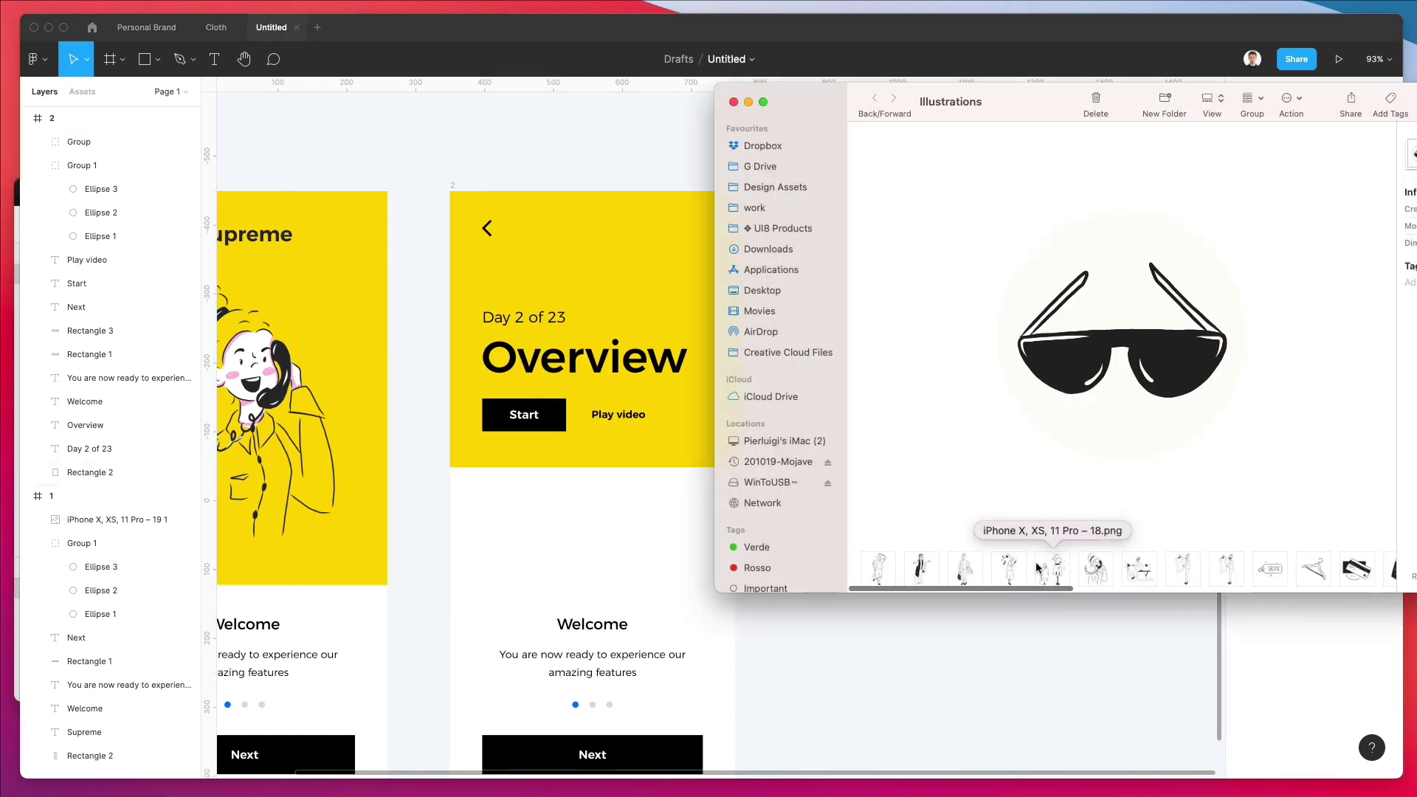
scroll(1037, 566, "right", 5)
scroll(1297, 568, "right", 10)
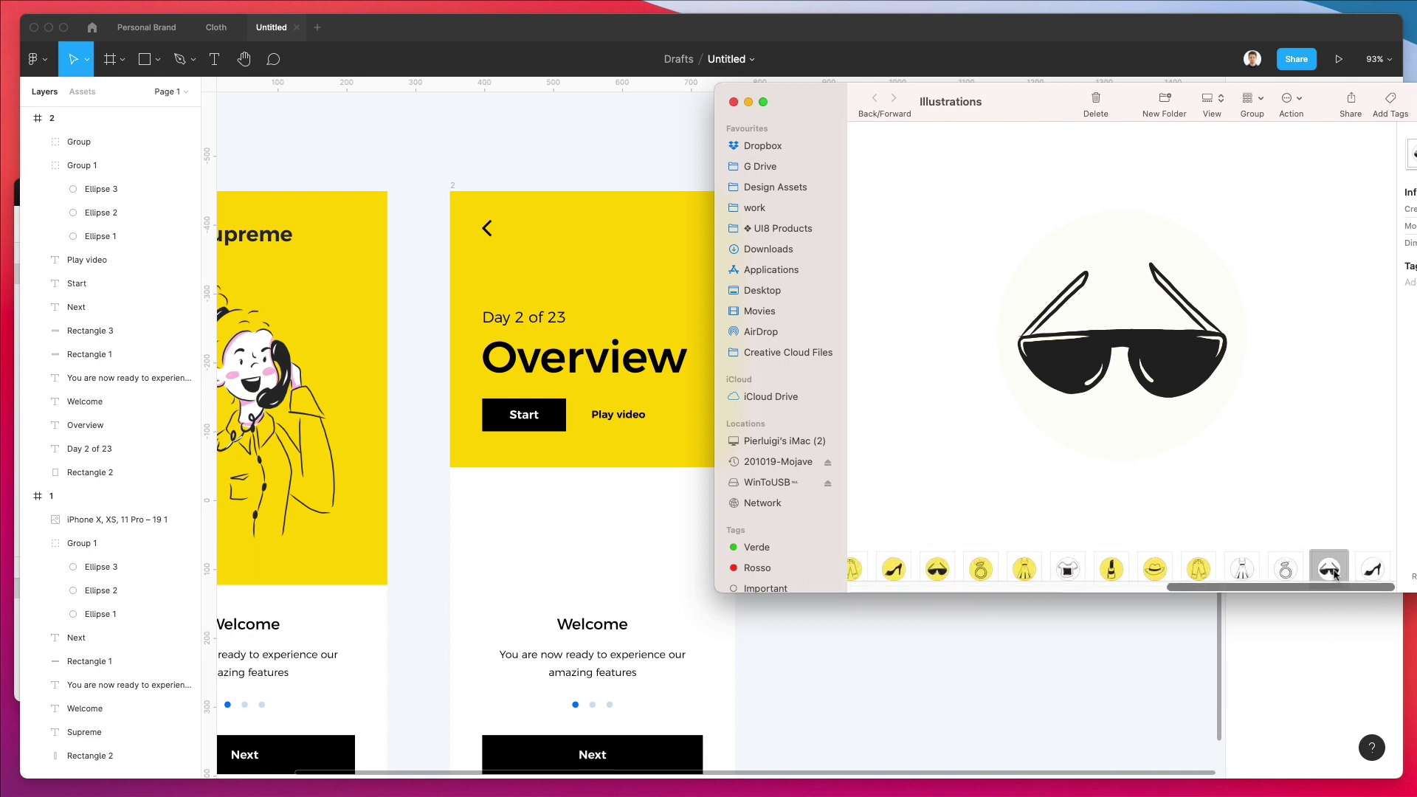
left_click_drag(1330, 568, 629, 325)
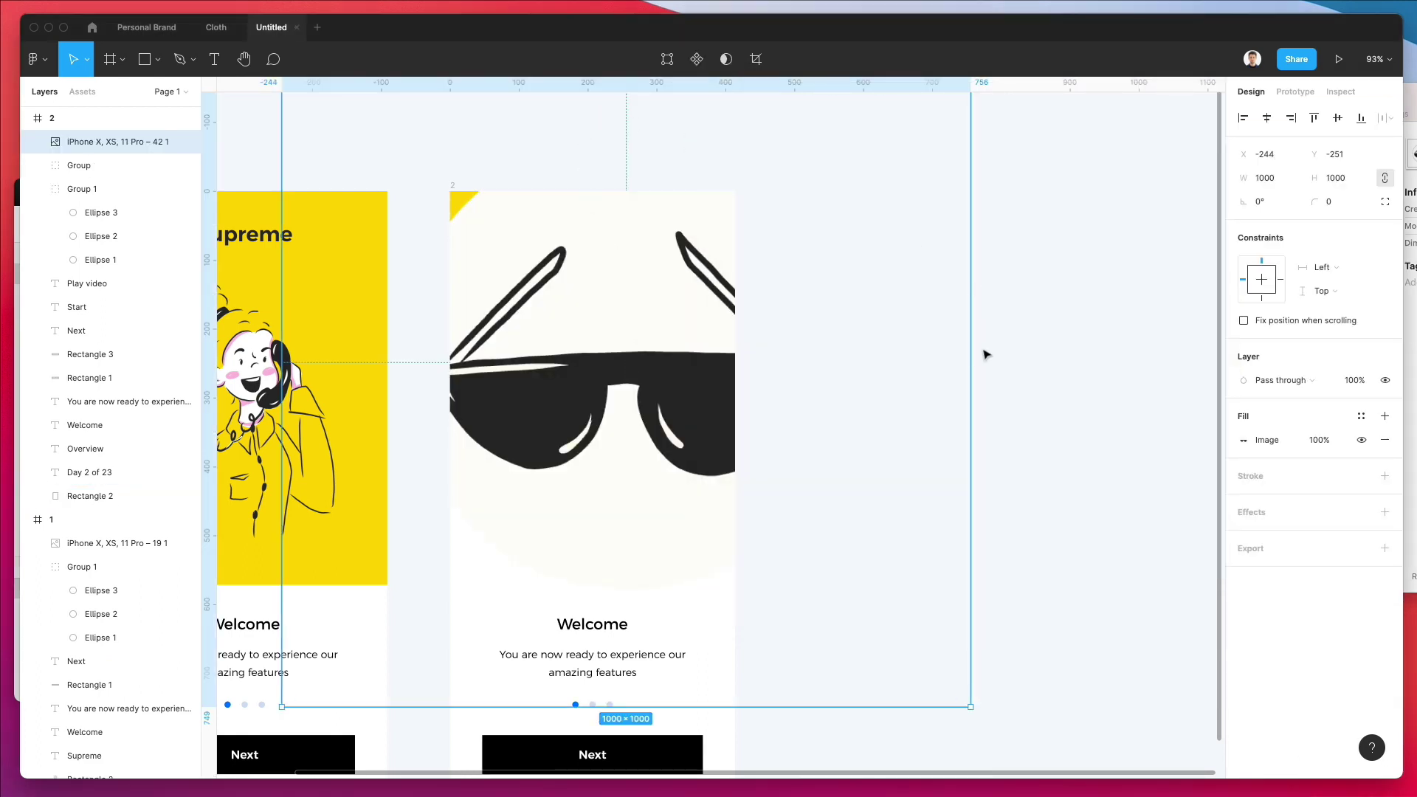
Scale the sunglasses illustration down to about 222 × 222 px and place it in the yellow area's upper-right corner
left_click_drag(969, 352, 679, 254)
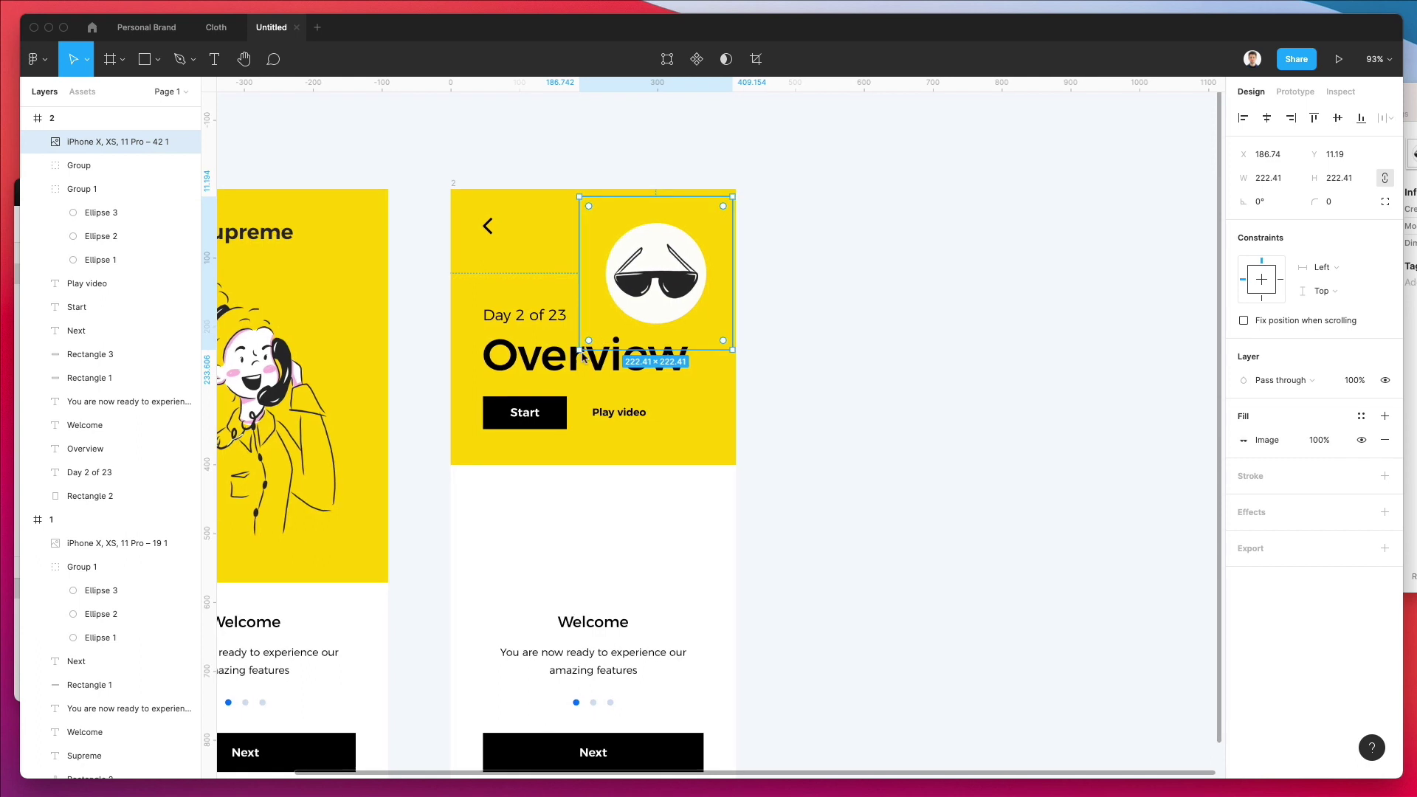
mouse_move(581, 353)
left_mouse_down()
mouse_move(608, 327)
mouse_move(573, 357)
left_mouse_up()
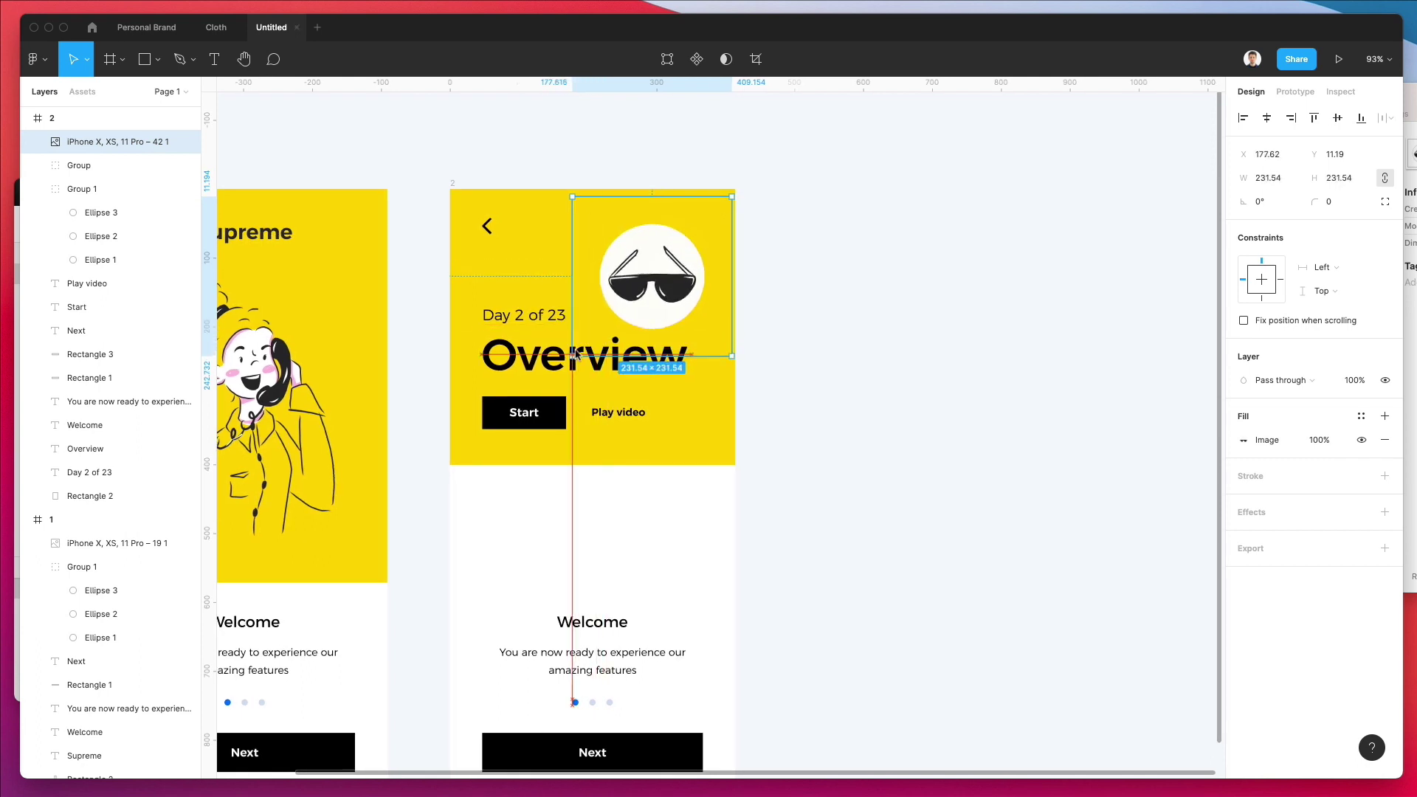
key("super+z")
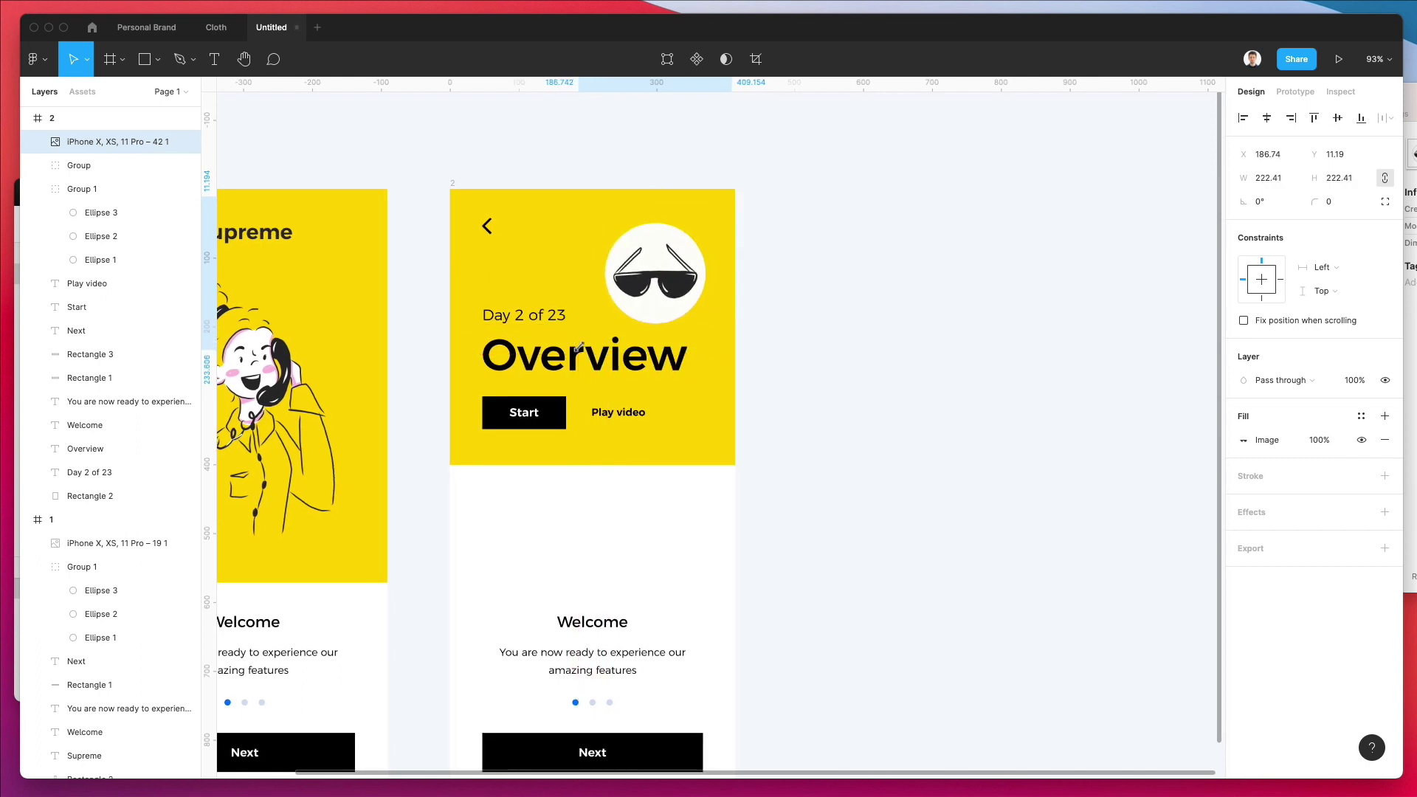
Nudge the sunglasses illustration 7 px left and 9 px up
key("Left")
key("Left")
key("Left")
key("Left")
key("Left")
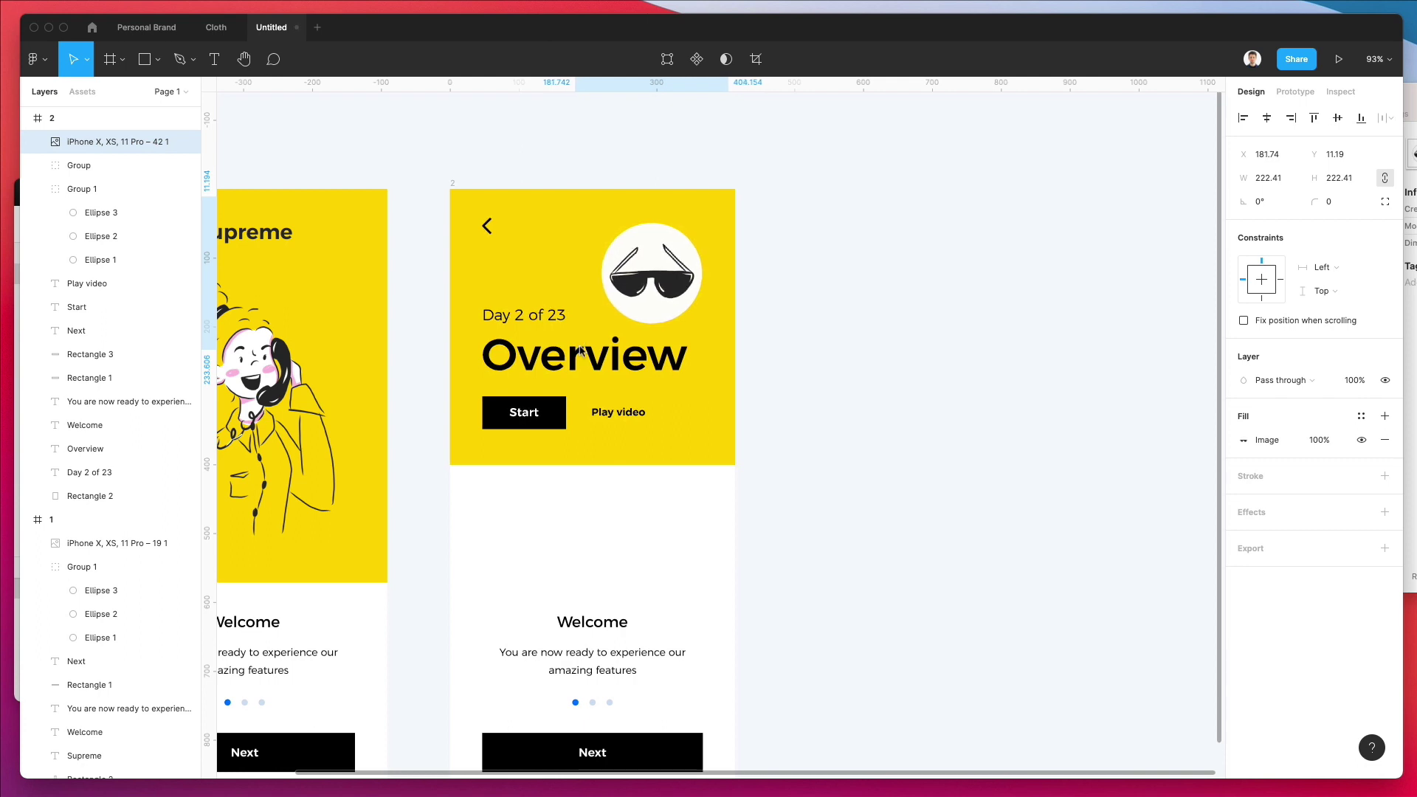
key("Left")
key("Left")
key("Up")
key("Up")
key("Up")
key("Up")
key("Up")
key("Up")
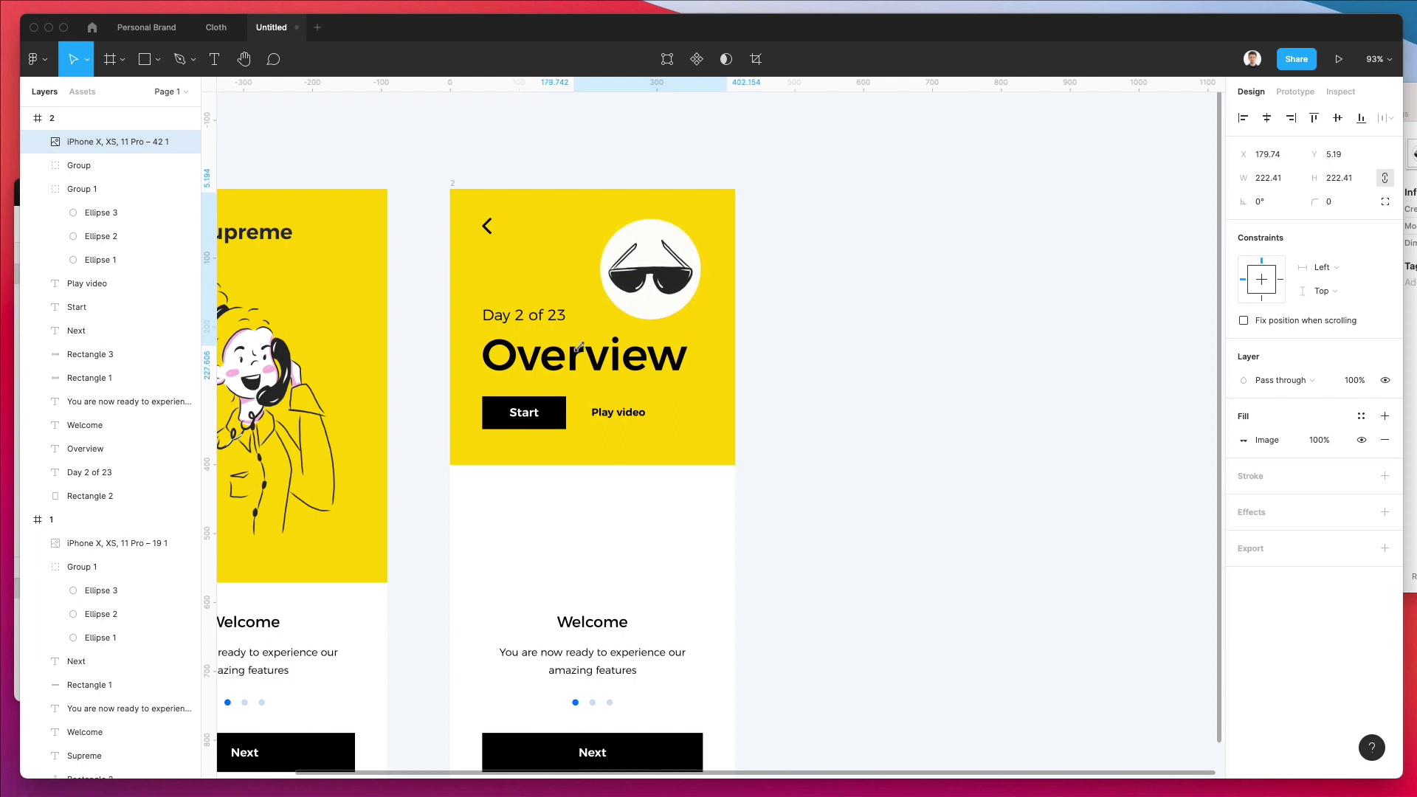
key("Up")
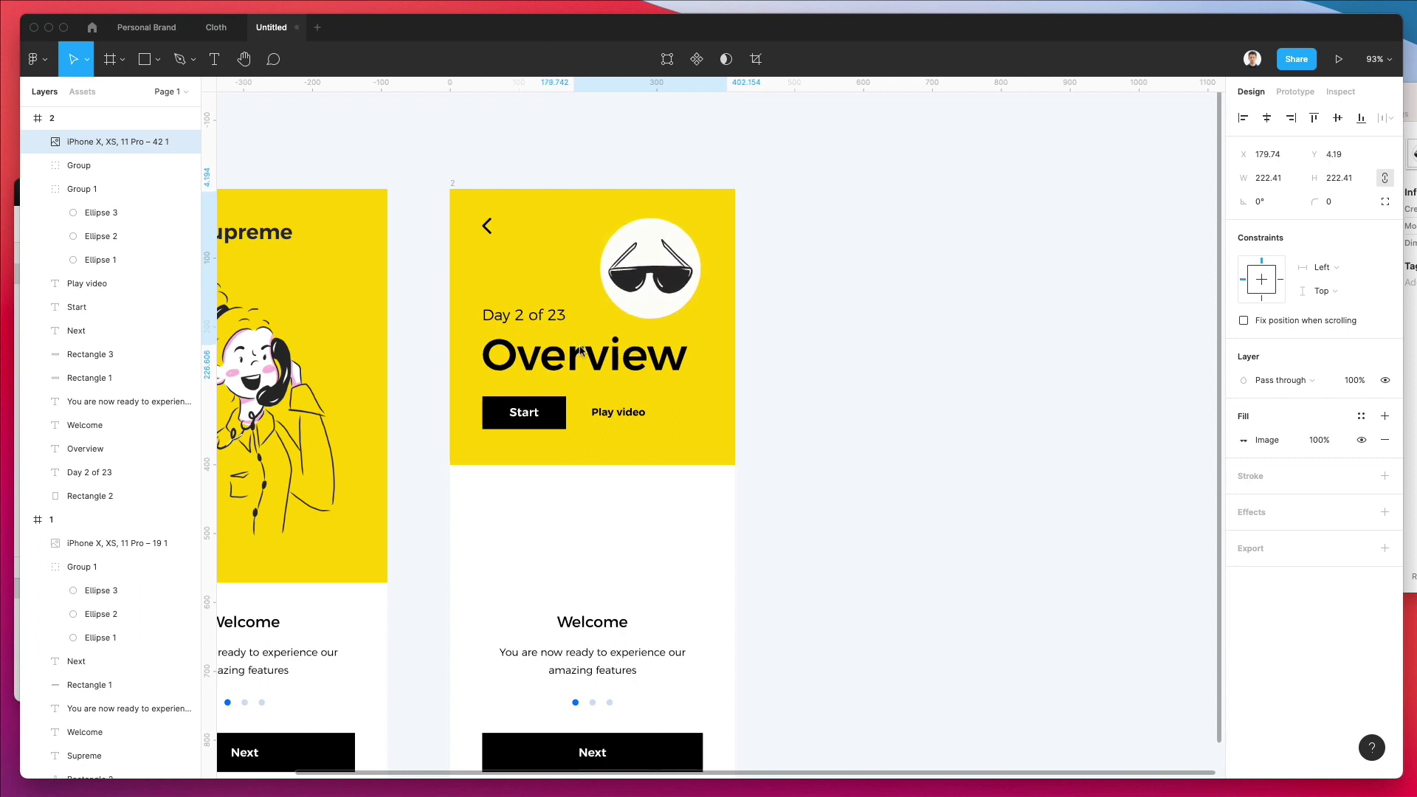
key("Up")
key("Up")
left_click(832, 389)
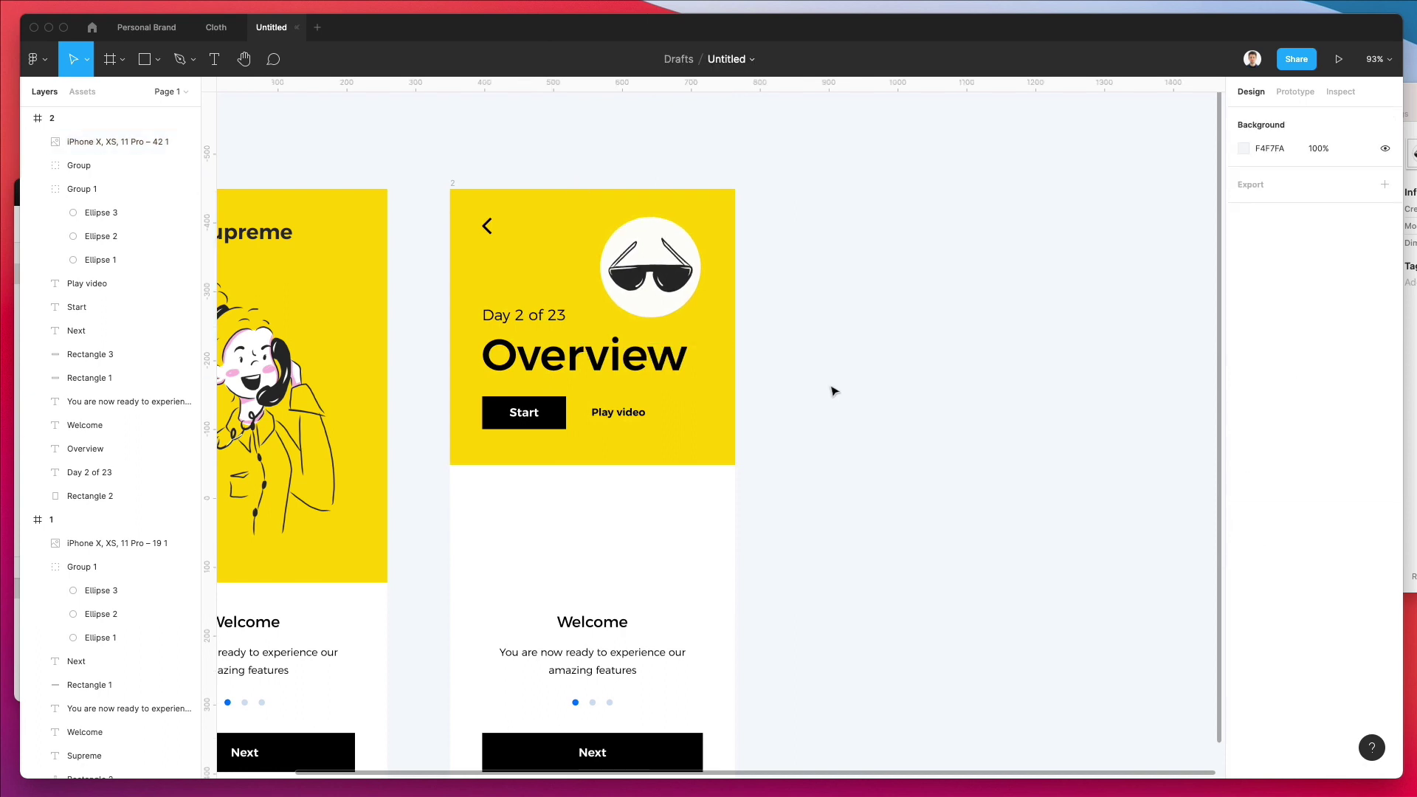
Copy frame 2's black Next rectangle below the yellow area as a card about 320 × 102 px with corner radius 11
scroll(834, 390, "down", 2)
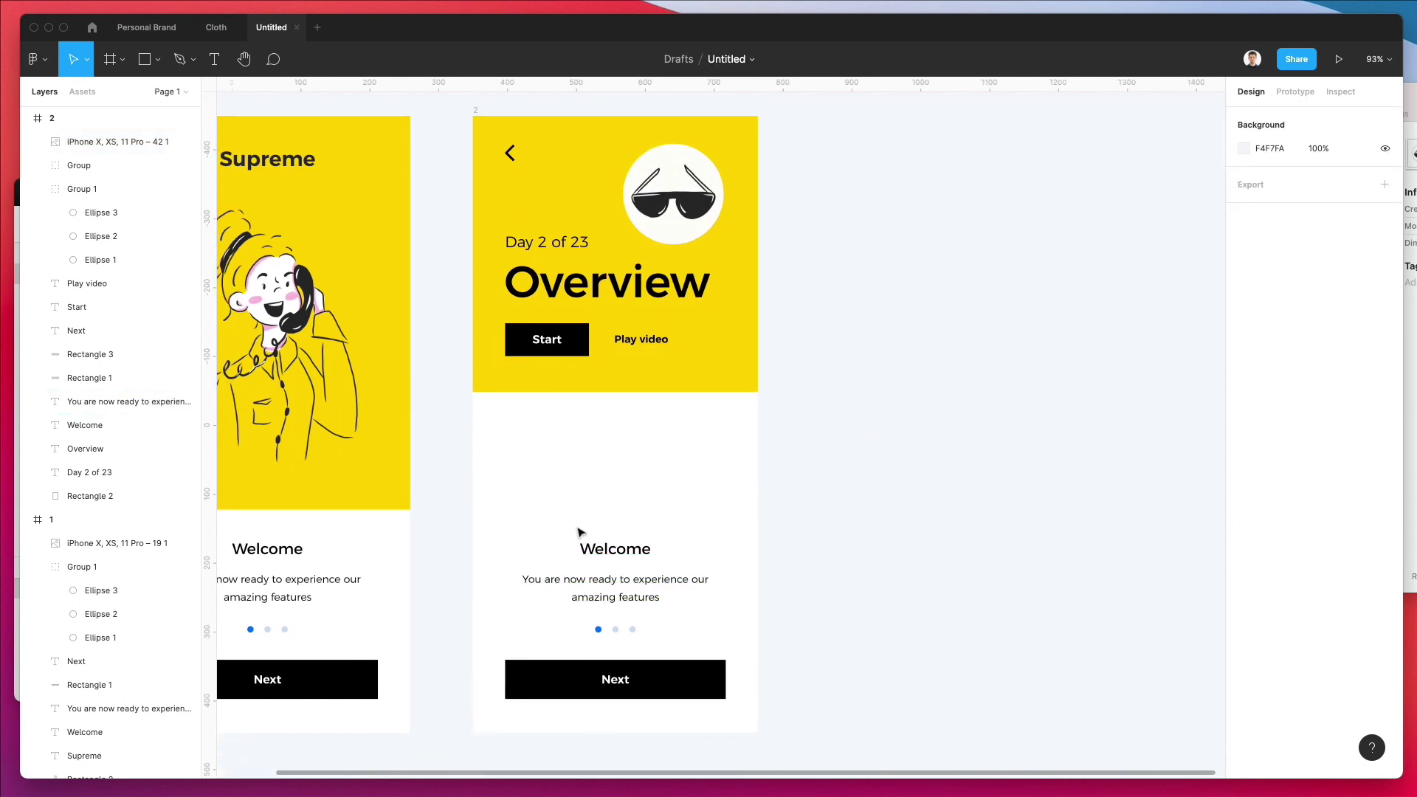
left_click_drag(591, 675, 623, 490)
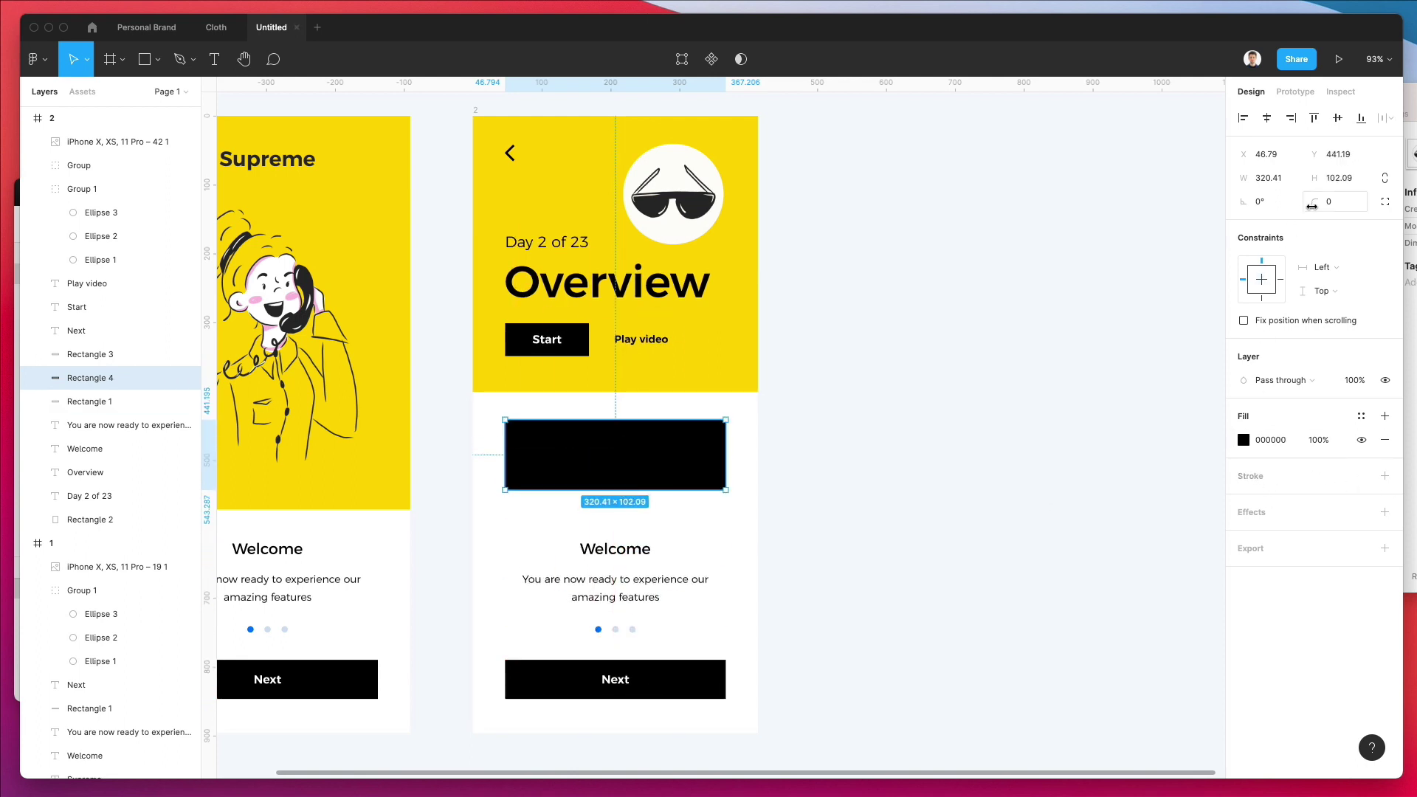
left_click_drag(1311, 205, 1392, 202)
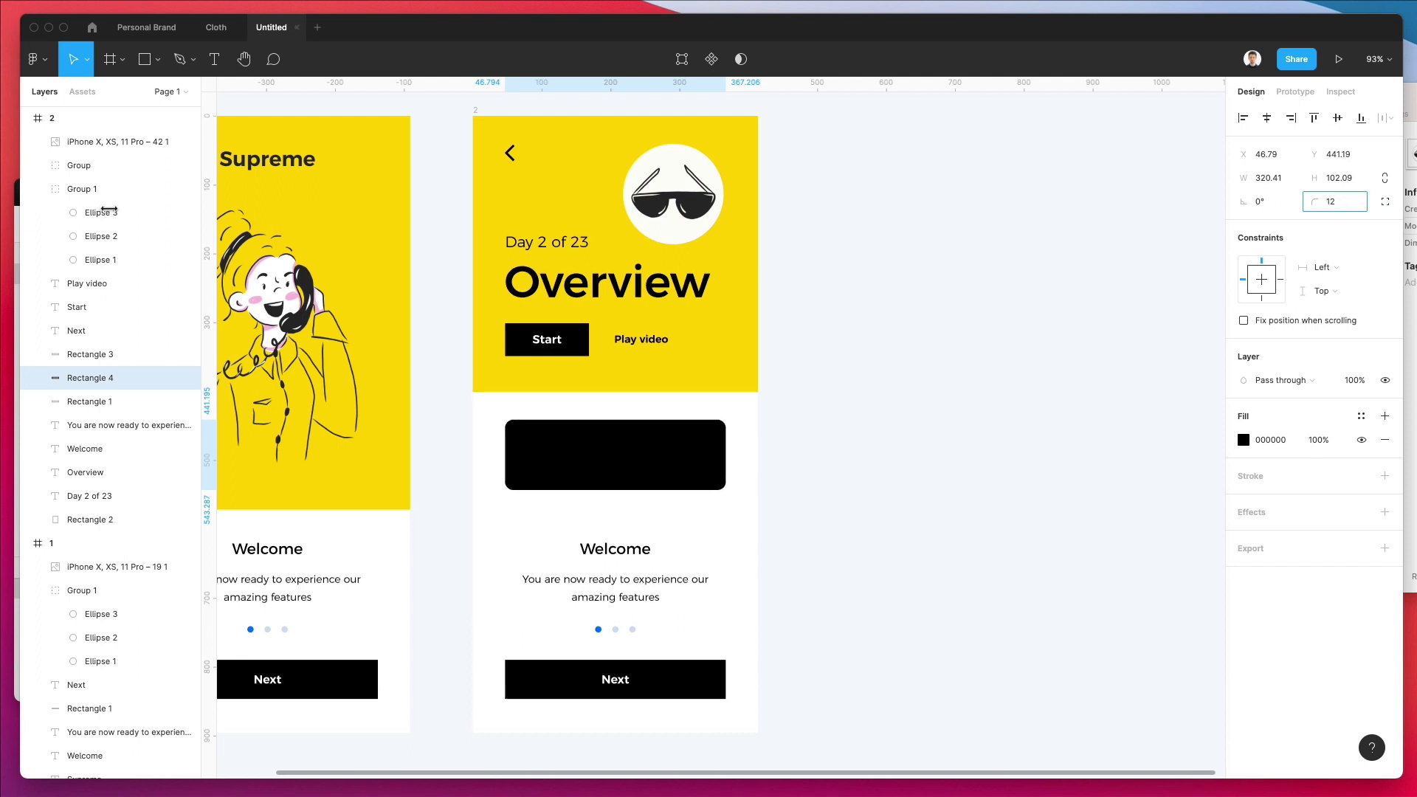
left_click_drag(86, 208, 92, 208)
Add a drop shadow to the card rectangle and change its fill to white (FFFFFF)
left_click(1260, 514)
left_click(1243, 440)
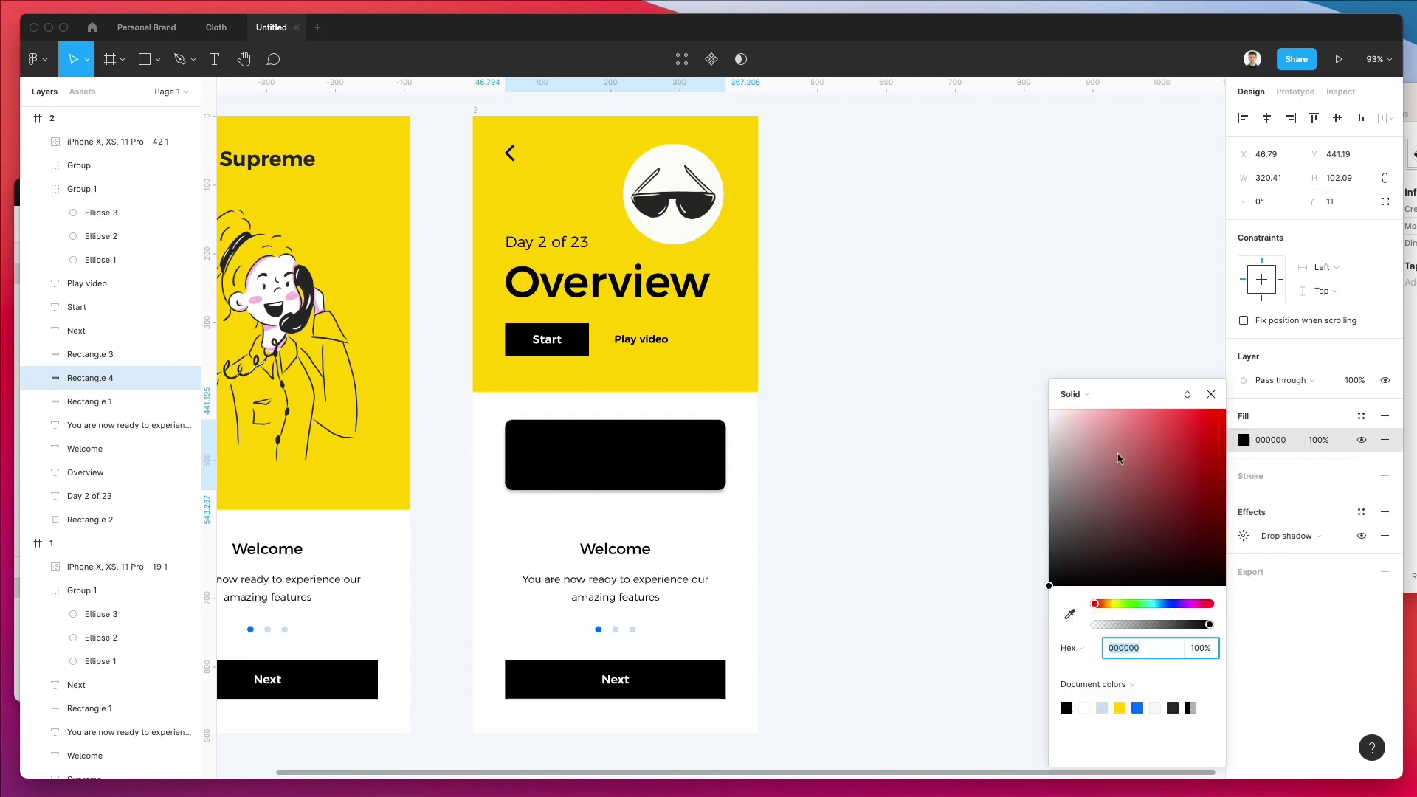
left_click_drag(1052, 583, 910, 249)
Set the card's drop shadow to blur 20, Y offset 6 and 15% opacity
left_click(1242, 536)
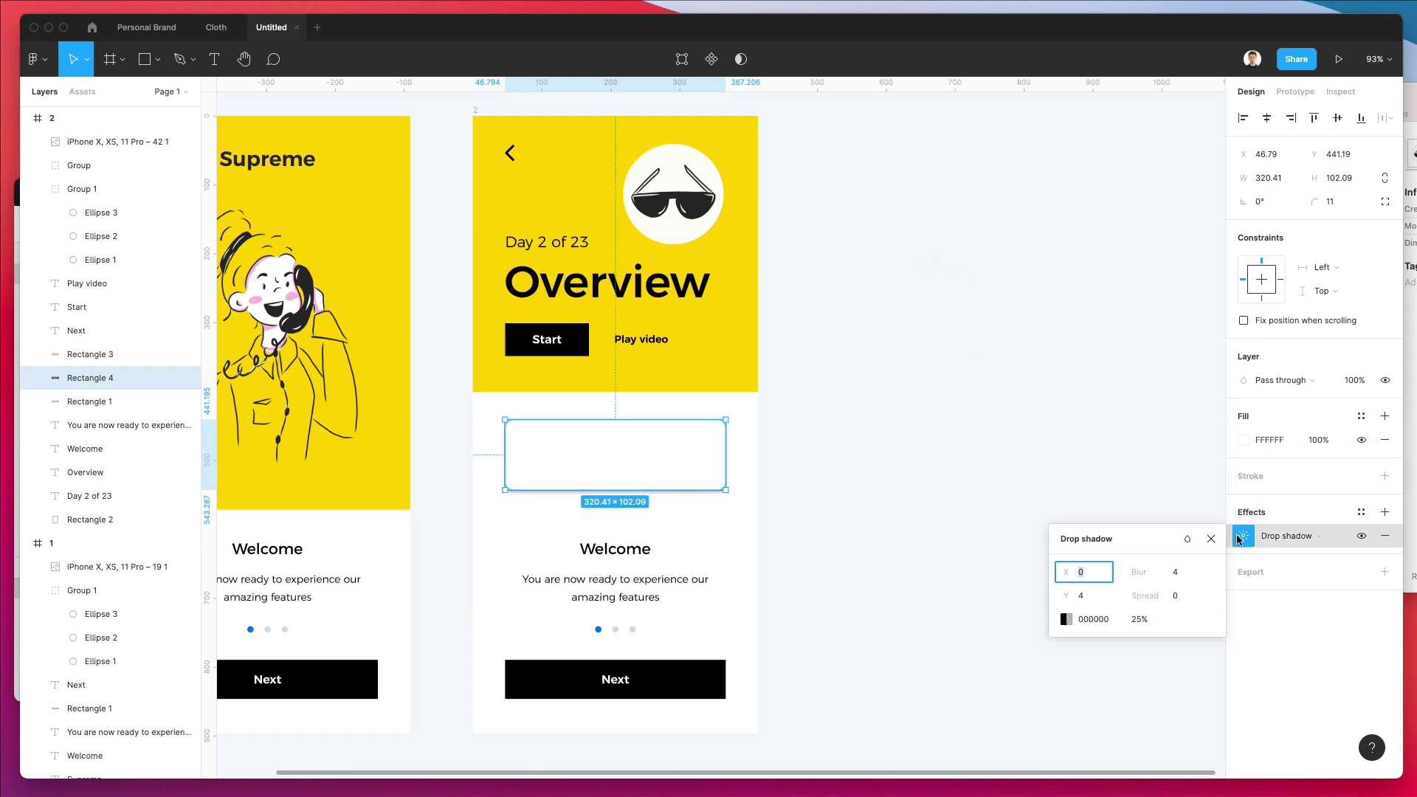
left_click(1166, 572)
type("20")
key("Return")
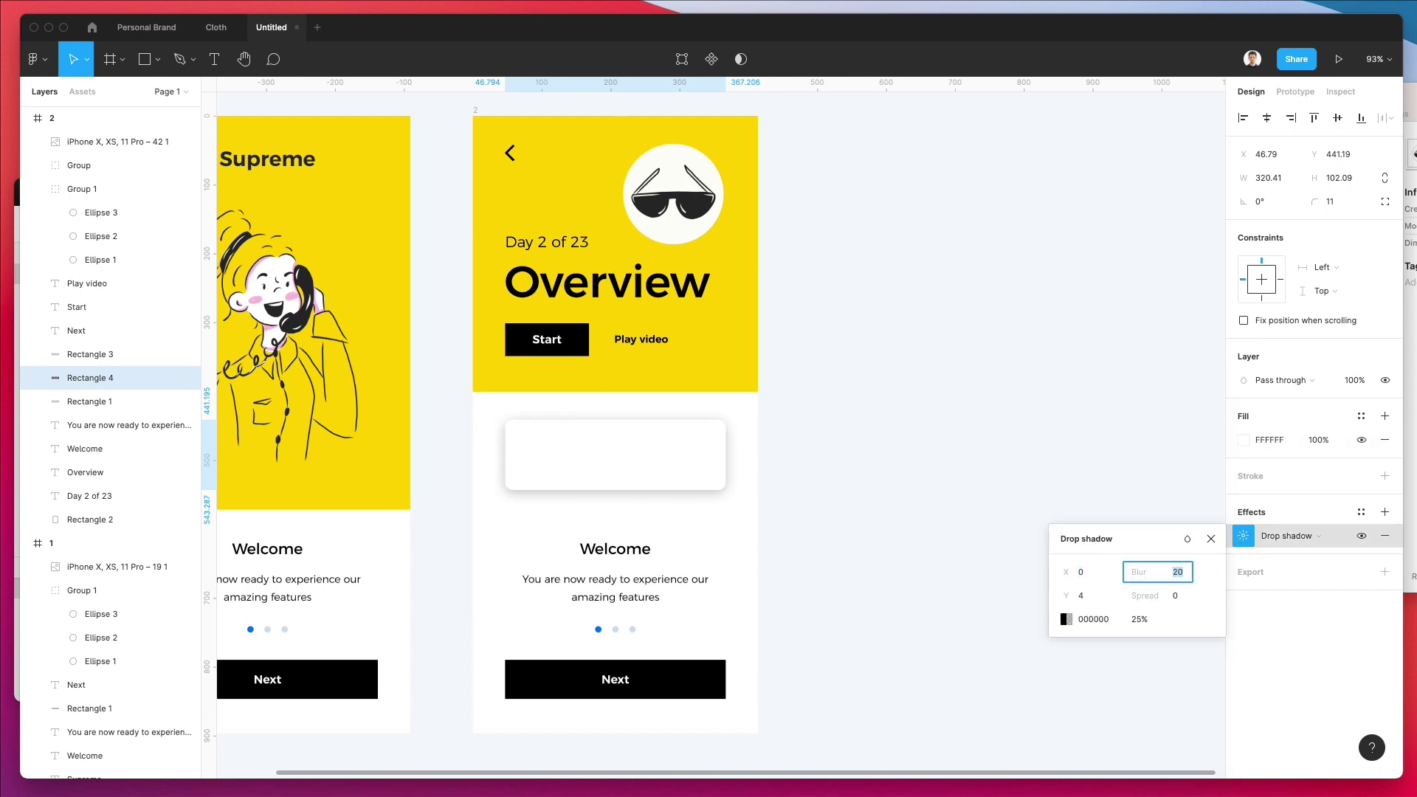
left_click(1078, 596)
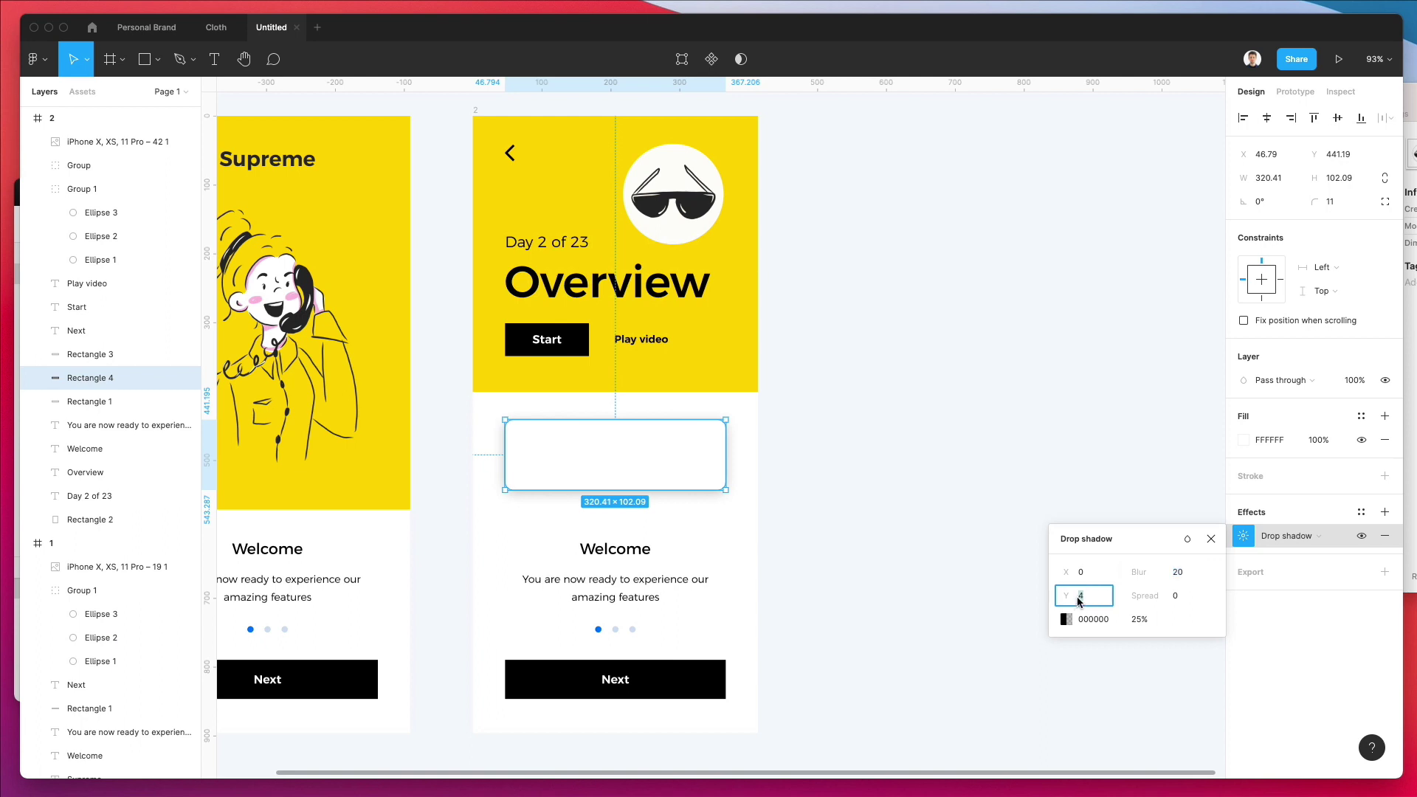
type("5")
key("Return")
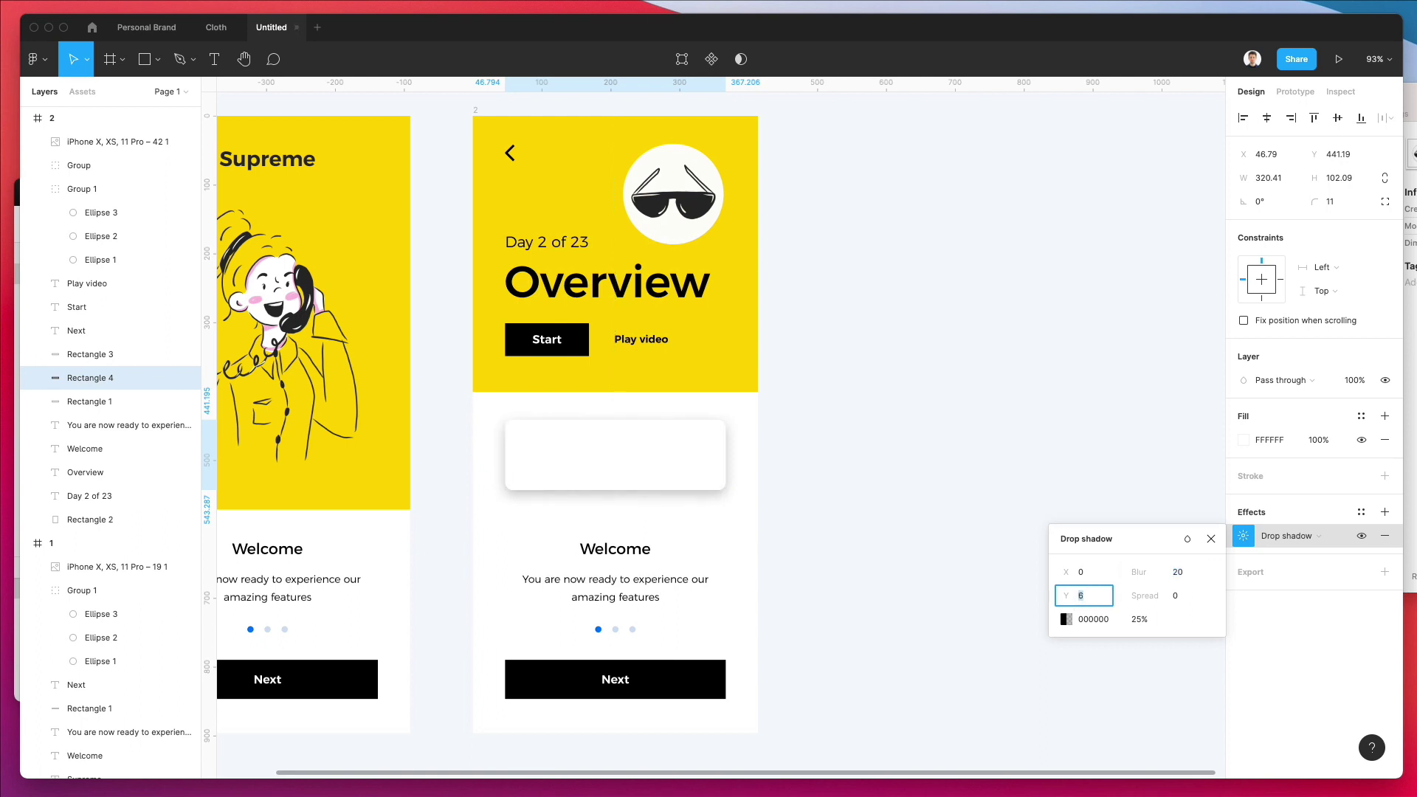
left_click(1140, 620)
type("15")
key("Return")
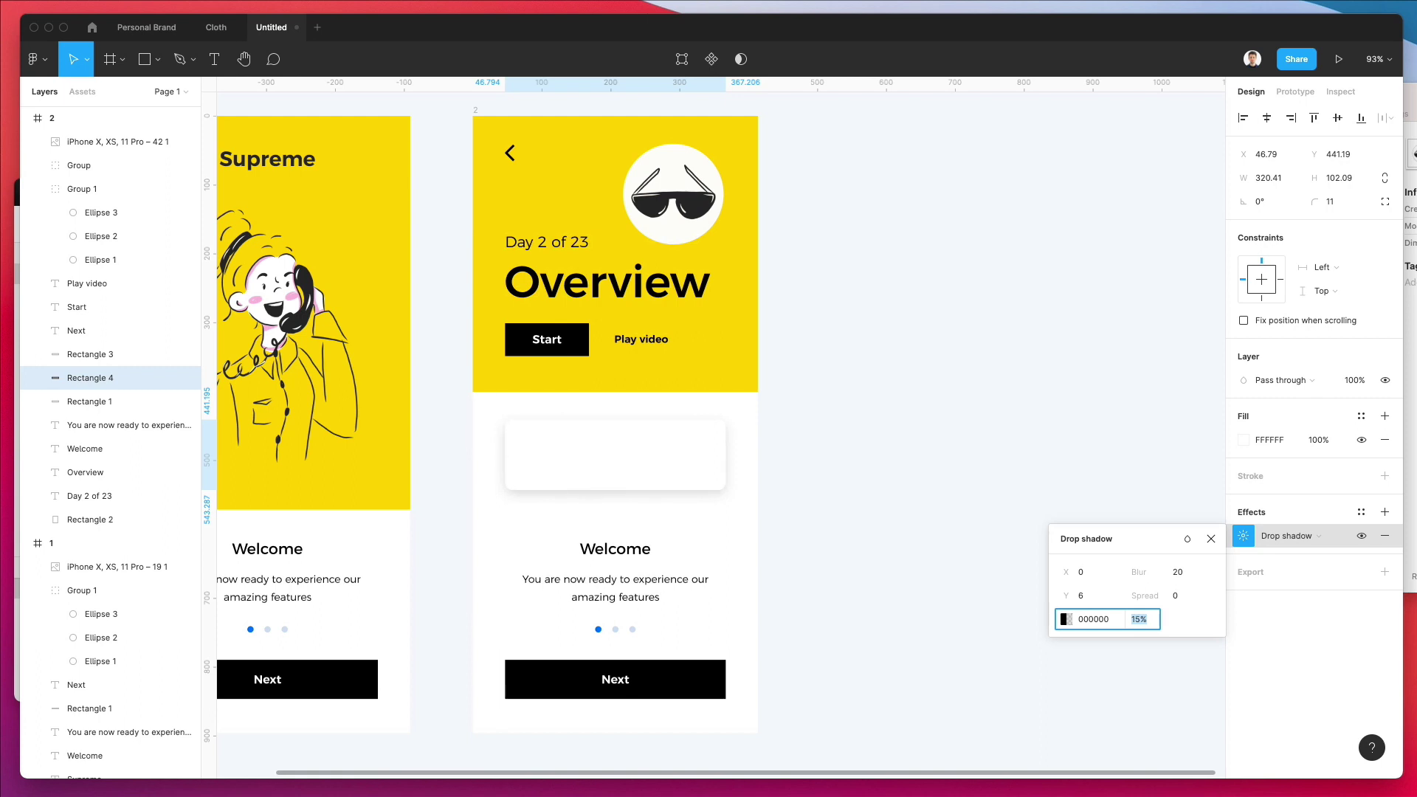
Extend the white card's lower edge downward to make it slightly taller
left_click(908, 529)
left_click(618, 484)
left_click_drag(617, 490, 617, 507)
left_click(802, 482)
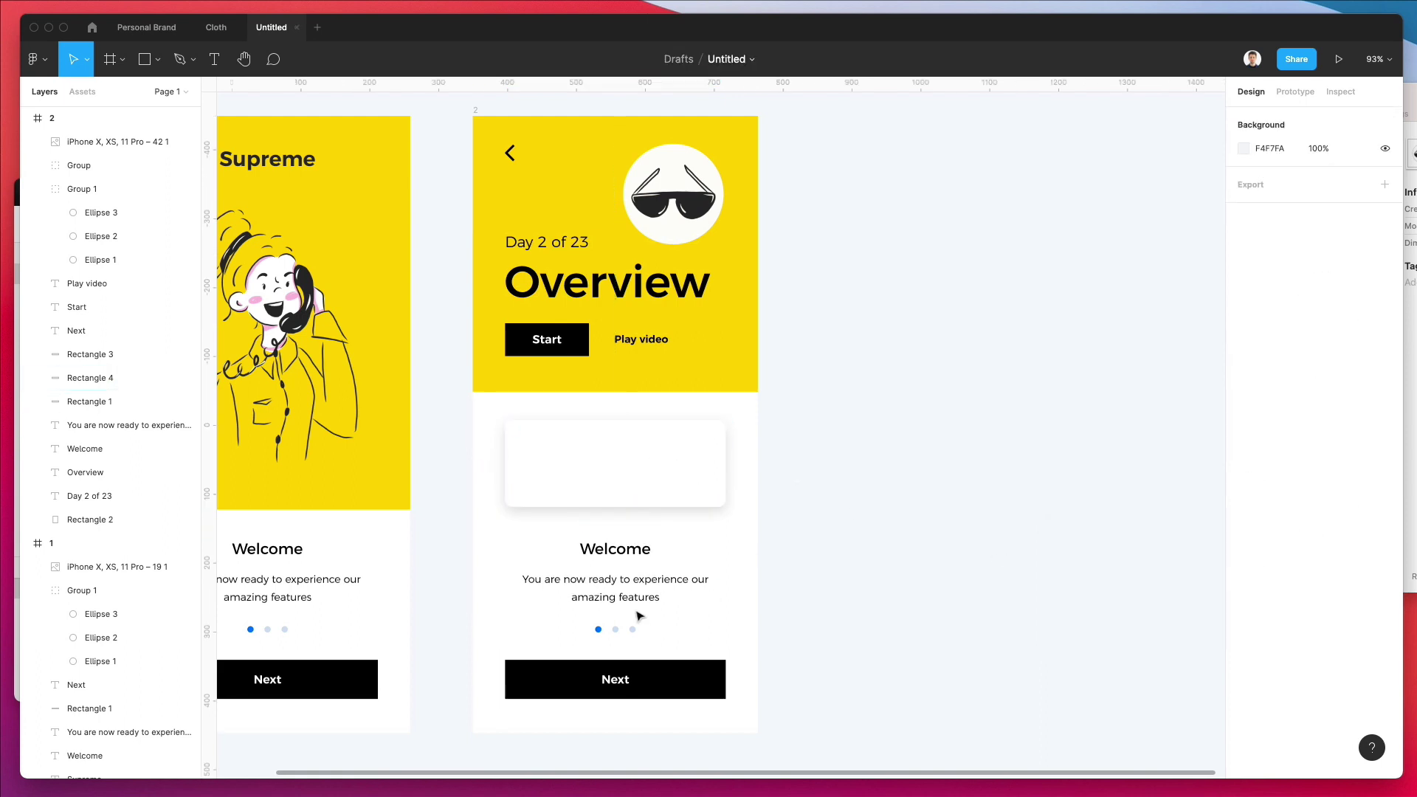
Duplicate frame 2's Welcome text into the white card and change its text to "Primary level"
left_click(610, 559)
left_click_drag(613, 556, 640, 462)
double_click(637, 459)
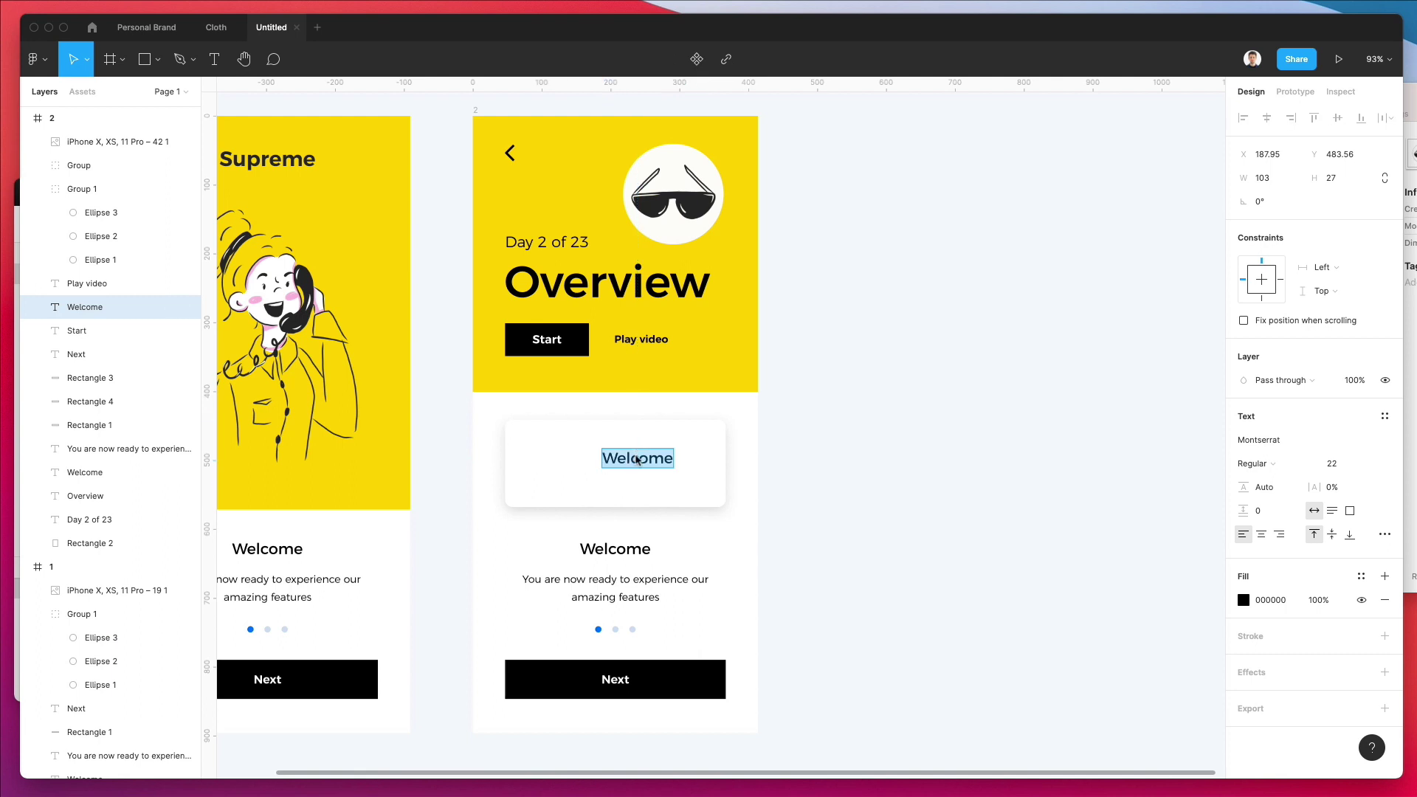
type("Primary level")
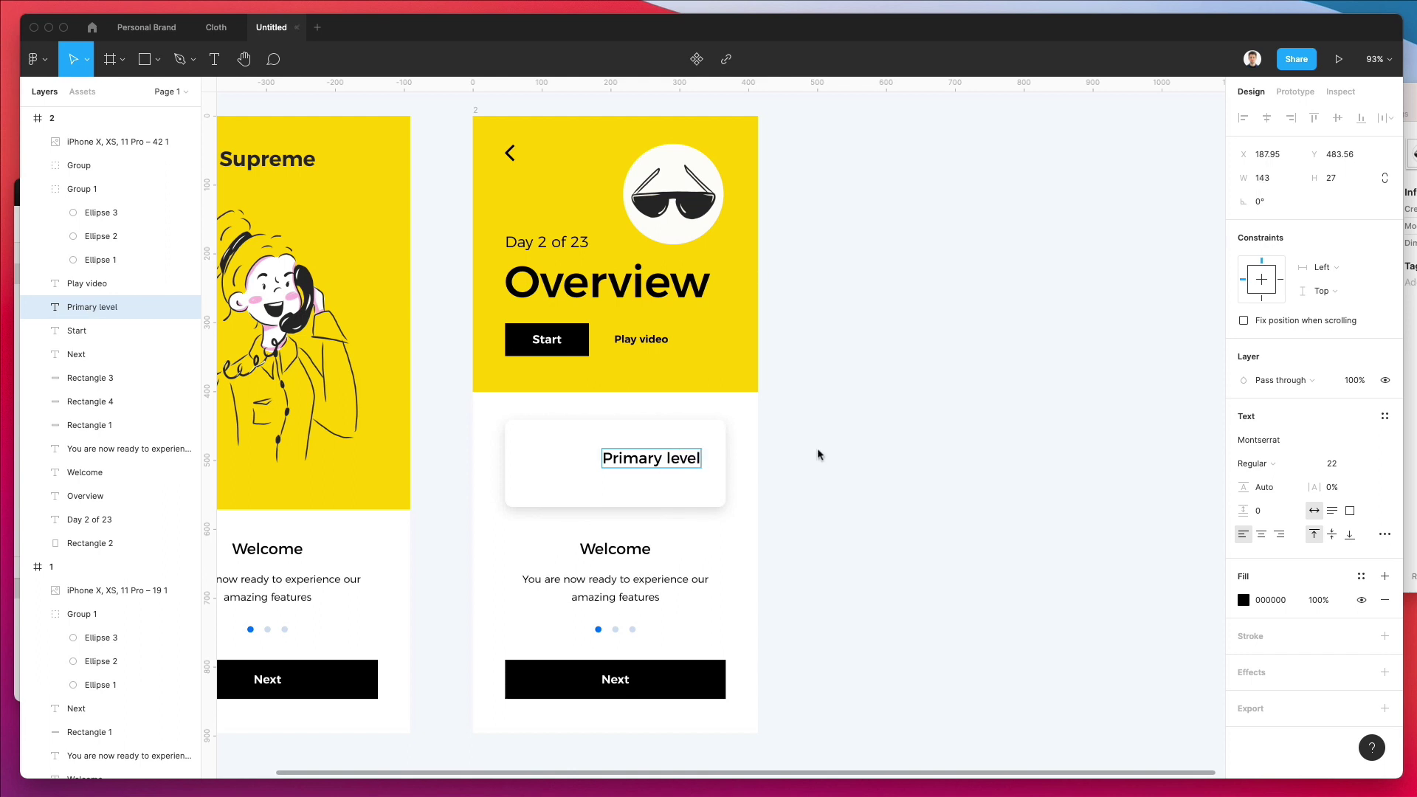
key("Escape")
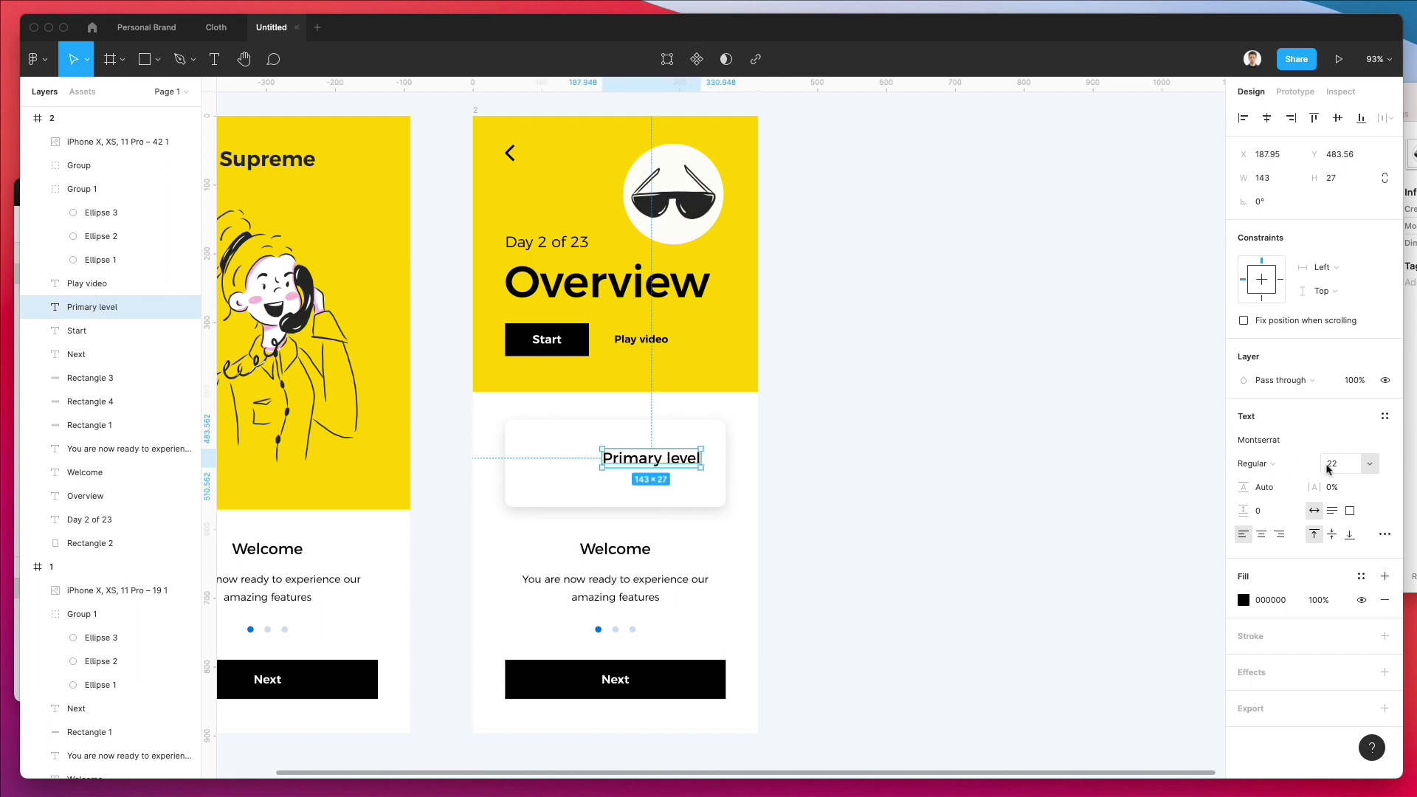
Reduce the "Primary level" text to font size 18
key("Down")
key("Down")
key("Down")
key("Down")
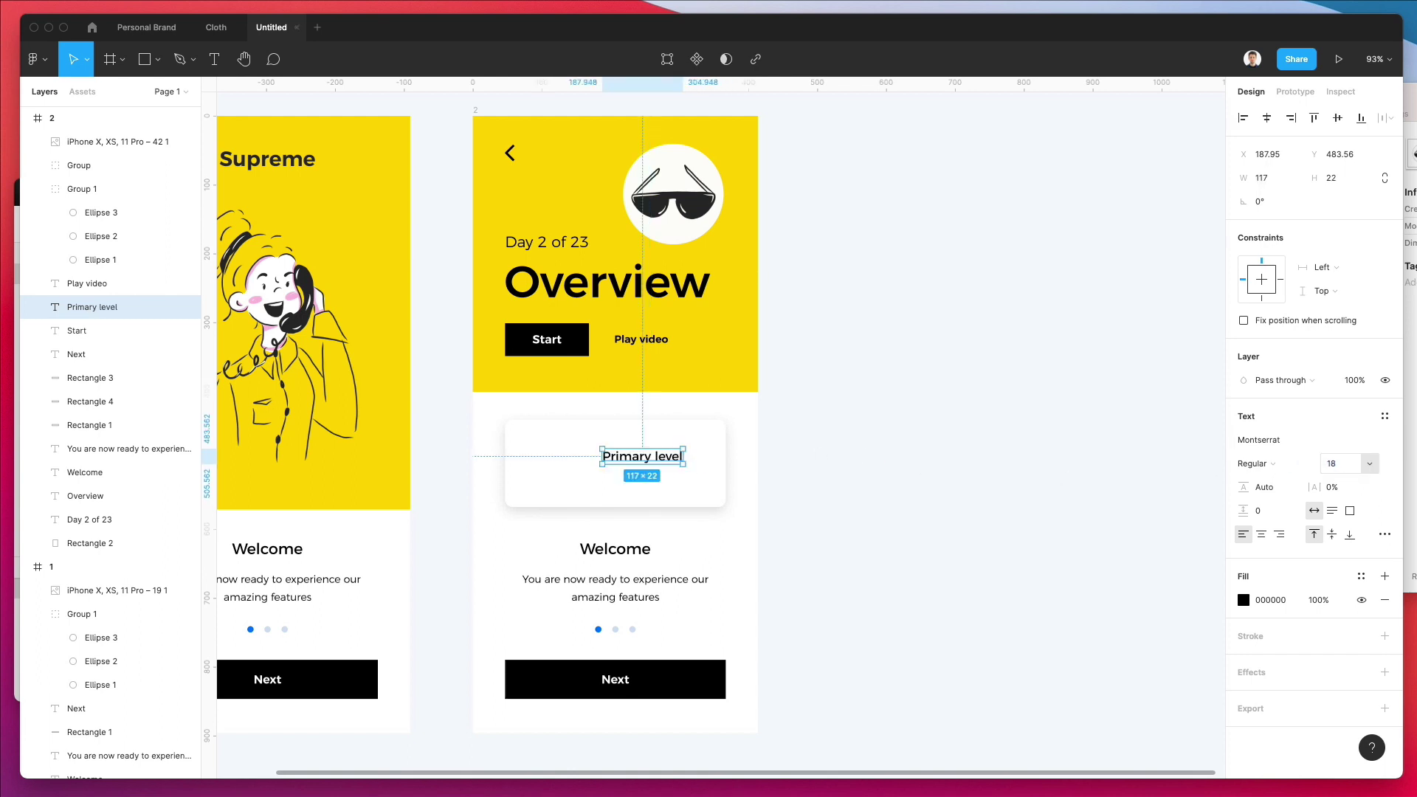
Move the "Primary level" text to X 200 and Y 493.56, vertically centred in the card, and deselect it
key("Down")
key("Down")
key("Down")
key("Down")
key("Down")
key("Down")
key("Down")
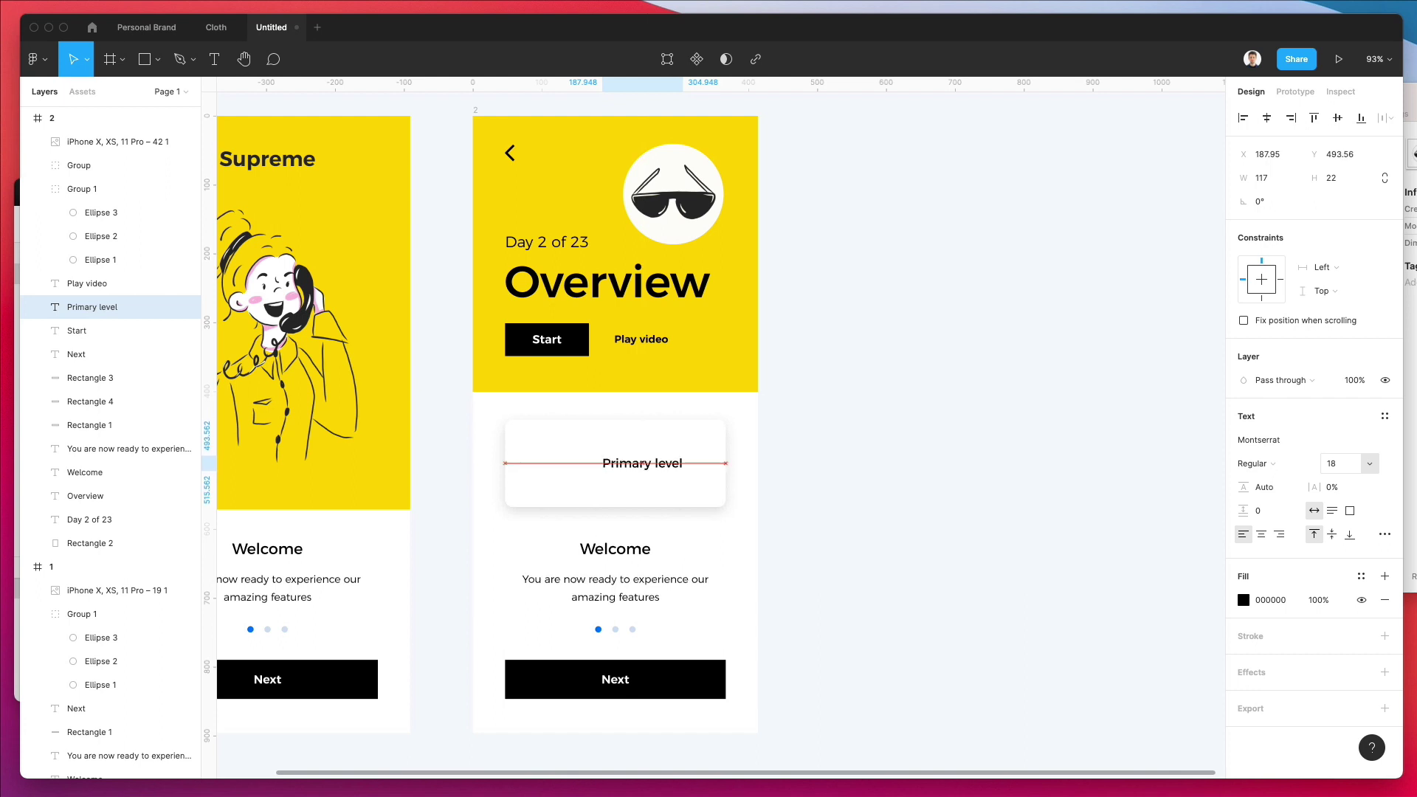
key("Right")
key("Right")
key("Right")
scroll(1006, 347, "left", 3)
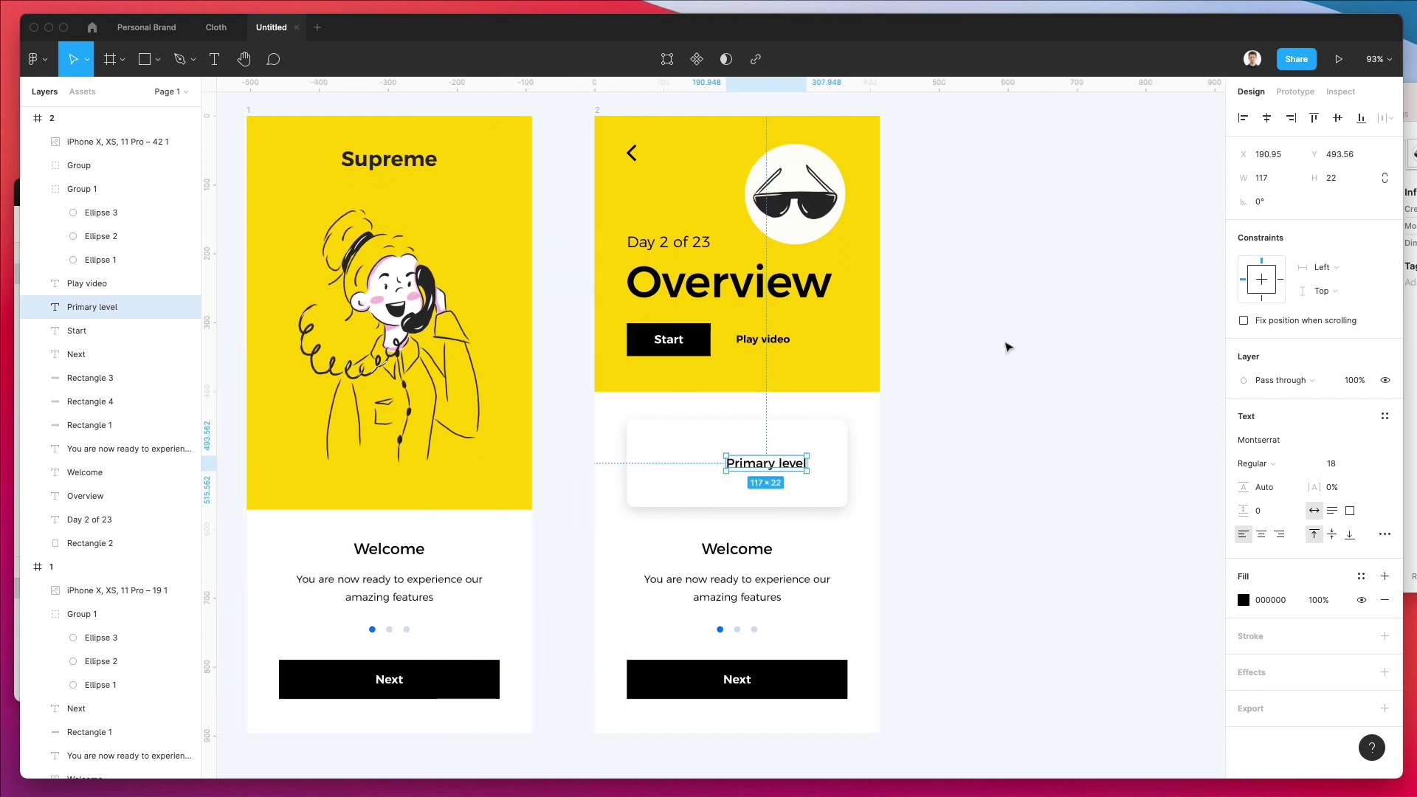
left_click(1006, 347)
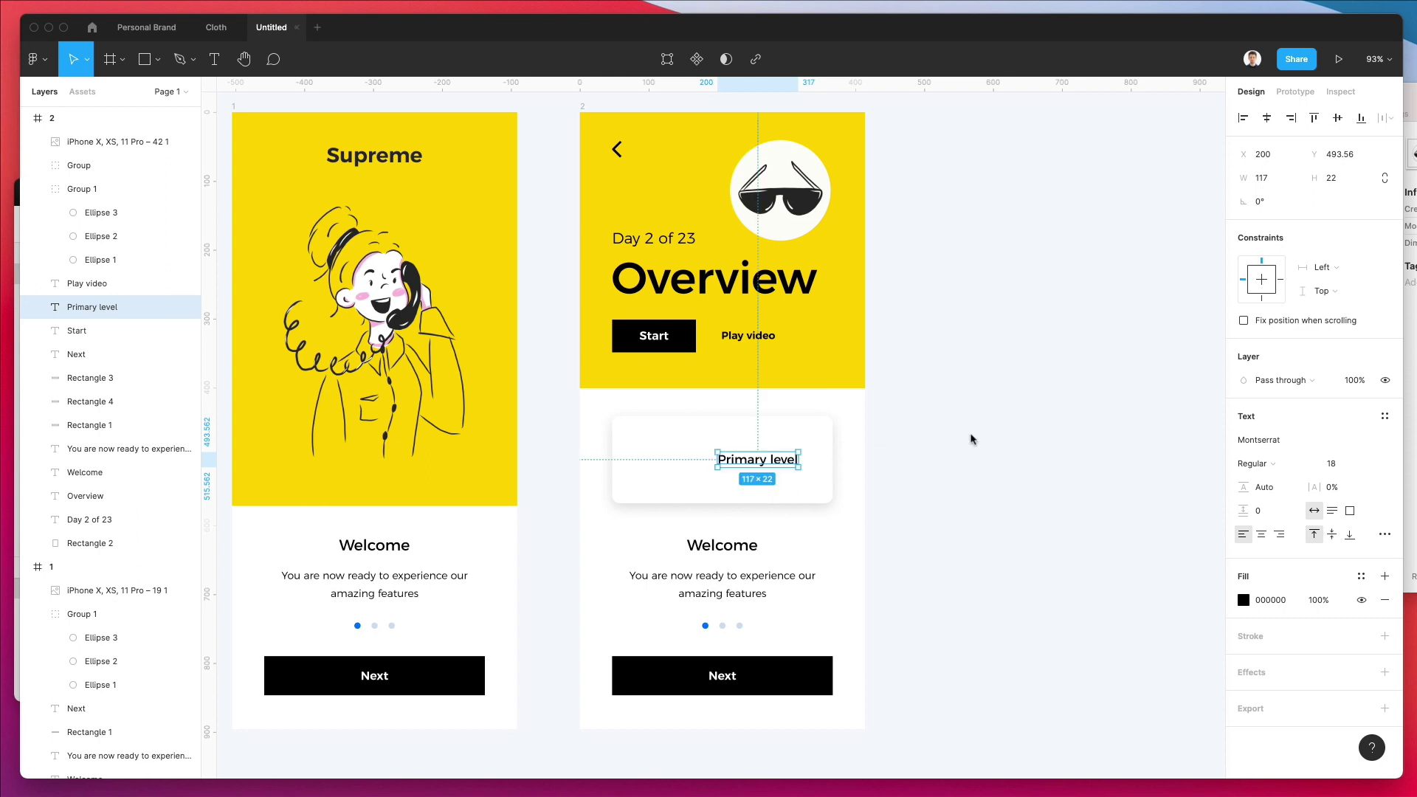
key("Escape")
Switch to Finder's Illustrations folder, bring the yellow T-shirt illustration into frame 2 and scale it down to about 106 px inside the white card
key("super+Tab")
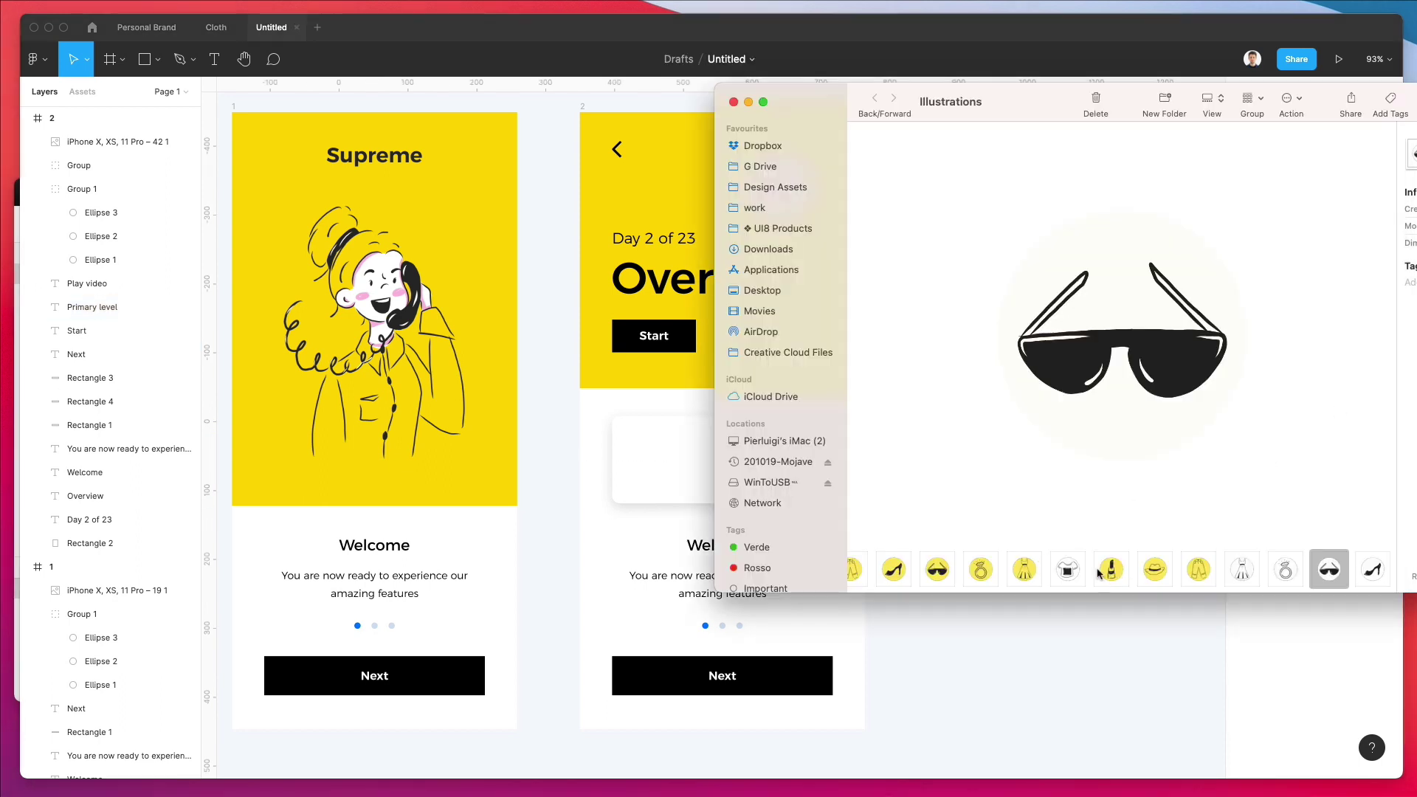
scroll(1099, 574, "left", 3)
scroll(1003, 579, "left", 3)
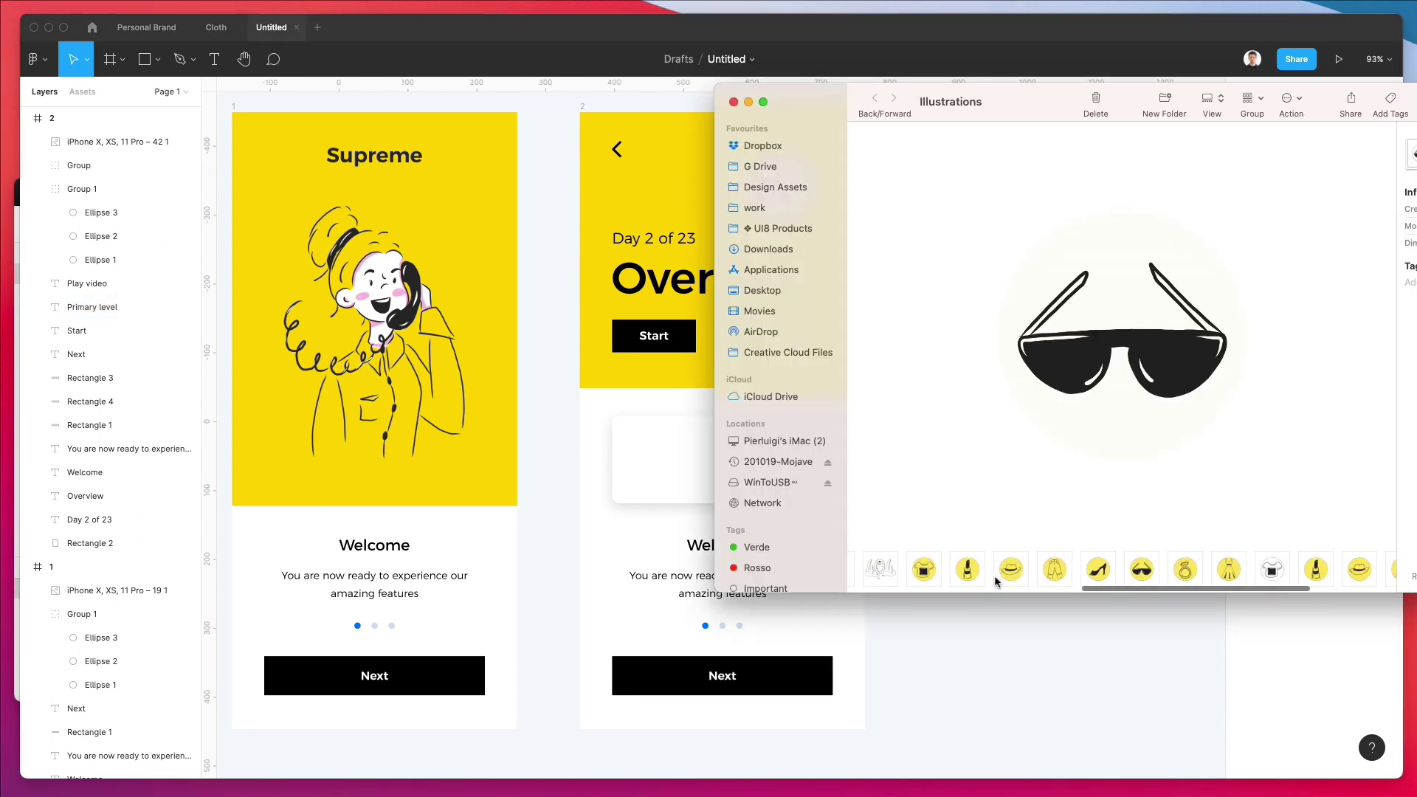
left_click_drag(923, 569, 664, 452)
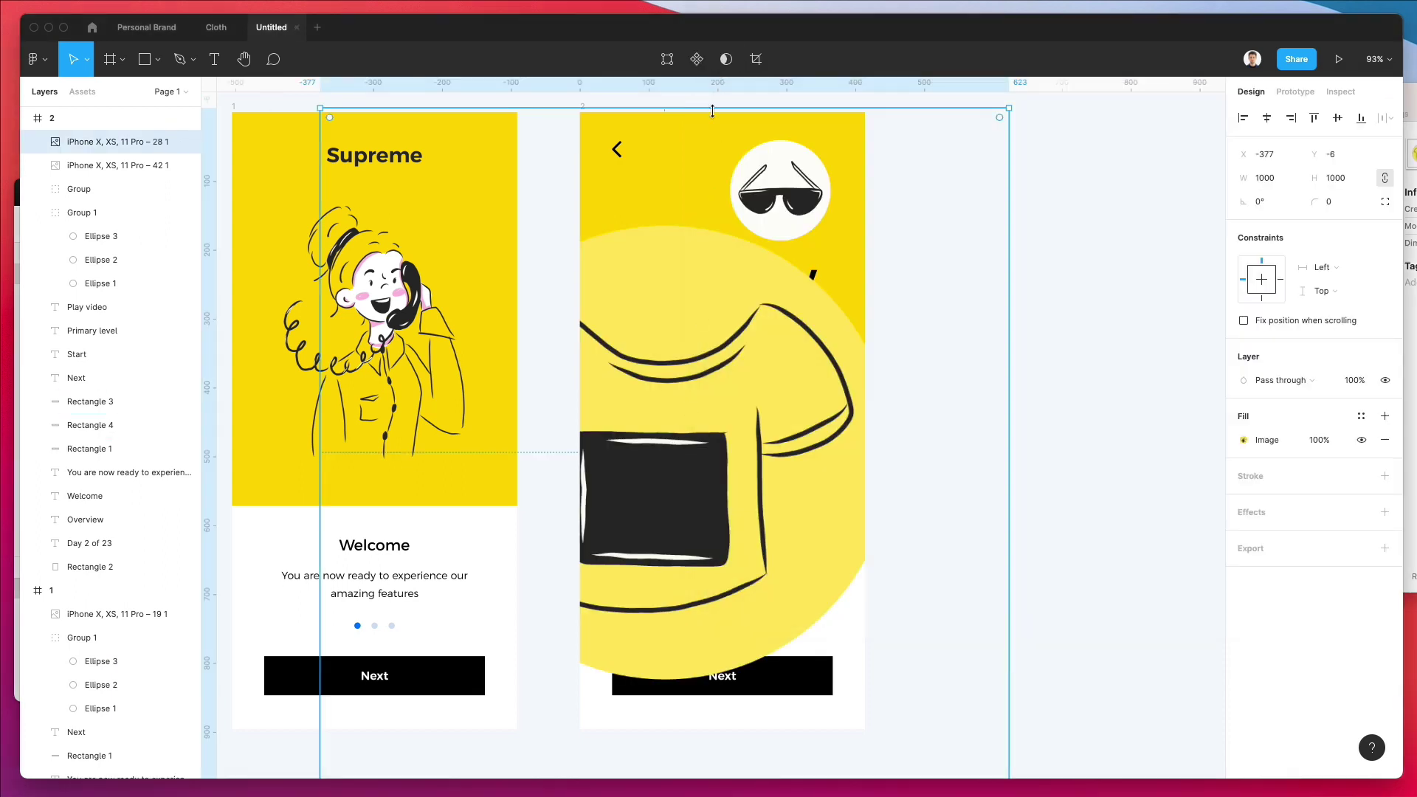
left_click_drag(712, 111, 670, 455)
Reduce the white card's height to about 106, adjust the T-shirt illustration inside it and move the "Primary level" text to X 182.18
left_click(772, 443)
left_click_drag(726, 418, 725, 423)
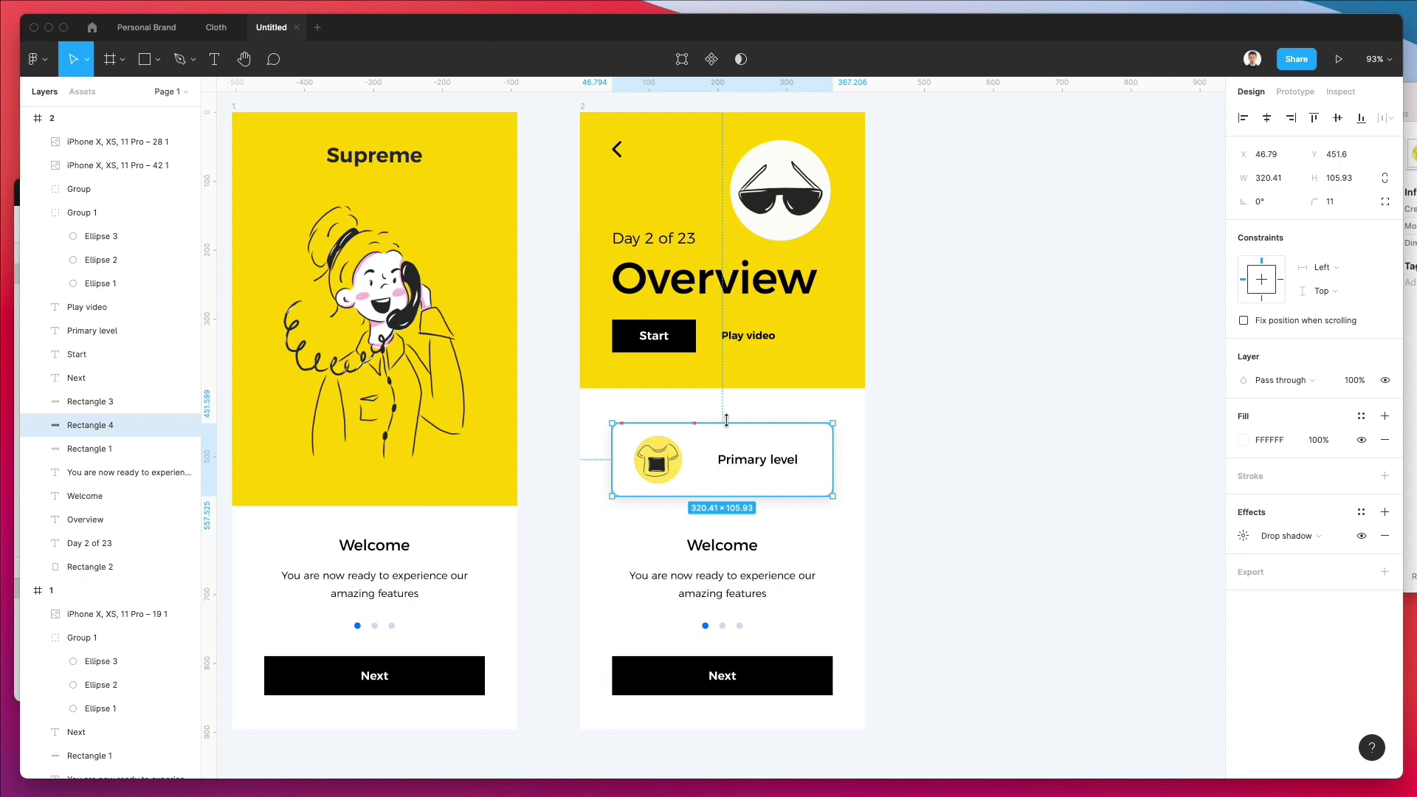
left_click(668, 453)
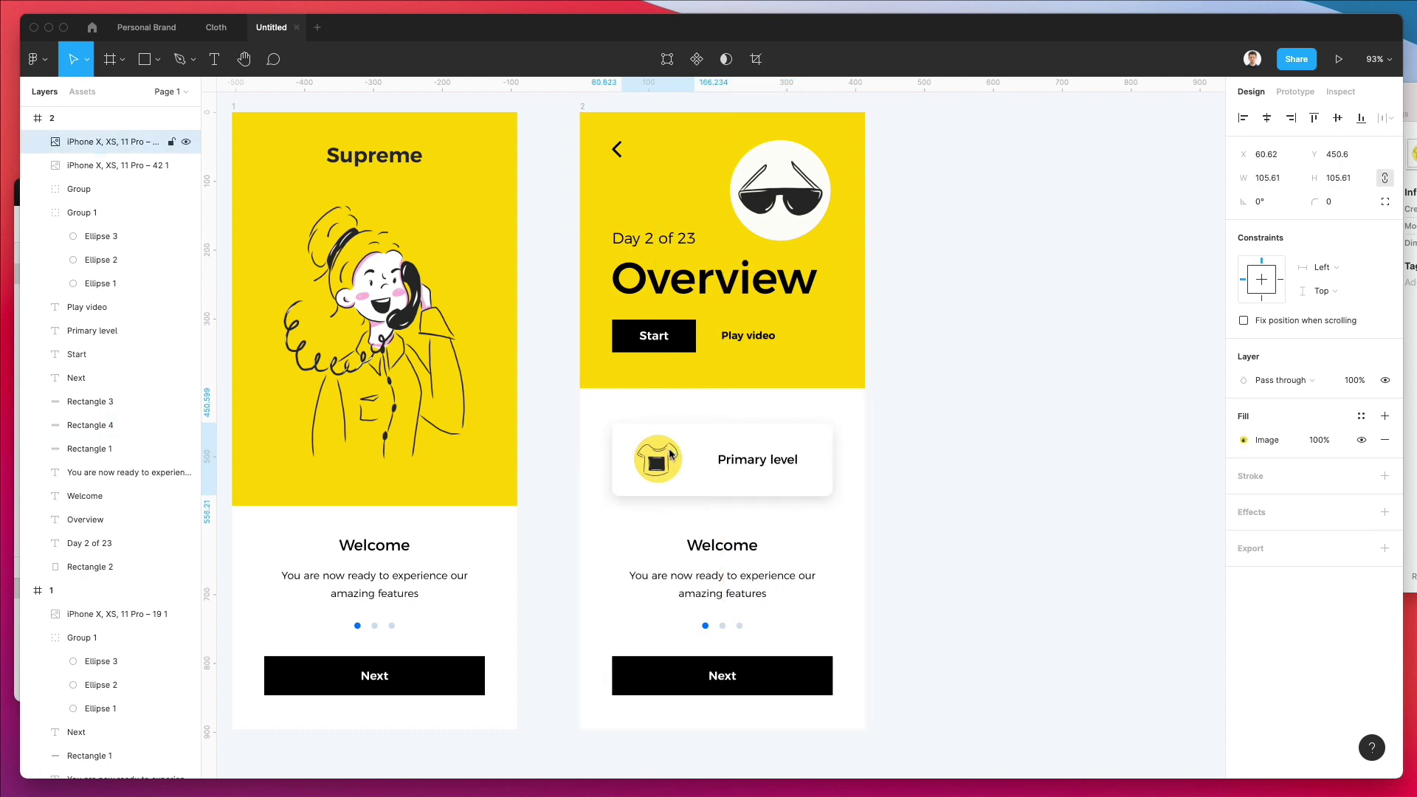
left_click_drag(670, 453, 670, 453)
left_click_drag(767, 458, 756, 463)
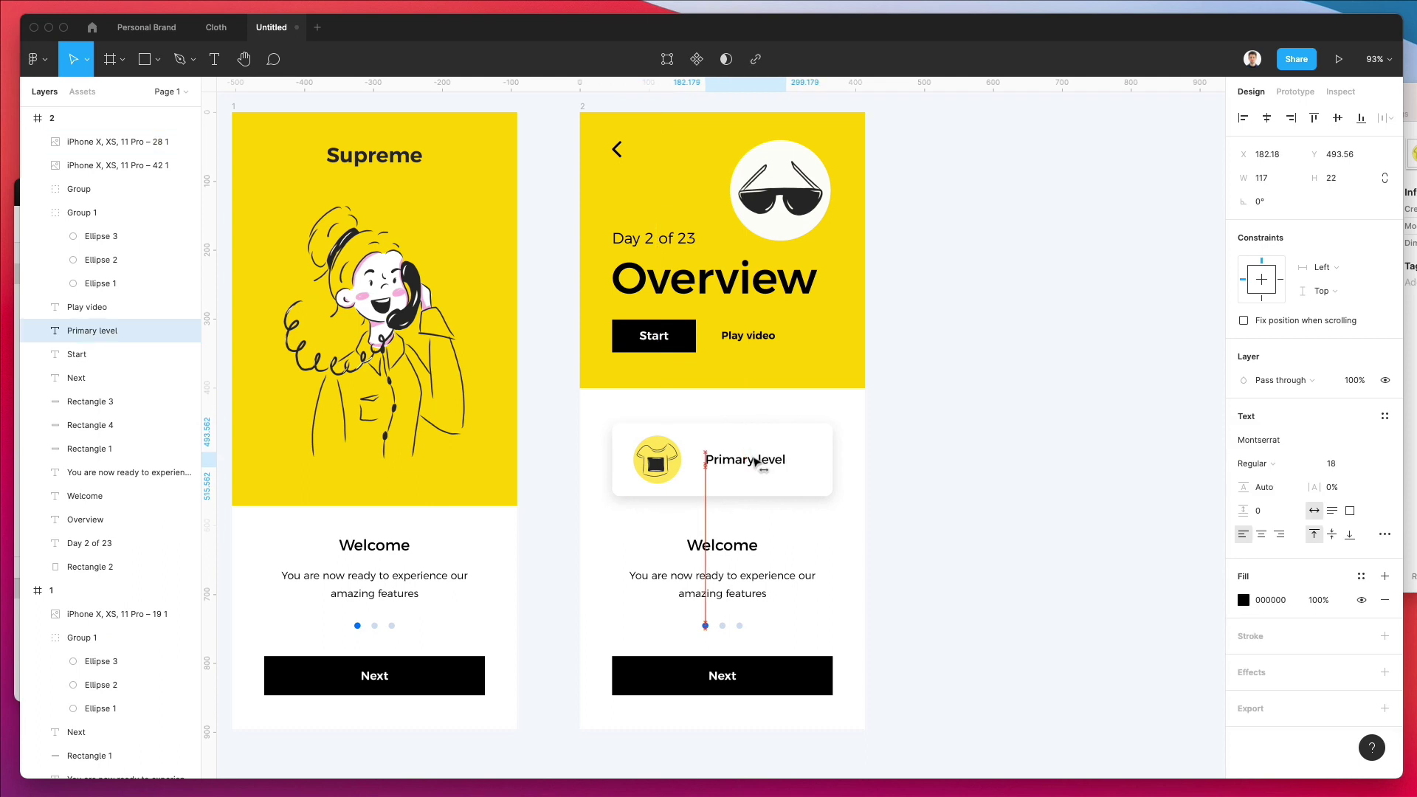
left_click(926, 419)
Shift the white card together with its T-shirt illustration and "Primary level" text slightly up, closer to the yellow header
scroll(923, 418, "down", 2)
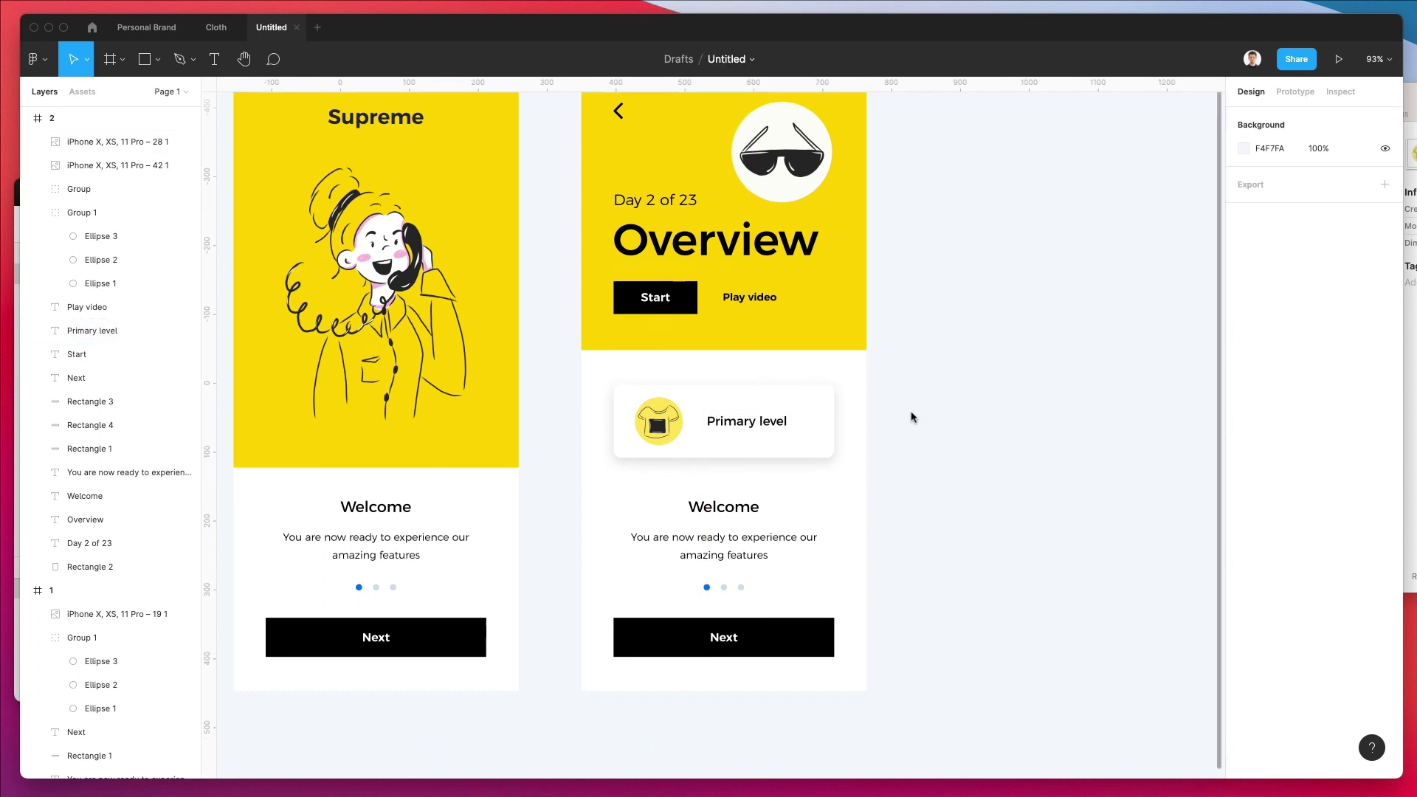
left_click_drag(909, 381, 596, 476)
key("shift+Up")
key("shift+Up")
key("shift+Up")
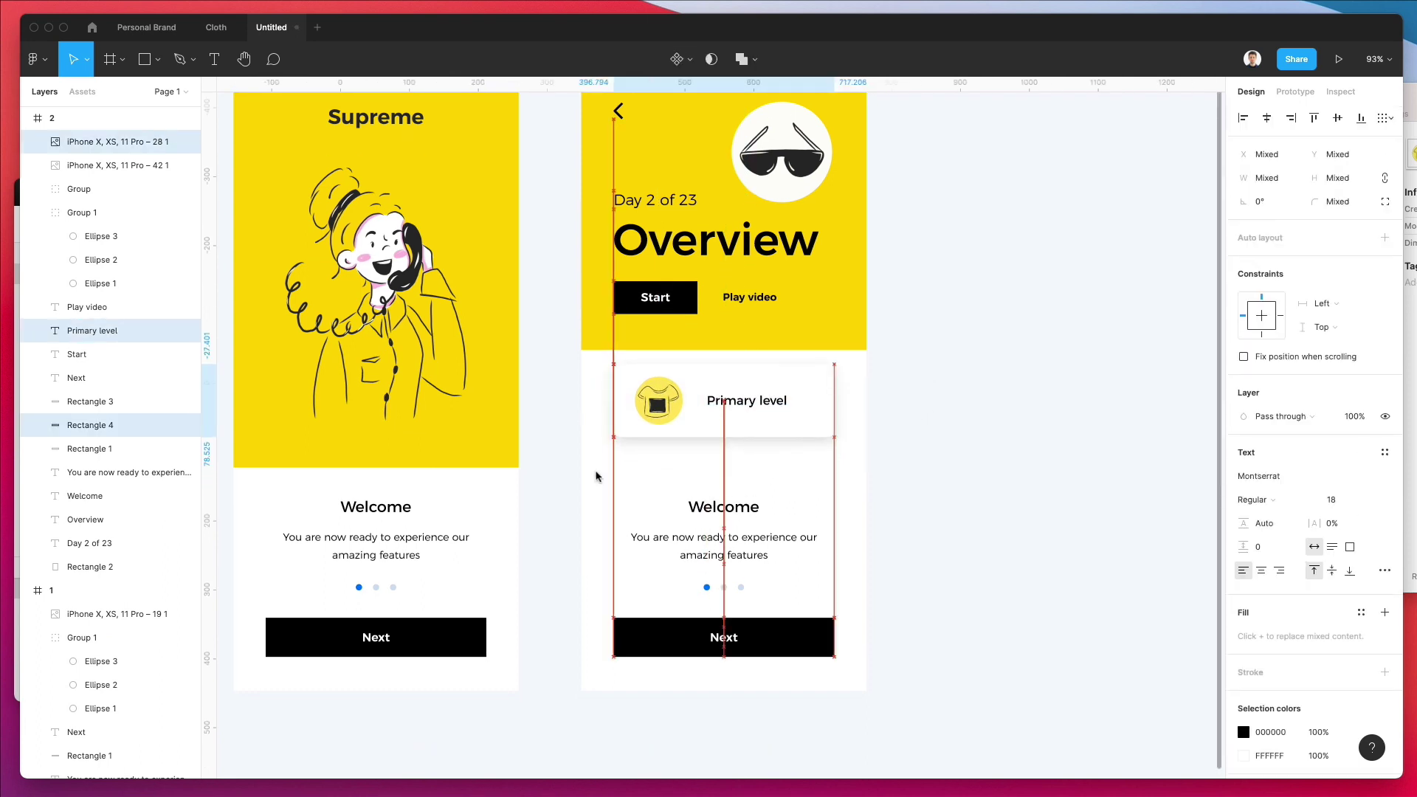
key("shift+Down")
key("shift+Down")
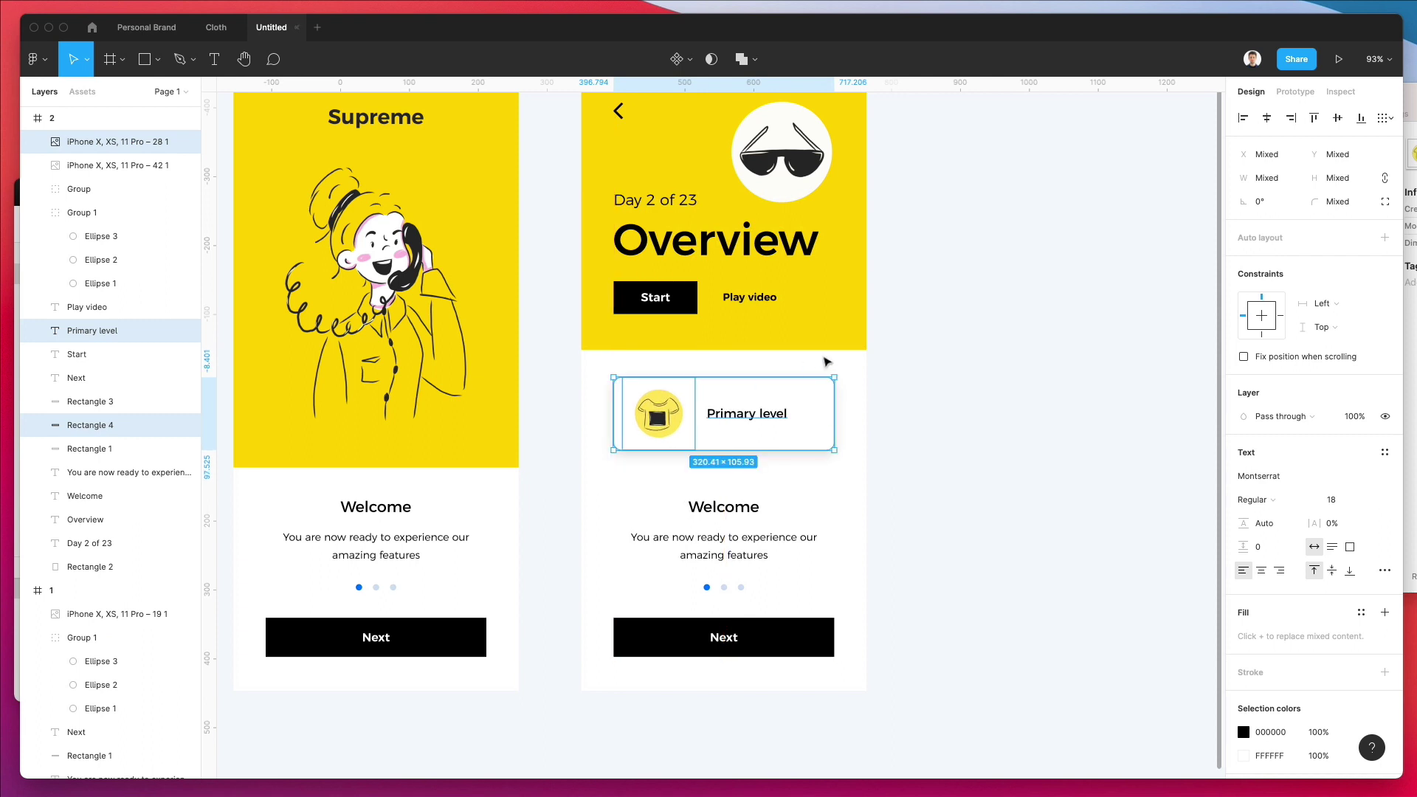
Nudge the Start button and "Play video" label down 8 px, and set the "Overview" title slightly lower at Y 204.42
scroll(596, 476, "up", 1)
left_click(633, 319)
left_click_drag(909, 283, 615, 334)
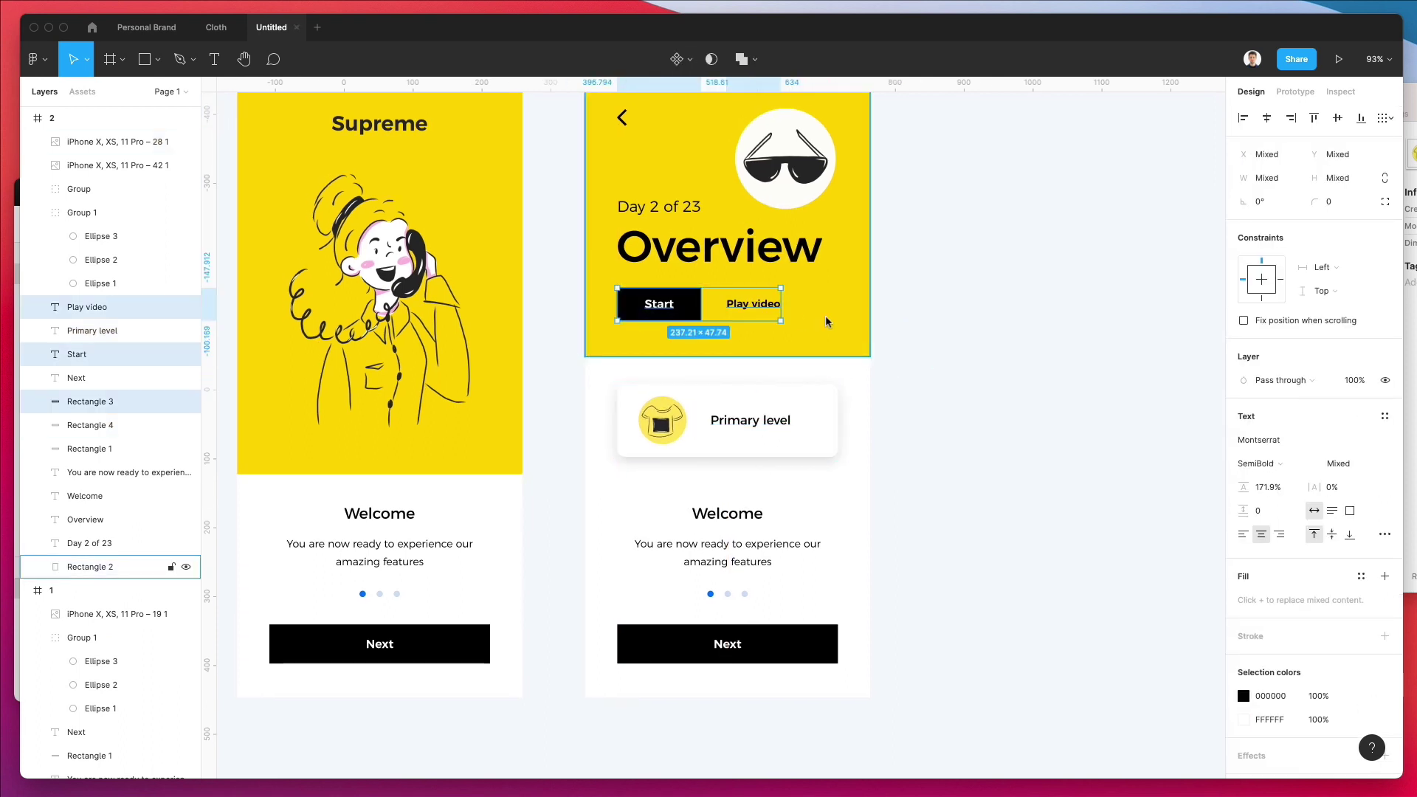
key("shift+Down")
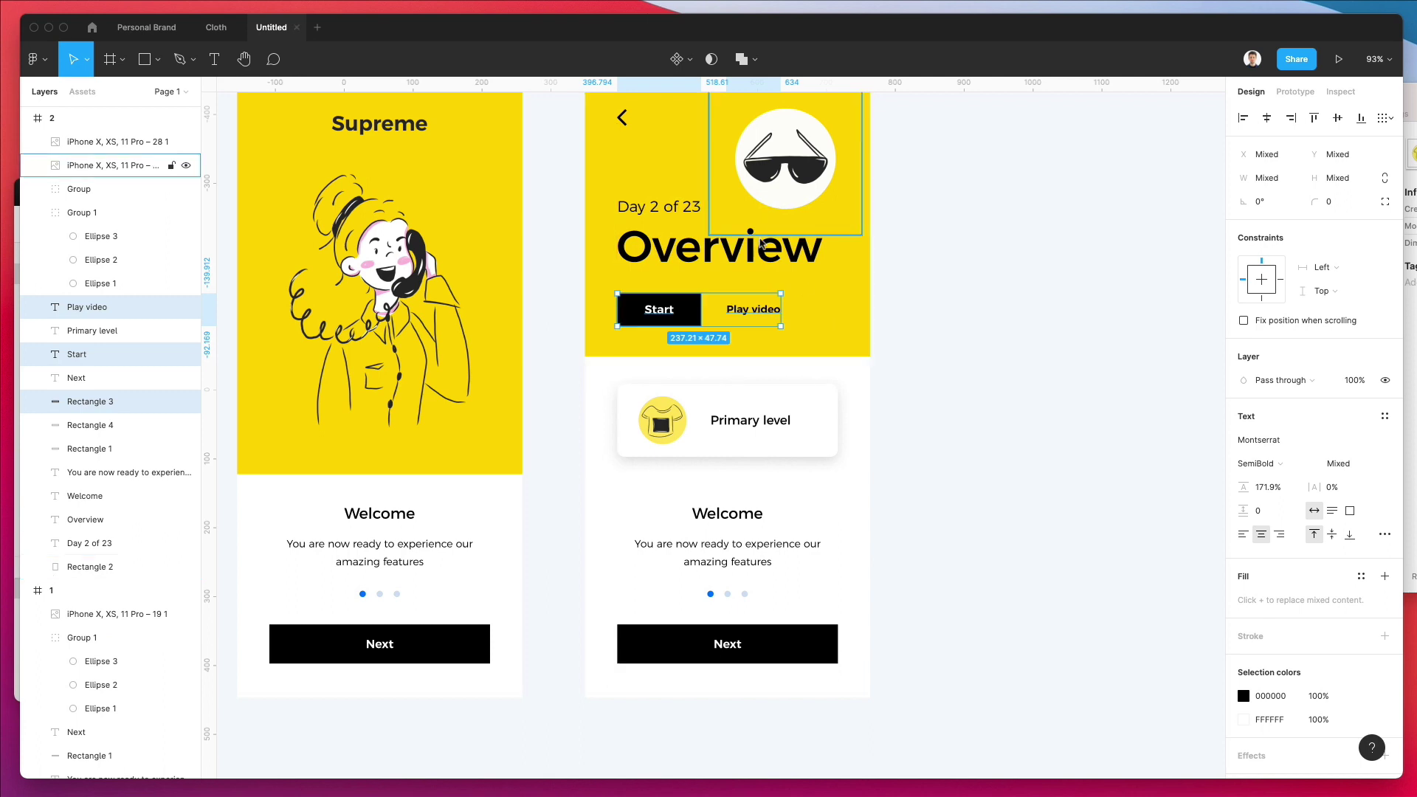
left_click(761, 228)
left_click(763, 251)
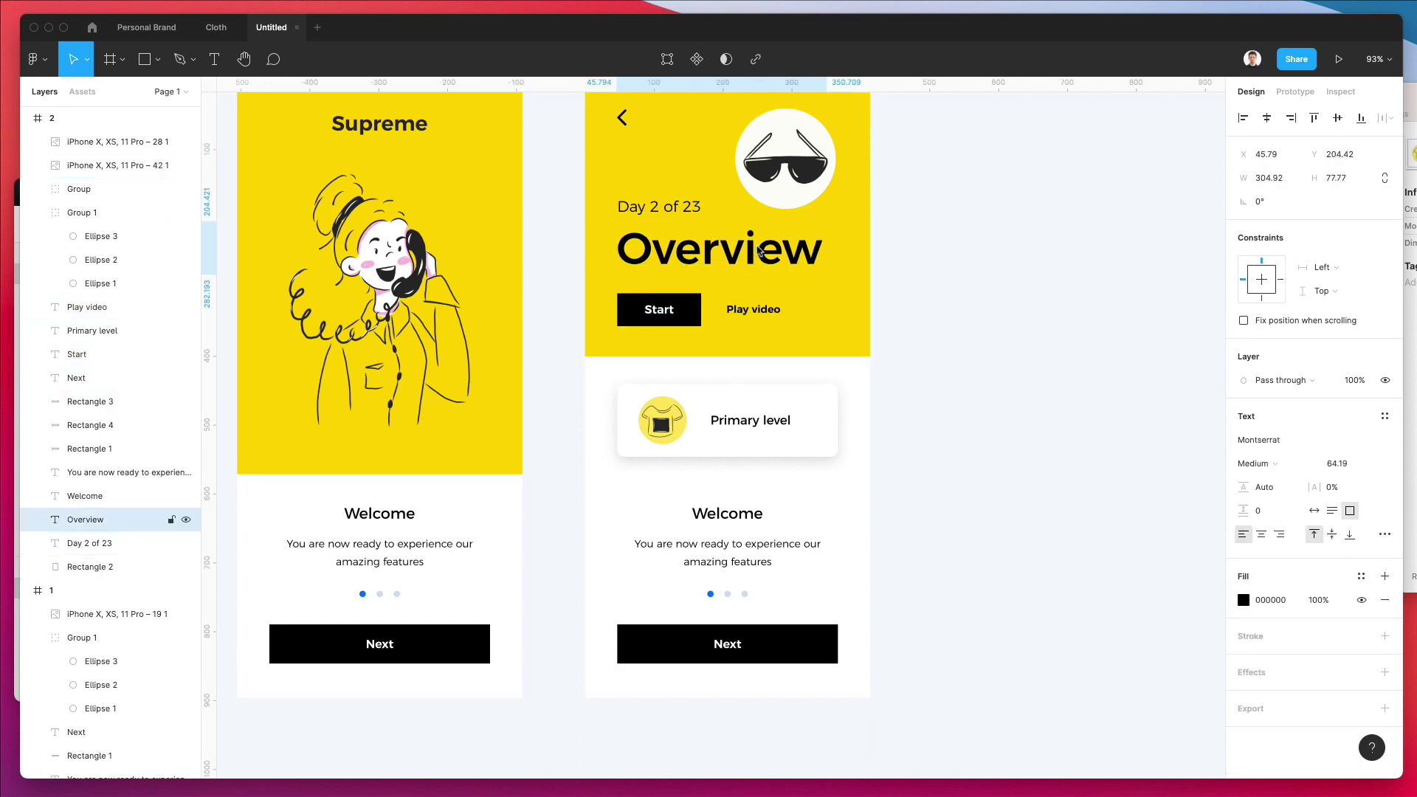
Delete frame 2's Welcome heading and description, and move its pagination dots and Next button onto the empty canvas beside the frame
left_click(901, 502)
left_click_drag(901, 495, 840, 675)
key("Delete")
left_click_drag(703, 654, 1068, 654)
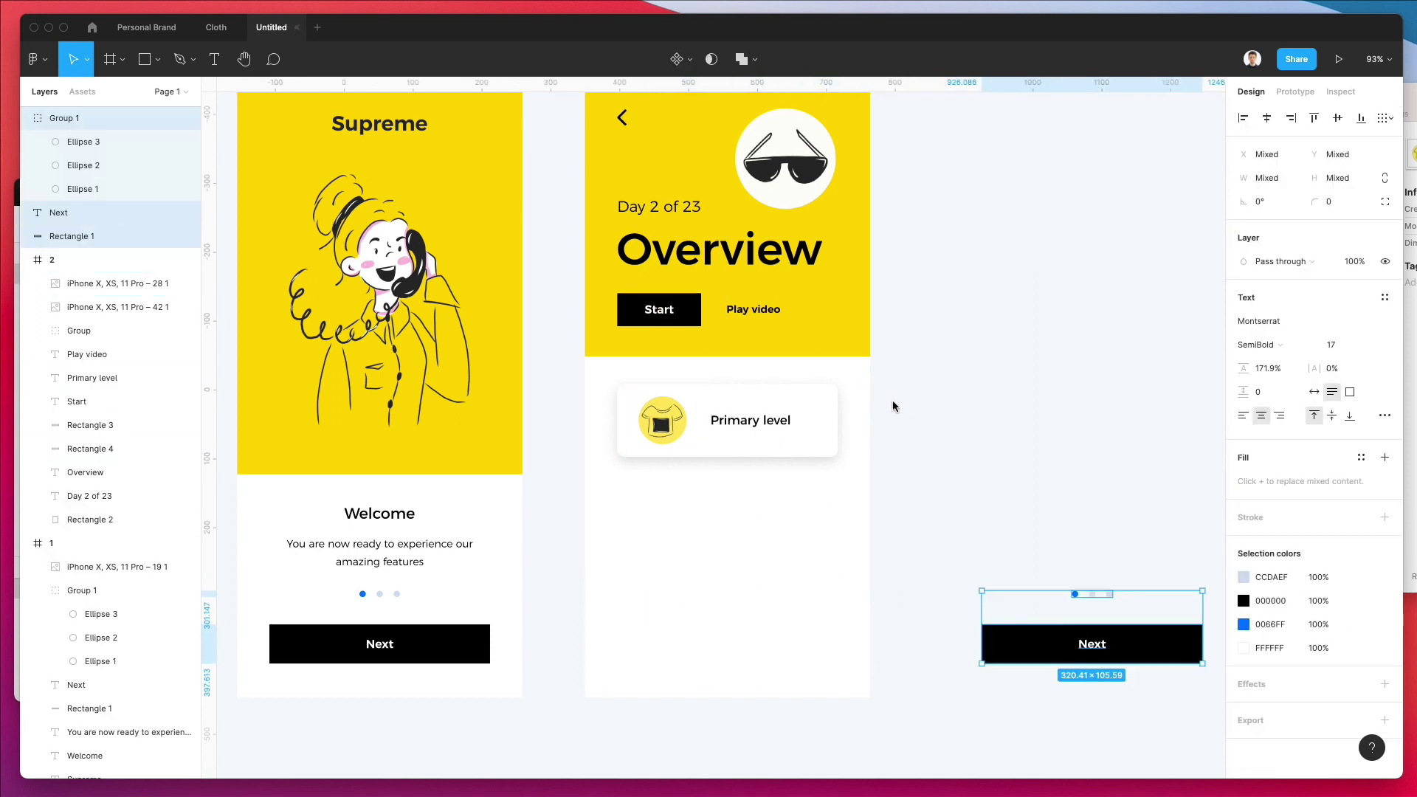
Duplicate the "Primary level" card with its illustration three times downward to form a stack of four evenly spaced cards
left_click_drag(895, 402, 666, 519)
key("ctrl+d")
key("ctrl+d")
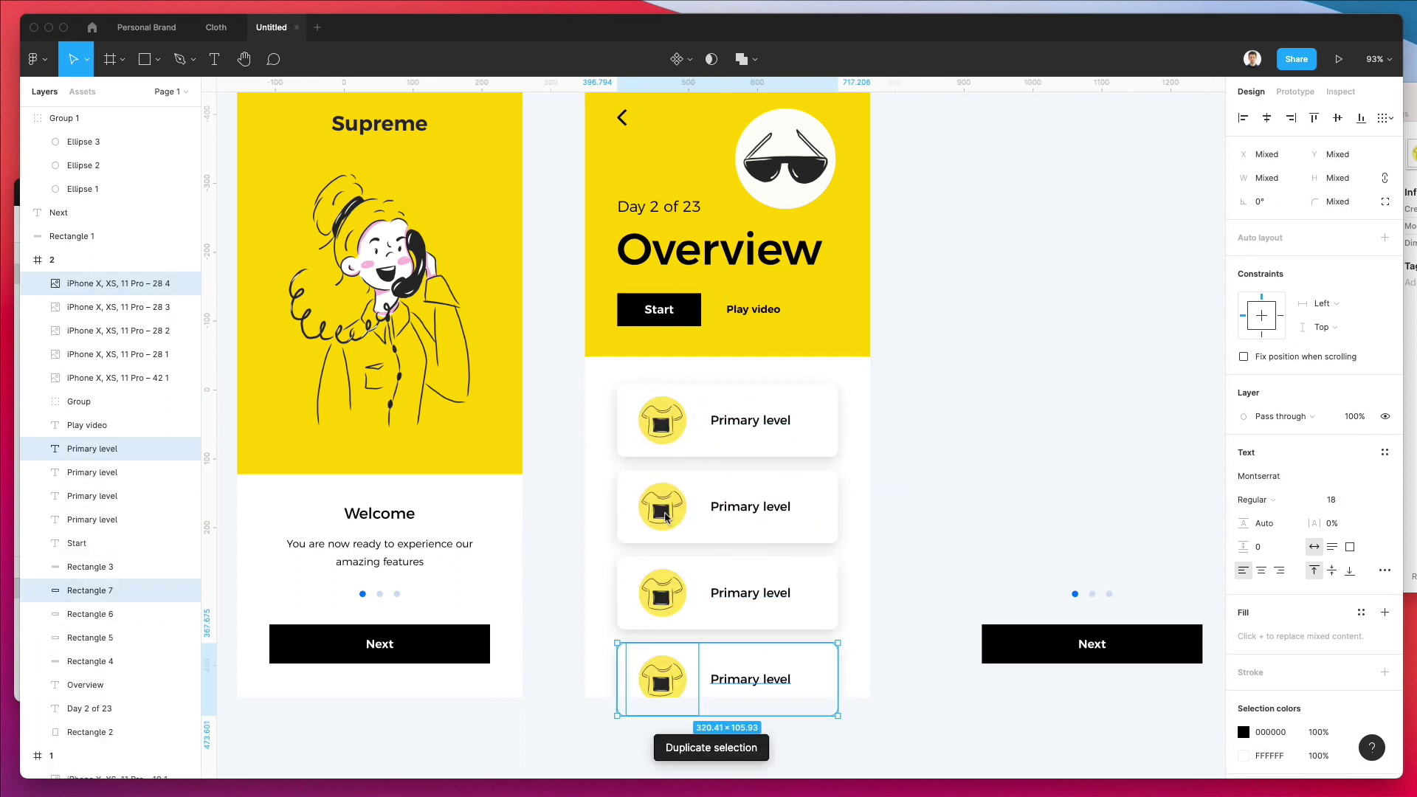
Change the second card's text to "Secondary level" and the third card's text to "Tertiary level"
left_click(751, 506)
double_click(750, 506)
double_click(732, 506)
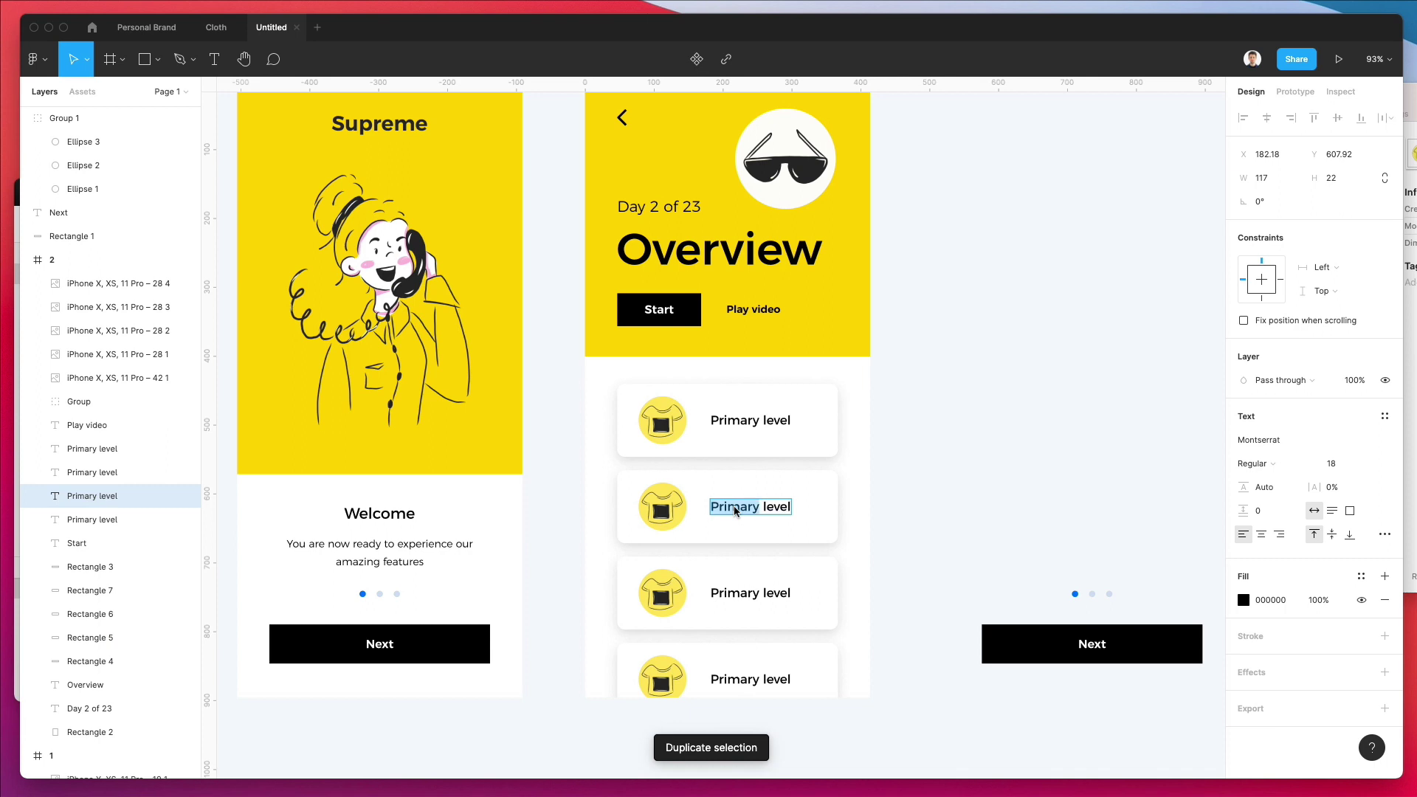
type("Seconda")
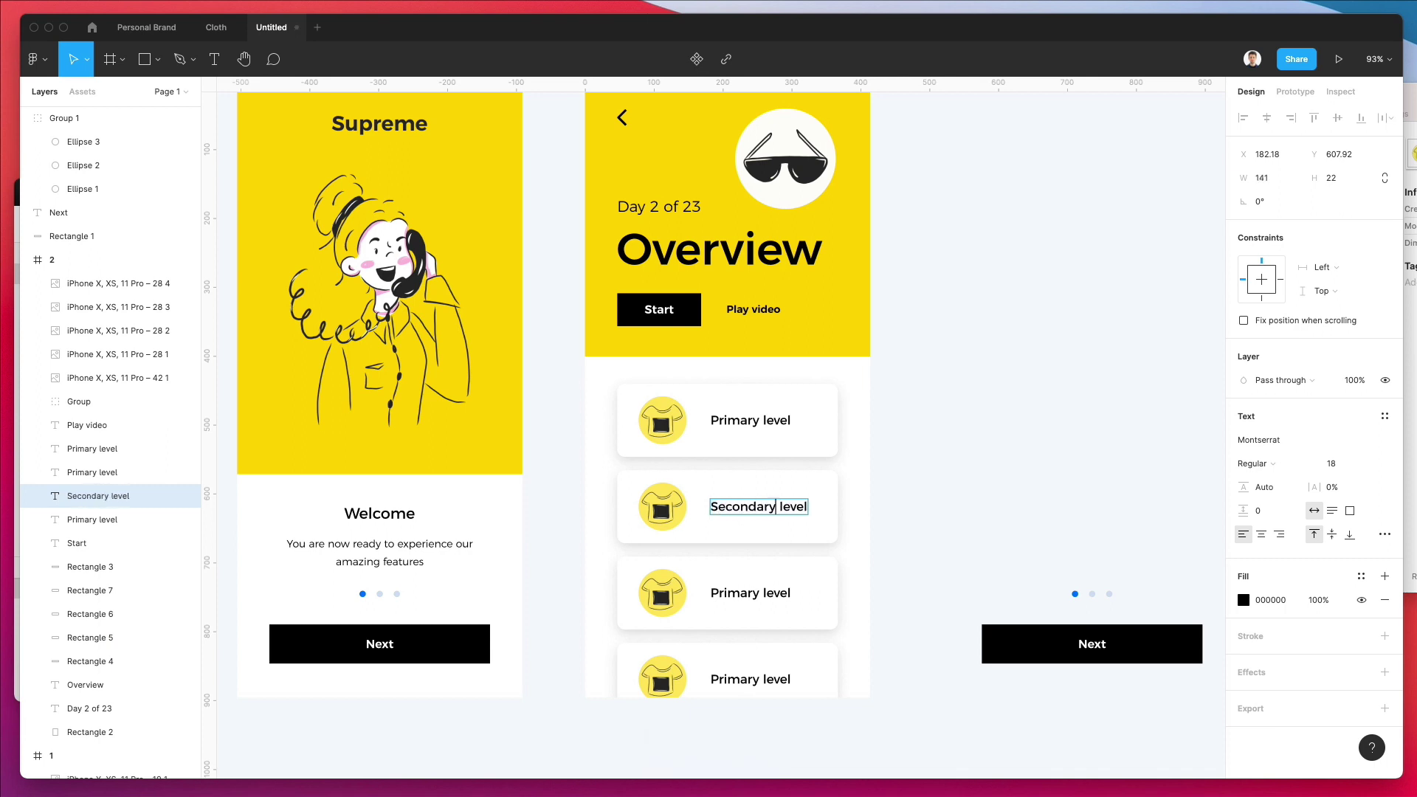
left_click(747, 593)
double_click(737, 592)
type("T")
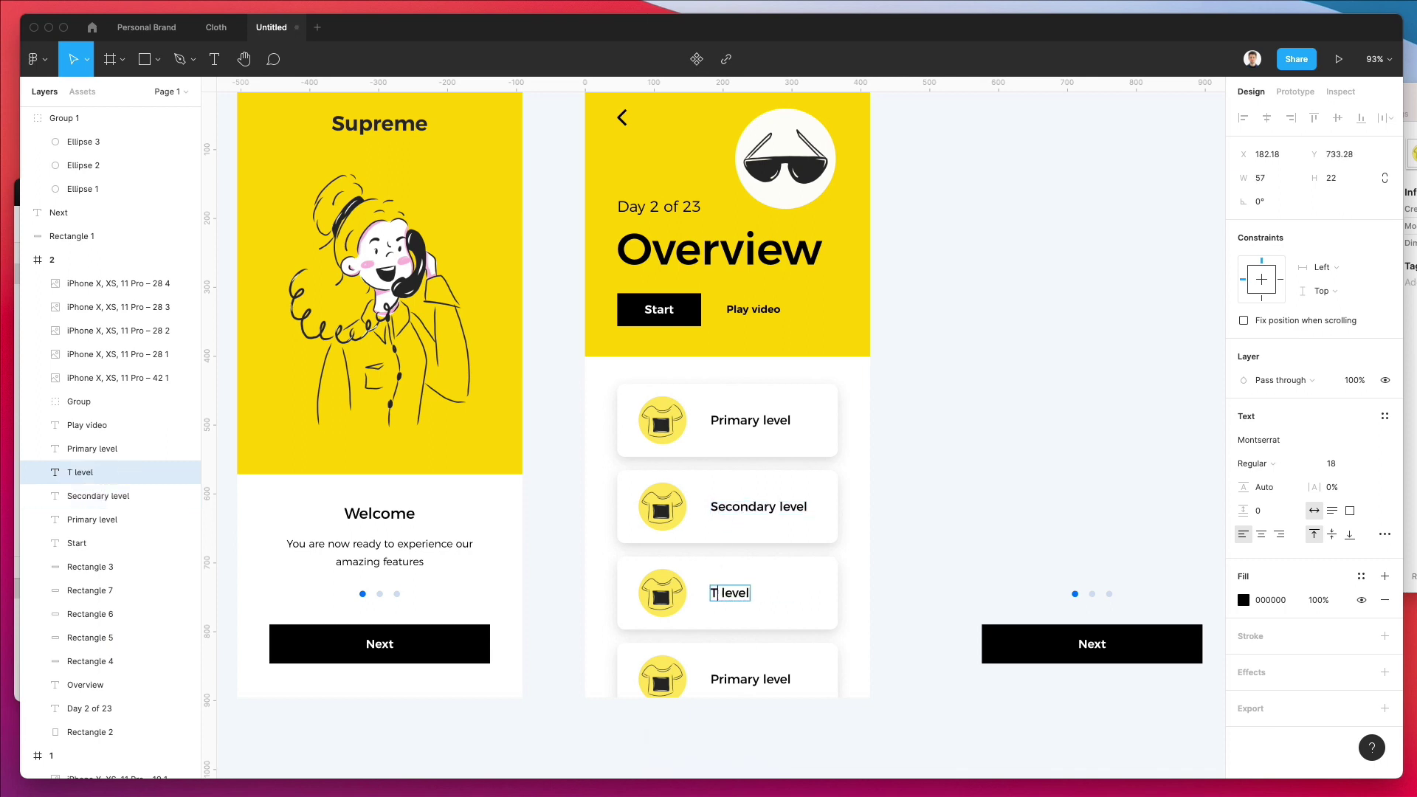
type("ertiary")
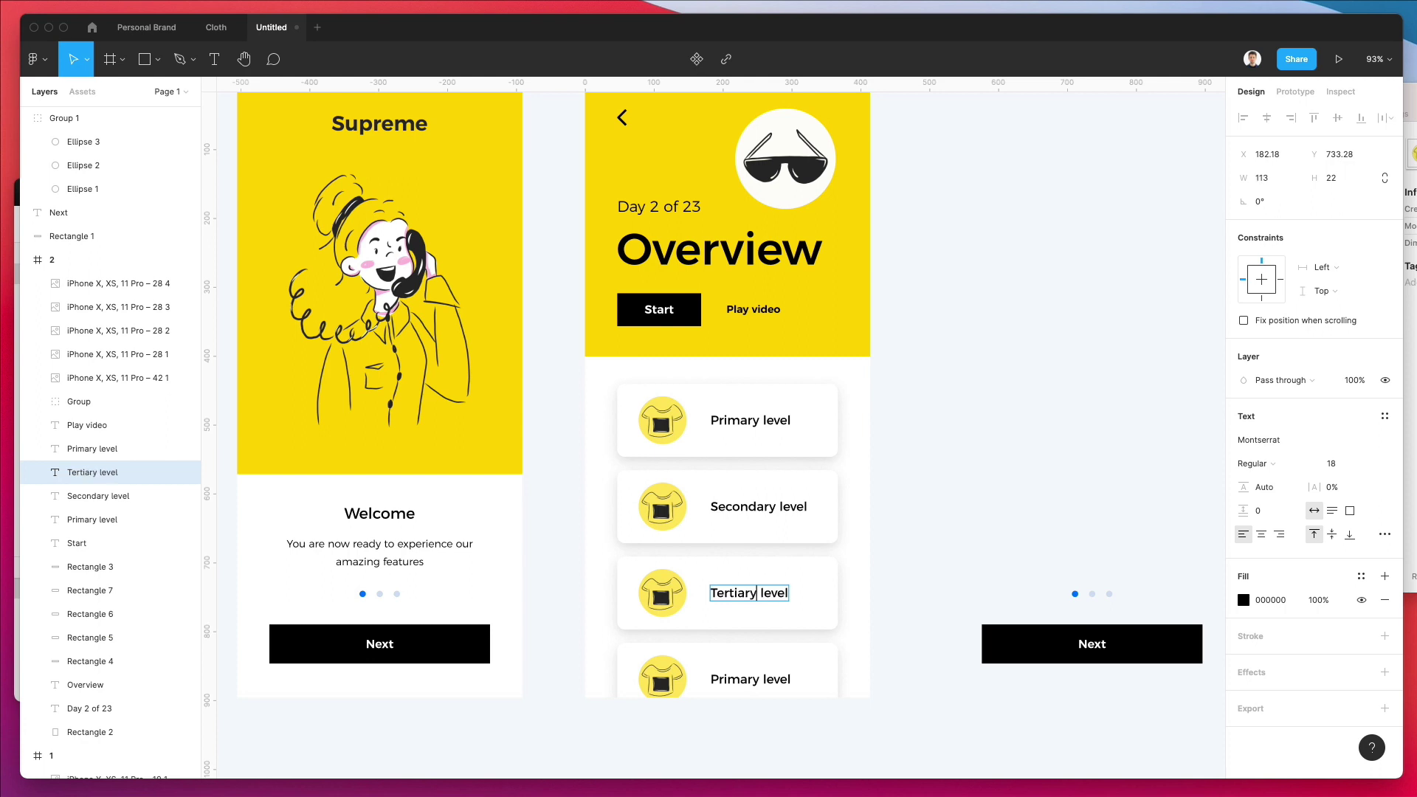
Change the fourth card's text to "Last one"
left_click(745, 679)
double_click(743, 680)
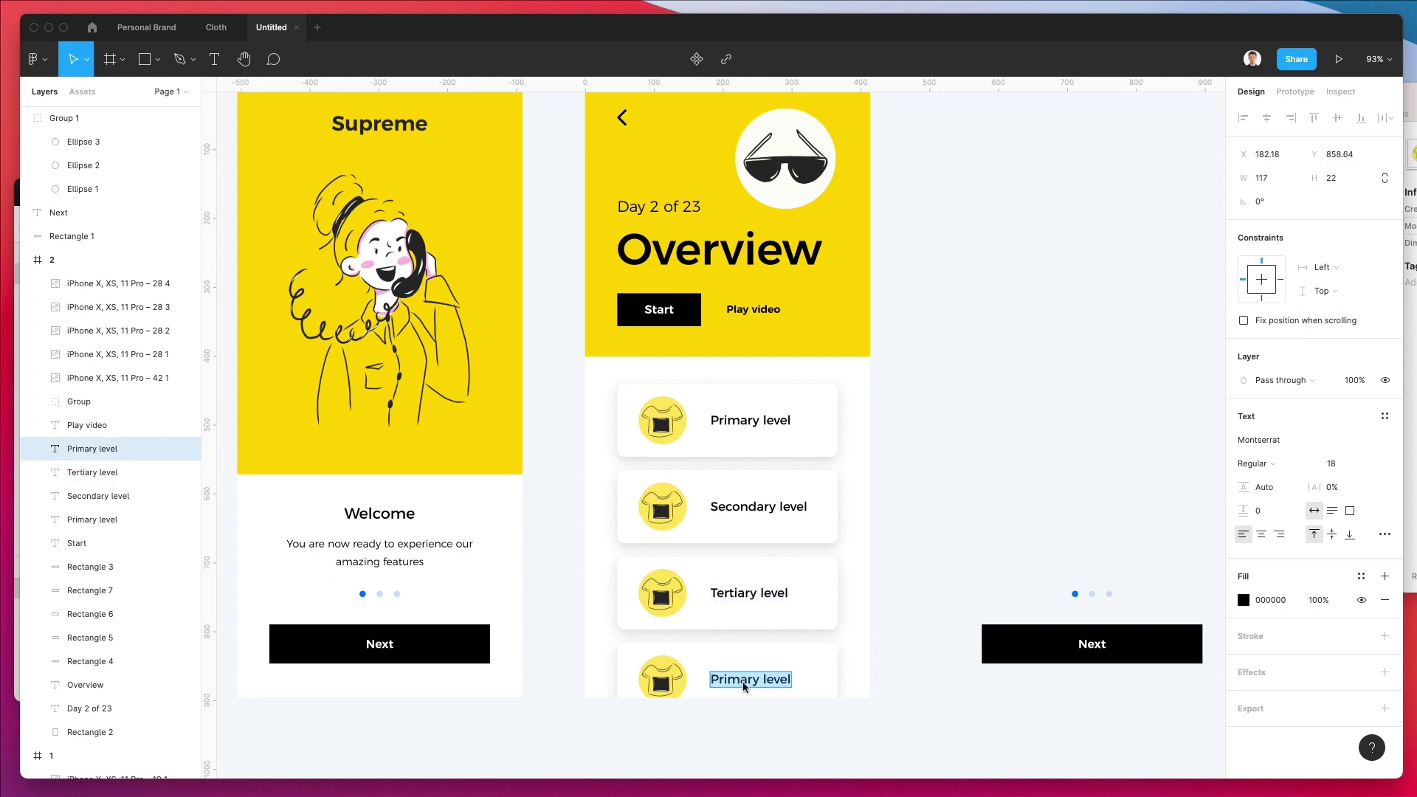
type("Settings")
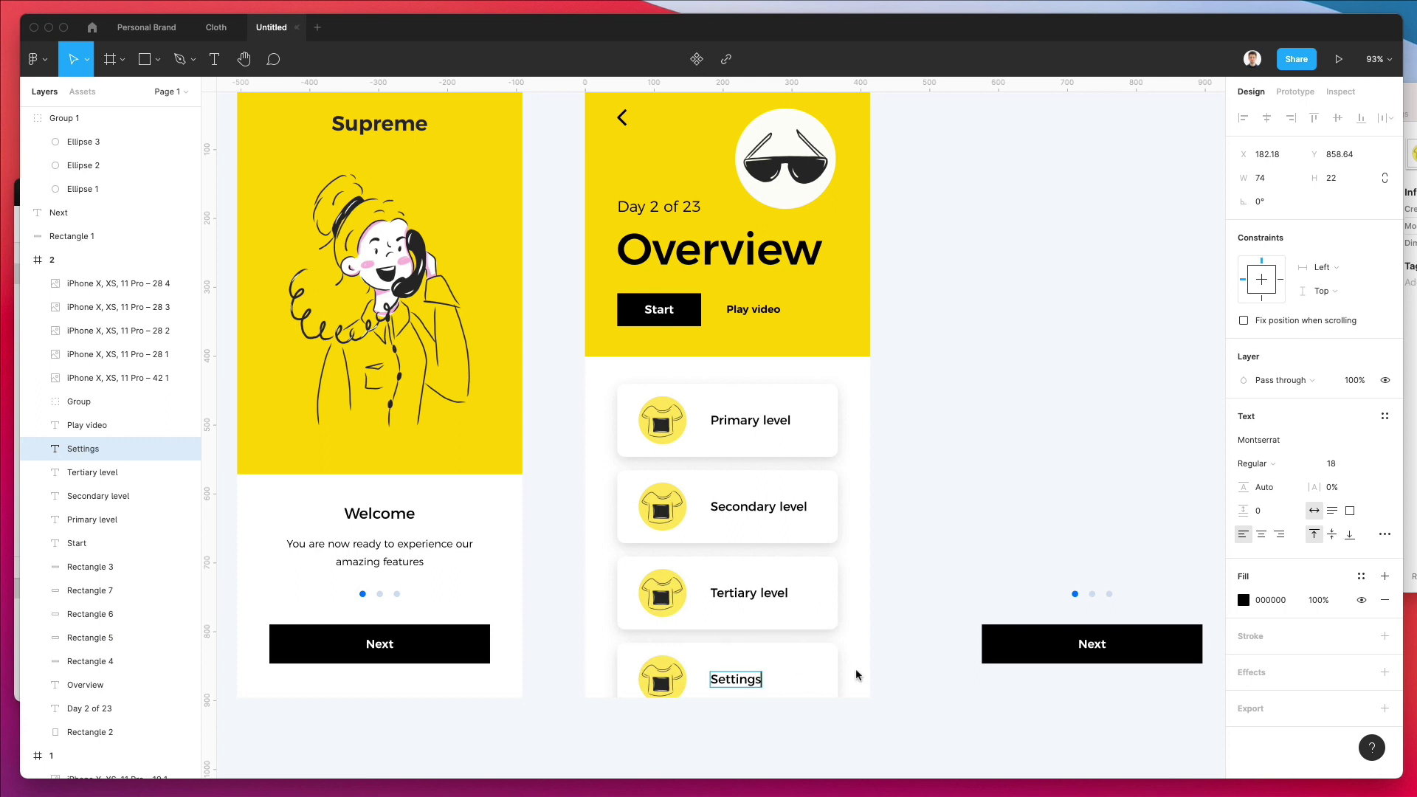
type("Last one")
key("Escape")
Bring the yellow hat illustration from Finder into frame 2, scale it down to about 129 px and delete the second card's T-shirt illustration
key("super+Tab")
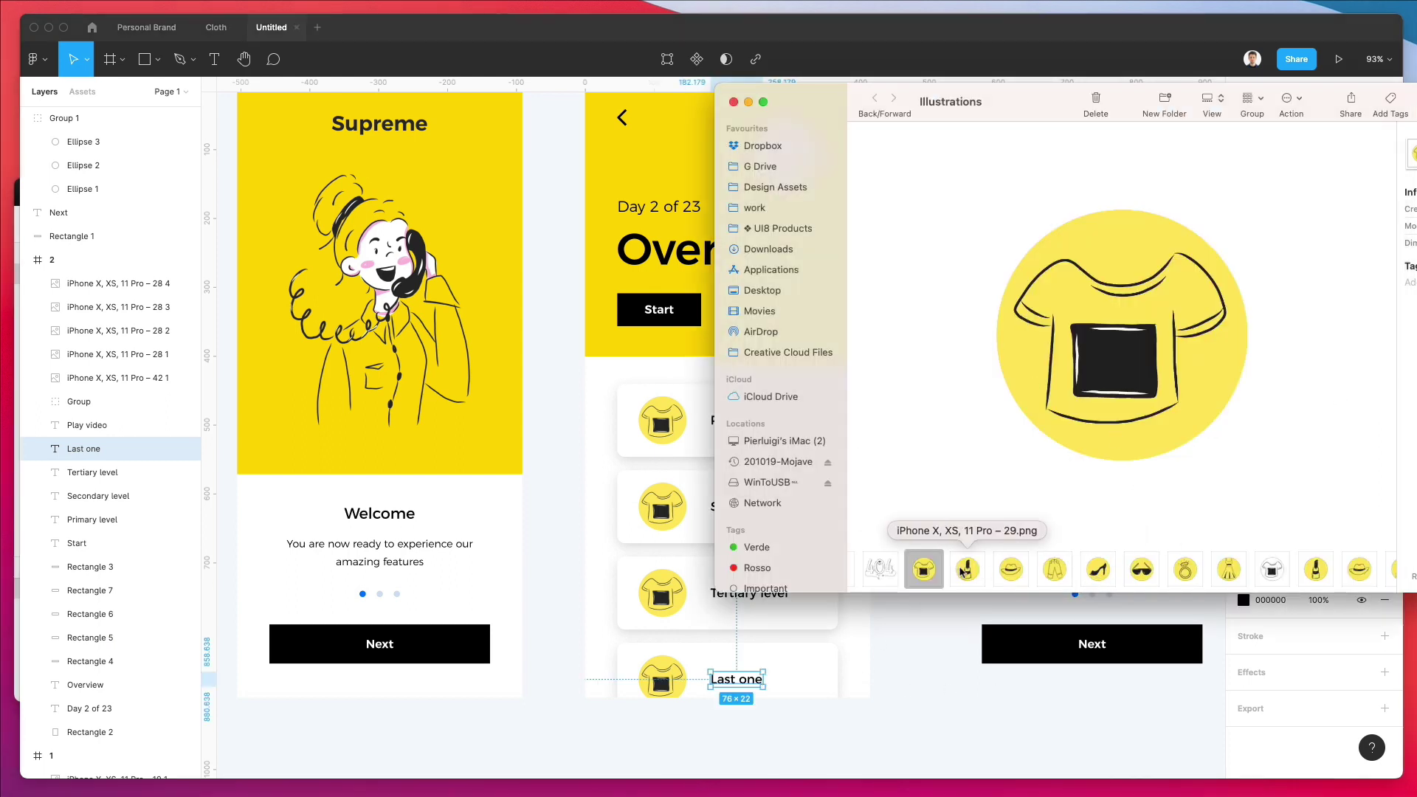
left_click_drag(1011, 569, 655, 501)
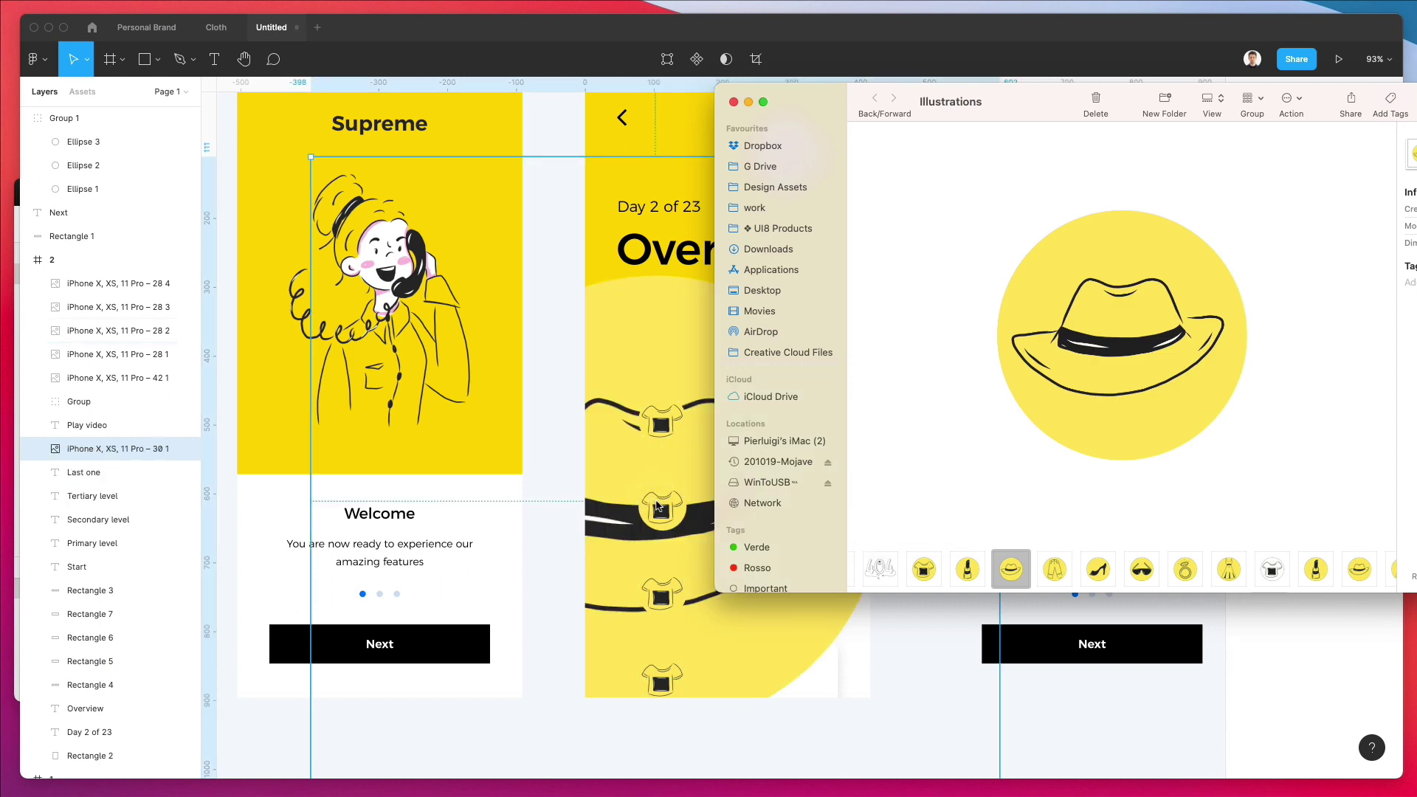
left_click_drag(662, 157, 667, 433)
left_click(661, 503)
key("Delete")
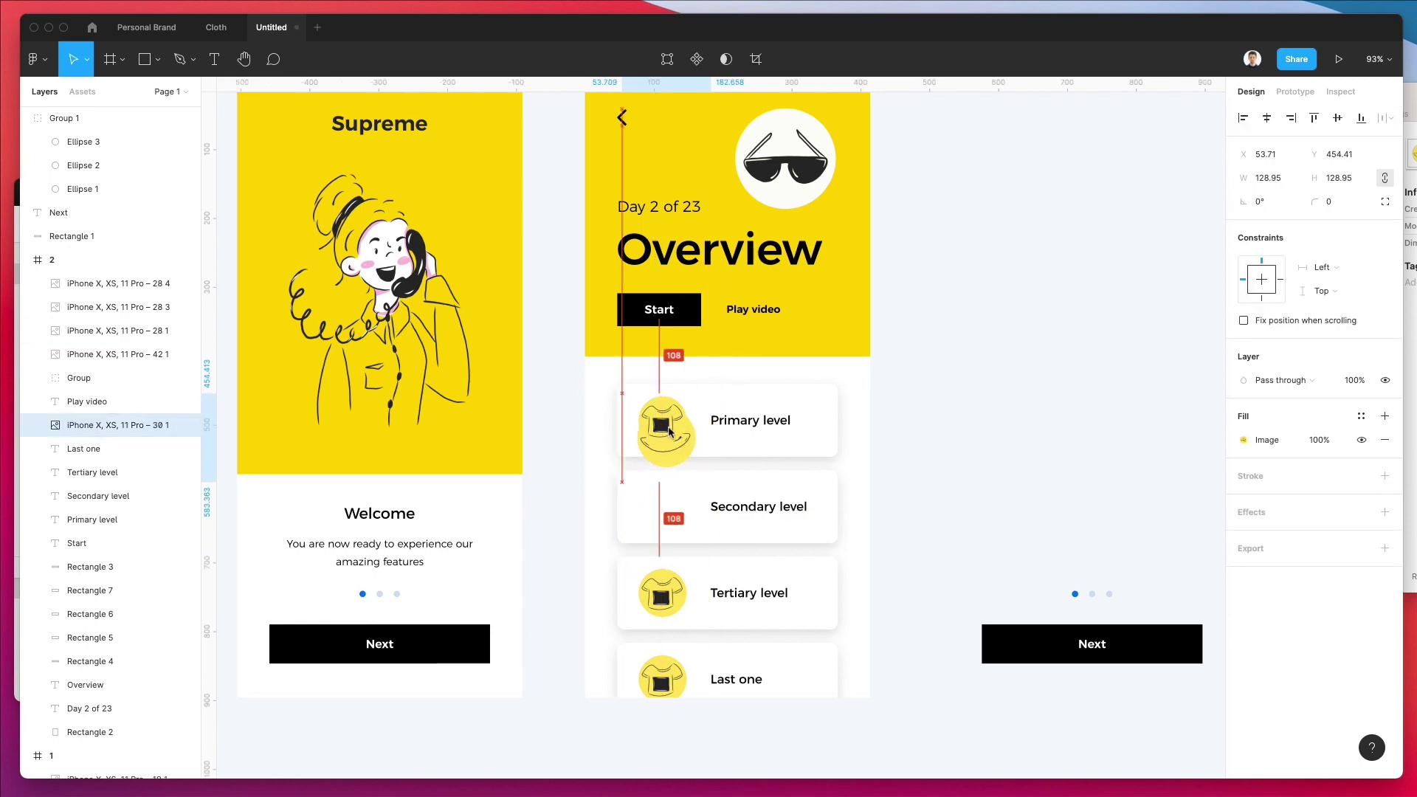
Resize the hat illustration to 105.61 px and place it in the "Secondary level" card at X 59.62, Y 565.96
scroll(666, 433, "up", 8)
scroll(666, 433, "up", 1)
left_click_drag(680, 547, 706, 599)
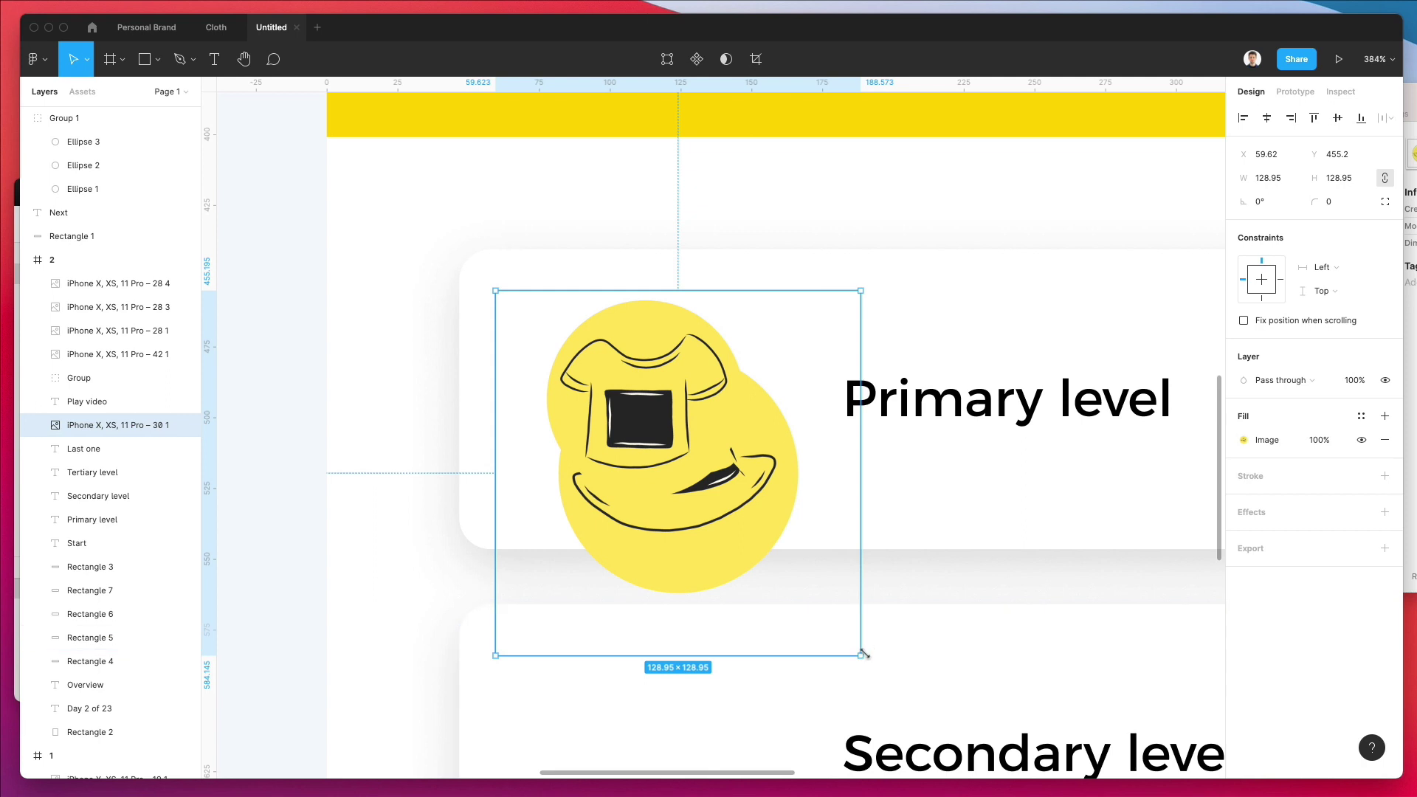
left_click_drag(862, 654, 787, 572)
scroll(732, 418, "down", 5)
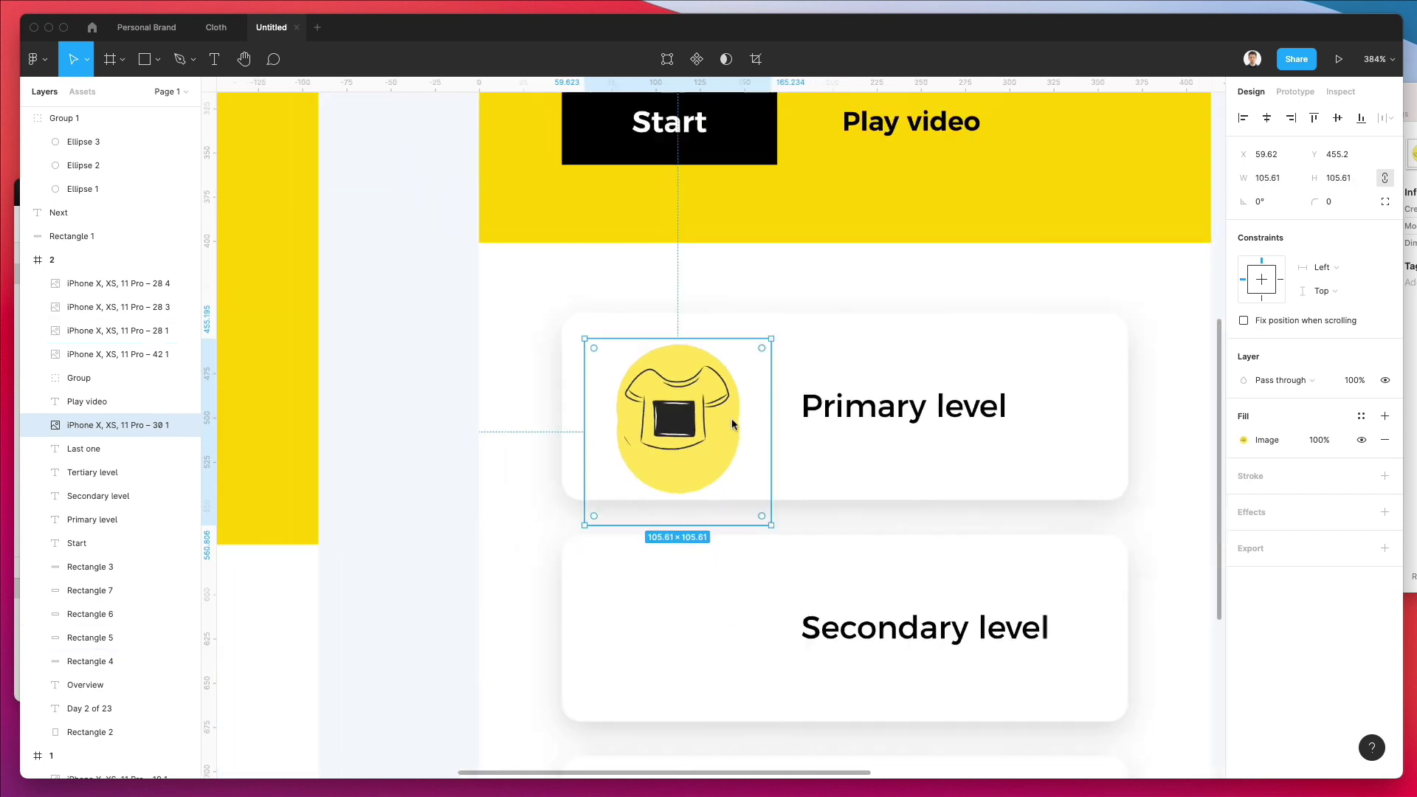
left_click_drag(704, 551, 704, 637)
scroll(704, 638, "down", 3)
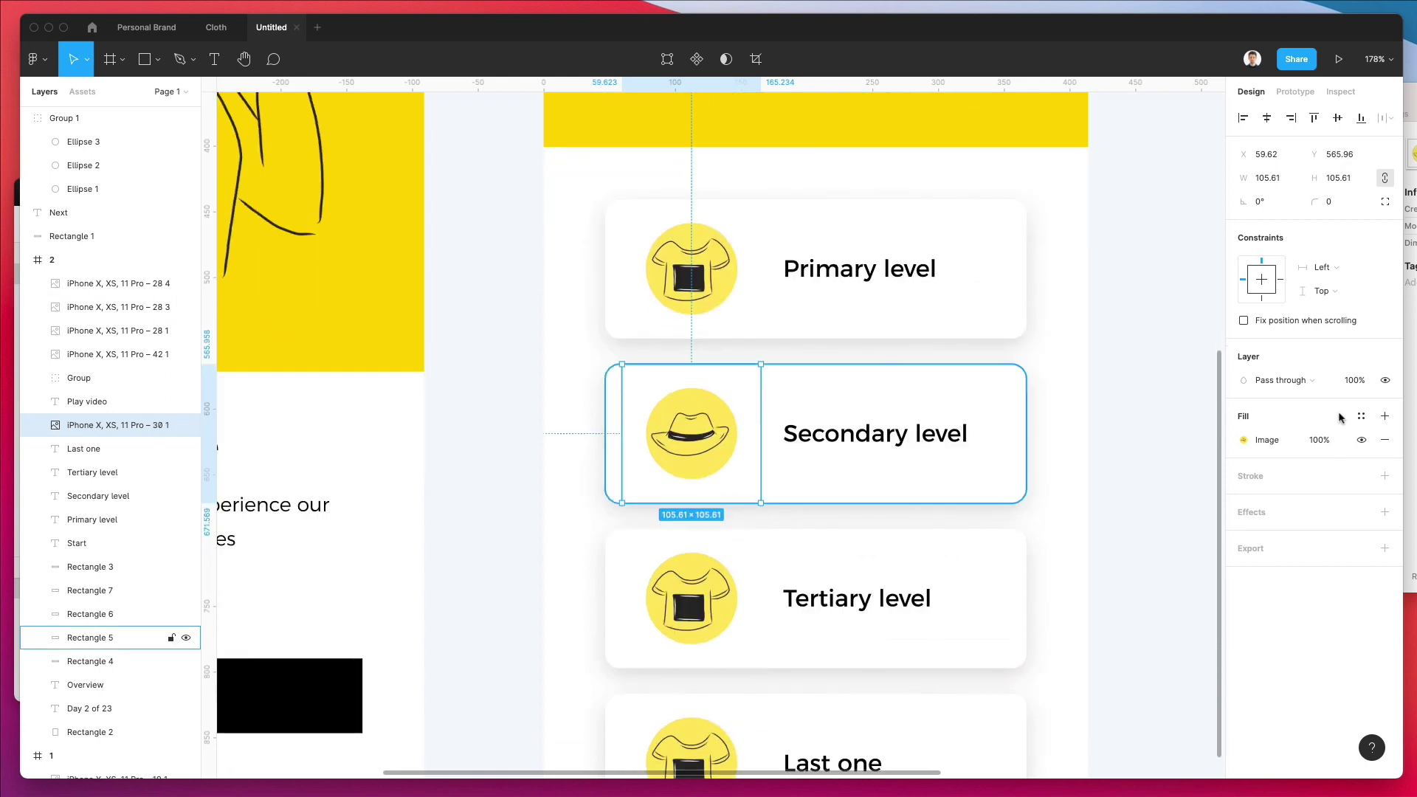
Bring the yellow high-heel illustration from Finder into frame 2, scale it to 101.8 px and align it with the card illustrations at X 61.53
key("super+Tab")
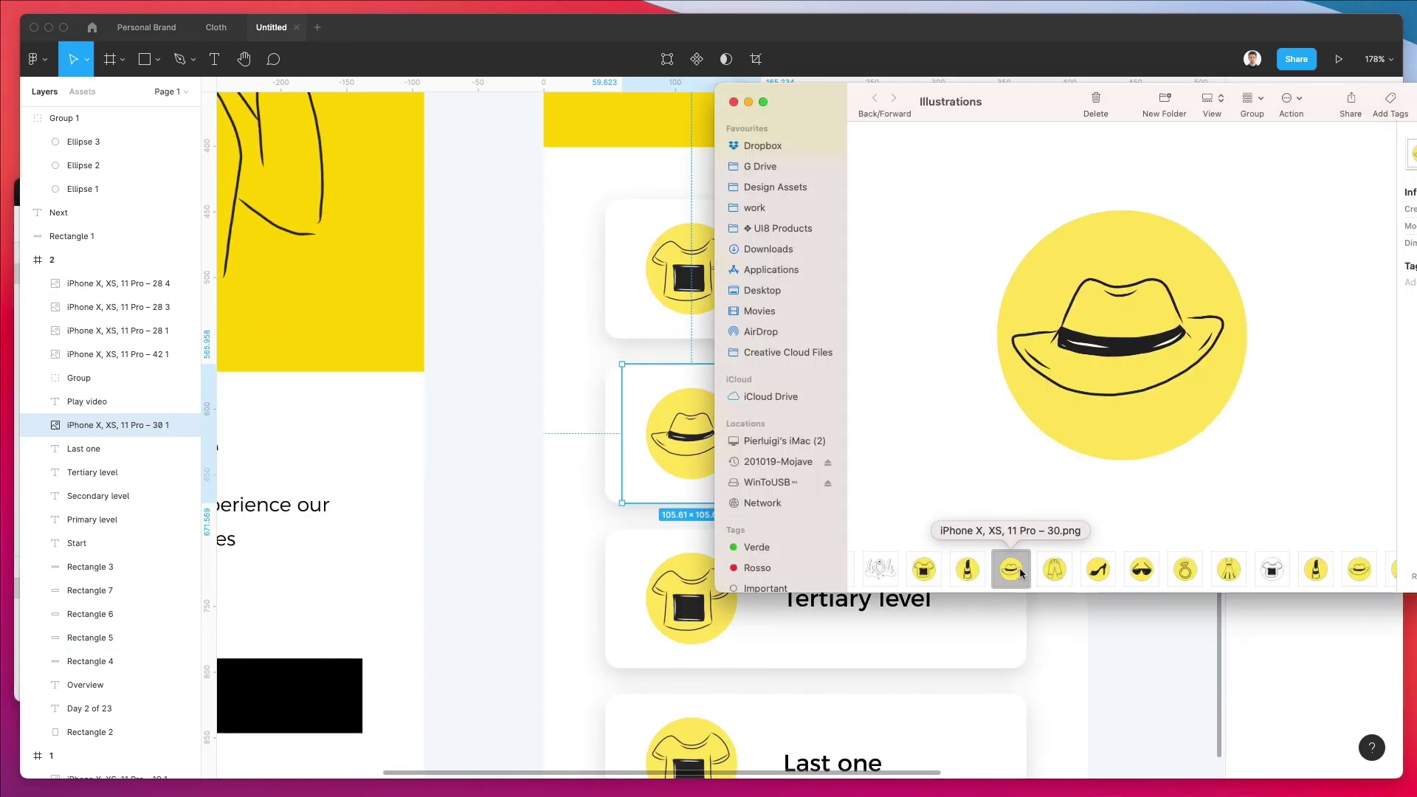
left_click_drag(1097, 575, 652, 621)
scroll(751, 544, "down", 3)
scroll(1101, 457, "down", 5)
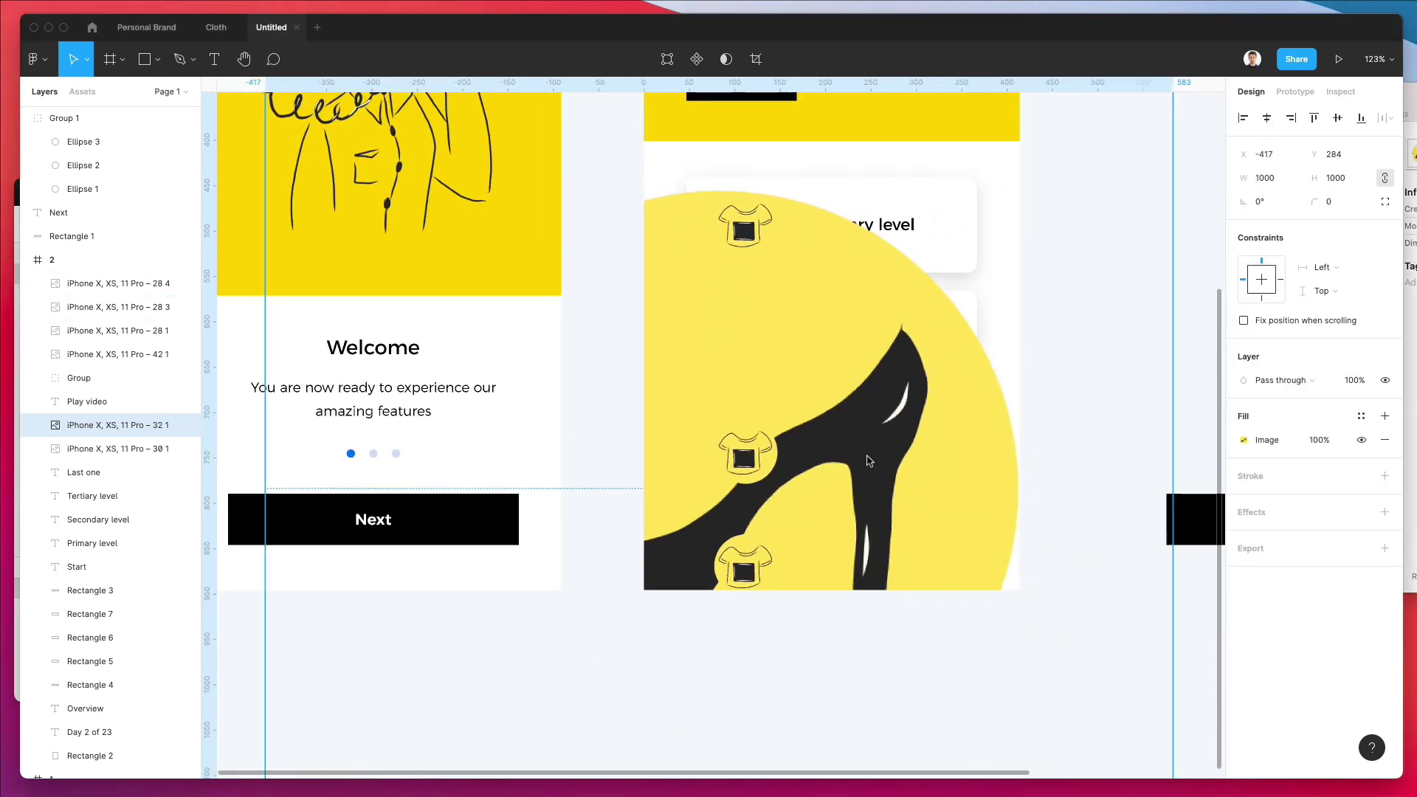
left_click_drag(1174, 450, 761, 488)
scroll(760, 488, "up", 5)
left_click_drag(666, 523, 721, 529)
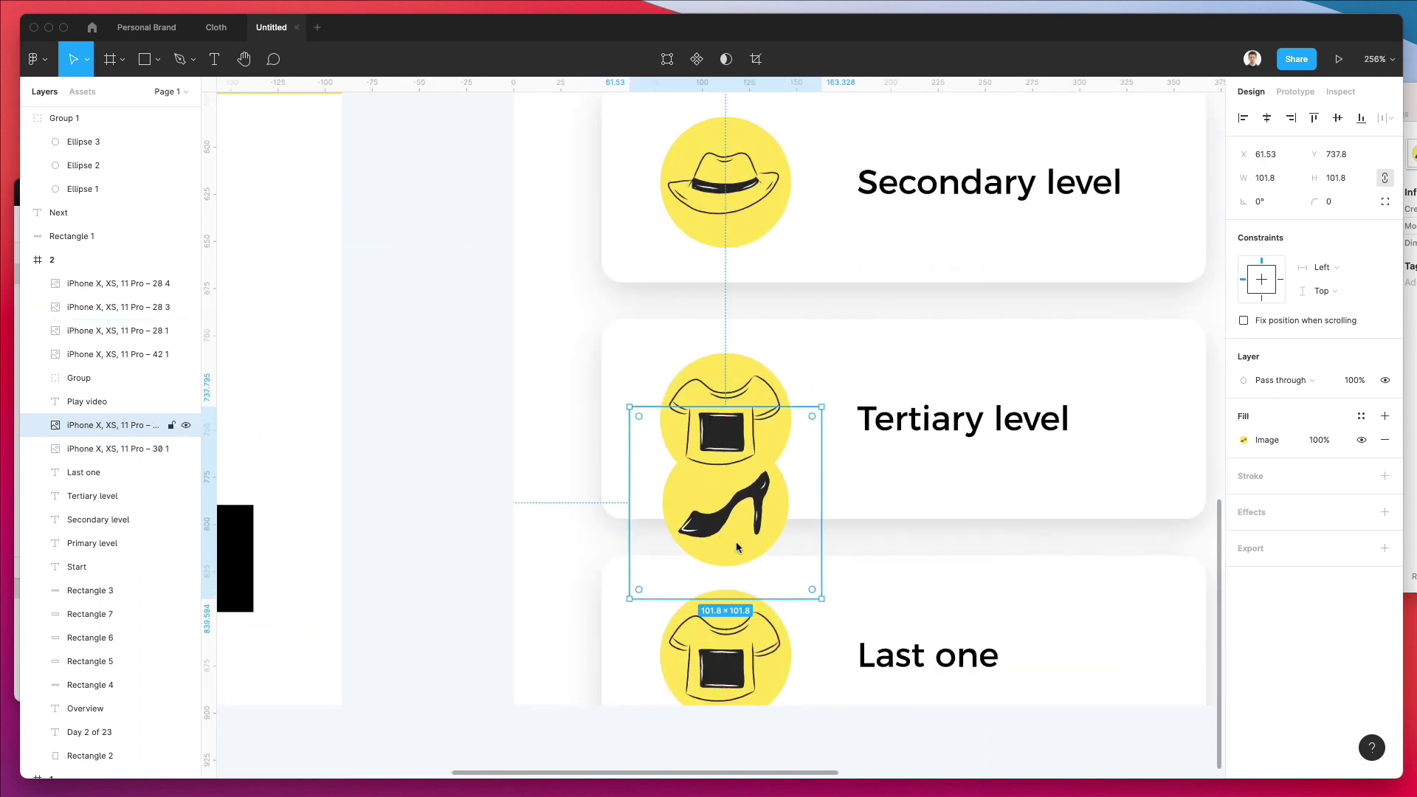
Delete the third card's T-shirt illustration and move the high heel into the "Tertiary level" card at Y 693.38
left_click(742, 401)
scroll(729, 587, "up", 5)
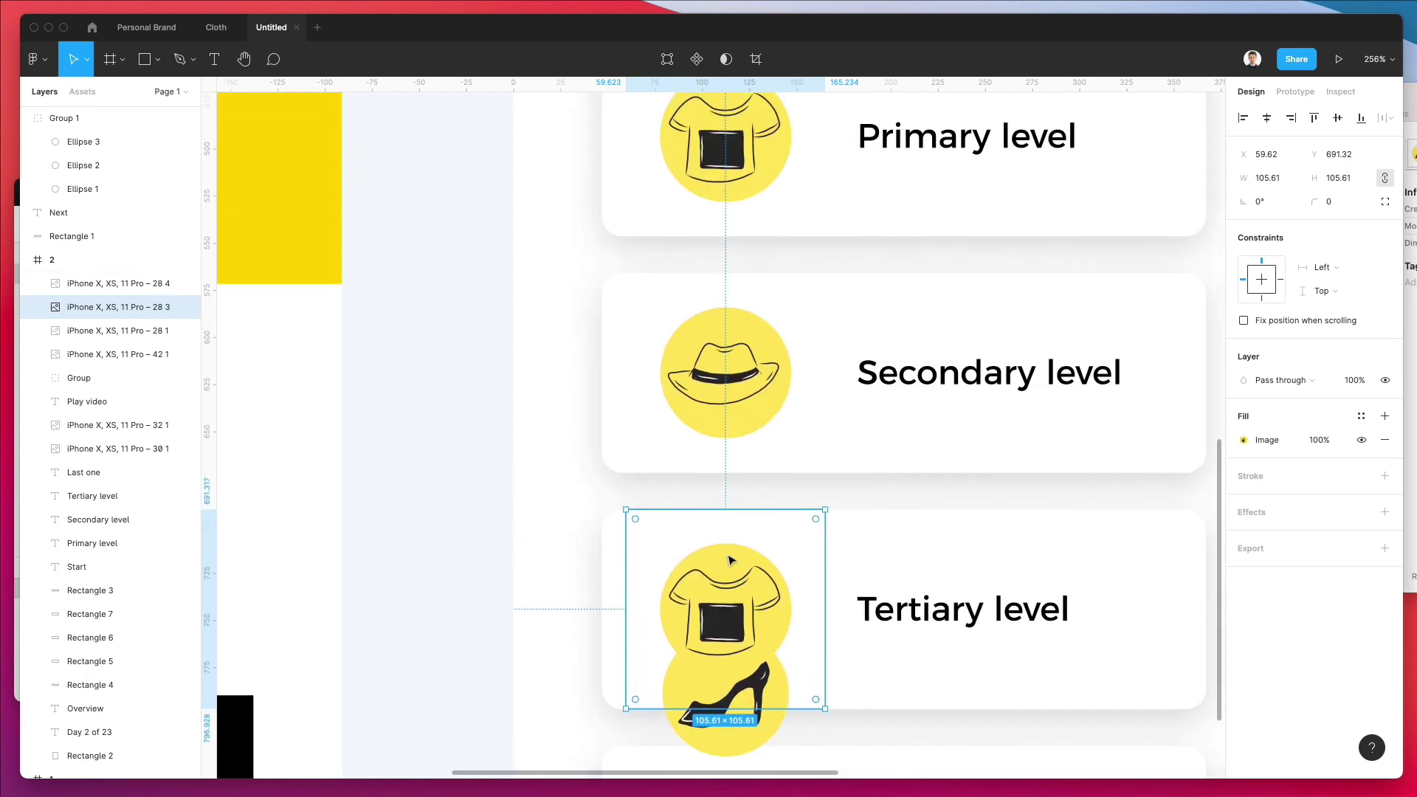
key("Delete")
left_click_drag(757, 688, 760, 613)
scroll(741, 566, "down", 5)
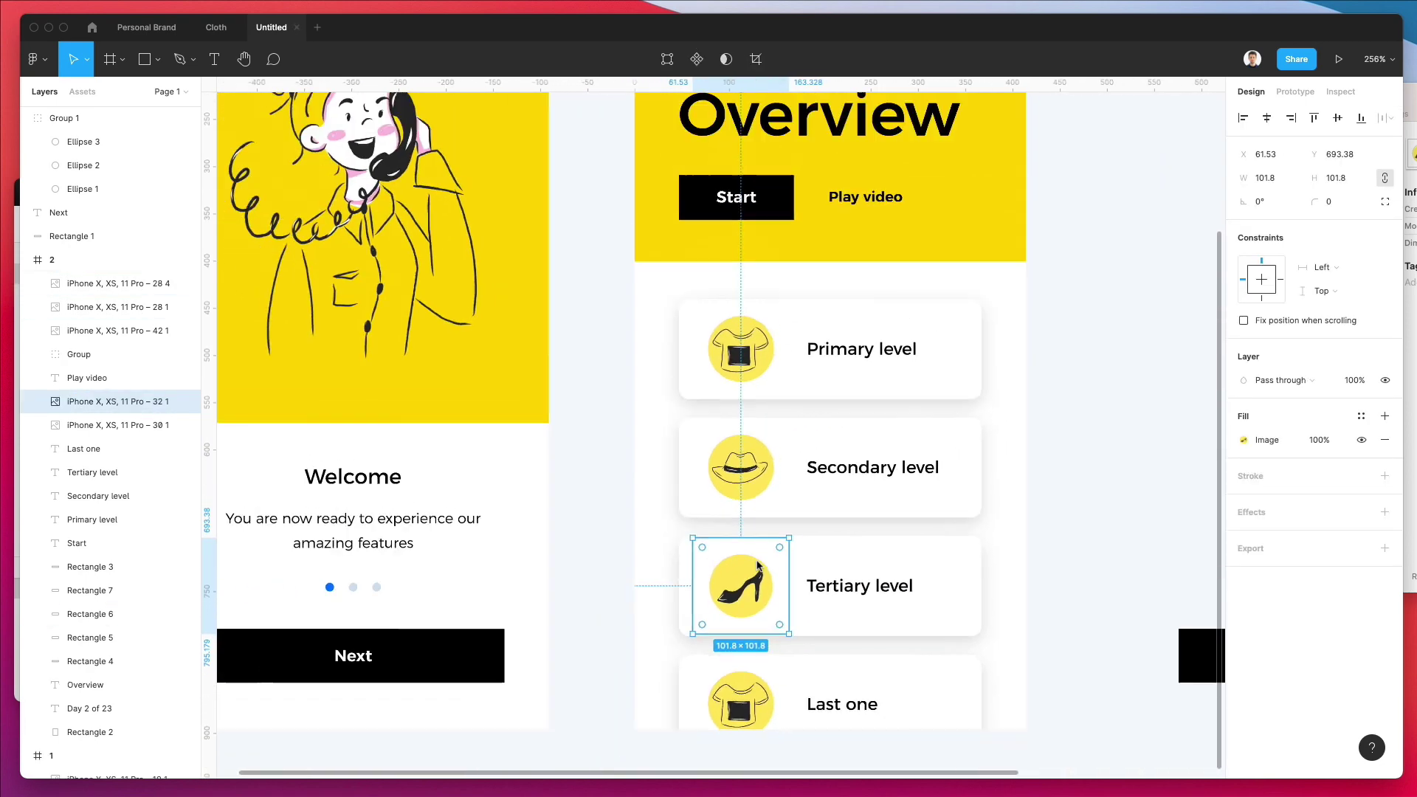
Bring the yellow diamond ring illustration from Finder into frame 2 and scale it down to 103.52 px near the last card
key("super+Tab")
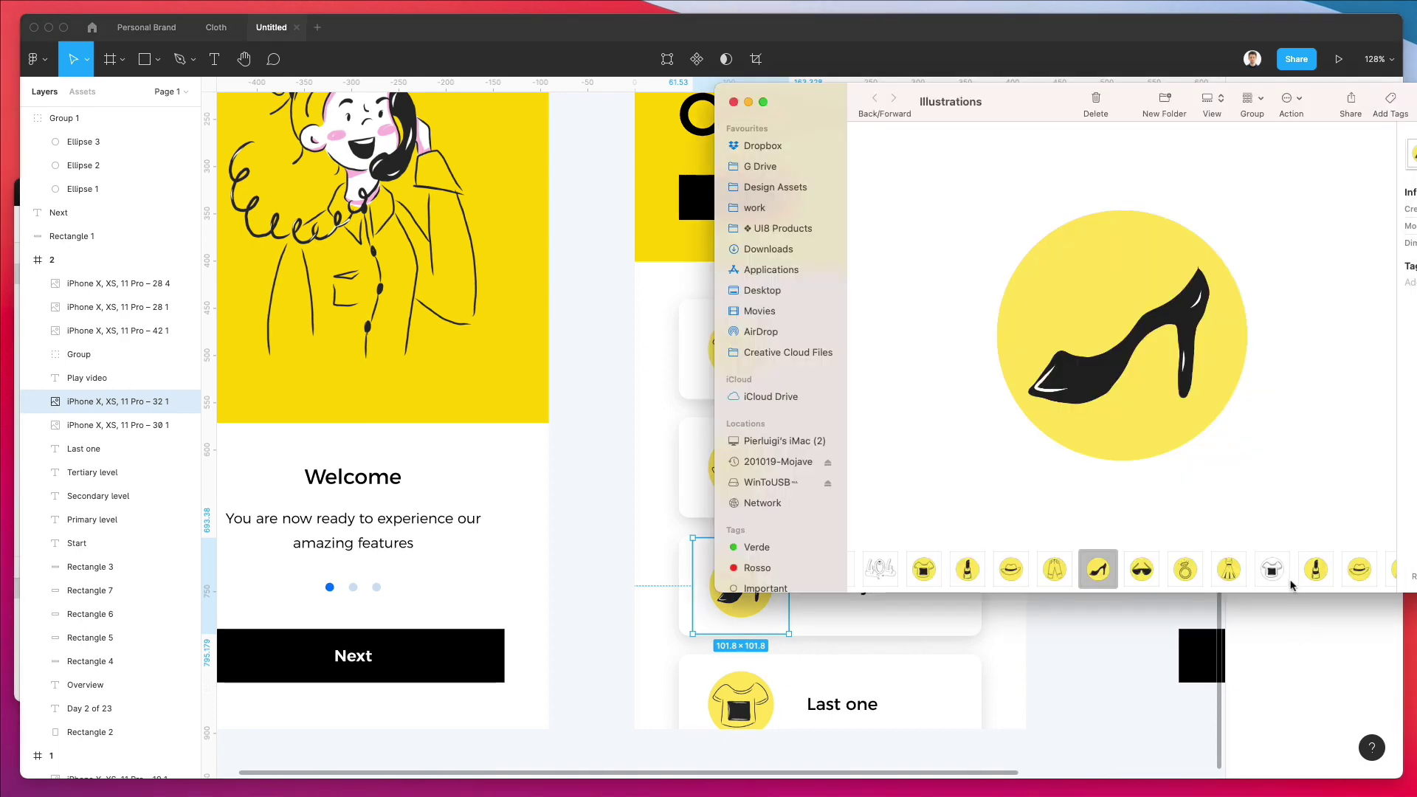
left_click(1185, 569)
left_click_drag(1185, 569, 841, 639)
left_click_drag(836, 212, 816, 635)
Align the ring with the other card illustrations at X 60.67 and delete the "Last one" card's T-shirt illustration
scroll(816, 635, "up", 6)
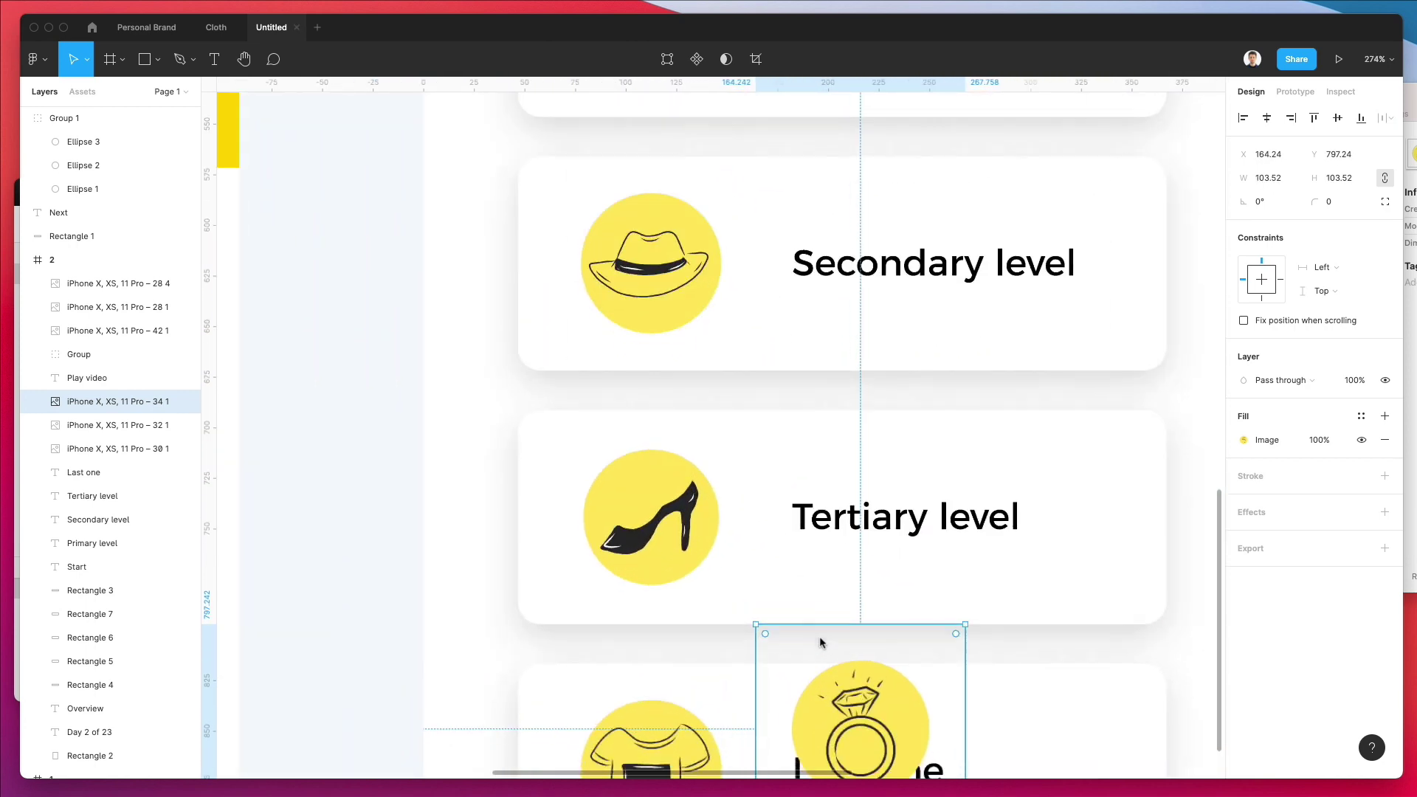
left_click_drag(849, 578, 650, 531)
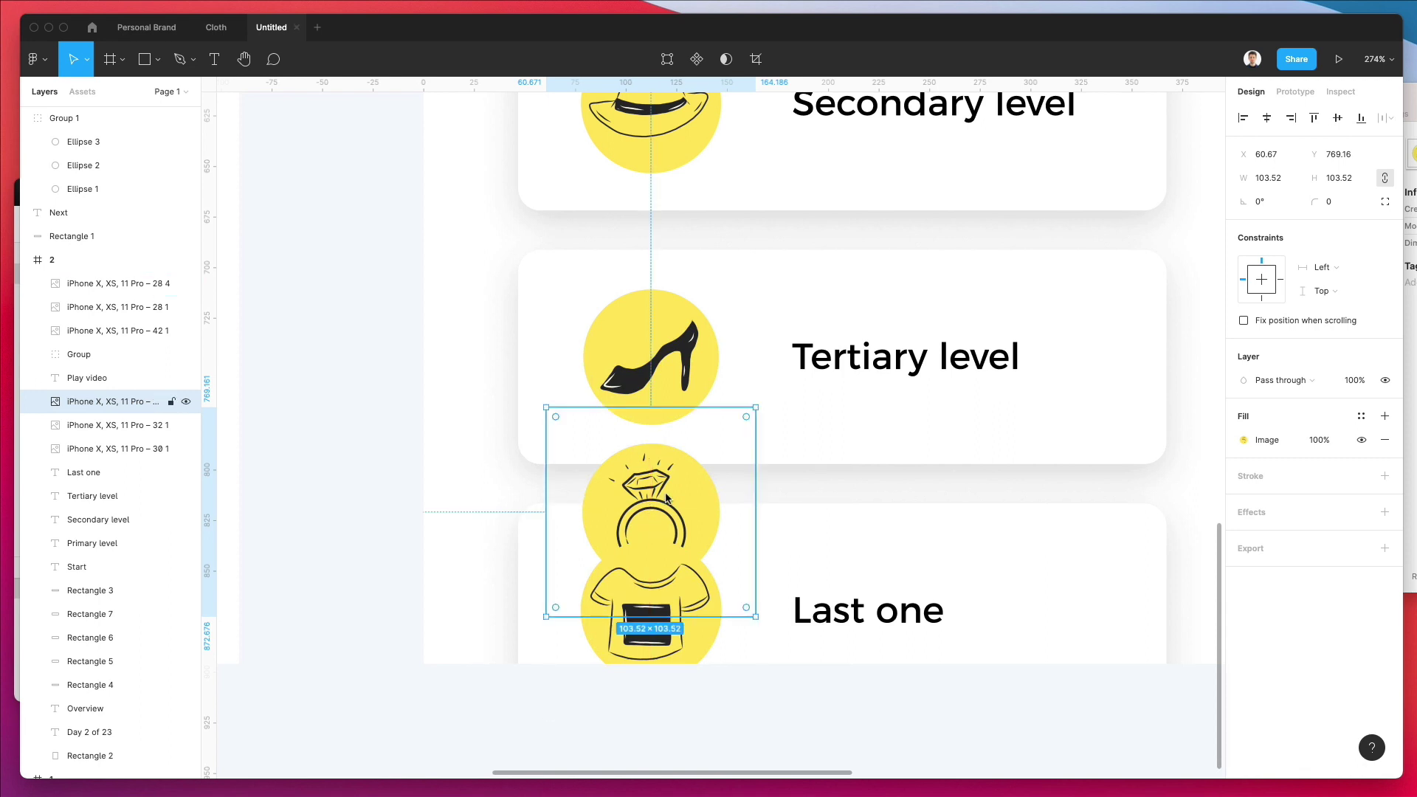
left_click(690, 649)
key("Delete")
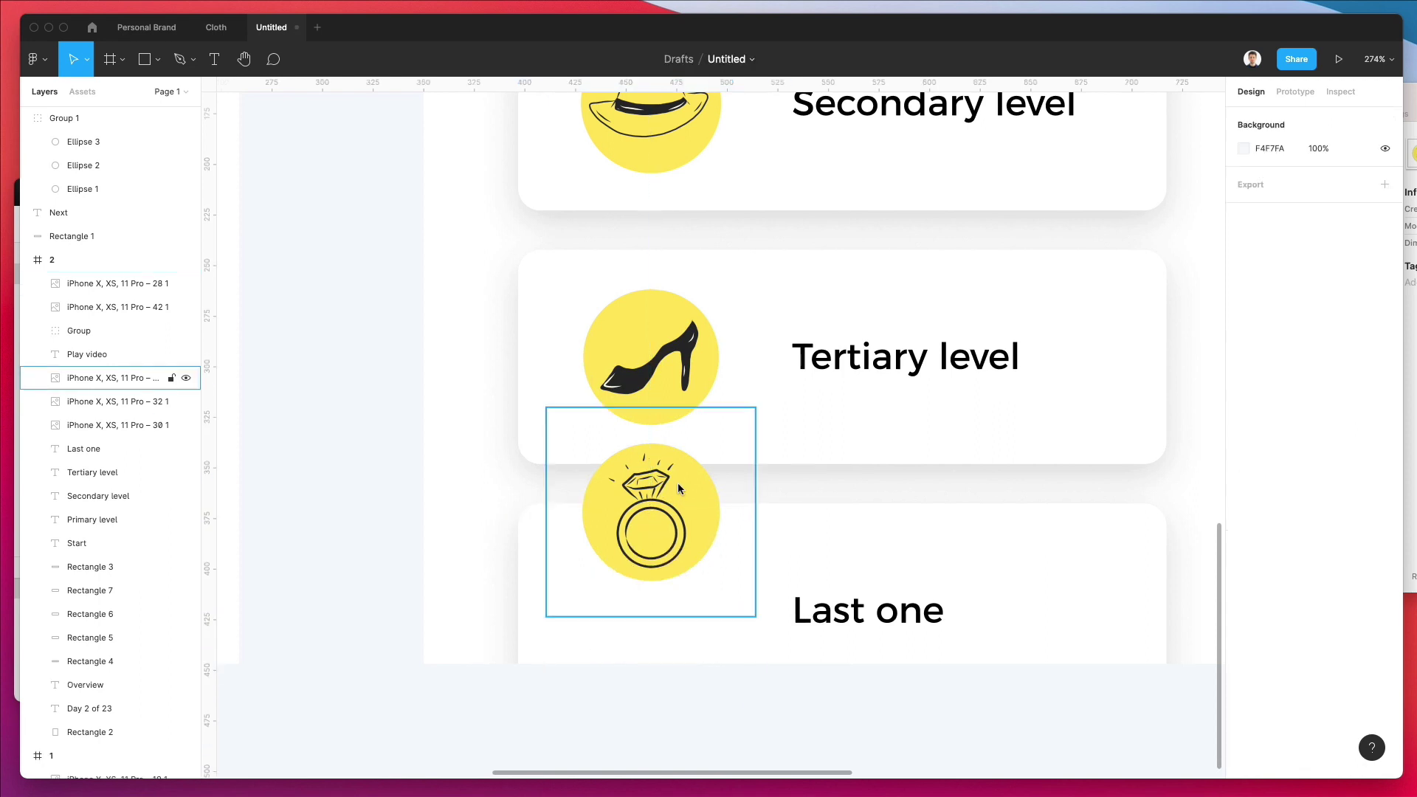
Move the diamond ring illustration down into the "Last one" card at X 60.67, Y 816.68
left_click_drag(678, 483, 679, 585)
scroll(715, 534, "down", 5)
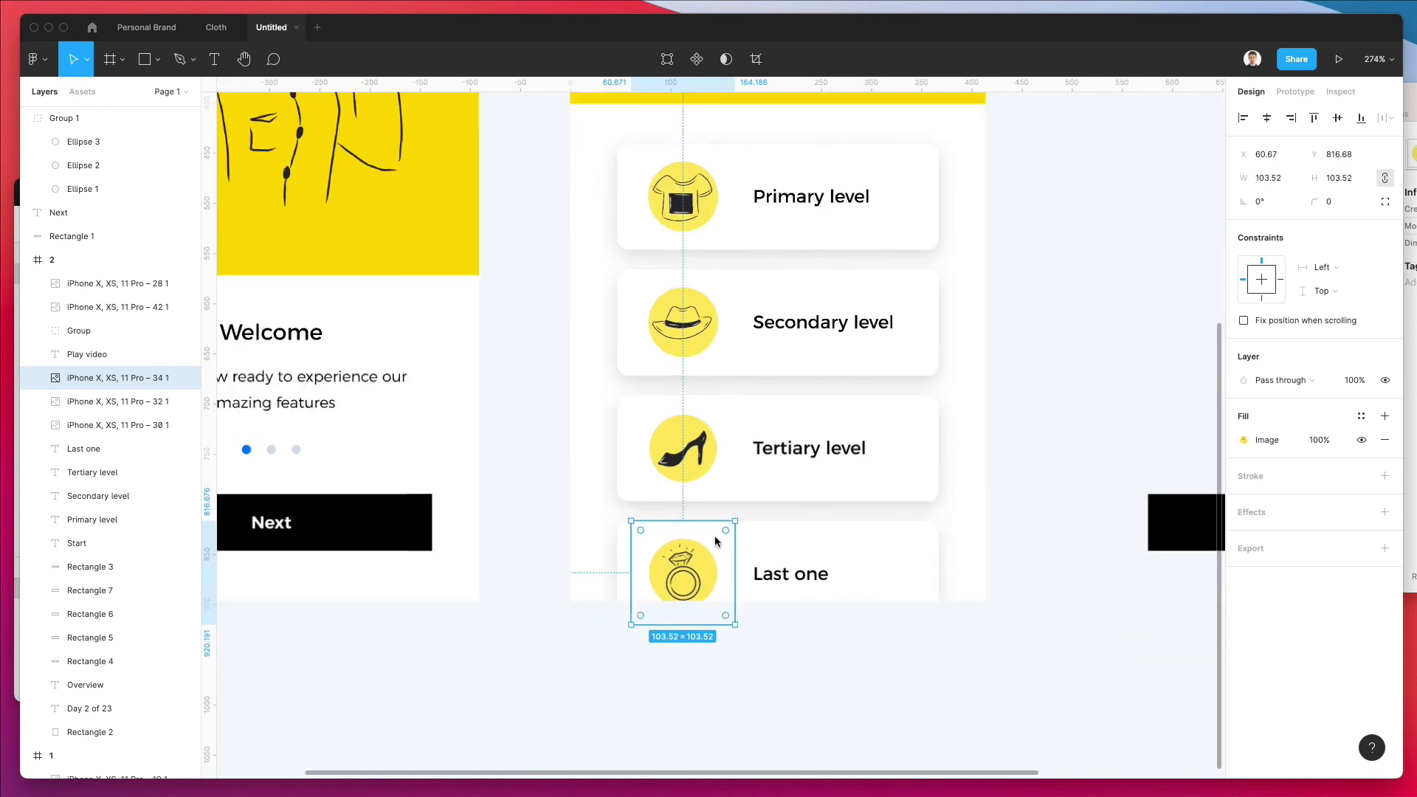
scroll(726, 536, "down", 3)
left_click(1008, 479)
scroll(986, 463, "up", 3)
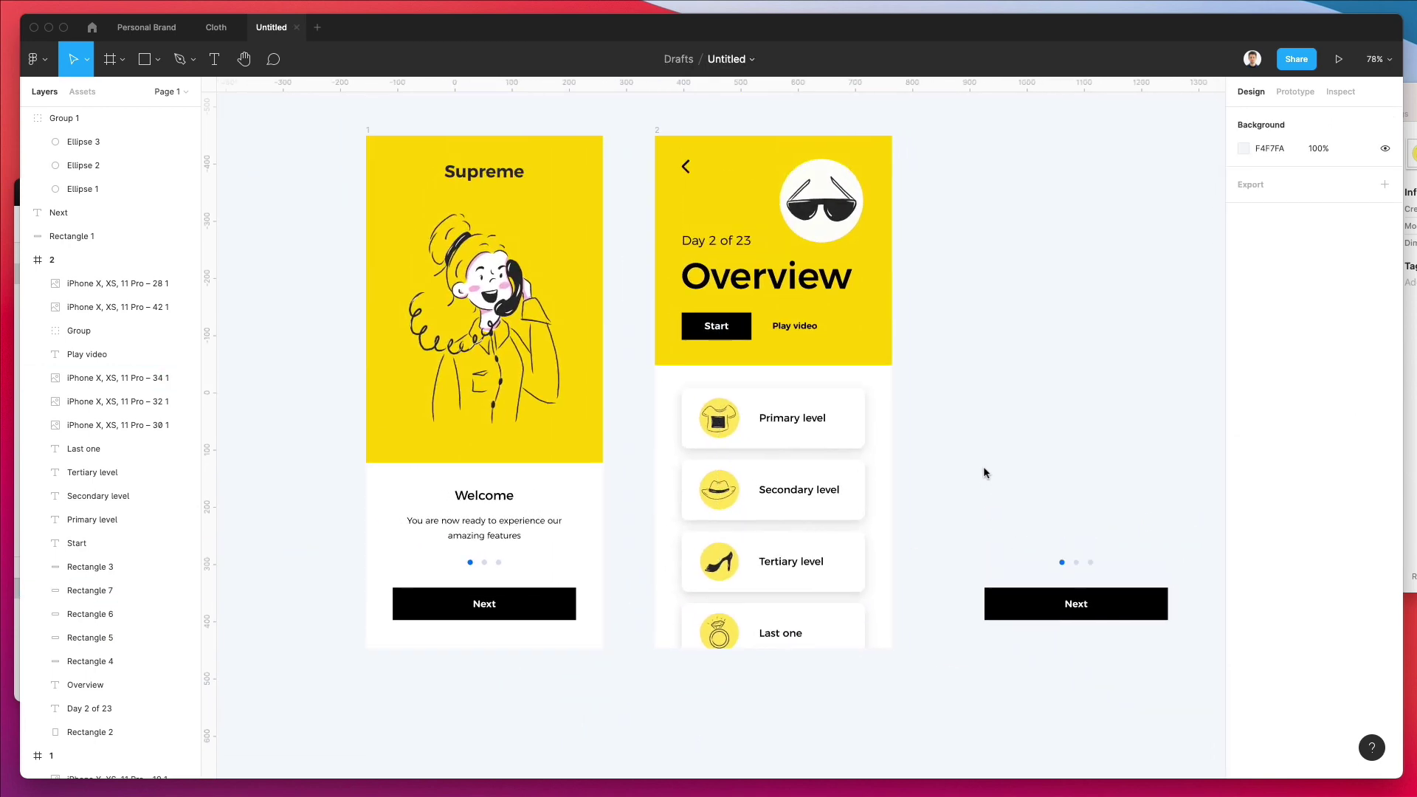
Select the loose "Next" button with its page dots and move them farther right, clear of frame 2
scroll(974, 473, "right", 3)
left_click_drag(882, 453, 1078, 647)
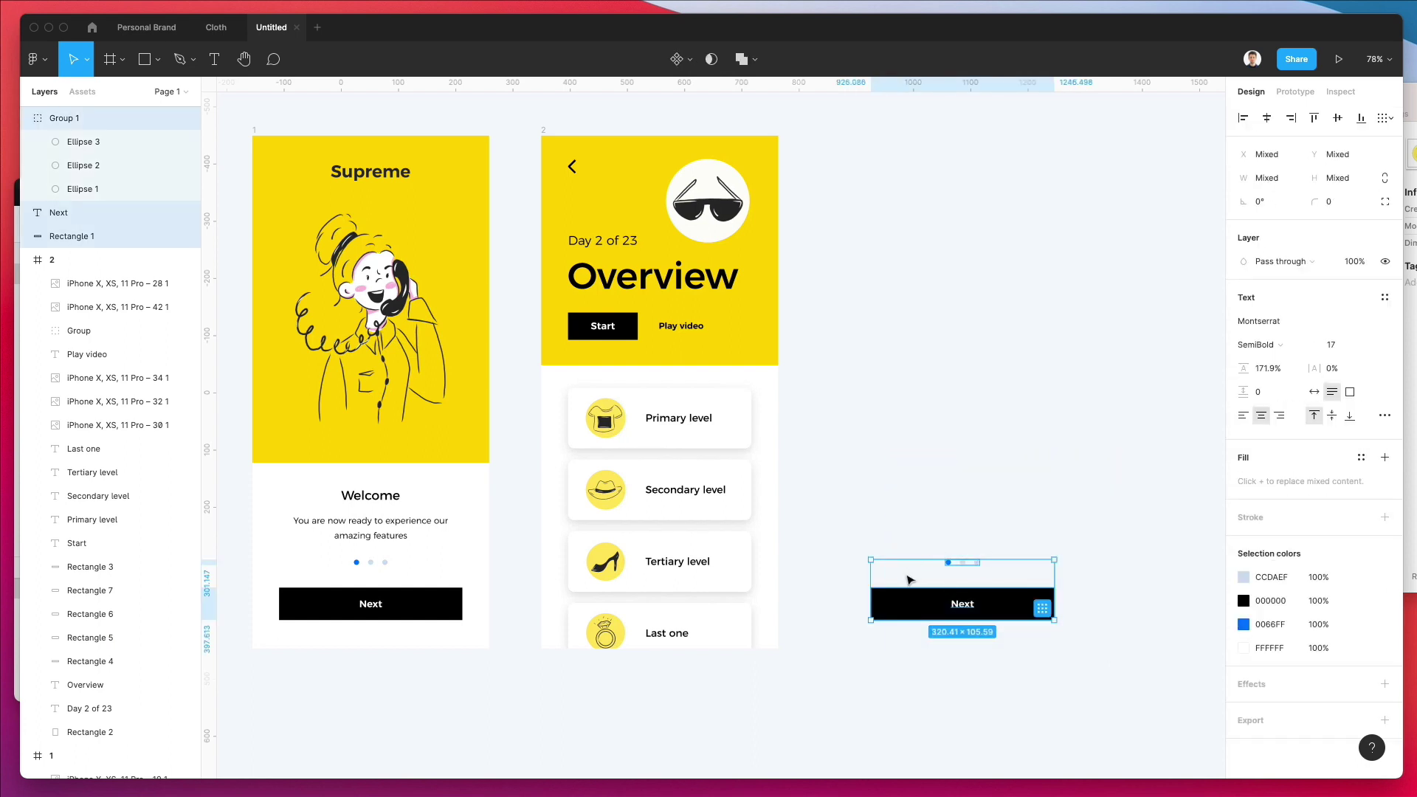
left_click_drag(907, 614, 1108, 614)
left_click(343, 129)
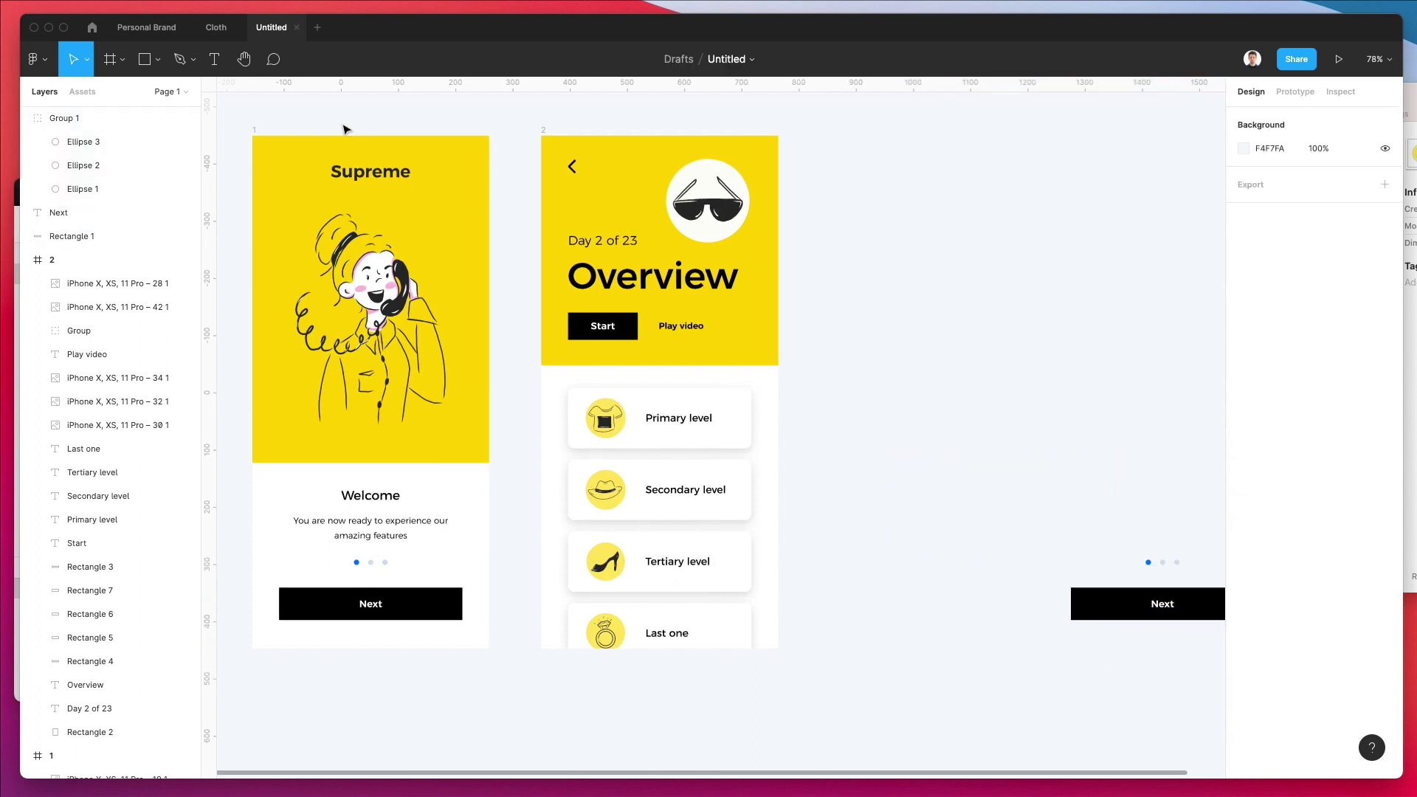
Duplicate frame 2 and place the copy in the empty canvas space to its right
left_click(260, 133)
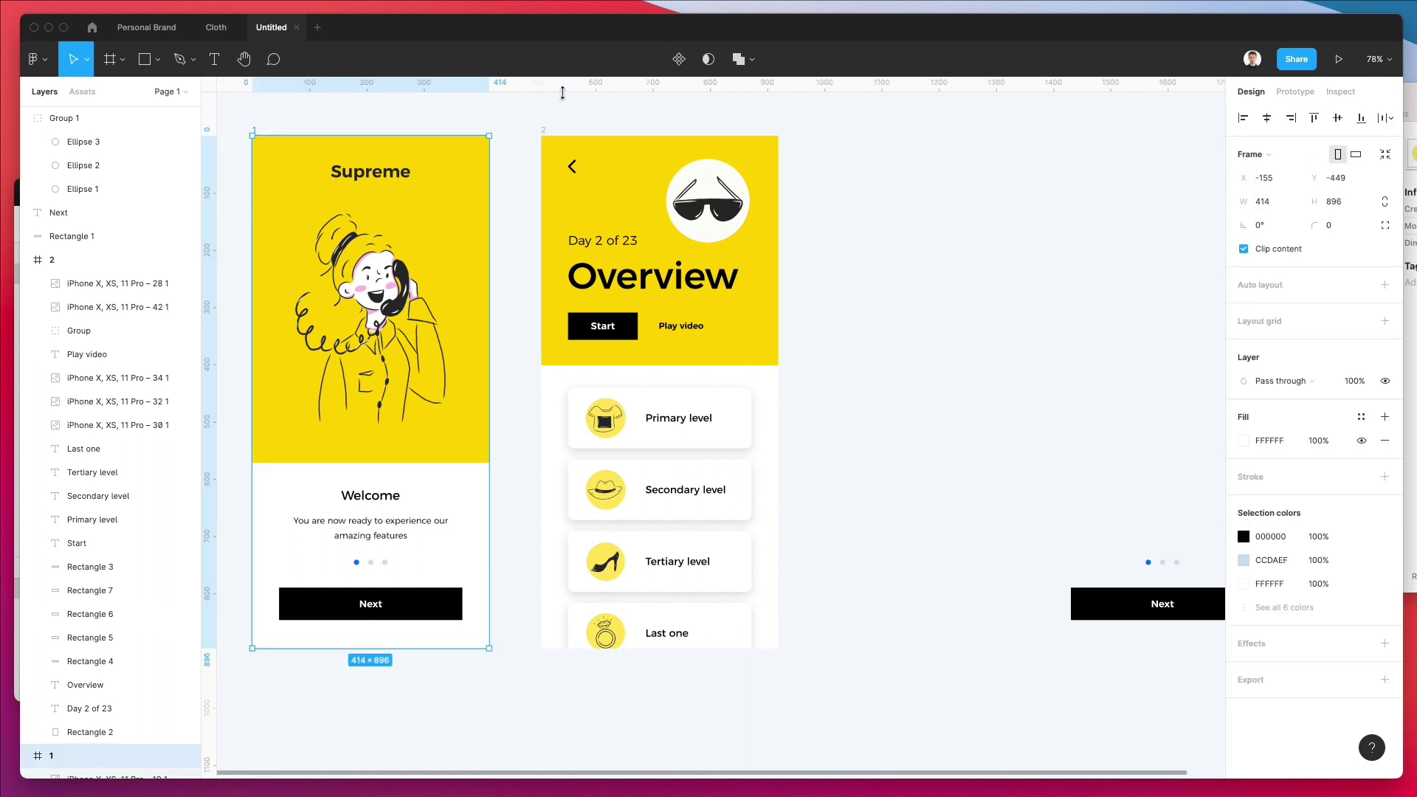
left_click(558, 130)
left_click_drag(559, 129, 894, 191)
left_click(822, 177)
scroll(750, 231, "right", 3)
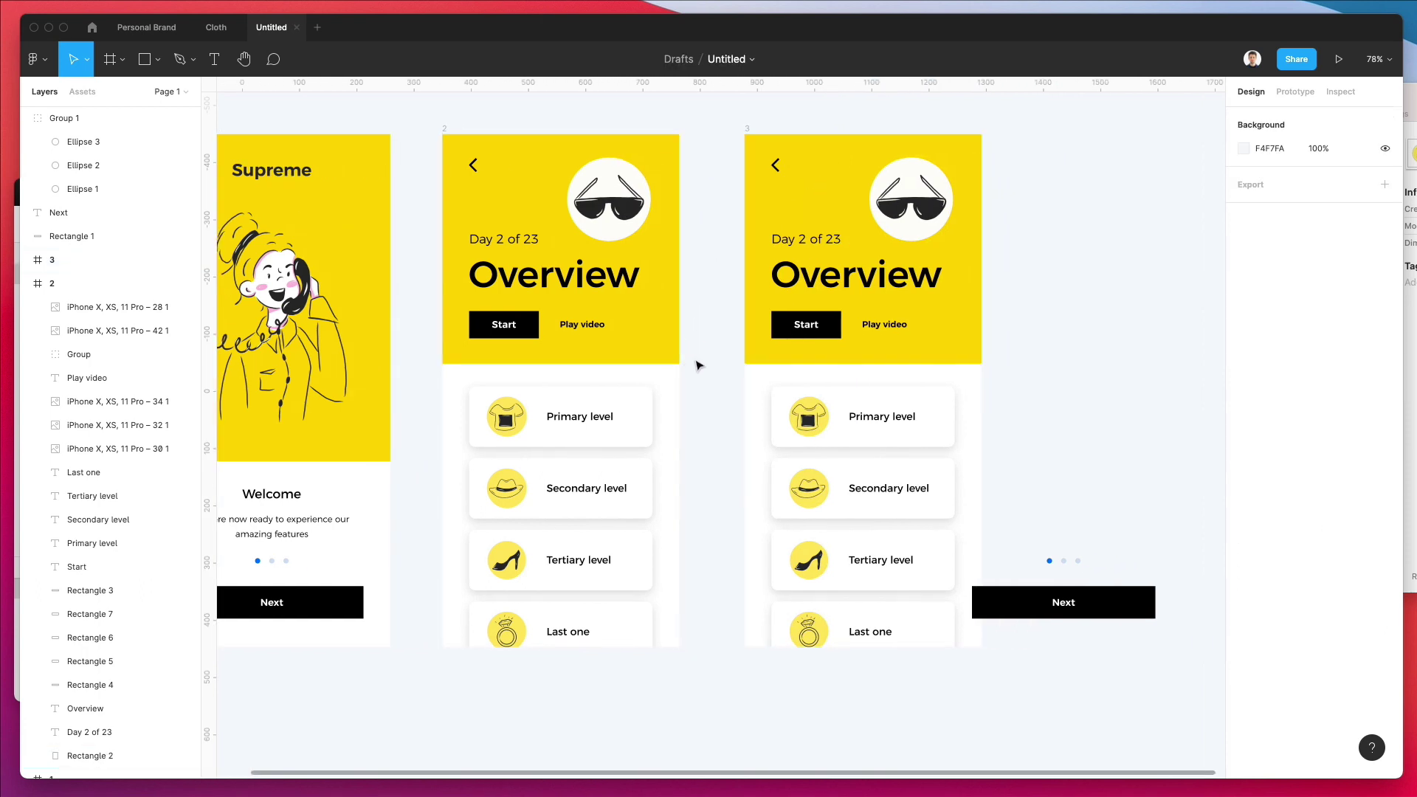
Switch to Nucleo, search the glyph icons for "alert" and bring the 16 px octagonal exclamation icon into frame 2's "Primary level" card
scroll(686, 379, "up", 2)
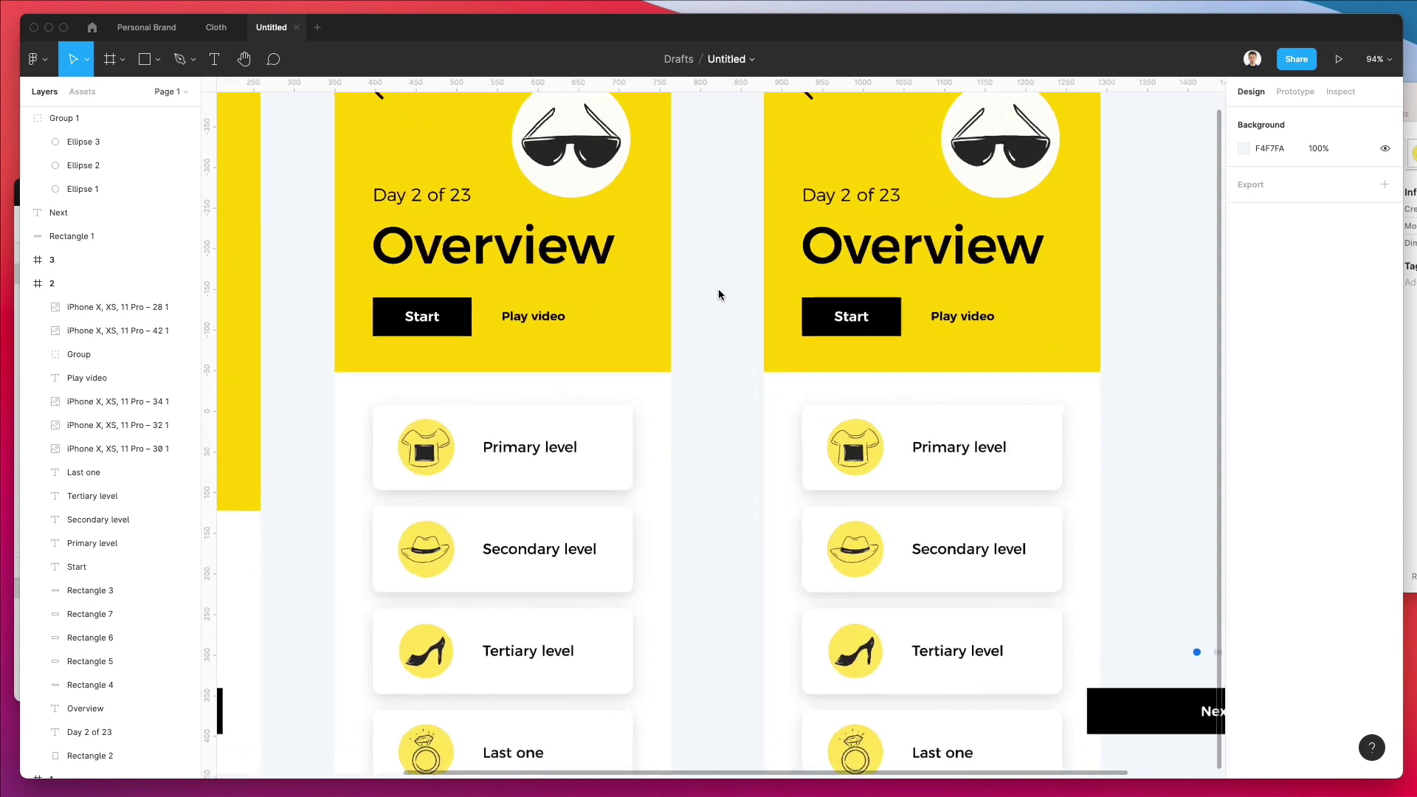
scroll(719, 289, "up", 3)
scroll(719, 289, "up", 3)
scroll(721, 293, "left", 2)
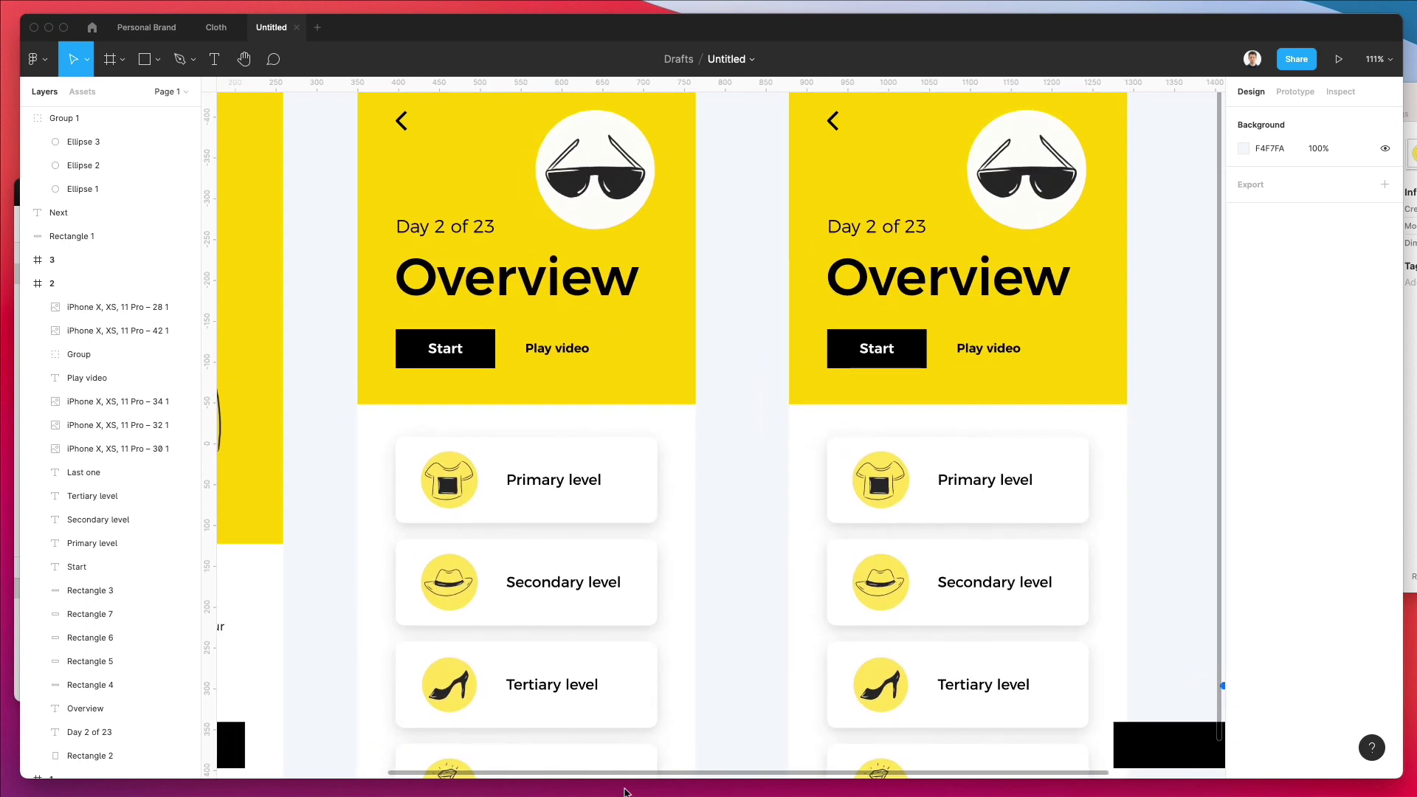
left_click(19, 203)
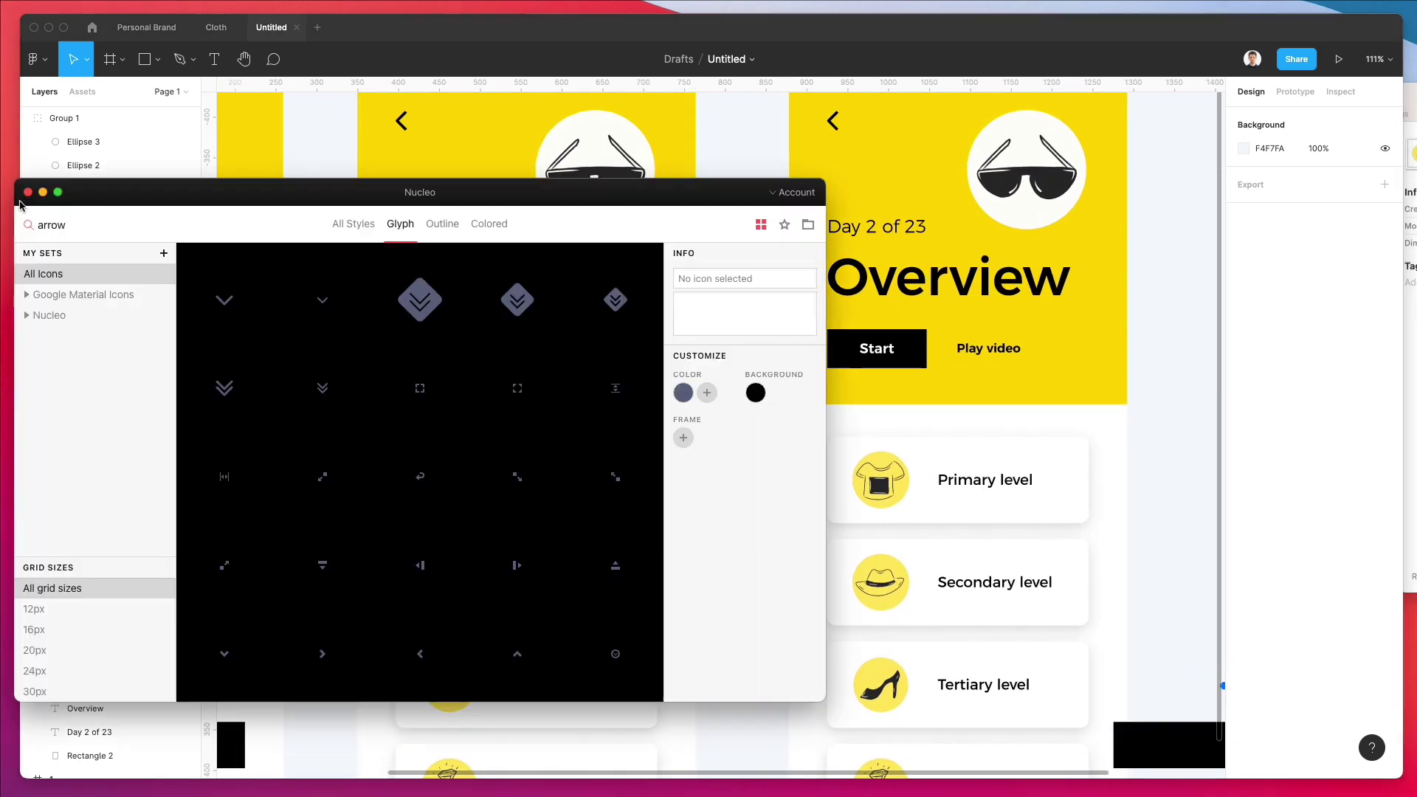
type("alert")
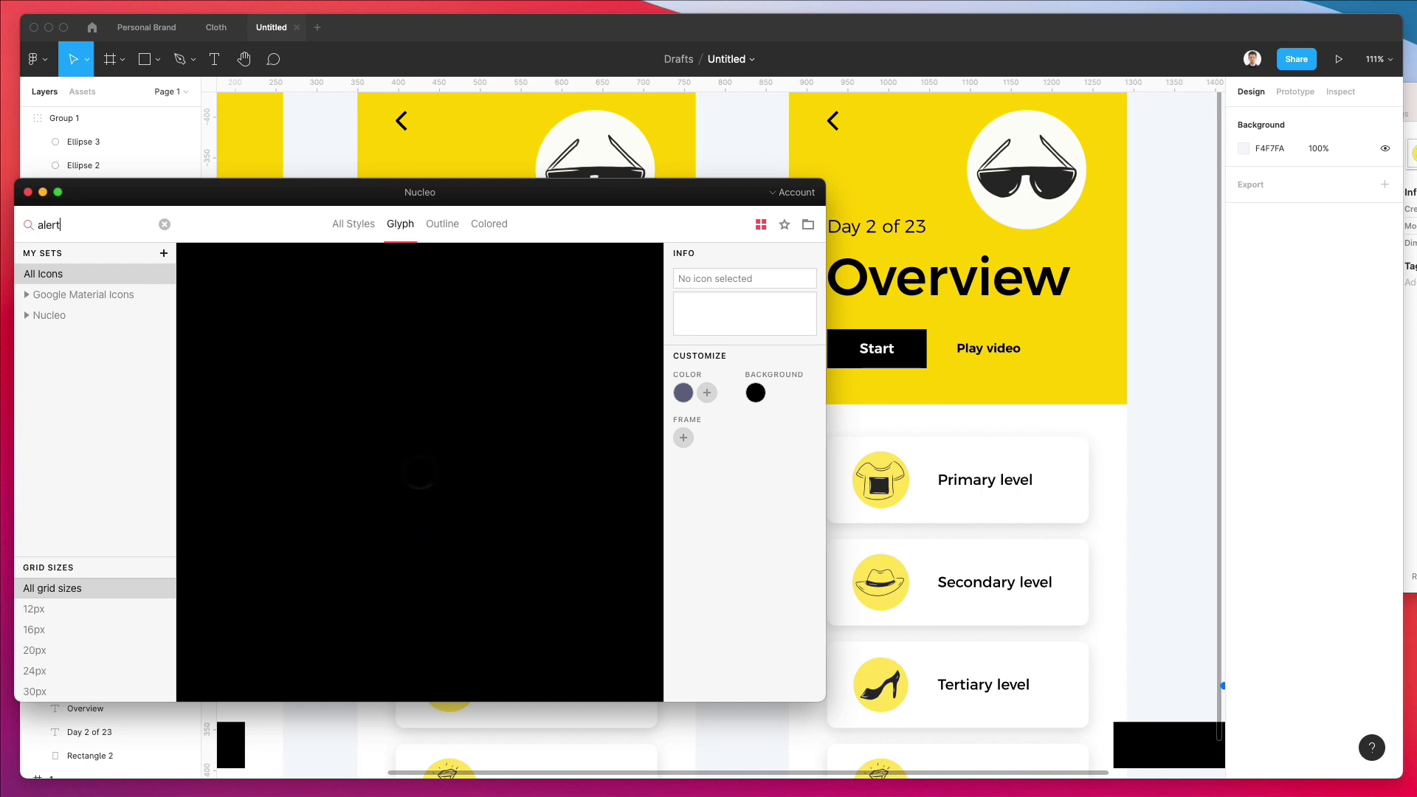
left_click_drag(249, 203, 932, 106)
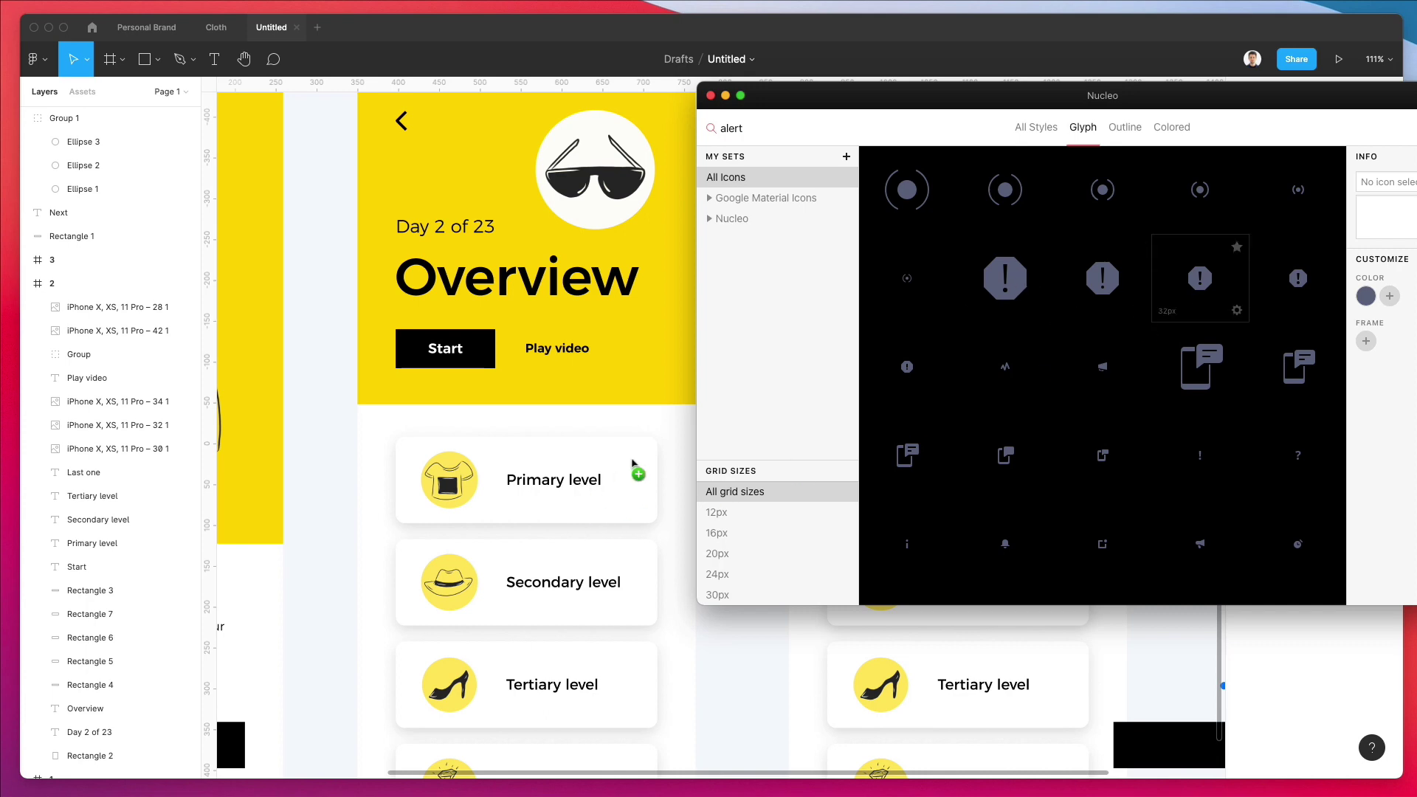
left_click_drag(632, 465, 639, 459)
Ungroup the imported alert icon and move it to X 336, Y 455 in the "Primary level" card's upper-right corner
scroll(642, 451, "up", 5)
key("super+shift+g")
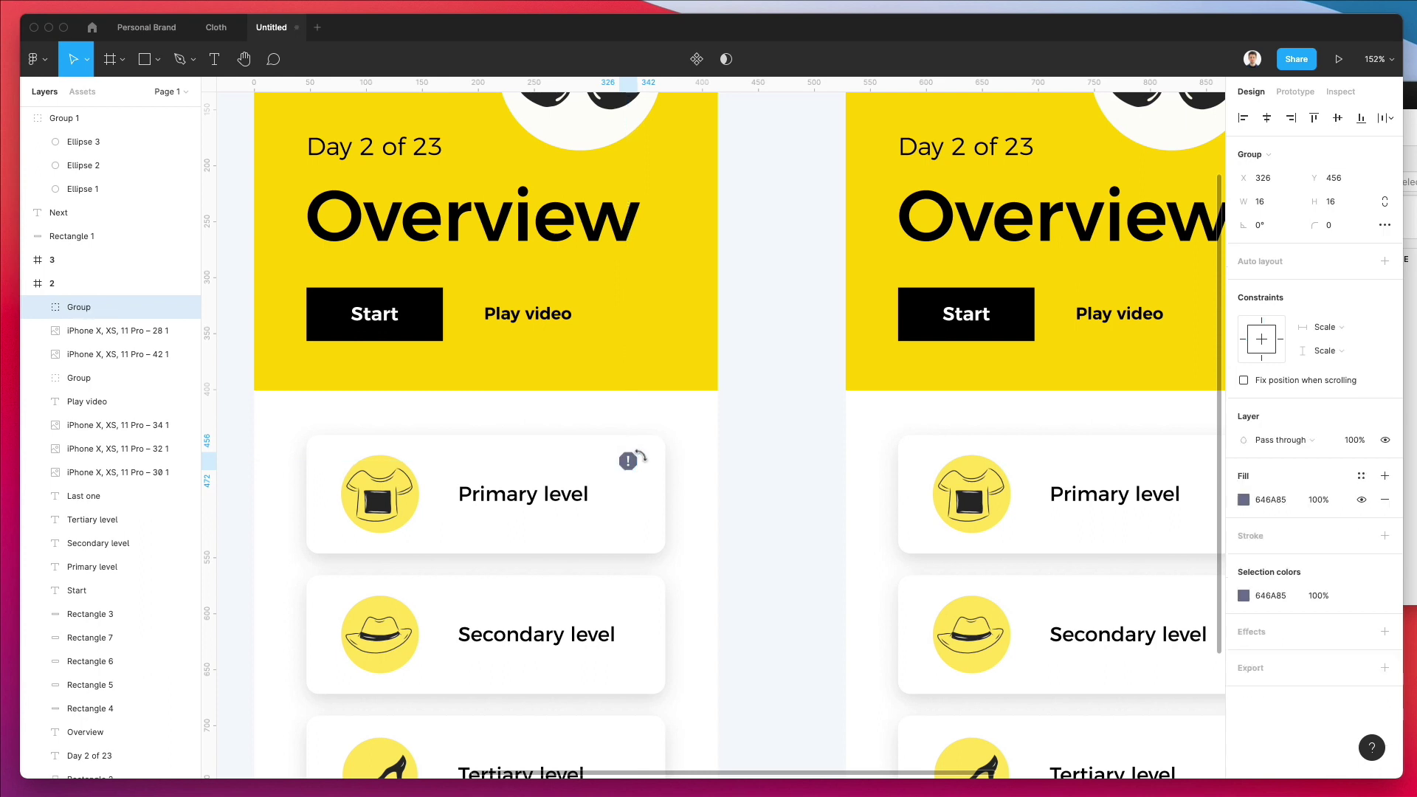
key("shift+Right")
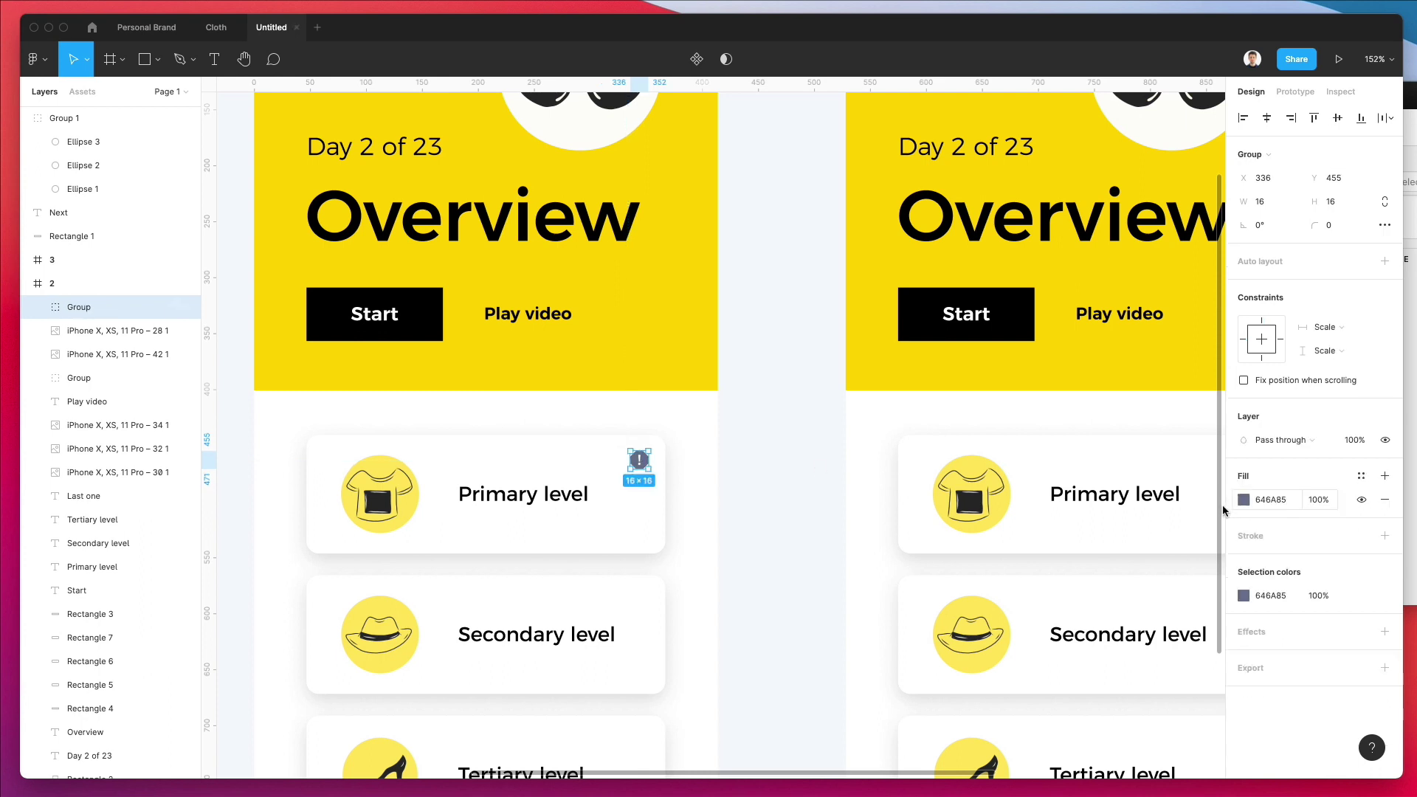
Change the alert icon's fill to the orange-red E8674A
left_click(1243, 500)
left_click(1200, 602)
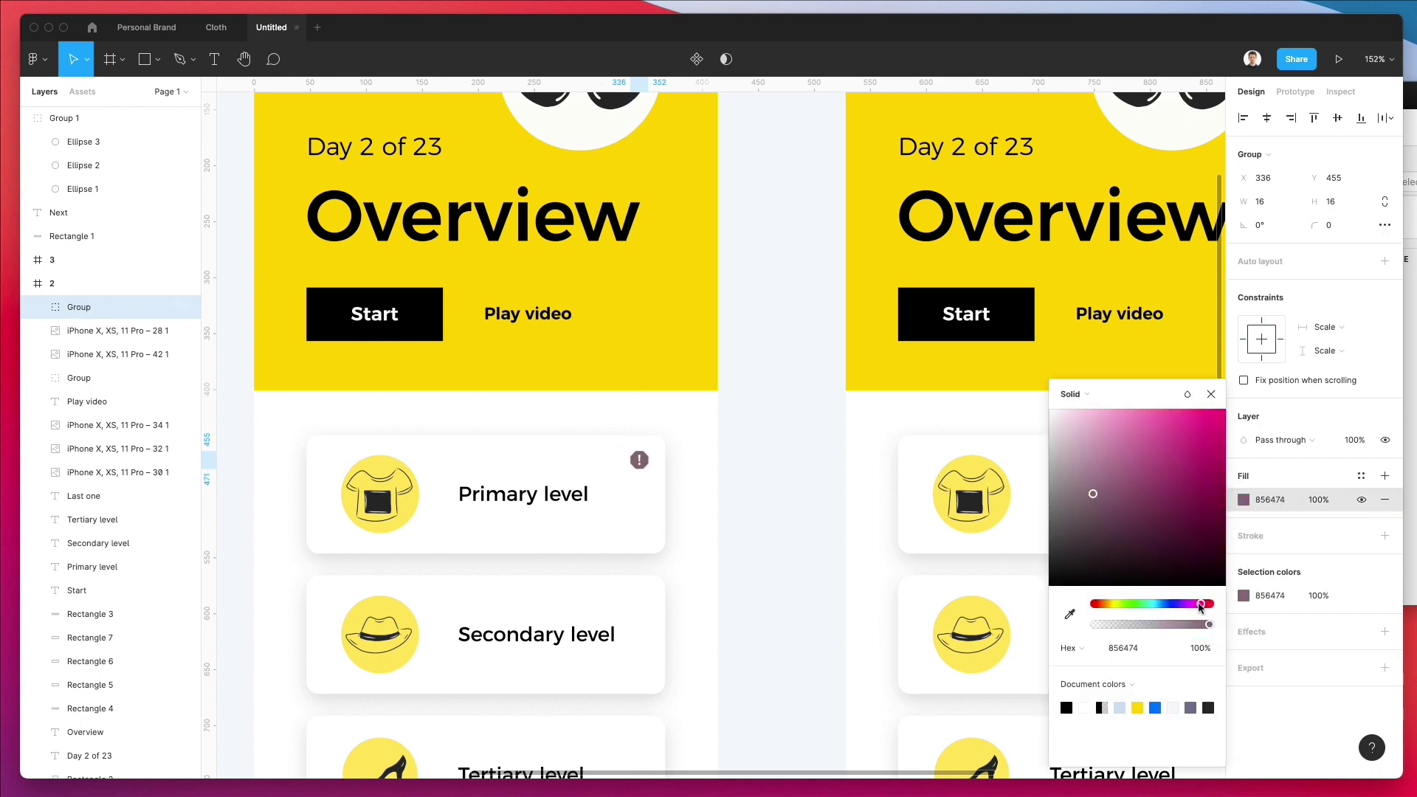
left_click_drag(1193, 576, 1168, 434)
left_click_drag(1204, 603, 1208, 604)
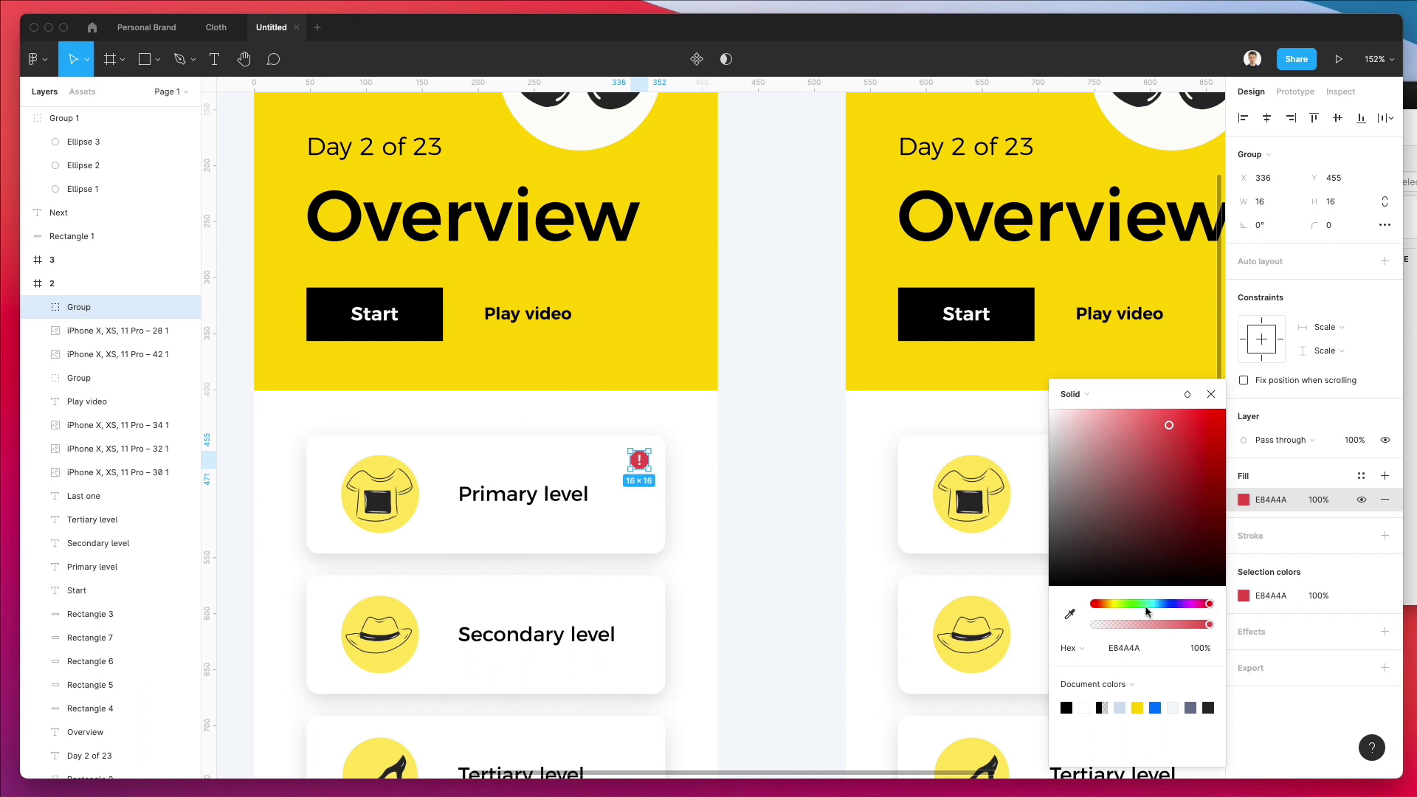
left_click(1098, 605)
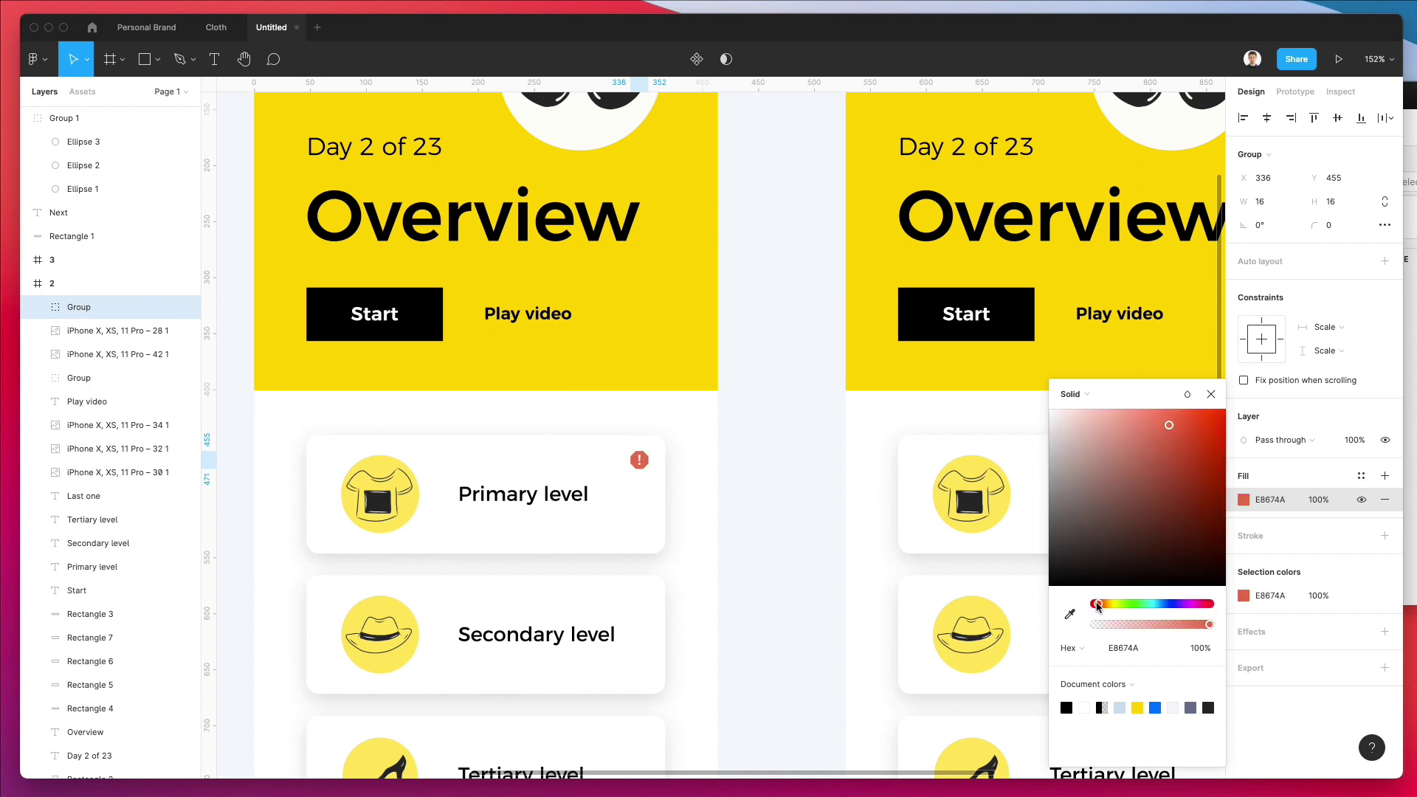
left_click(752, 521)
Enlarge the alert icon on the "Primary level" card to 17.81 × 17.81 px
scroll(753, 517, "down", 3)
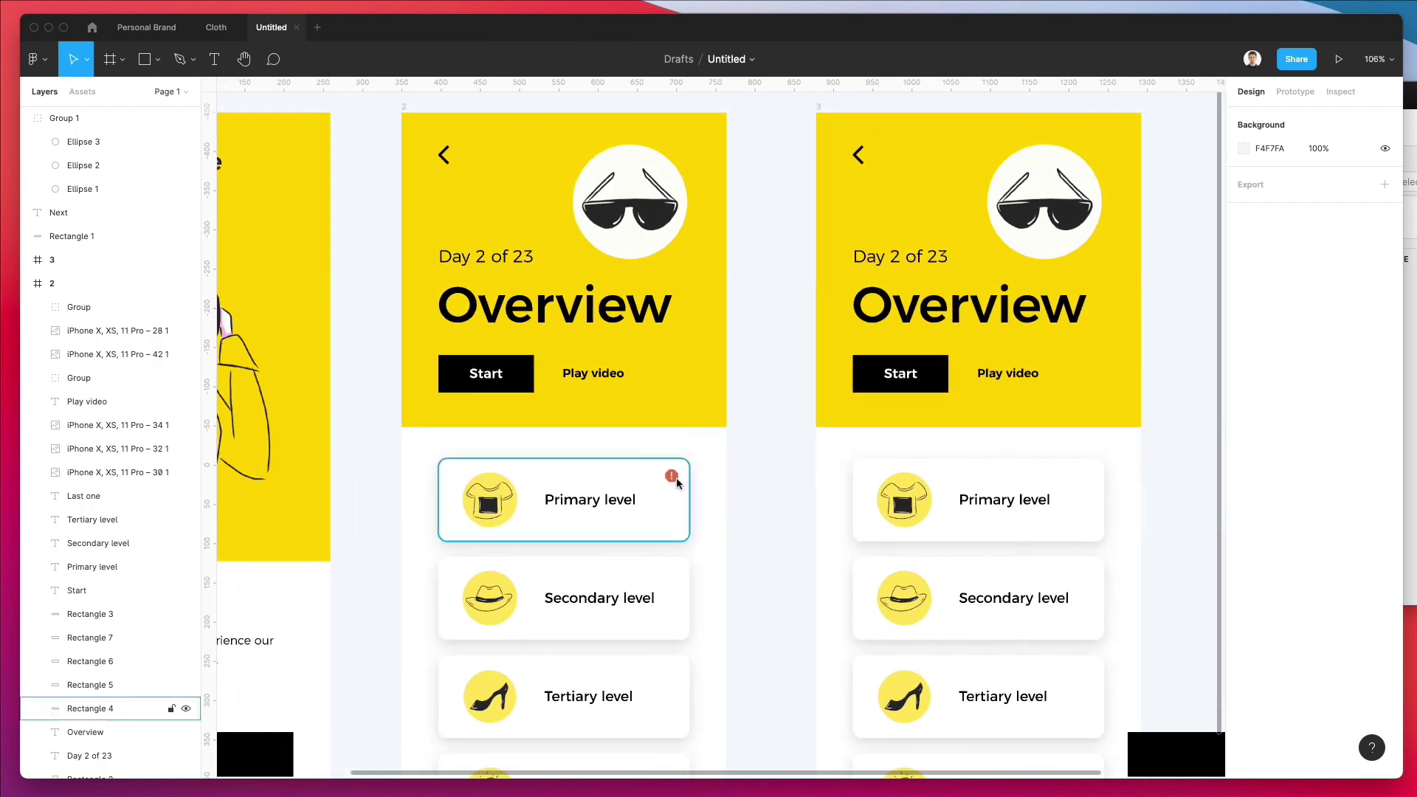
scroll(678, 481, "up", 5)
scroll(676, 481, "up", 5)
left_click(673, 460)
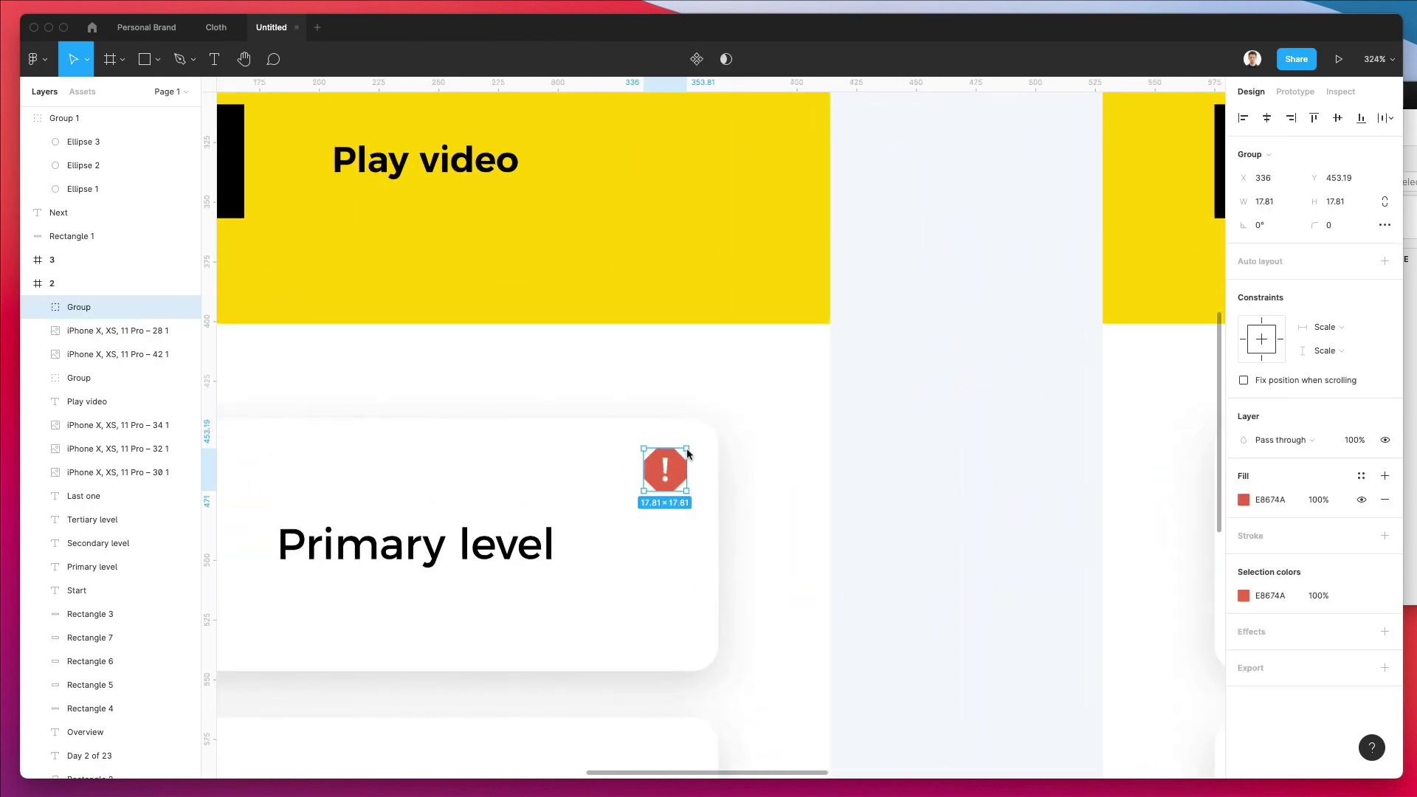
left_click(815, 446)
Change frame 3's "Day 2 of 23" text to "This is a new beginning" and centre it horizontally in the frame
scroll(815, 446, "down", 5)
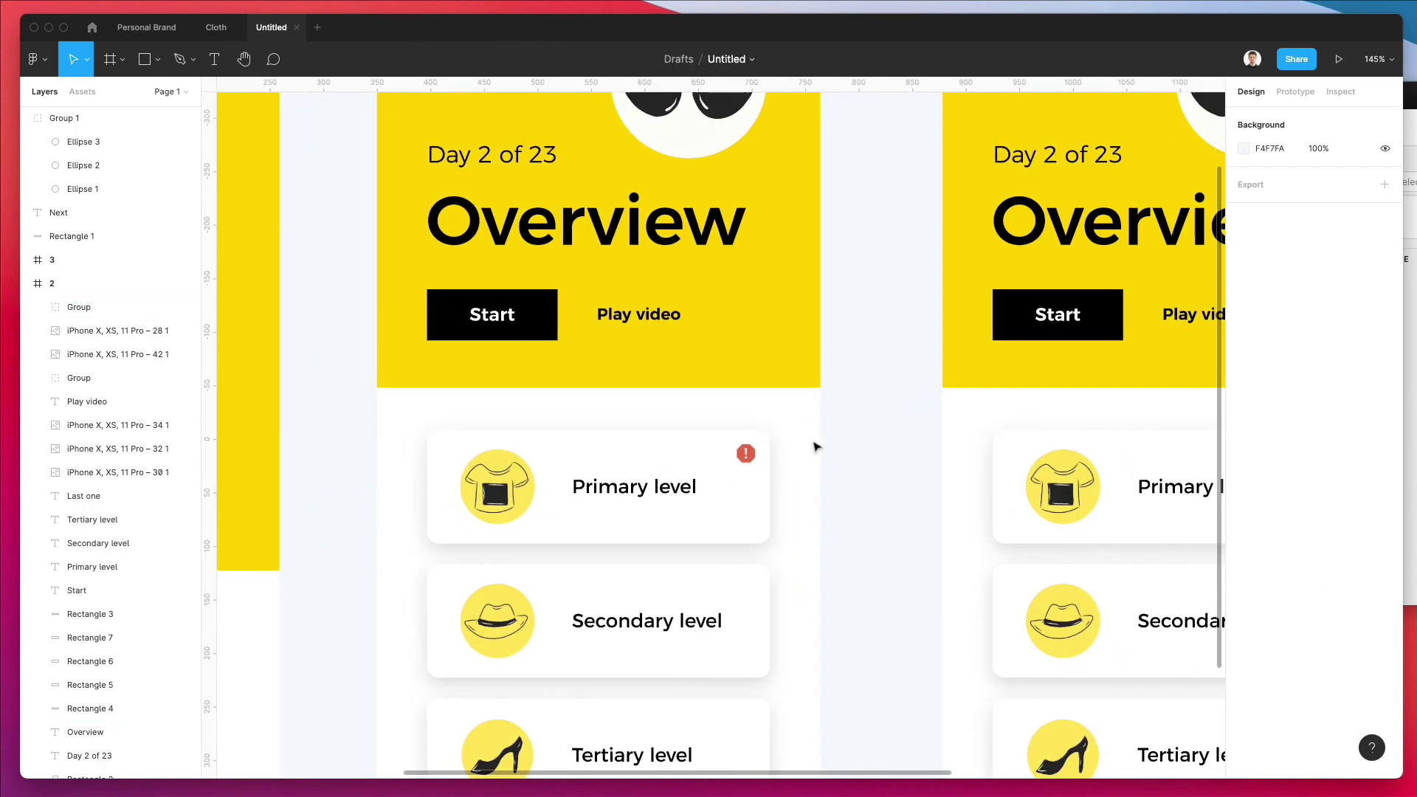
scroll(816, 446, "down", 3)
scroll(814, 462, "right", 3)
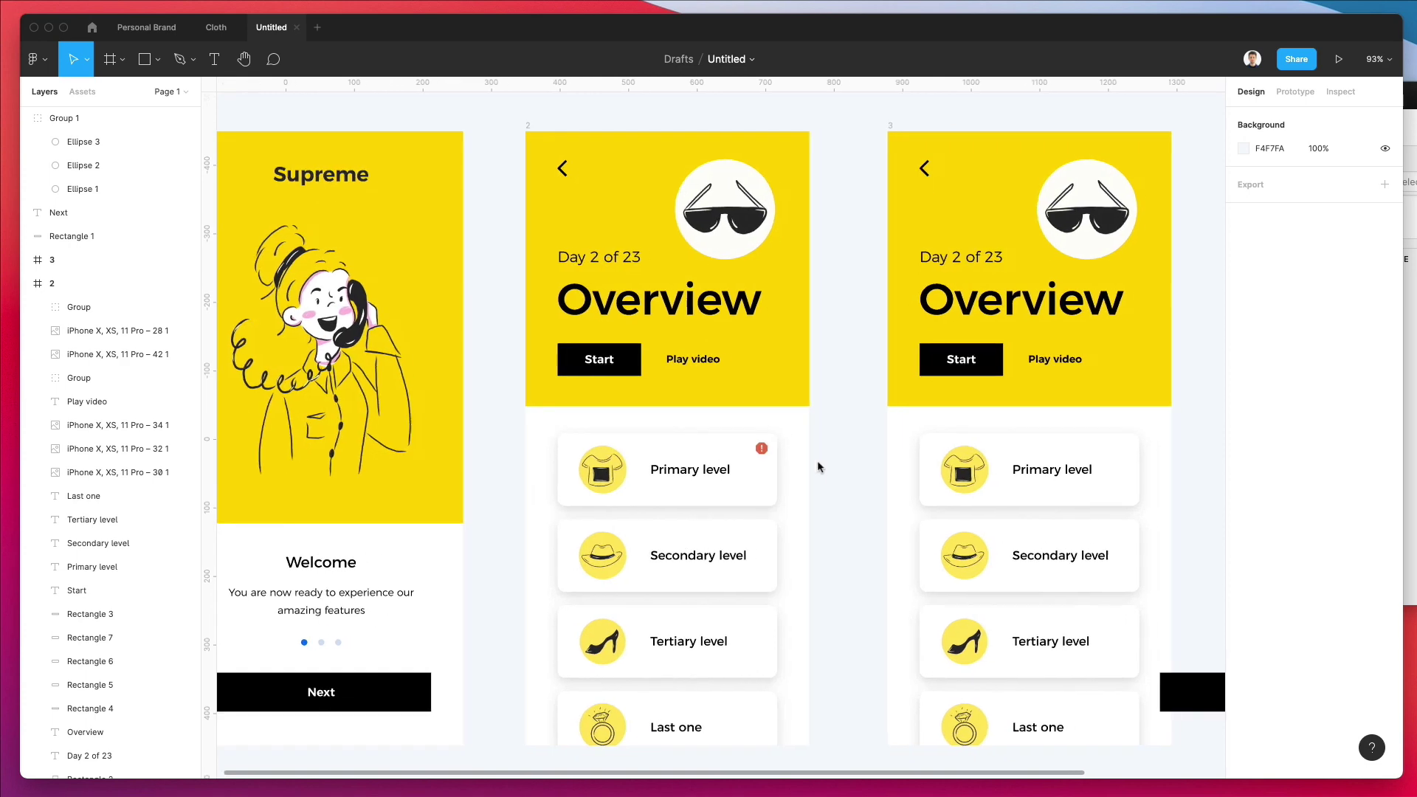
left_click(870, 256)
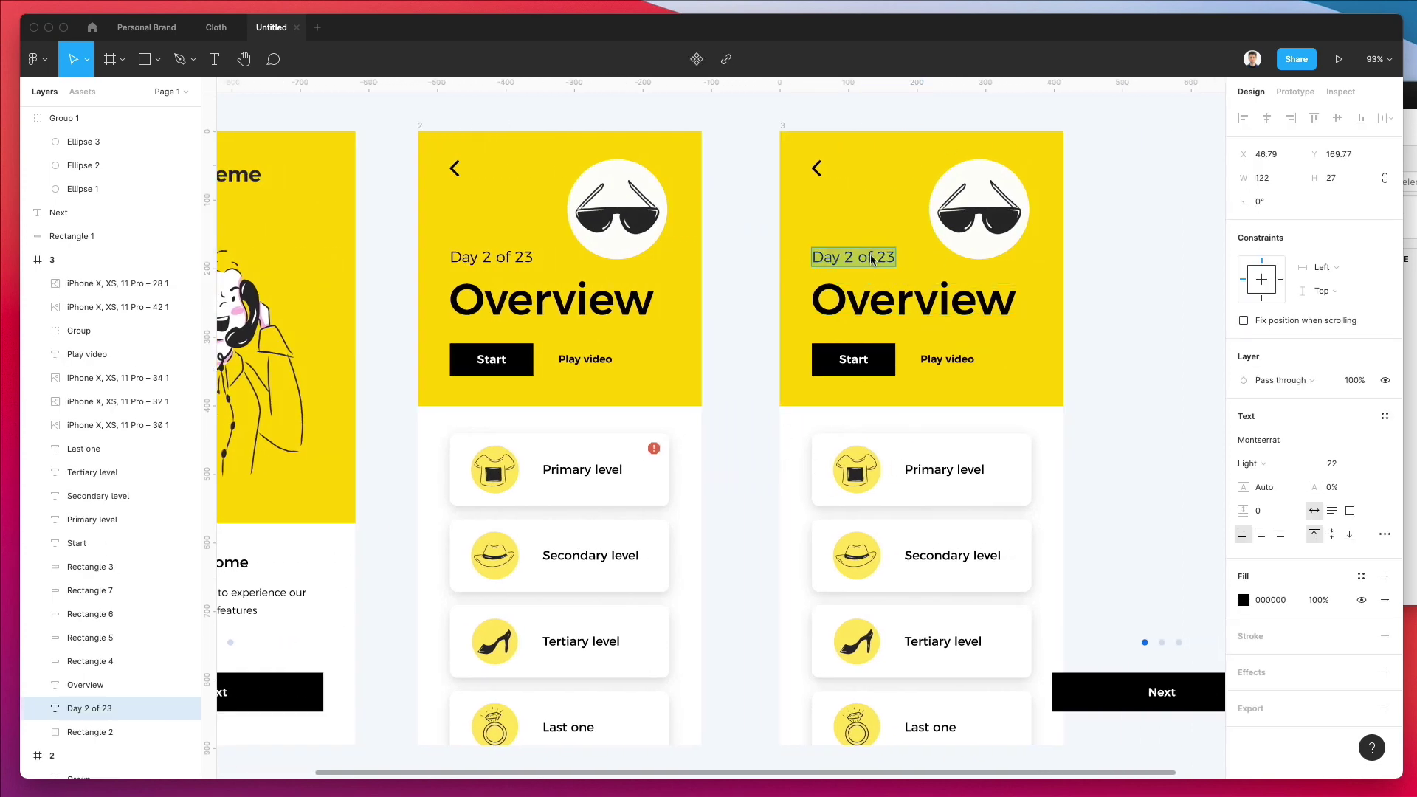
type("This is a new beginning")
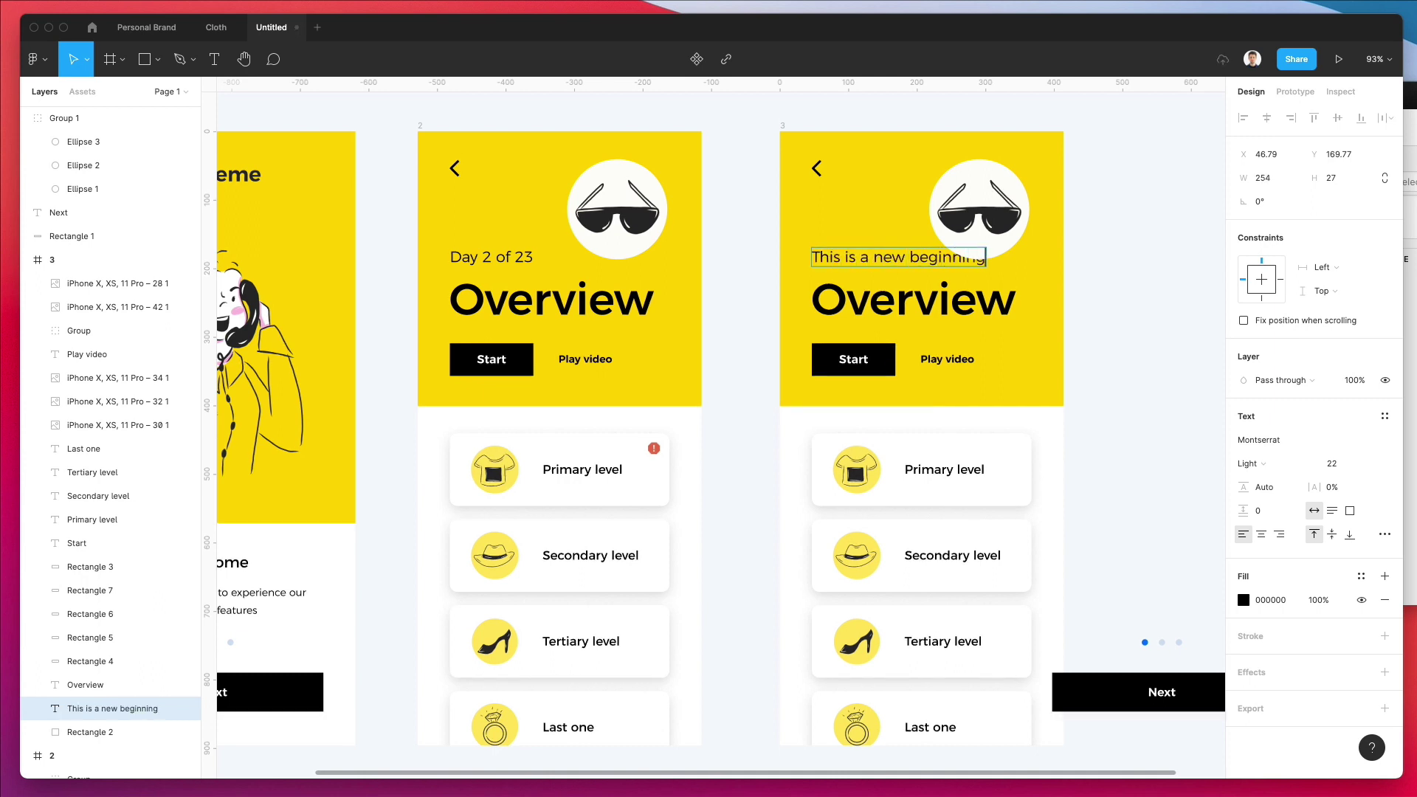
left_click(1266, 118)
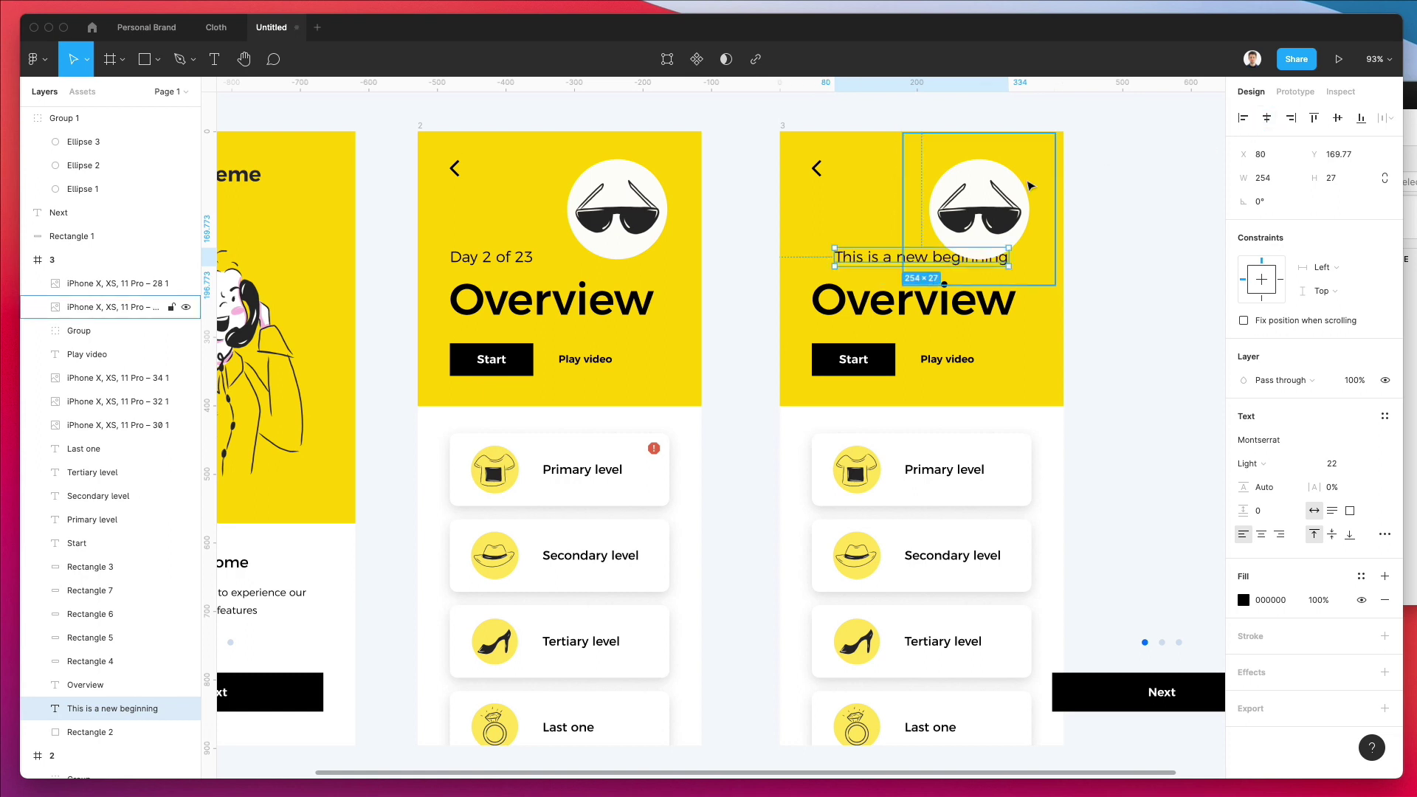
Delete the sunglasses illustration and the "Overview" title from frame 3
left_click(1009, 201)
key("BackSpace")
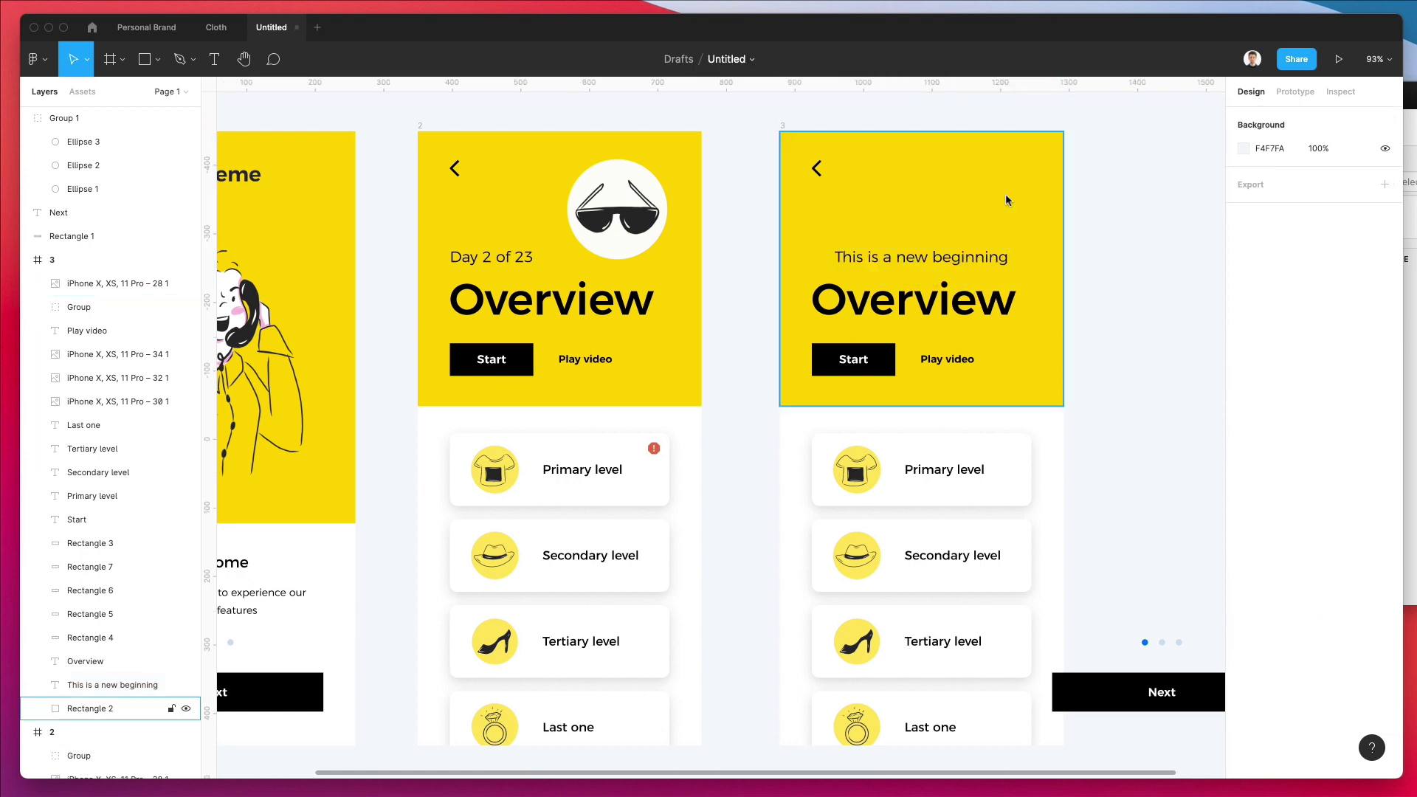
left_click(946, 302)
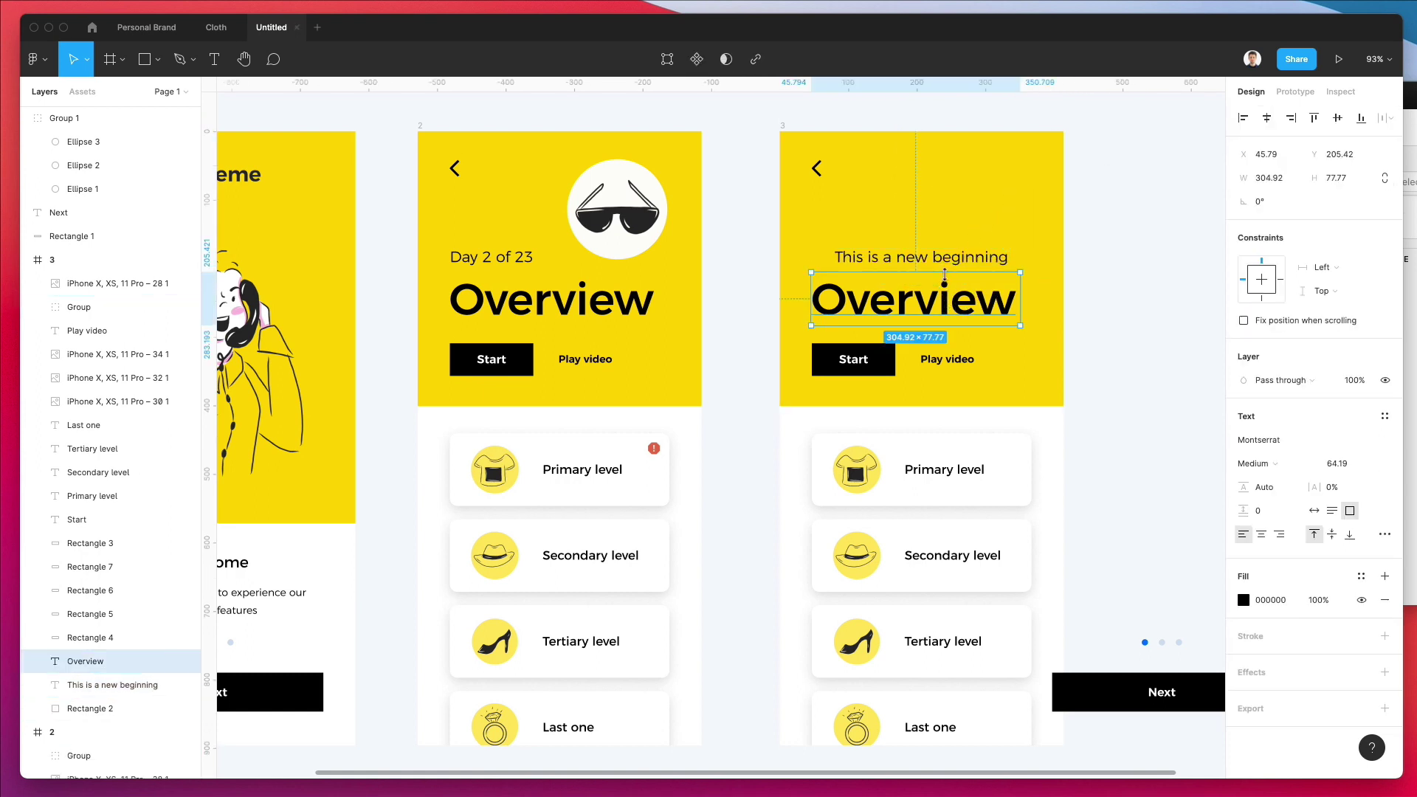
key("BackSpace")
Copy the welcome screen's description text into frame 3 and place it under "This is a new beginning" at Y 219.56
scroll(645, 557, "left", 5)
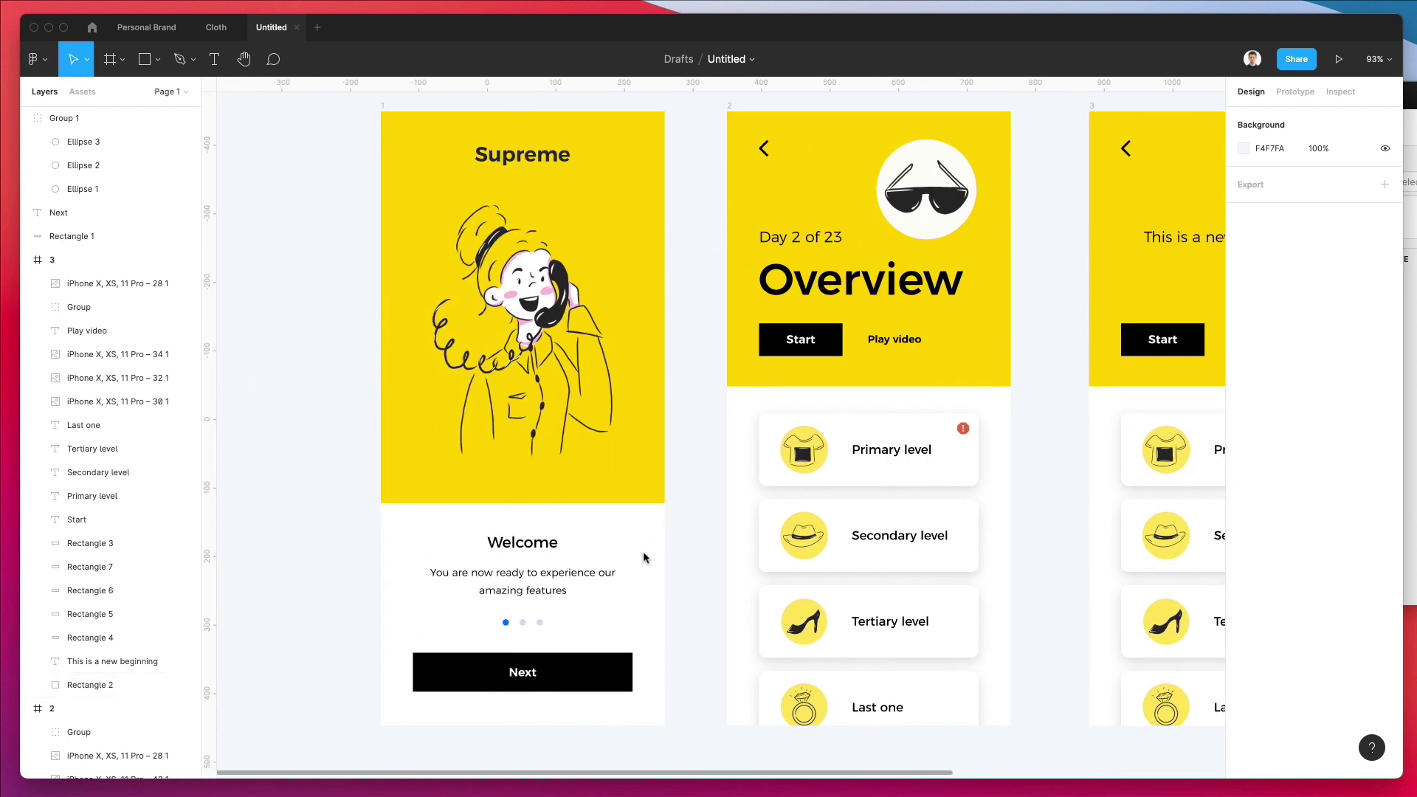
left_click(596, 568)
scroll(725, 392, "down", 2)
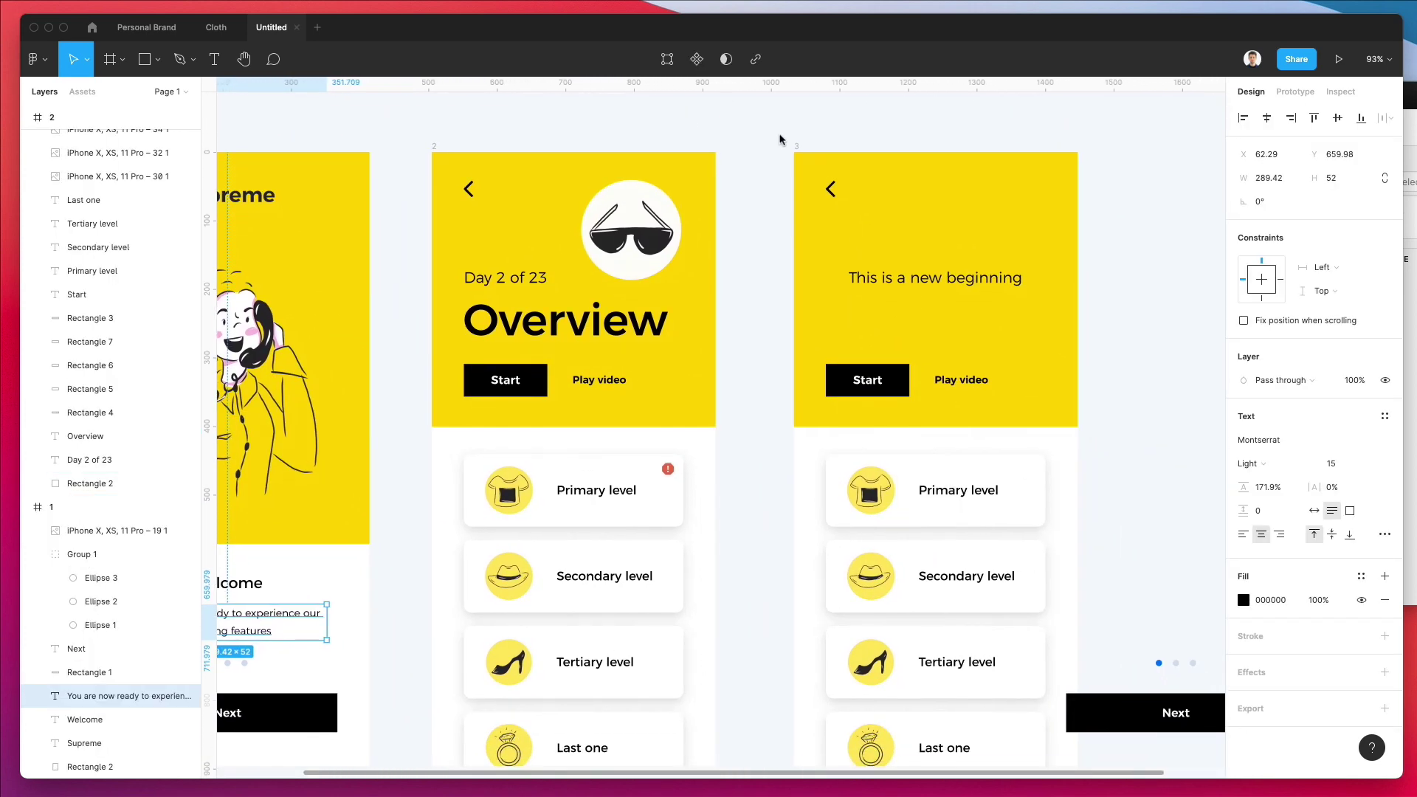
left_click(797, 147)
key("super+v")
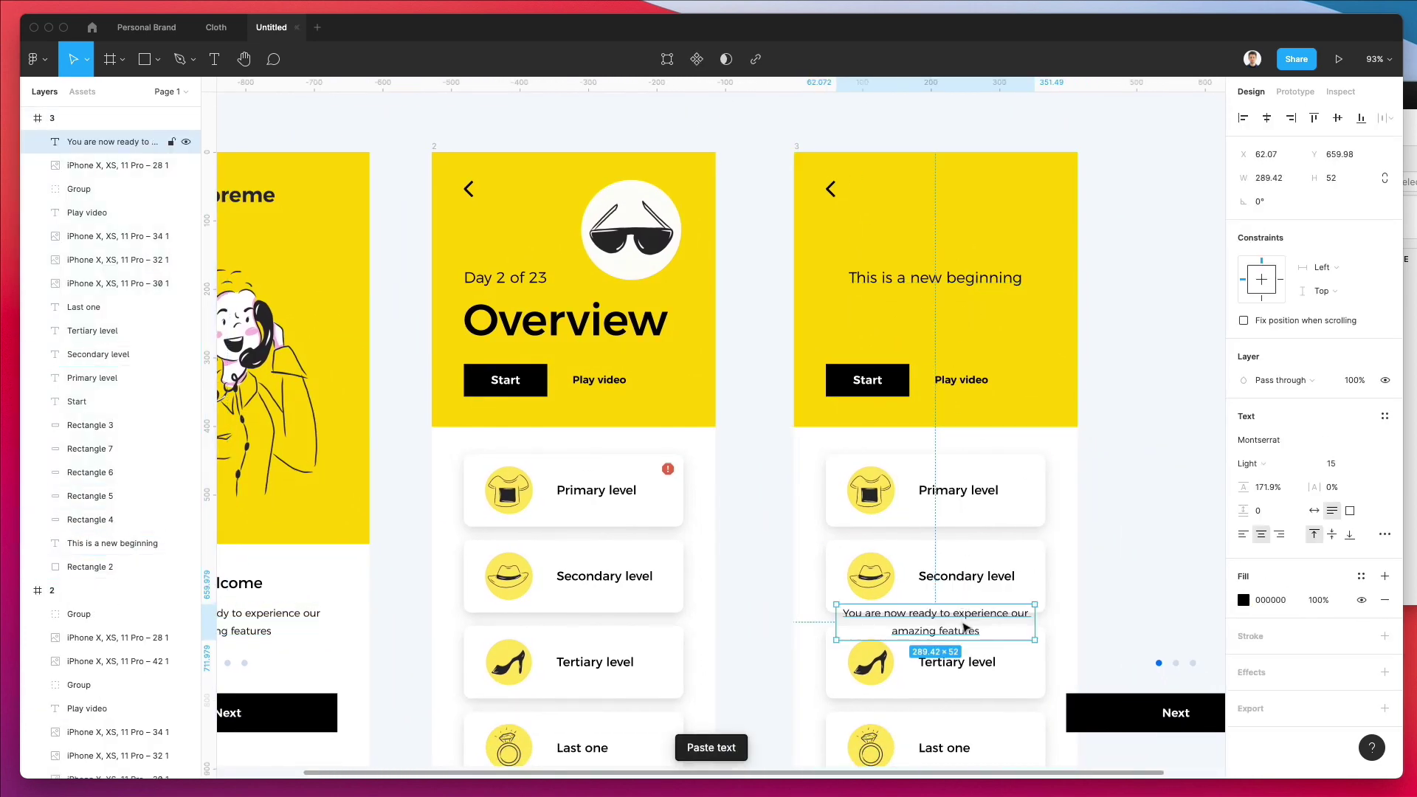
left_click_drag(966, 626, 938, 325)
Set the "This is a new beginning" heading to Montserrat Medium weight
left_click(935, 279)
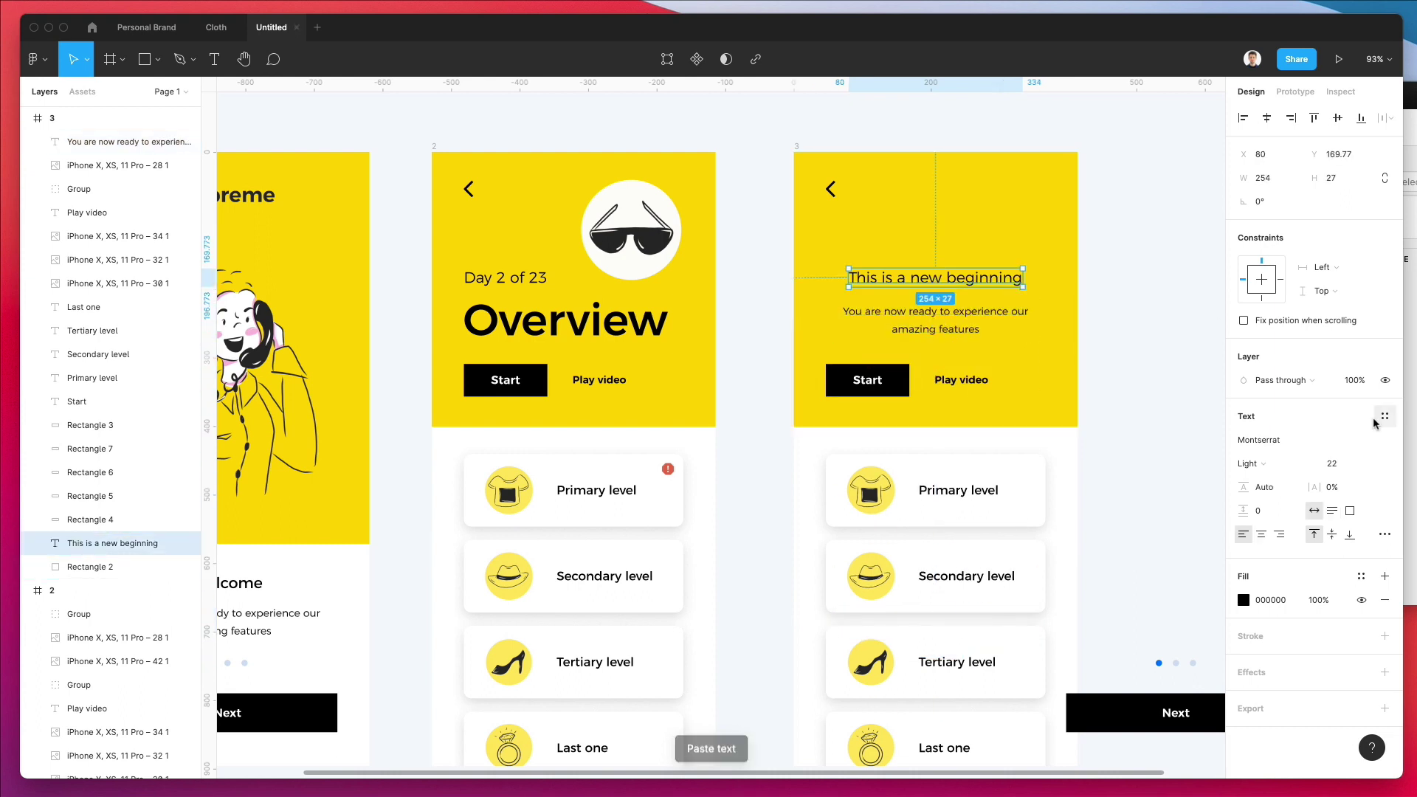
left_click(1272, 459)
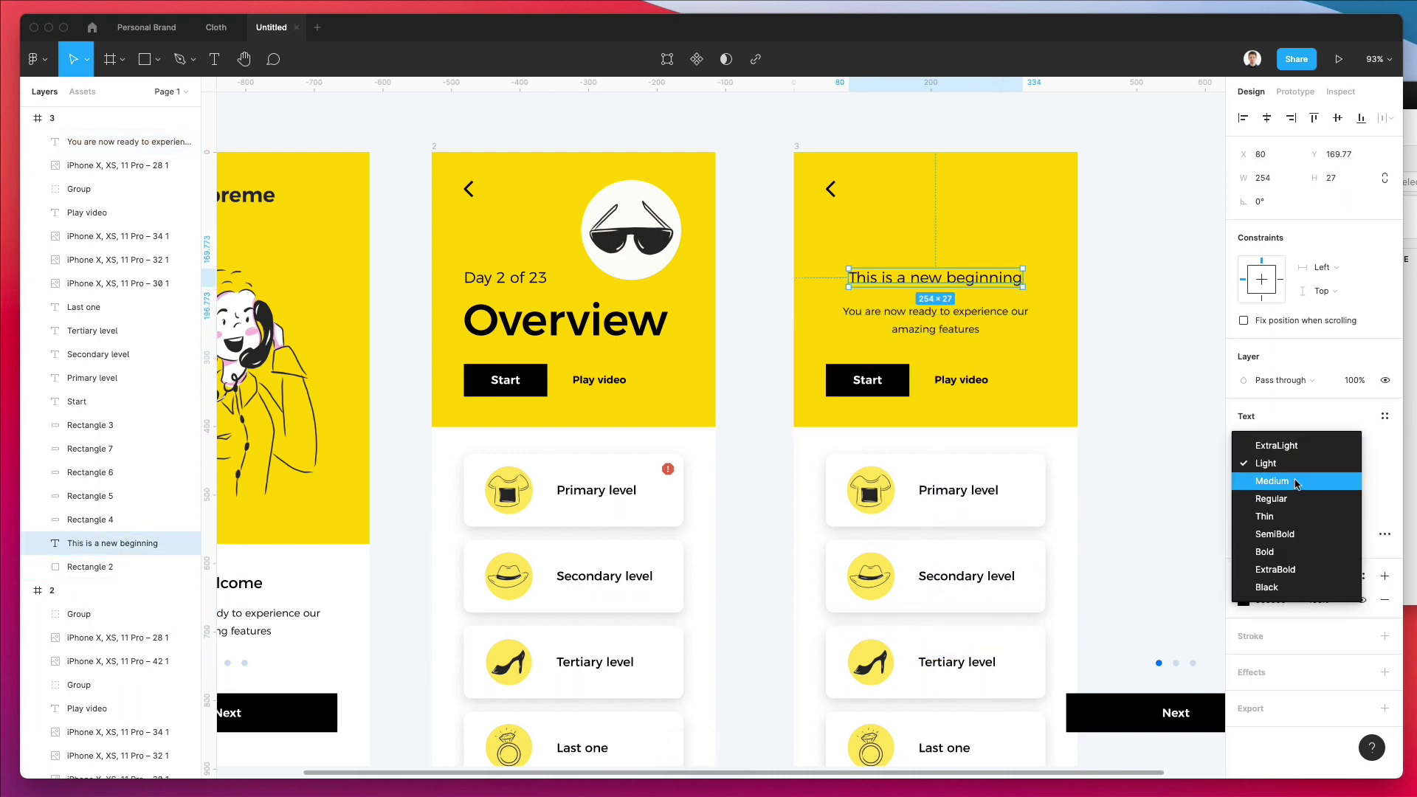
left_click(1297, 482)
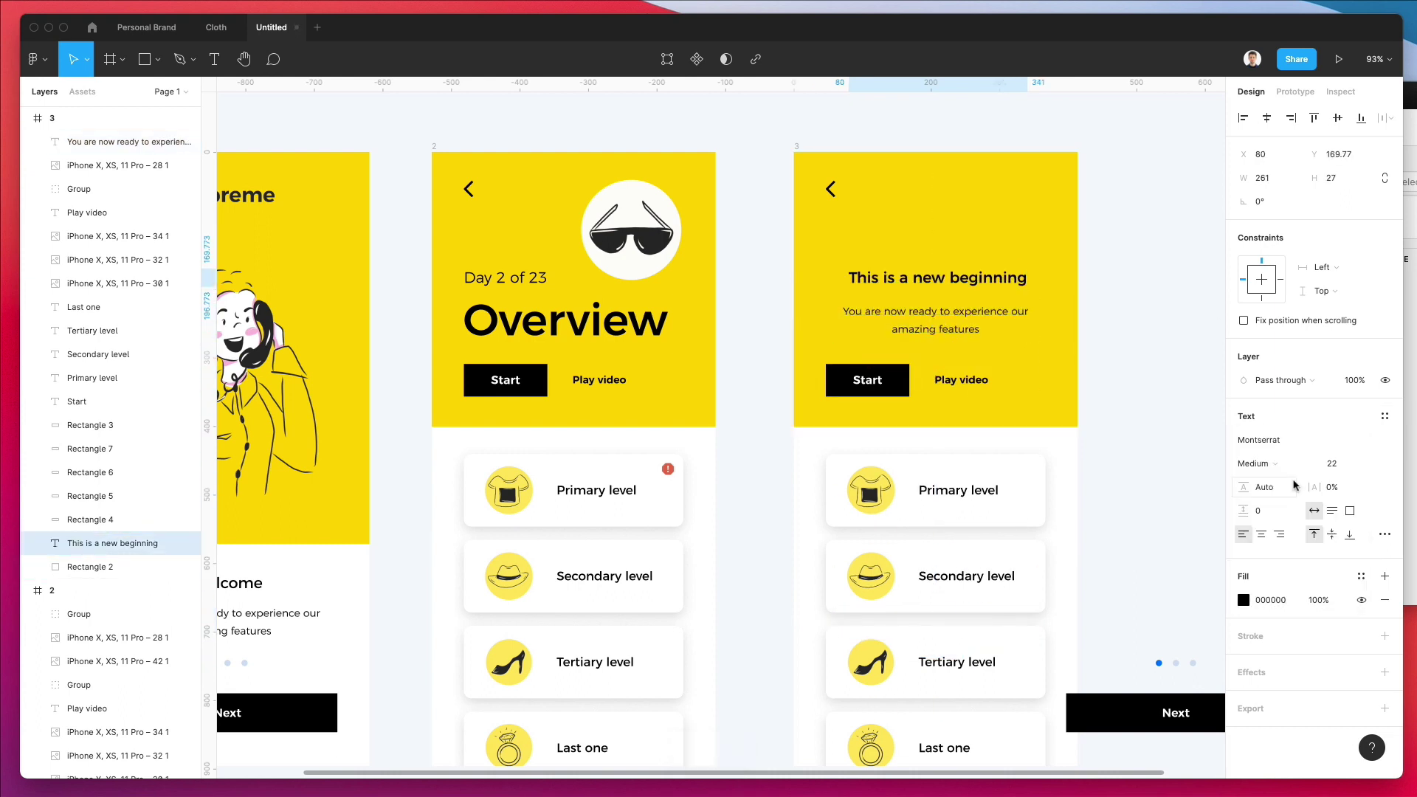
left_click(1100, 240)
Replace the description under frame 3's heading with "The new way to experience your new conscioutness"
left_click(957, 321)
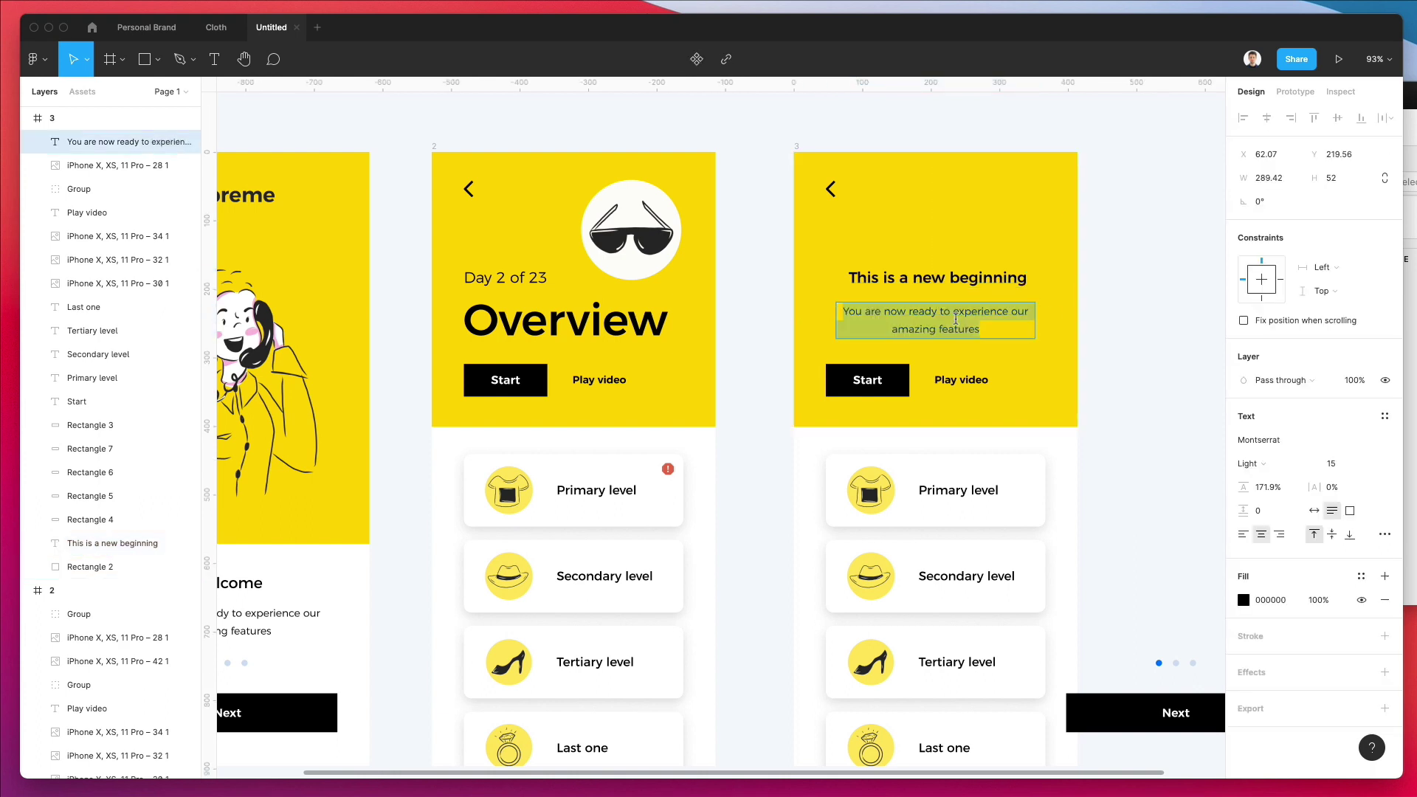
type("The new")
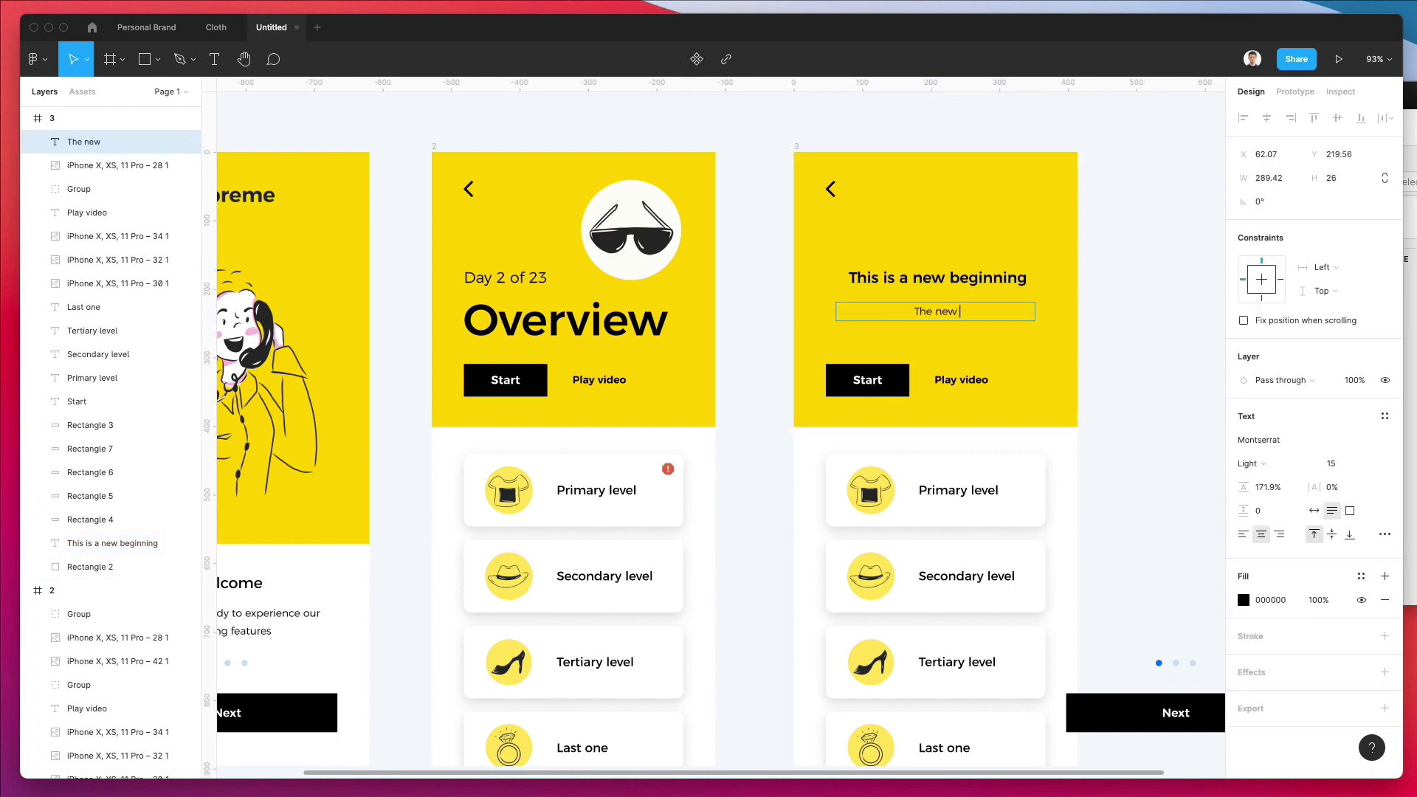
type(" way to experience y")
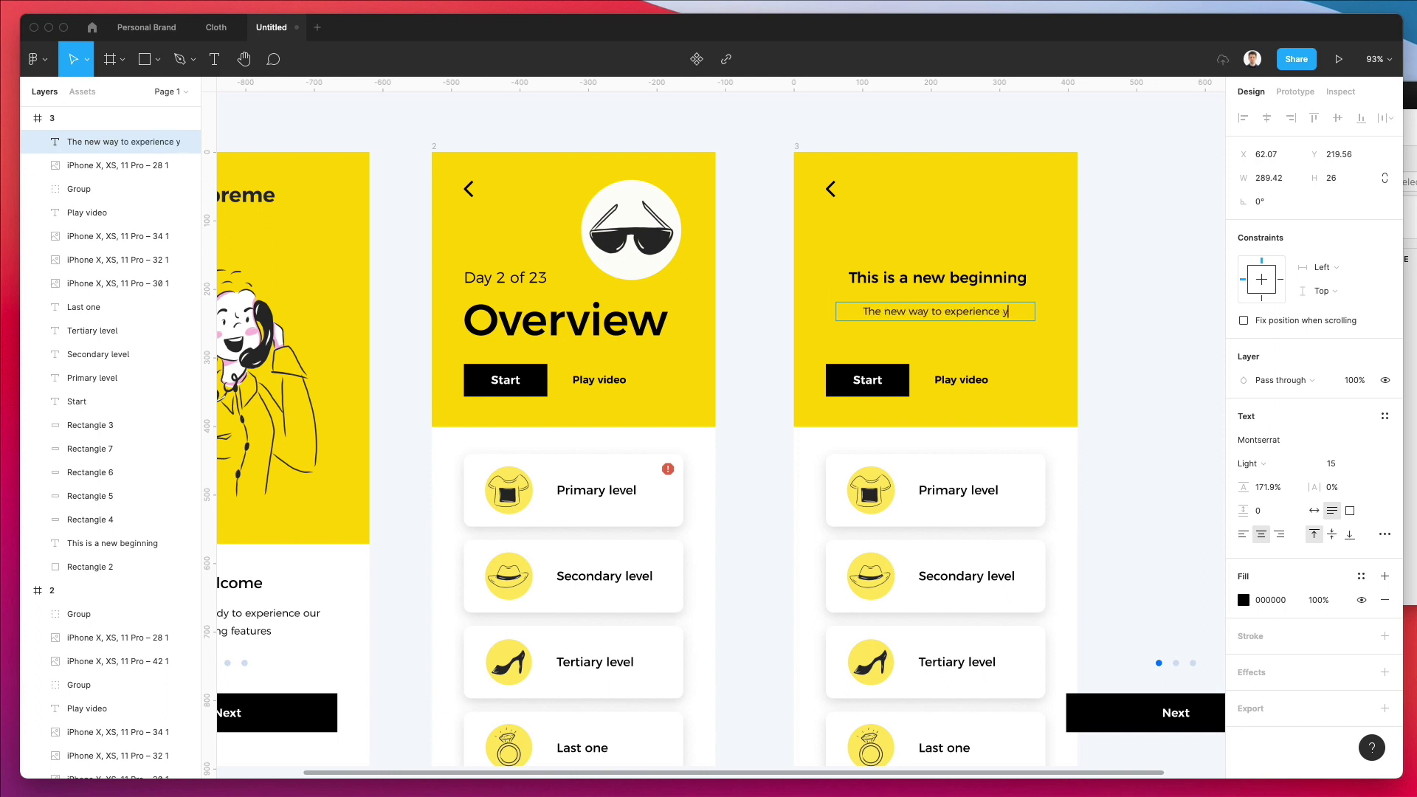
type("pu")
key("BackSpace")
key("BackSpace")
type("o")
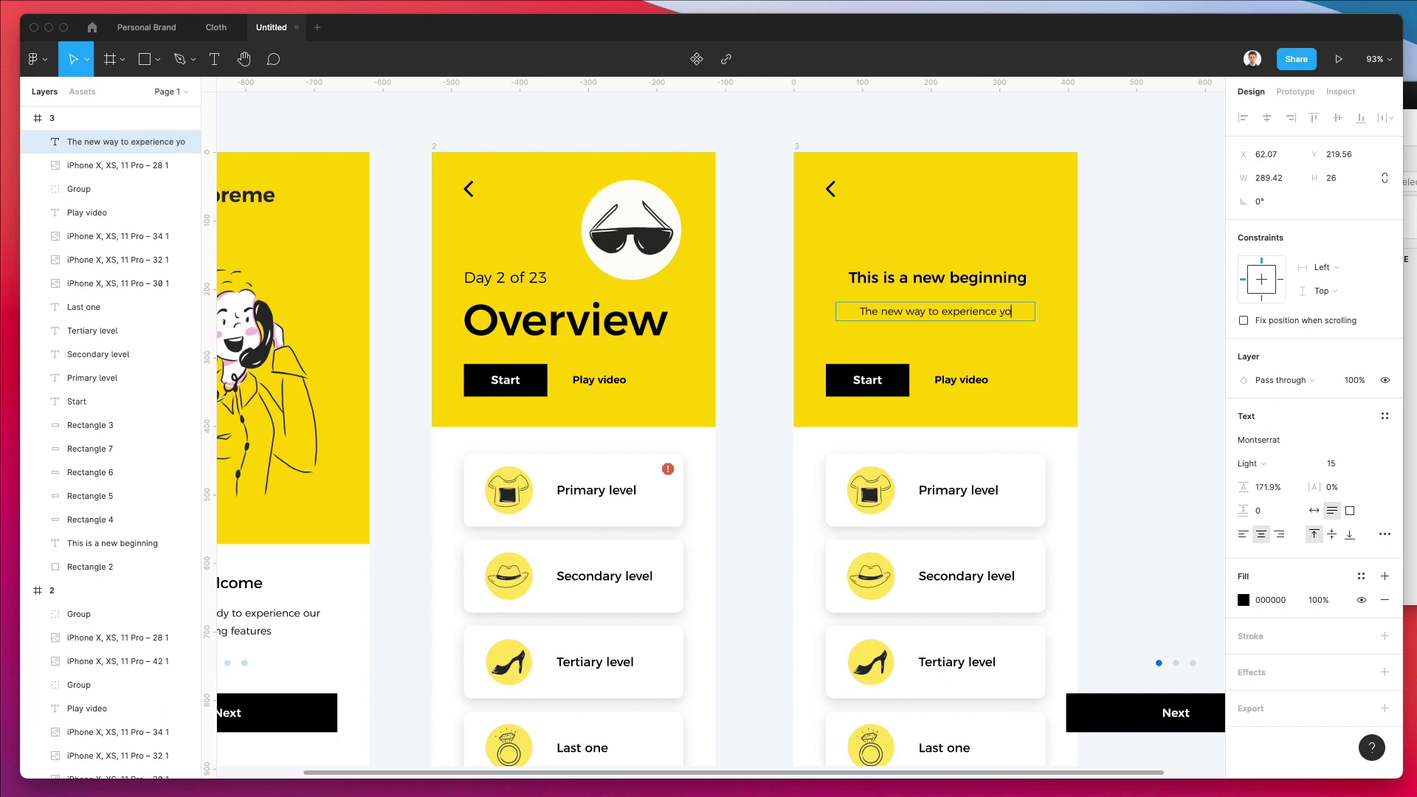
type("ur new conscioutness")
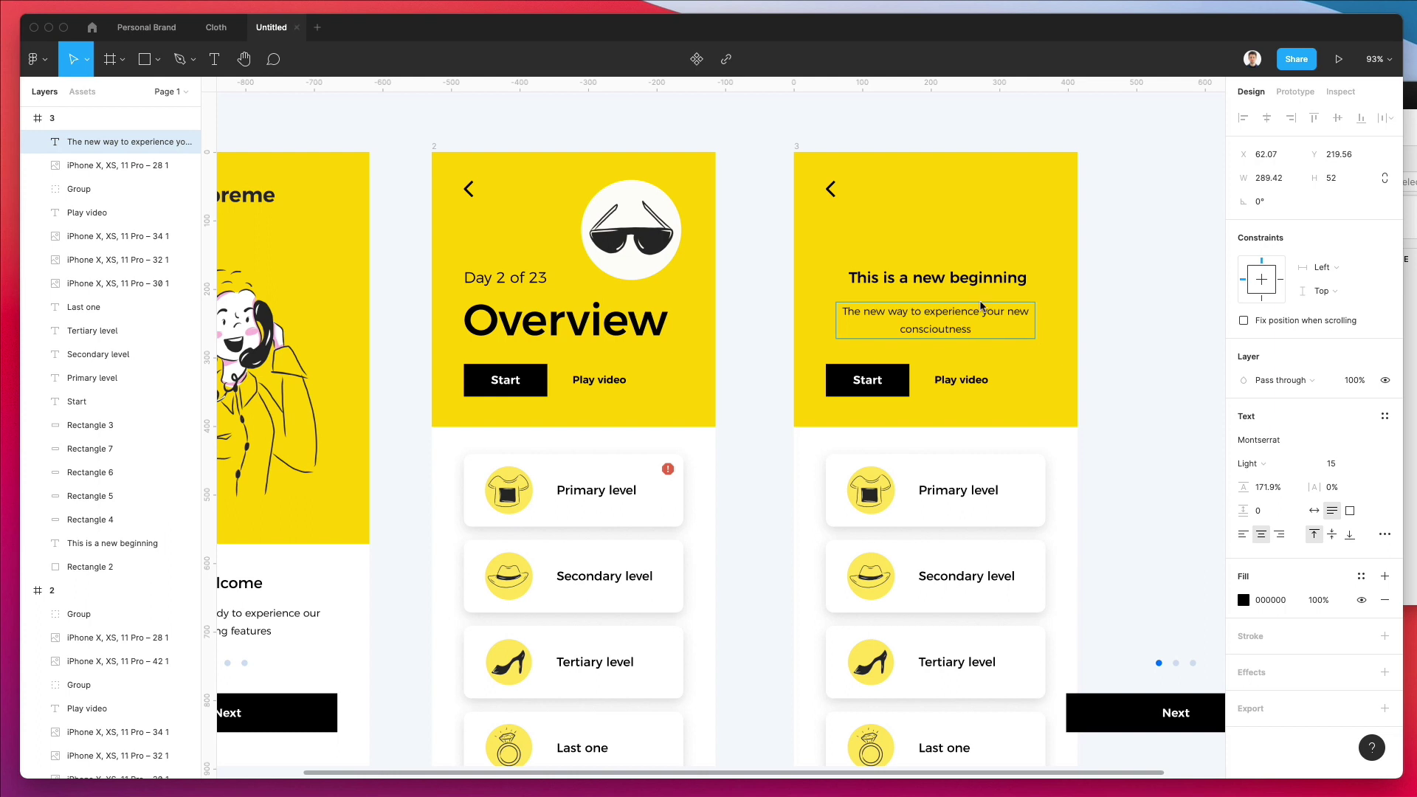
key("Escape")
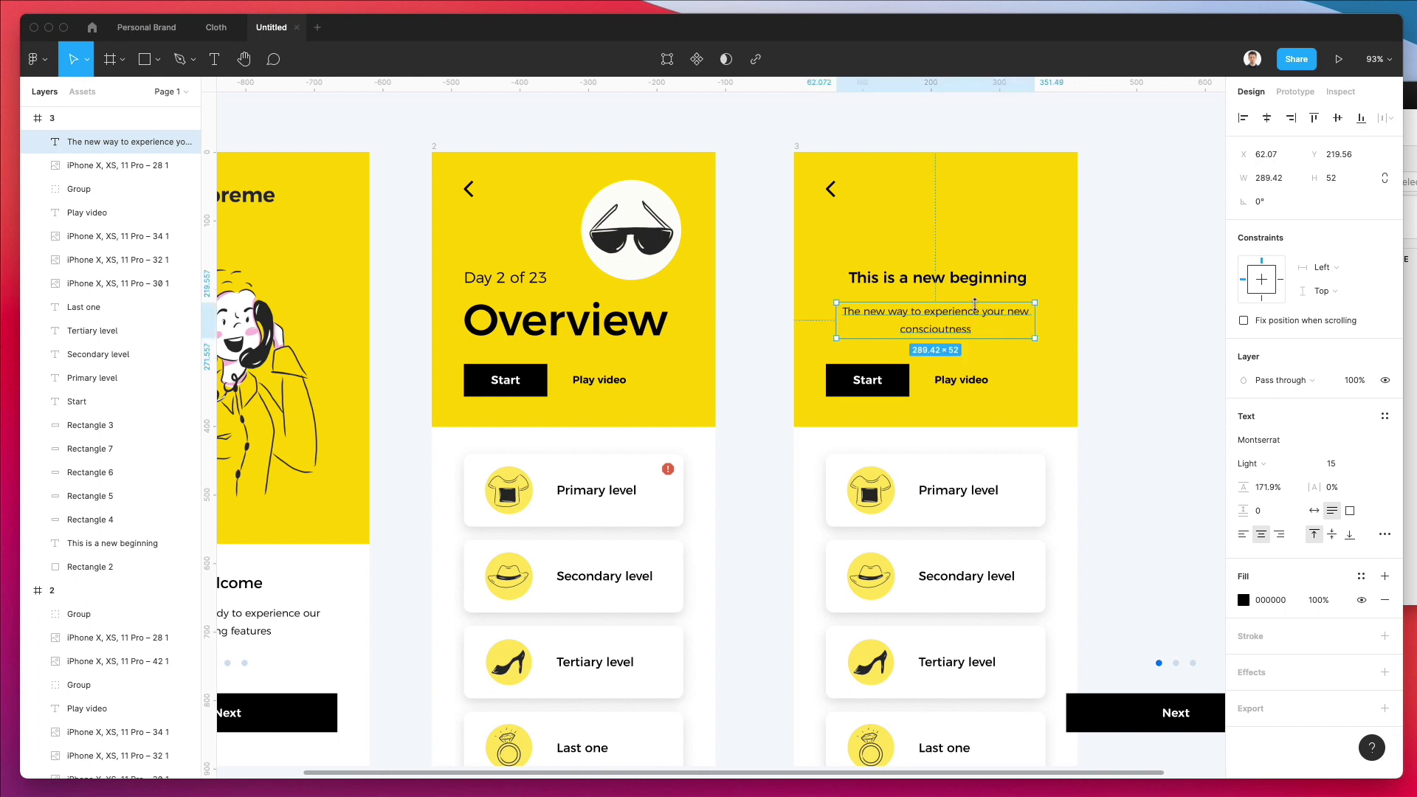
Move frame 3's "This is a new beginning" heading and its description together higher up, with a small gap below the back arrow
left_click(962, 281, "shift")
left_click_drag(979, 282, 985, 233)
left_click(1211, 206)
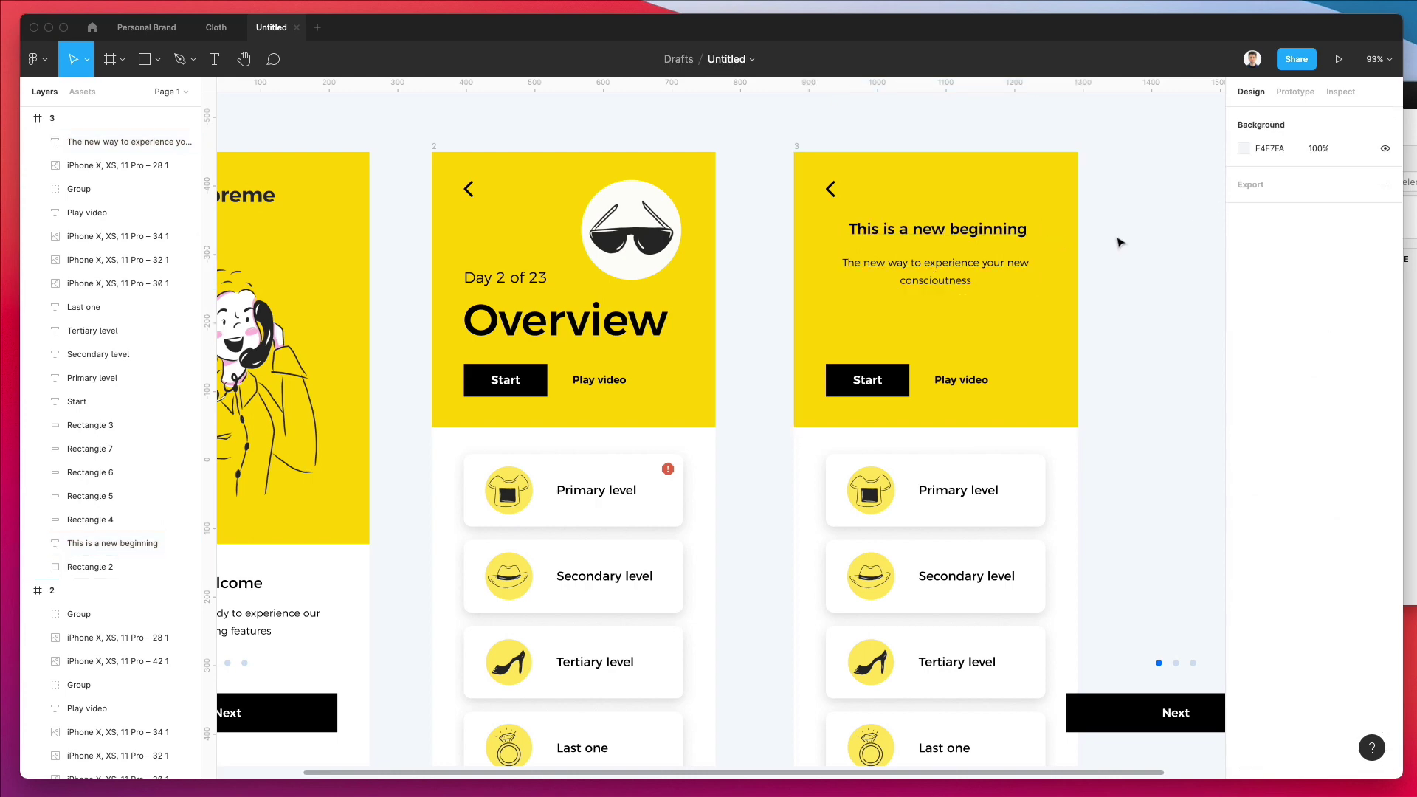
left_click(989, 229)
left_click(953, 275, "shift")
left_click_drag(953, 274, 953, 288)
Delete the four level cards with their labels and illustrations from frame 3
scroll(1025, 424, "down", 3)
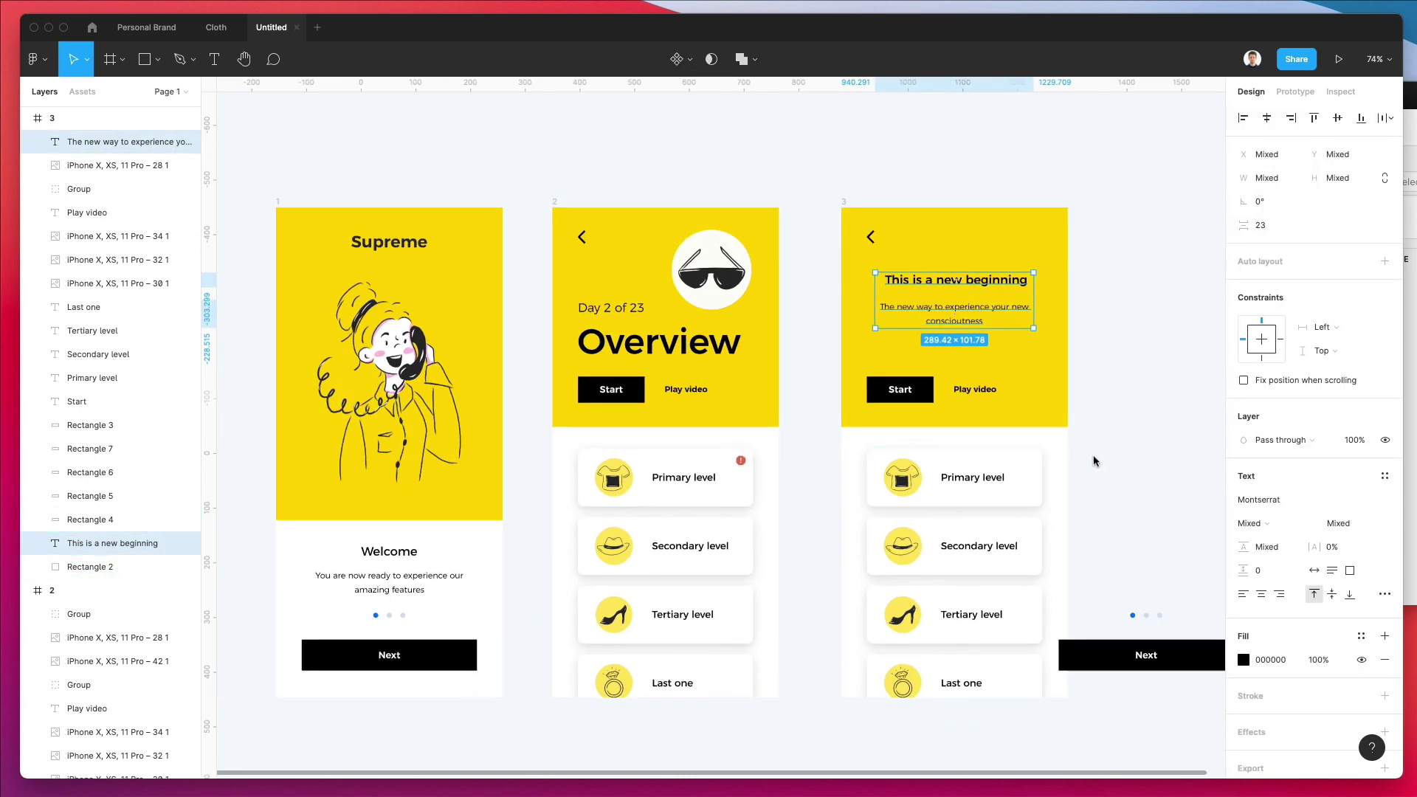
left_click(913, 521)
left_click_drag(914, 521, 1031, 721)
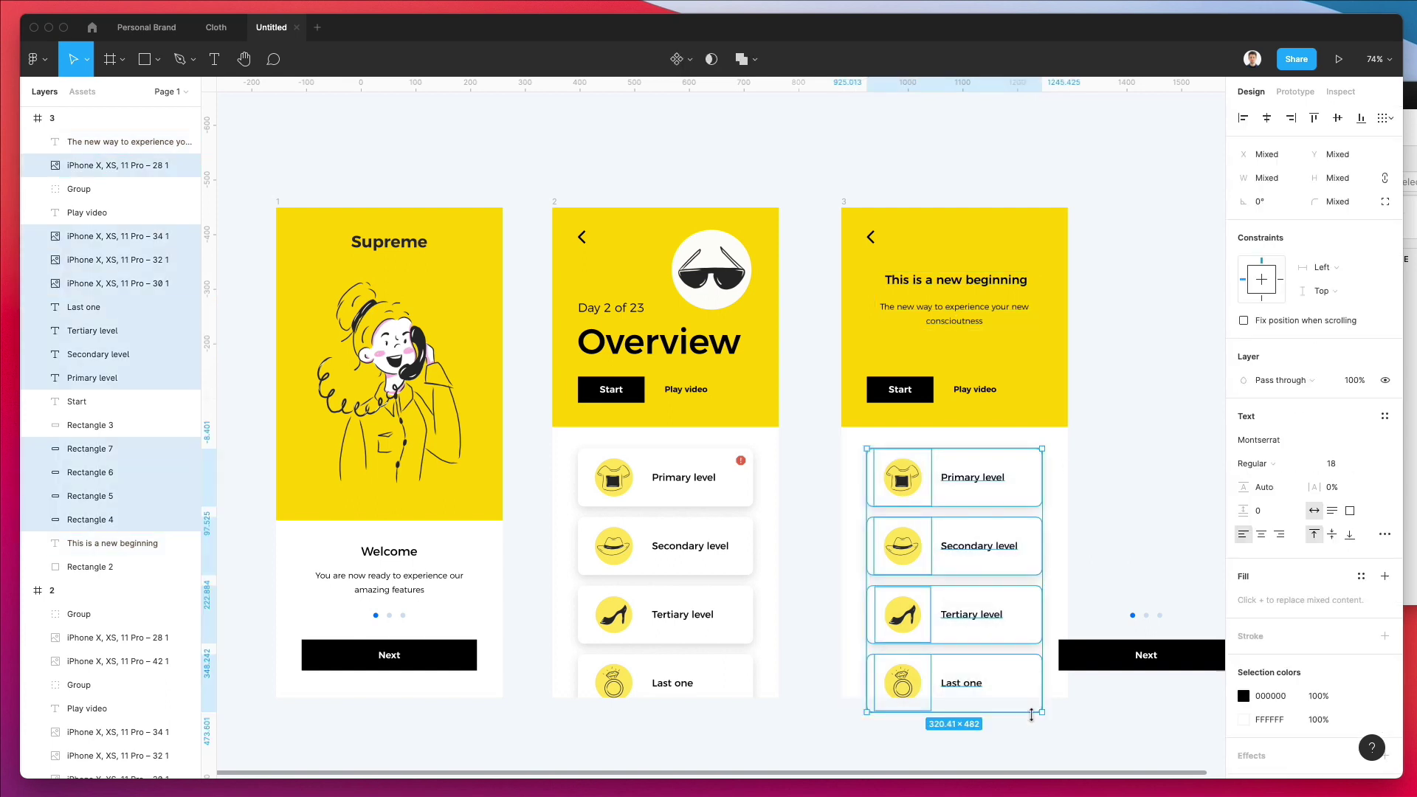
key("Delete")
Stretch frame 3's yellow rectangle to fill the whole frame at 414 × 896 and lock it
left_click(987, 421)
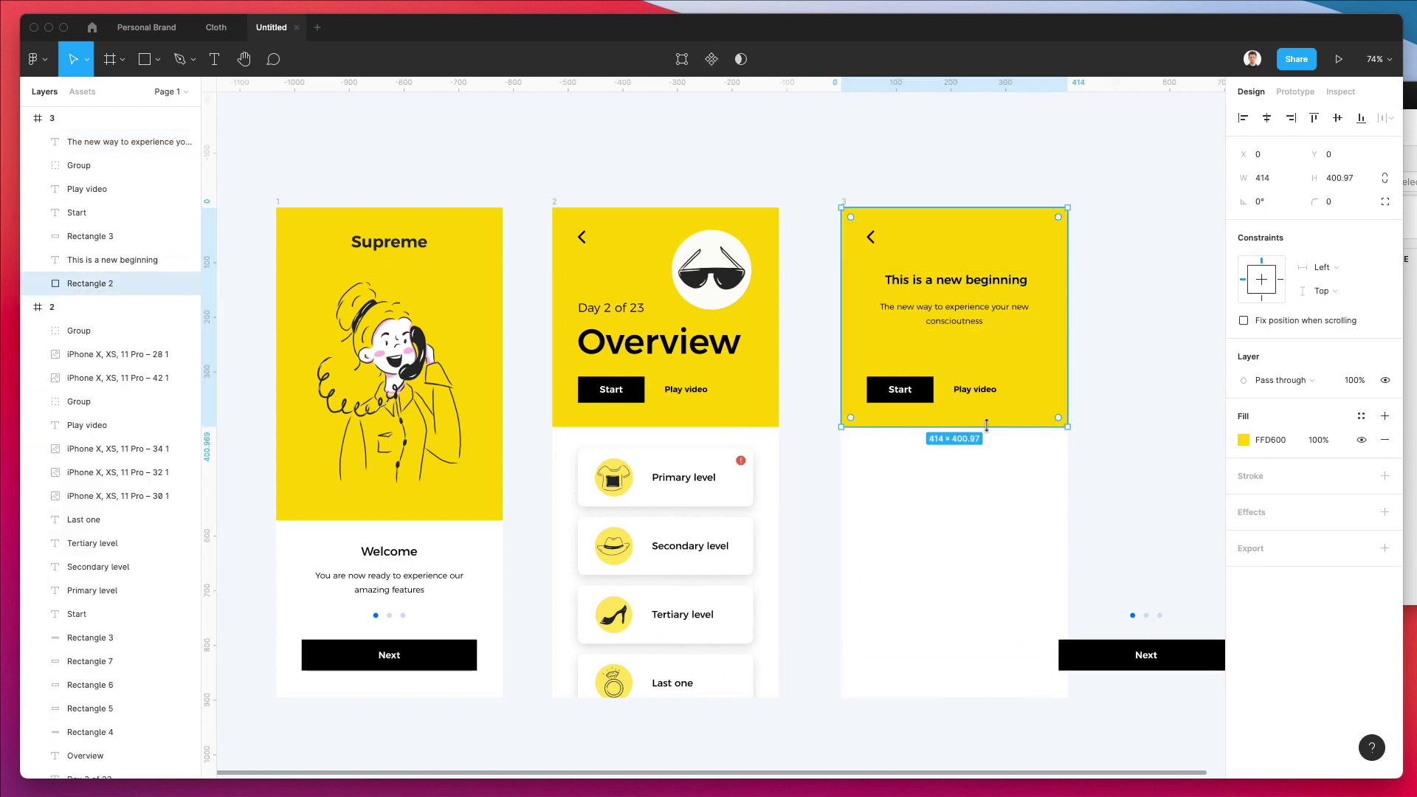
left_click_drag(955, 430, 969, 702)
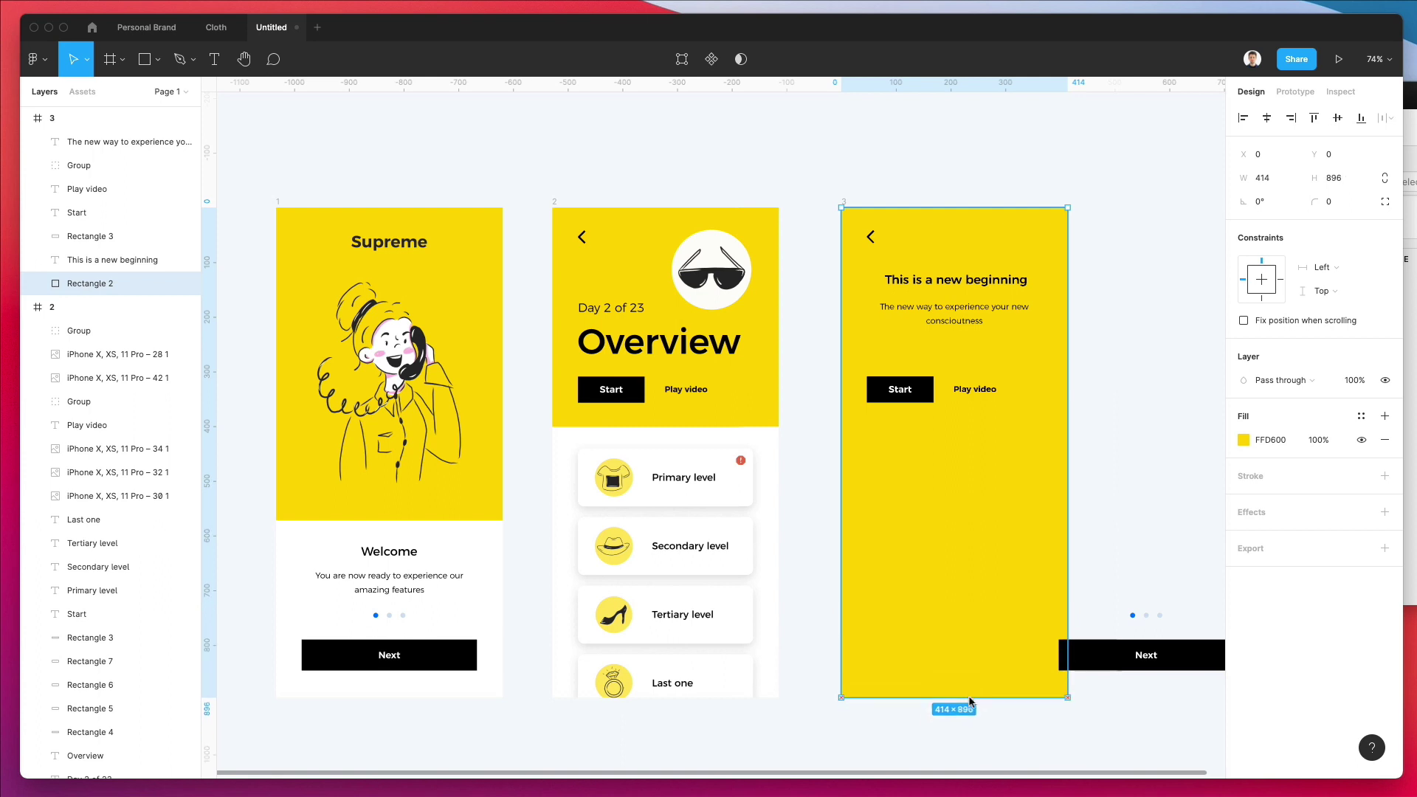
right_click(998, 487)
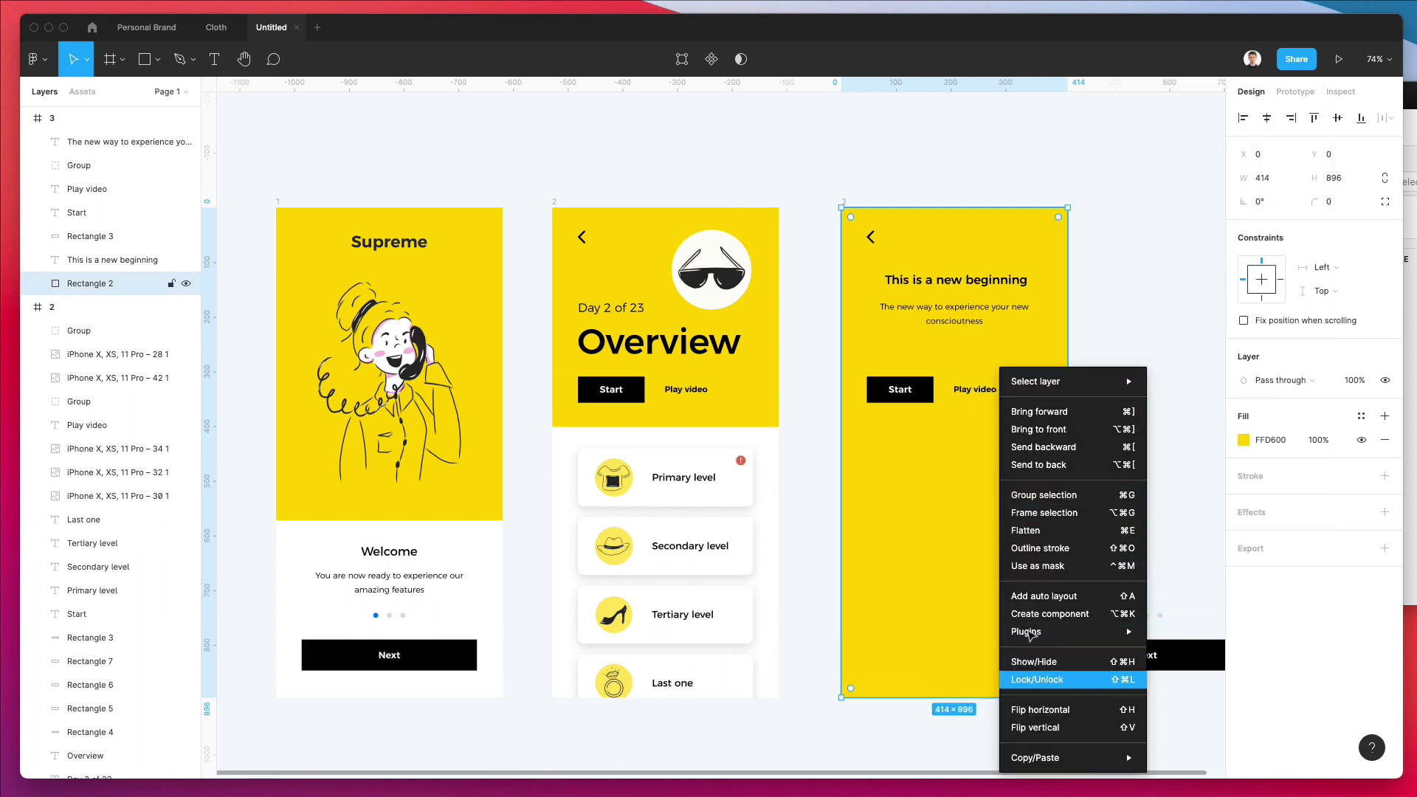
left_click(1046, 679)
Move frame 3's Start button and "Play video" label to its lower part, and delete the stray dots and Next button beside the frame
left_click_drag(876, 362, 1017, 446)
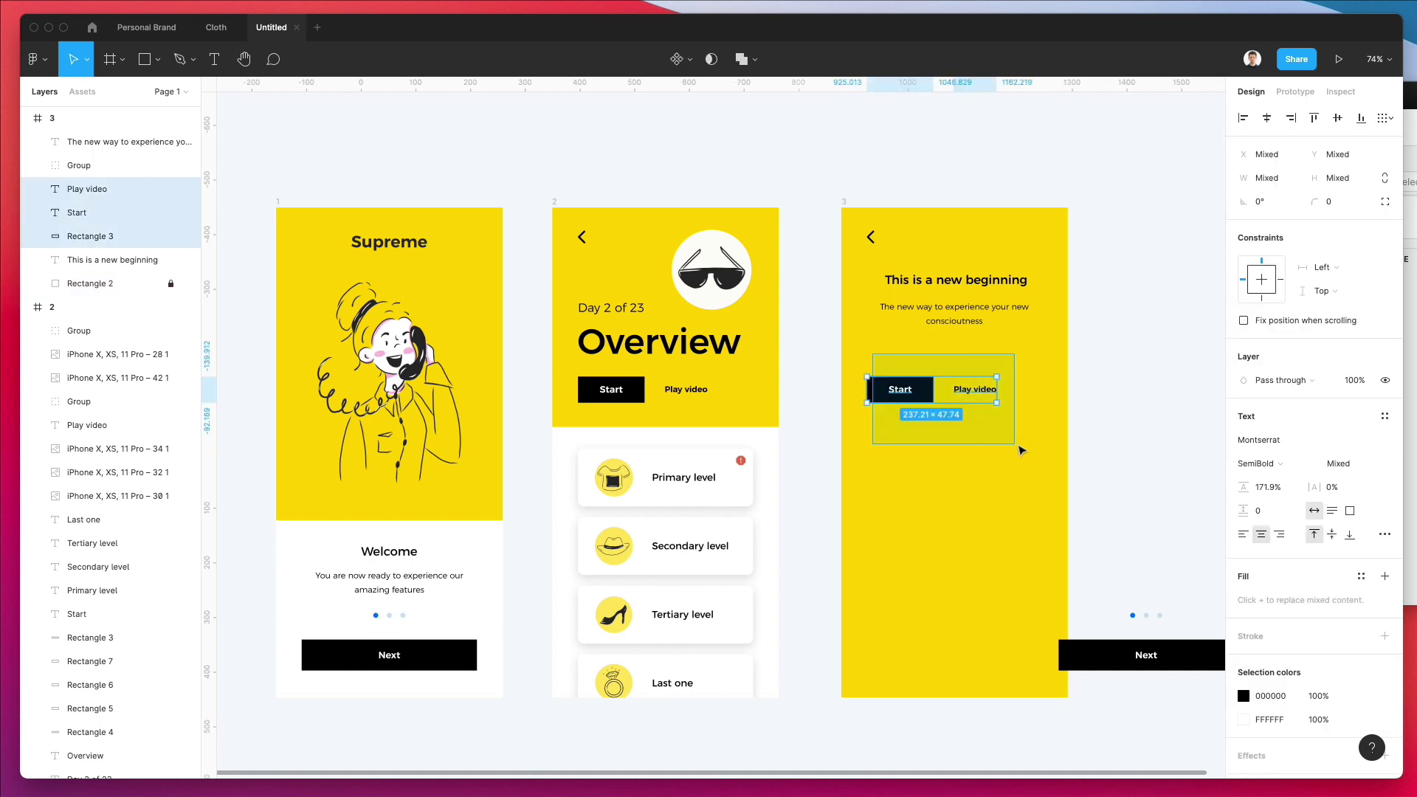
left_click_drag(978, 390, 1087, 679)
left_click(973, 600)
scroll(1110, 612, "right", 5)
key("Delete")
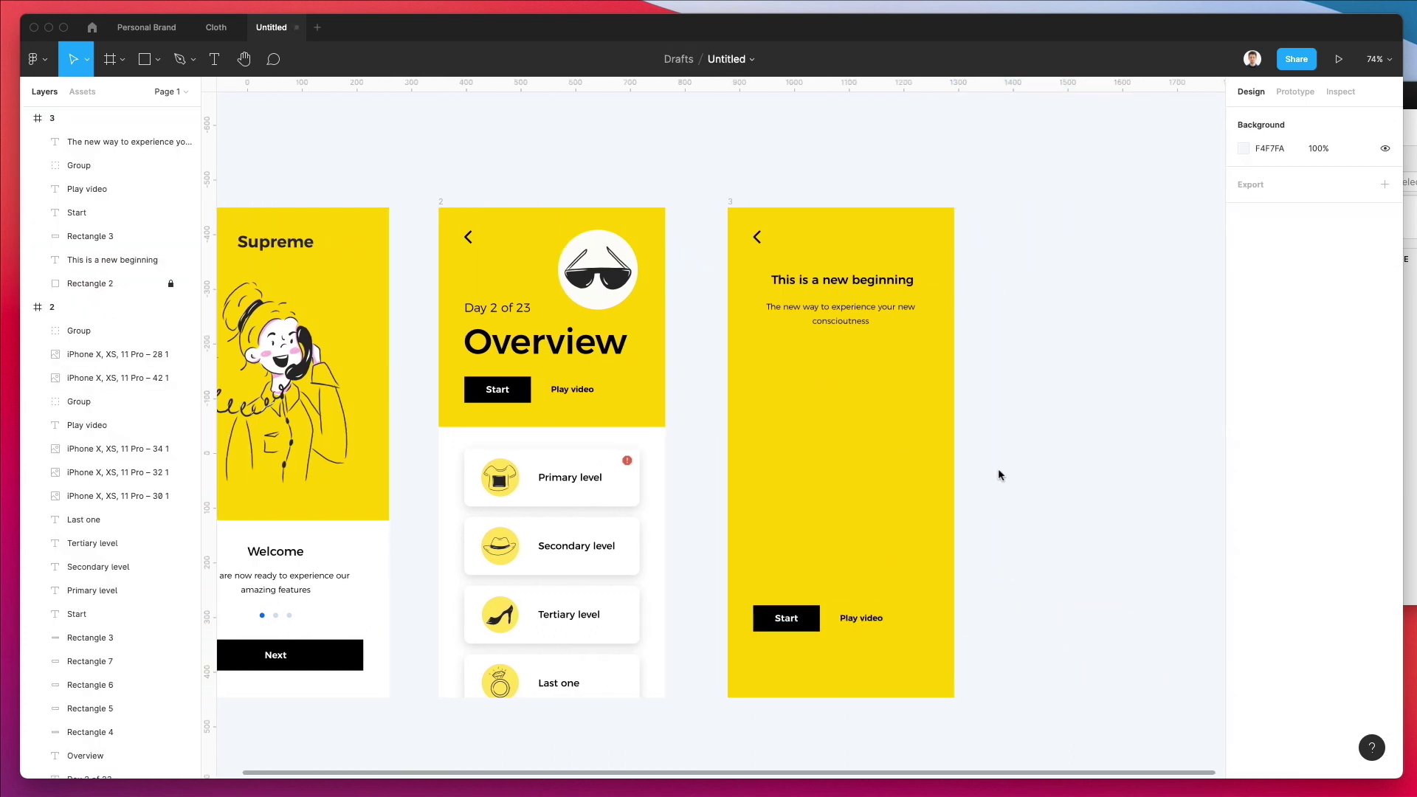
Switch to the Illustrations folder in Finder and examine the line-drawn people for one that suits frame 3
key("super+Tab")
key("super+Tab")
key("Tab")
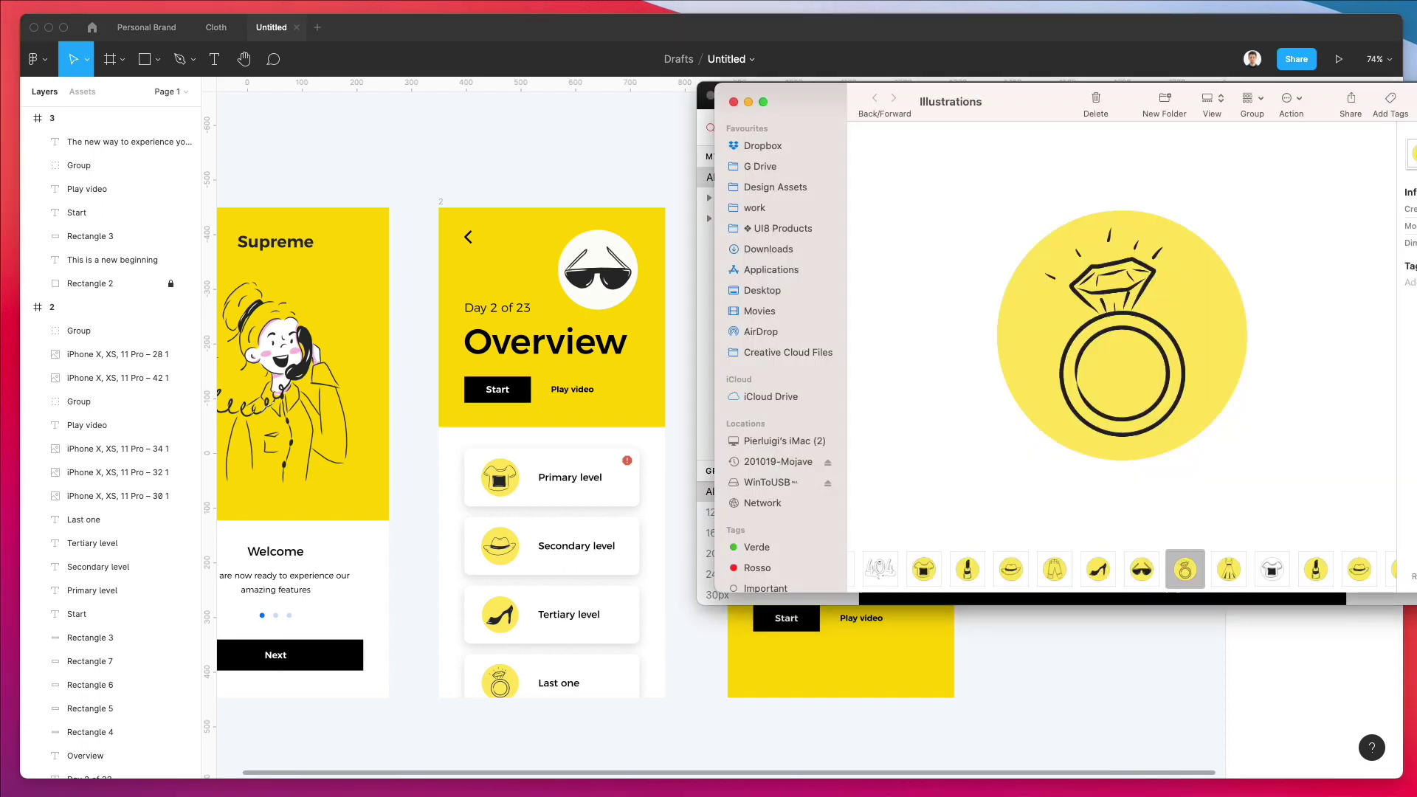
scroll(1112, 572, "left", 10)
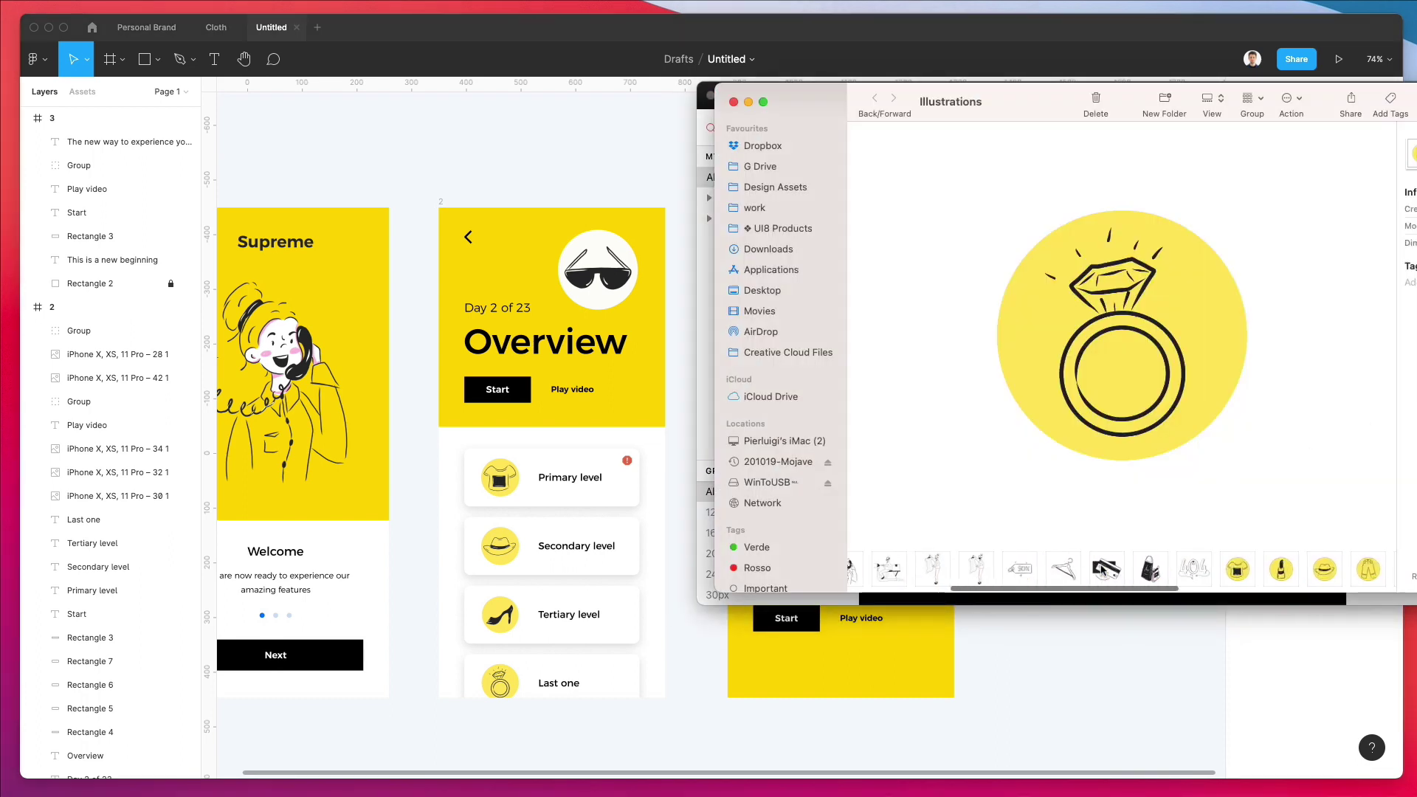
left_click(1101, 570)
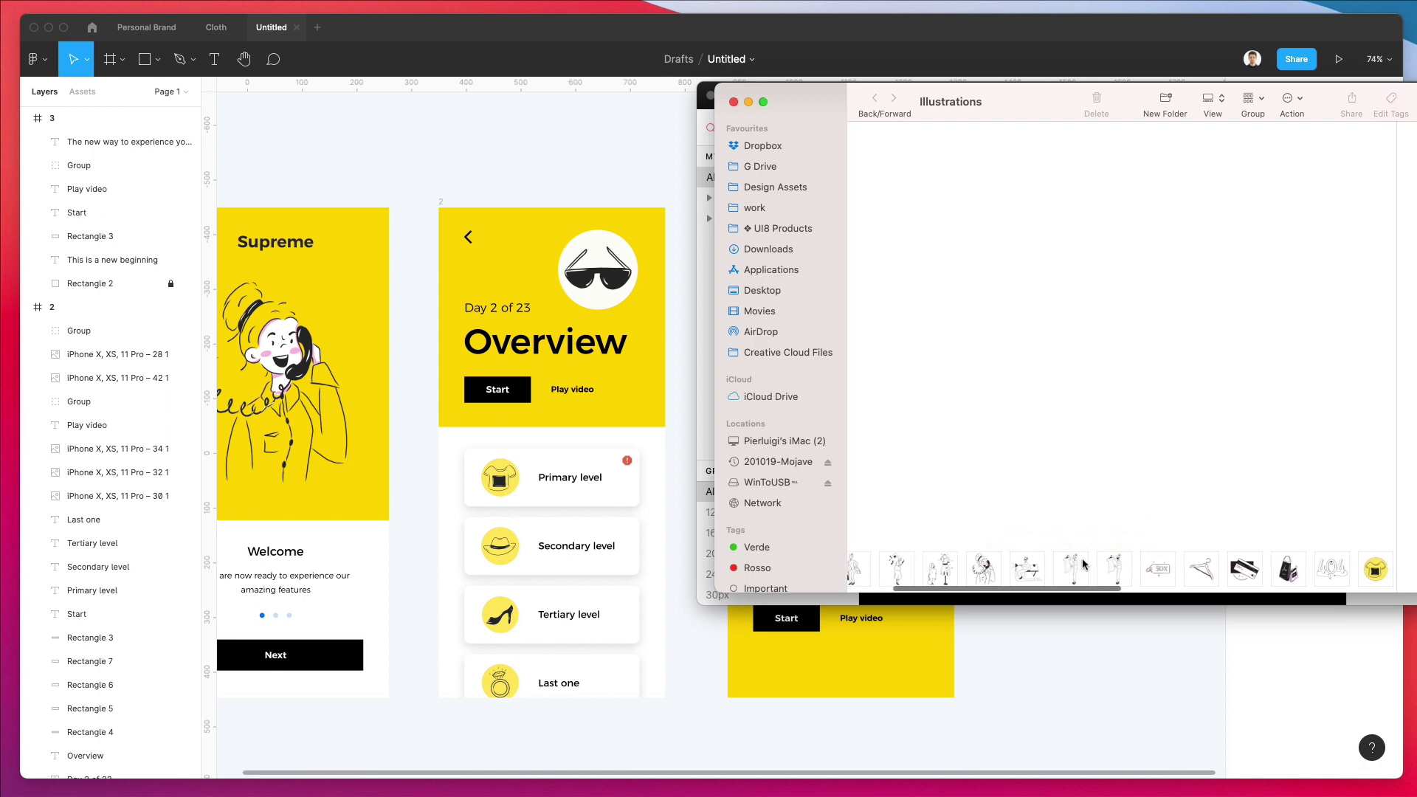
left_click(1156, 568)
key("Left")
key("Left")
key("Left")
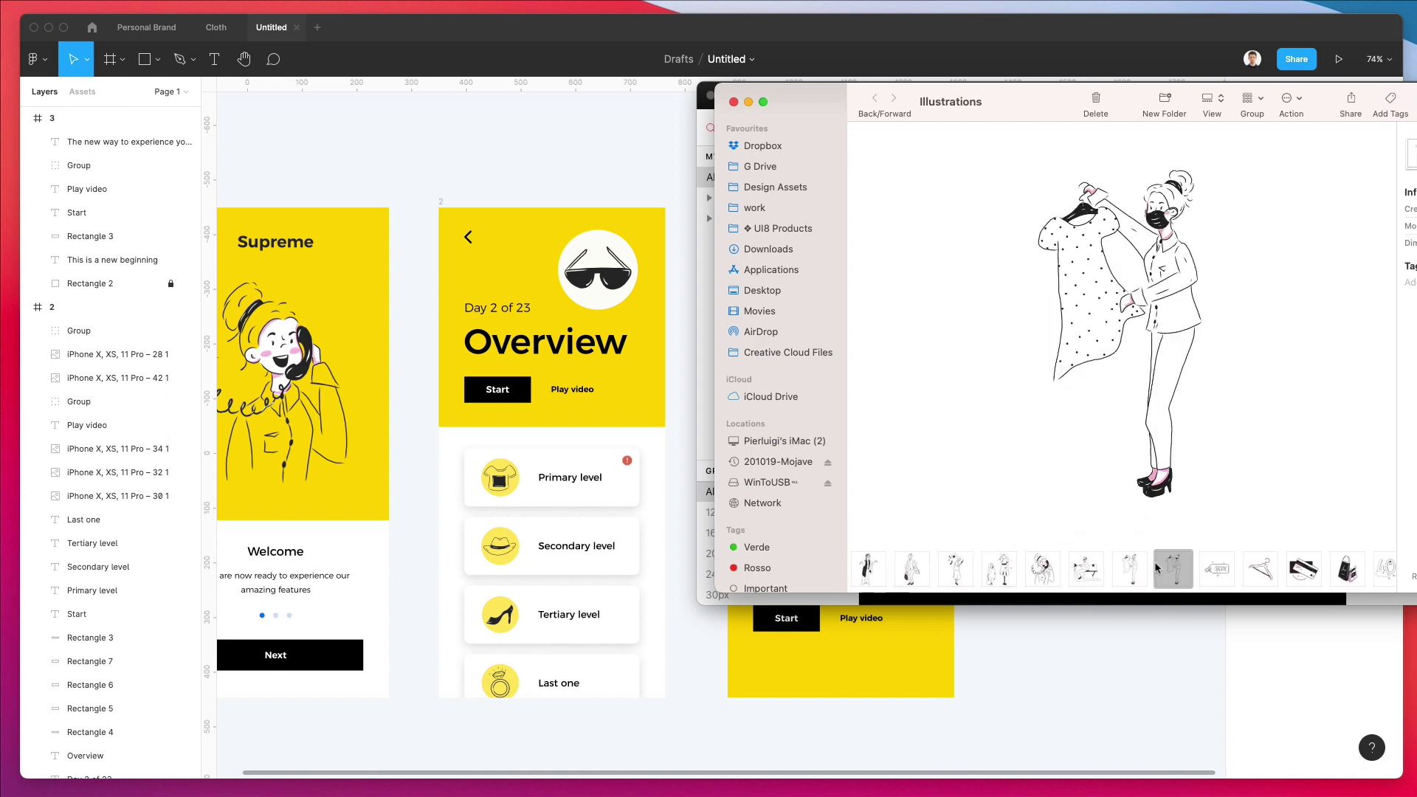
key("Left")
key("Left")
key("Left")
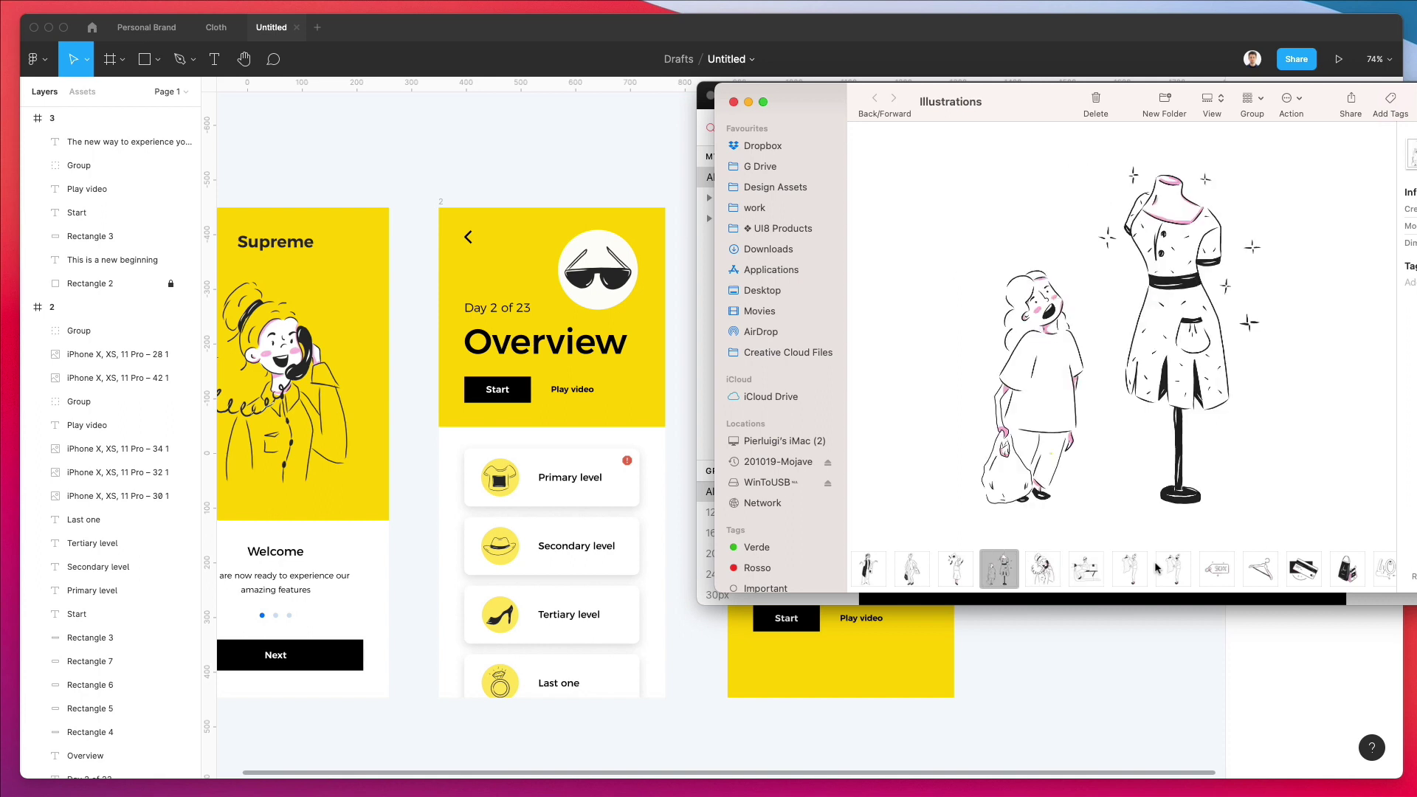
key("Left")
key("Left")
key("Left")
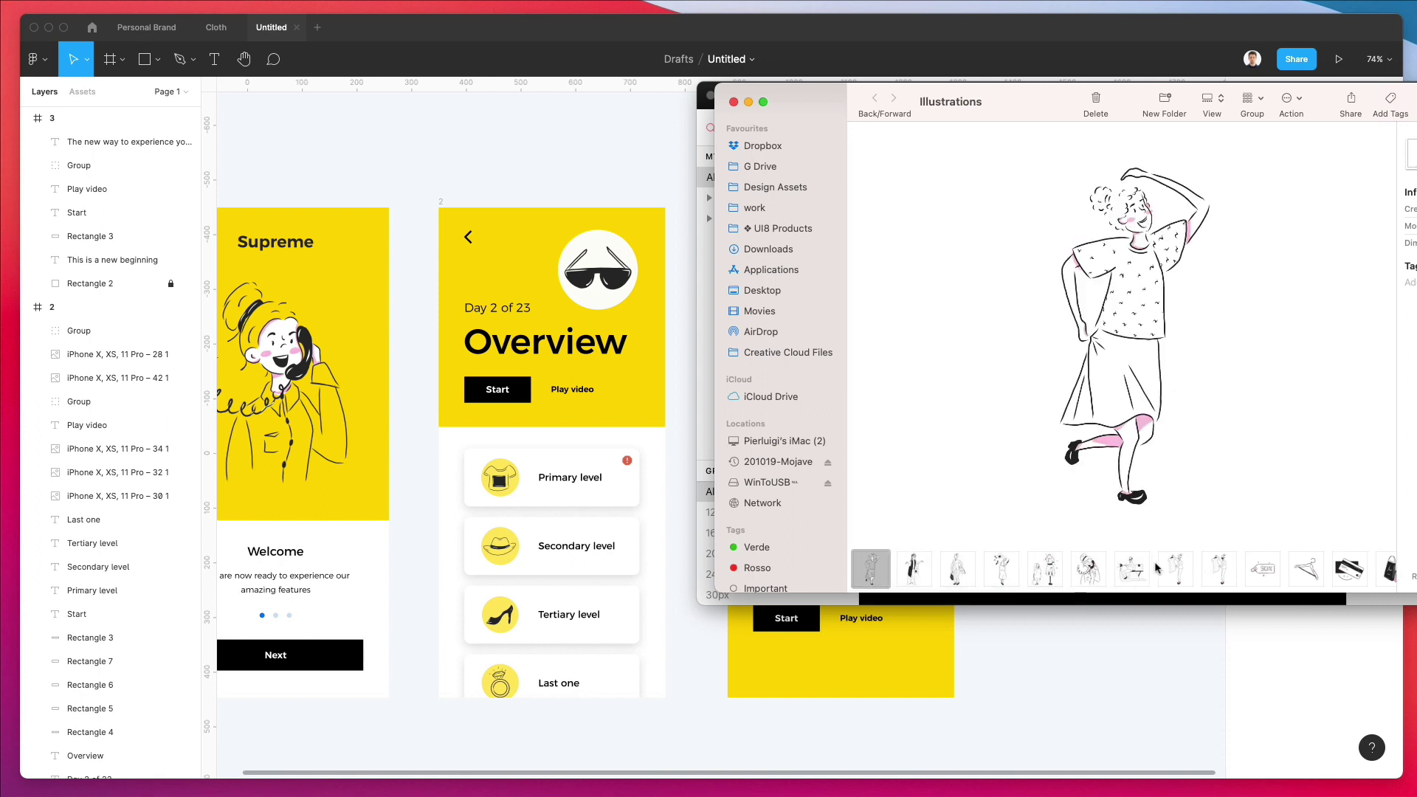
key("Right")
key("Right")
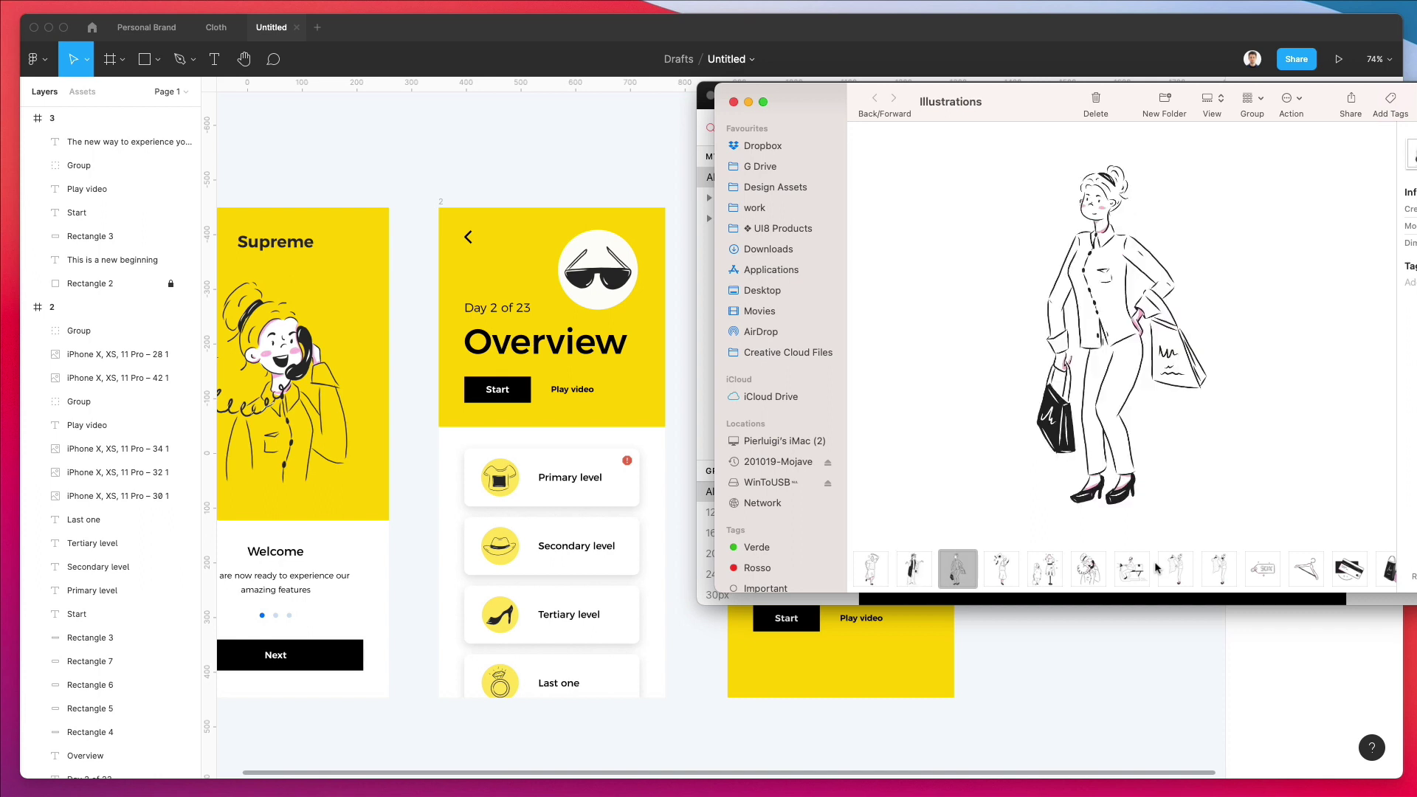
key("Left")
key("Left")
scroll(641, 327, "right", 5)
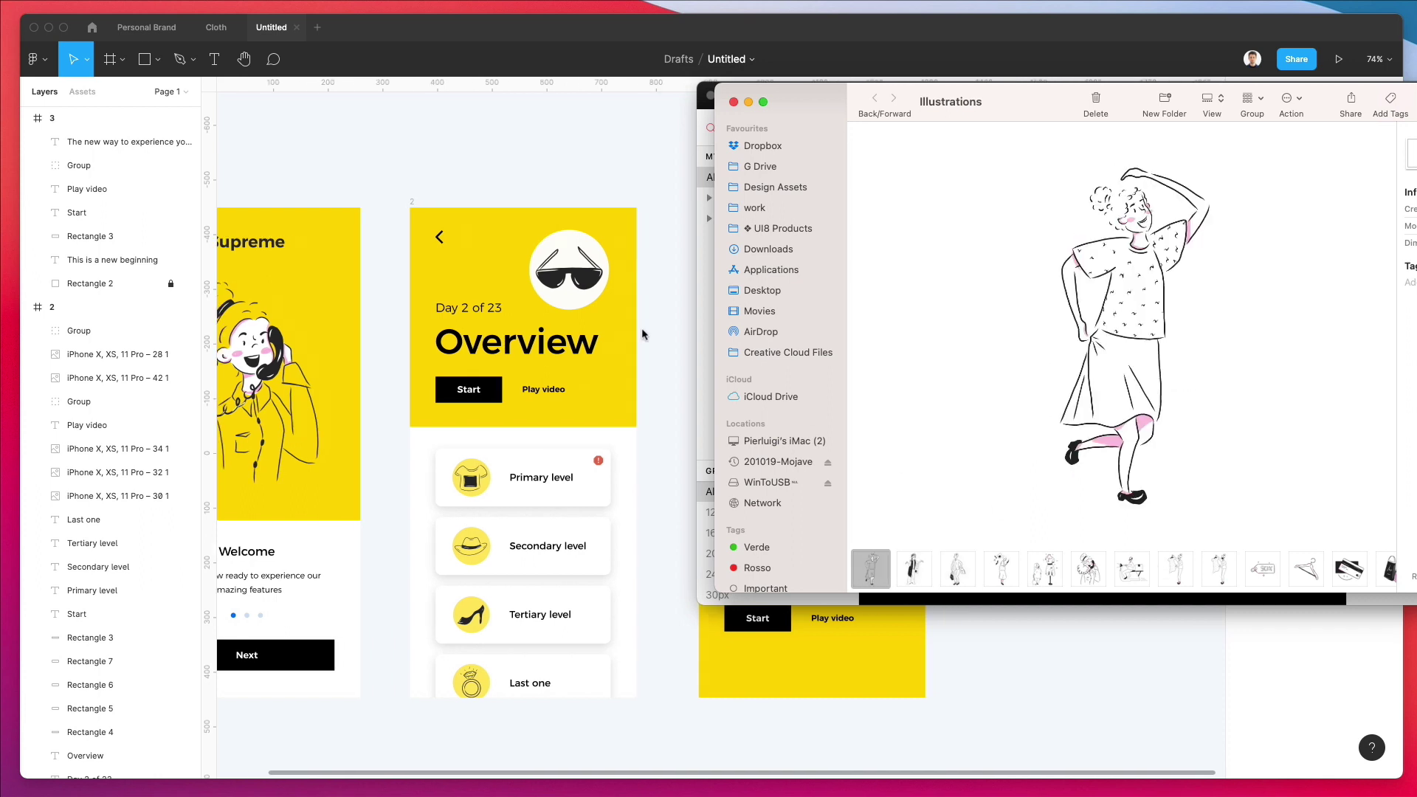
key("Right")
key("Right")
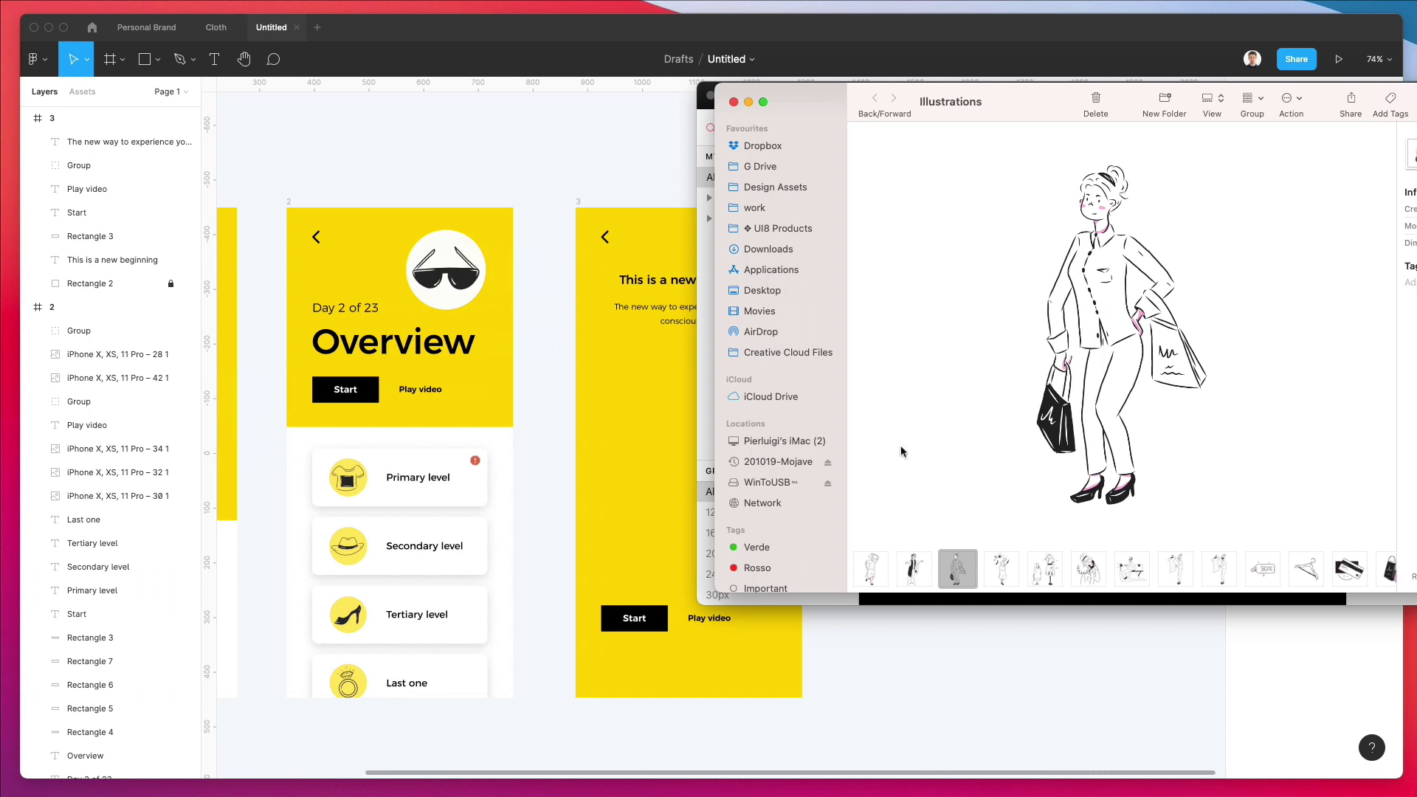
Place the illustration of the woman with a phone and floating fashion items in frame 3, scaled to fit between the description and the Start button
left_click(1004, 570)
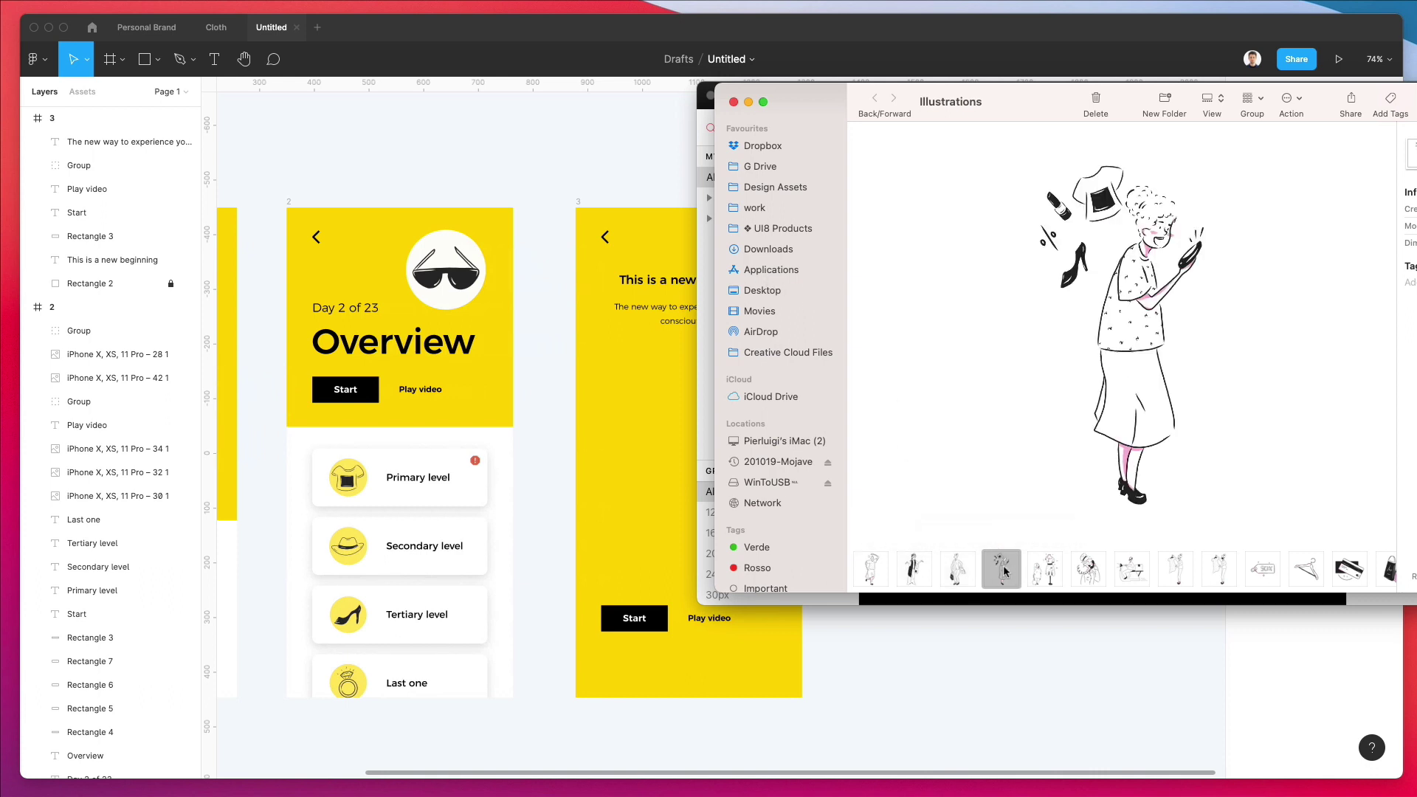
left_click_drag(647, 426, 646, 423)
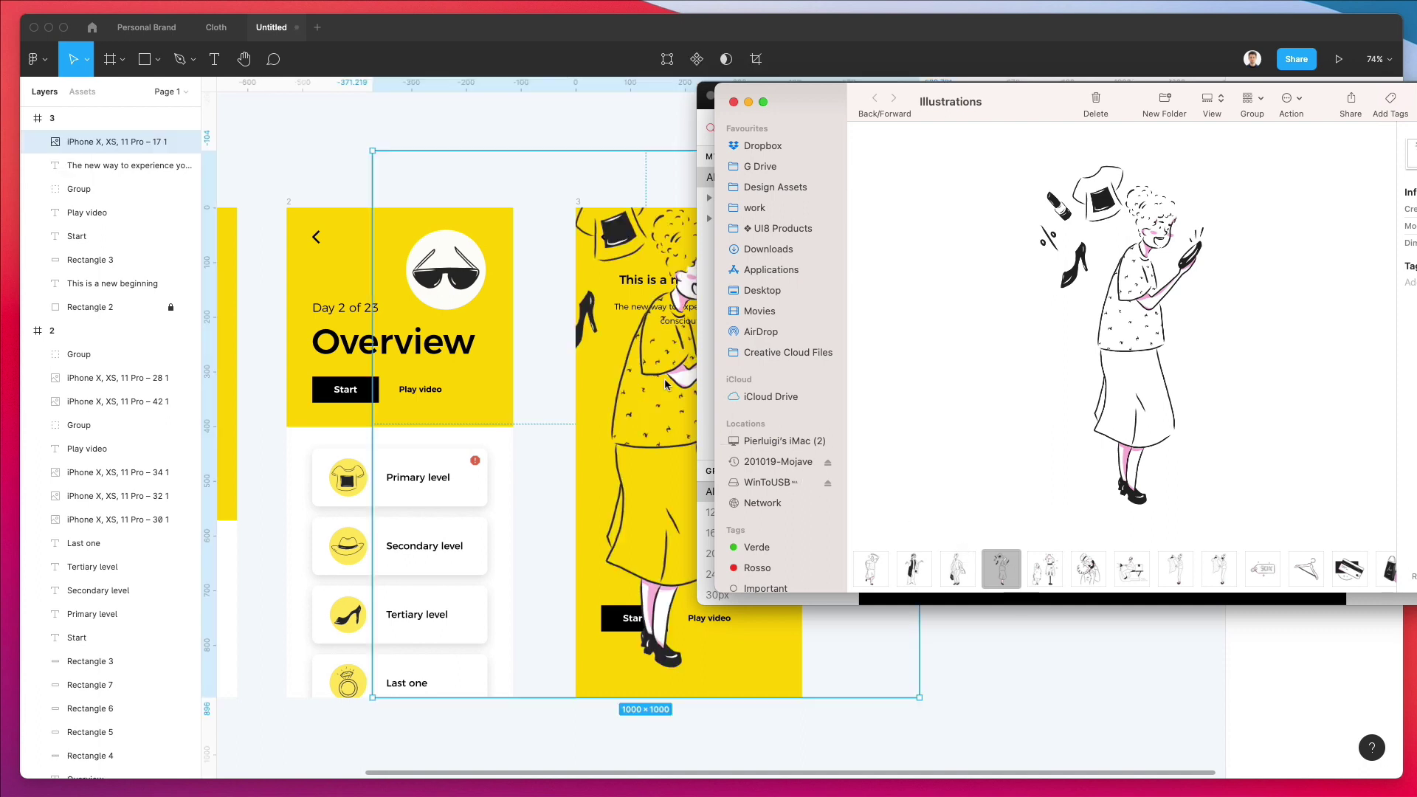
left_click_drag(733, 150, 734, 300)
left_click_drag(679, 399, 720, 430)
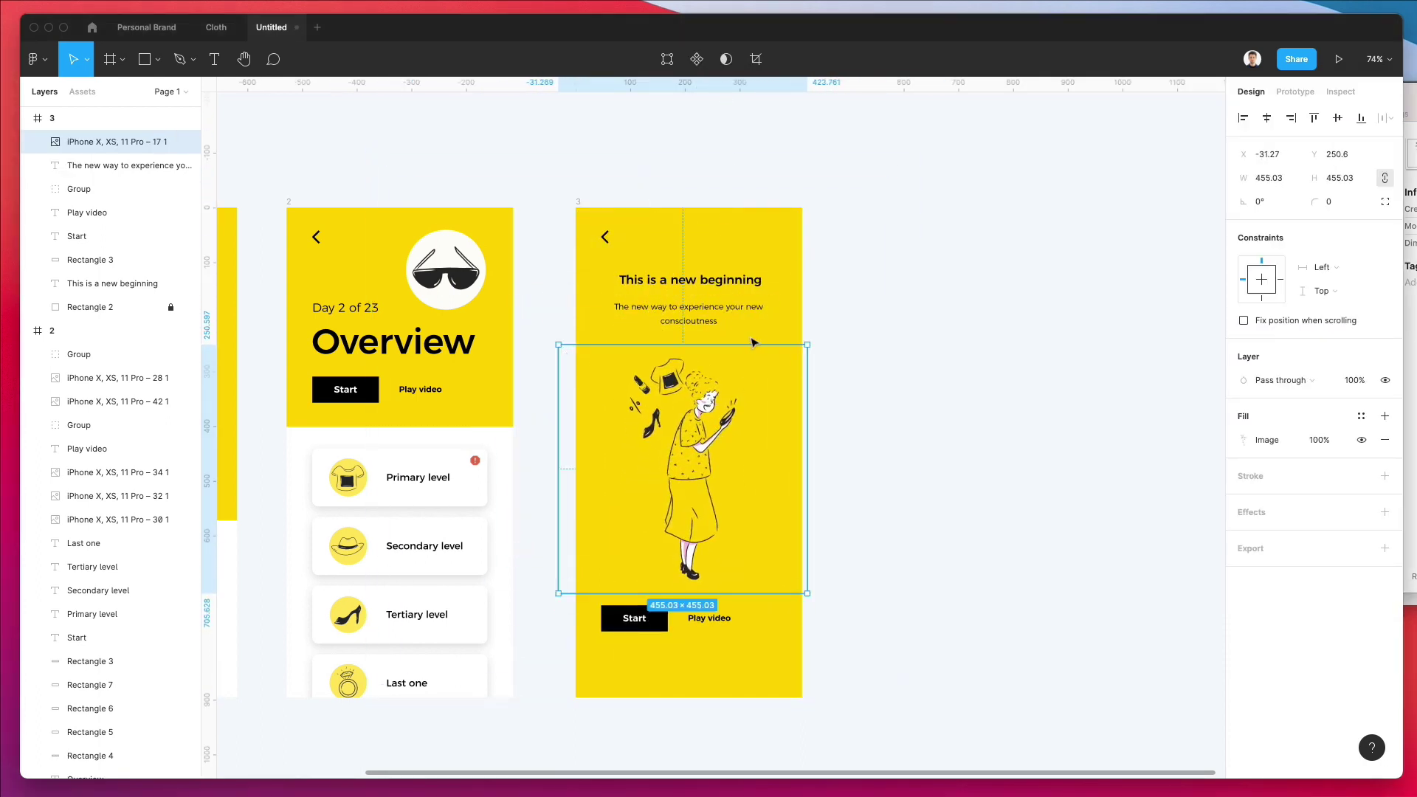
left_click_drag(753, 341, 756, 325)
left_click(903, 451)
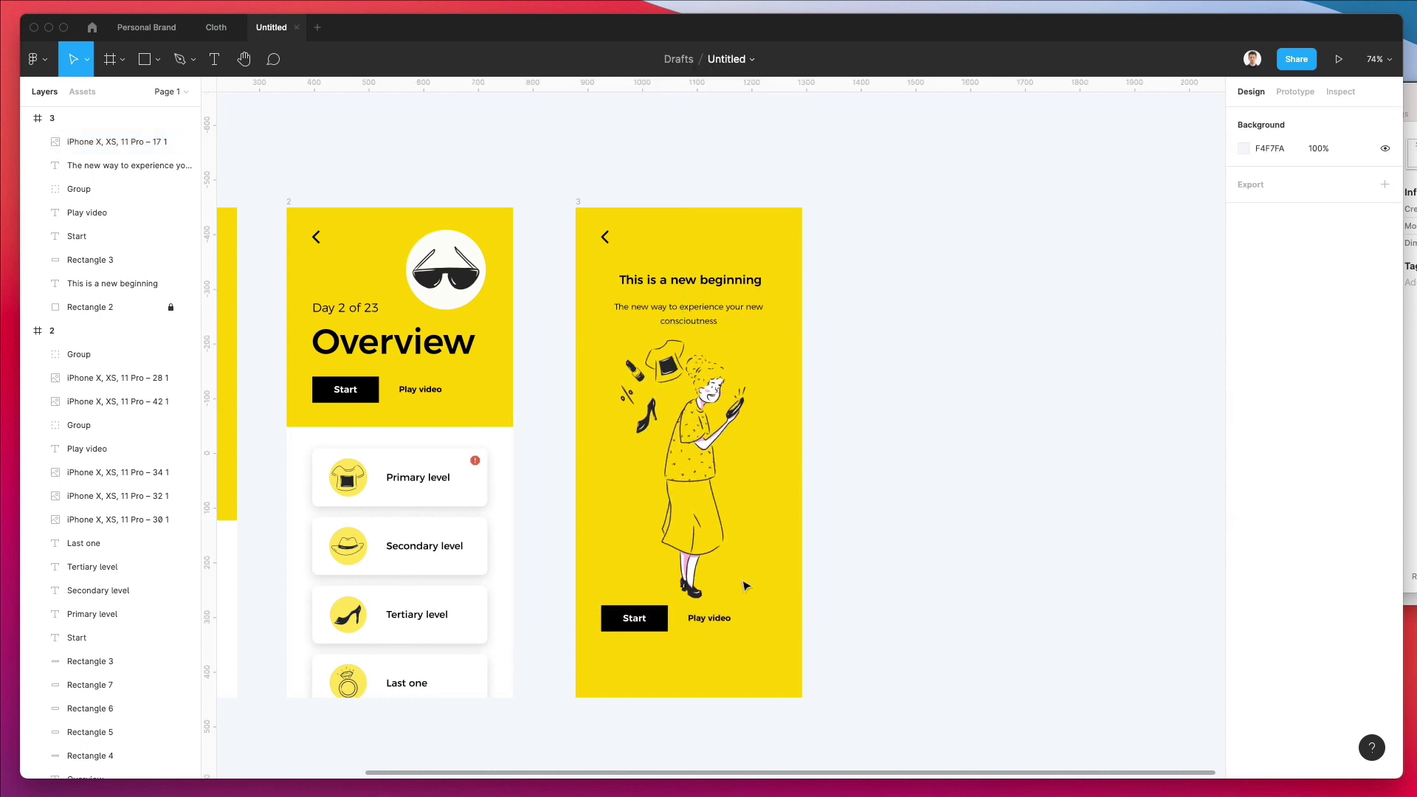
Move frame 3's Start button and "Play video" label down about 60 px
left_click(711, 620)
left_click(632, 620, "shift")
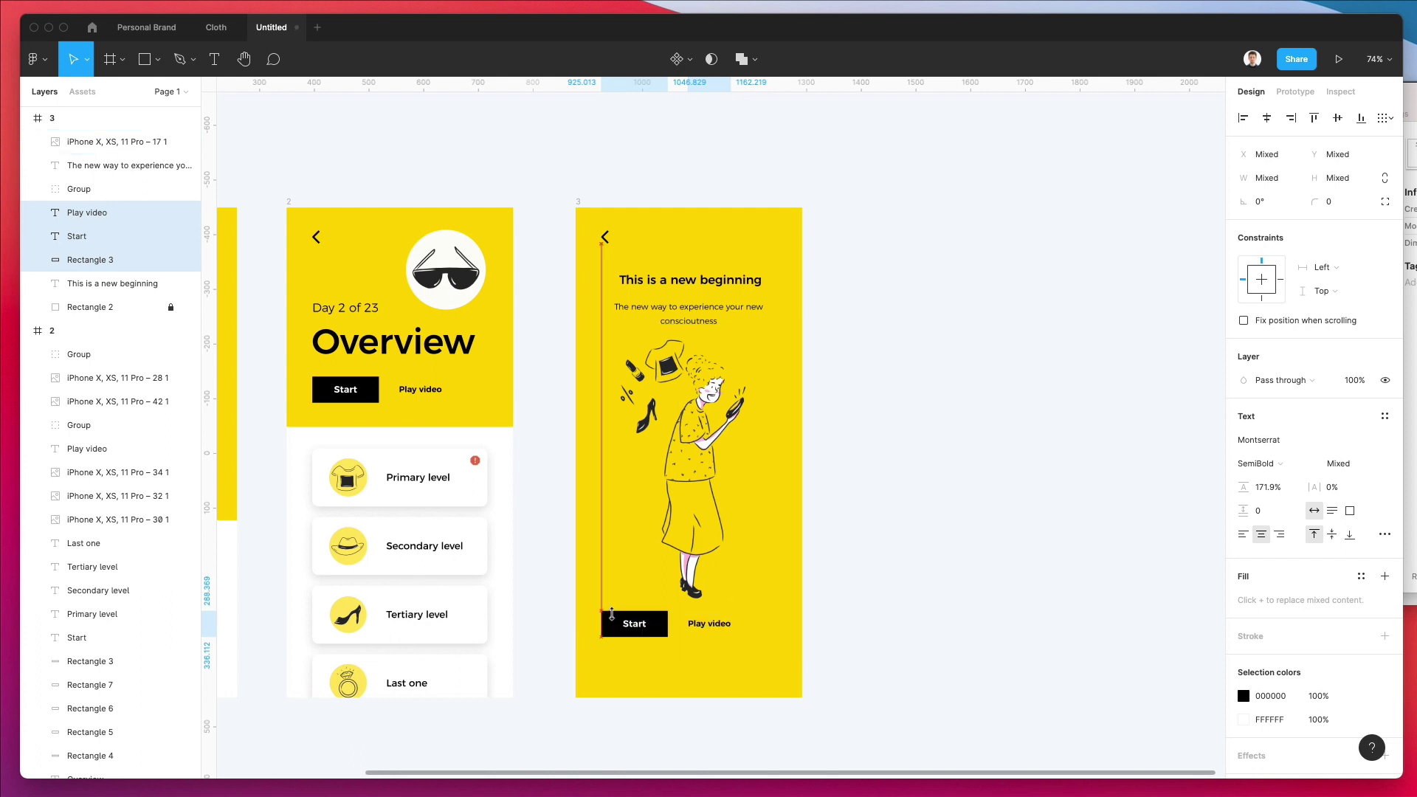
key("shift+Down")
key("shift+Down")
key("shift+Down")
key("shift+Down")
key("shift+Down")
key("shift+Down")
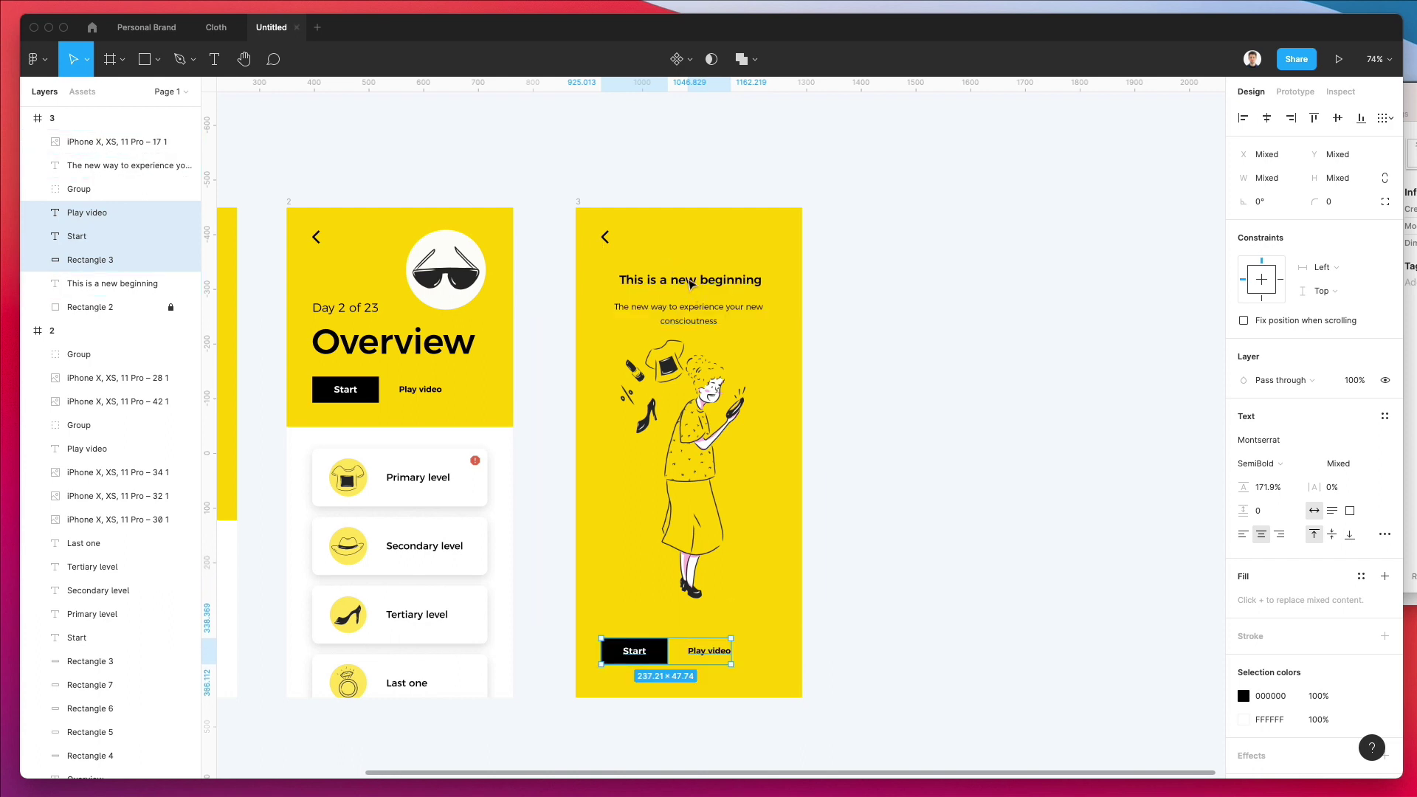
Move frame 3's heading and description up about 20 px, away from the illustration
left_click(692, 280)
left_click(701, 307, "shift")
key("shift+Up")
key("shift+Up")
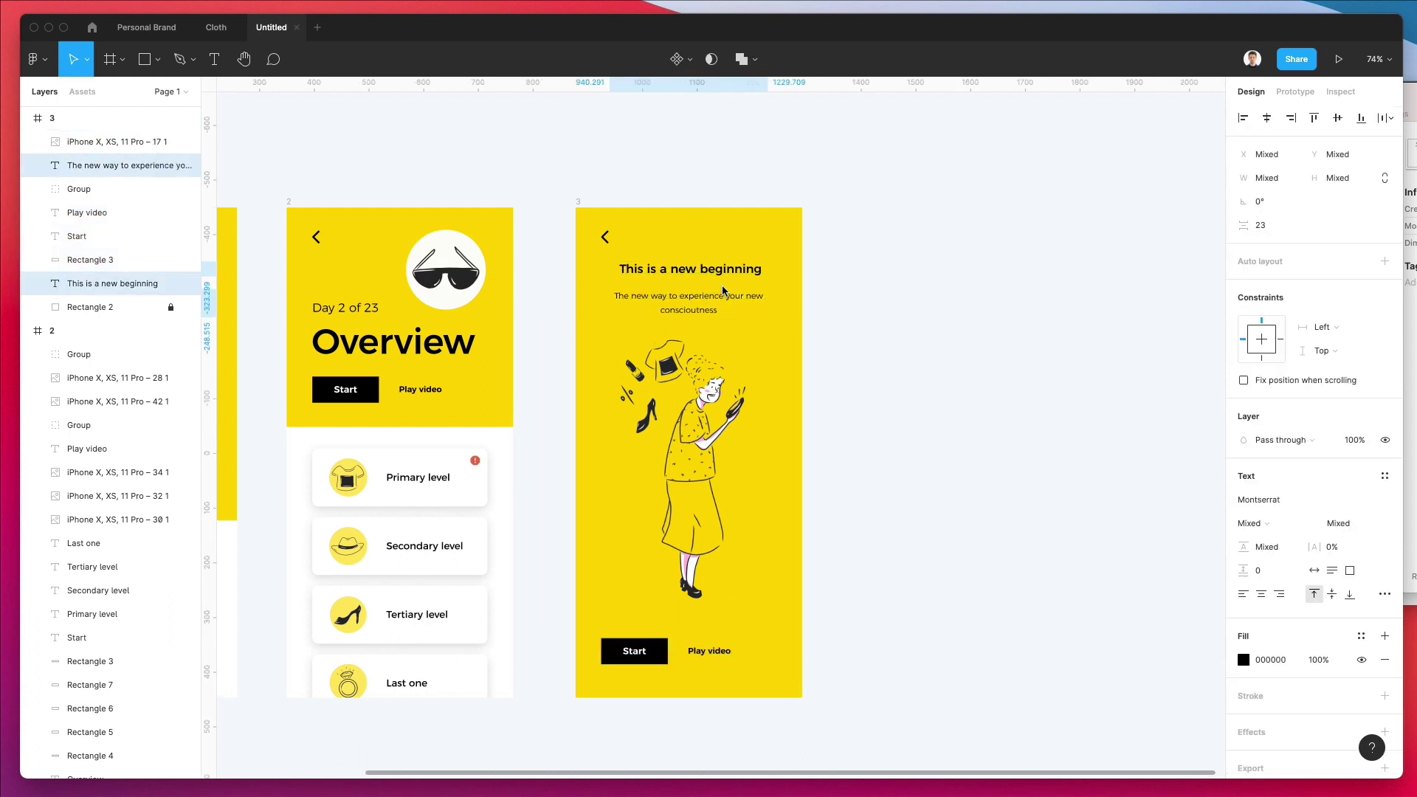
left_click(804, 268)
Change frame 3's "Play video" label to "10 min"
scroll(804, 305, "left", 5)
scroll(806, 303, "right", 5)
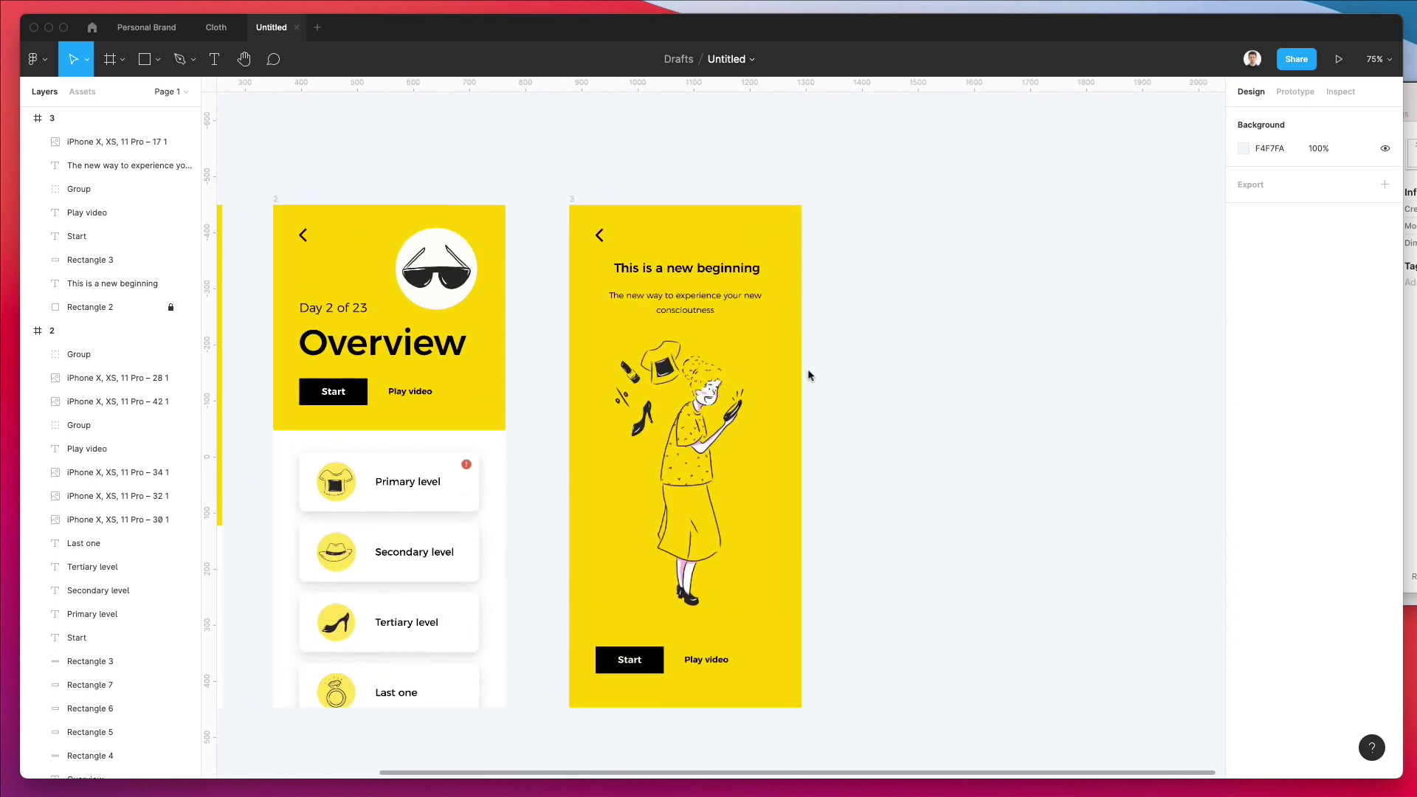
scroll(806, 373, "up", 3)
scroll(716, 591, "up", 2)
scroll(707, 612, "up", 2)
scroll(718, 588, "down", 3)
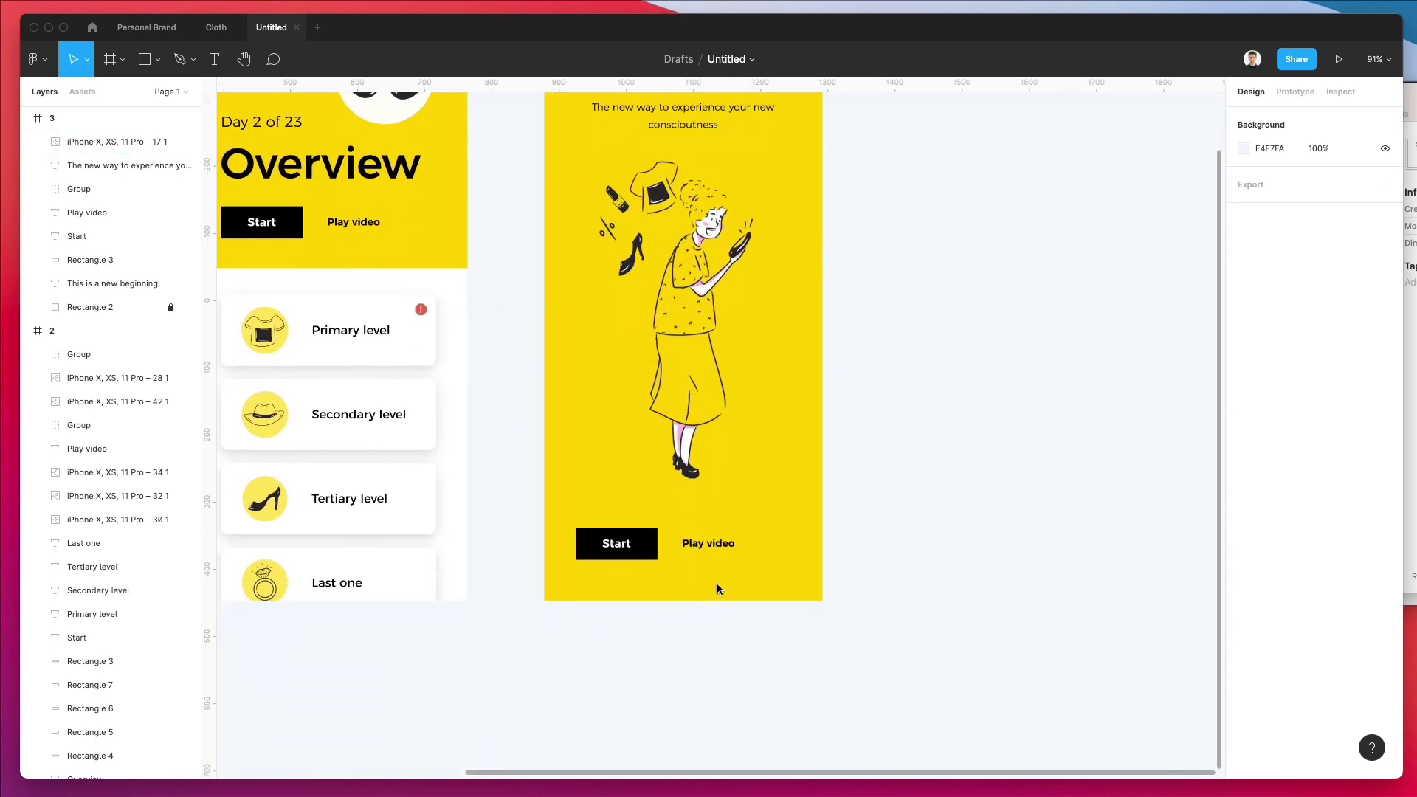
left_click_drag(603, 524, 721, 546)
key("Escape")
left_click(690, 543)
double_click(690, 543)
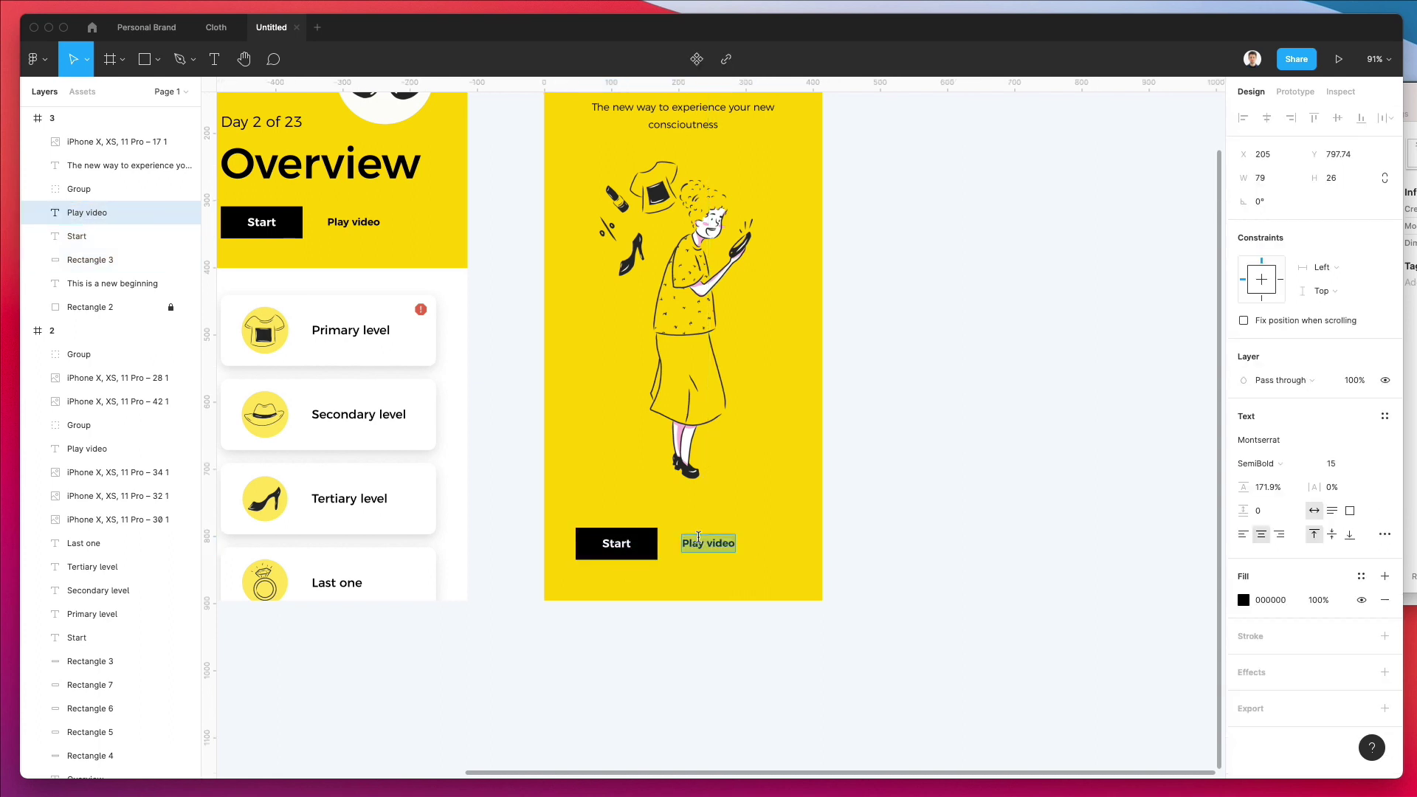
key("BackSpace")
type("10 min")
key("Escape")
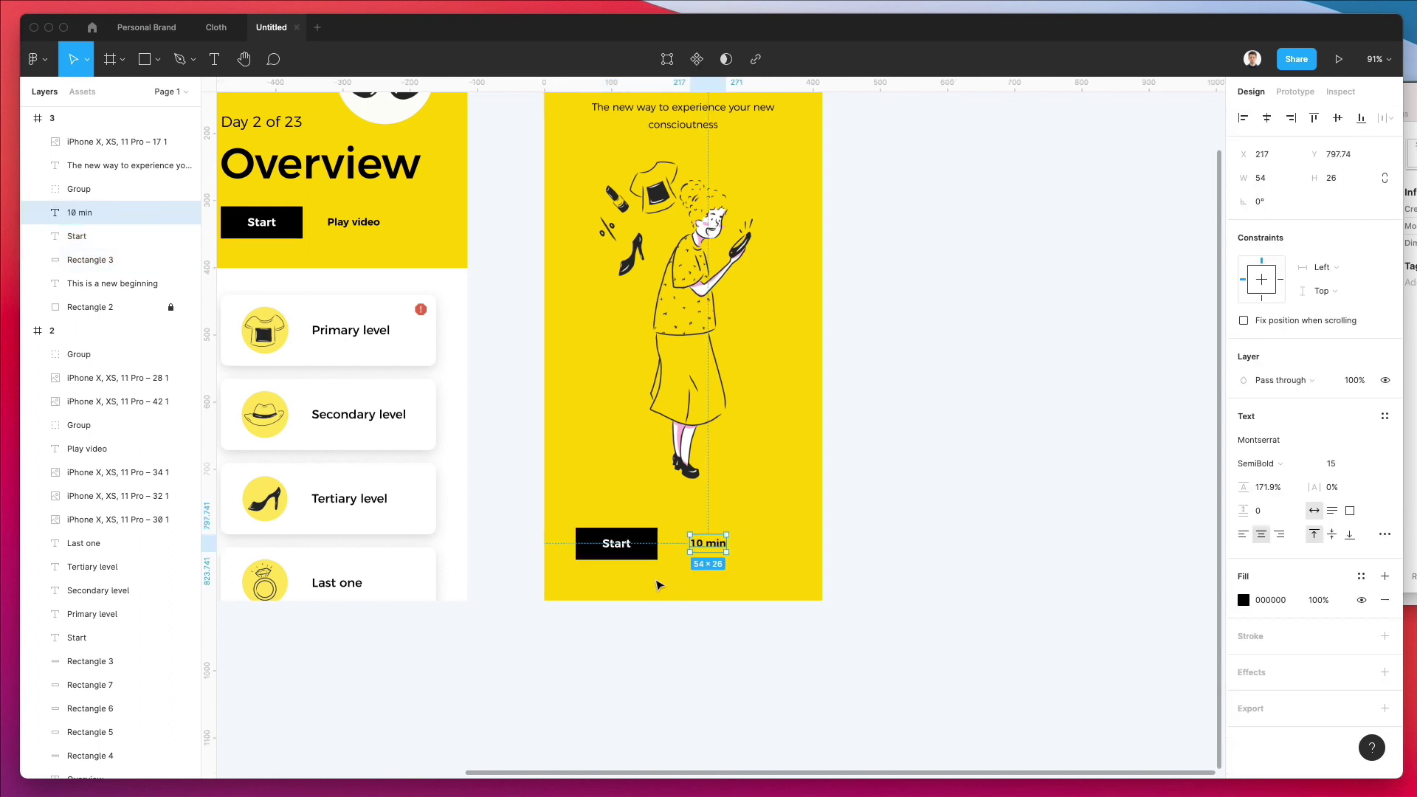
Change the label of frame 3's Start button to "Watch video"
left_click(617, 544)
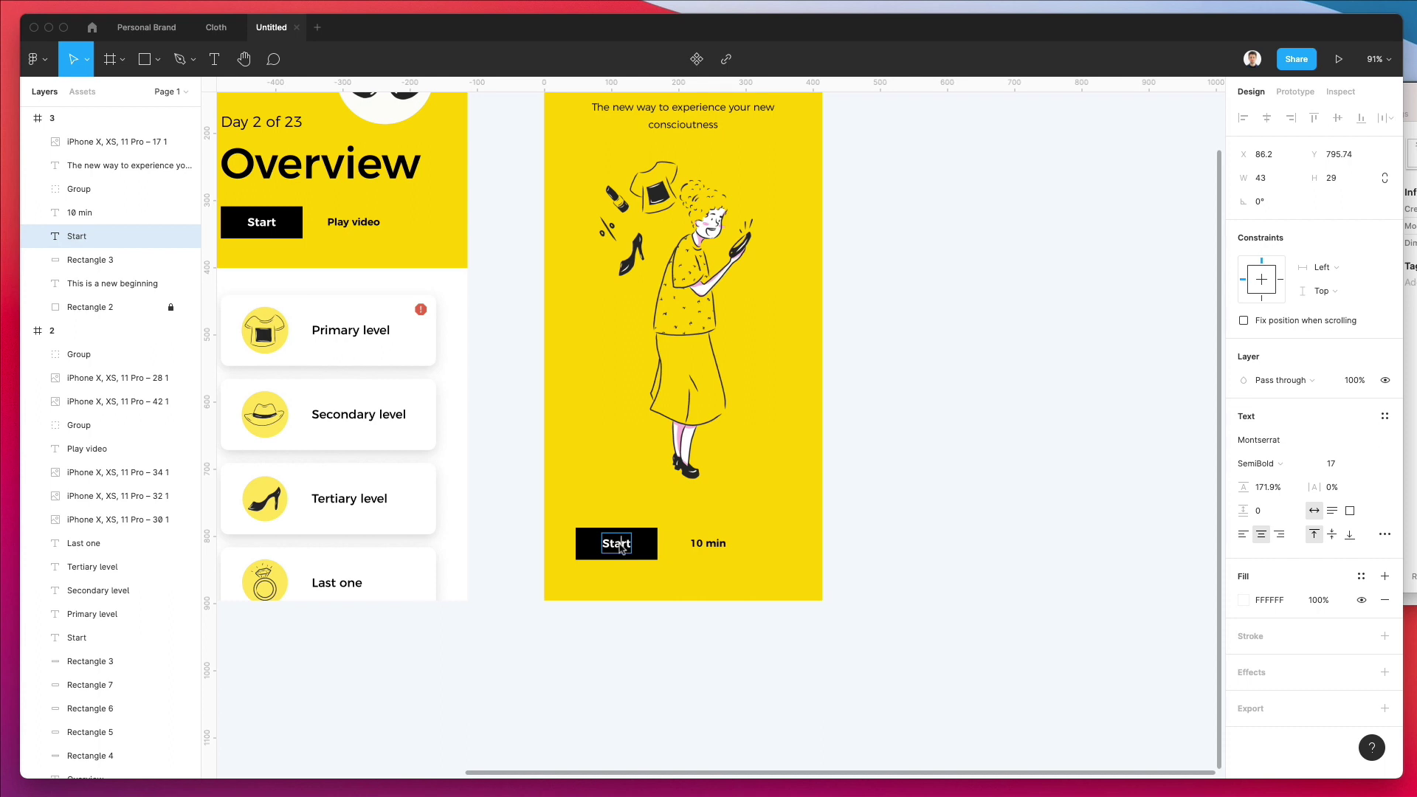
type("Watch video")
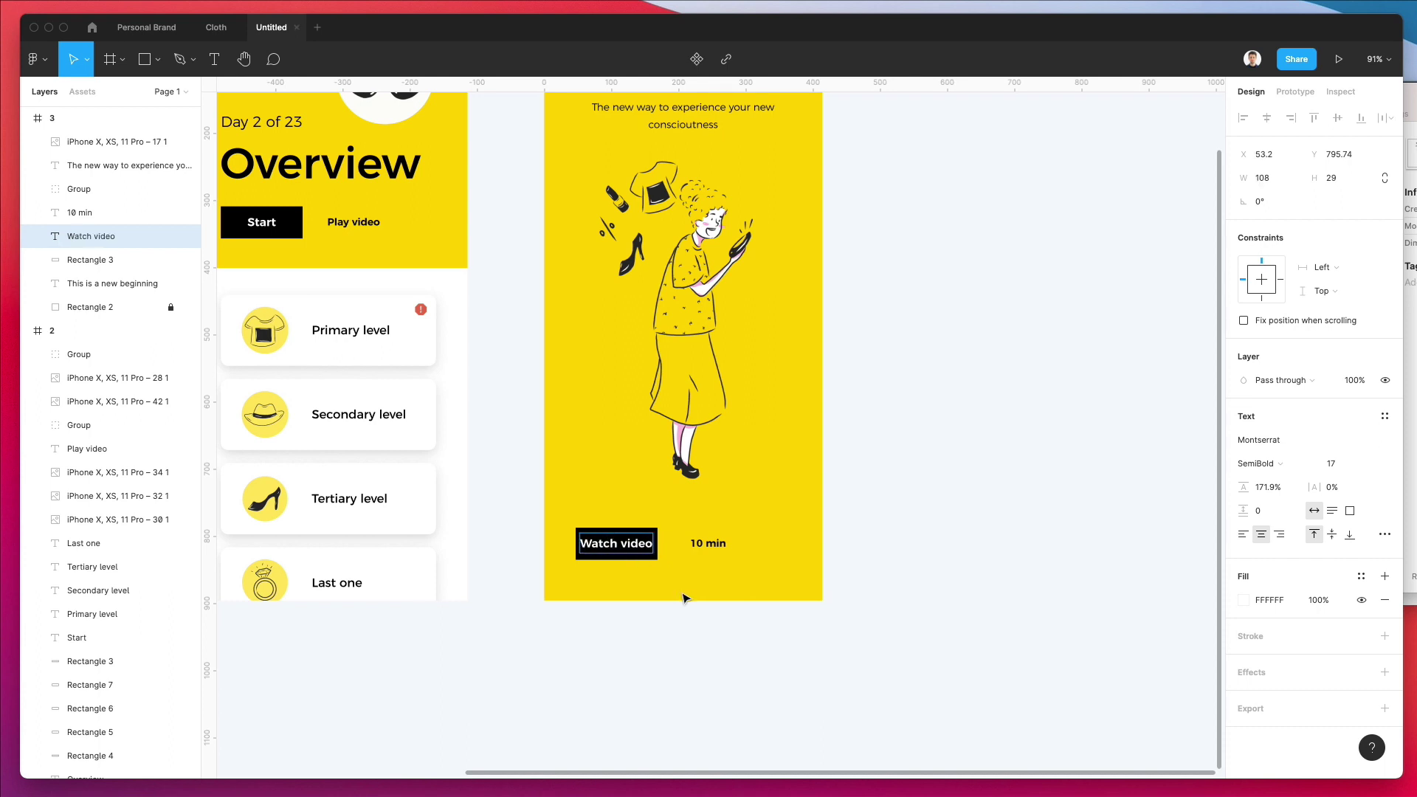
key("Escape")
Widen the black button around the "Watch video" label and move the button and "10 min" about 40 px to the right
scroll(659, 529, "up", 5)
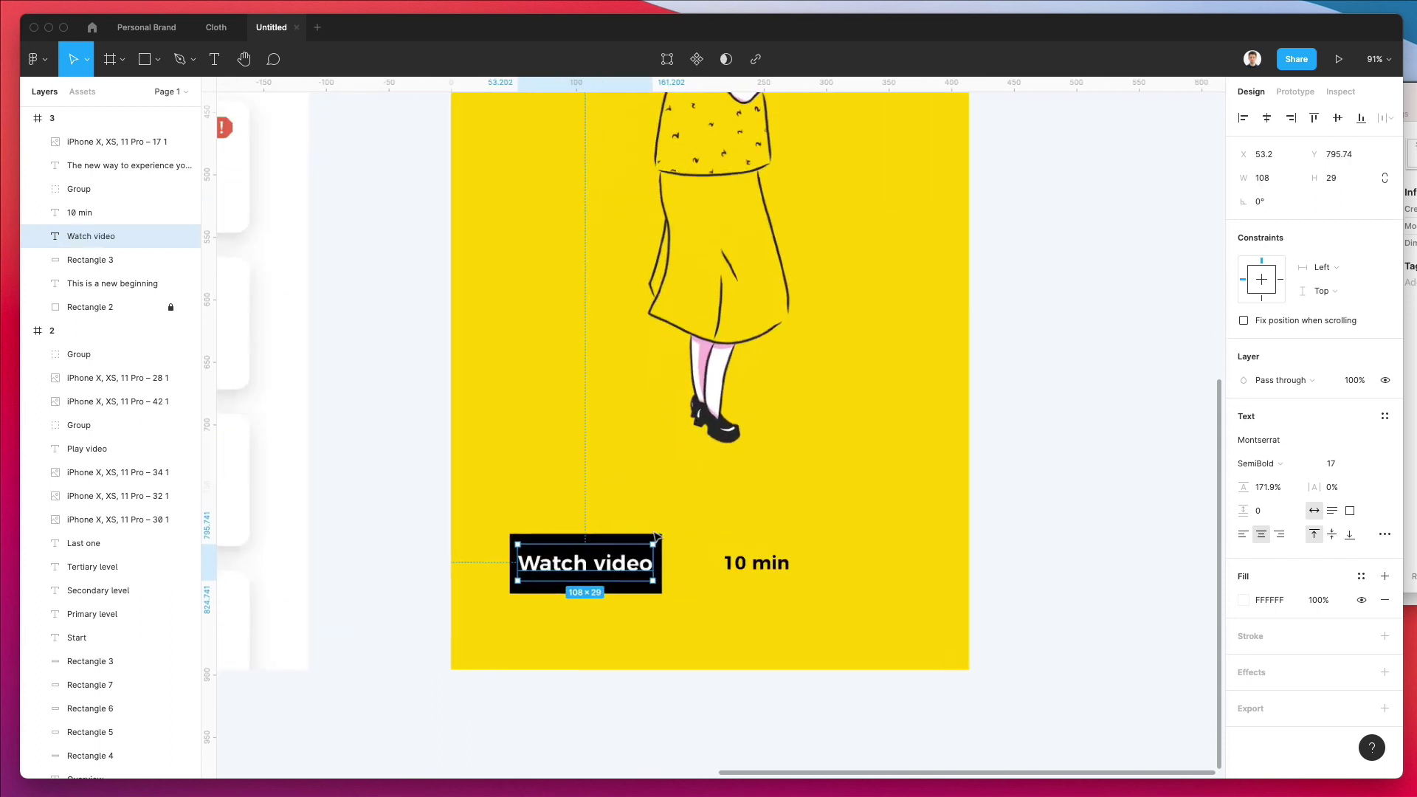
left_click(663, 541)
left_click_drag(663, 540, 697, 540)
left_click(746, 546)
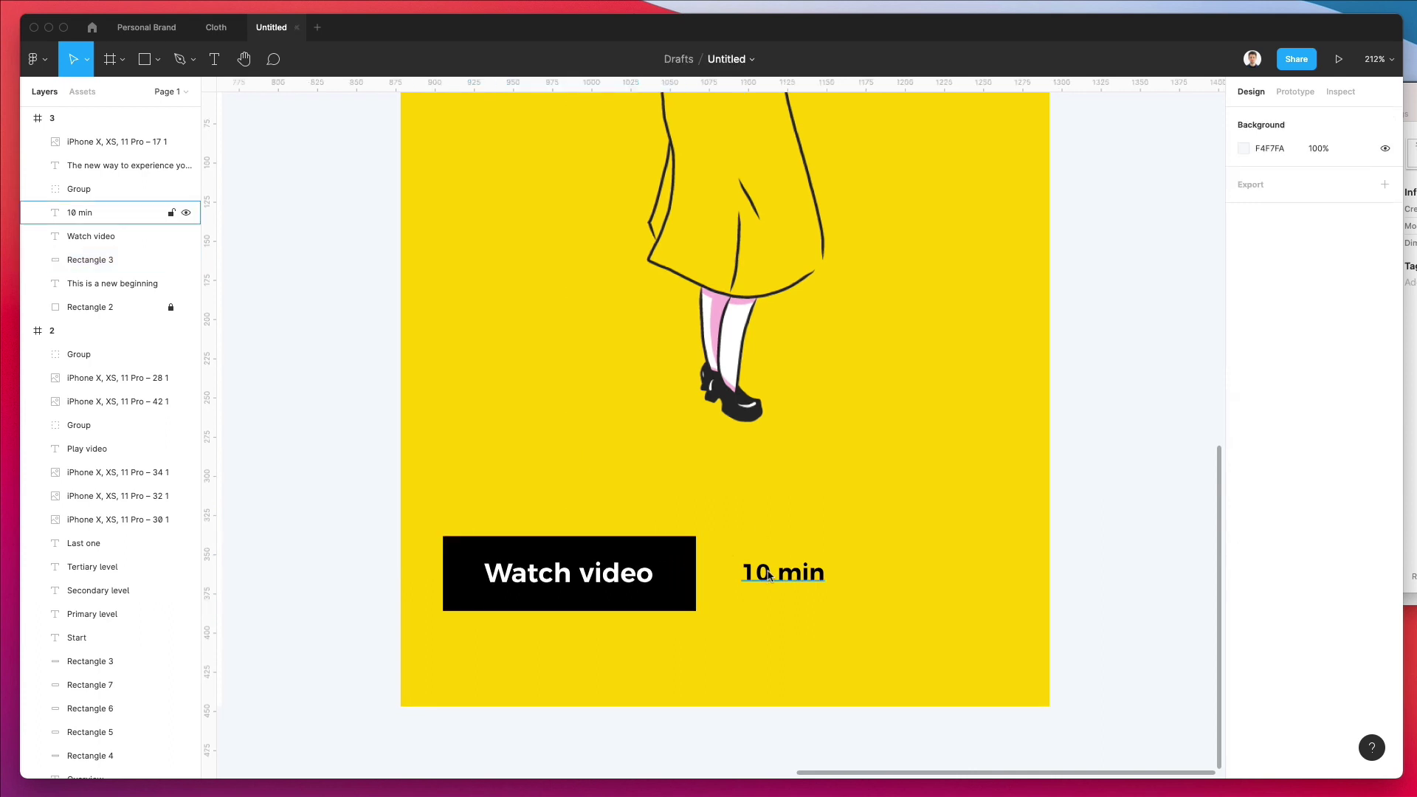
left_click_drag(515, 510, 775, 639)
left_click(784, 588, "shift")
left_click_drag(799, 577, 850, 581)
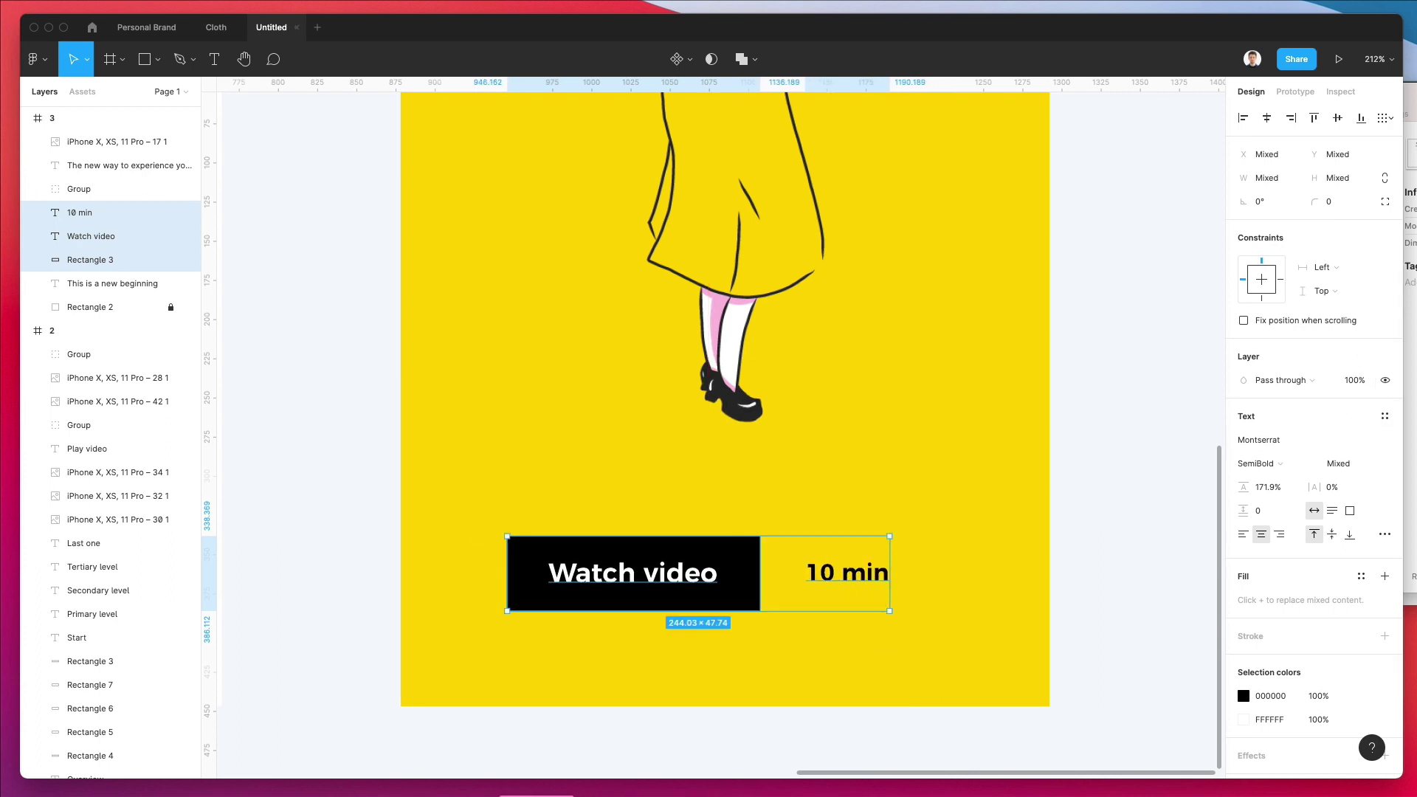
Switch to Nucleo, search its glyph icons for "video" and place the play icon with the slider bar beside frame 3's "10 min" label
key("super+shift+n")
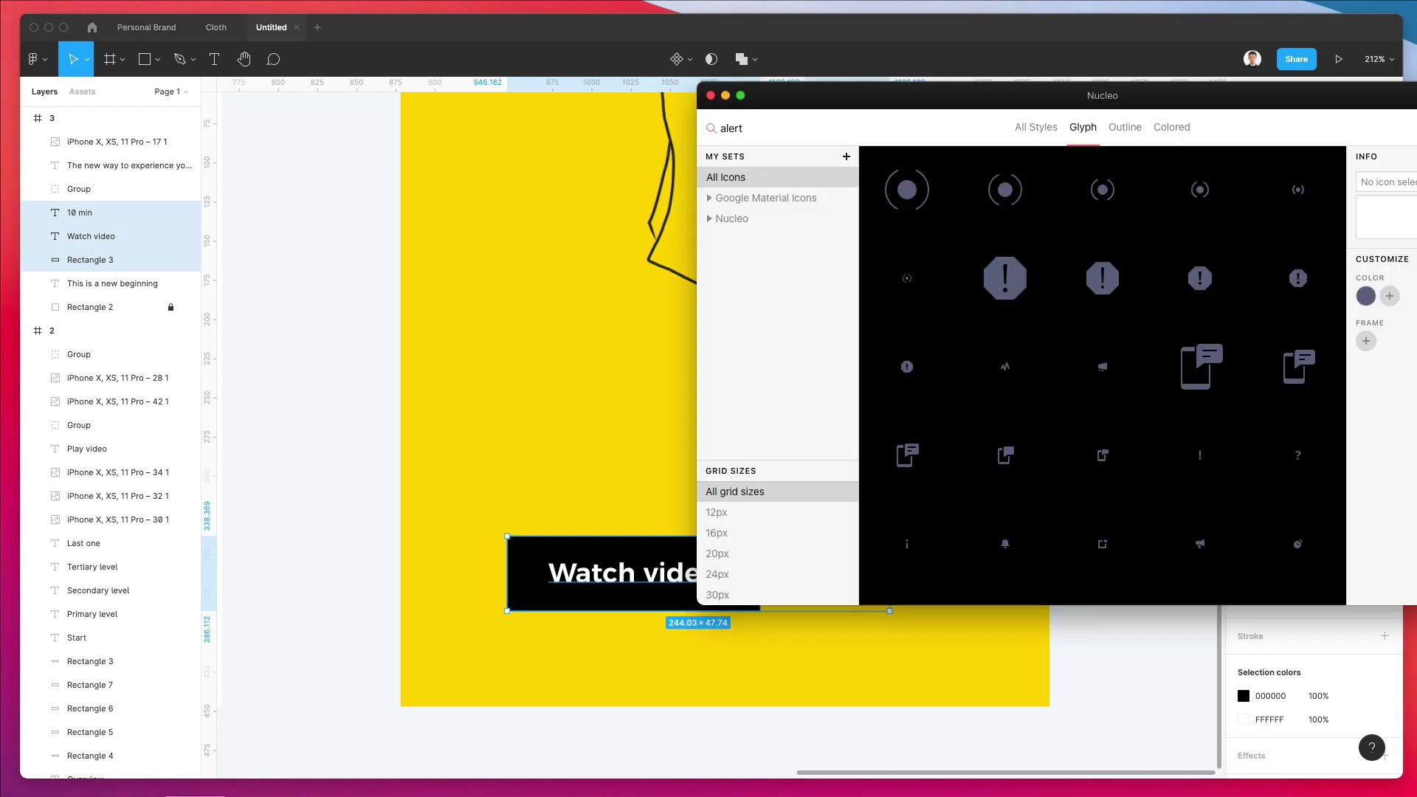
type("video")
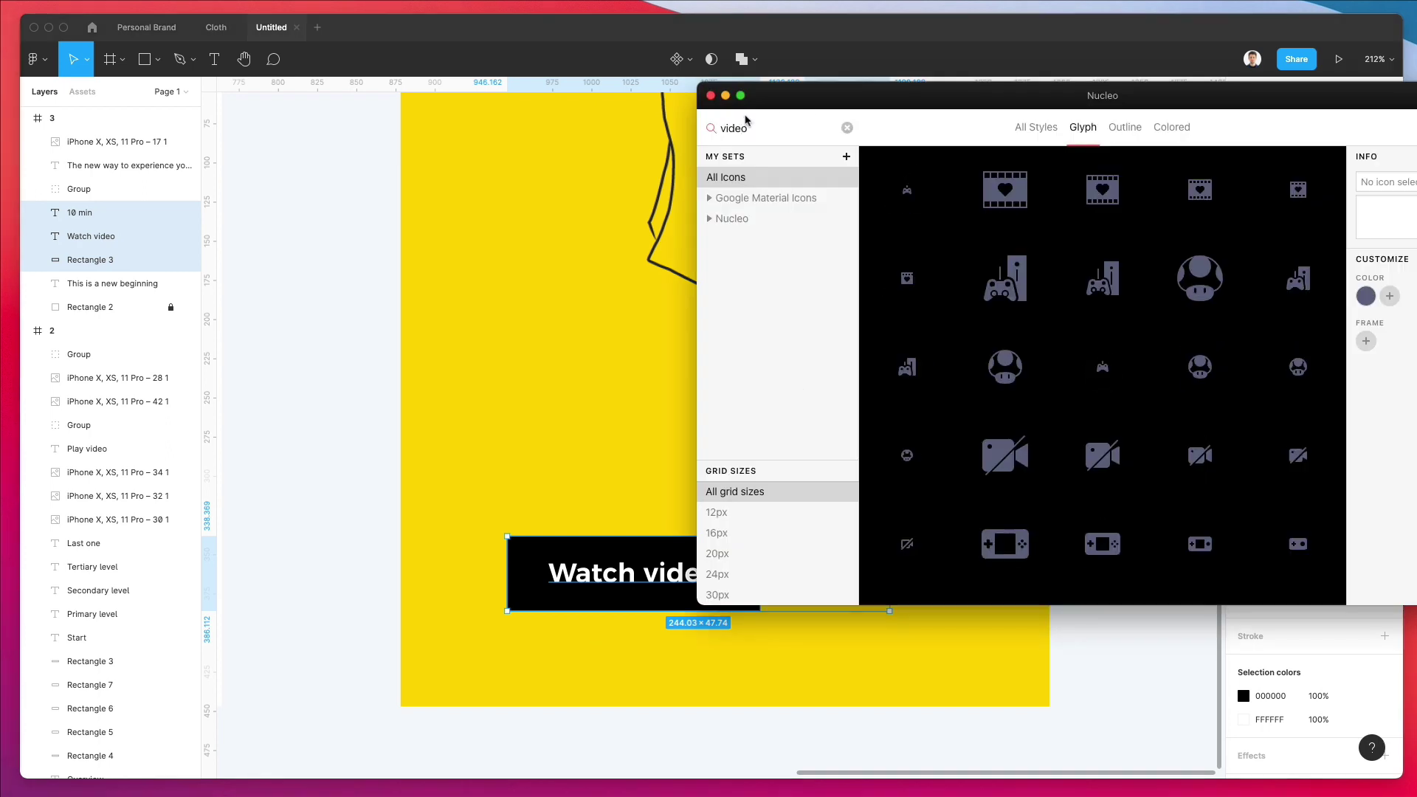
scroll(651, 357, "right", 4)
scroll(651, 357, "down", 2)
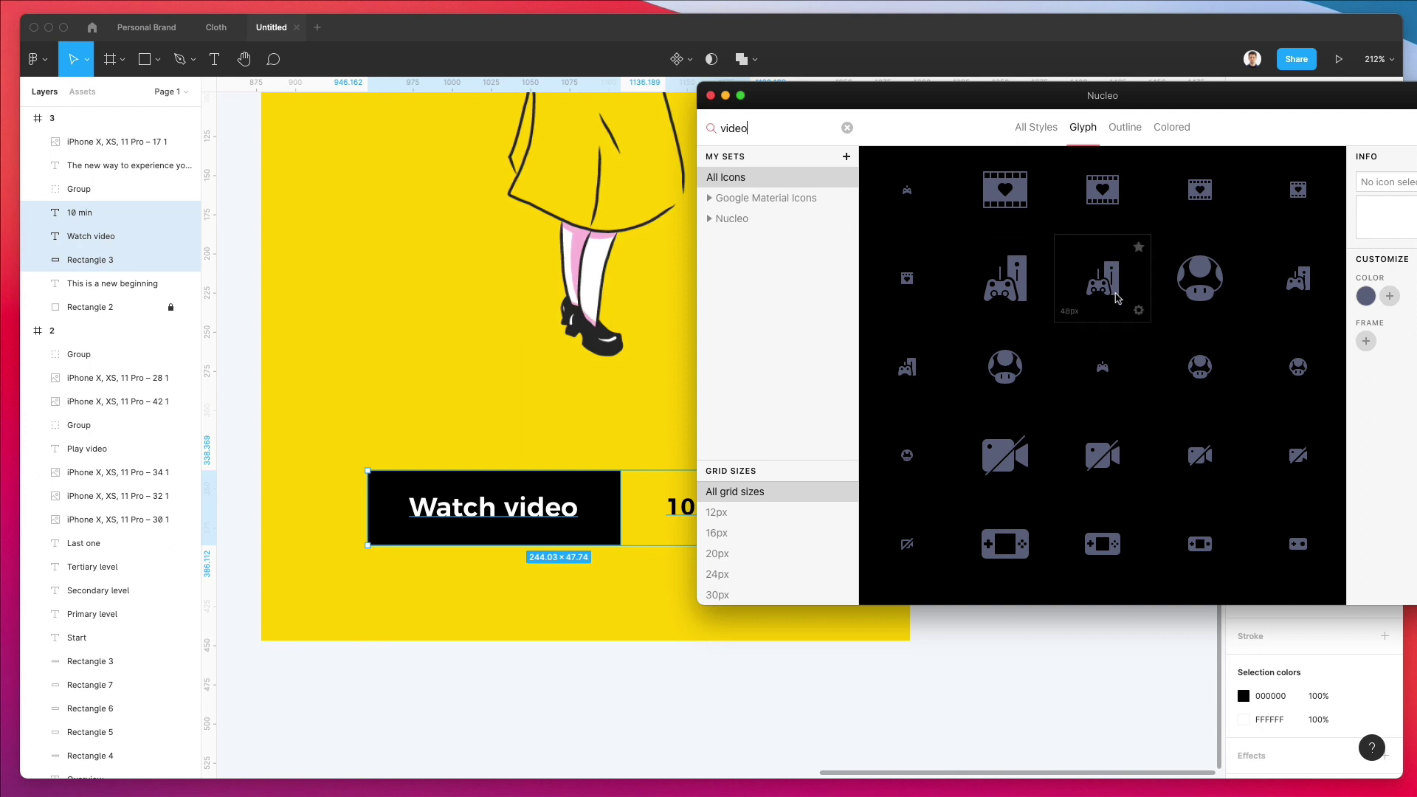
scroll(1117, 298, "down", 10)
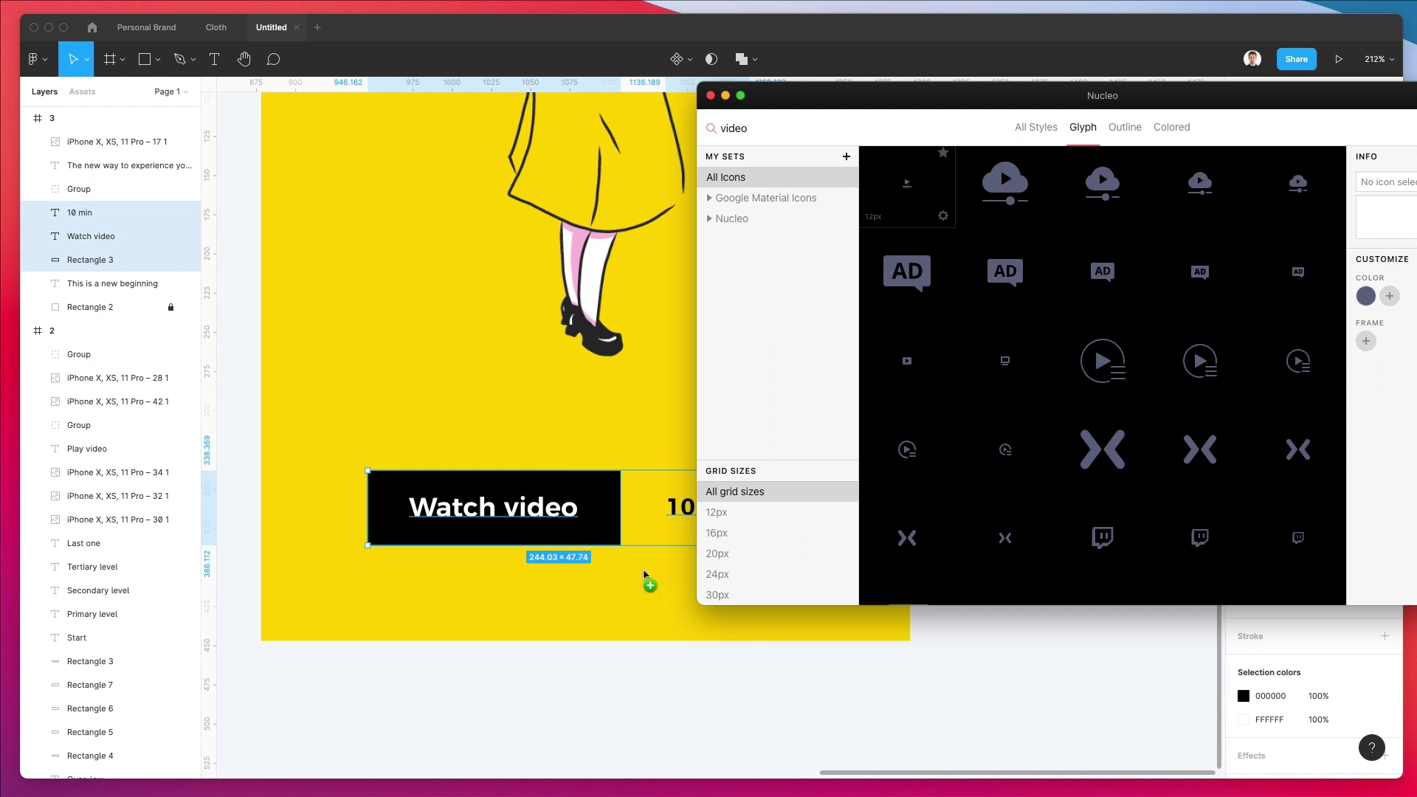
left_click_drag(644, 571, 664, 497)
Ungroup the imported play icon and recolour it black by sampling the Watch video button
key("super+shift+g")
key("i")
left_click(625, 501)
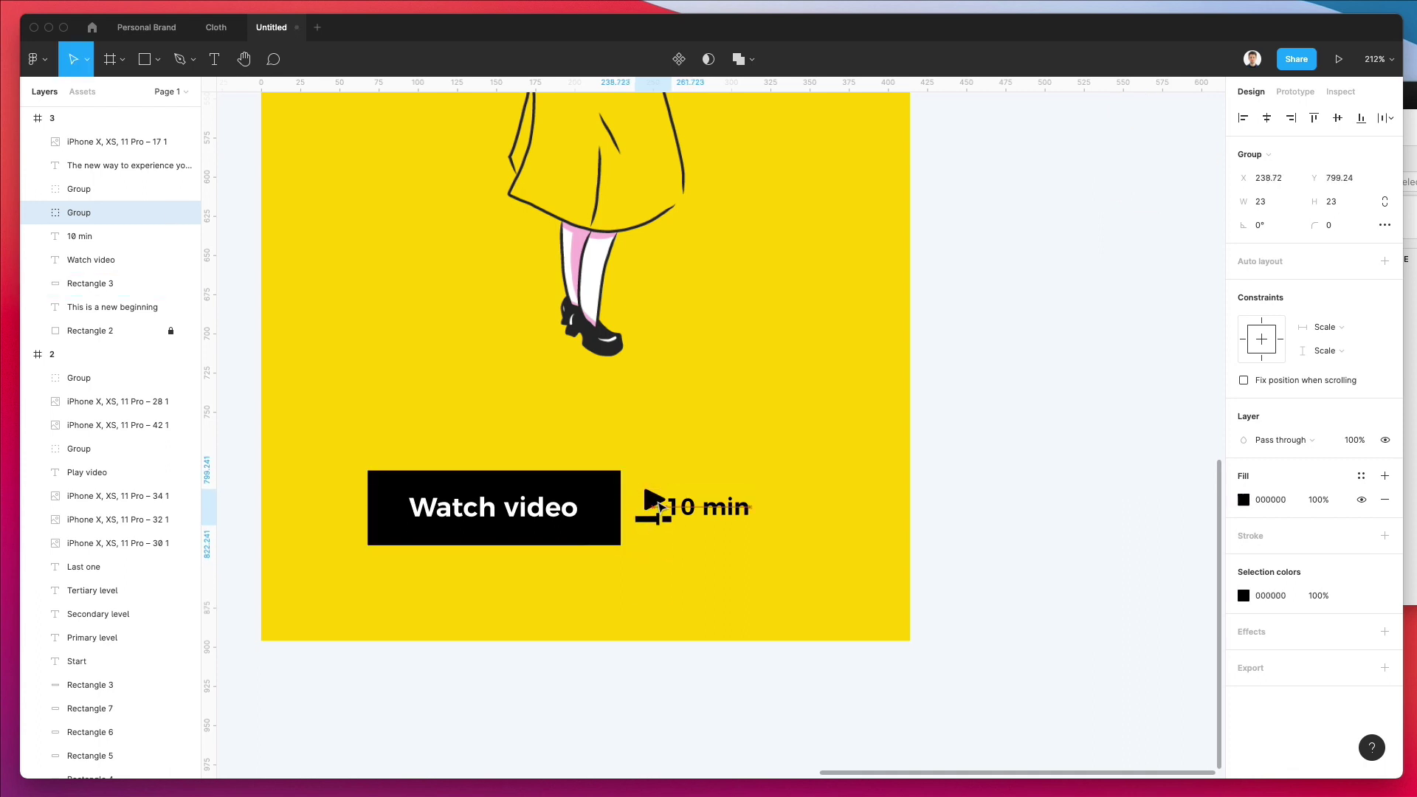
Move the "10 min" label right until it sits about 13 px from the play icon
left_click(710, 507)
key("shift+Right")
key("Right")
key("Right")
key("Right")
key("Right")
key("Right")
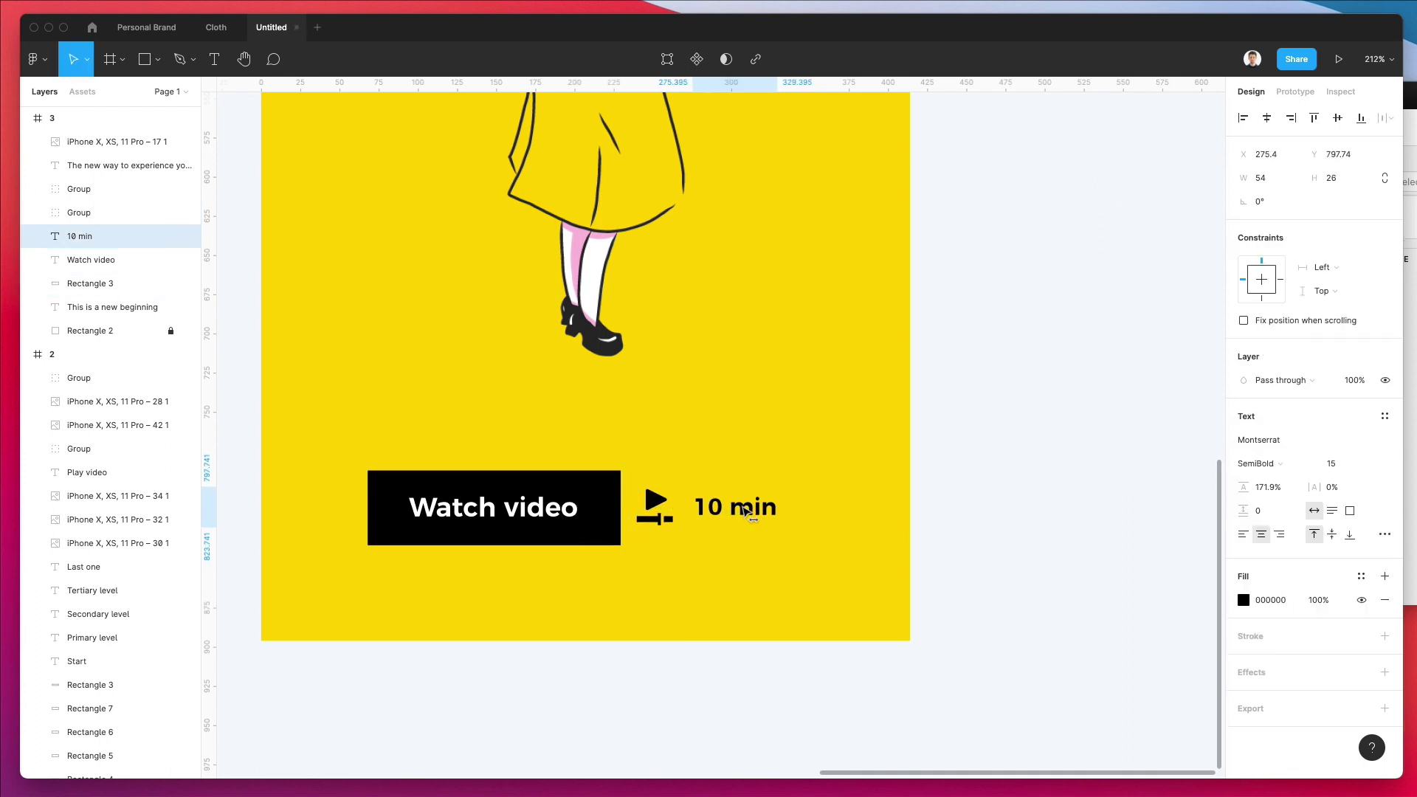
Move the play icon and "10 min" label together about 20 px away from the Watch video button and group them
left_click(651, 502, "shift")
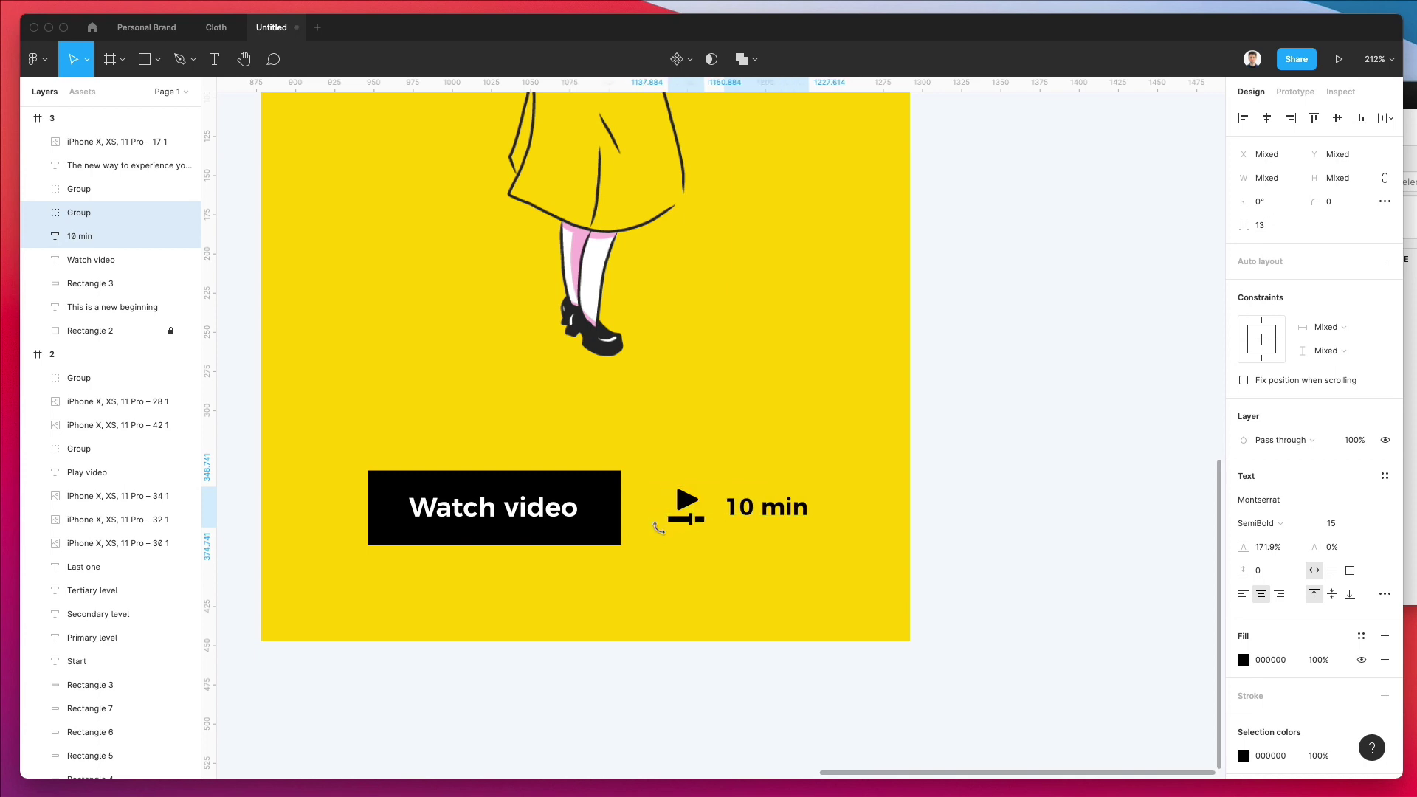
key("super+g")
scroll(659, 528, "up", 2)
scroll(659, 528, "up", 2)
scroll(721, 544, "down", 5)
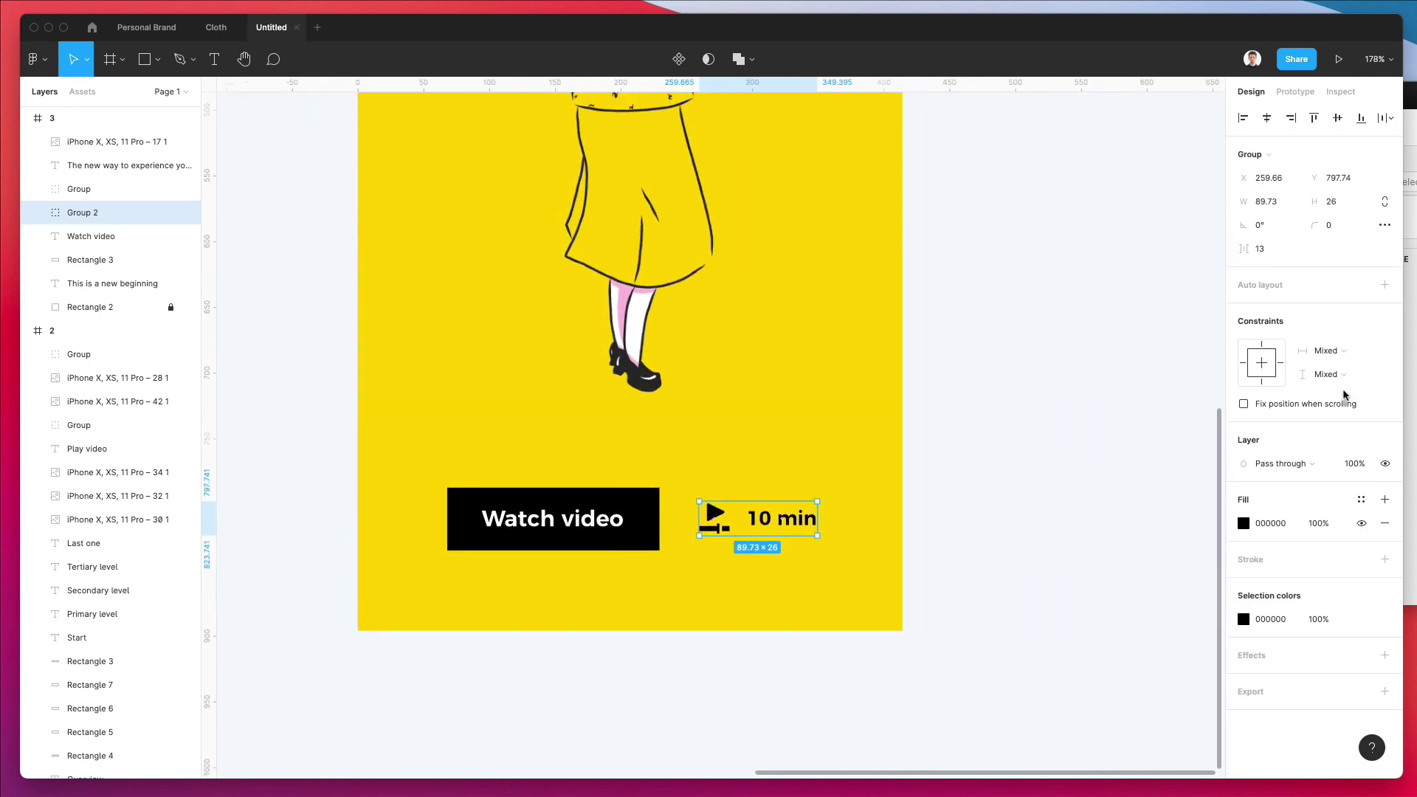
Switch to Nucleo, search for "settings" and place the 48px gear icon with the keyhole beside frame 3's back arrow
key("super+Tab")
type("settings")
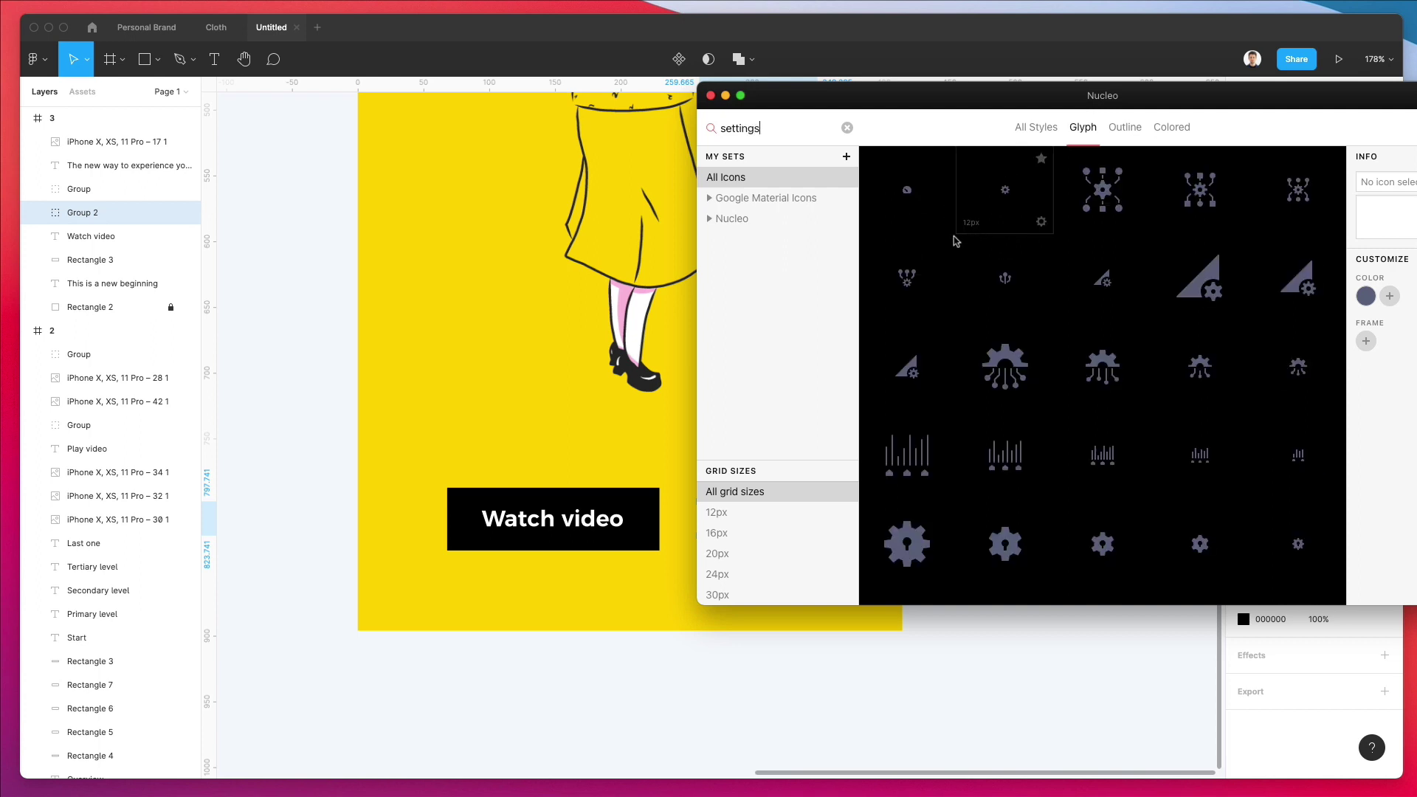
scroll(579, 385, "up", 10)
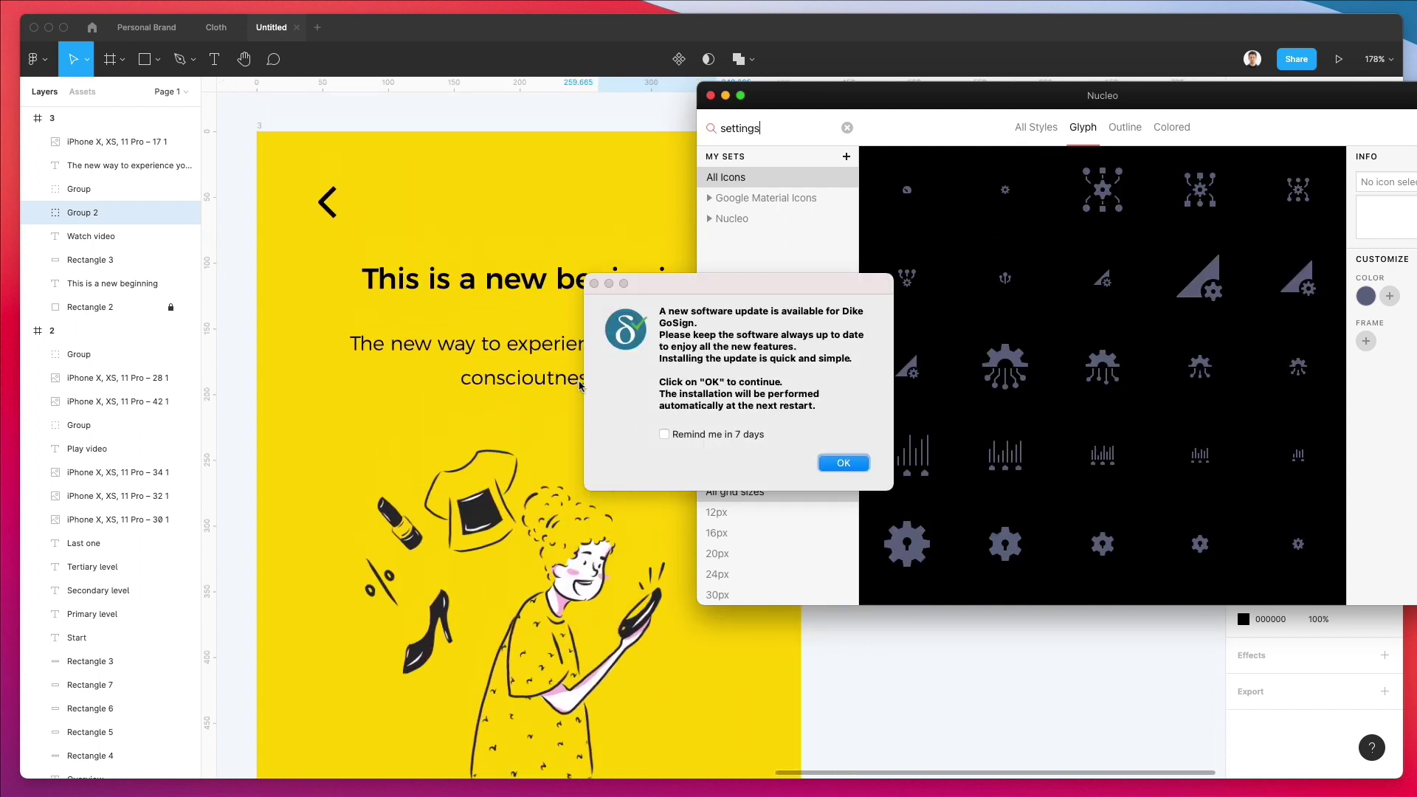
scroll(582, 325, "up", 3)
left_click(594, 284)
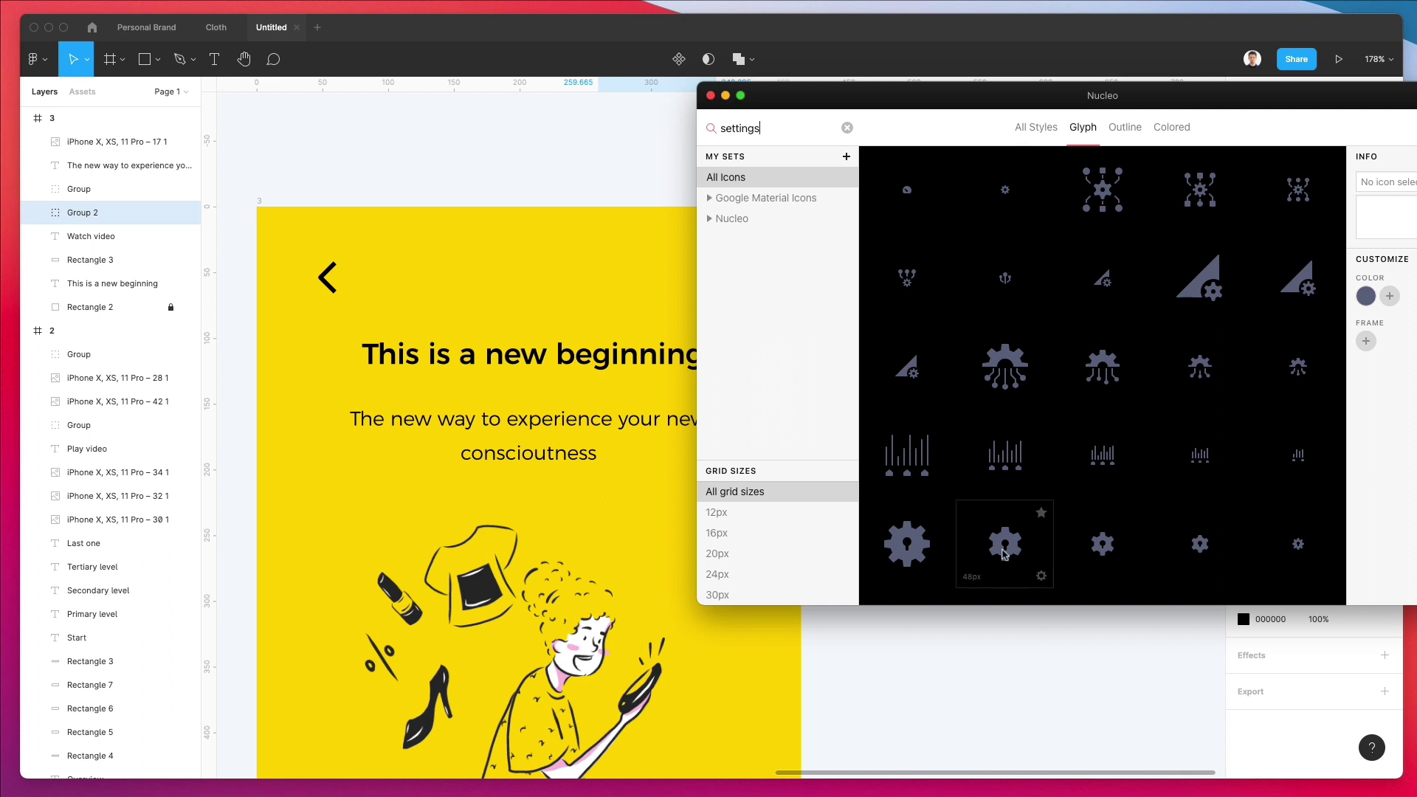
left_click_drag(1004, 553, 419, 259)
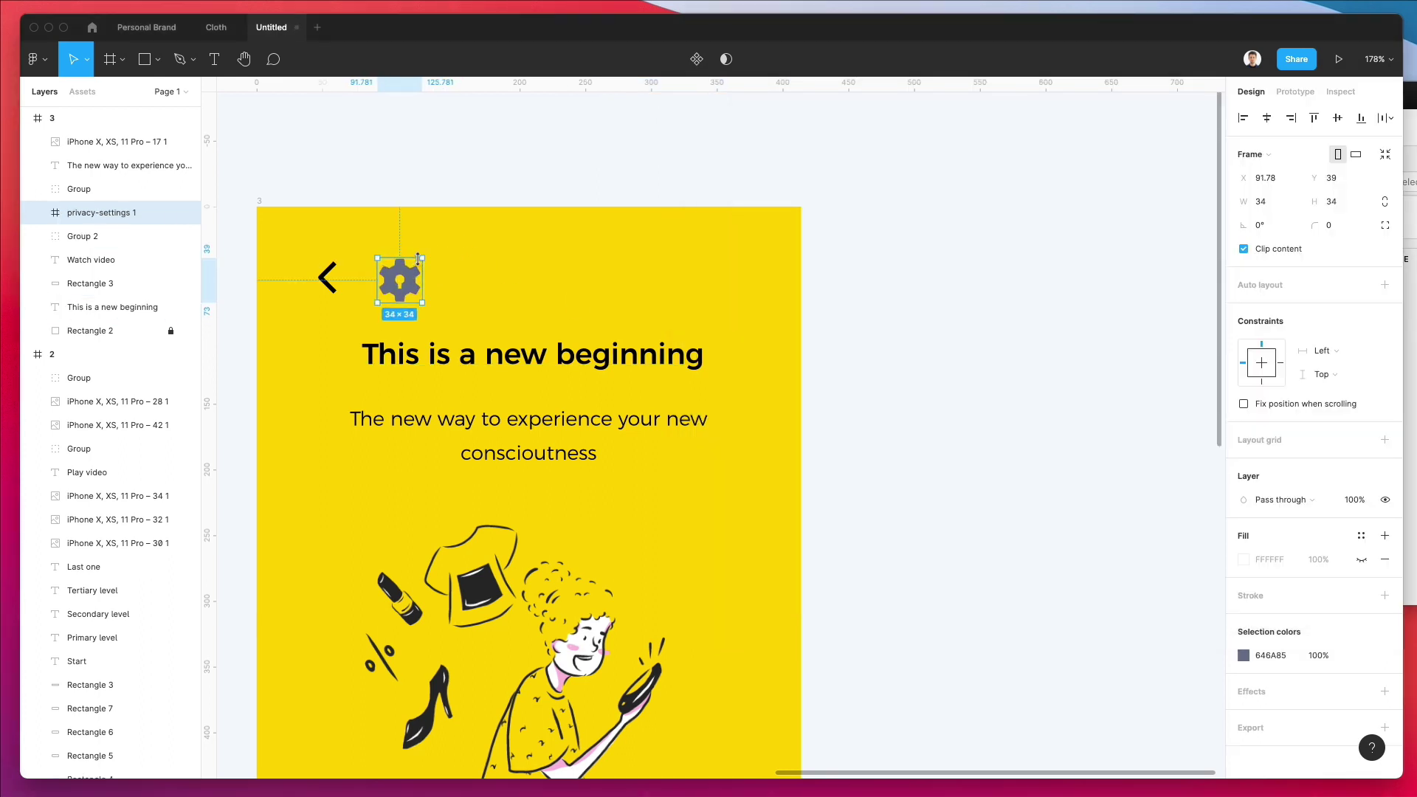
Ungroup the imported gear icon and recolour it black by sampling the back arrow
key("shift+super+g")
key("i")
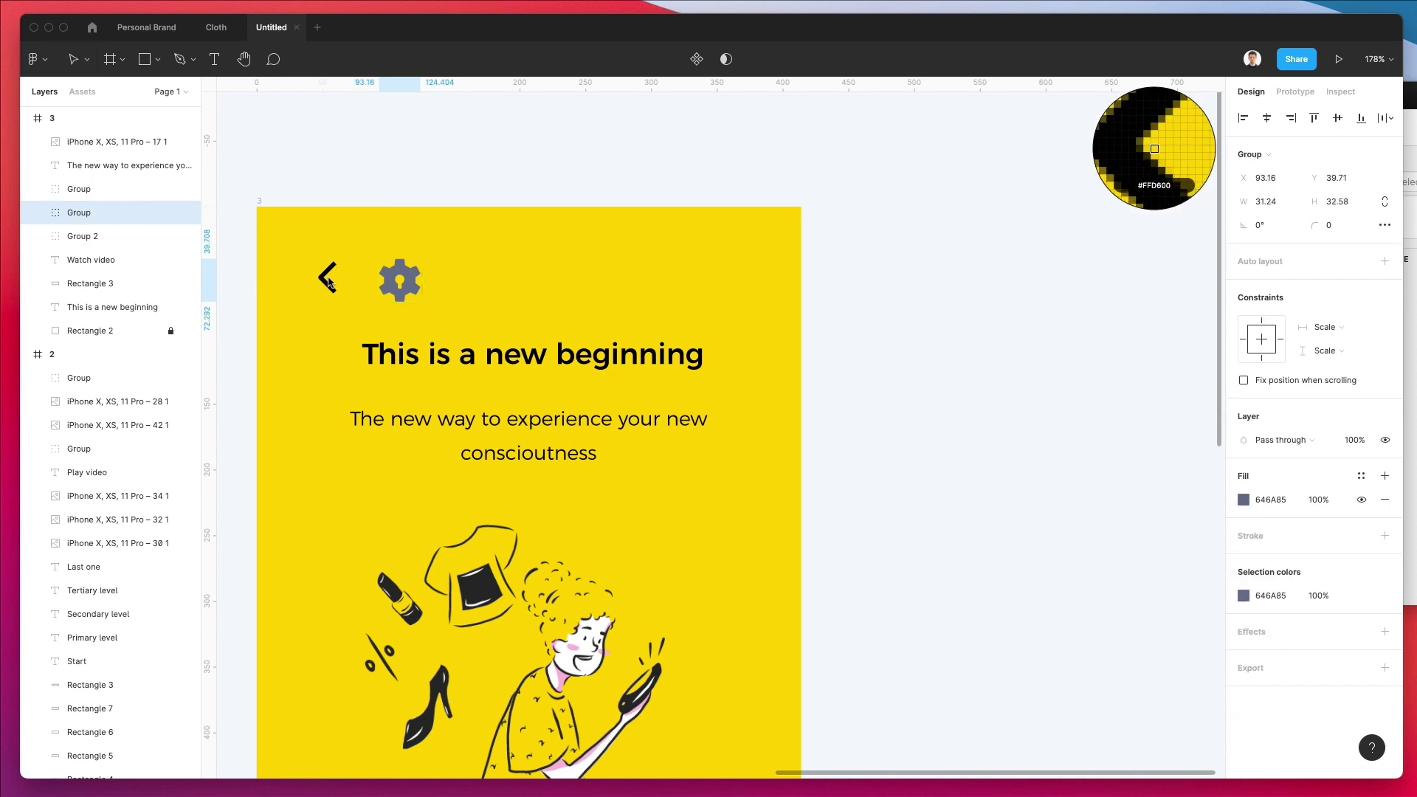
left_click(325, 281)
Scale the gear icon to about 28 × 29 px and place it level with the back arrow, near frame 3's right edge
left_click_drag(408, 281, 716, 273)
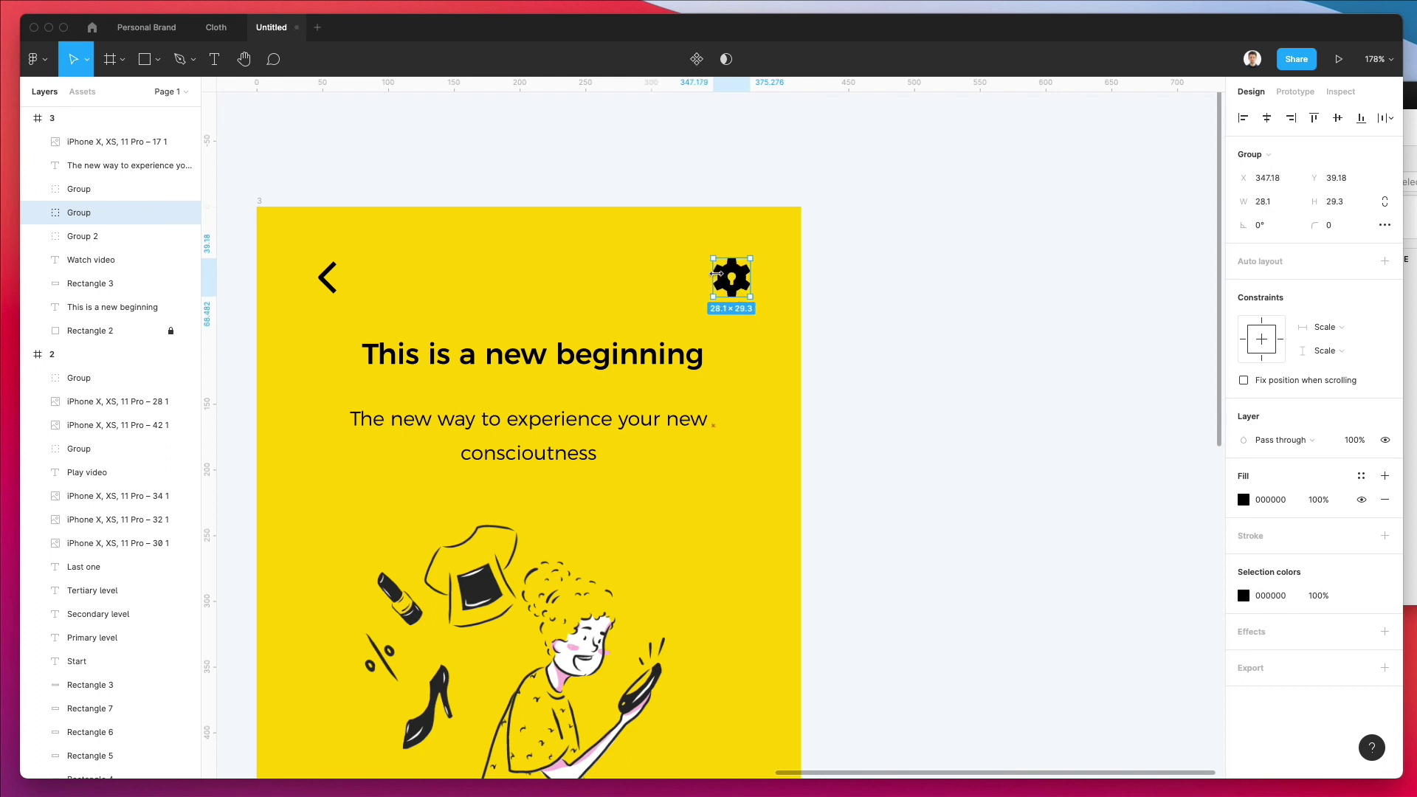
key("Left")
key("Left")
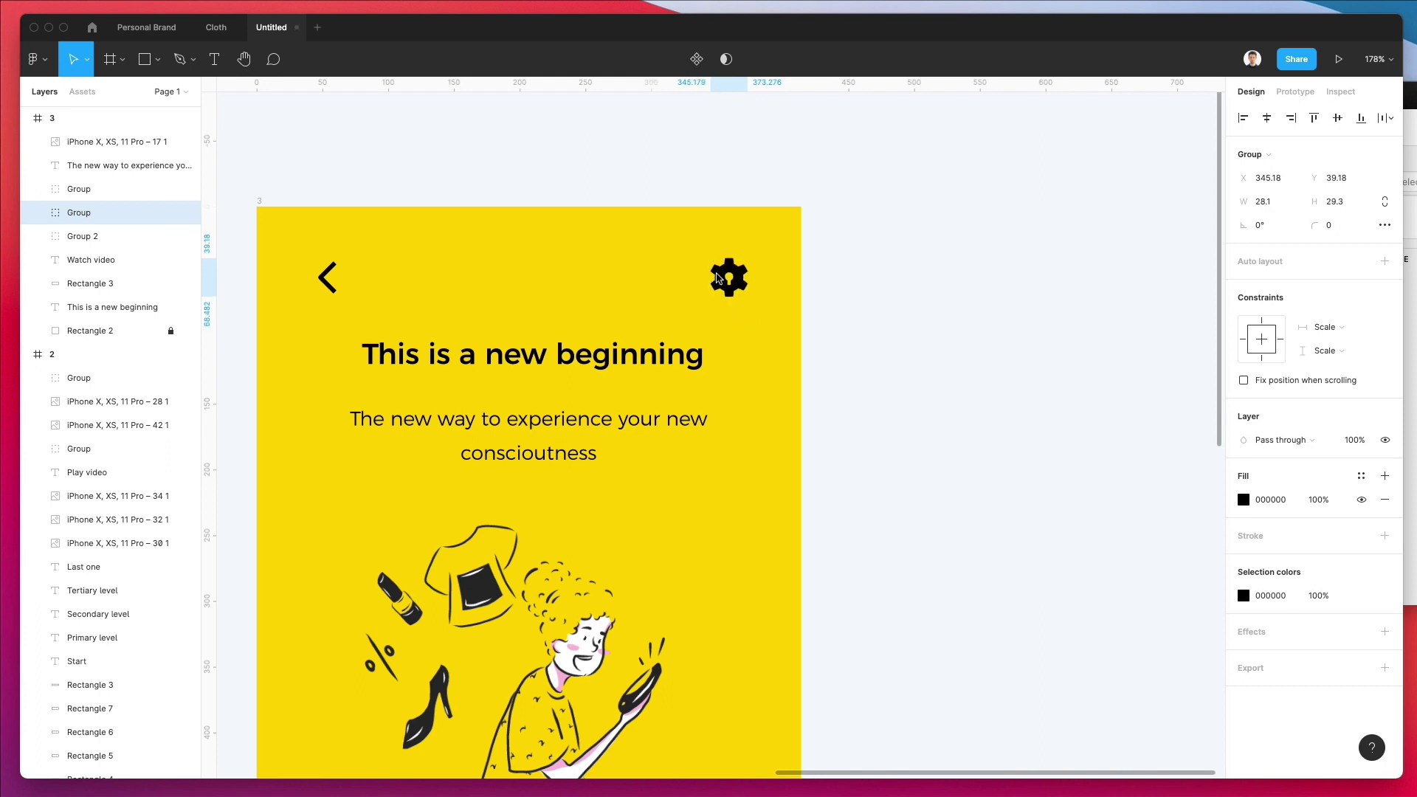
Duplicate frame 3's description below the Watch video button and change the copy's text to "This is a one off video"
scroll(699, 425, "down", 4)
scroll(700, 424, "down", 5)
scroll(699, 424, "down", 3)
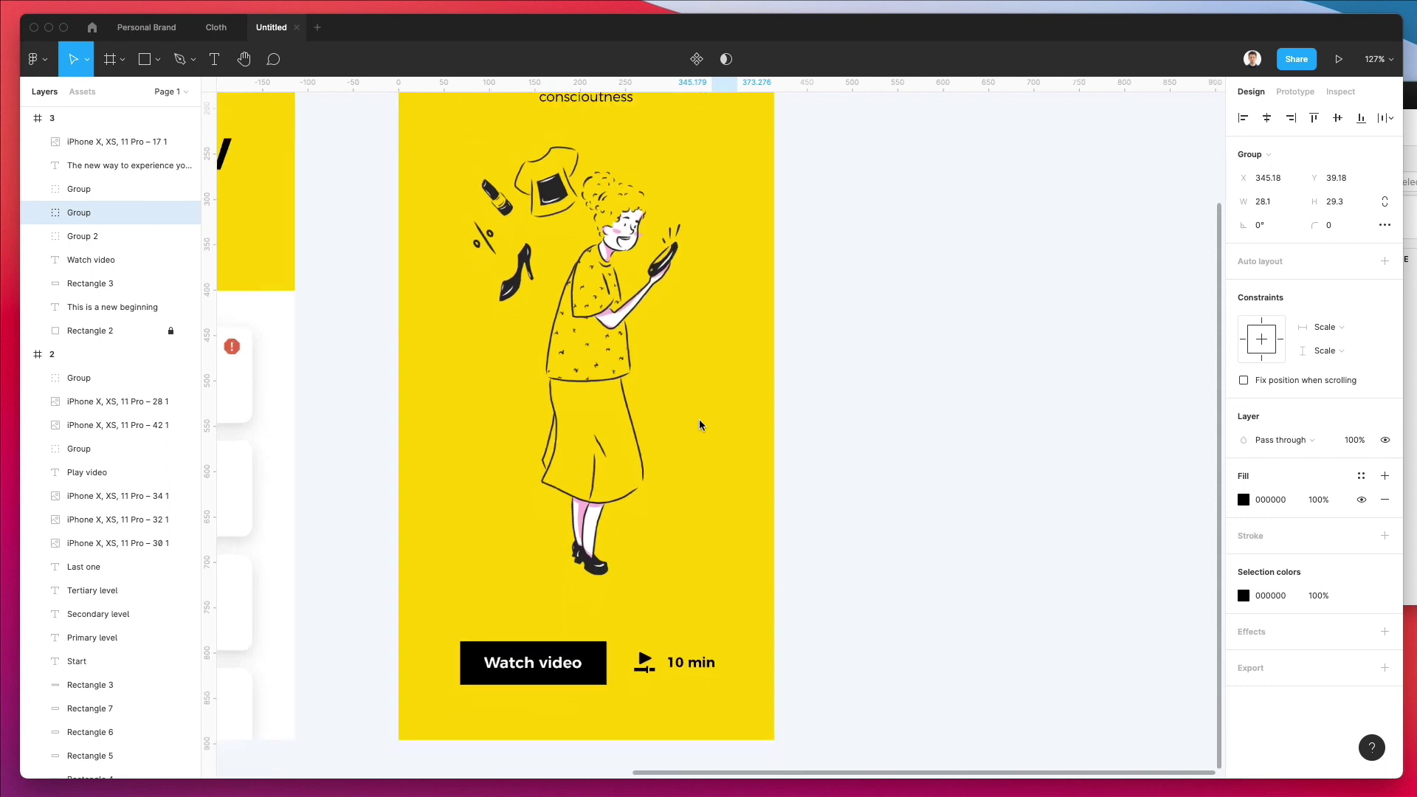
scroll(698, 418, "down", 4)
left_click(699, 418)
scroll(812, 422, "down", 1)
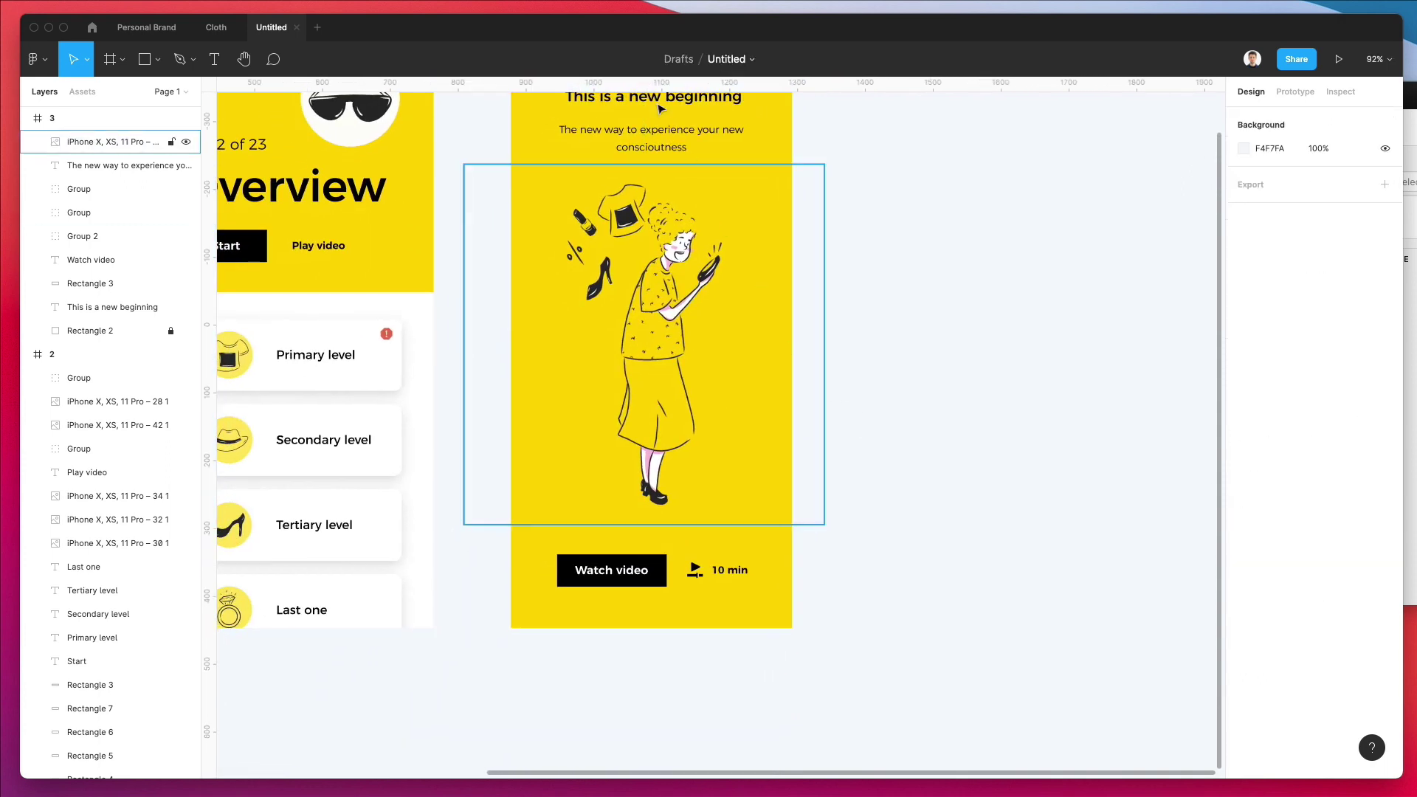
left_click(657, 138)
left_click_drag(663, 137, 684, 609)
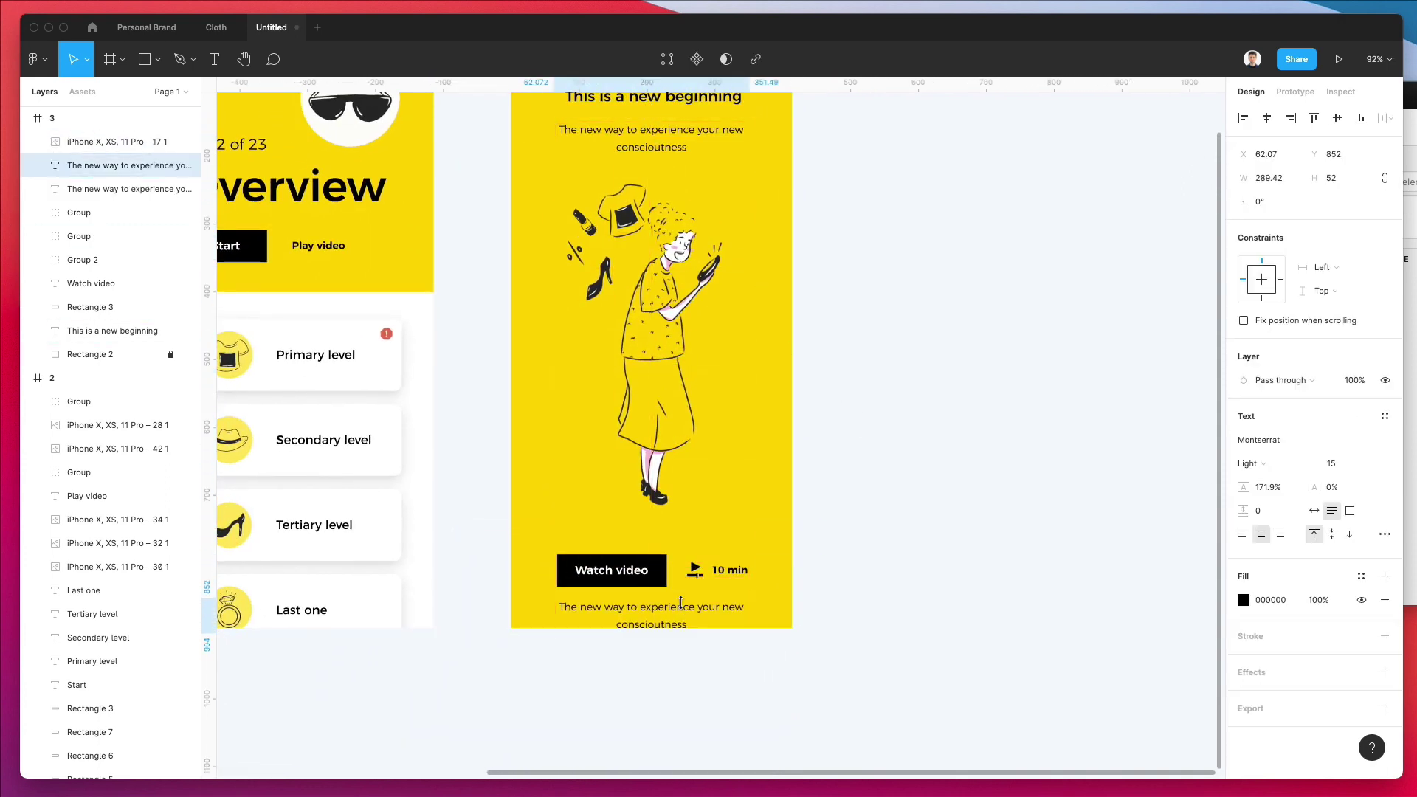
double_click(684, 608)
type("Thi")
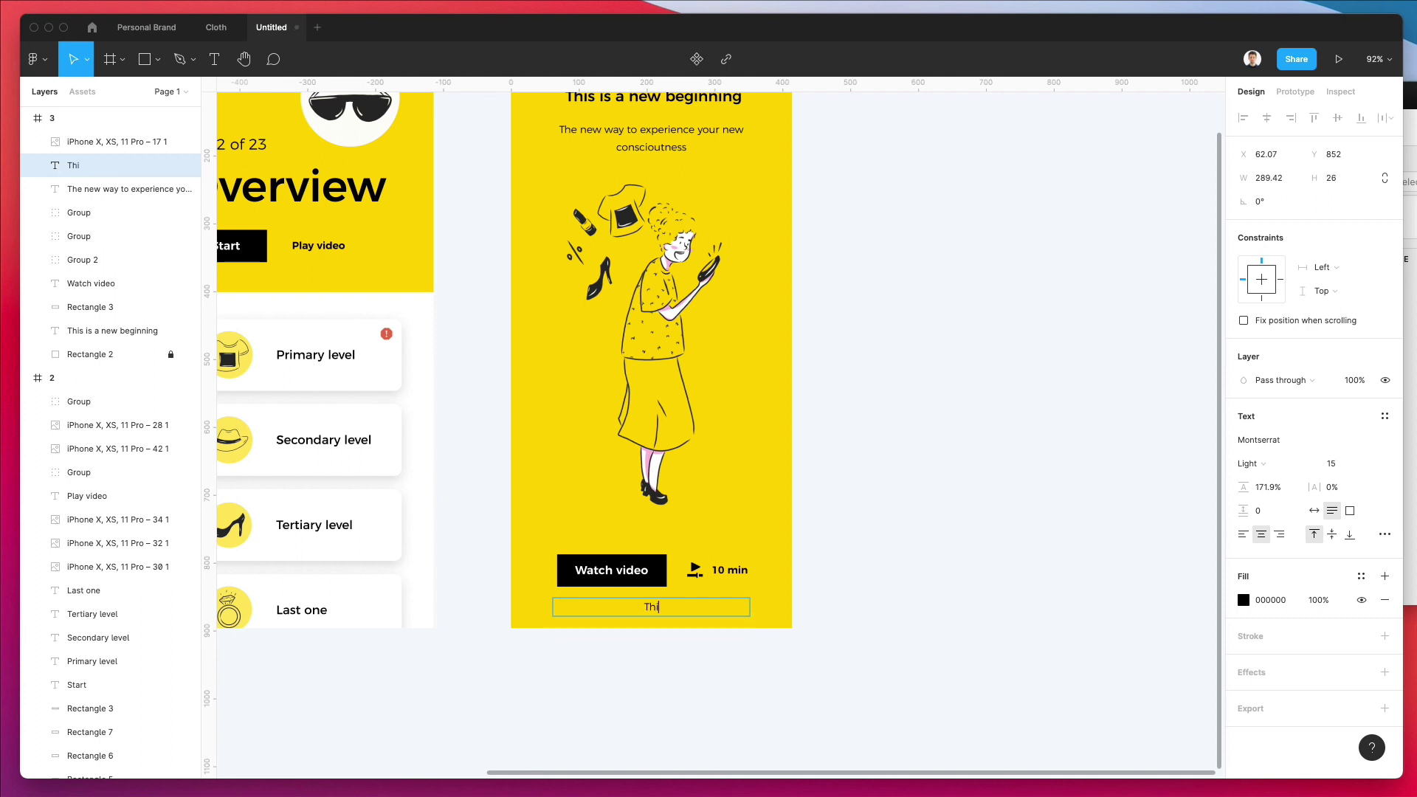
type("s is a one off video")
Set the font size of the "This is a one off video" caption to 12
key("super+a")
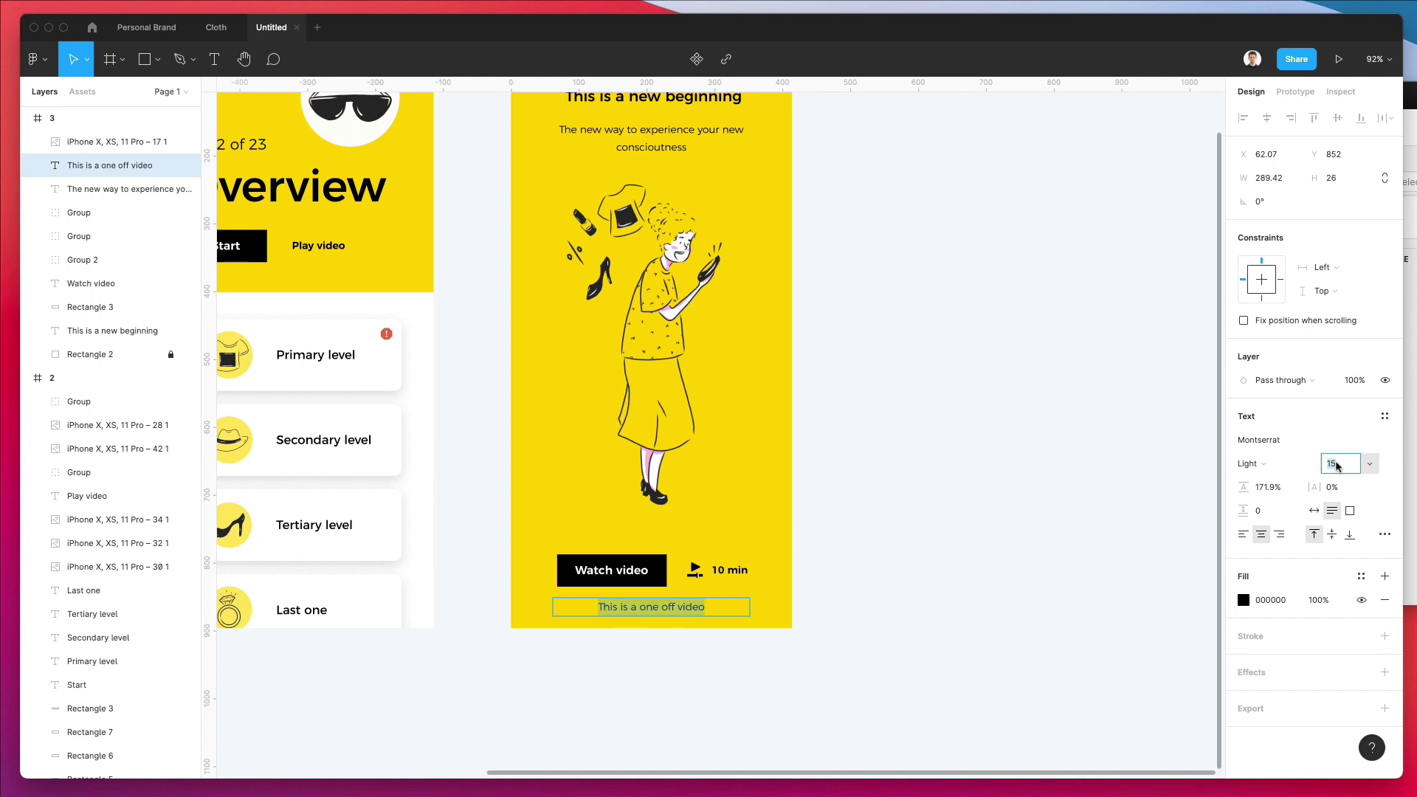
type("13")
key("Return")
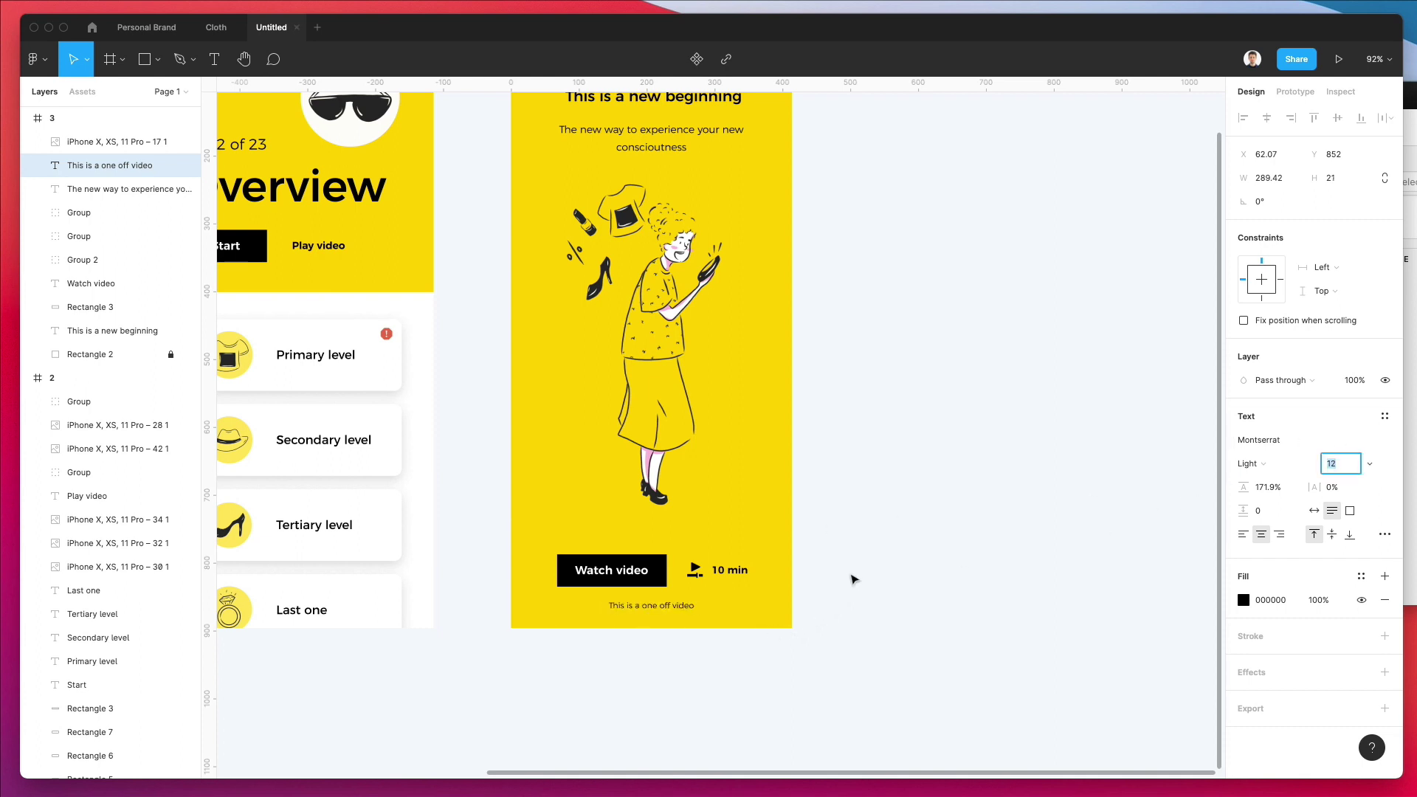
Move the Watch video button, the "10 min" group and the caption up together about 20 px
left_click_drag(849, 579, 572, 624)
key("shift+Up")
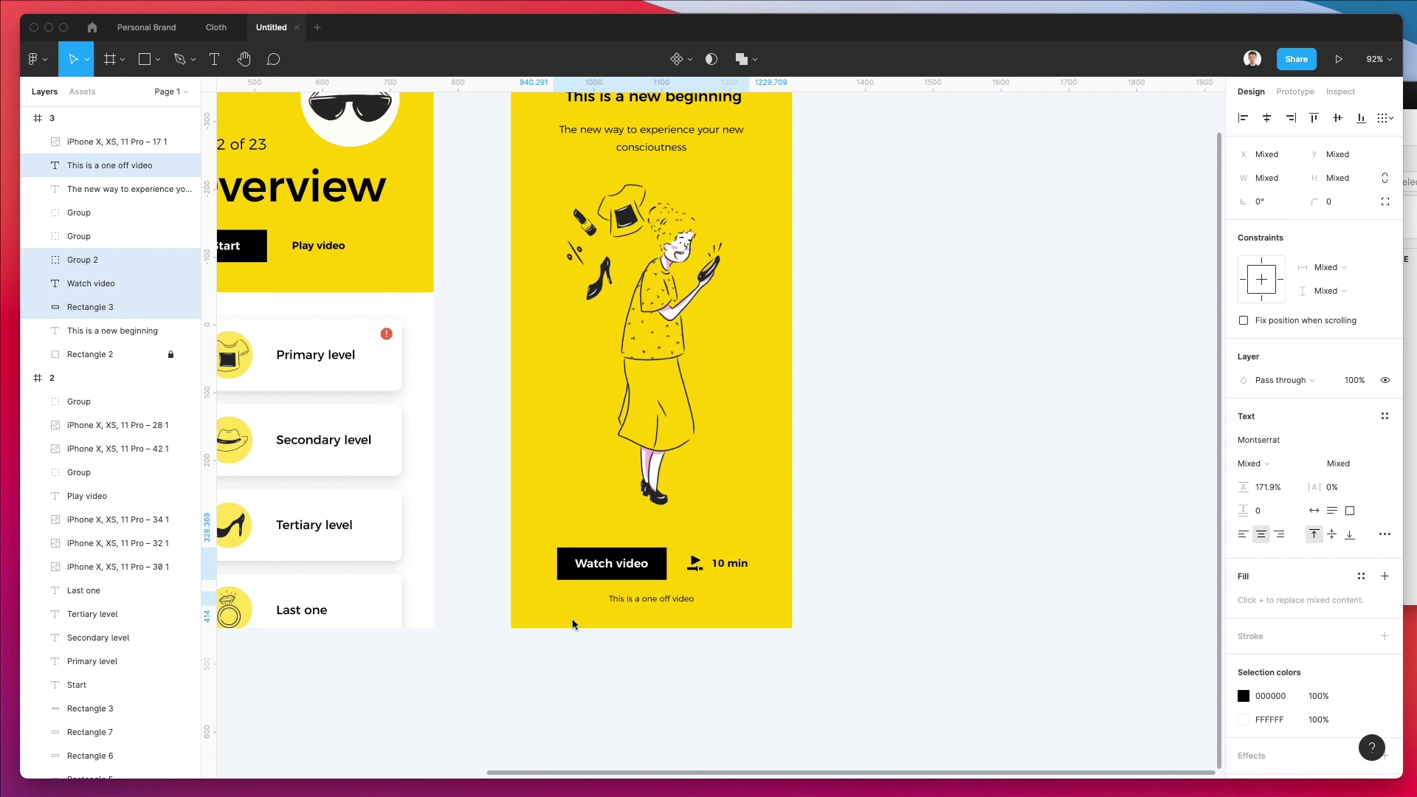
scroll(573, 625, "up", 3)
scroll(664, 554, "down", 3)
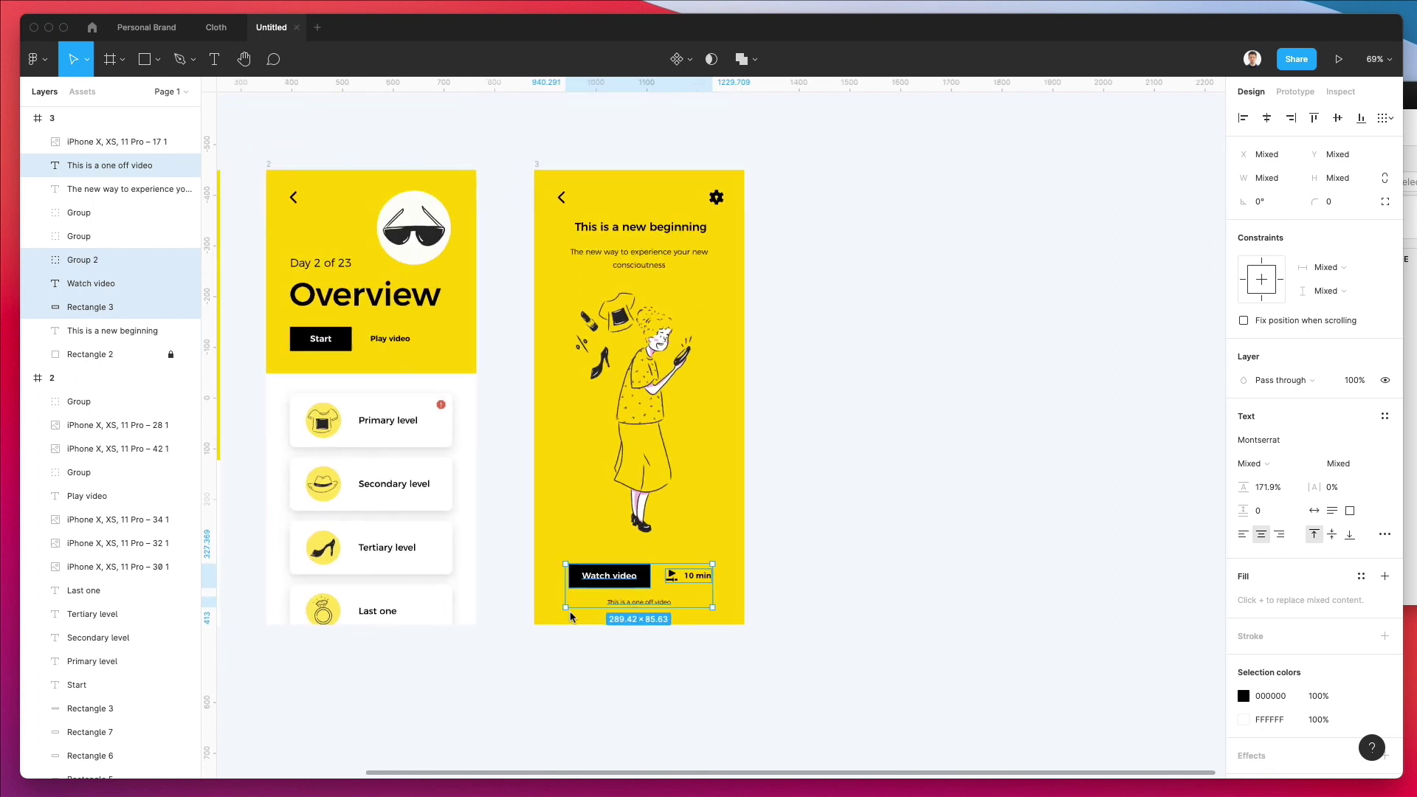
Enlarge frame 3's illustration of the woman to about 562 × 562 px, extending it down towards the Watch video button
scroll(792, 489, "left", 5)
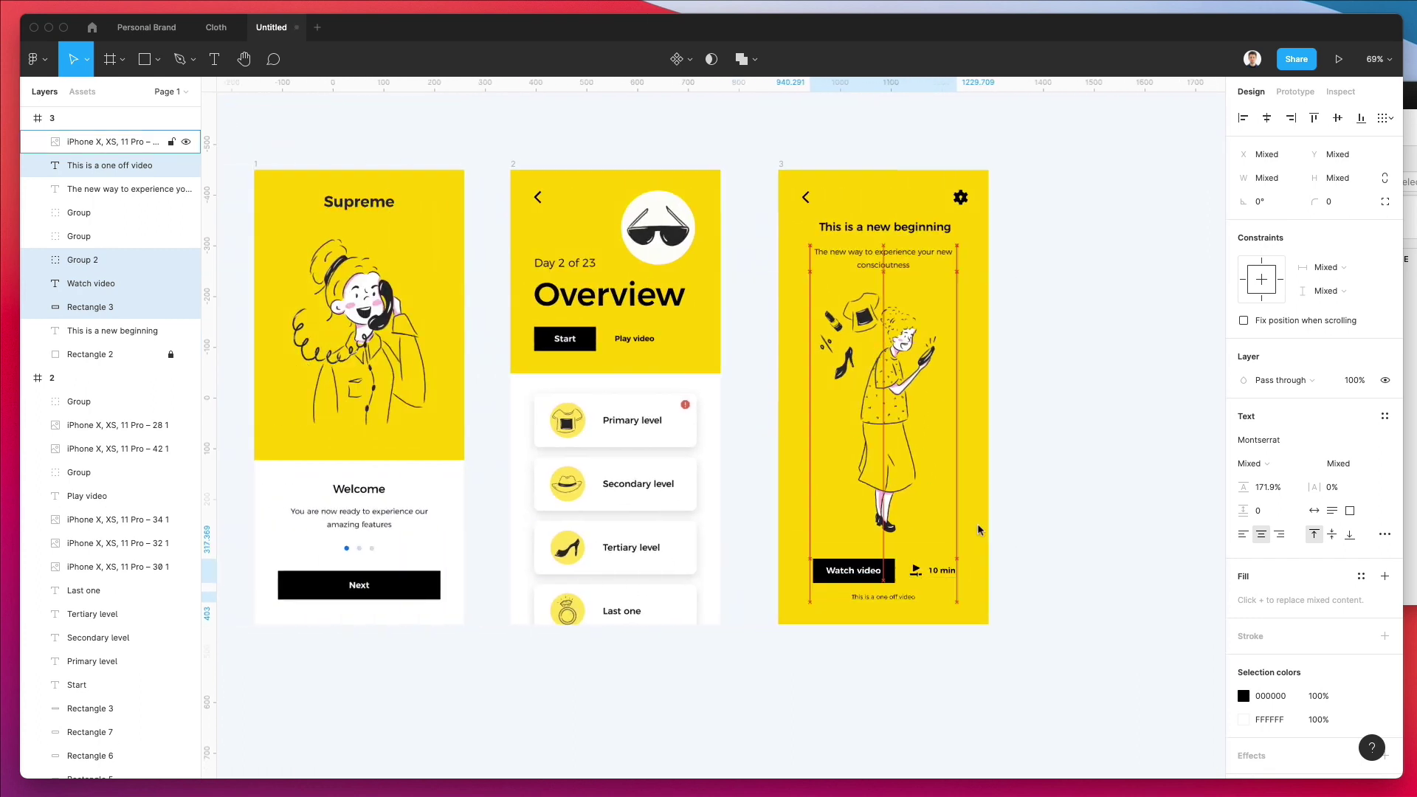
left_click(897, 532)
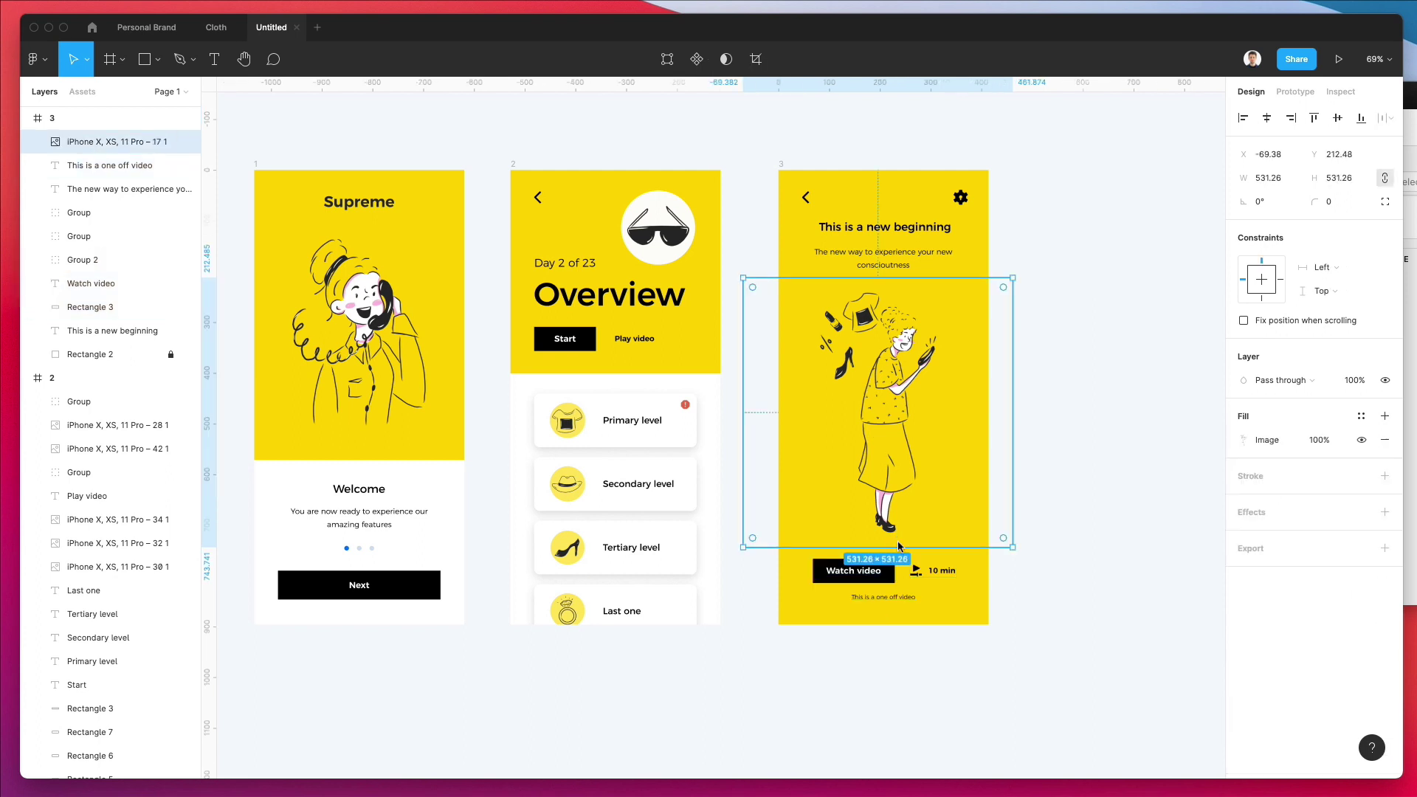
left_click_drag(897, 547, 898, 565)
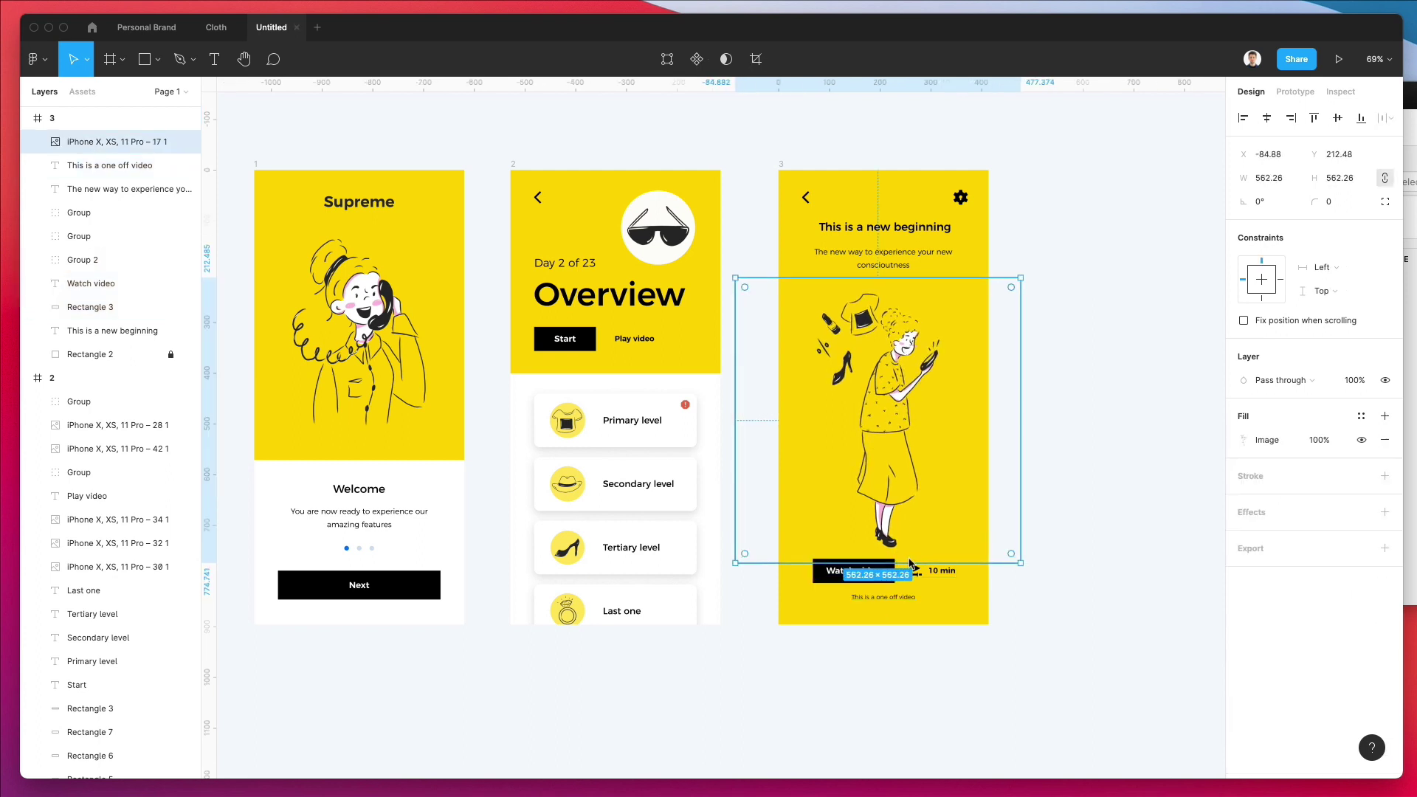
Move the "This is a one off video" caption down 12 px and add an asterisk before its text
left_click(903, 599)
key("shift+Down")
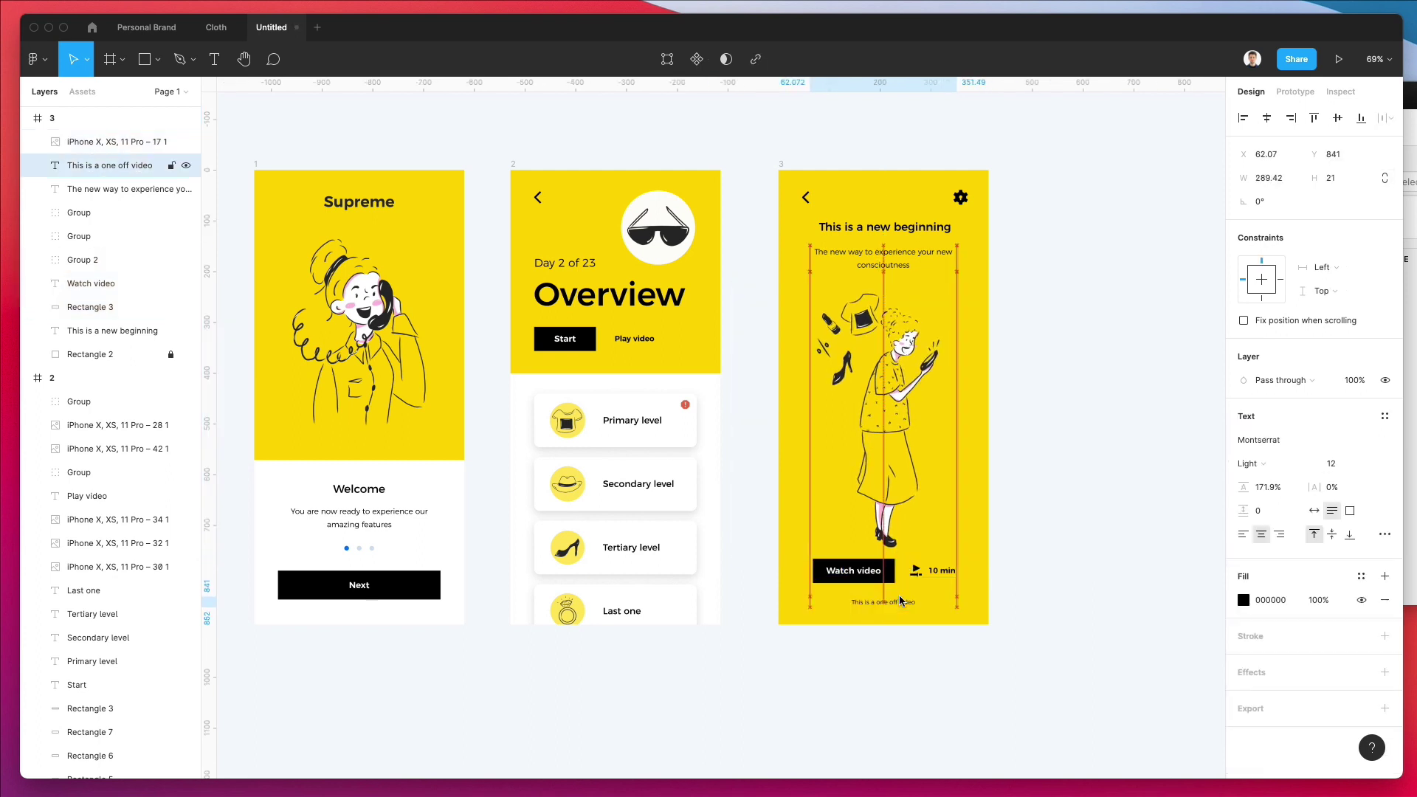
key("Down")
key("Down")
key("Return")
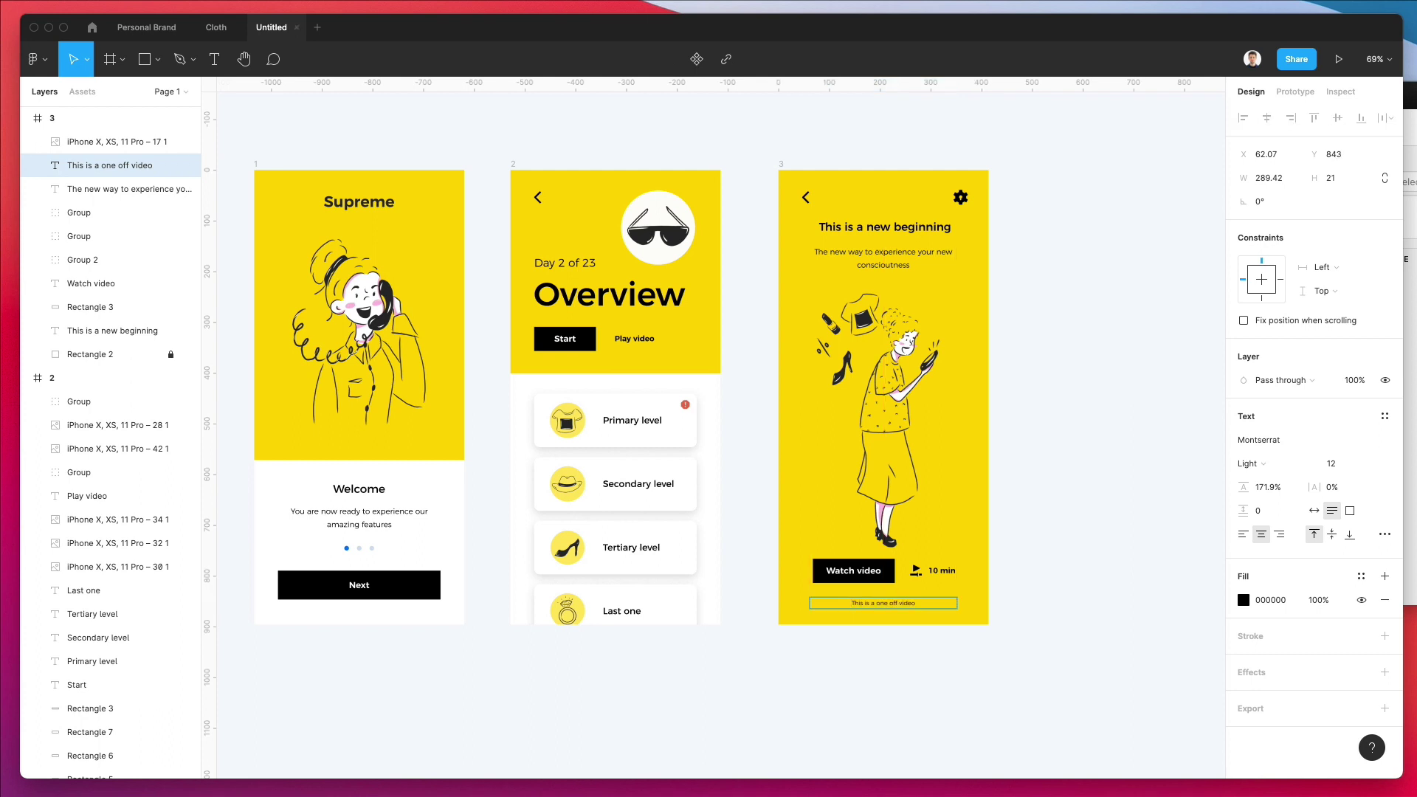
left_click(764, 677)
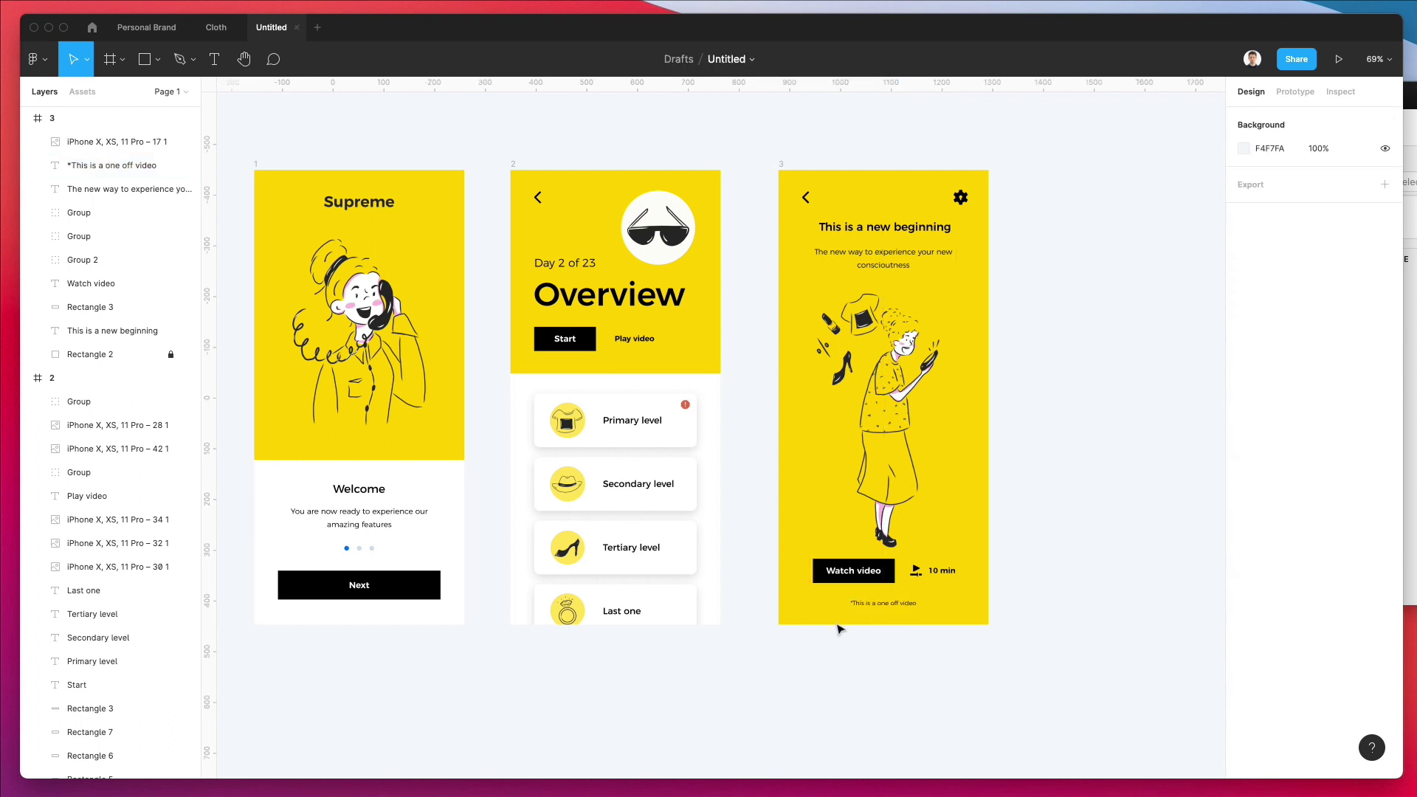
scroll(848, 650, "left", 1)
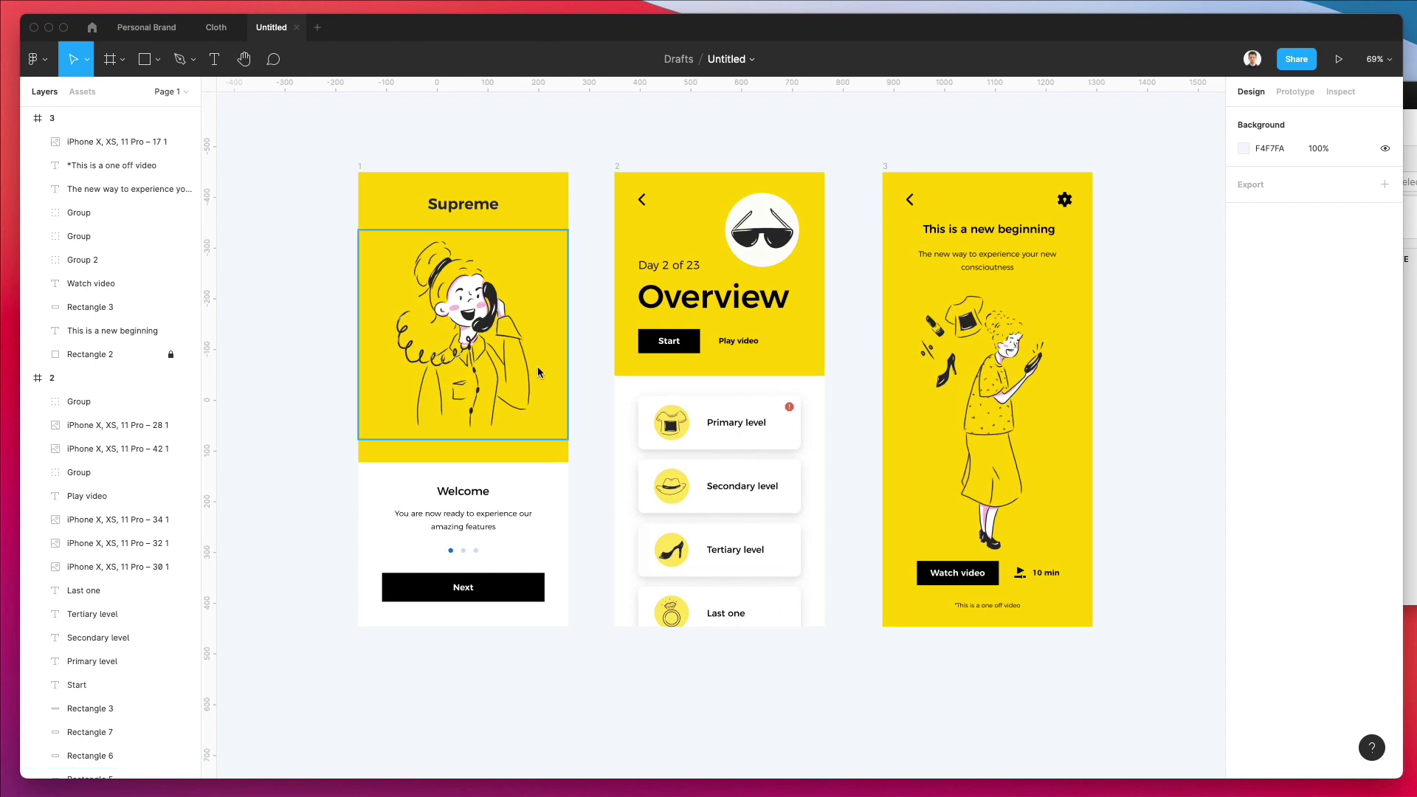
Select all three screen frames and distribute them with equal horizontal spacing
scroll(537, 366, "up", 3)
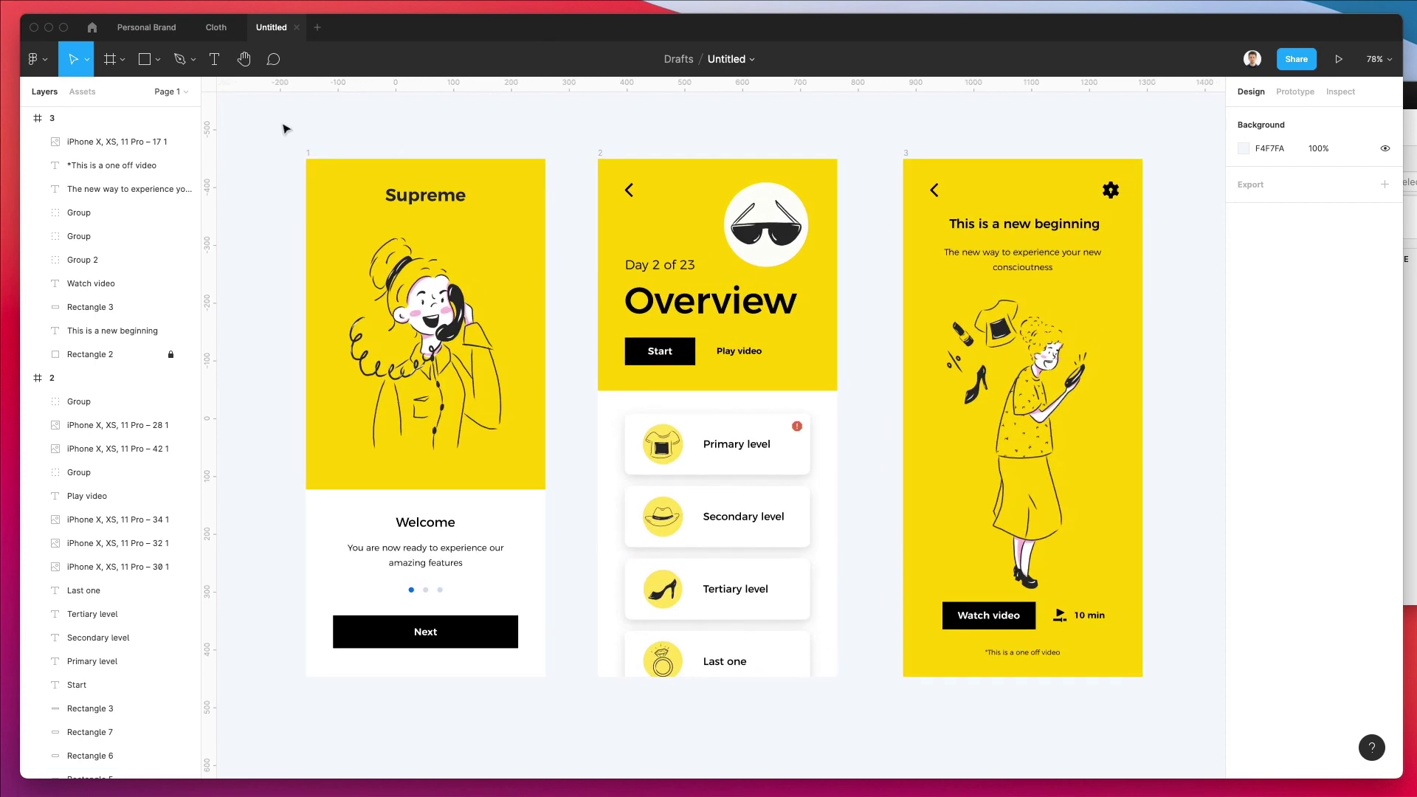
left_click_drag(285, 126, 1083, 730)
scroll(1084, 731, "left", 3)
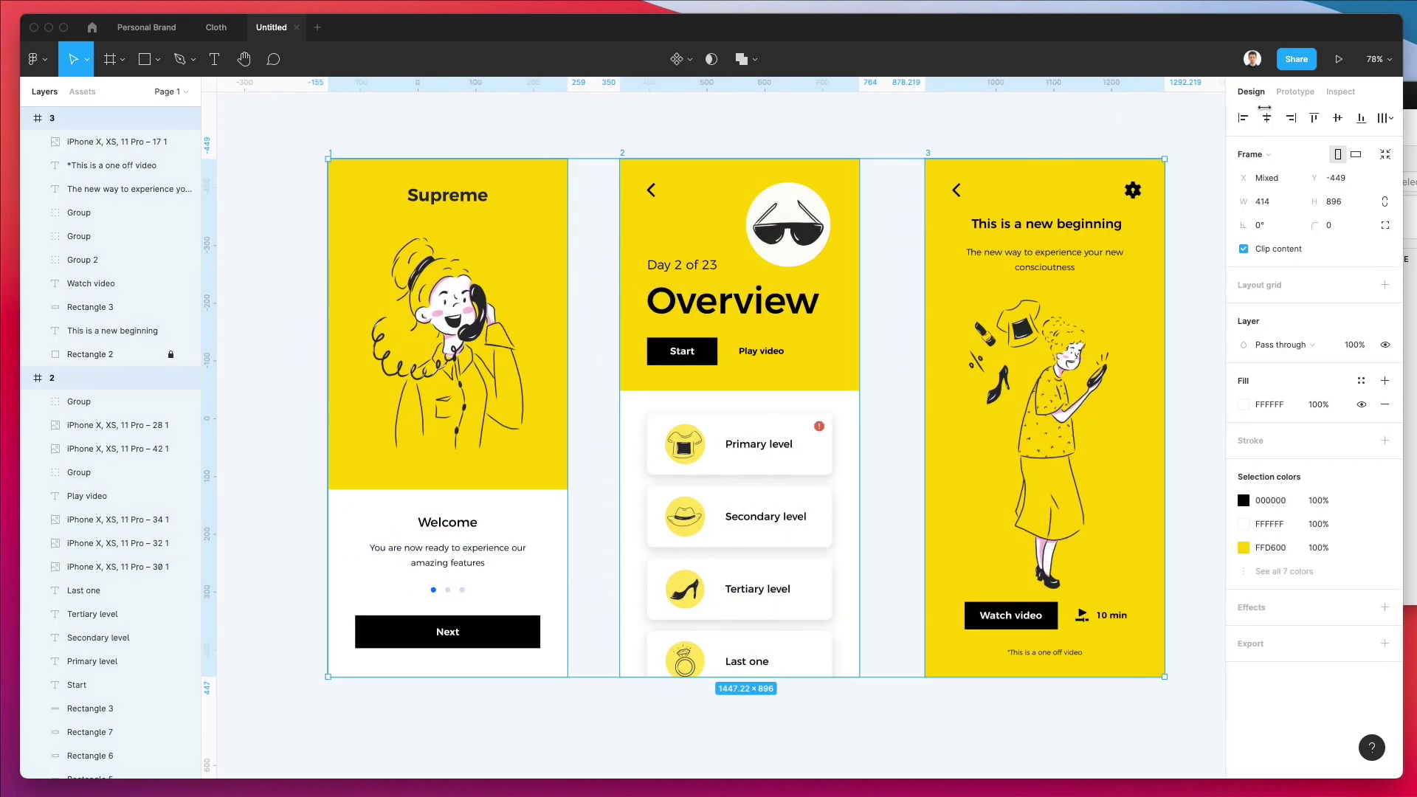
left_click(1390, 118)
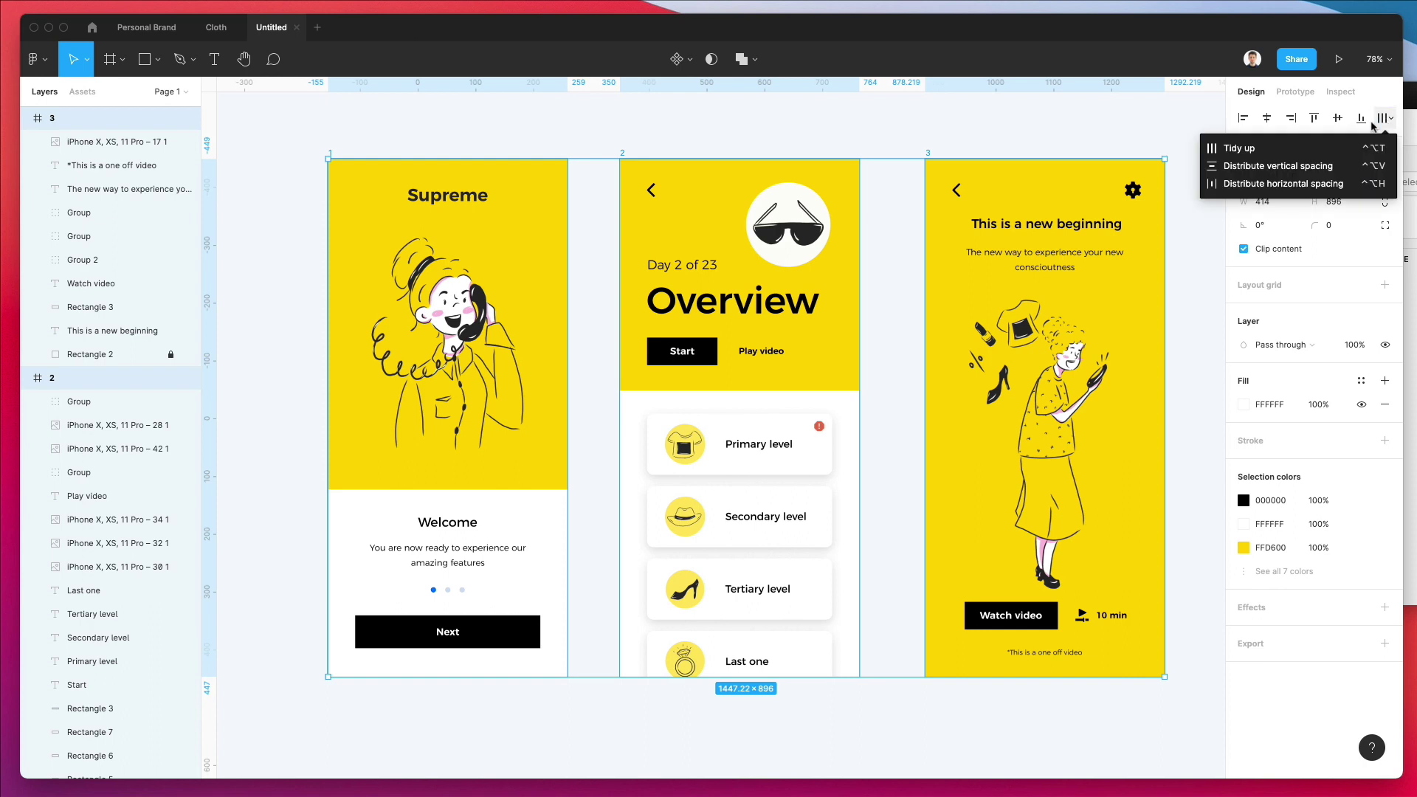
left_click(1270, 184)
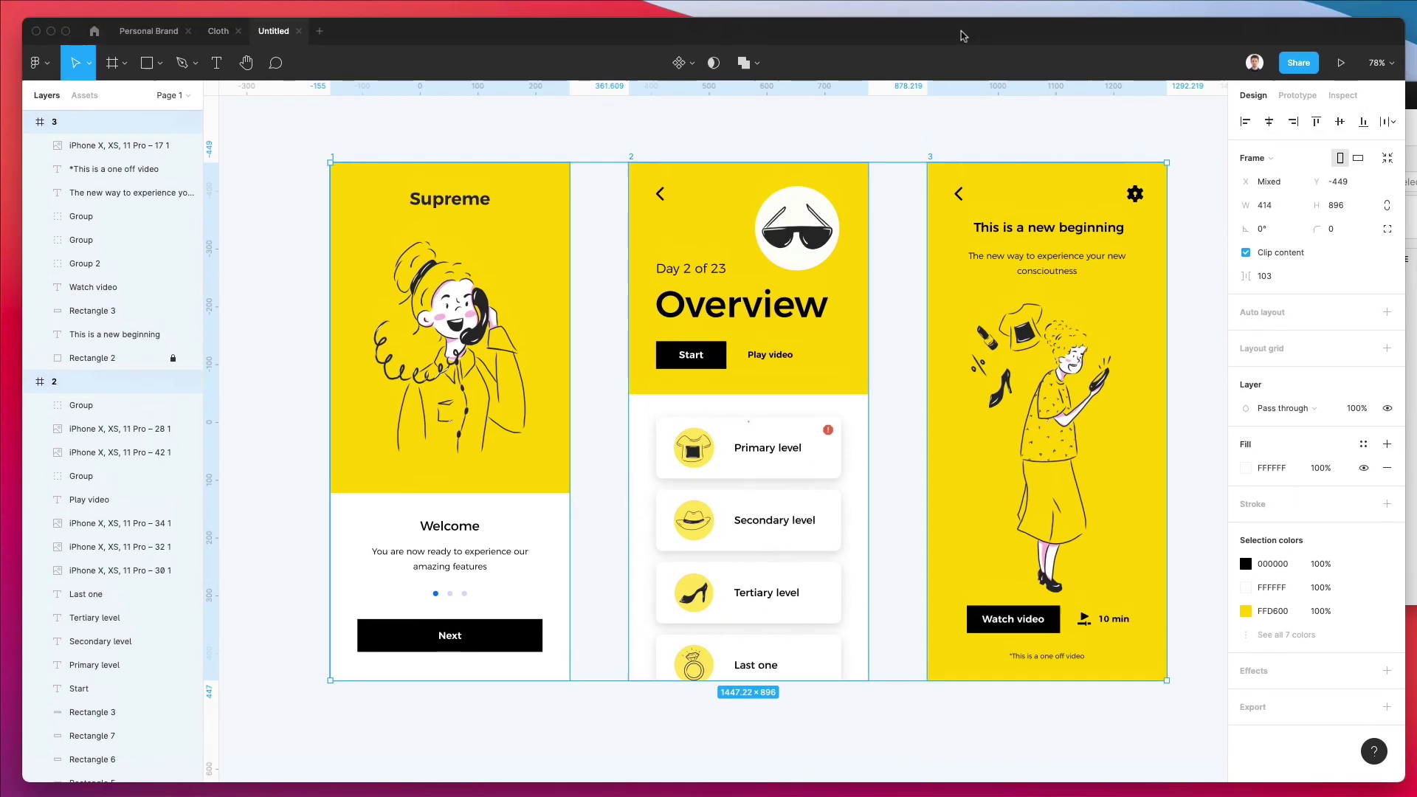
Maximize the window, hide the interface, deselect the frames and review the three finished screens enlarged side by side
double_click(966, 34)
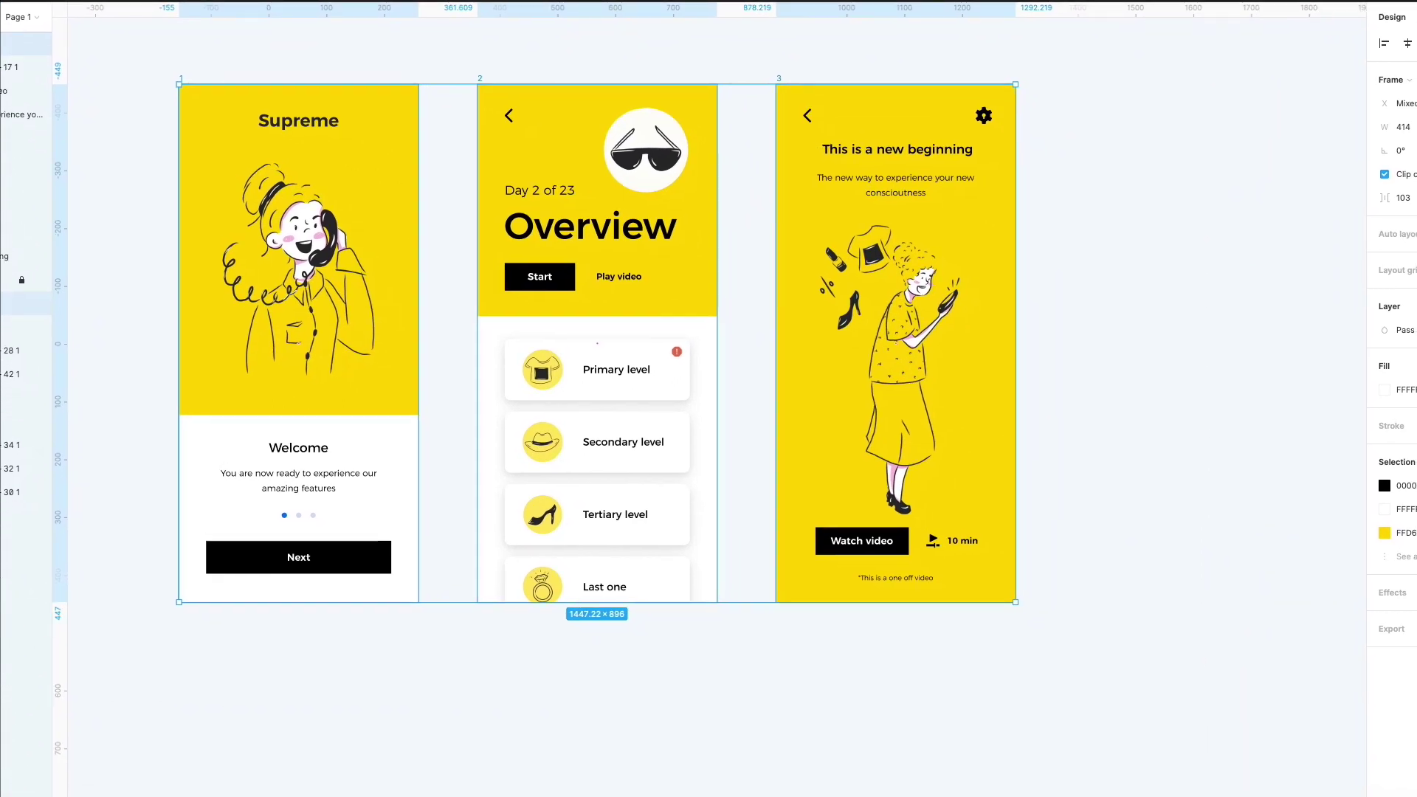
key("ctrl+backslash")
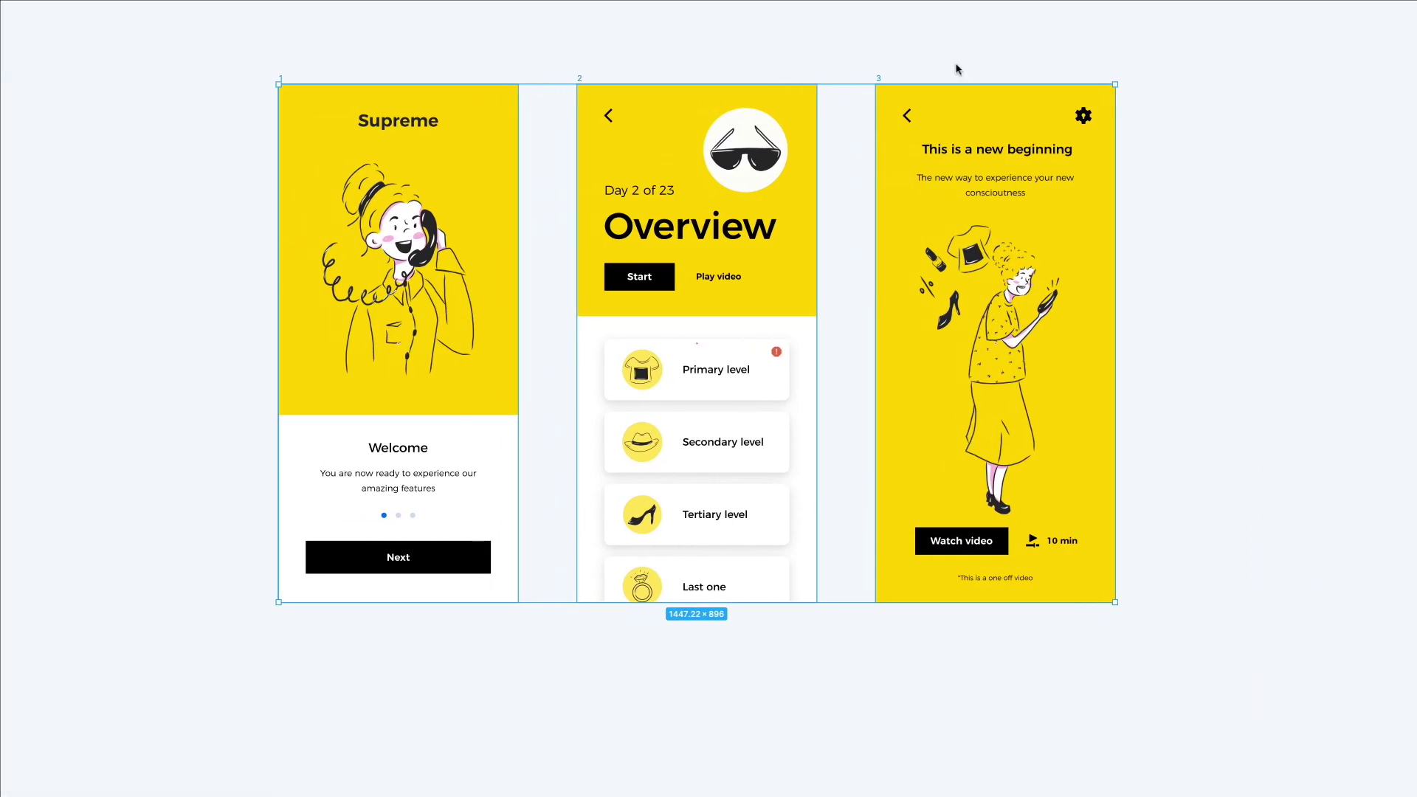
key("shift+1")
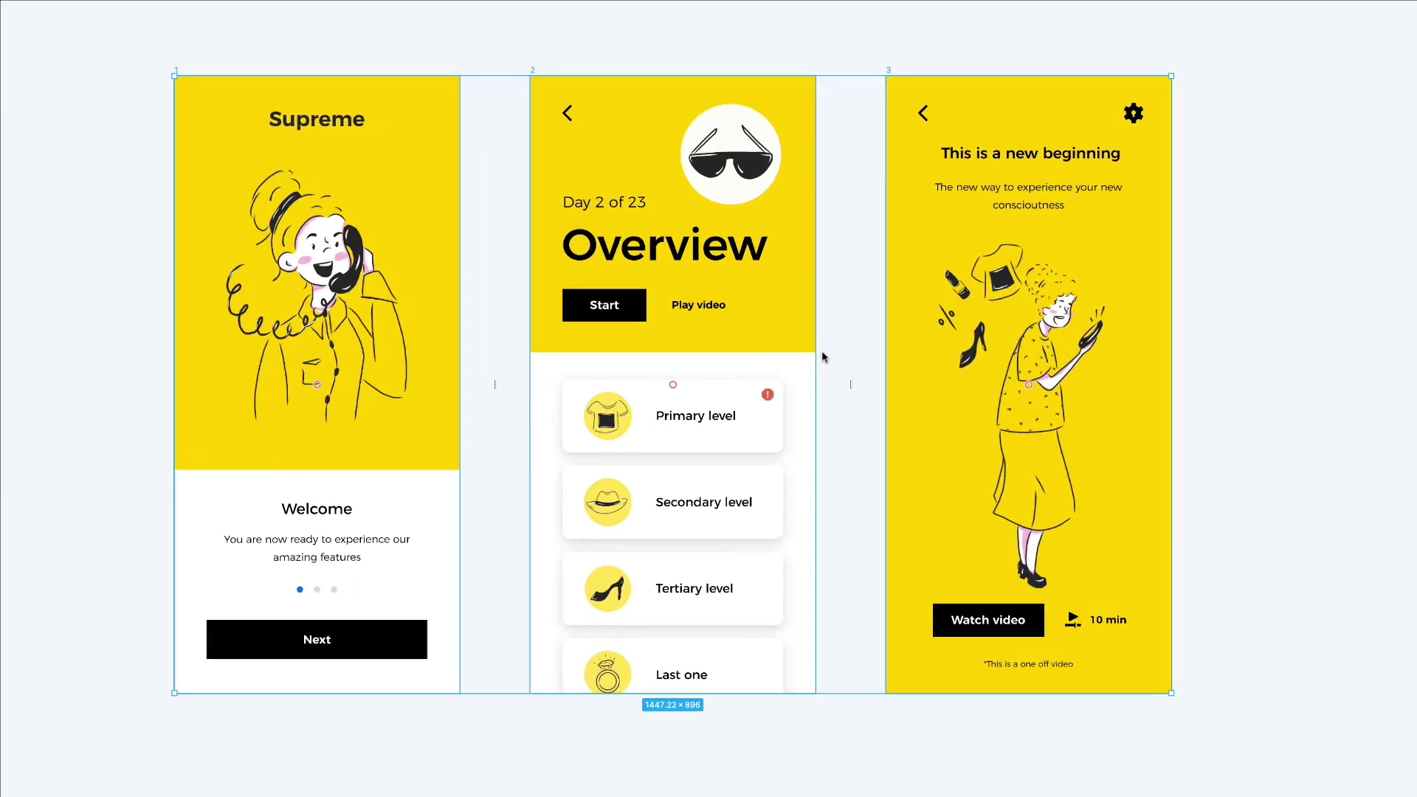
left_click(848, 265)
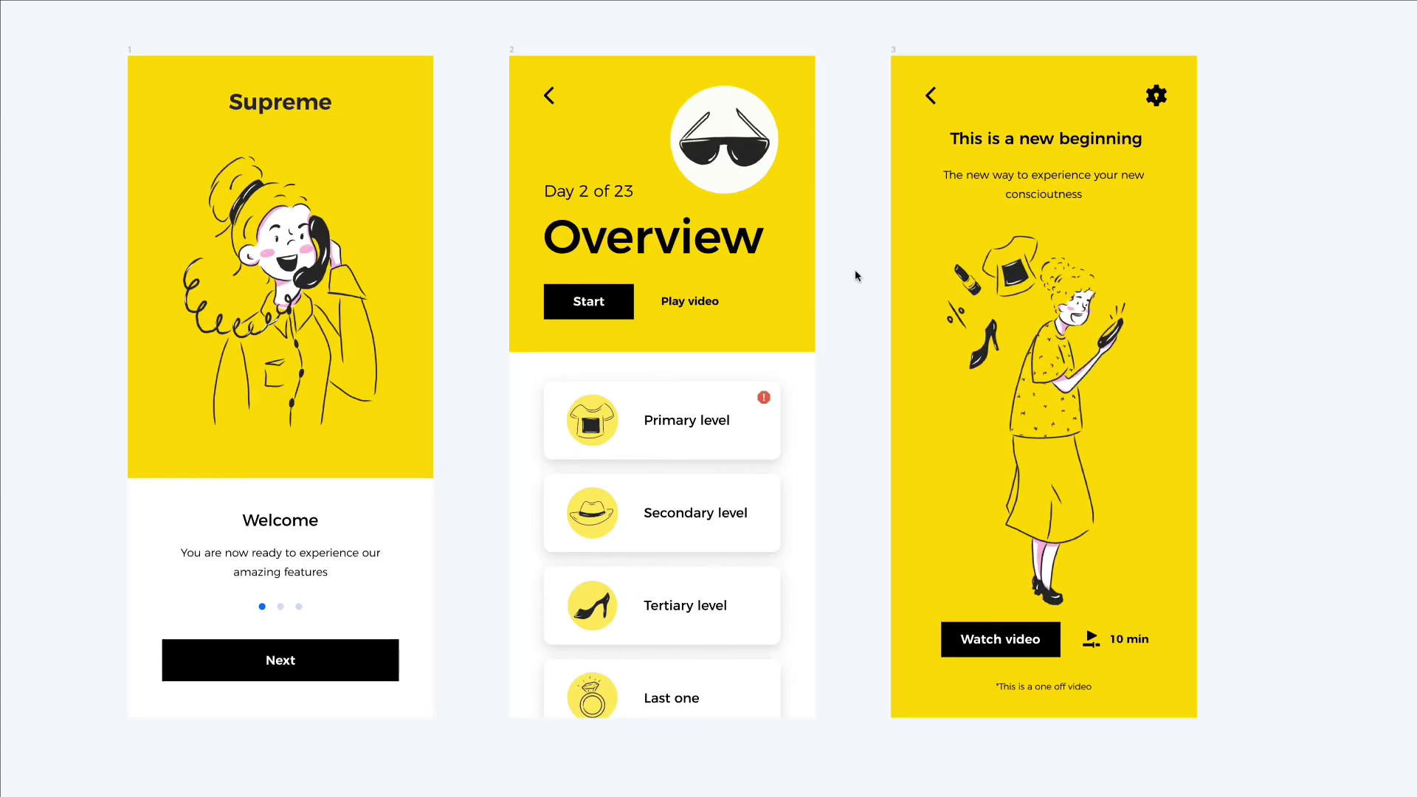
scroll(858, 333, "up", 1)
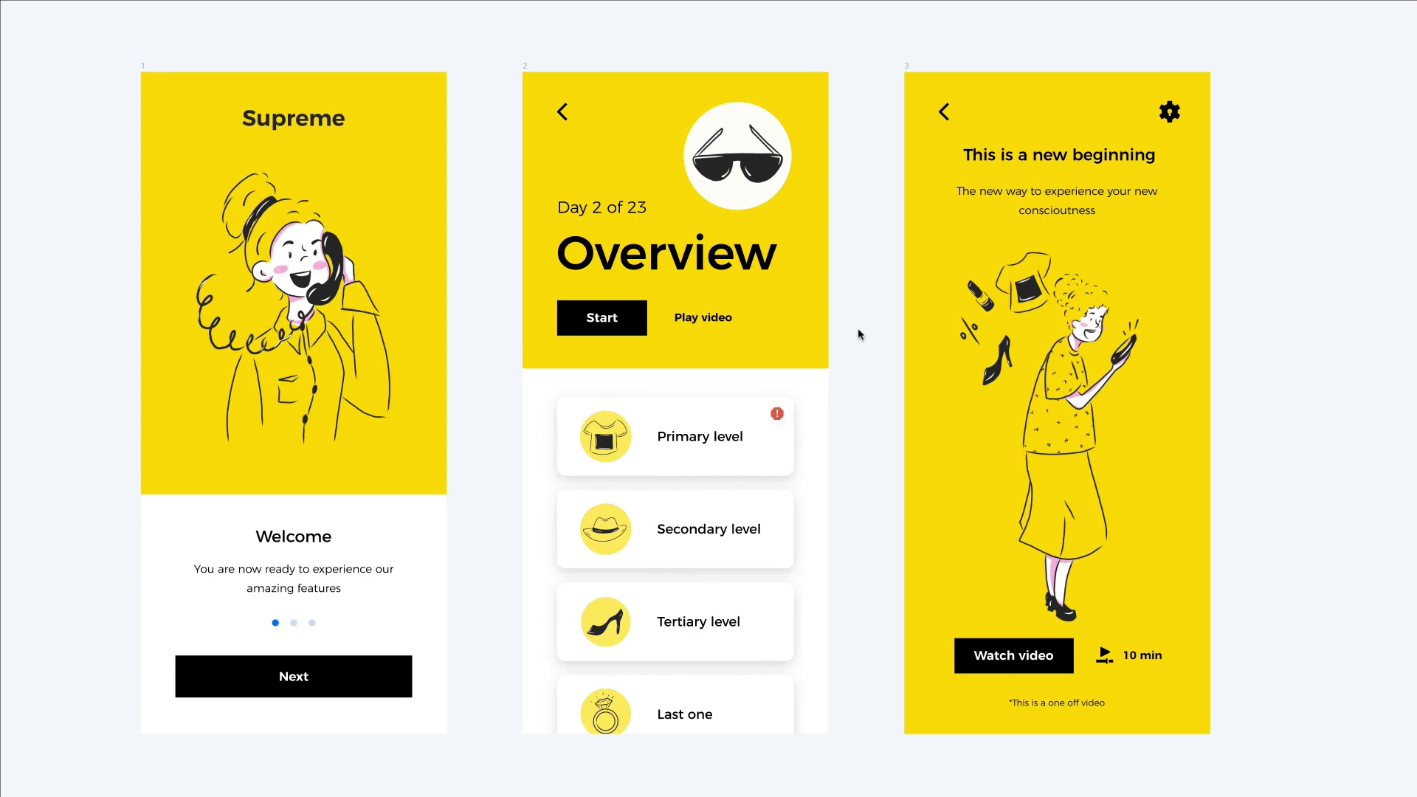
scroll(857, 334, "left", 1)
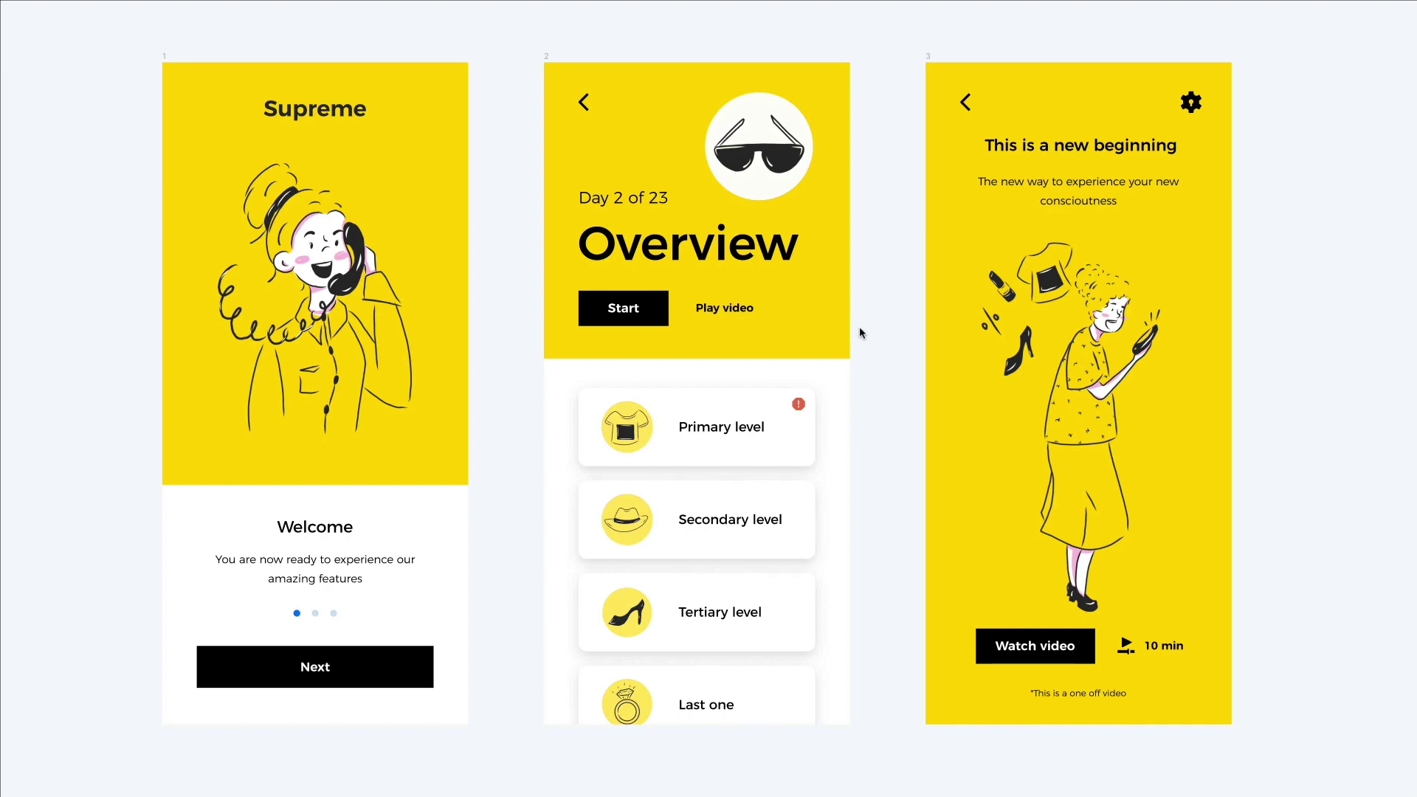
scroll(859, 332, "up", 1)
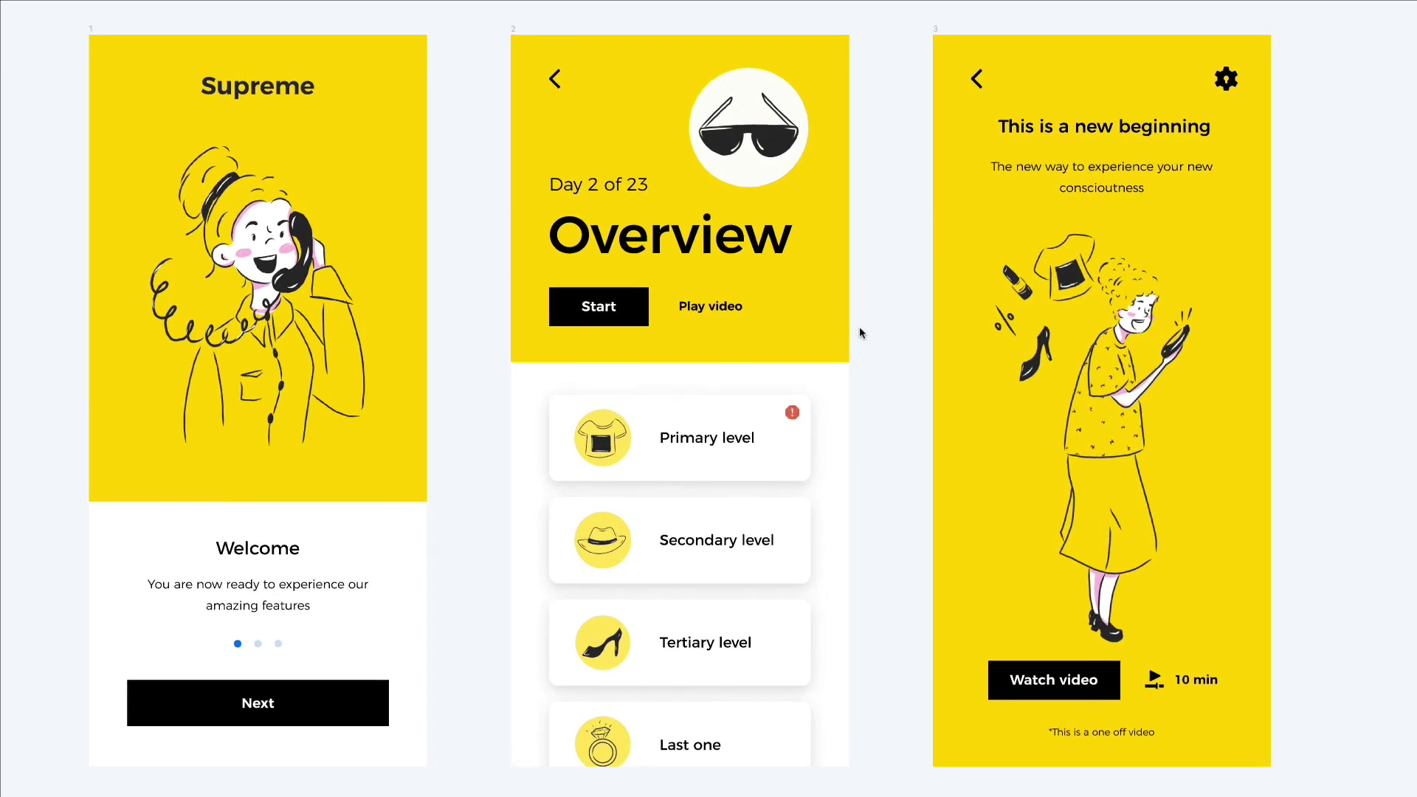
scroll(860, 332, "up", 1)
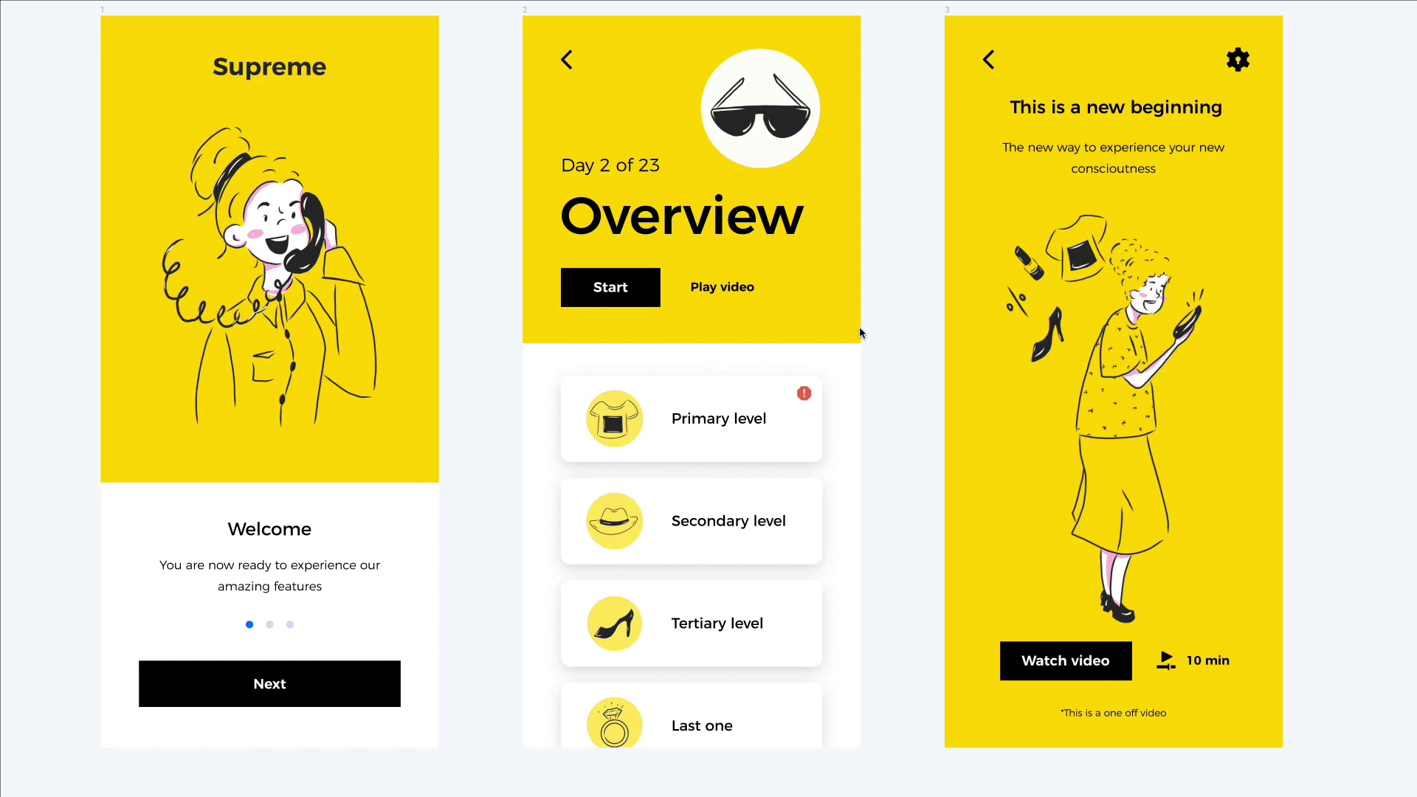
scroll(859, 326, "up", 1)
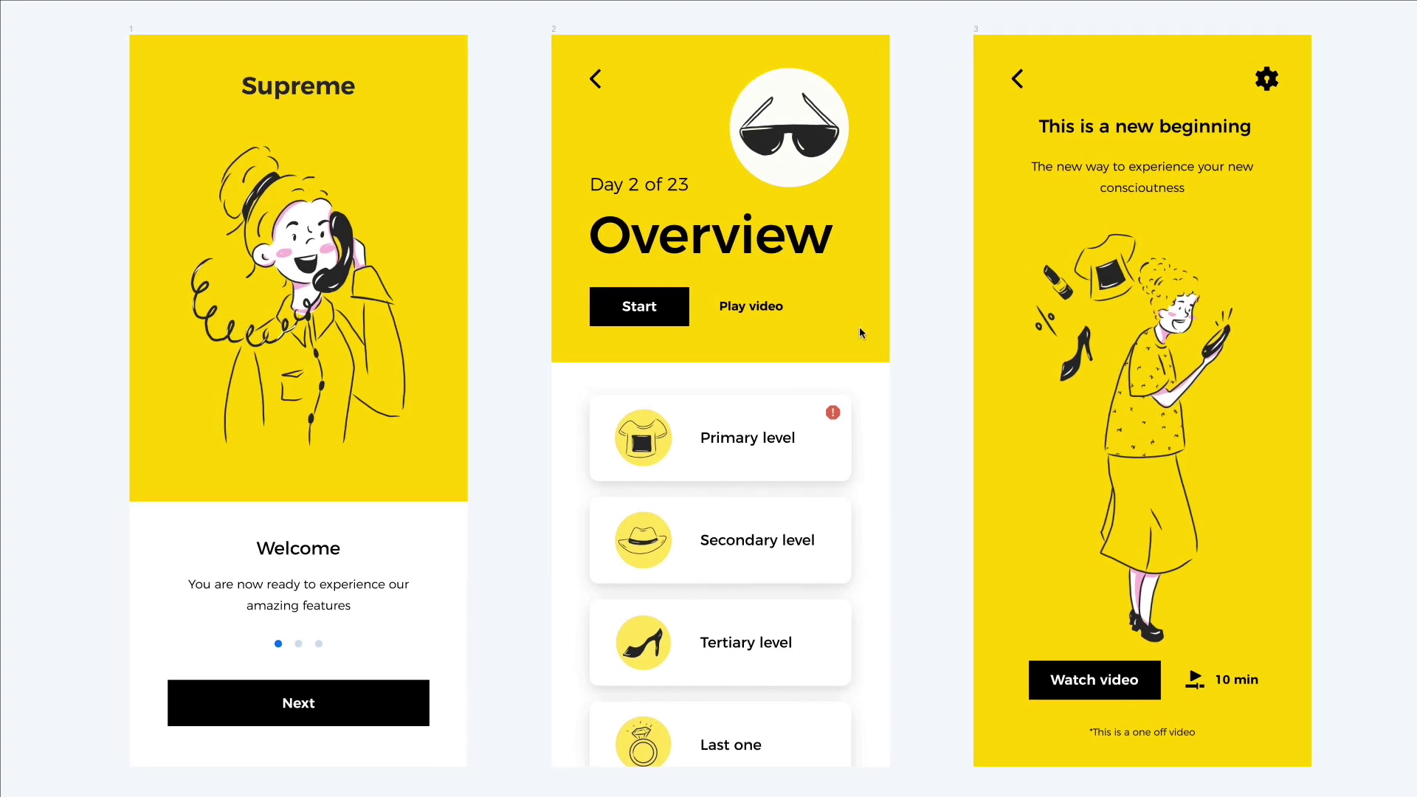